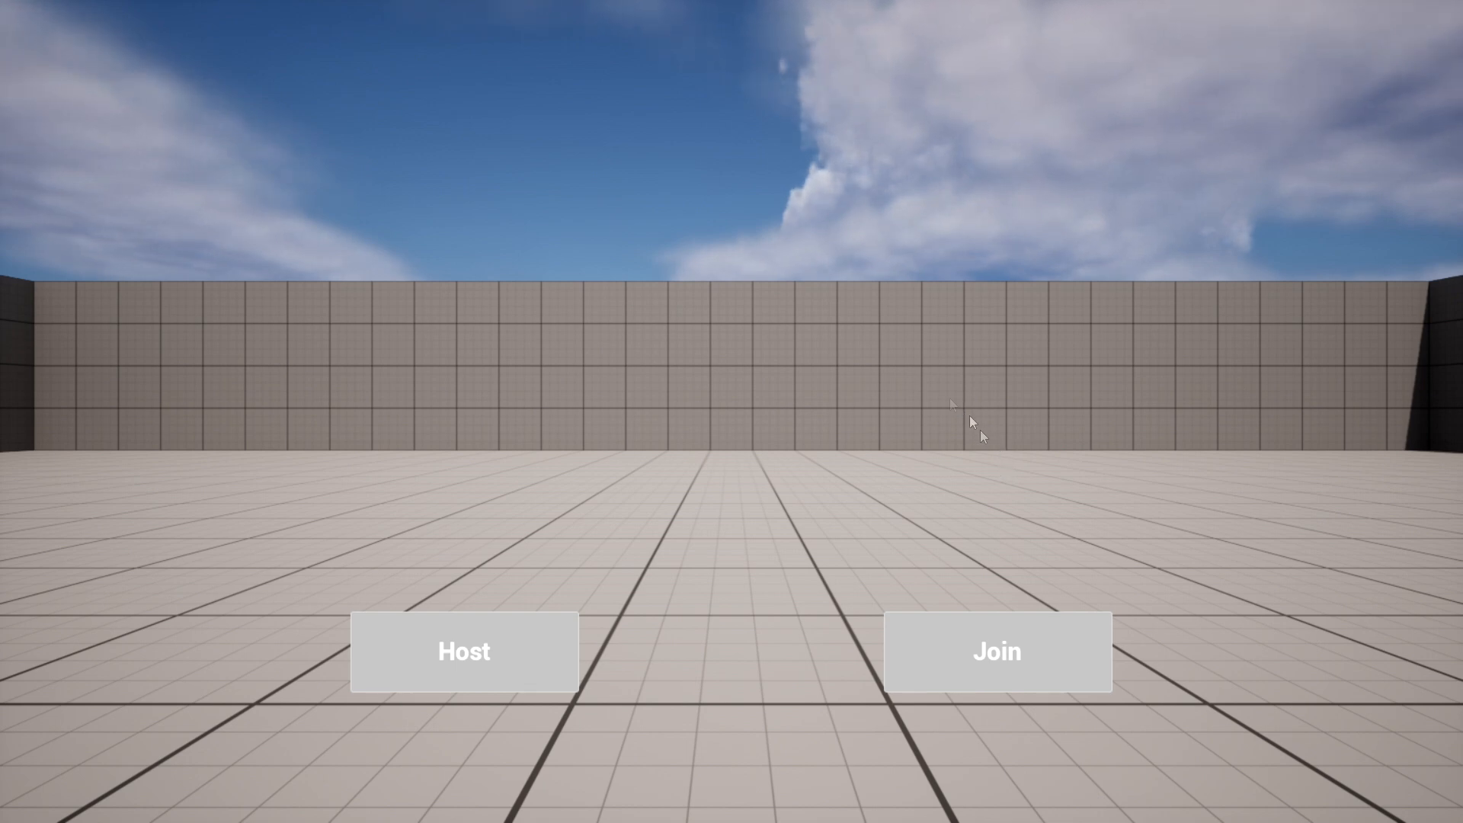
left_click(1040, 660)
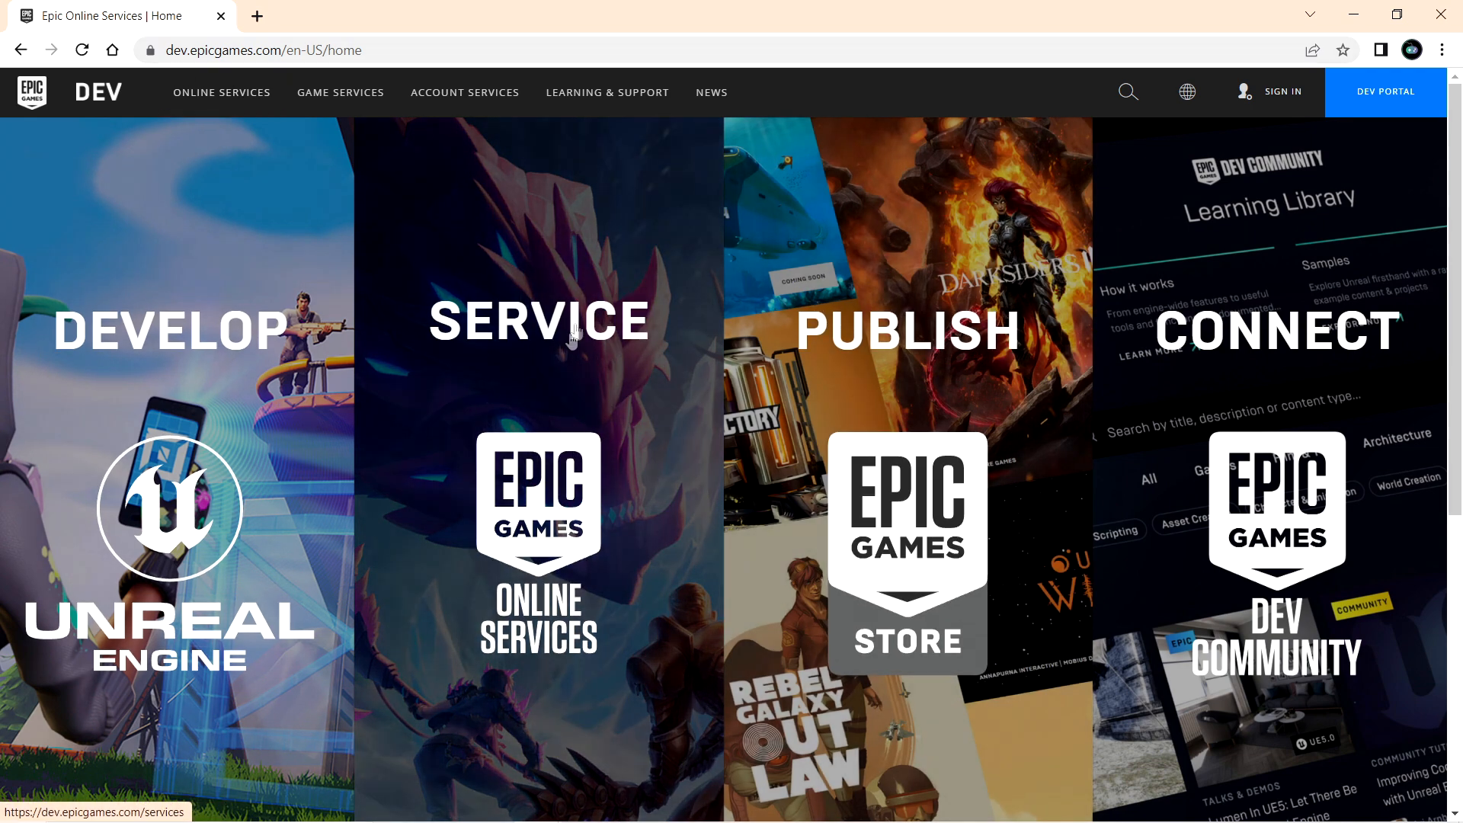
- Open the Epic Online Services page and sign in with the Epic Games account, using the saved credentials
left_click(578, 478)
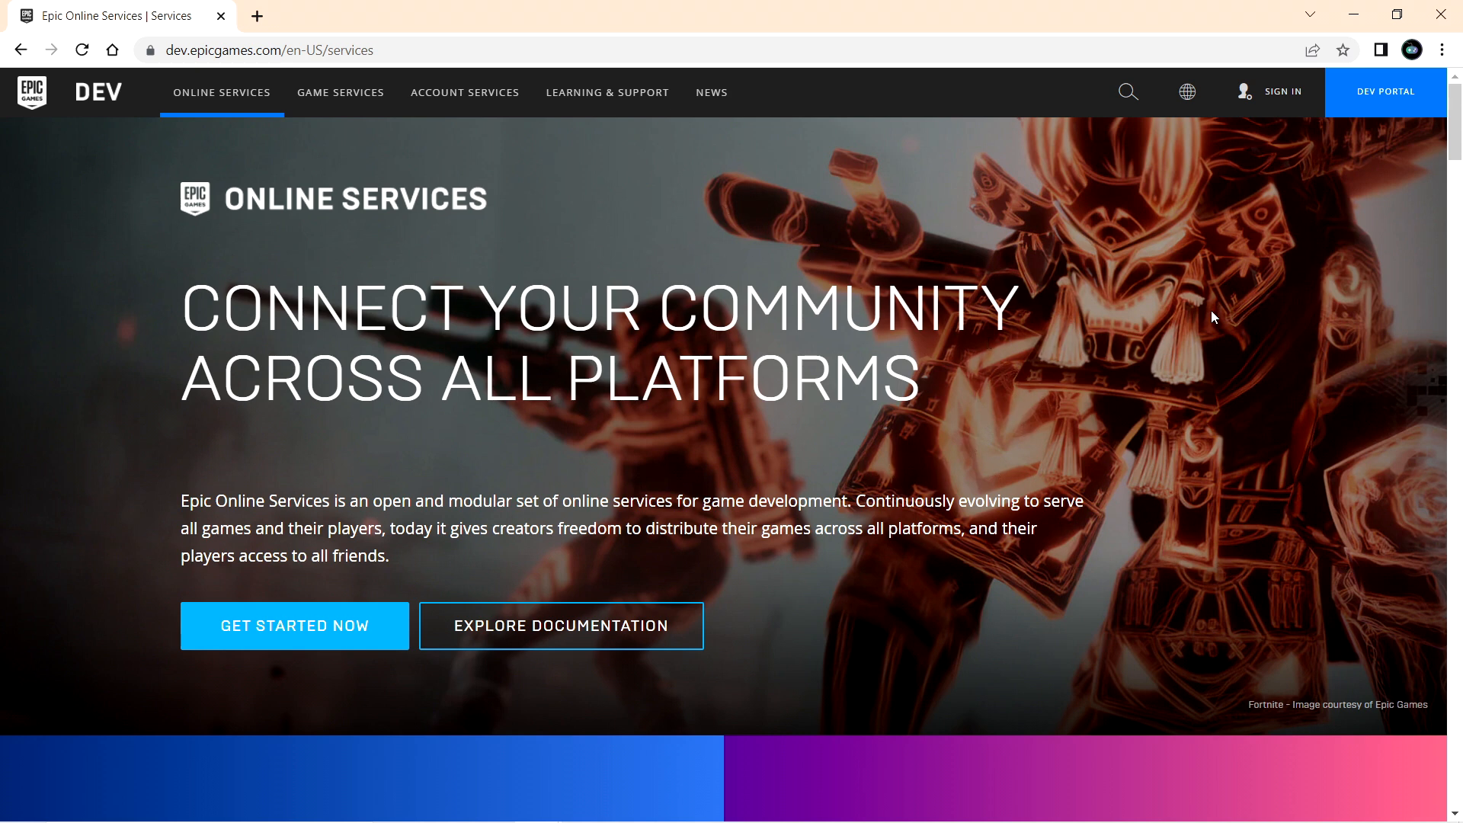
left_click(1244, 93)
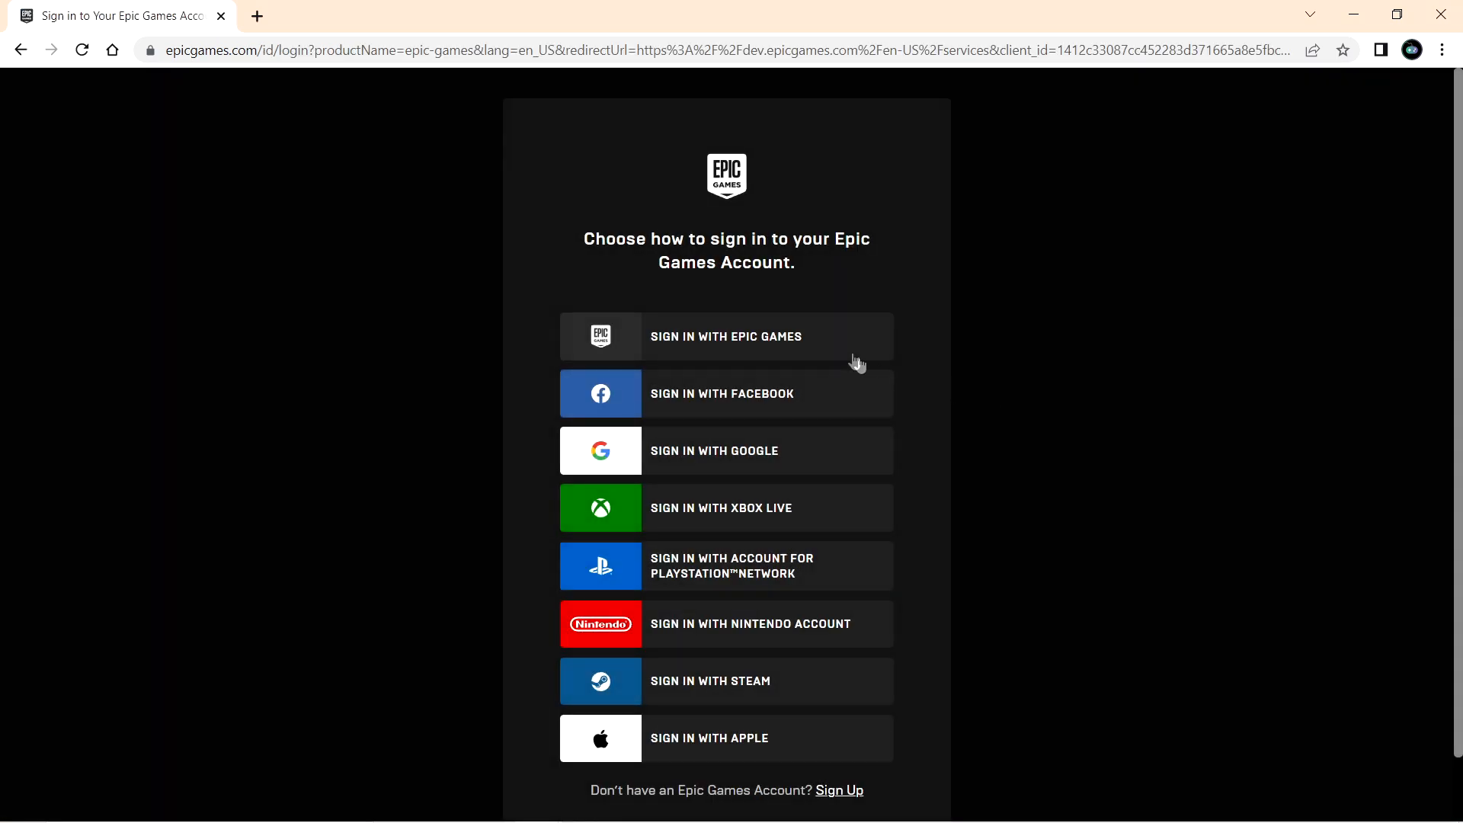
left_click(753, 337)
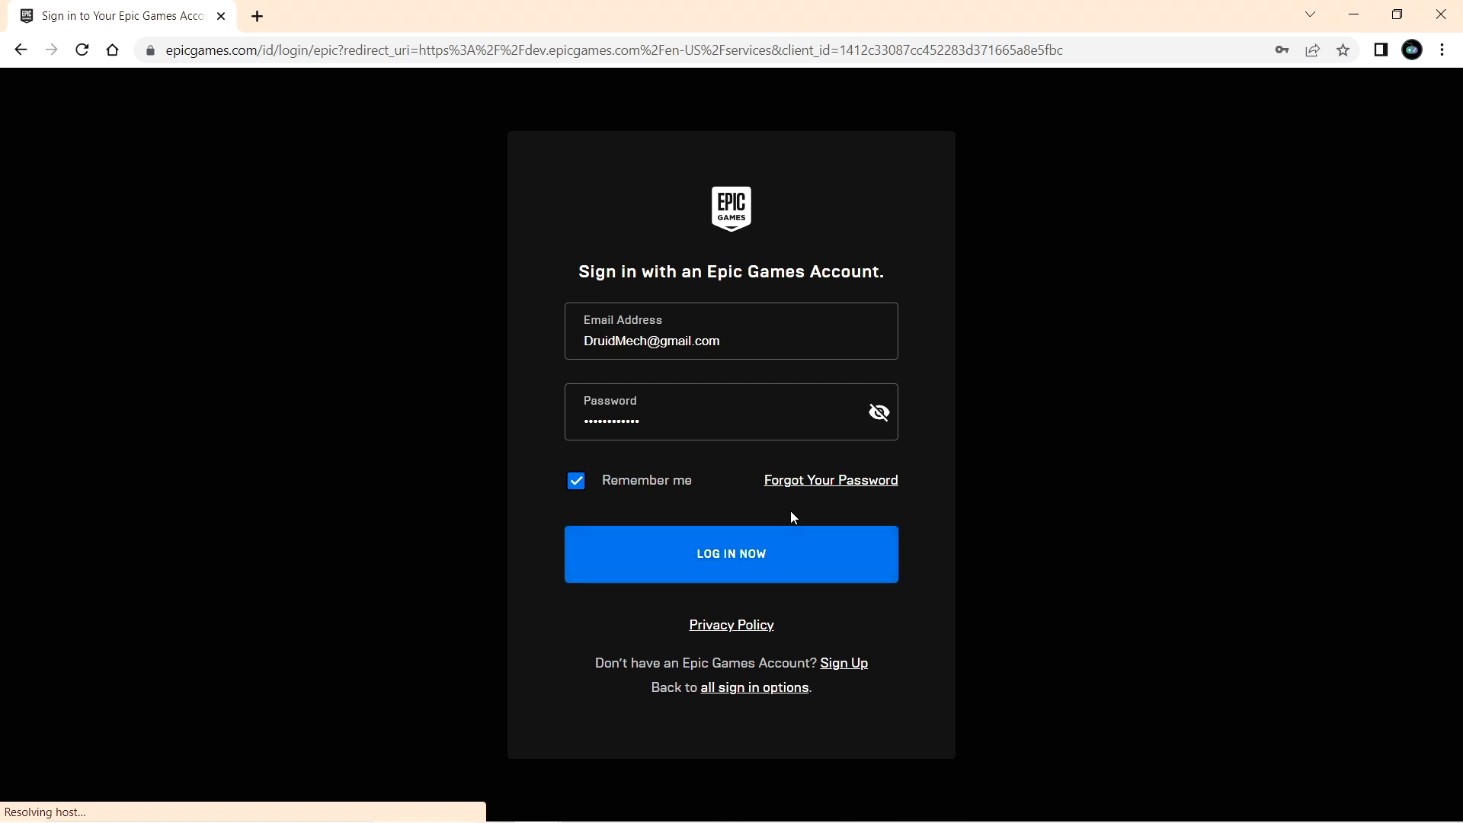
left_click(753, 566)
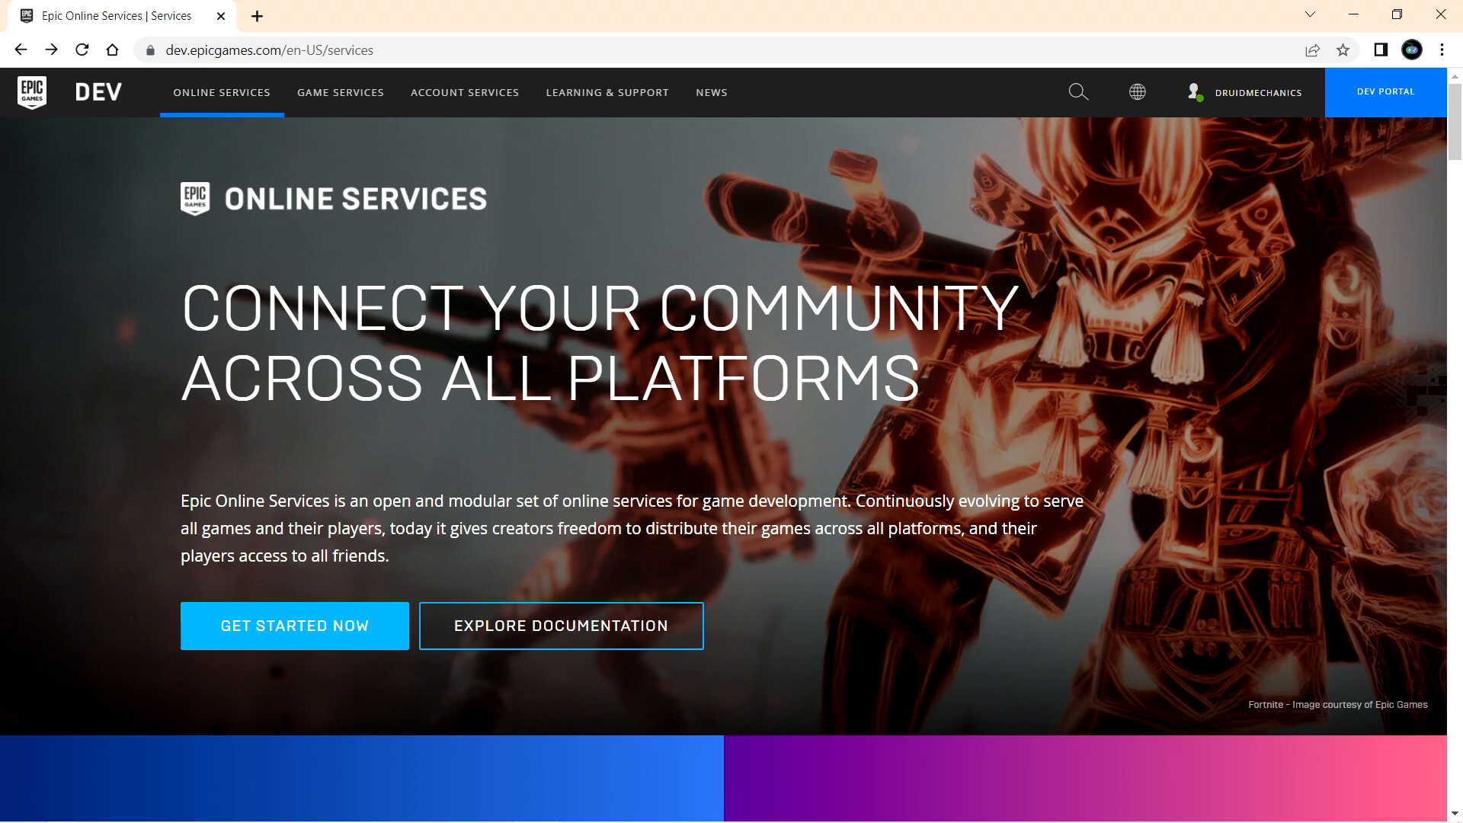
- Skim the Epic Online Services Quick Start Guide, then close it and return to the services page
left_click(321, 634)
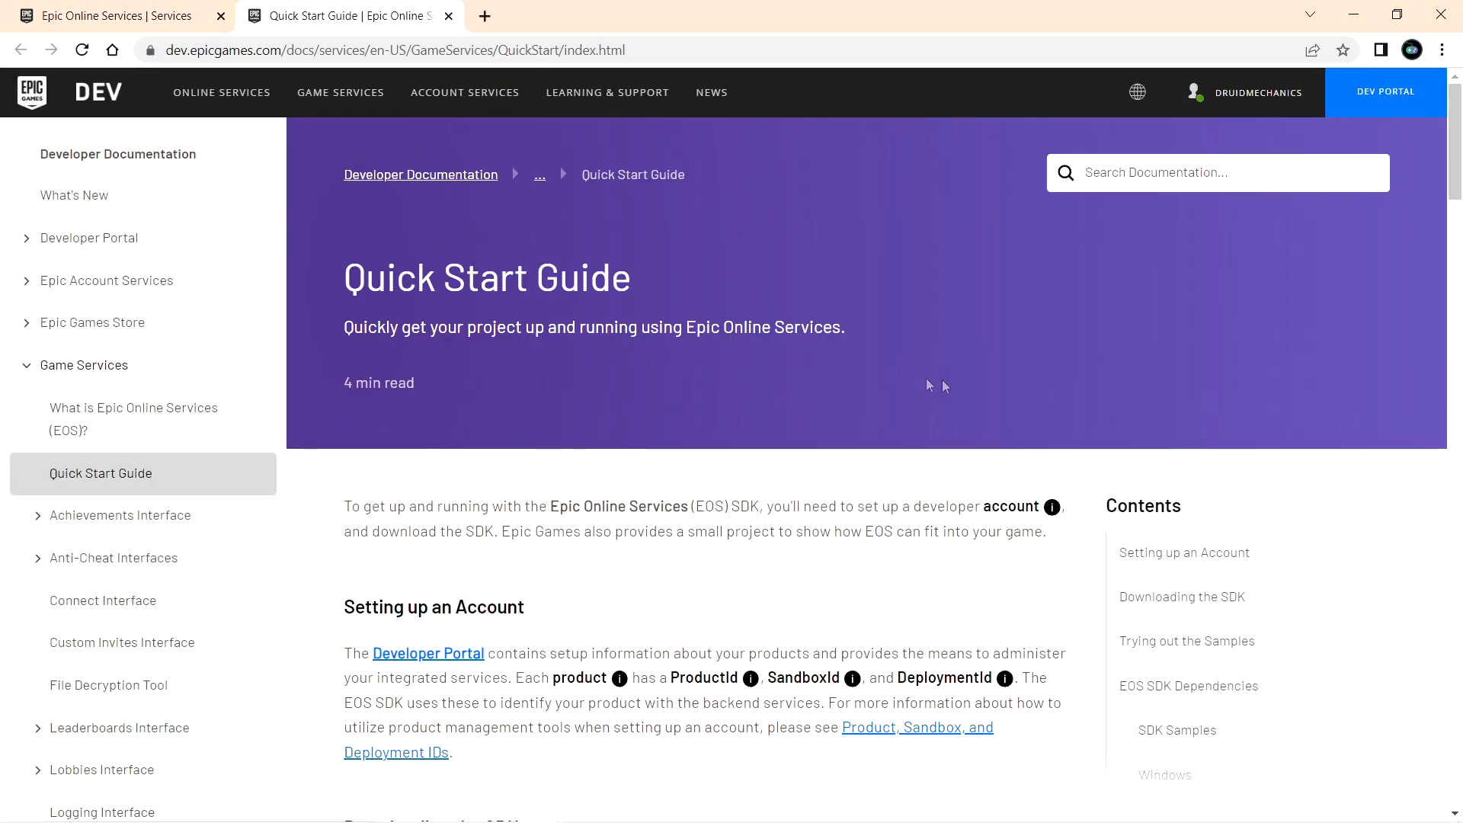
scroll(1414, 193, "down", 15)
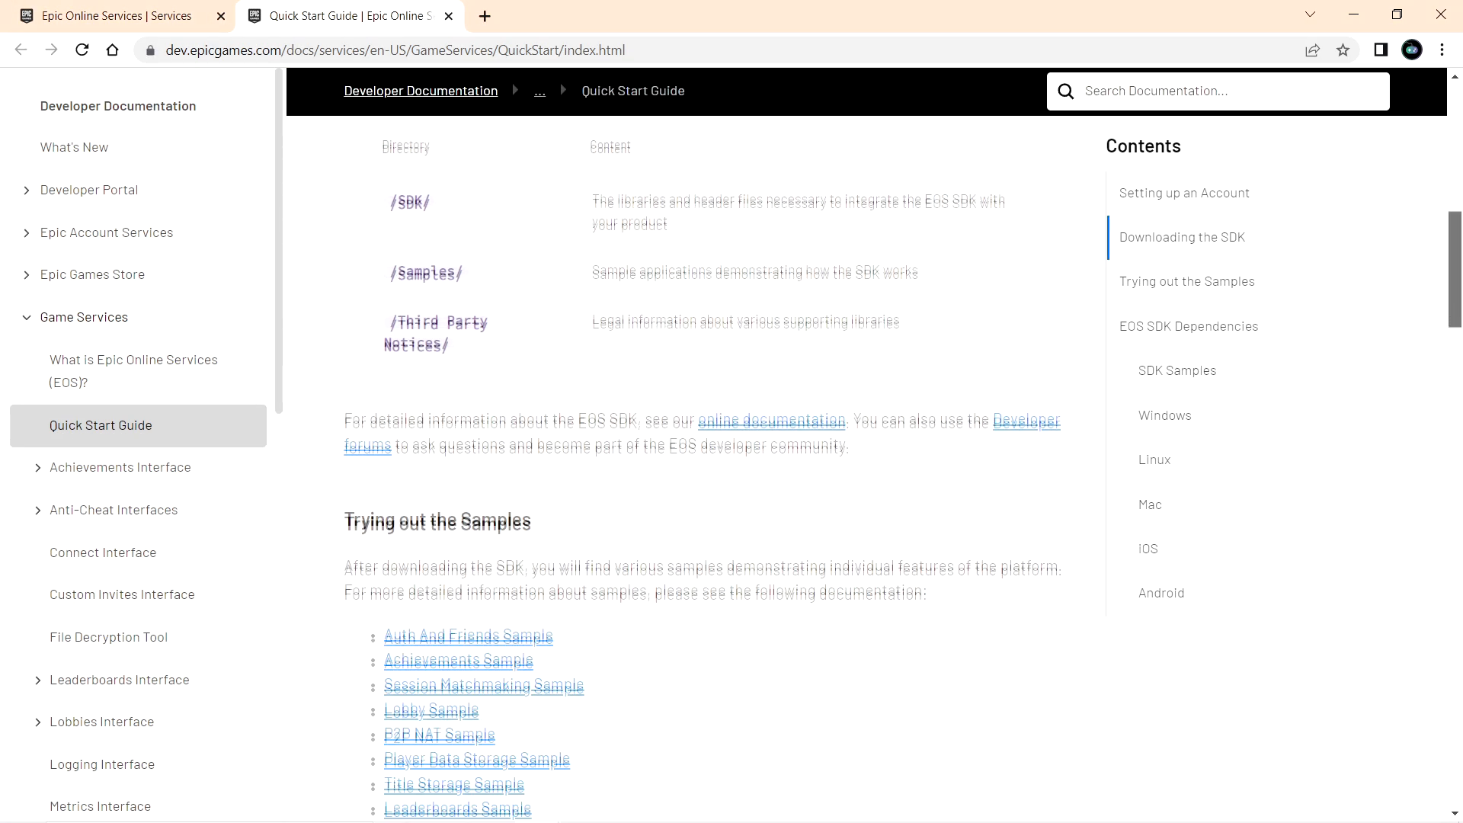
scroll(1451, 144, "up", 20)
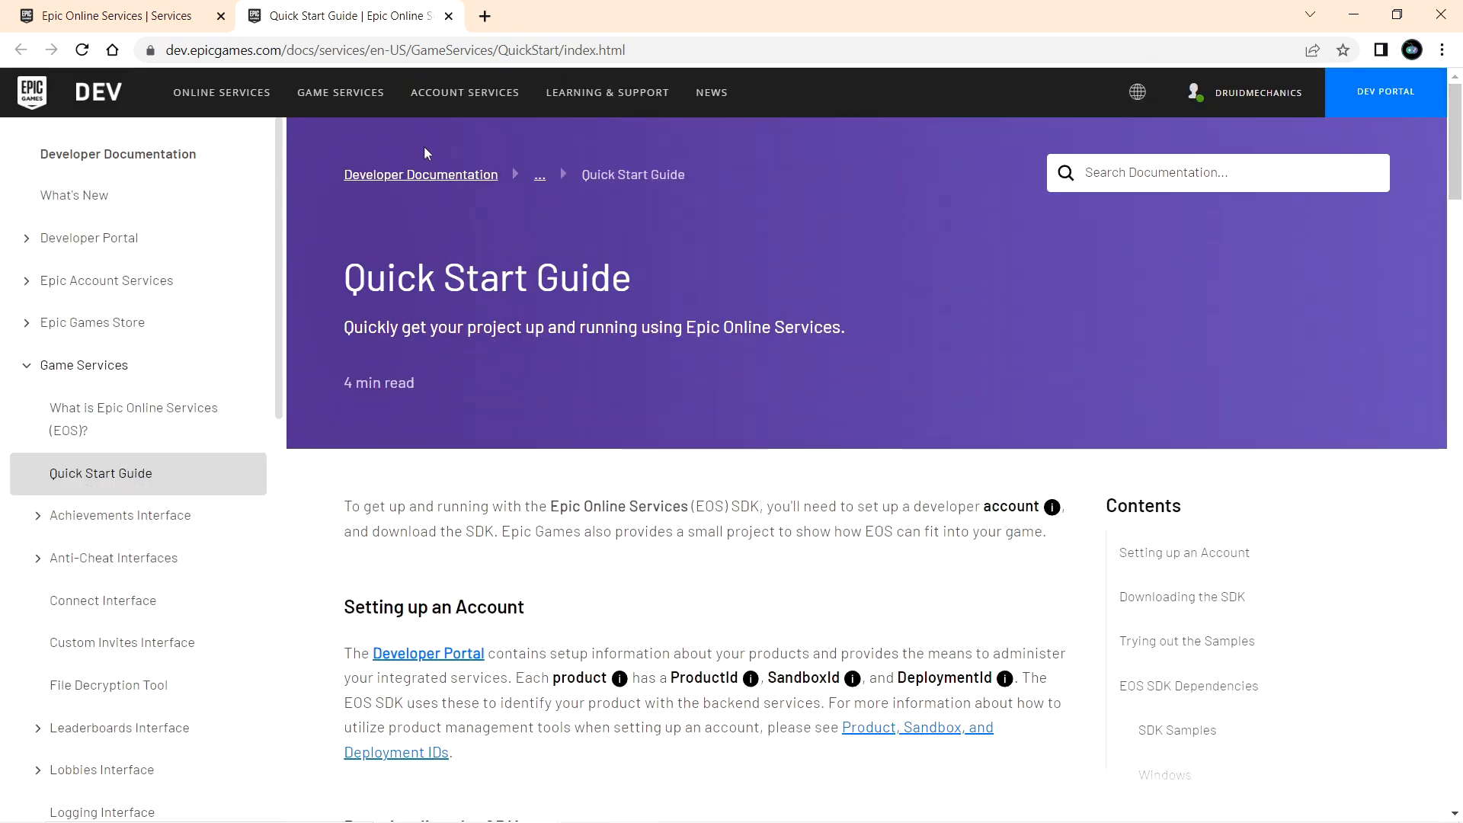
left_click(449, 16)
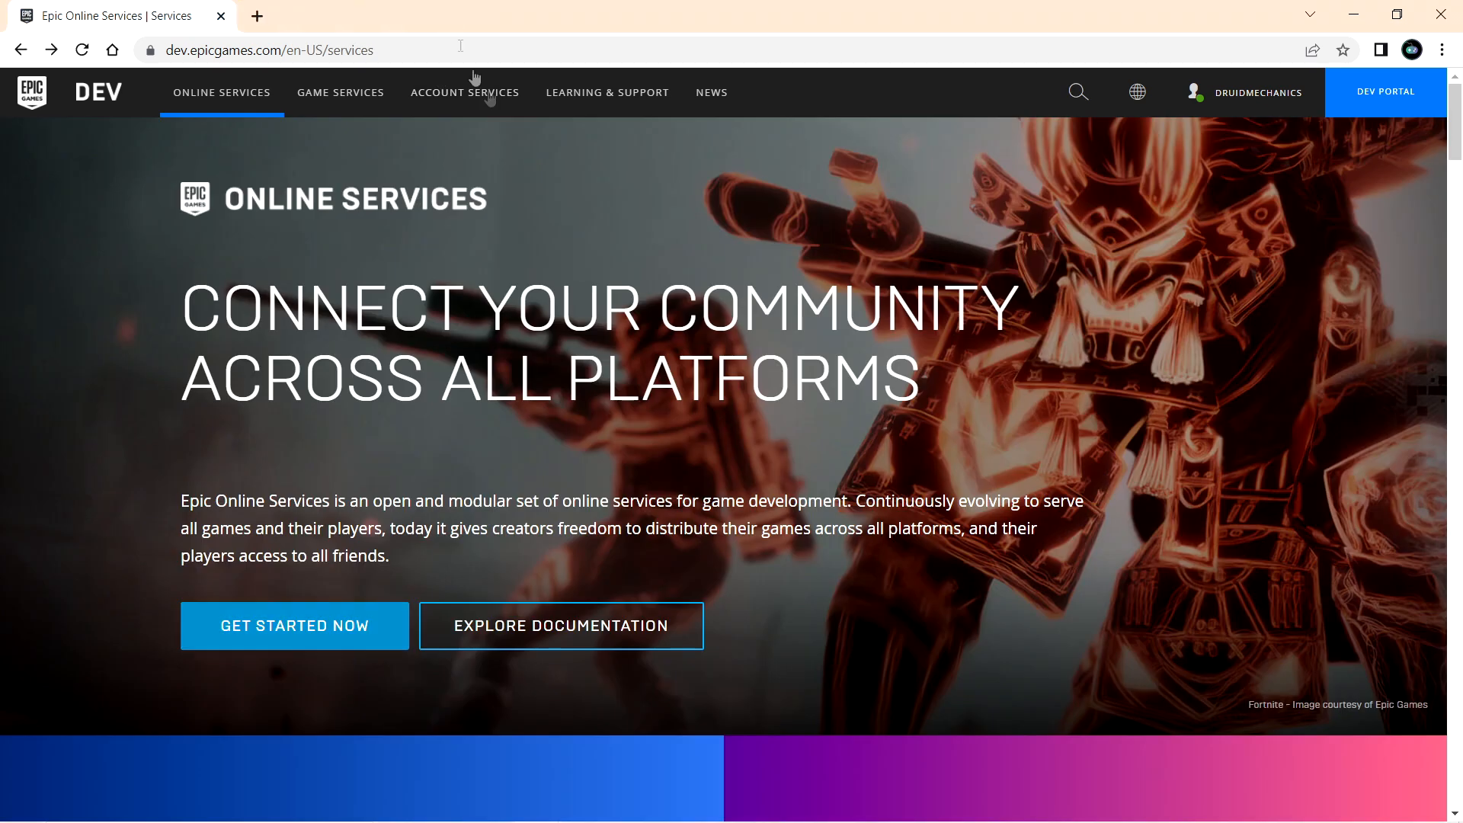
- In the Developer Portal, create a product named "UE5 Epic Online Services" and skip its cover image
left_click(1396, 98)
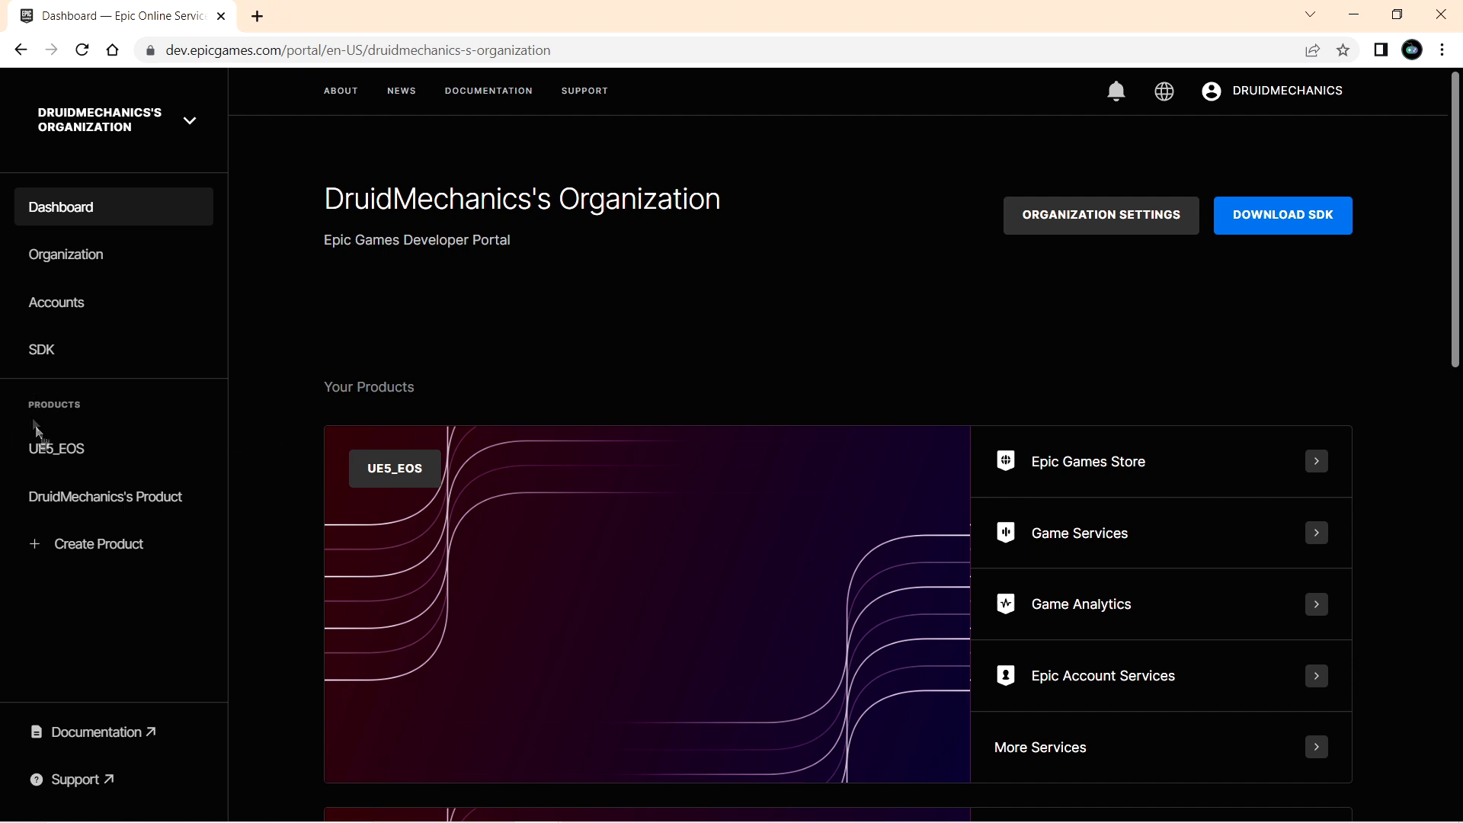
left_click(114, 546)
left_click(580, 373)
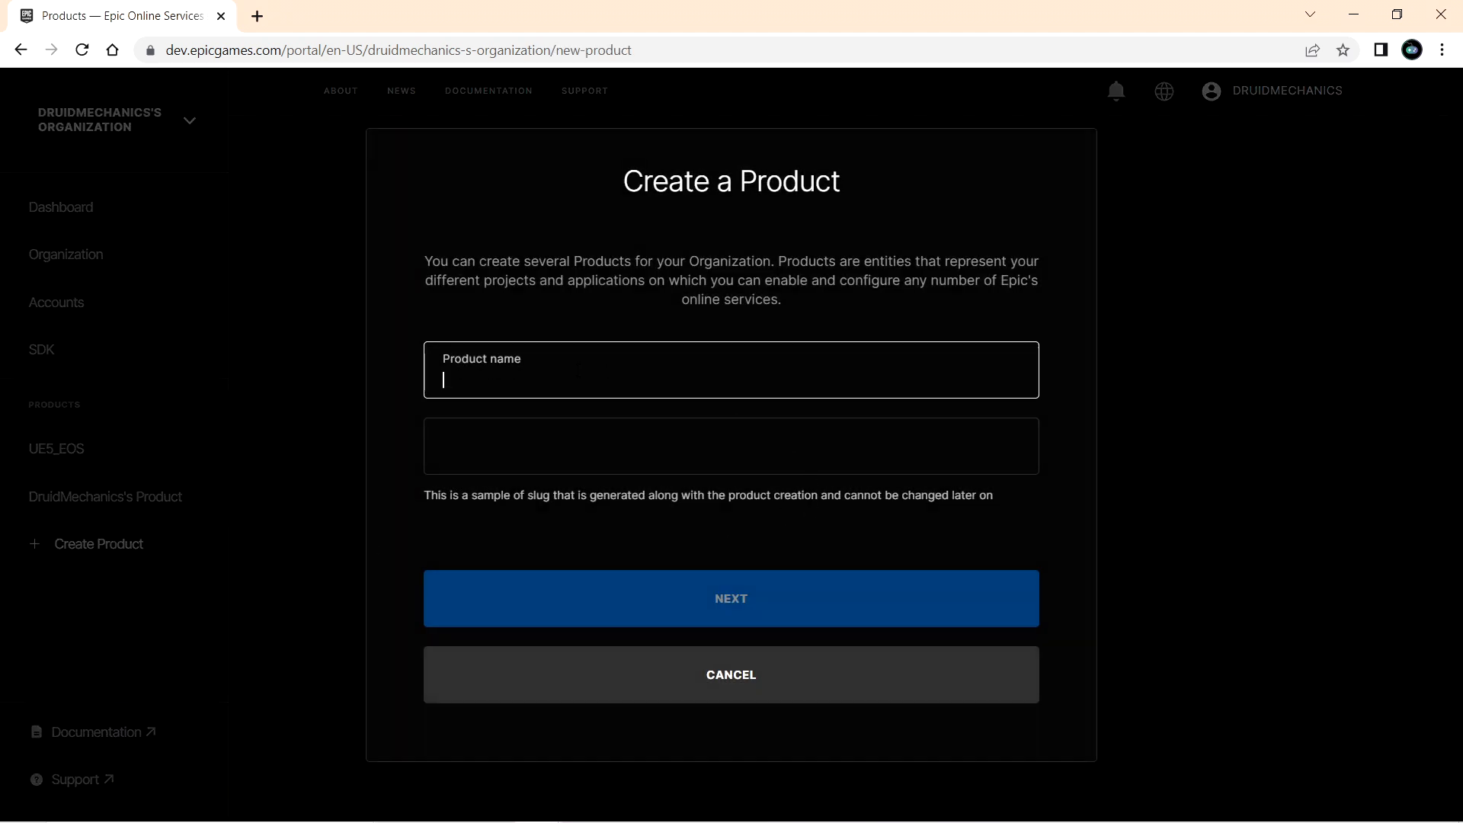
left_click(743, 366)
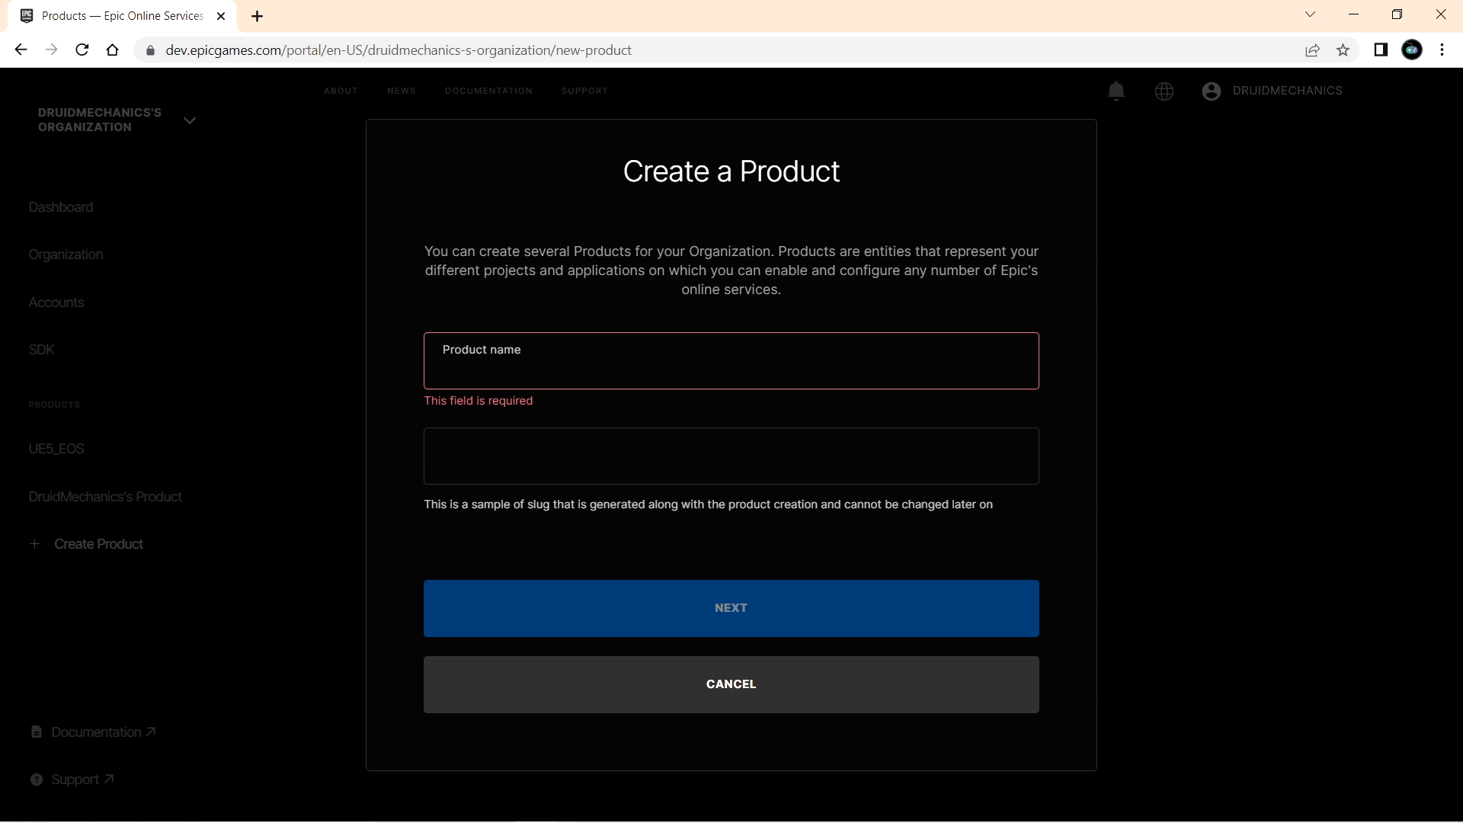
type("UE5 Epic Online Services")
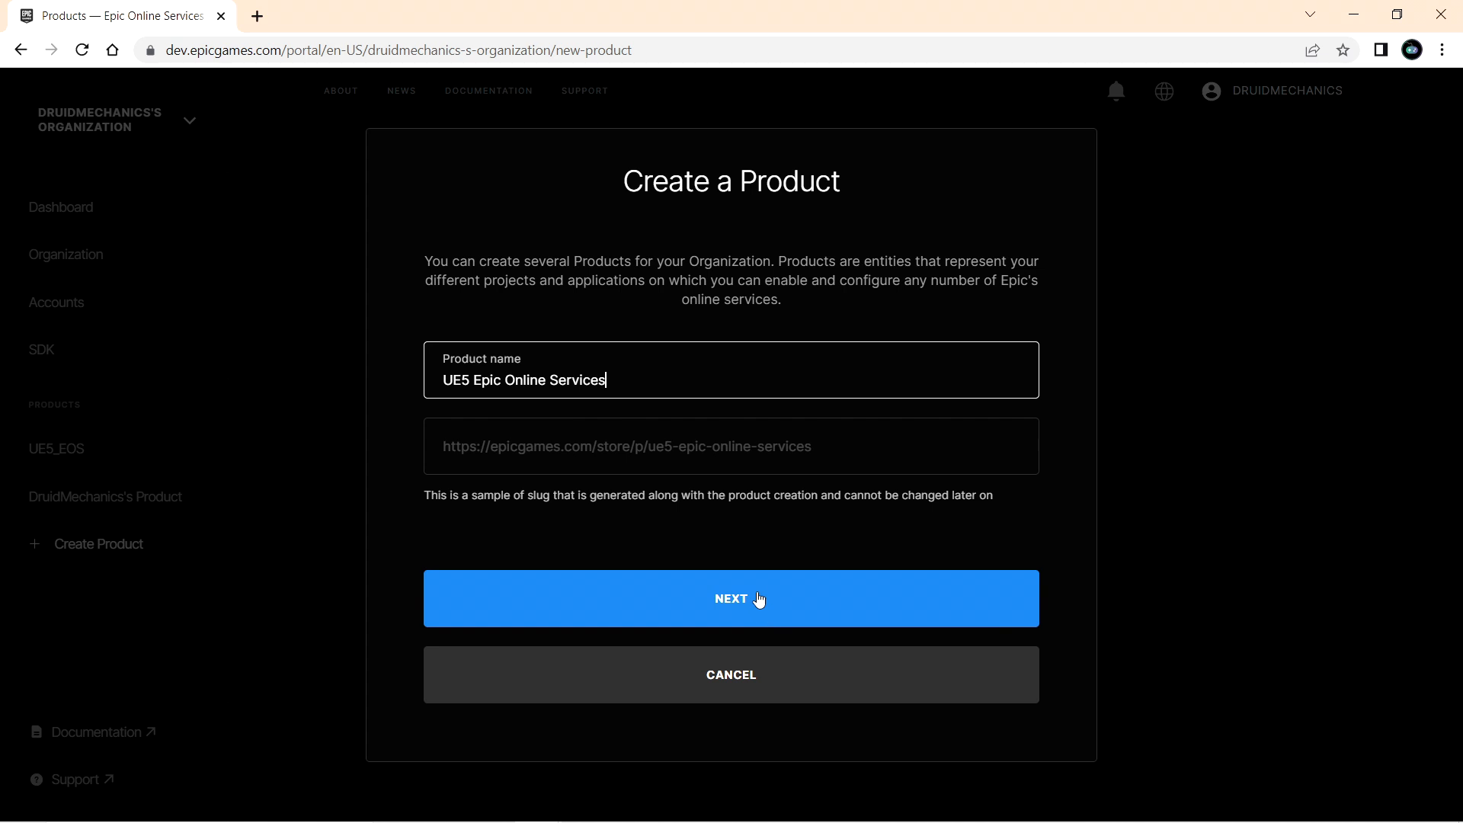
left_click(758, 600)
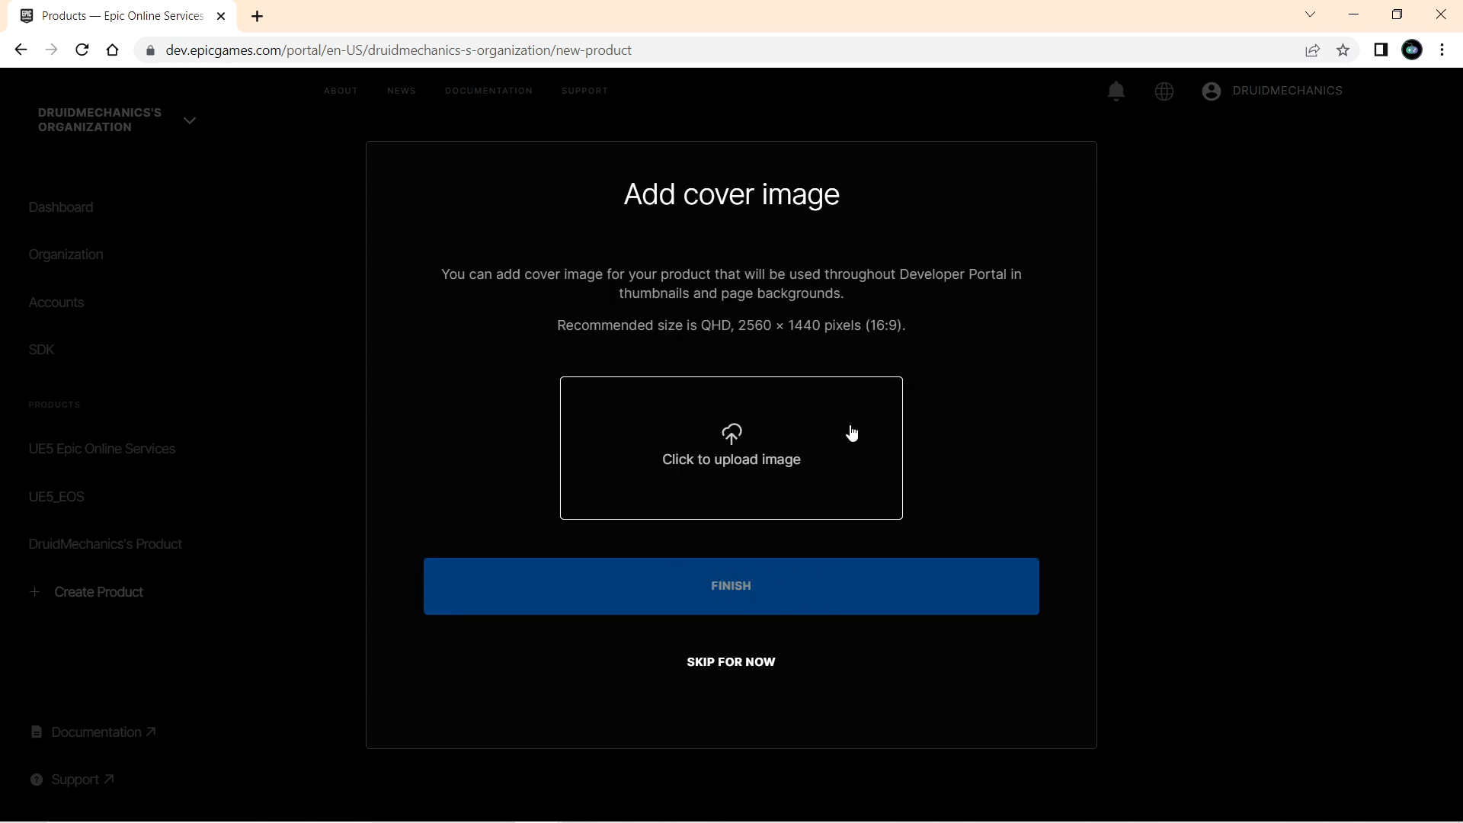
left_click(743, 667)
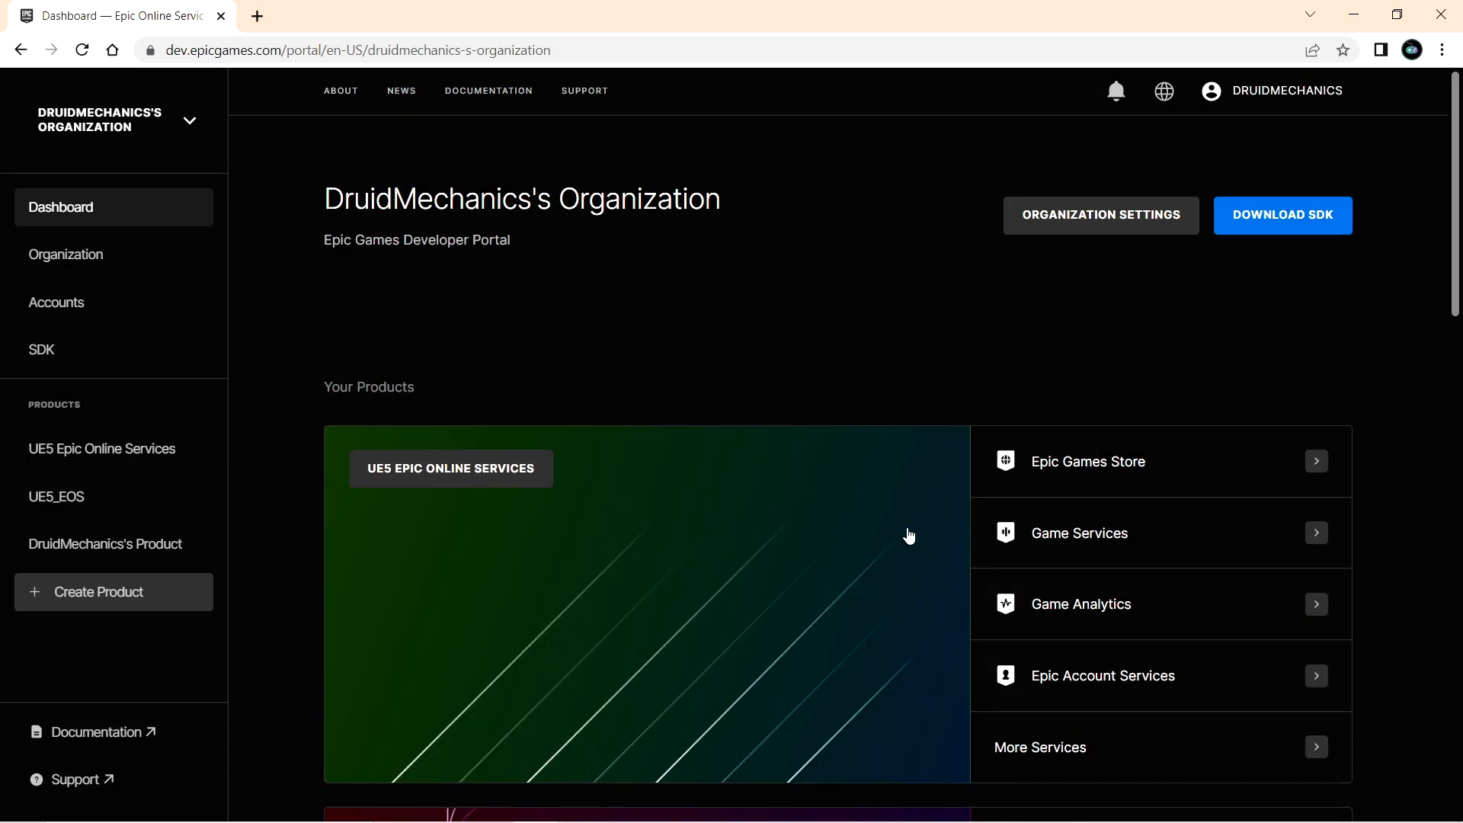
- Show the Clients section of the product settings for UE5 Epic Online Services
scroll(954, 464, "down", 1)
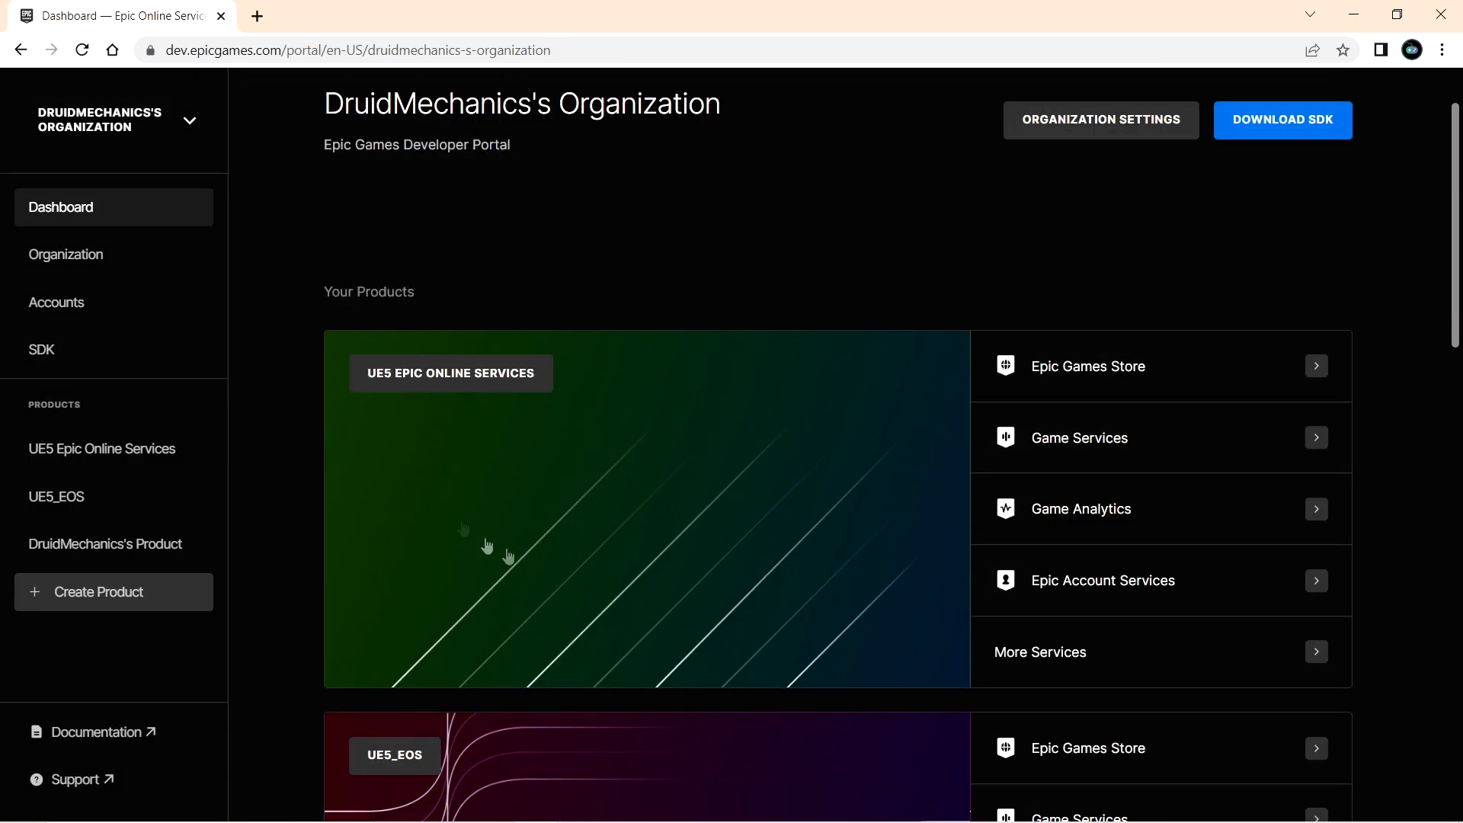
scroll(804, 477, "up", 1)
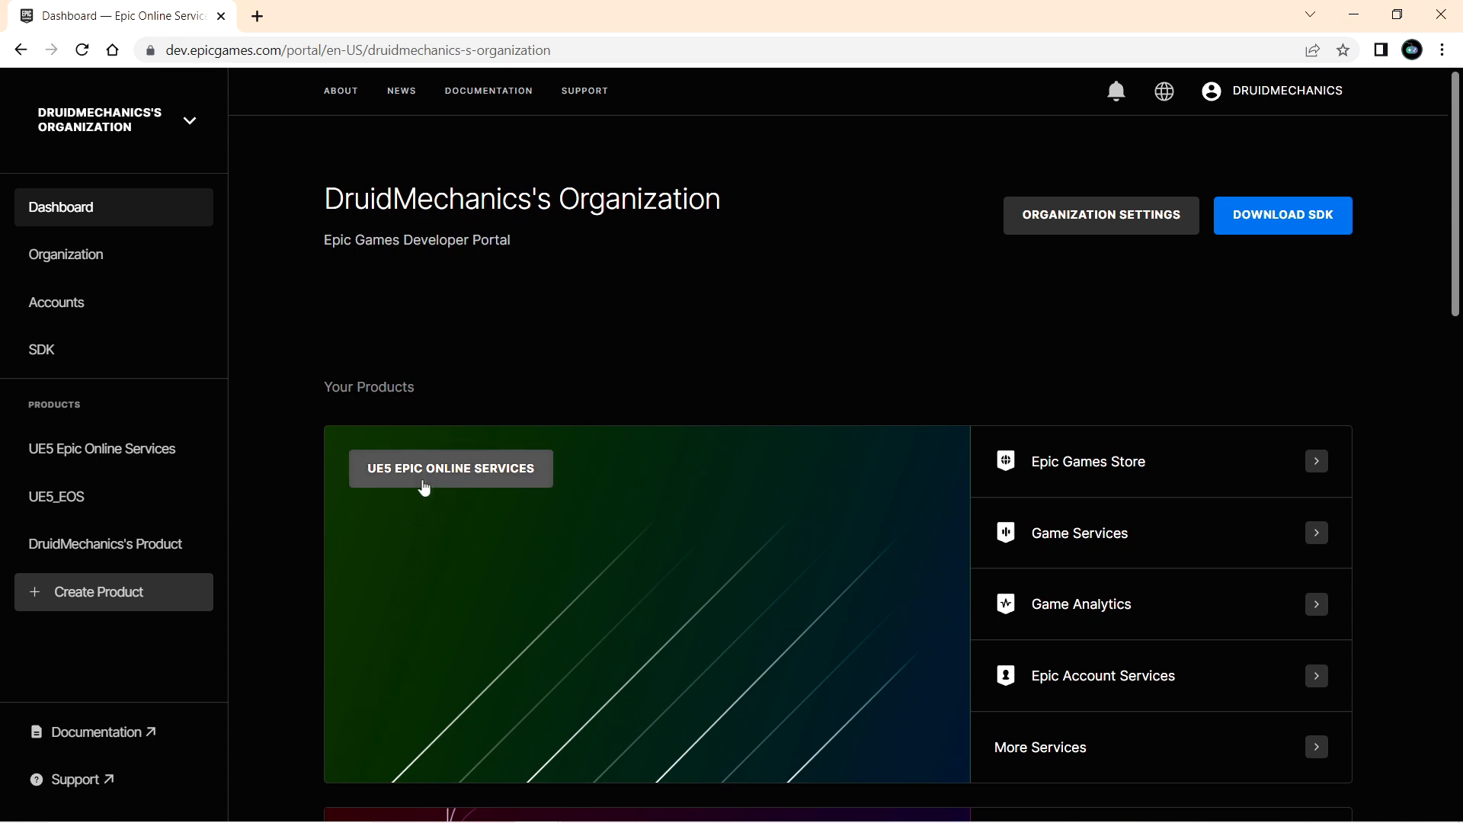
scroll(777, 467, "down", 1)
scroll(670, 397, "up", 1)
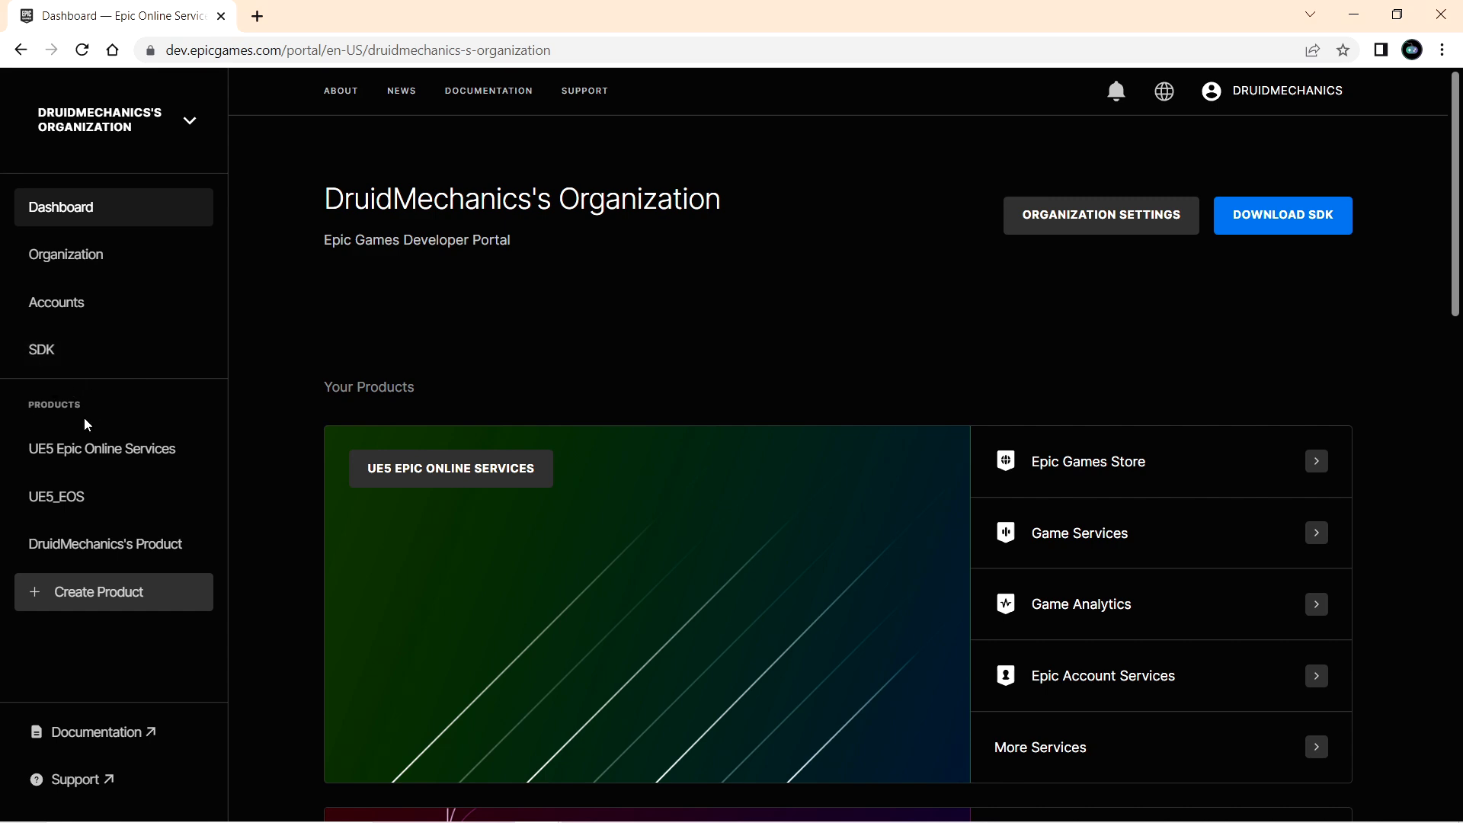
left_click(97, 450)
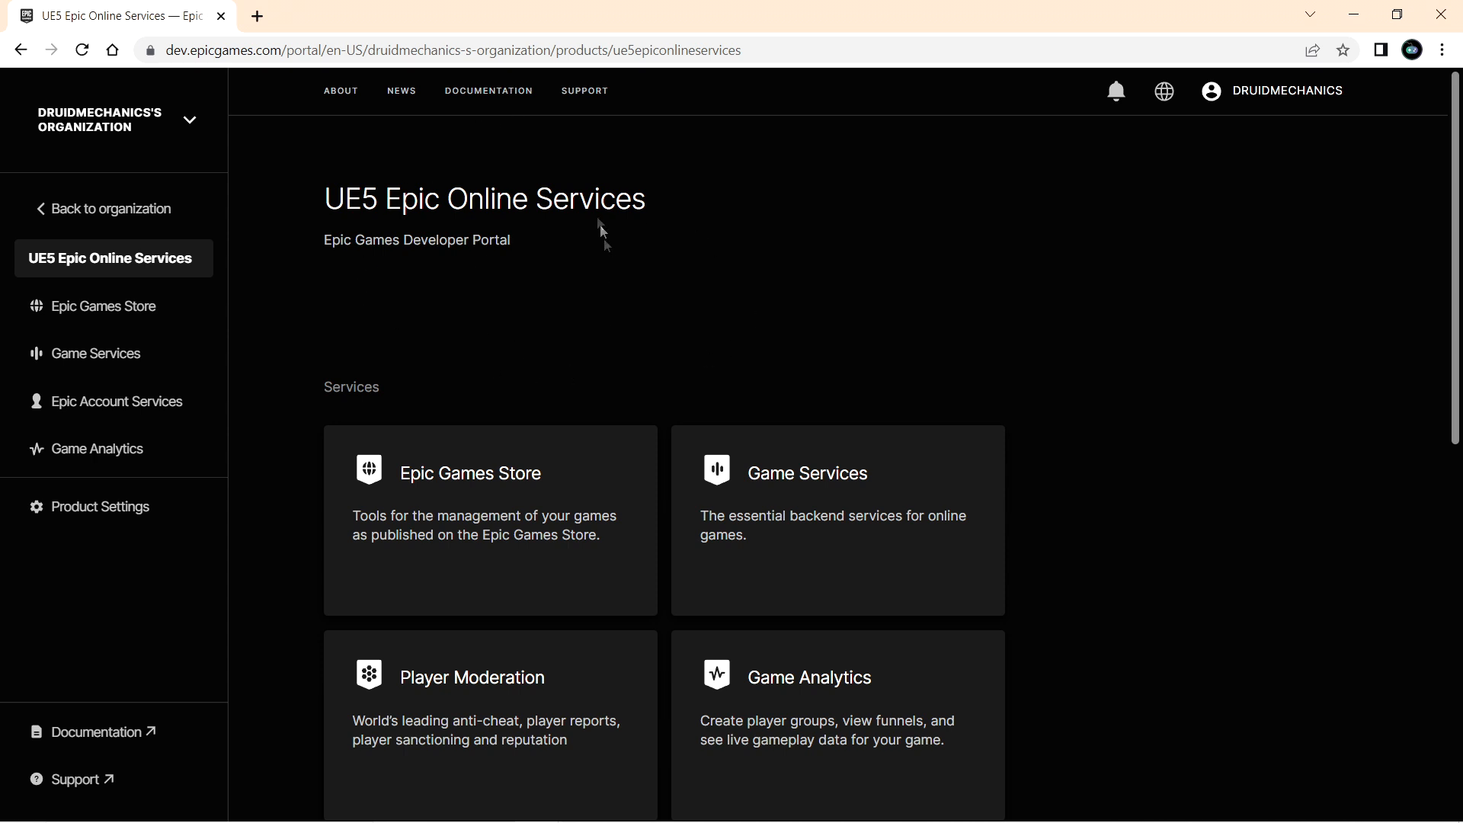
left_click(115, 513)
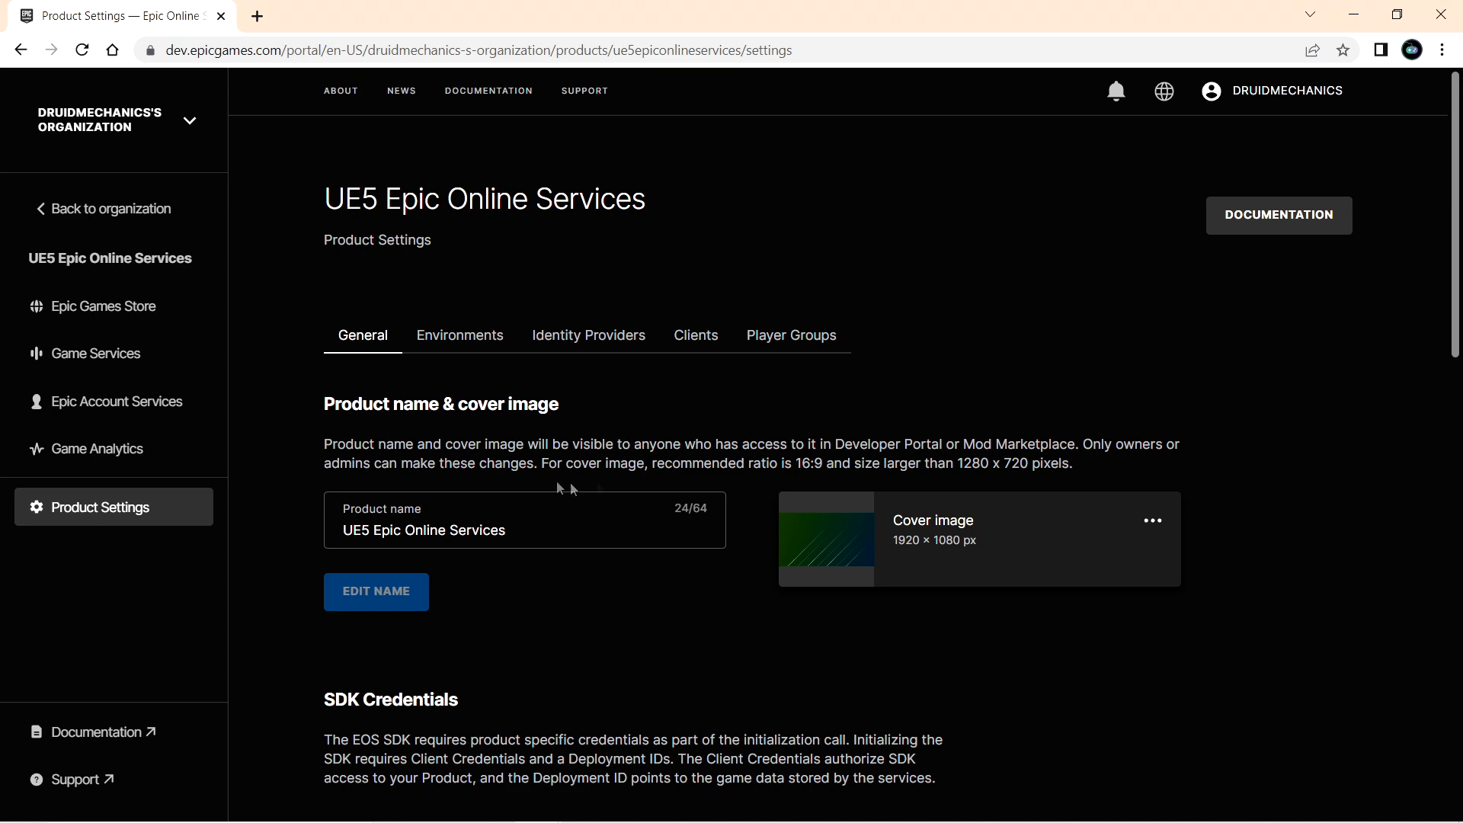
left_click(697, 340)
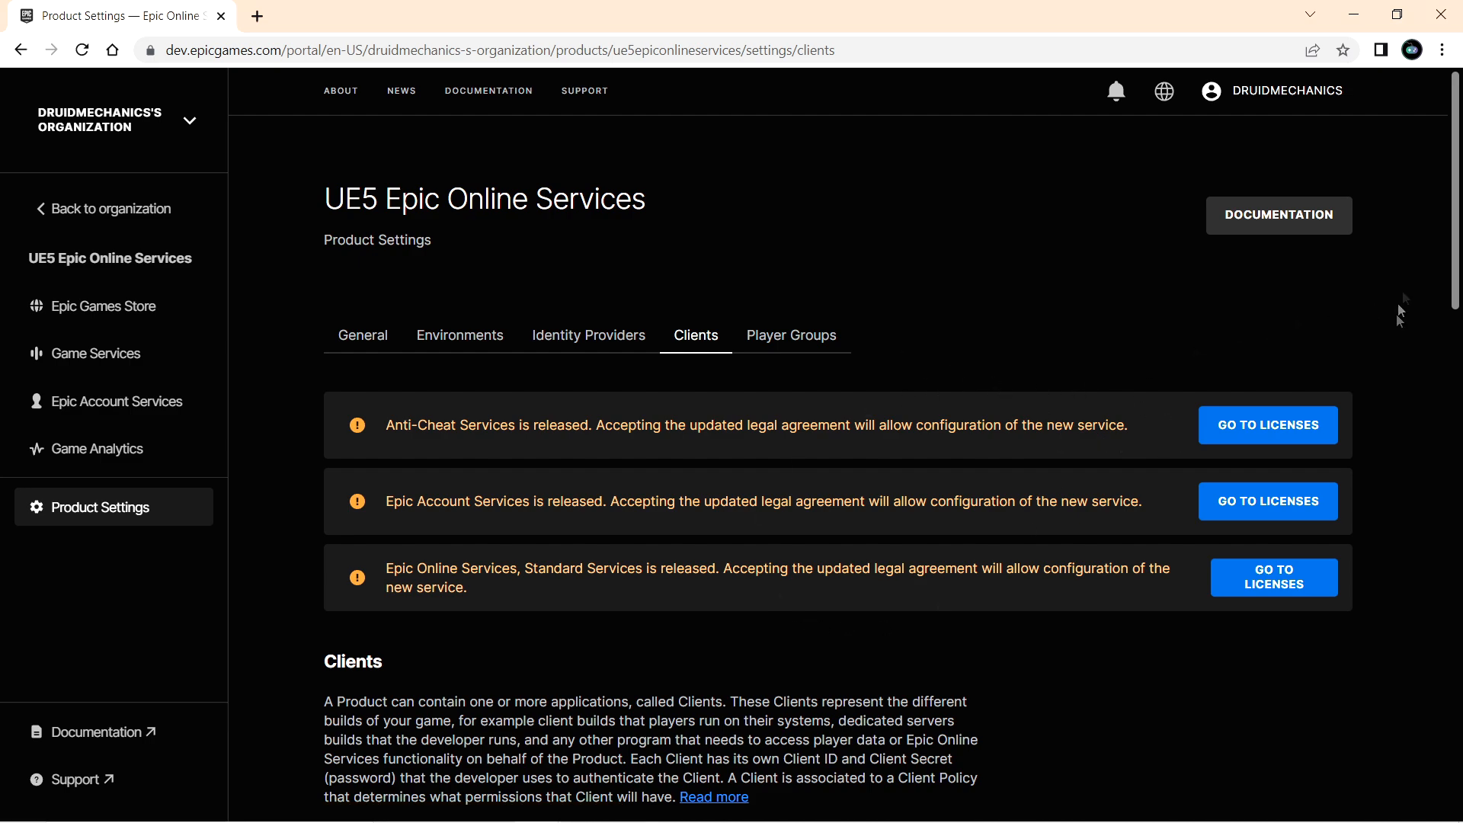
- Read the Clients description covering client builds, Client ID and Client Secret, and client policy permissions
scroll(1456, 219, "down", 5)
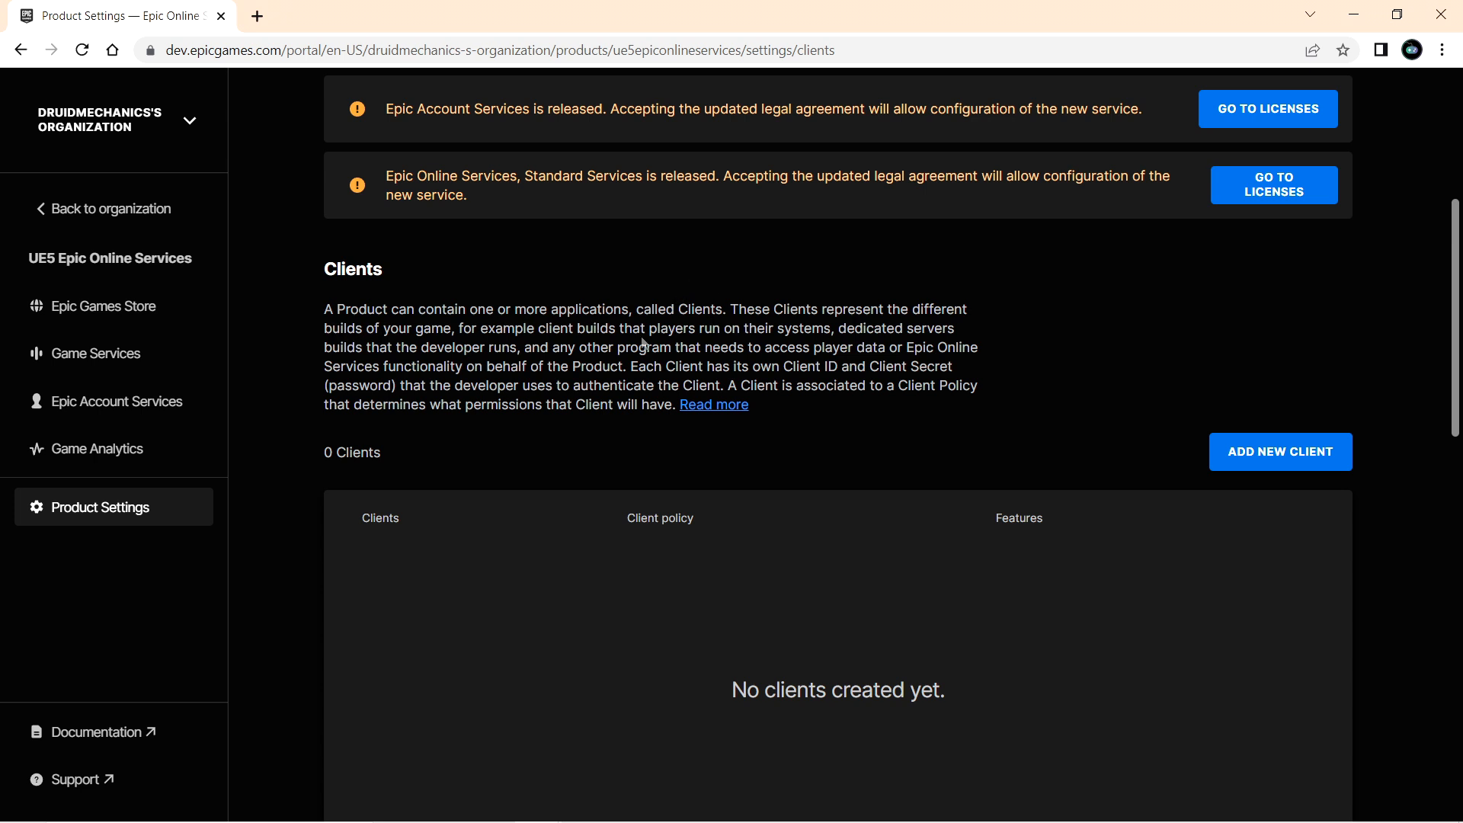
left_click_drag(633, 329, 833, 329)
left_click_drag(838, 329, 852, 339)
left_click_drag(913, 327, 954, 327)
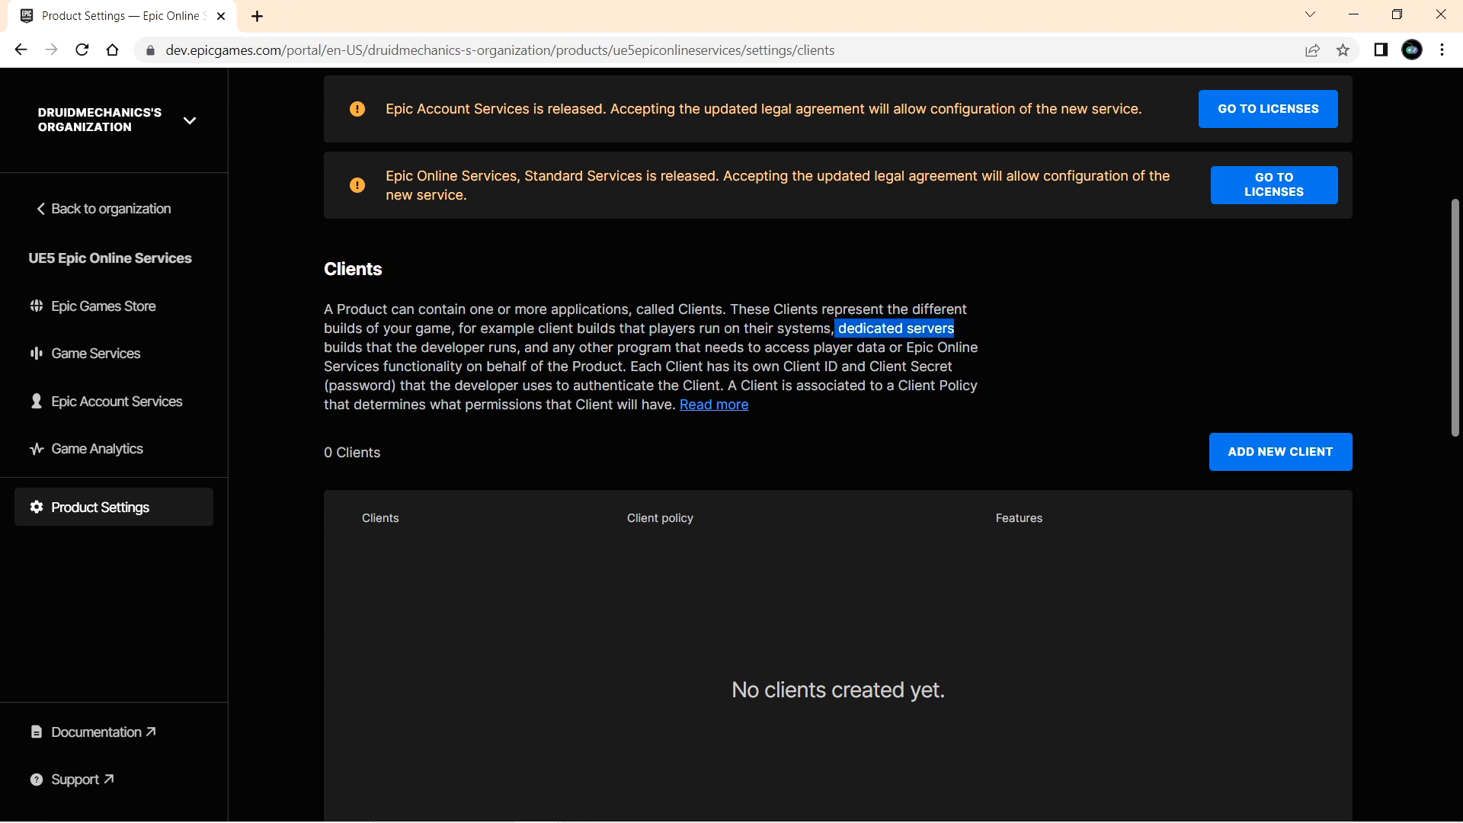
left_click_drag(418, 346, 517, 347)
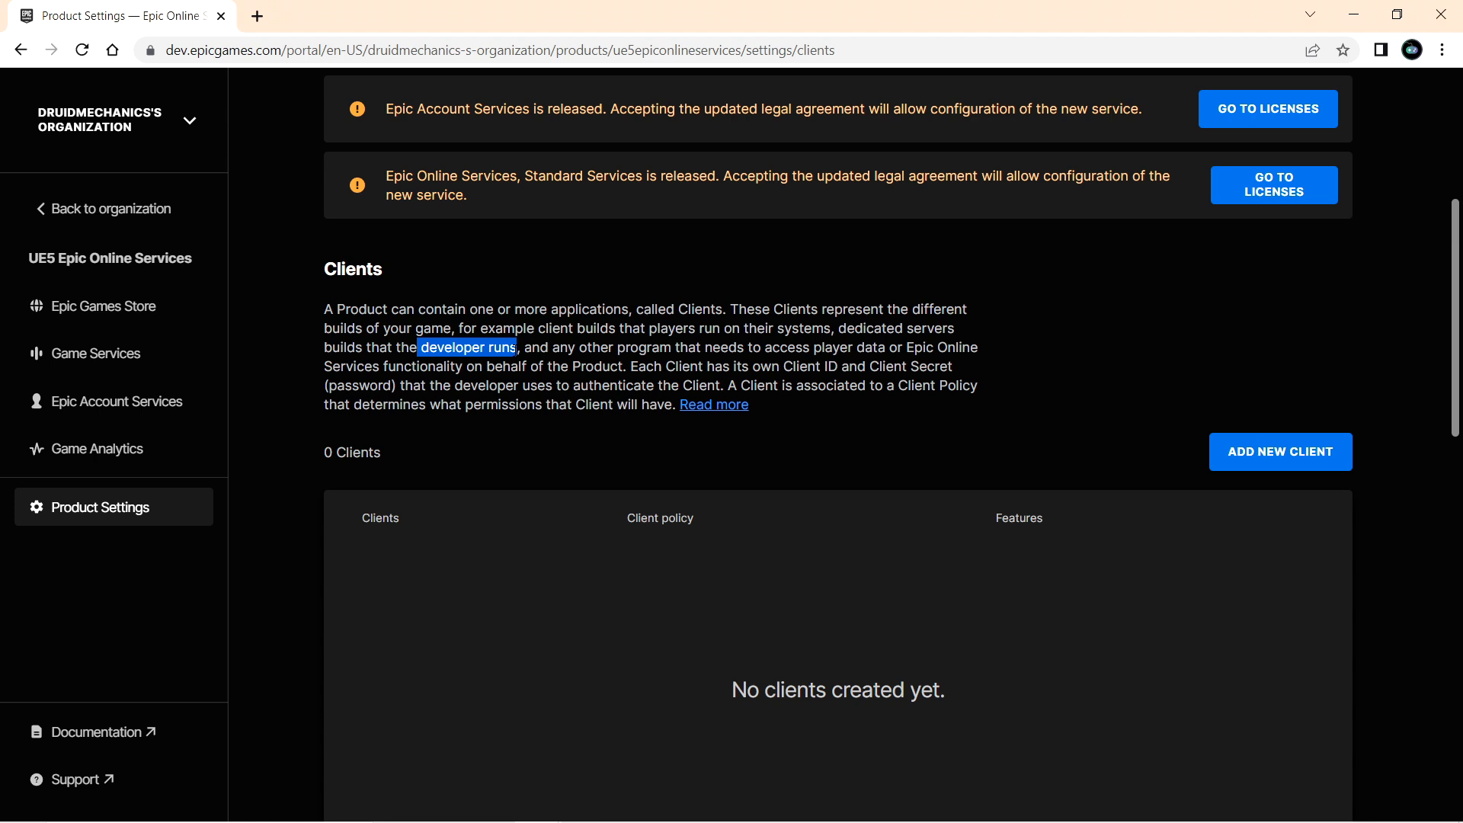
left_click_drag(629, 347, 970, 347)
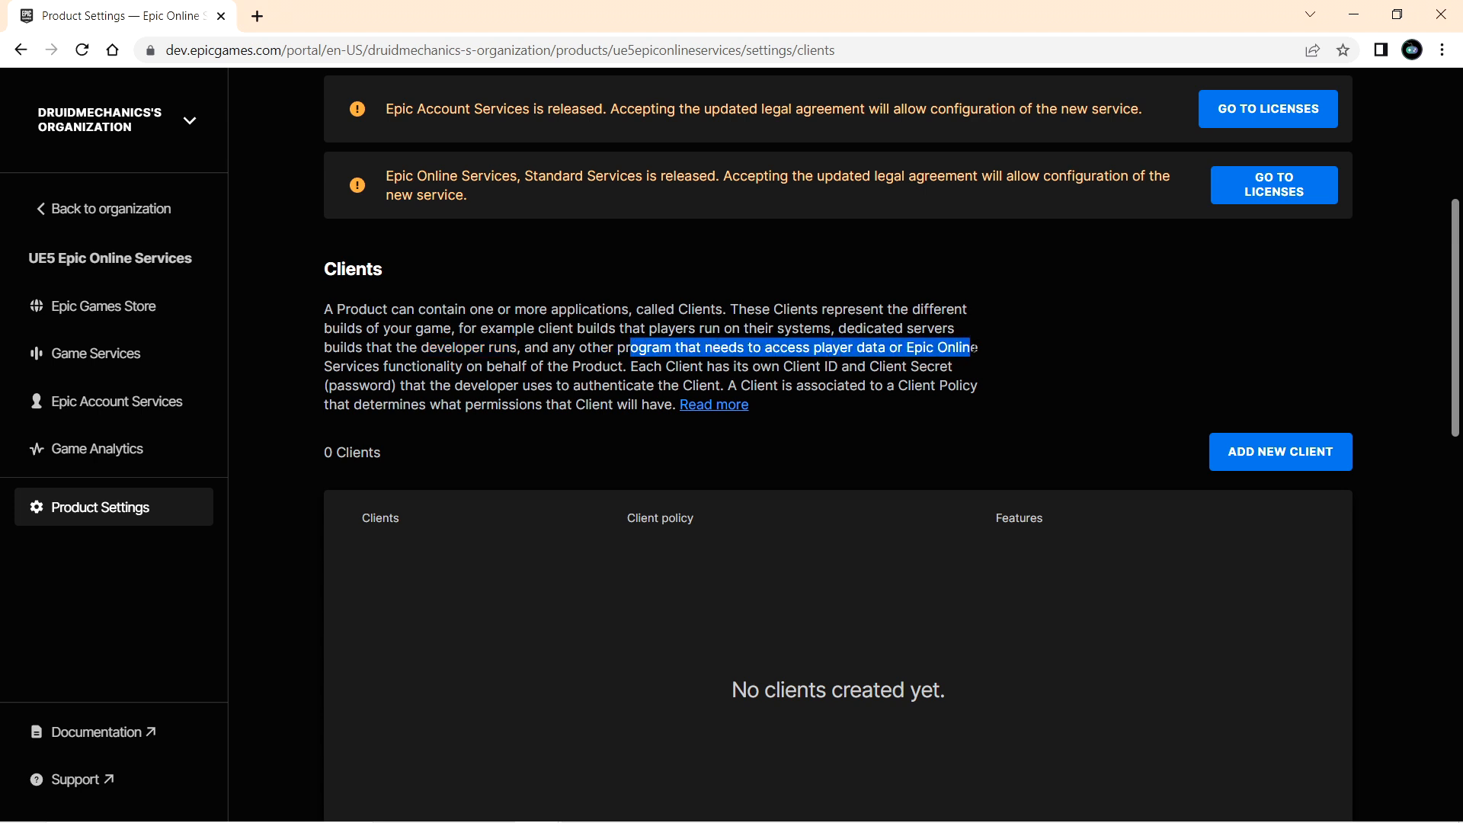
left_click_drag(380, 366, 638, 365)
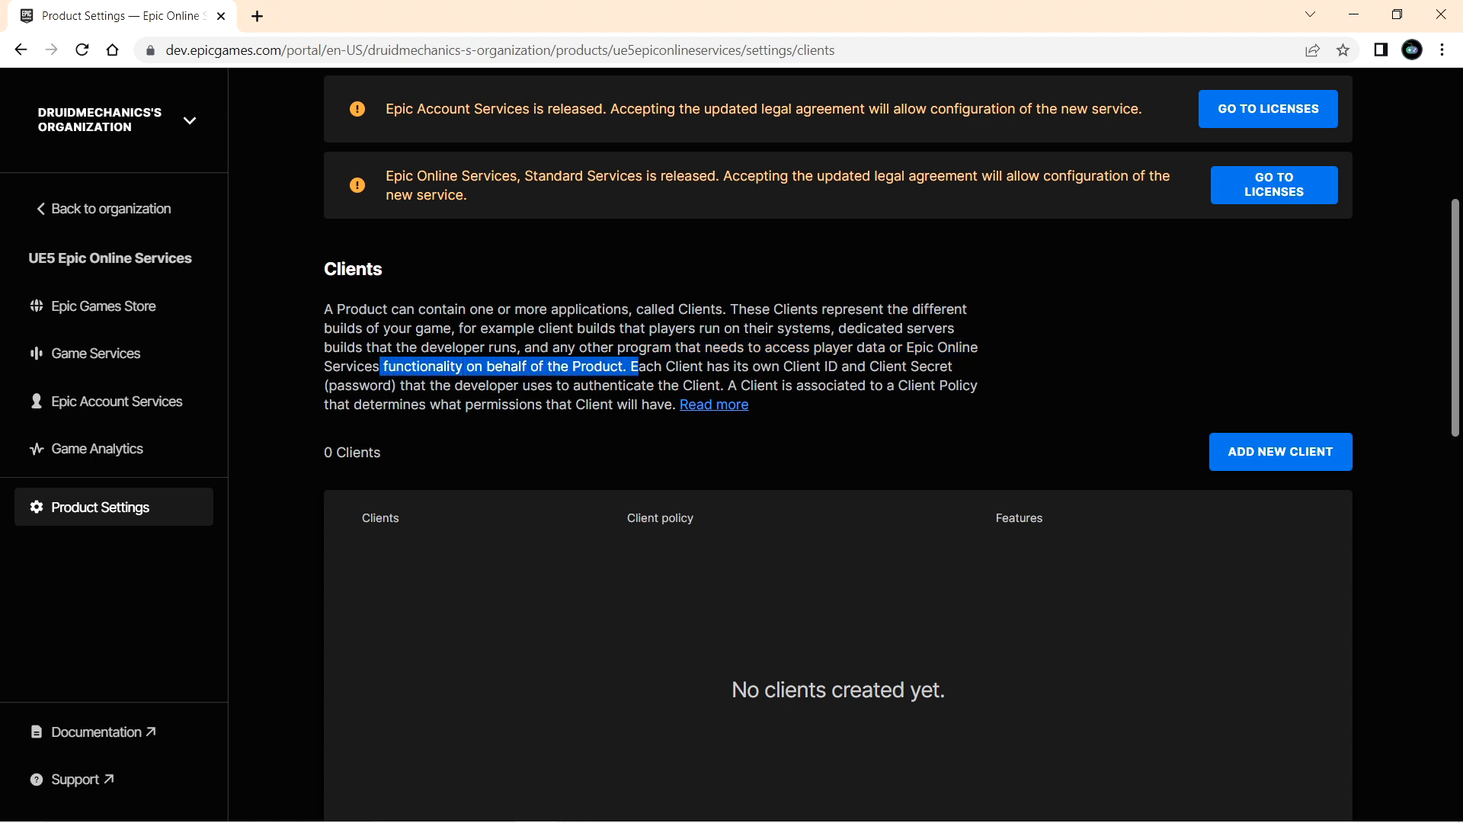
left_click_drag(781, 366, 838, 366)
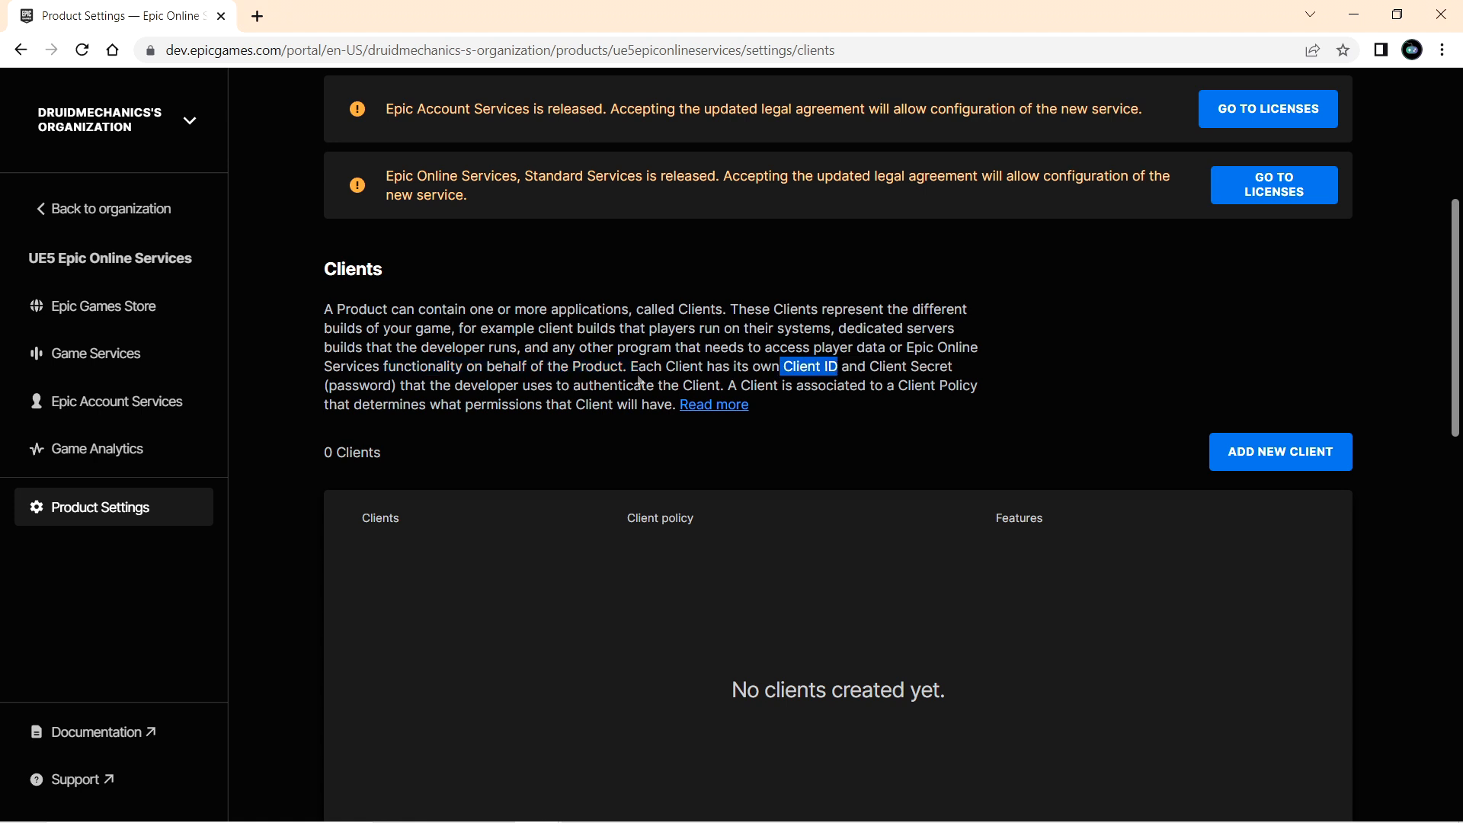
left_click_drag(325, 386, 424, 398)
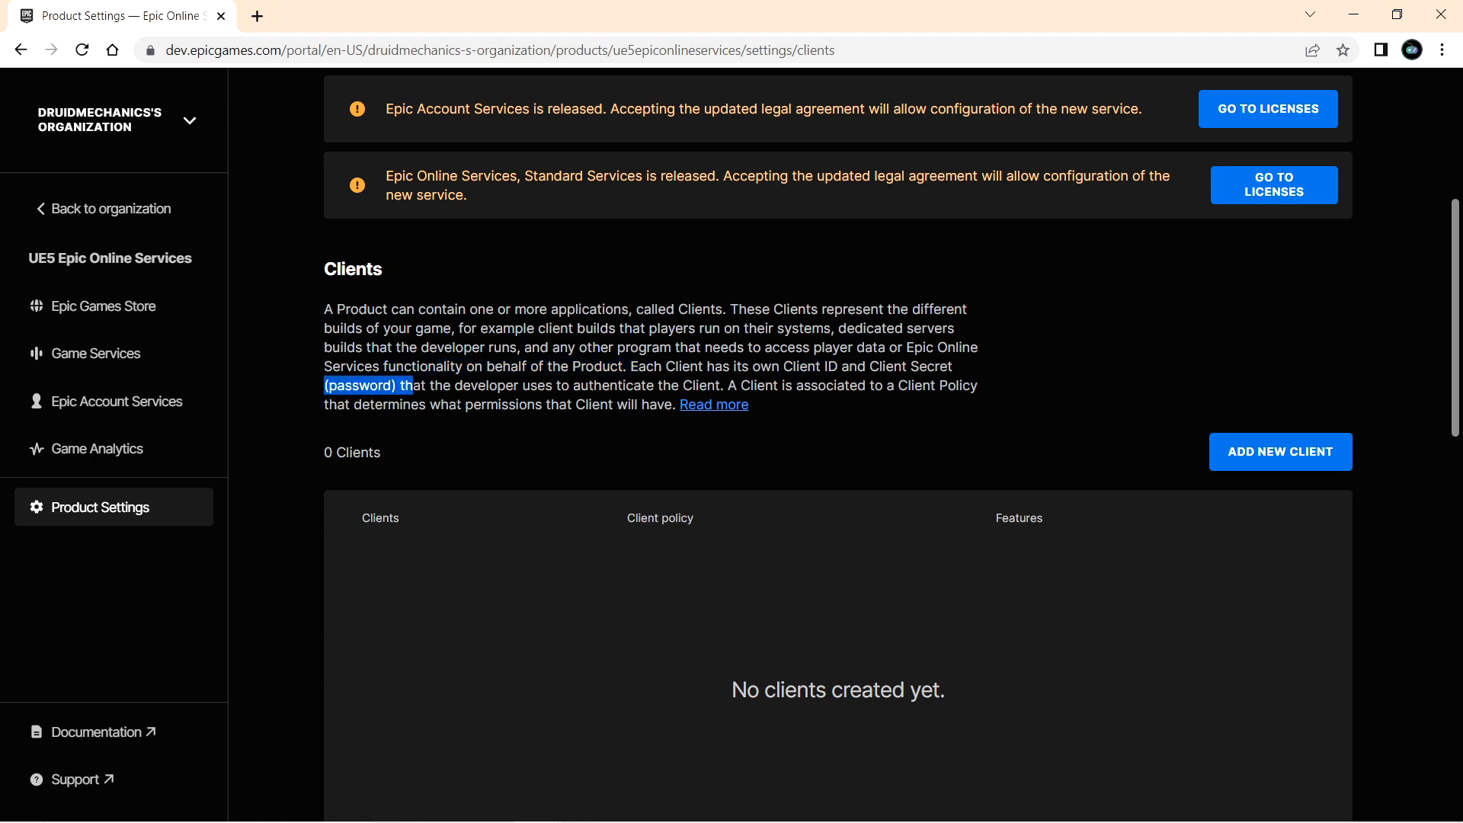
left_click_drag(581, 385, 723, 386)
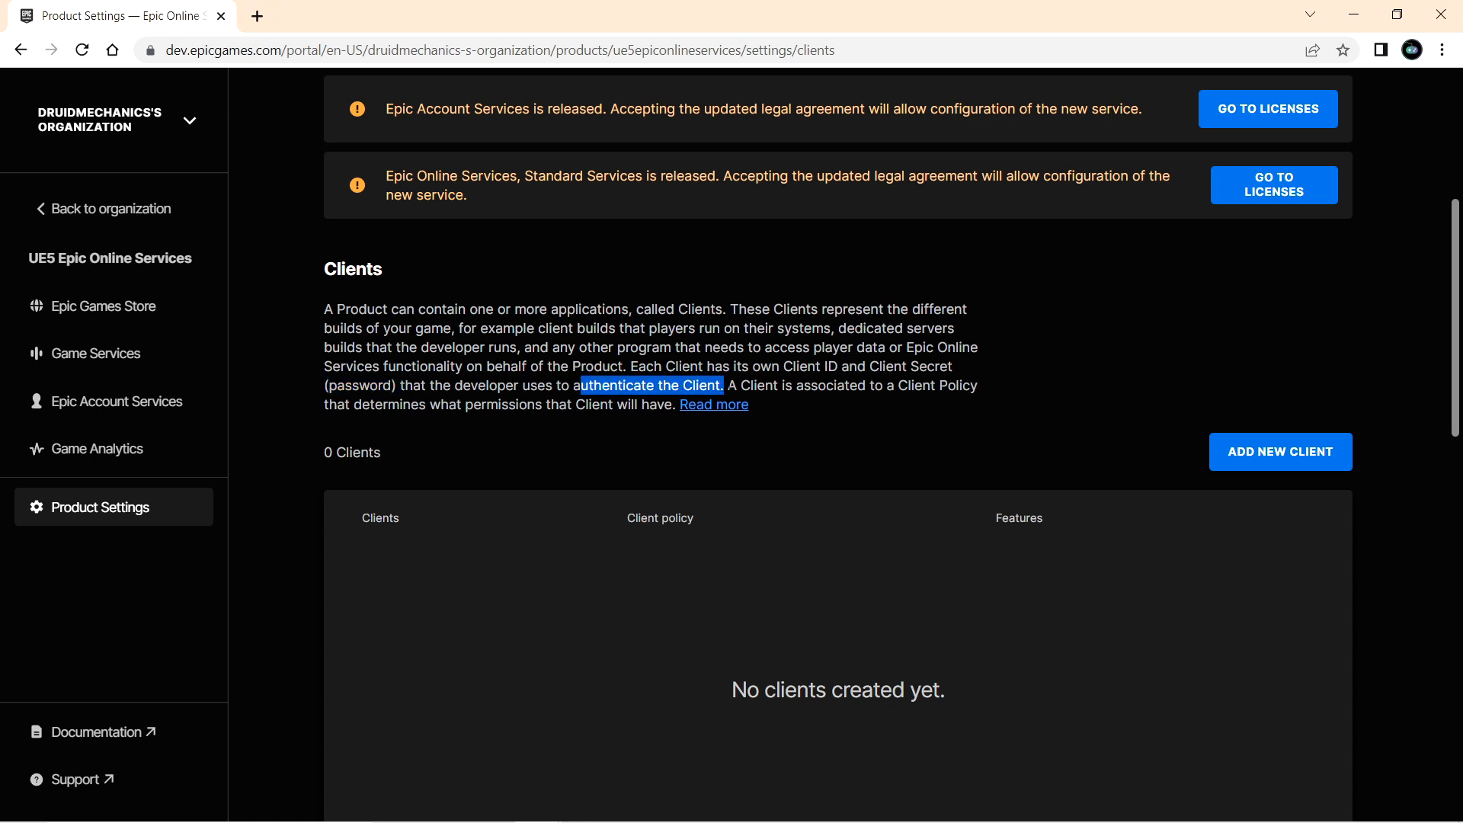
left_click_drag(844, 386, 977, 386)
left_click_drag(382, 405, 675, 404)
left_click(676, 405)
left_click_drag(326, 309, 979, 386)
left_click(705, 345)
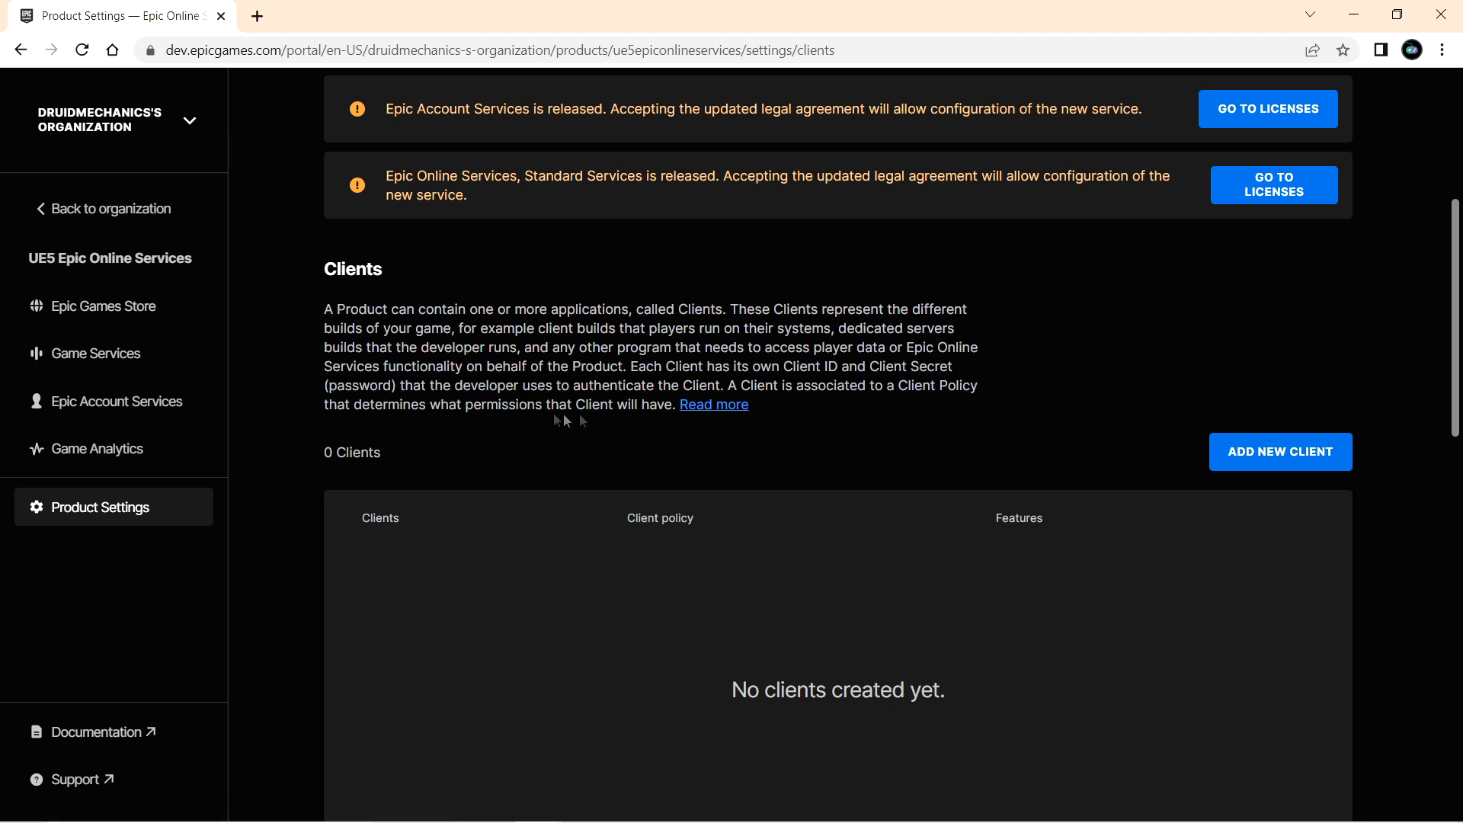
left_click_drag(678, 309, 730, 309)
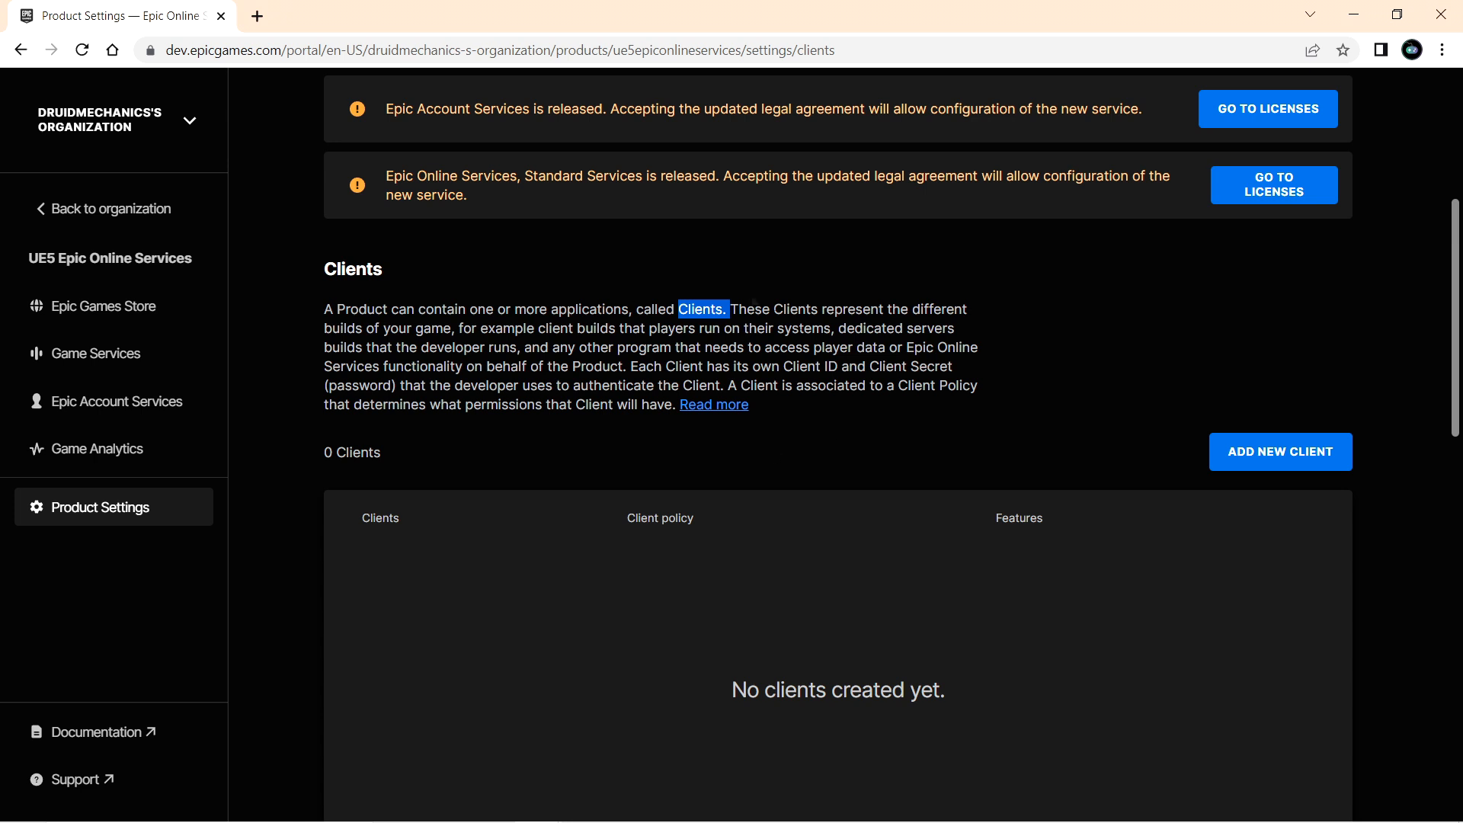
left_click_drag(675, 311, 727, 311)
left_click(765, 310)
- Start adding a new client and name it "Demo Client"
left_click(1290, 450)
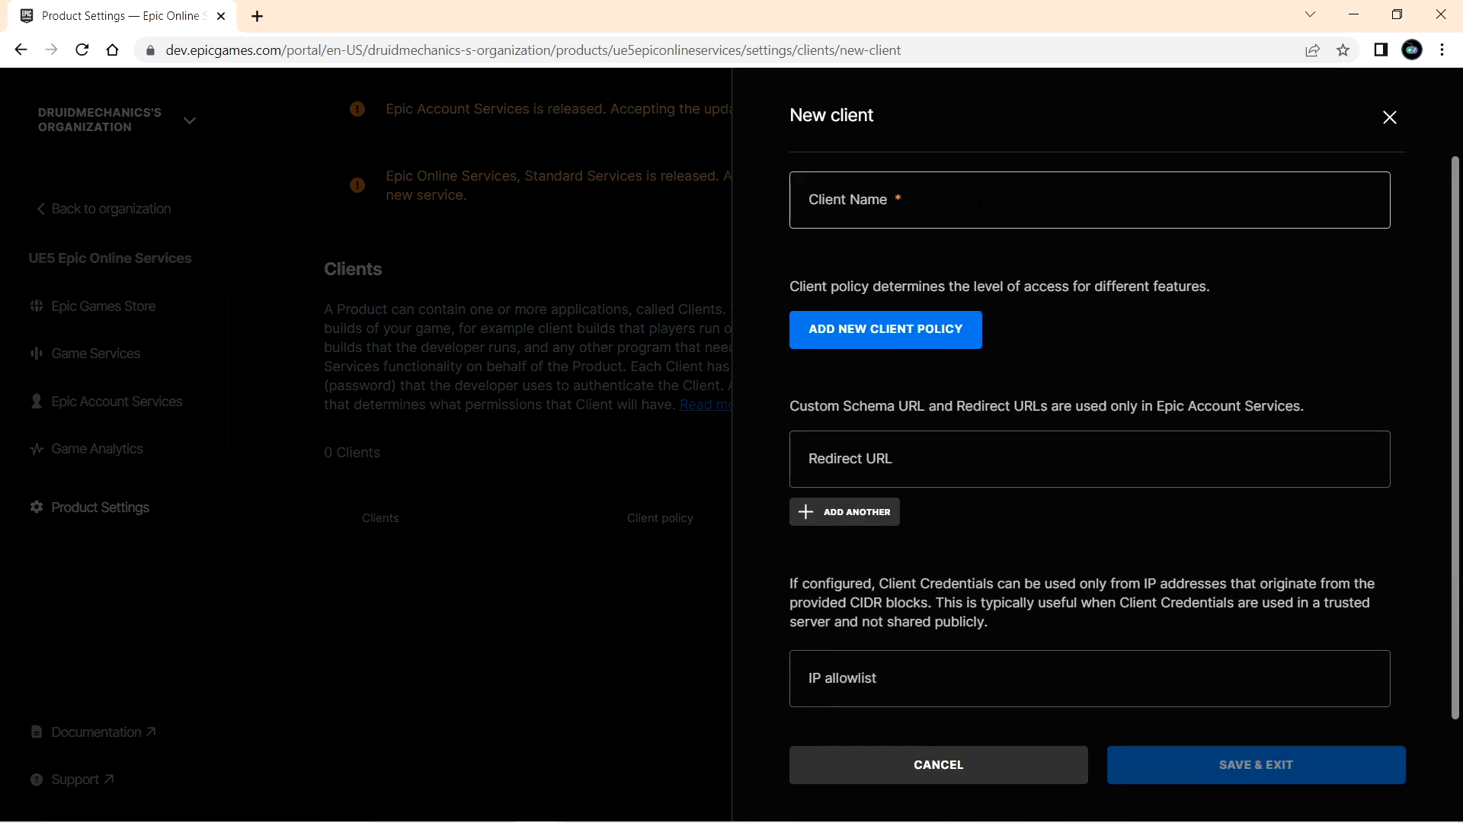
left_click(1067, 215)
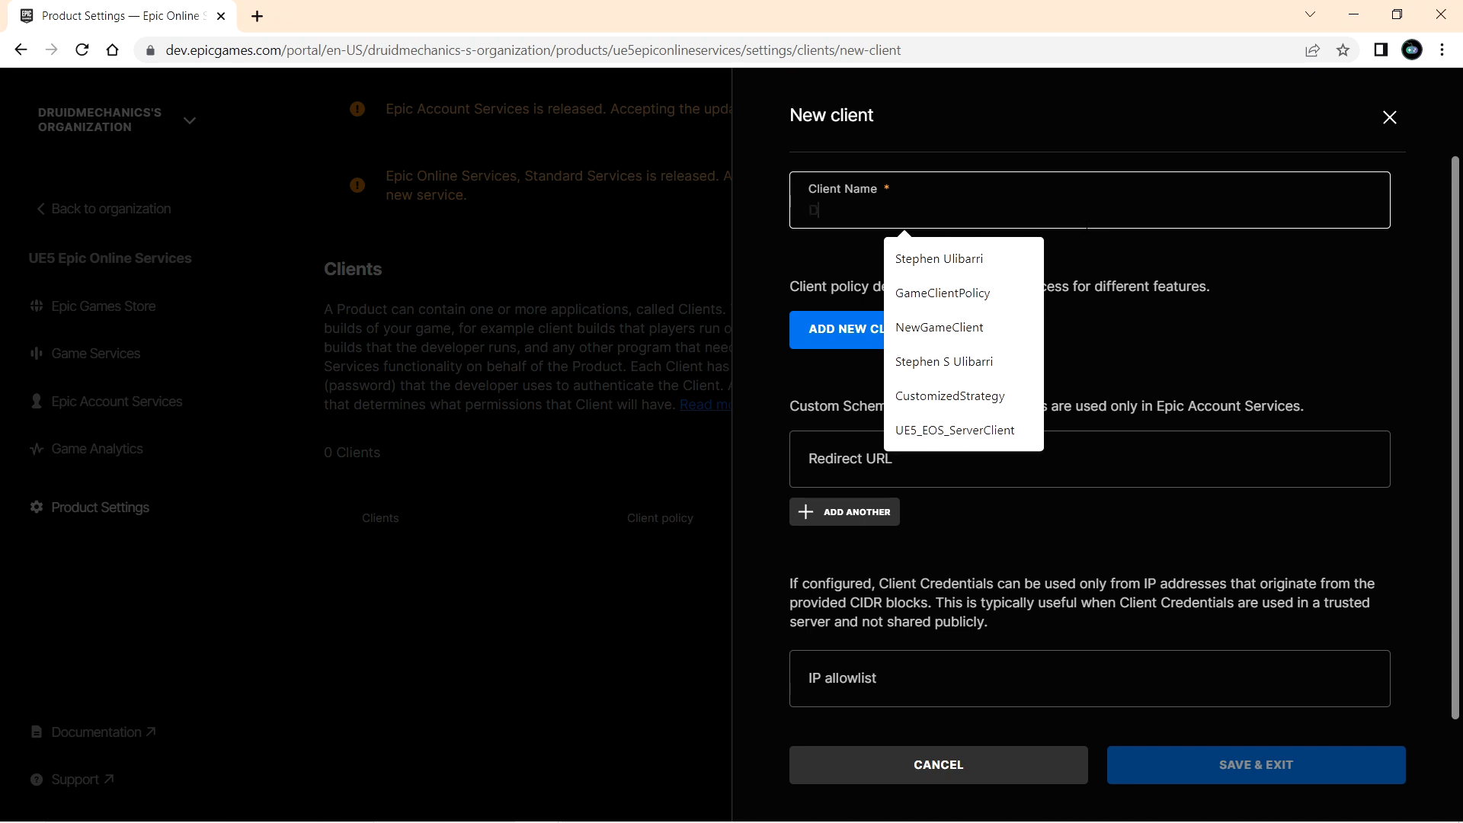
type("Demo Client")
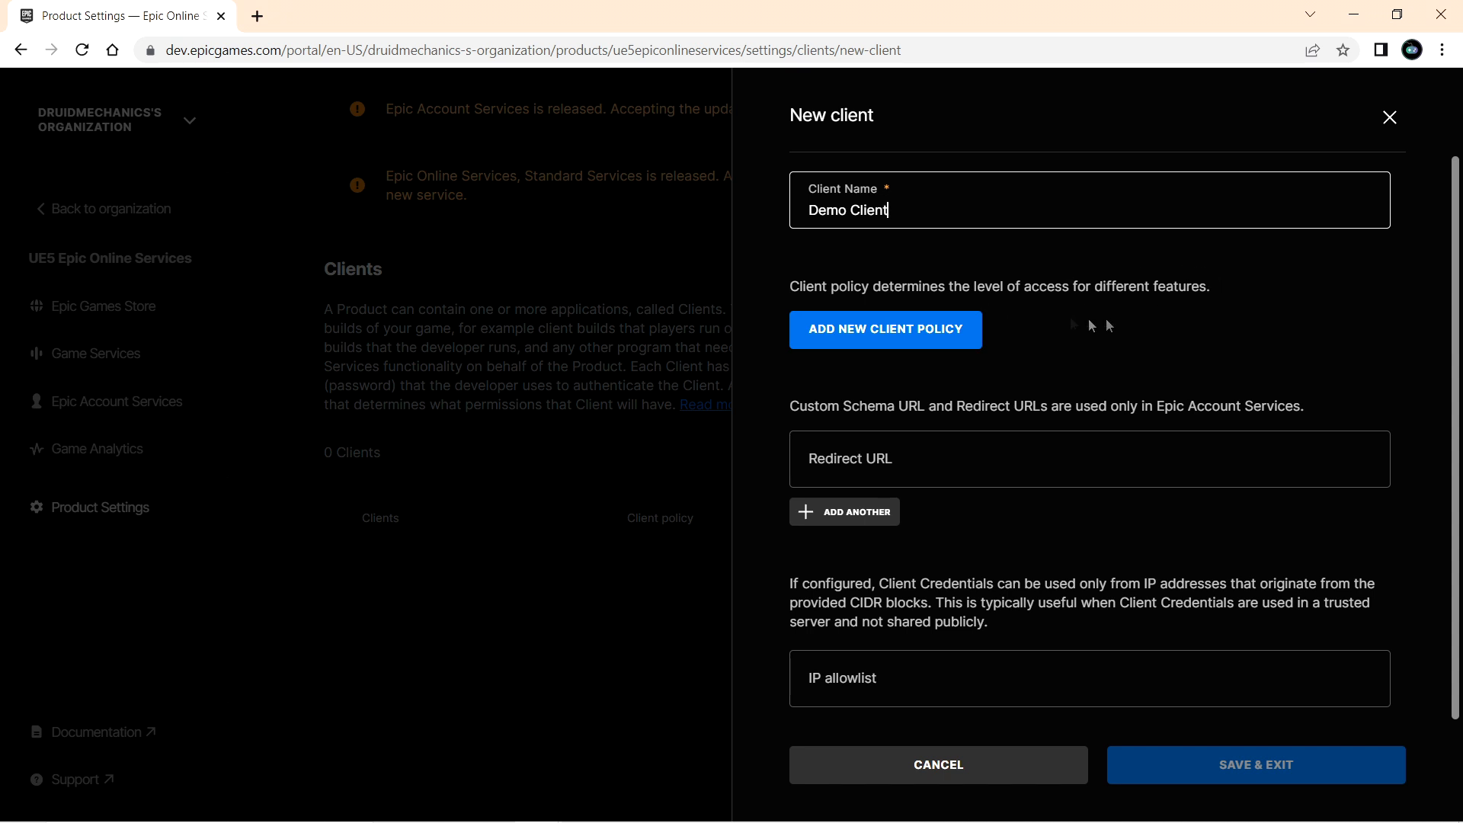
- Add a new client policy for the client, name it "Demo Policy" and set its policy type to Custom
left_click(935, 328)
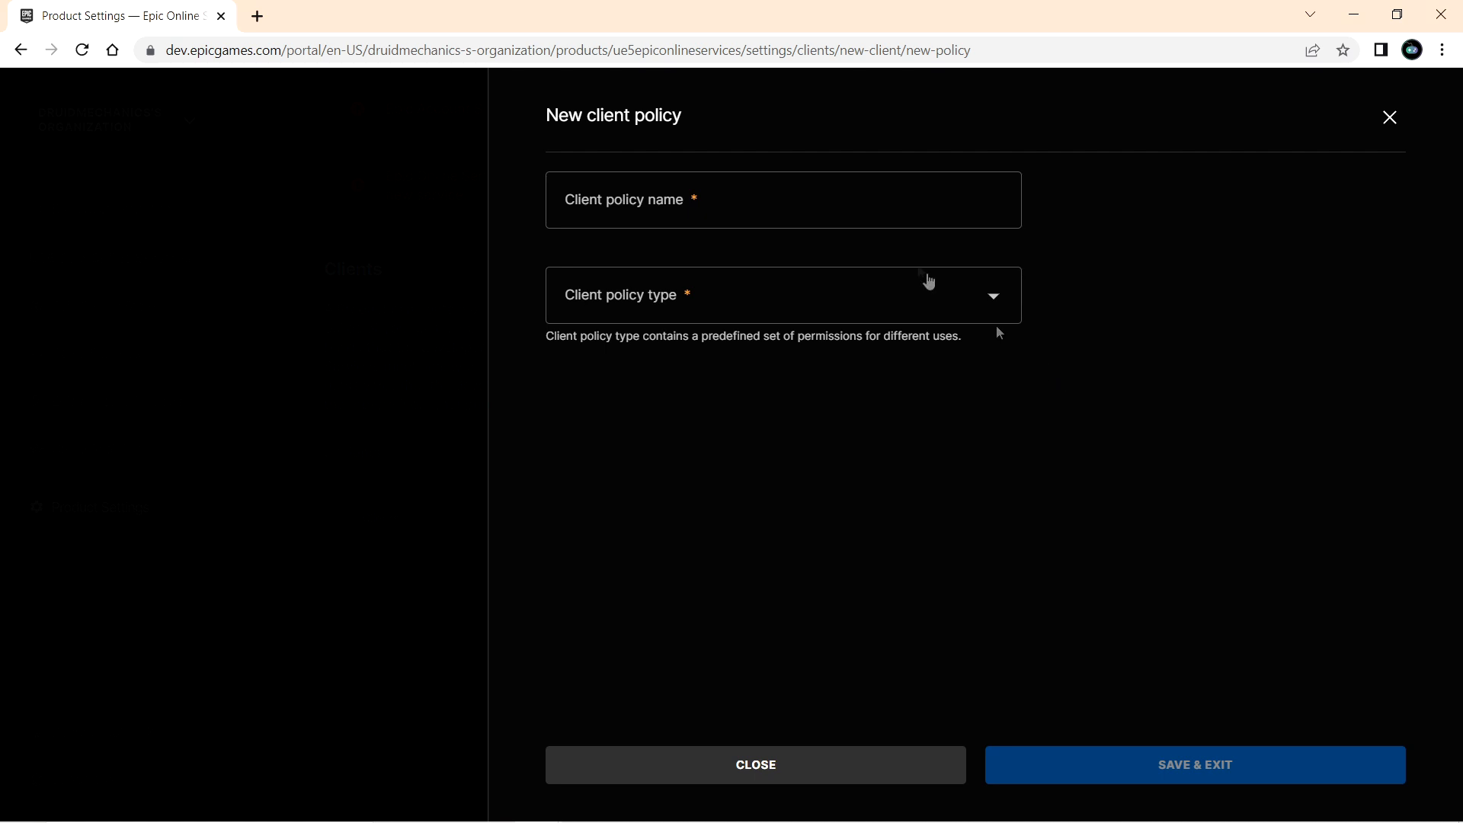
left_click(781, 202)
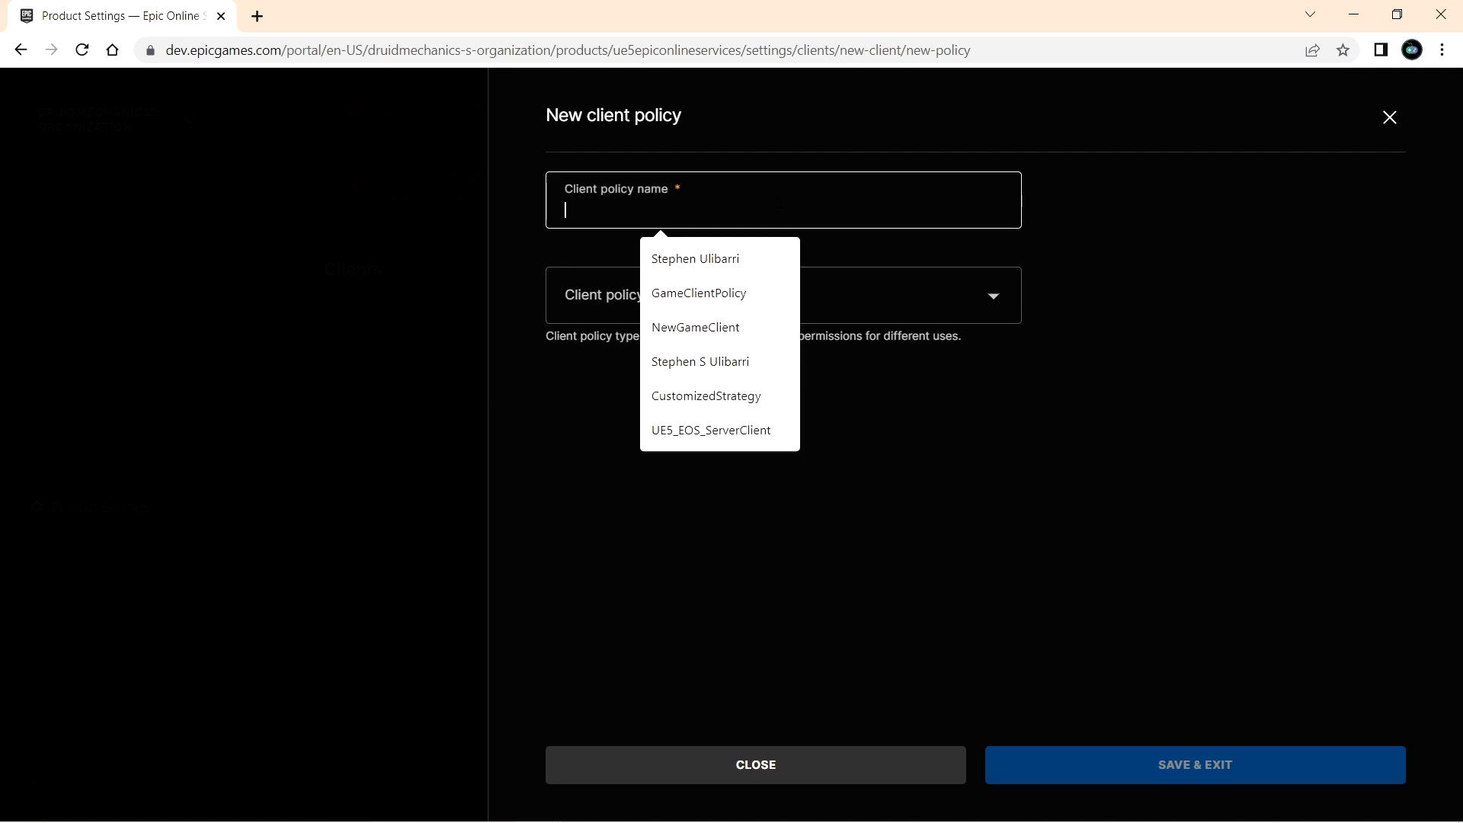
type("Demo ")
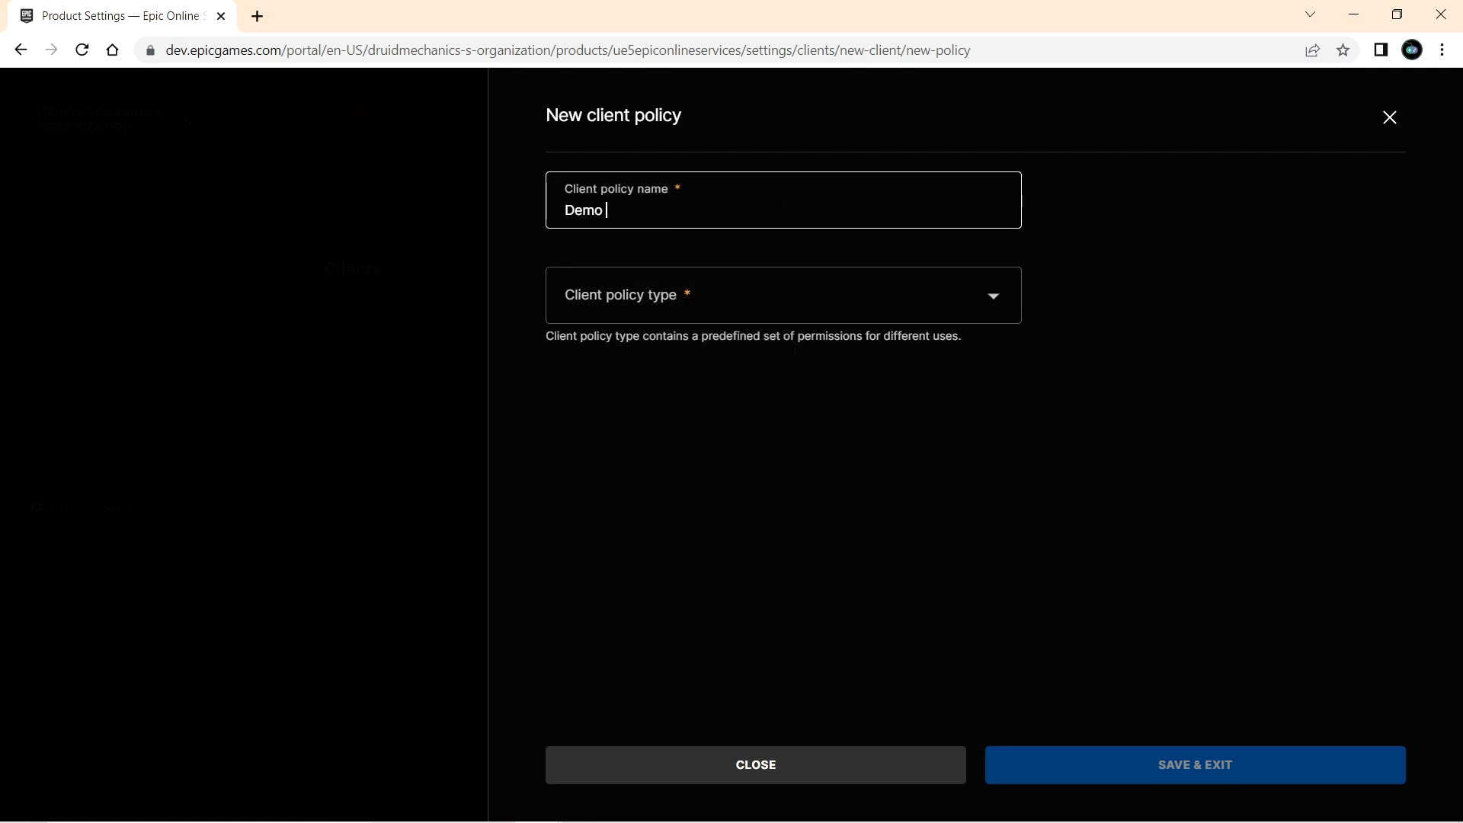
type("Policy")
left_click(986, 319)
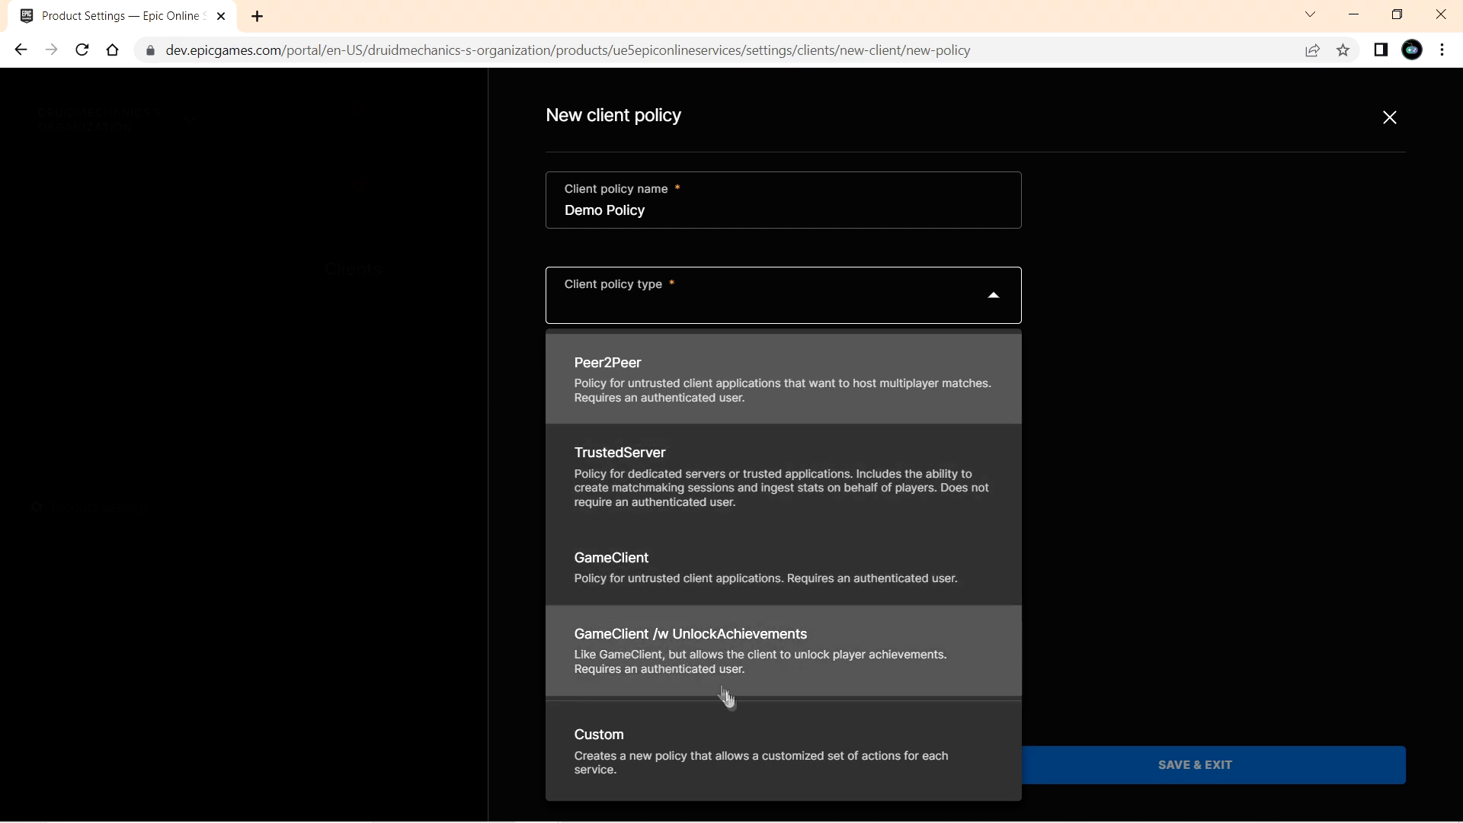
left_click(759, 756)
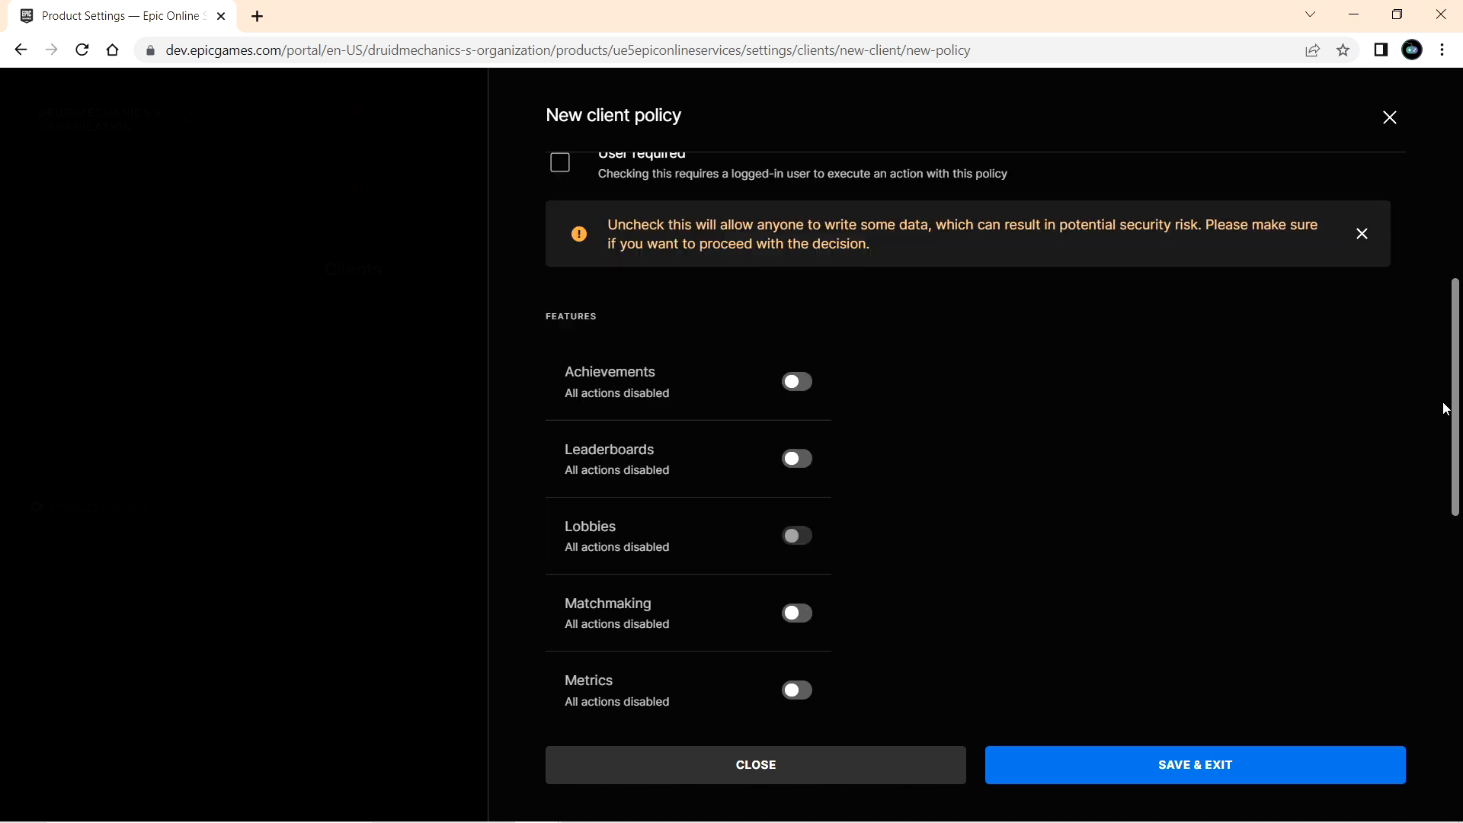
- Enable the Achievements feature with the actions findAchievementDefinitions, findAchievementsForAnyUser and readAchievementDefinition
left_click_drag(1456, 402, 1461, 436)
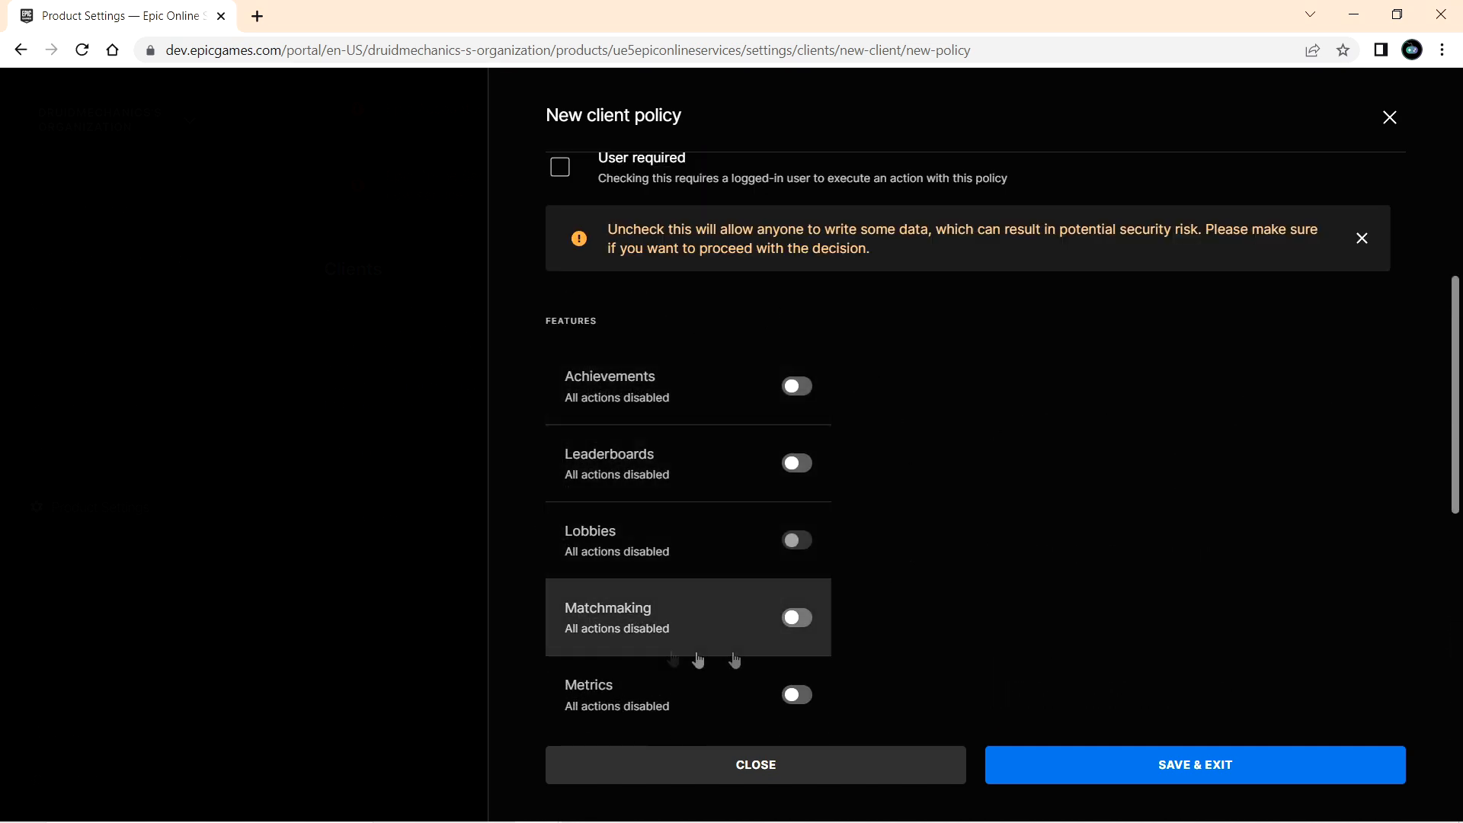
left_click(799, 386)
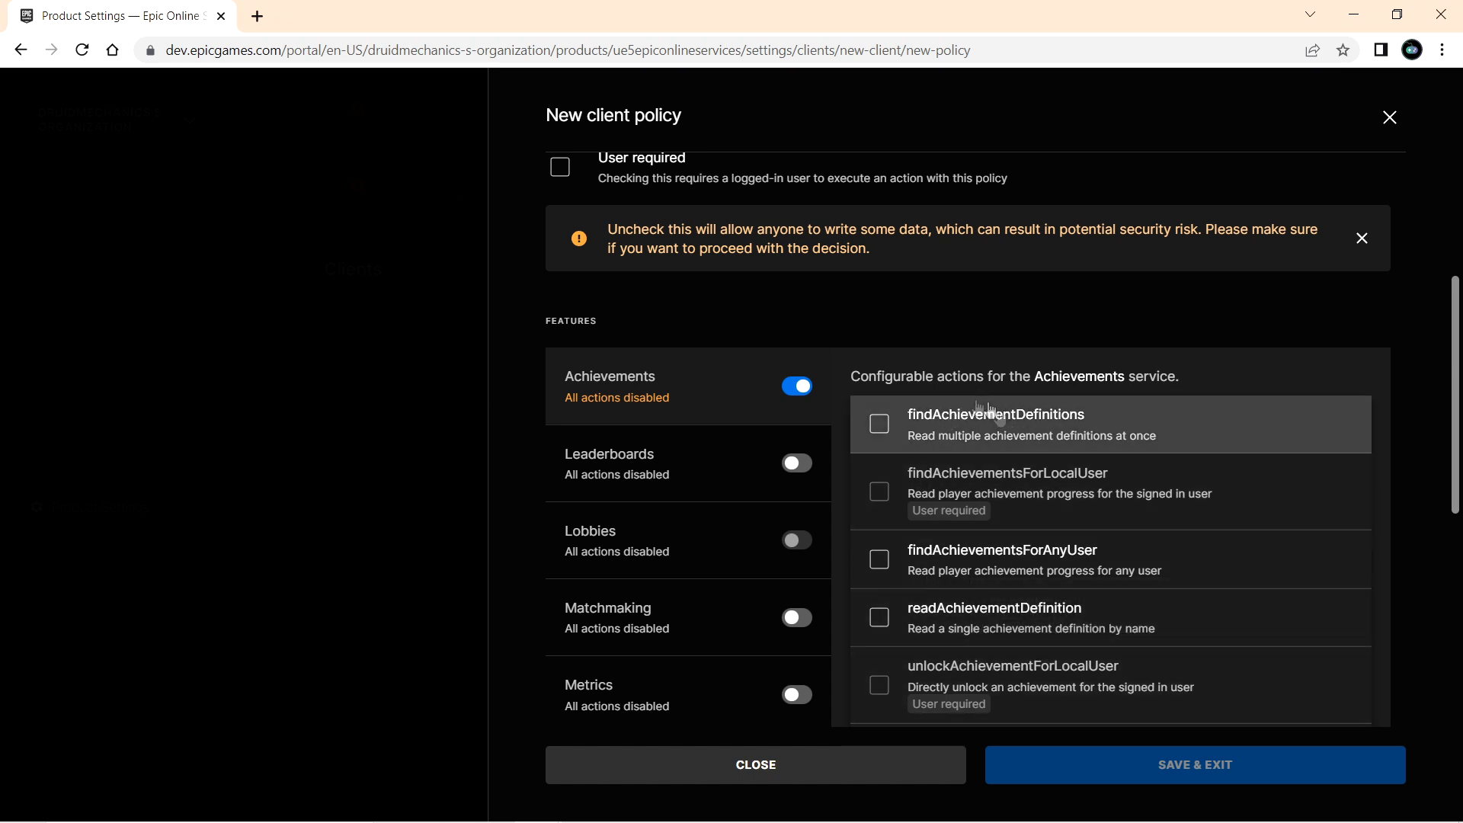
left_click(879, 424)
left_click(880, 560)
left_click(880, 618)
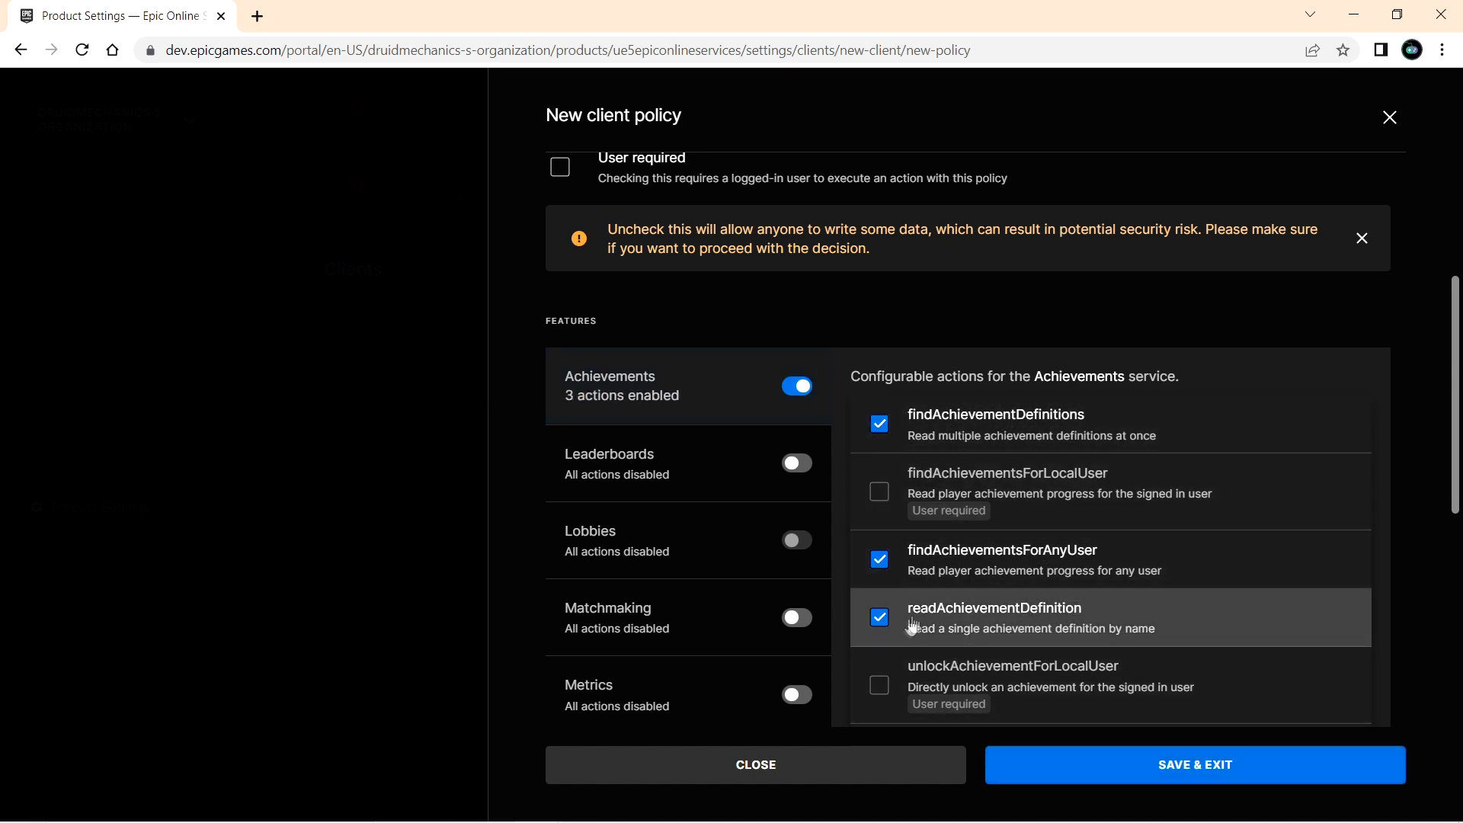
- Save Demo Policy with only Achievements enabled, and save Demo Client with the redirect URL and IP allowlist left empty
scroll(618, 207, "up", 1)
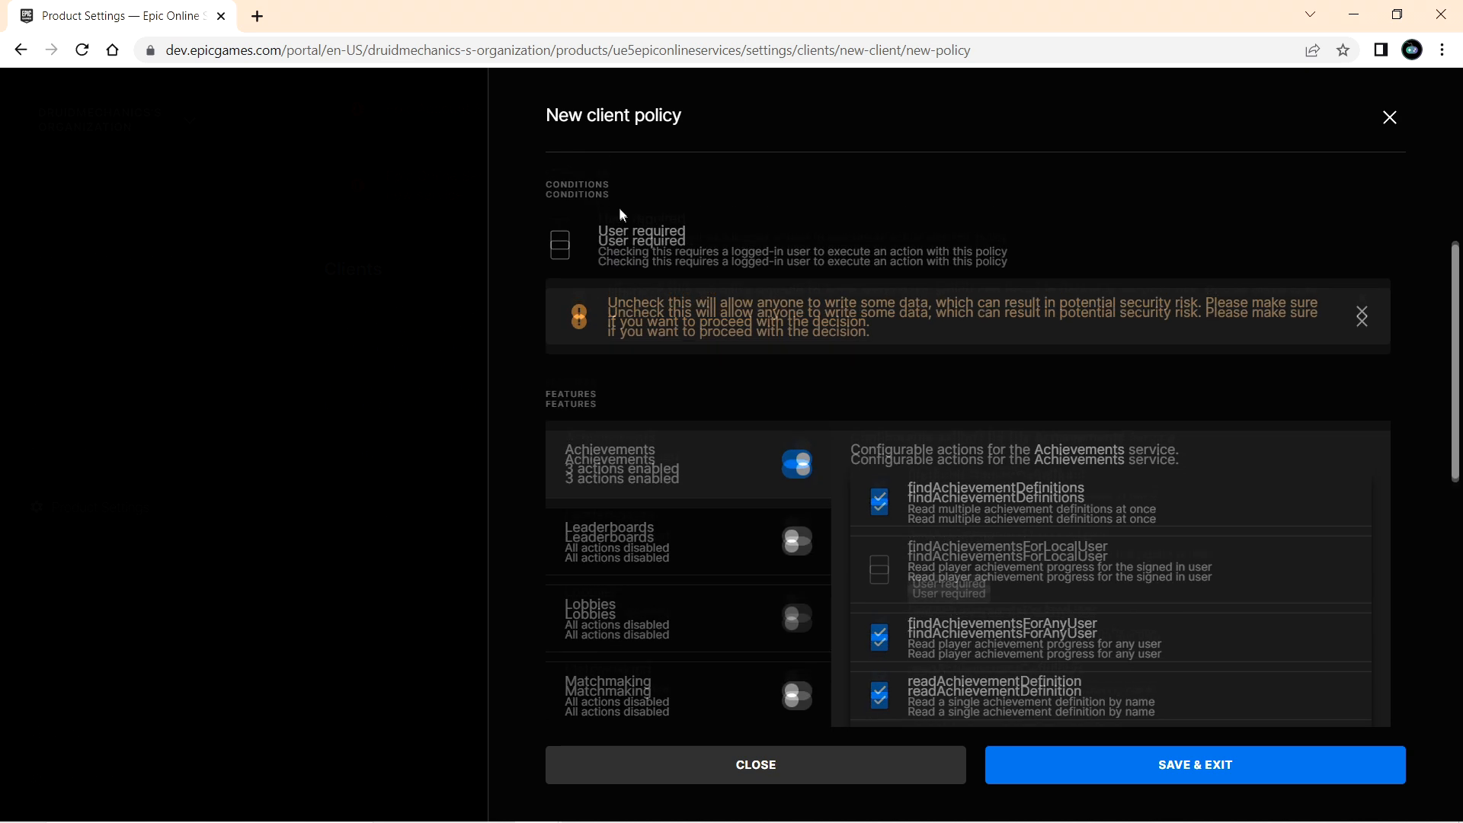
scroll(635, 295, "down", 1)
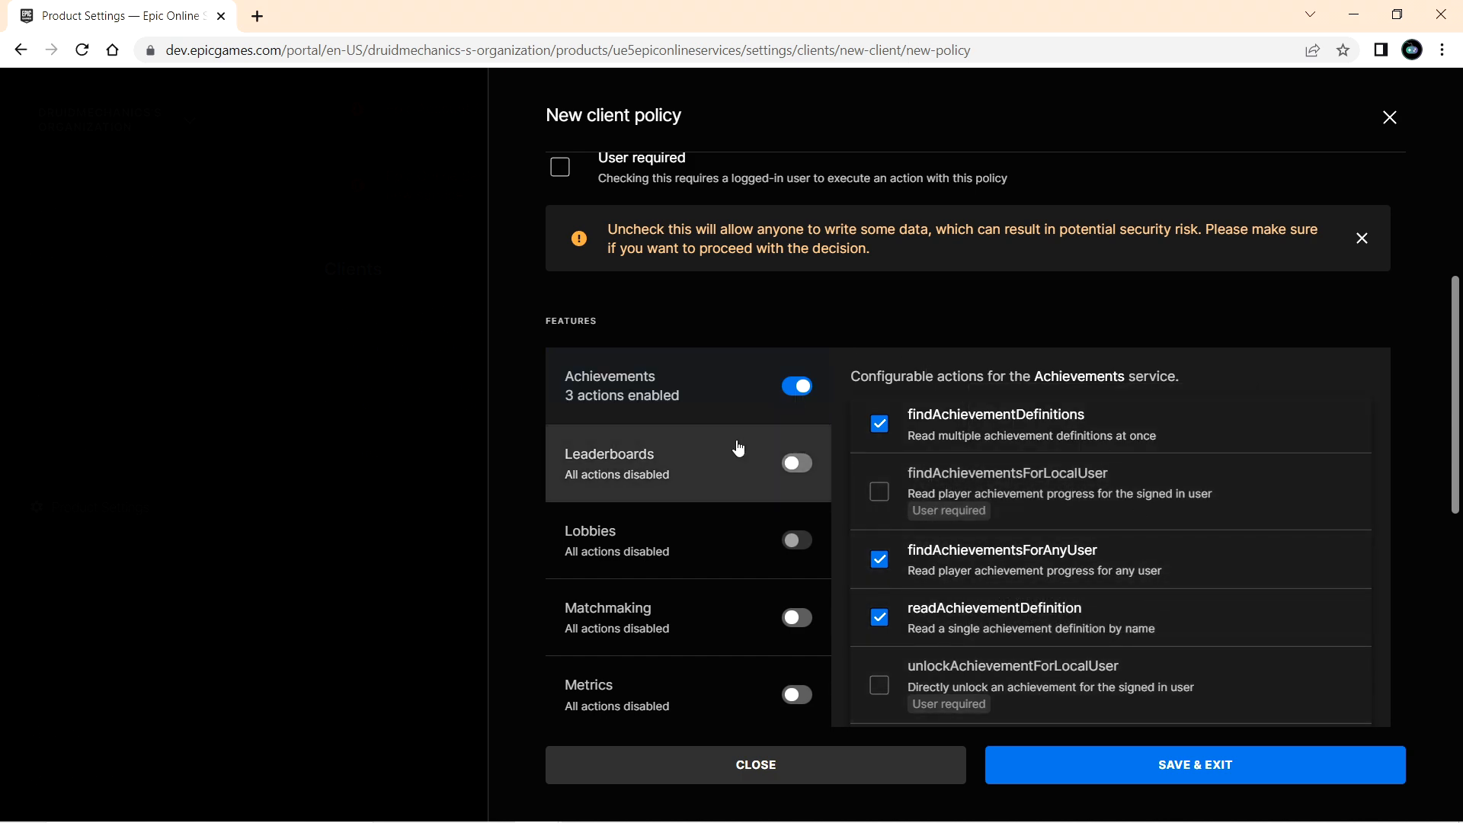
scroll(736, 448, "down", 4)
scroll(732, 449, "down", 3)
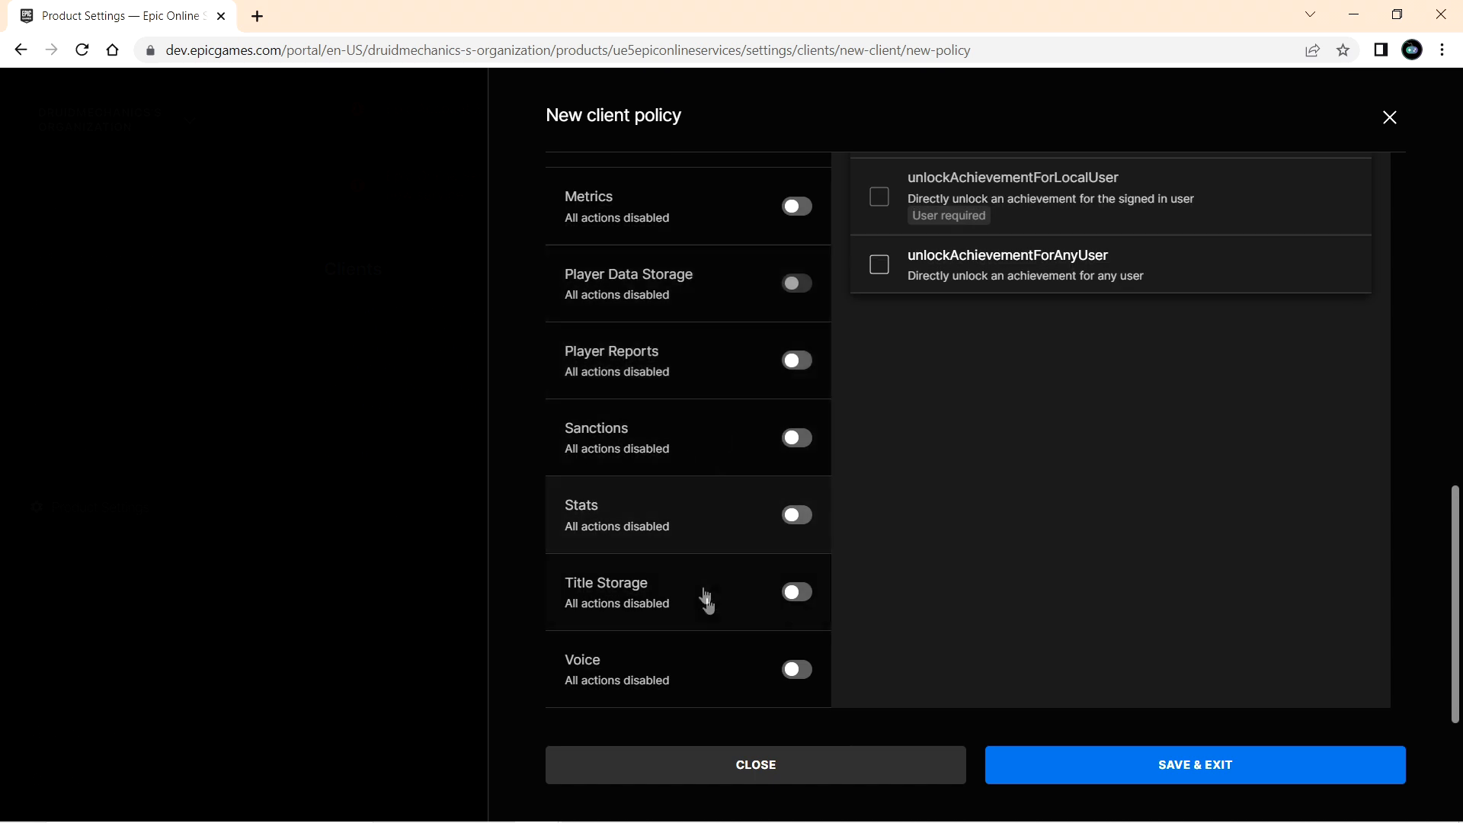
left_click(1184, 770)
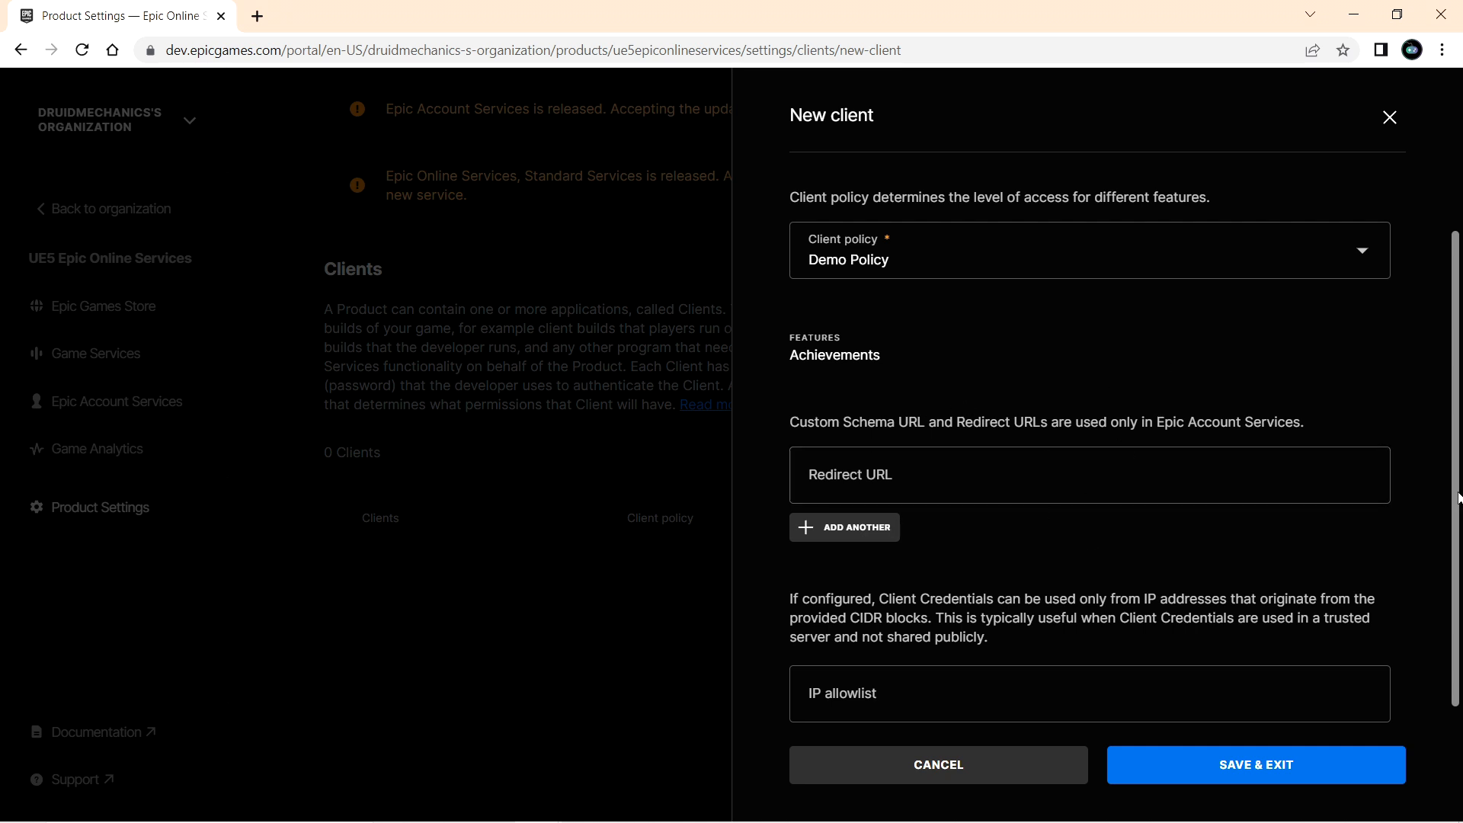
left_click_drag(1458, 499, 1458, 530)
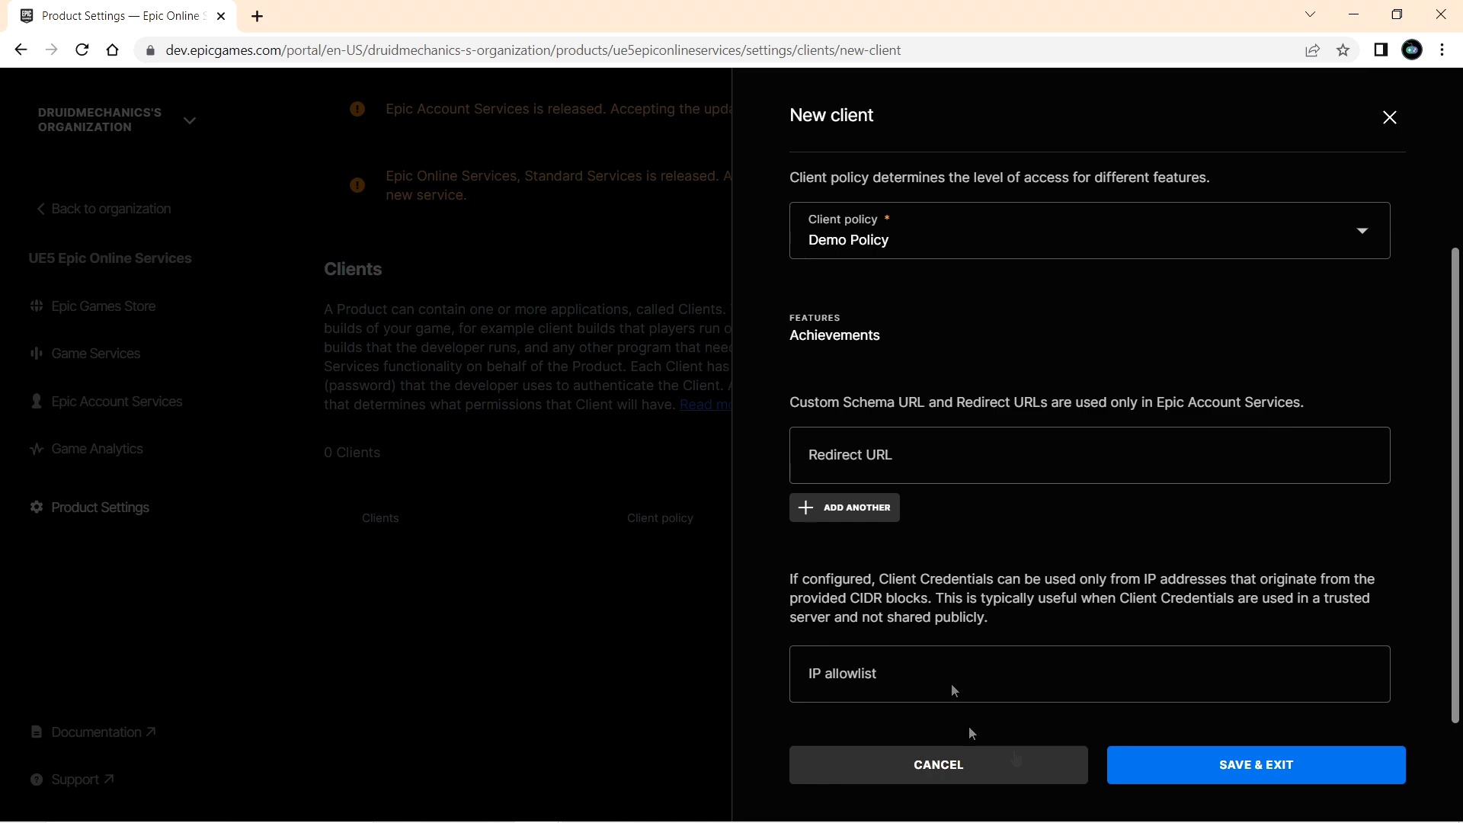
left_click(1283, 762)
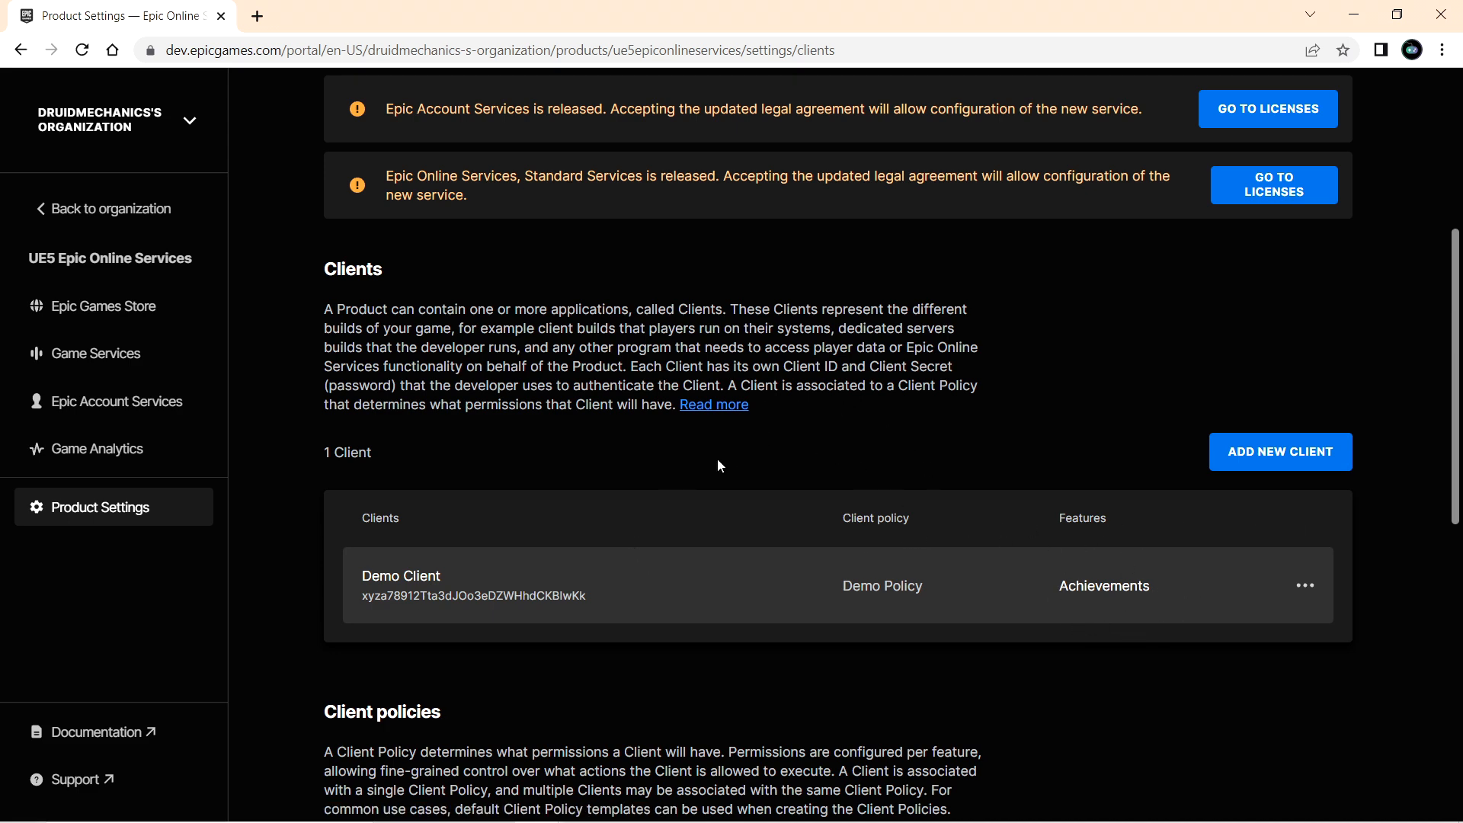
- Show the product's Epic Account Services page and highlight its UE5 Epic Online Services title
scroll(716, 459, "up", 1)
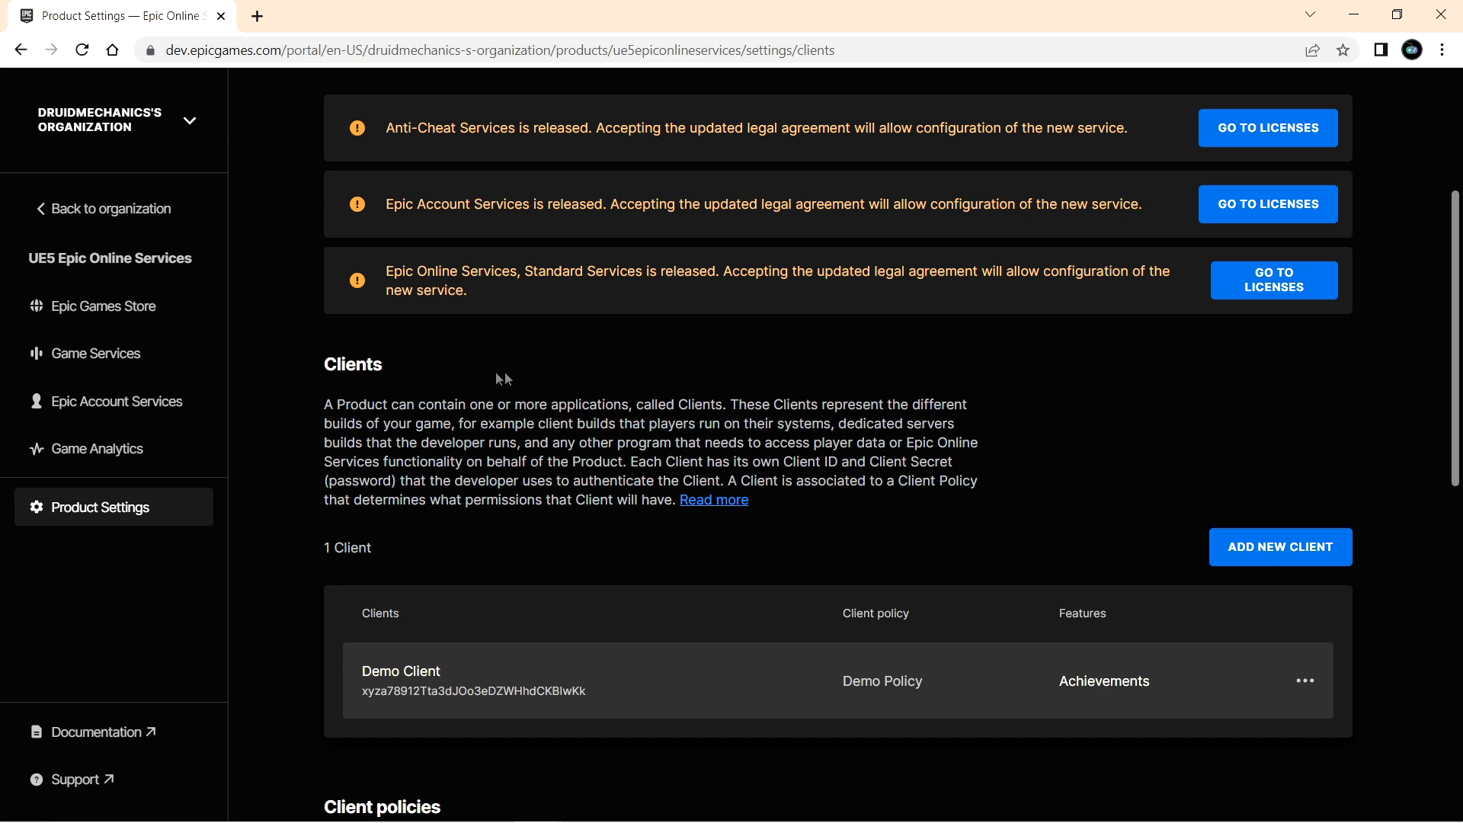
left_click(107, 411)
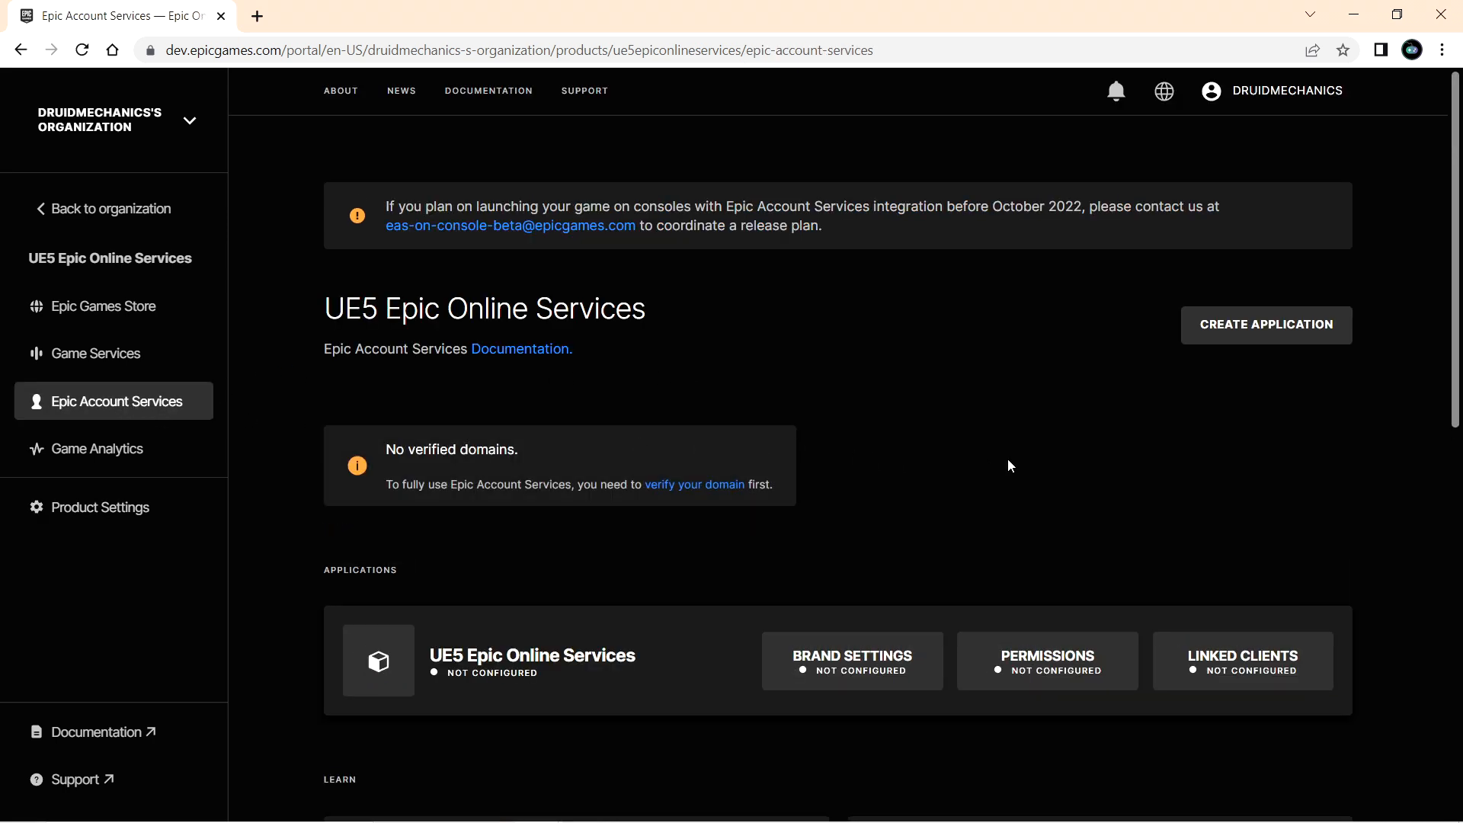
left_click_drag(650, 318, 324, 314)
left_click(558, 316)
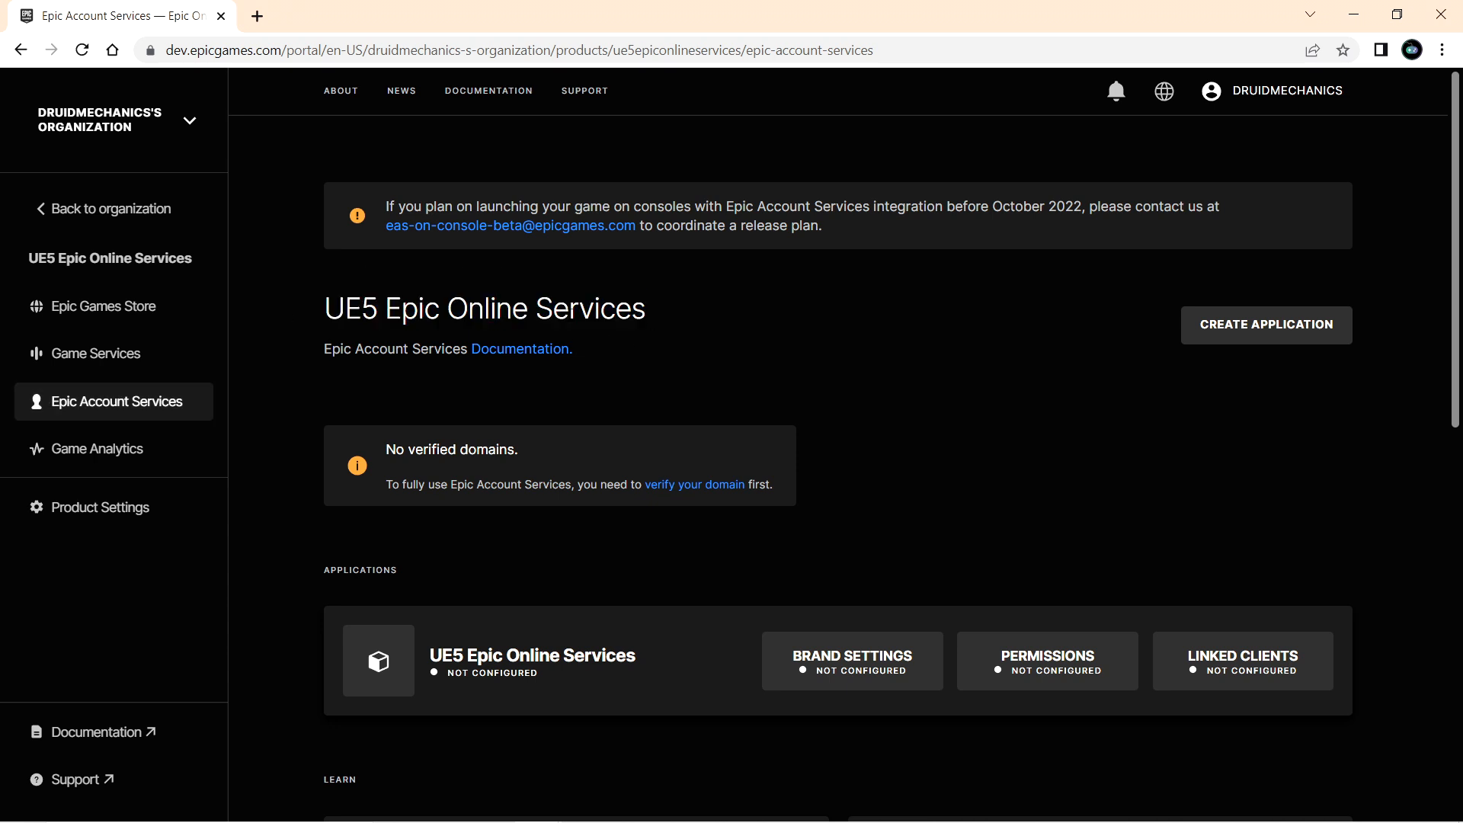
left_click_drag(650, 319, 326, 320)
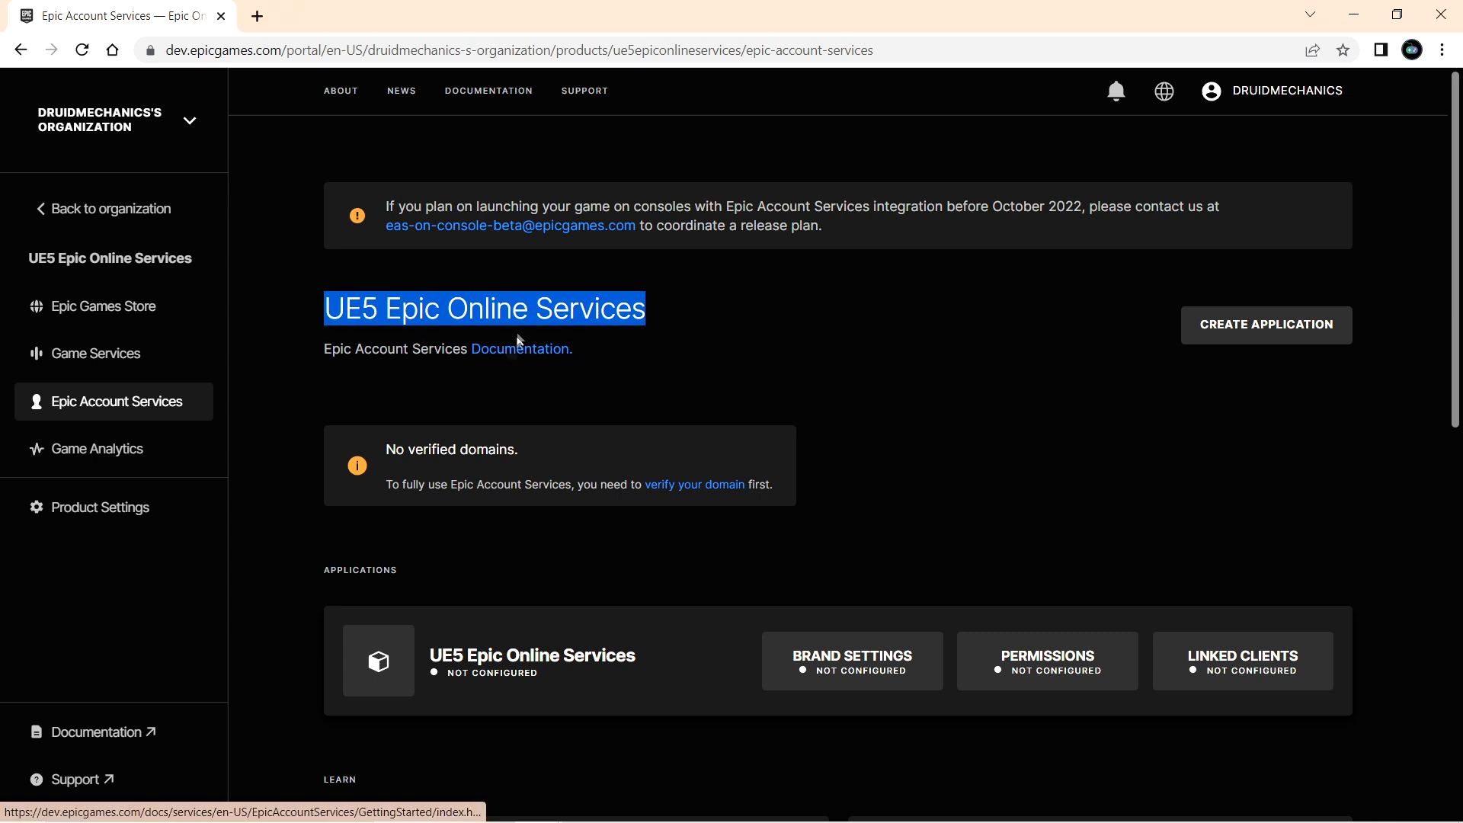
left_click_drag(656, 318, 323, 320)
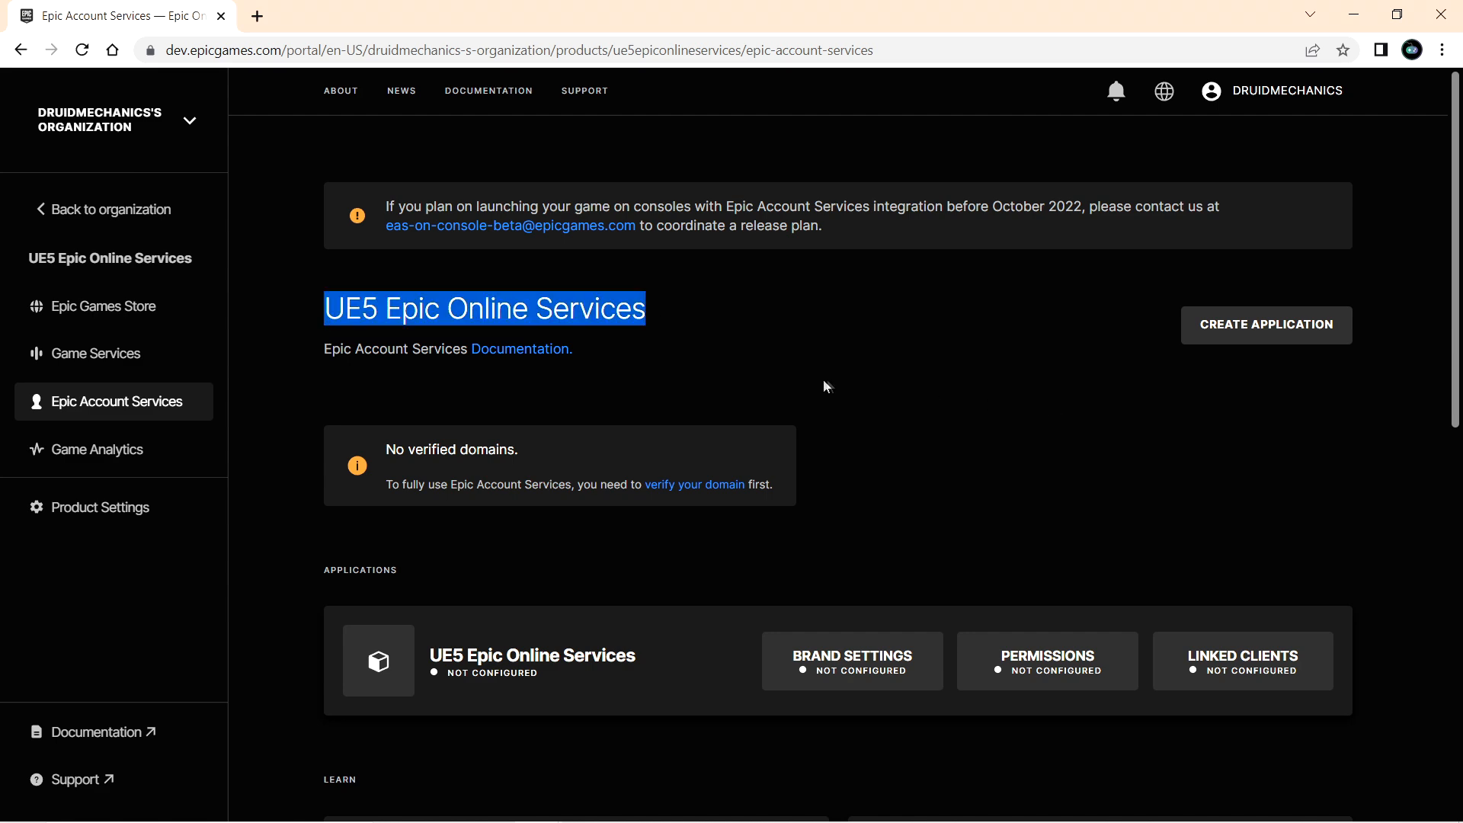
- Save the UE5 Epic Online Services application's permissions with only Basic Profile enabled
scroll(914, 318, "down", 1)
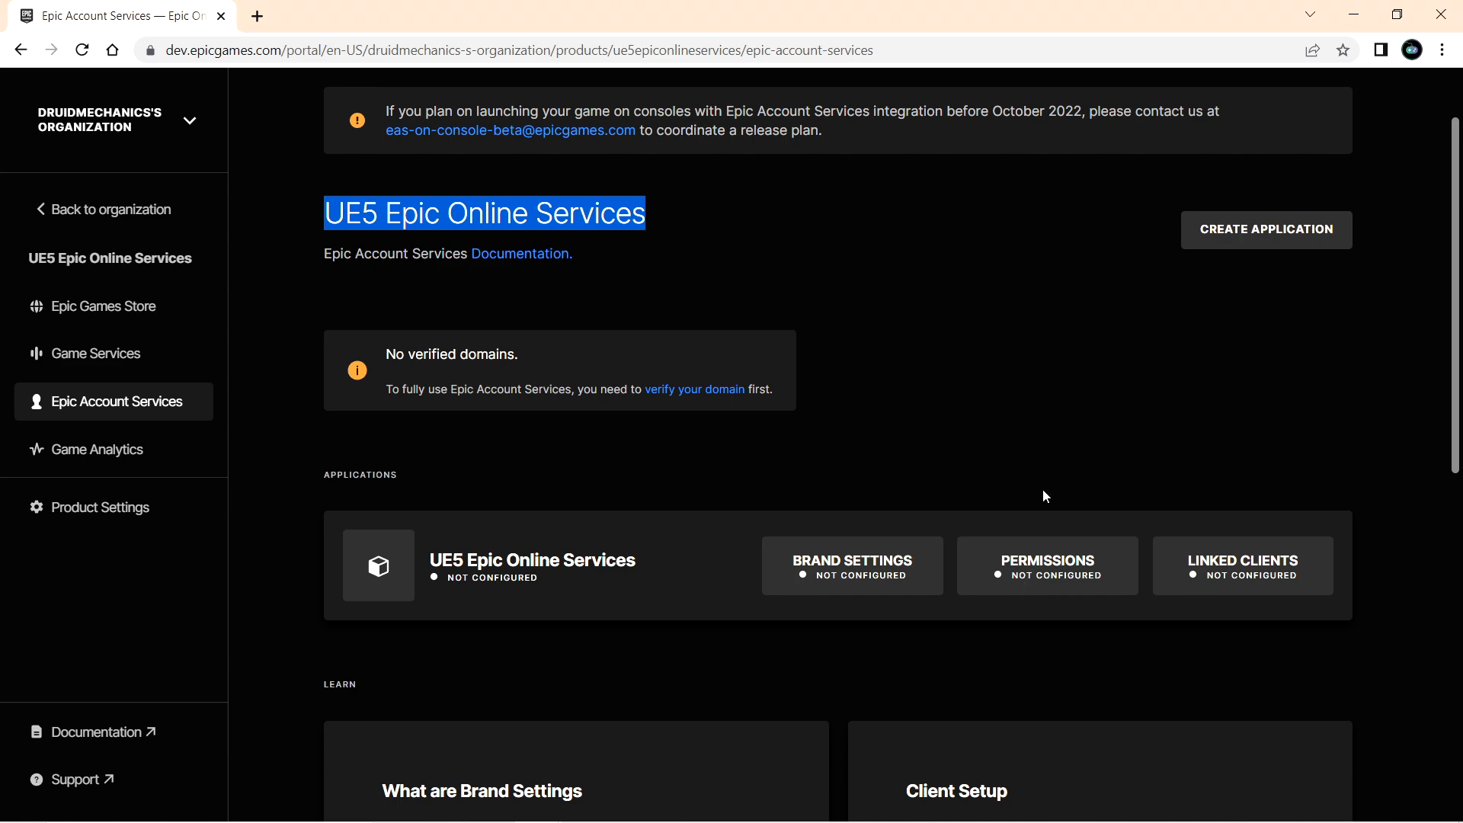
left_click(1048, 568)
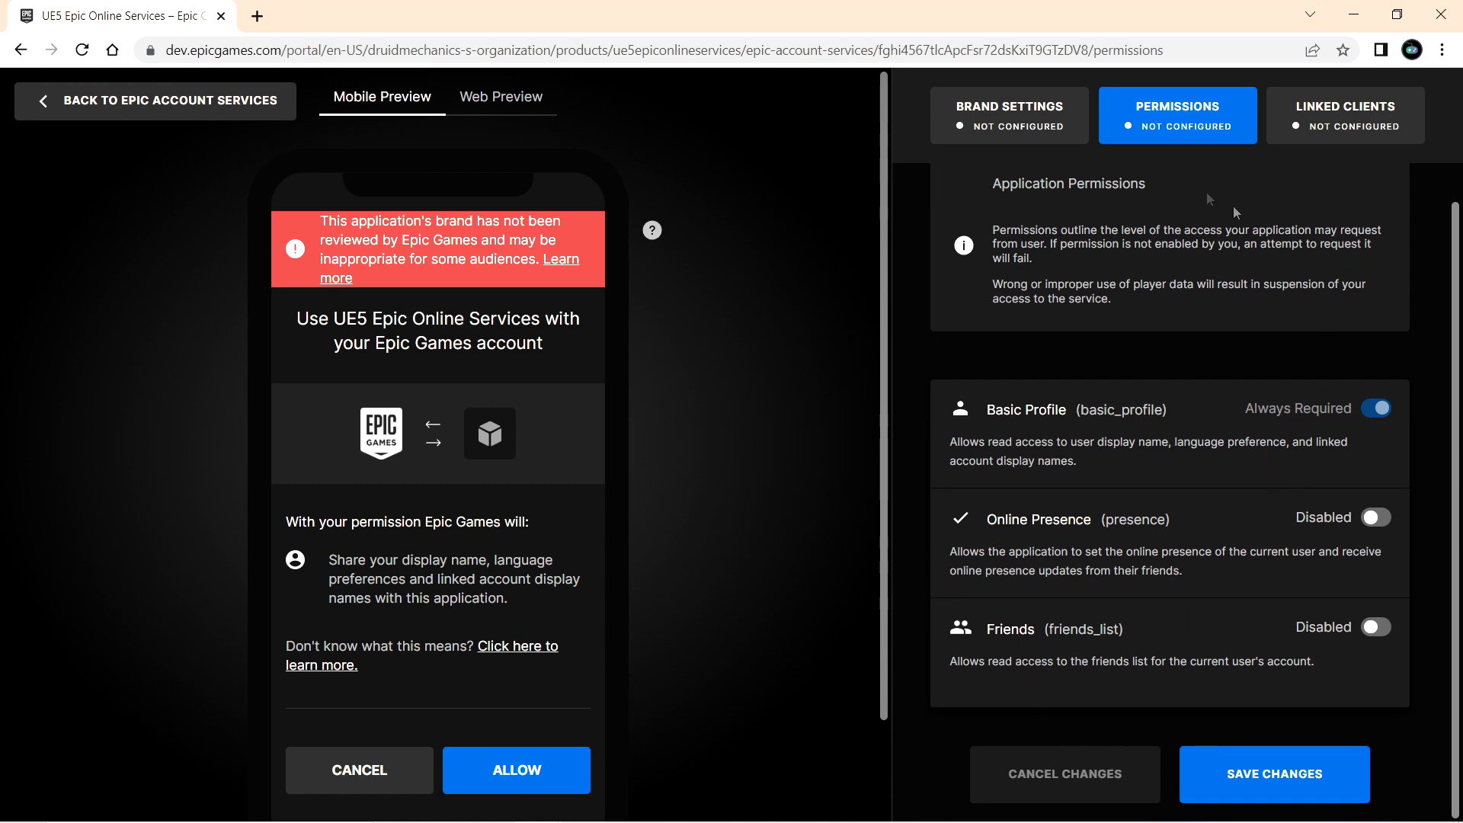
left_click(1281, 776)
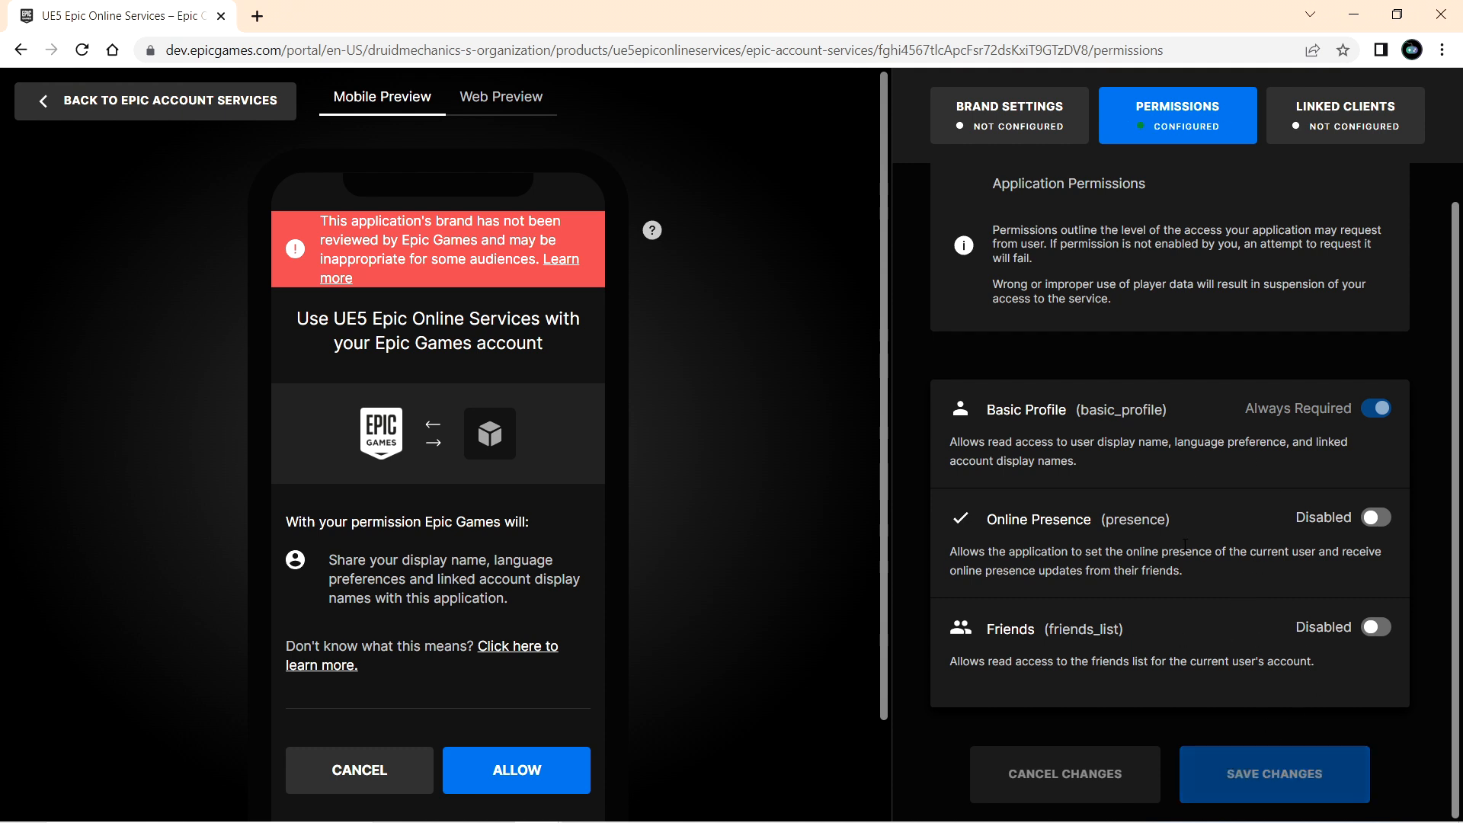
- Link Demo Client to the application in its linked clients settings and save the changes
left_click(1344, 122)
left_click(1376, 541)
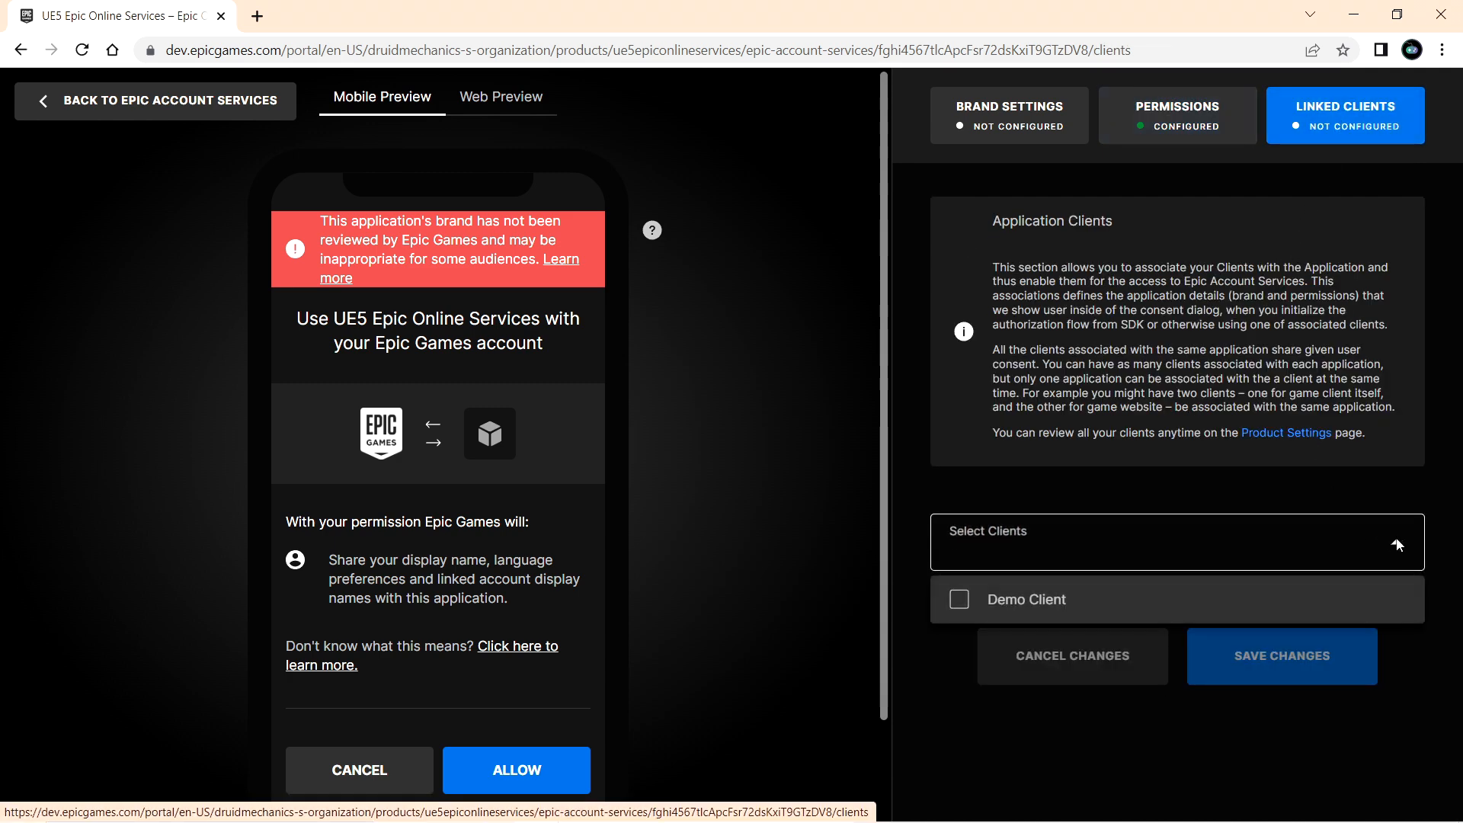
left_click(958, 602)
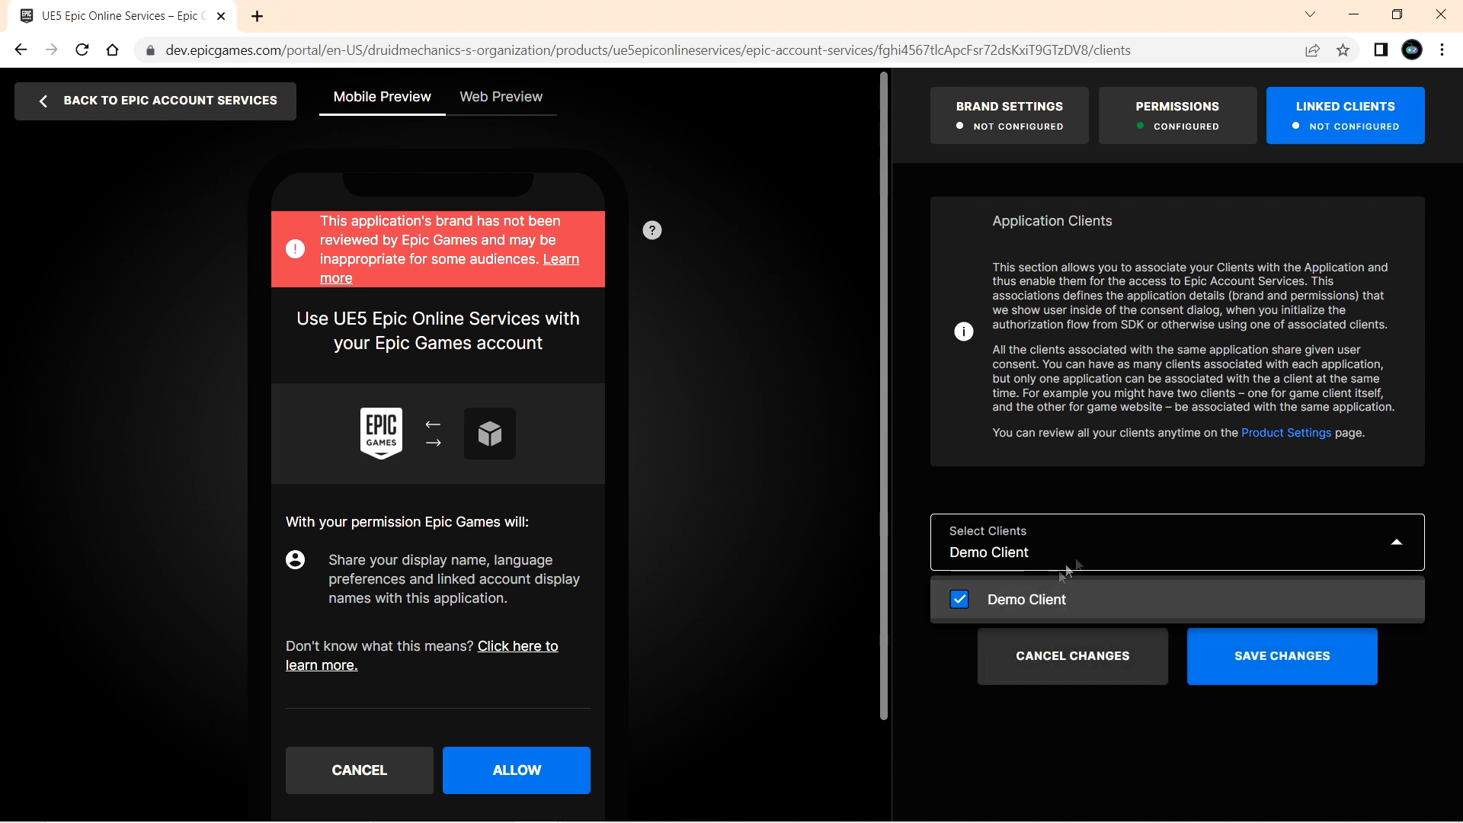
left_click(1308, 667)
left_click(1308, 667)
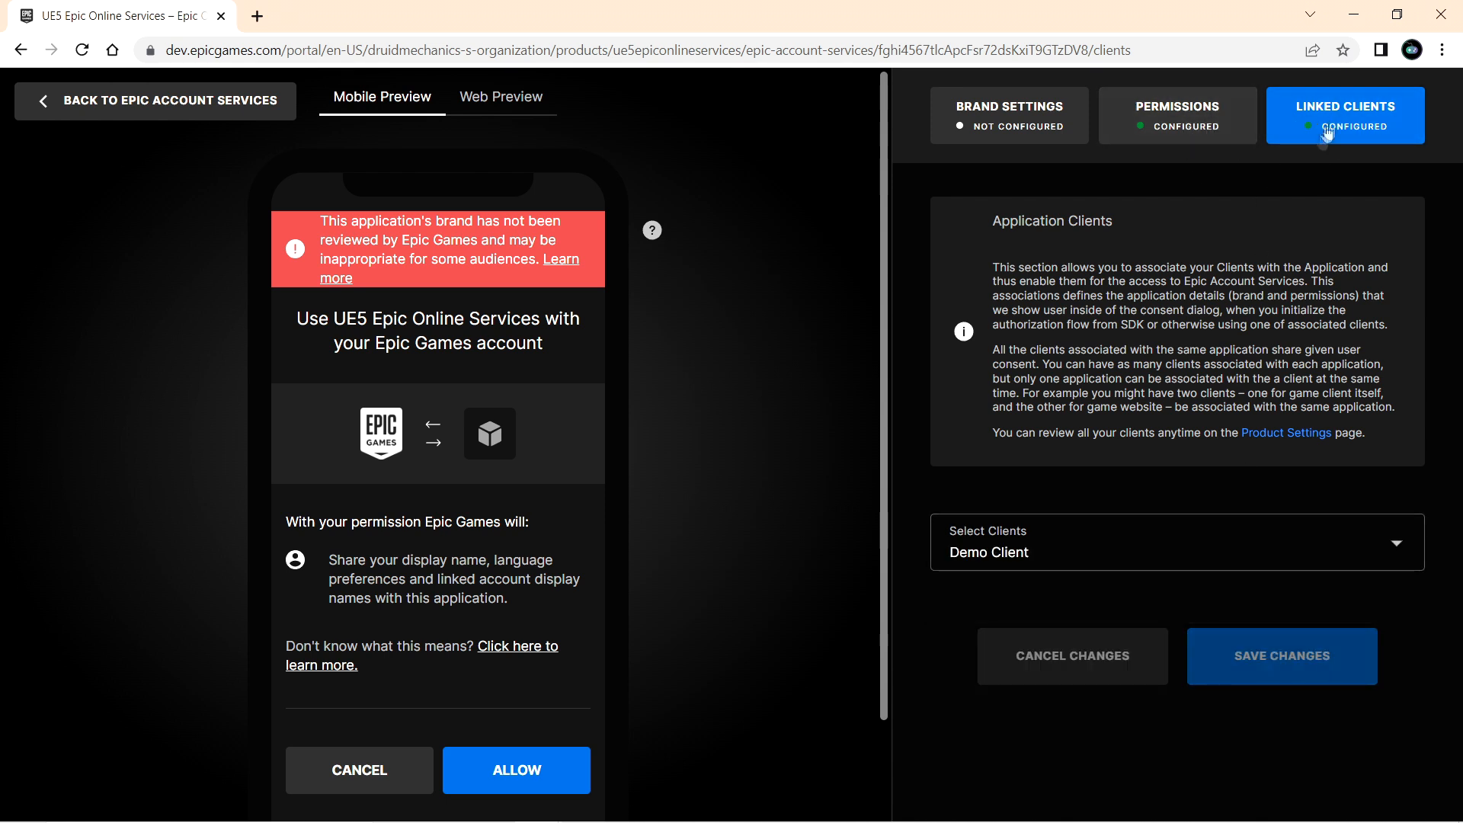
- Examine the application's draft brand settings, including the name, application website, privacy policy URL and logo requirements
left_click(992, 134)
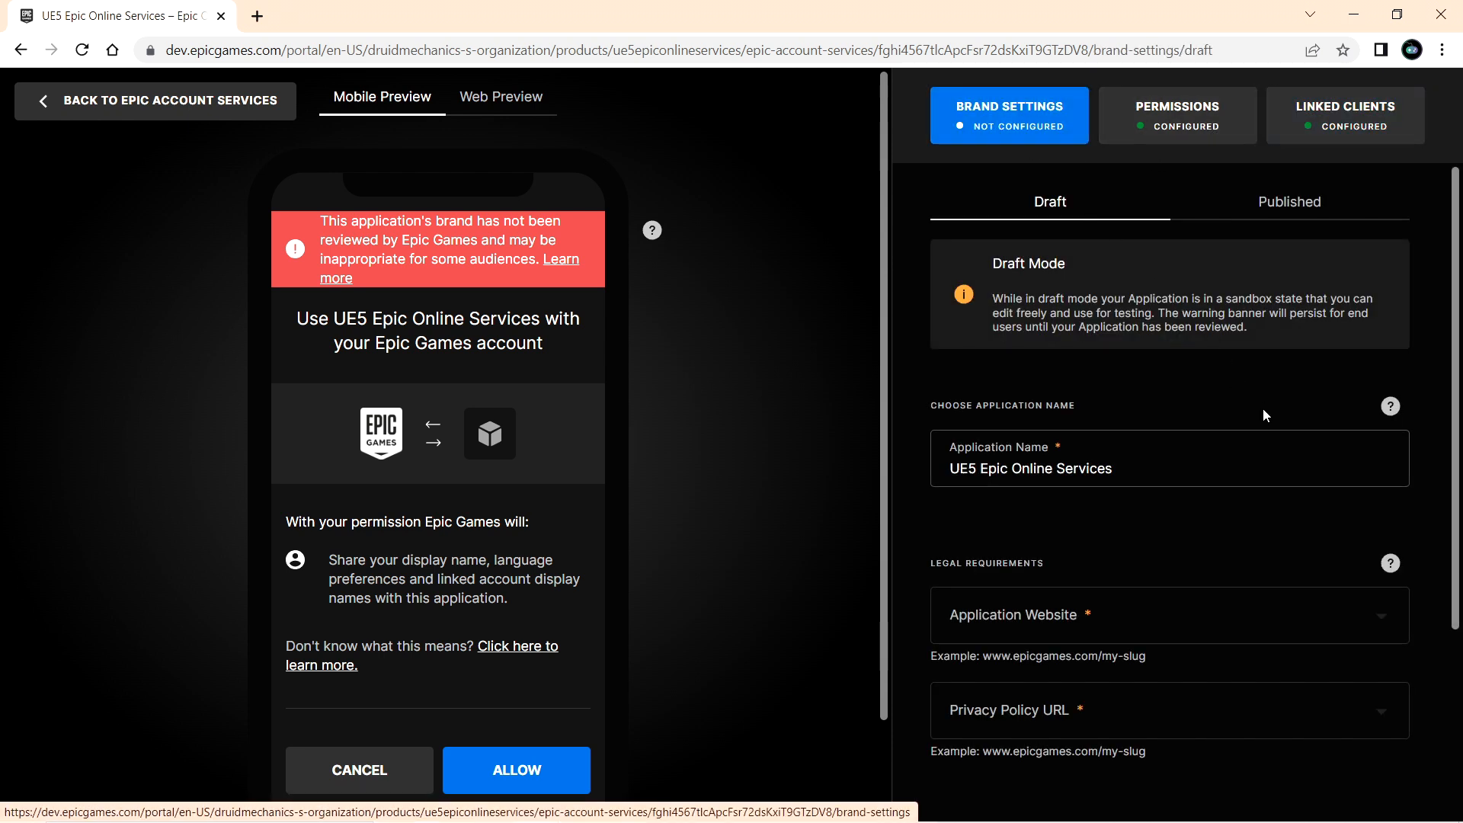
scroll(1264, 408, "down", 1)
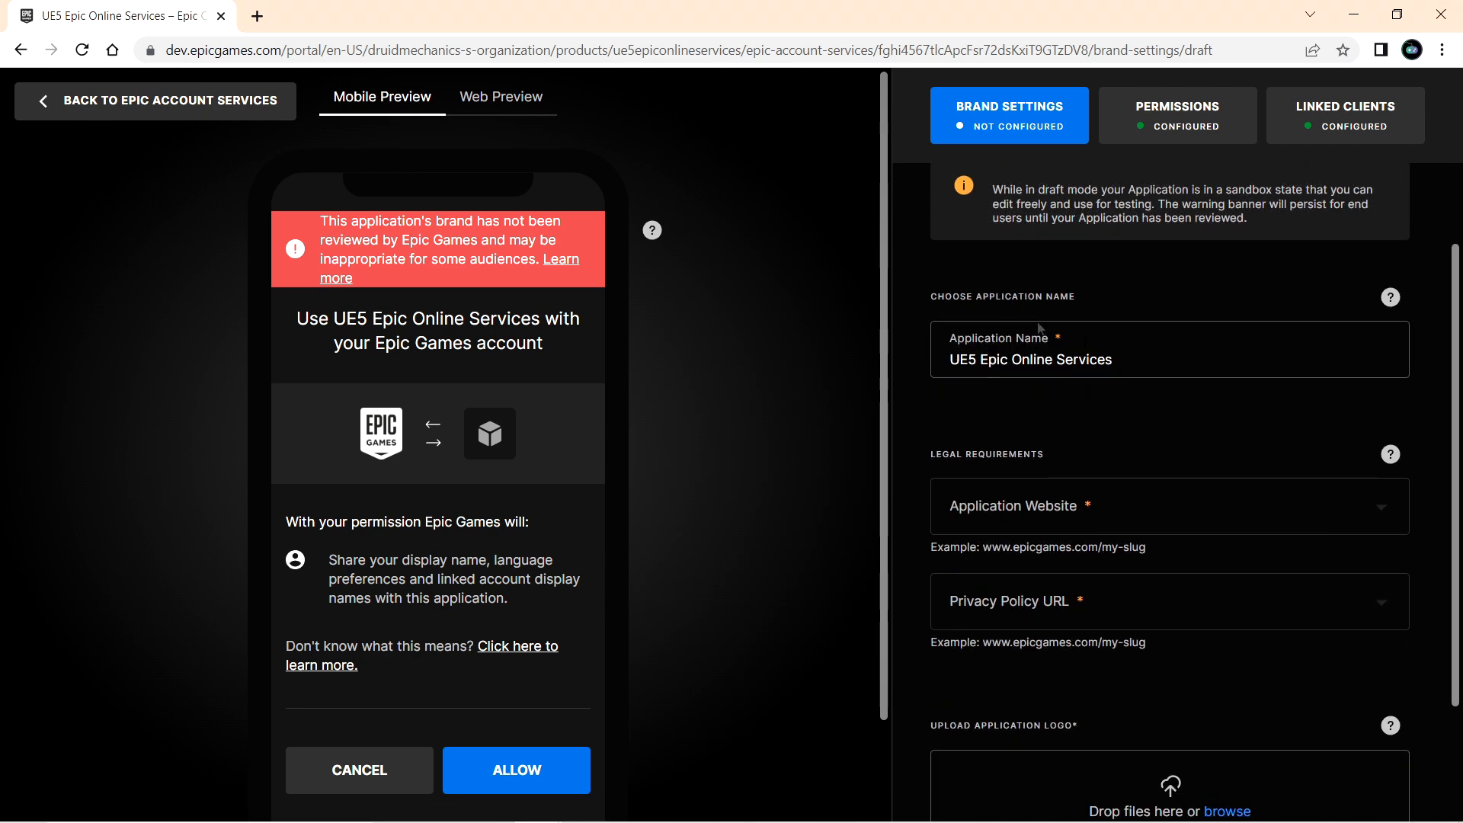
scroll(1140, 411, "down", 1)
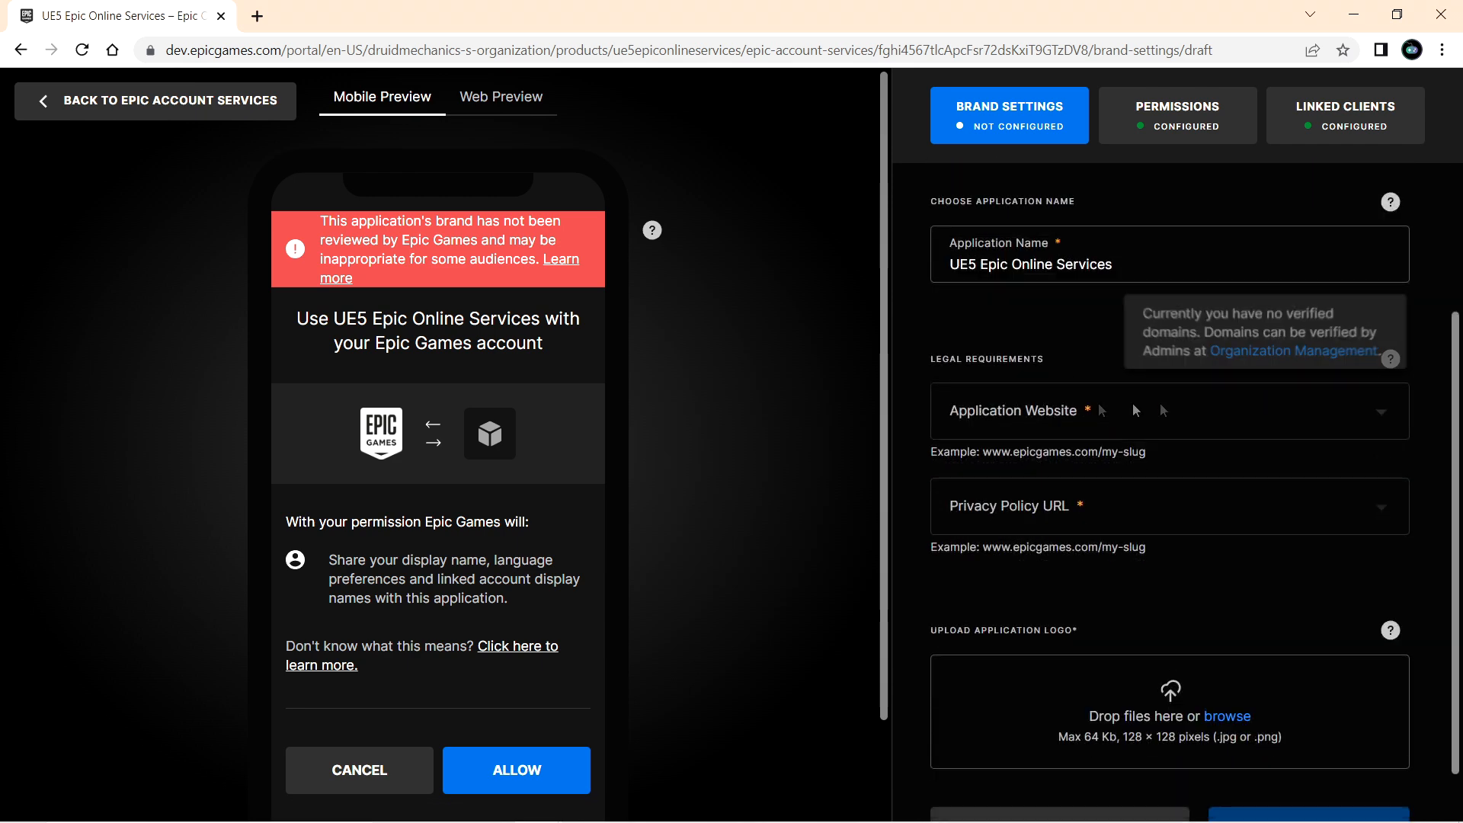
scroll(1187, 421, "down", 1)
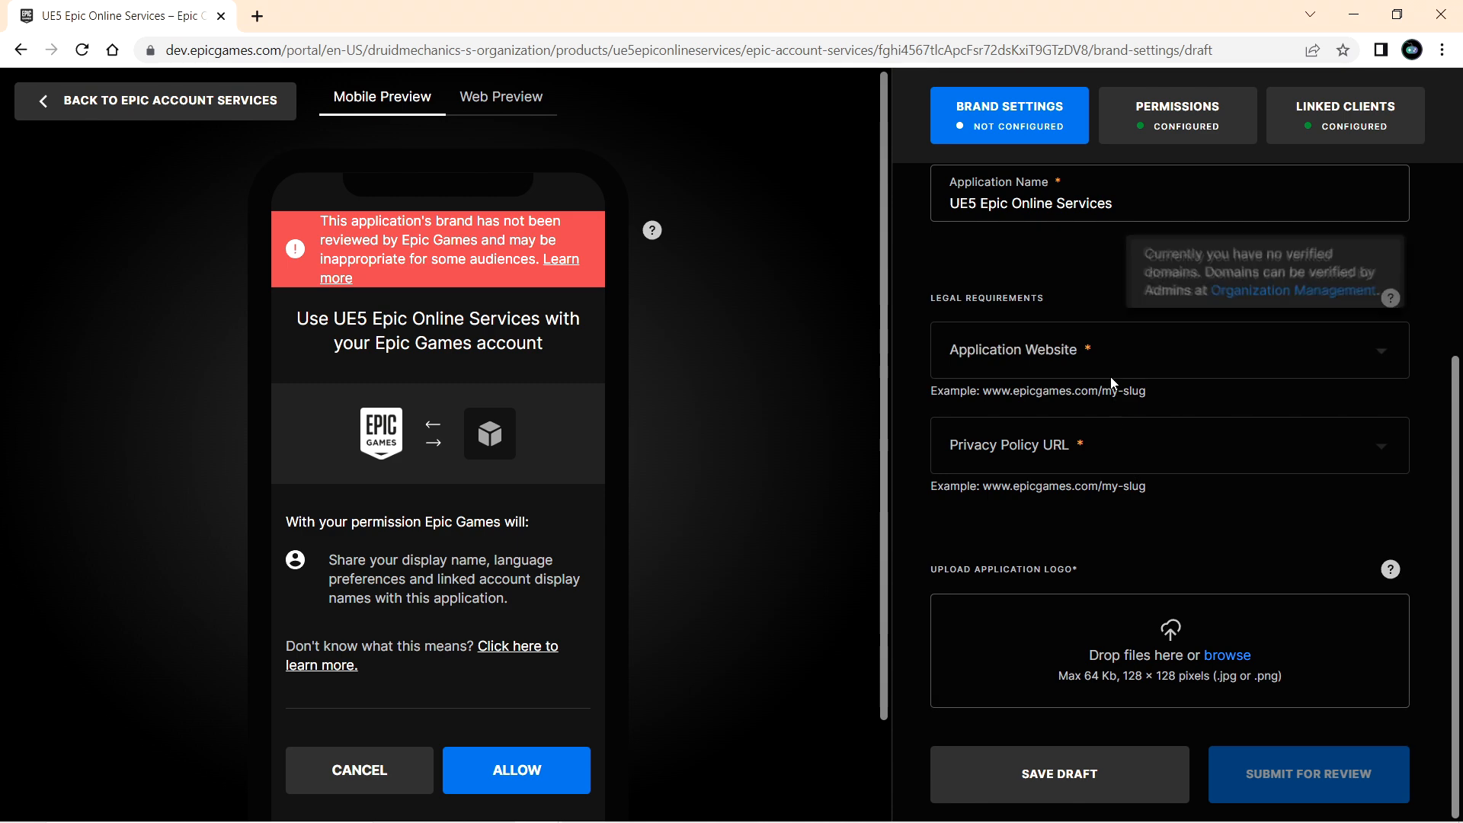
scroll(1186, 480, "up", 3)
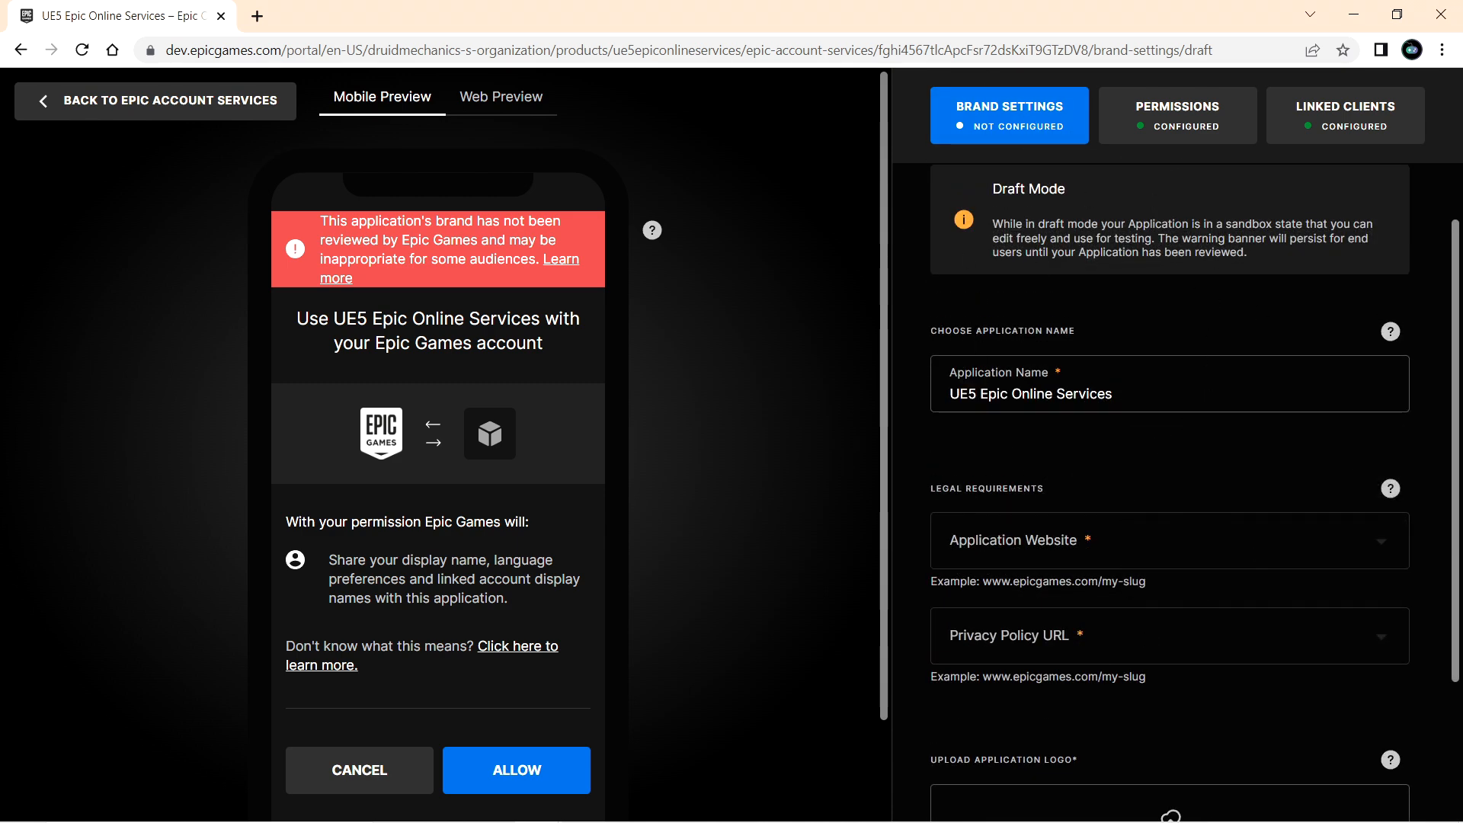
mouse_move(1201, 602)
- Return to Epic Account Services and check the configuration status of the UE5 Epic Online Services application
left_click(84, 103)
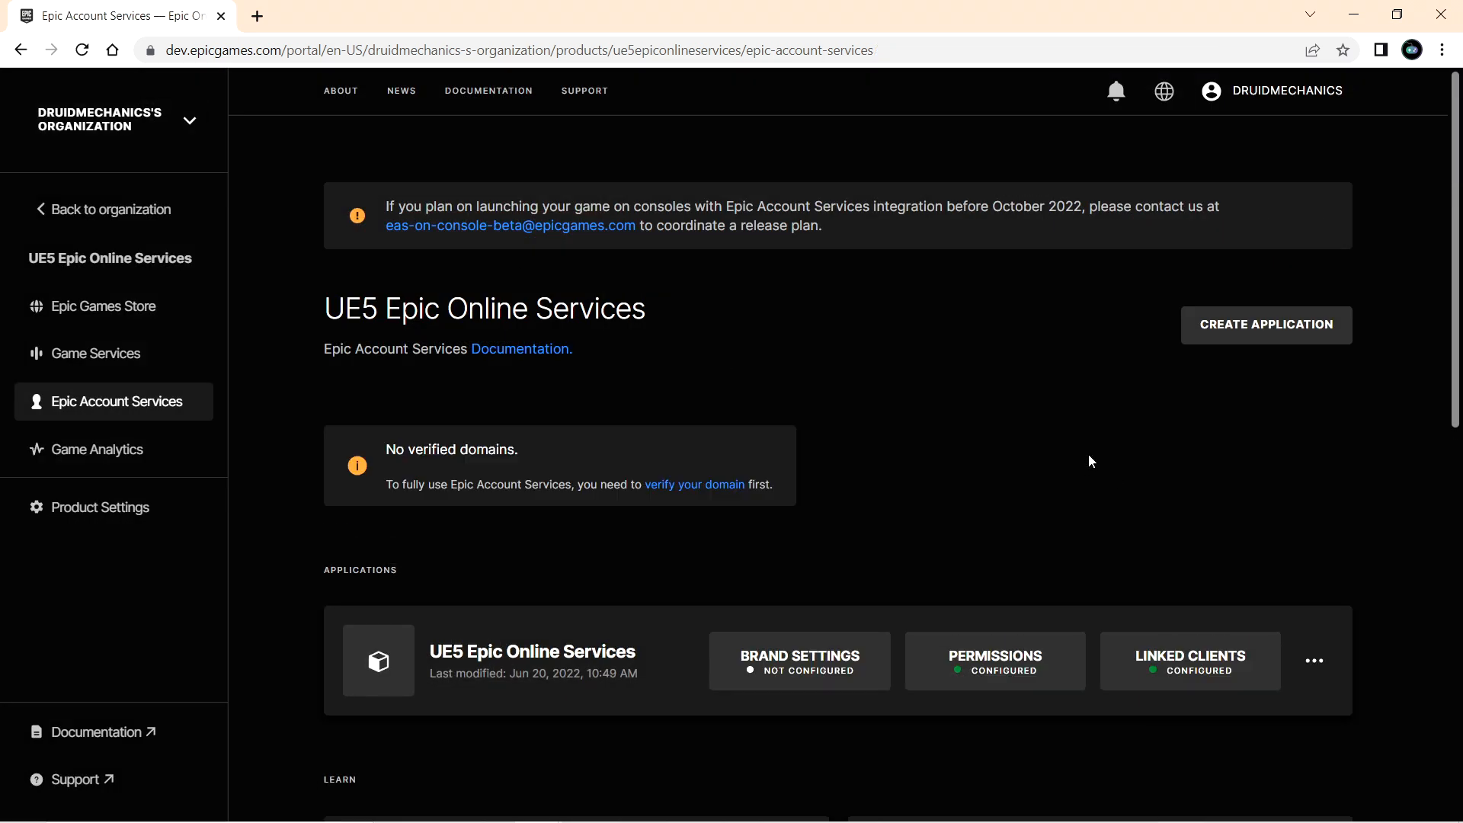
scroll(1067, 448, "down", 1)
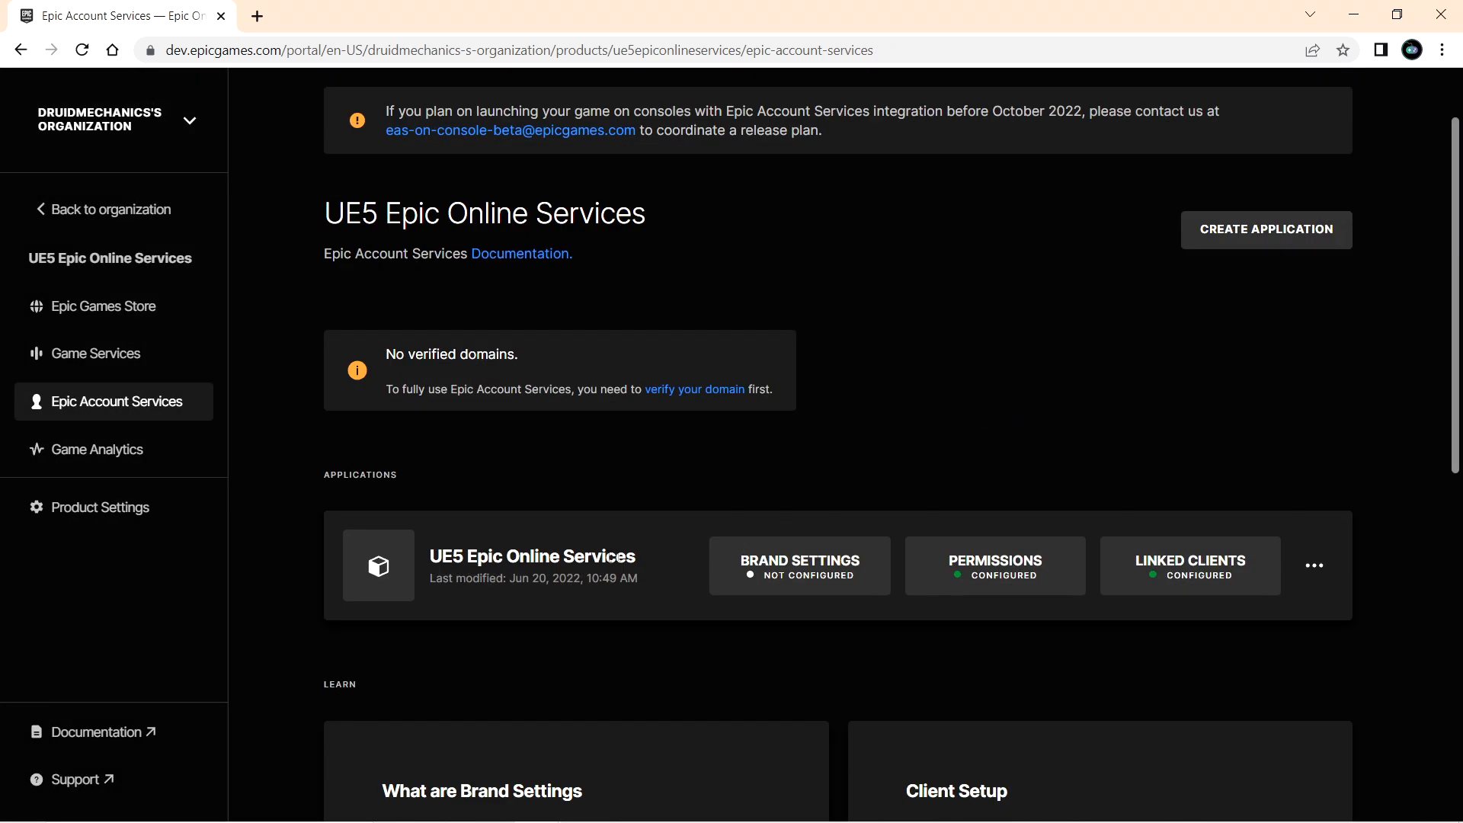
left_click_drag(639, 555, 431, 559)
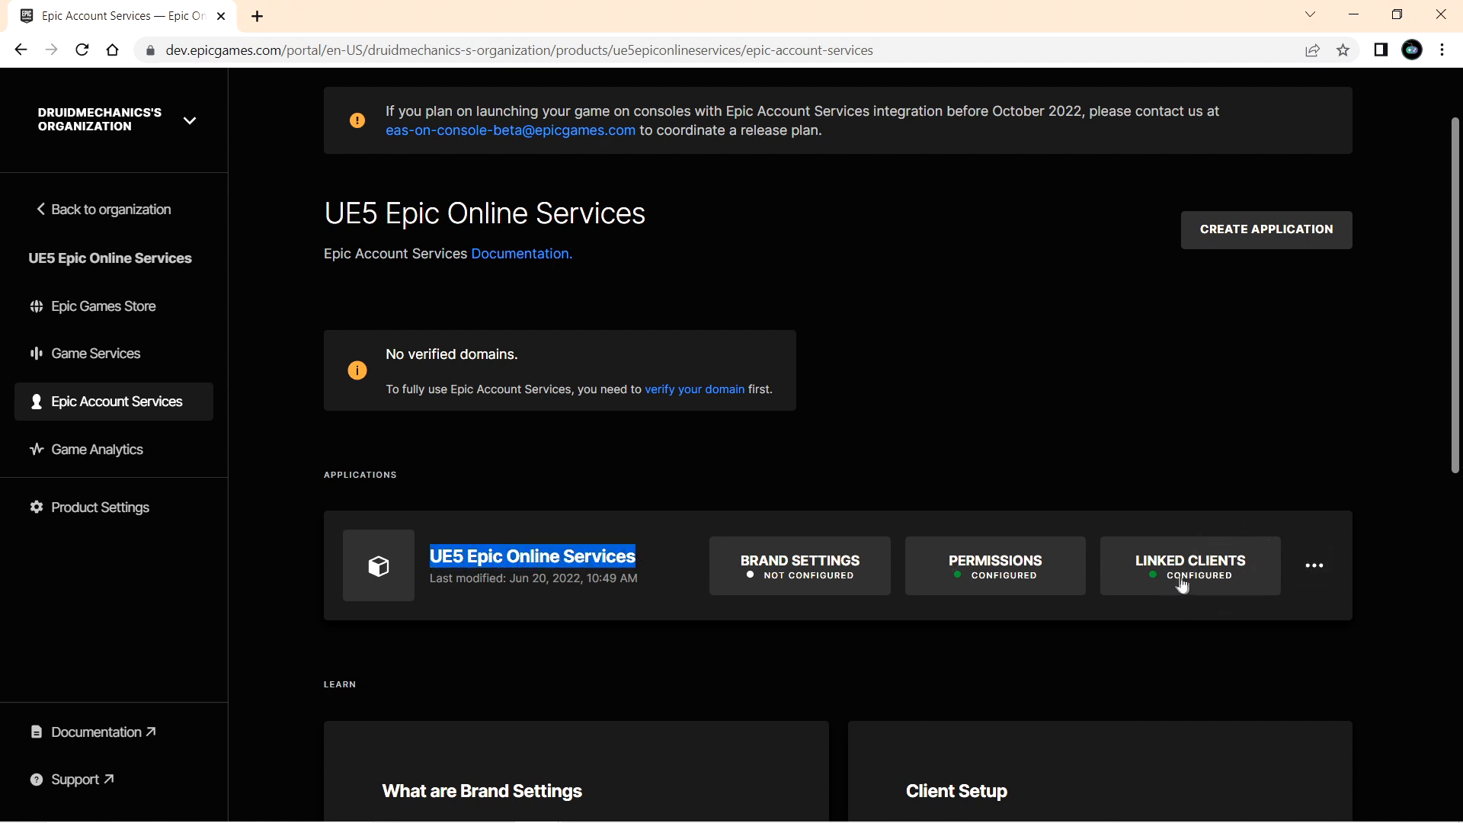
scroll(1000, 457, "down", 4)
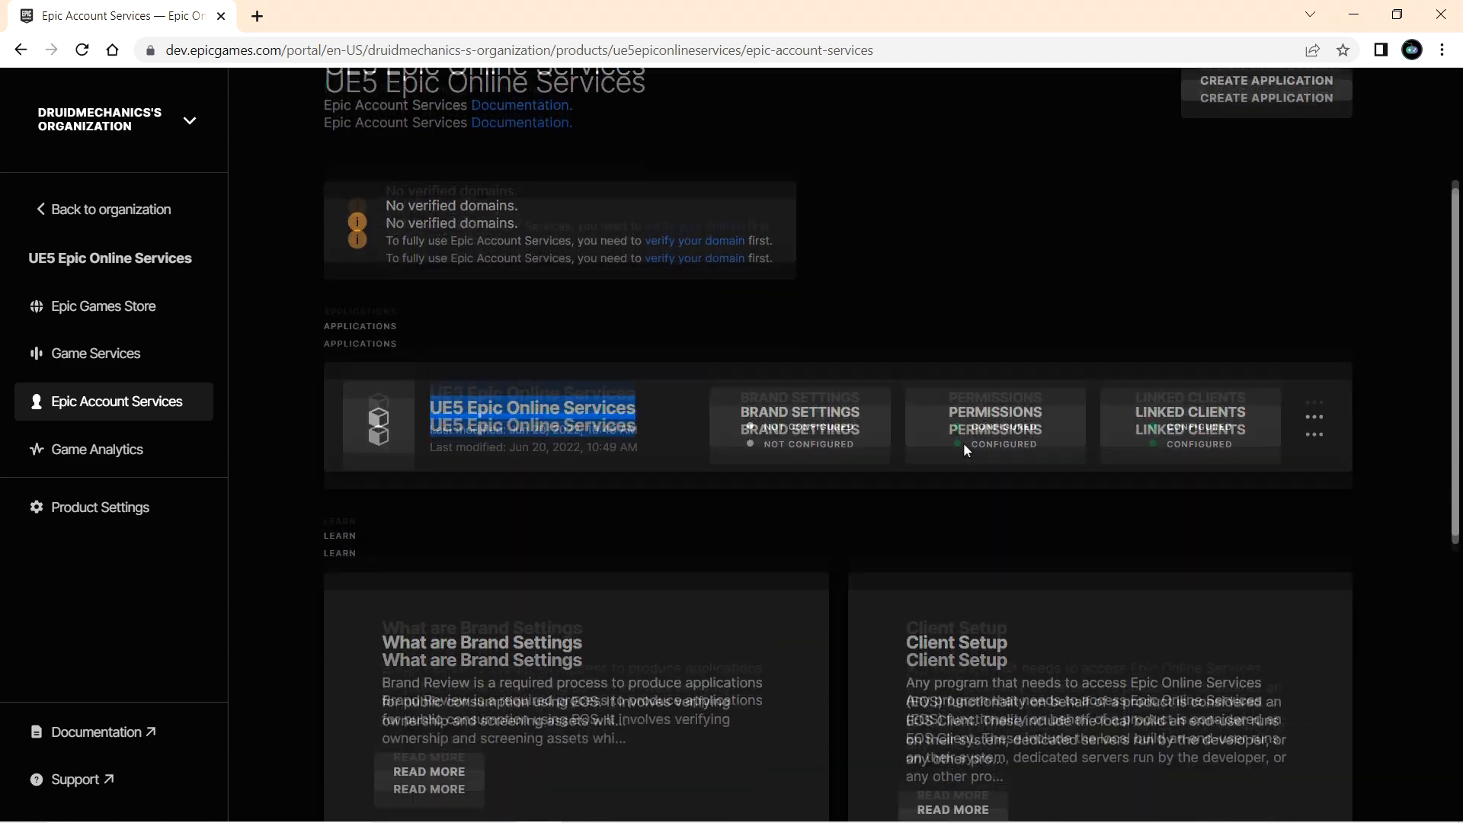
scroll(990, 439, "up", 1)
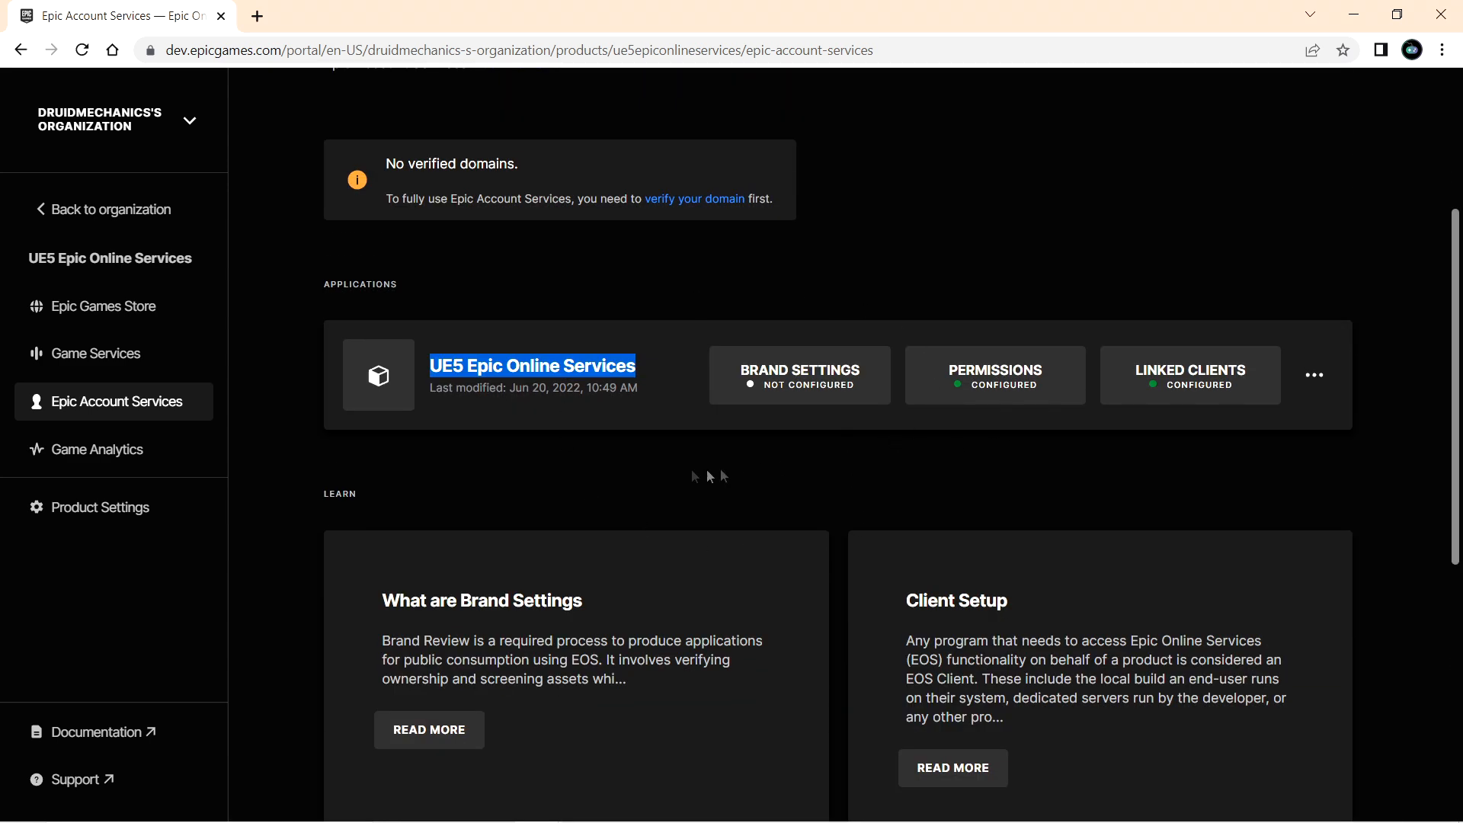
- Switch to the Epic Games Launcher and launch Unreal Engine 5.0.2 from the installed engine versions
left_click(741, 472)
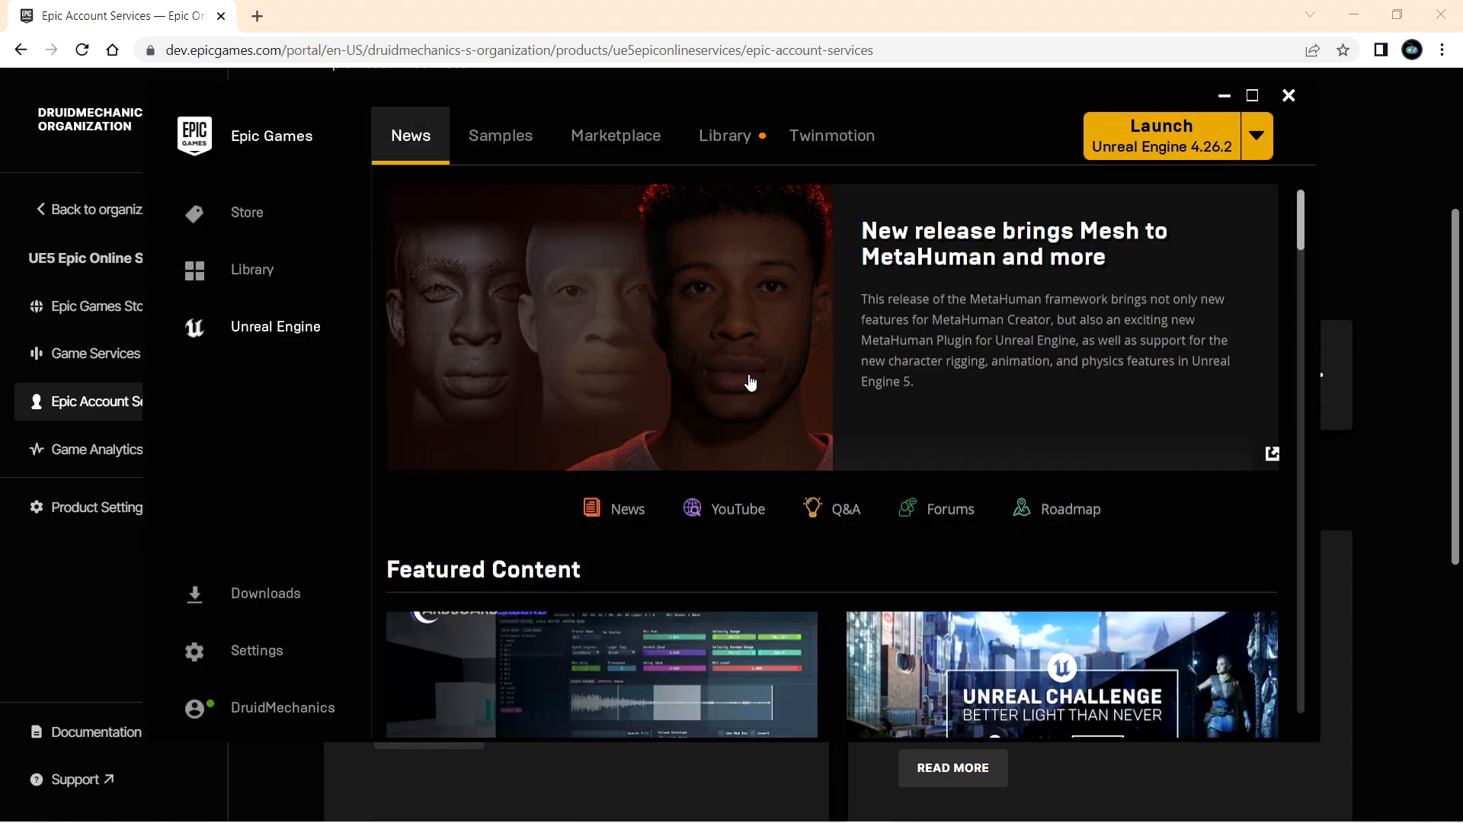
left_click(723, 145)
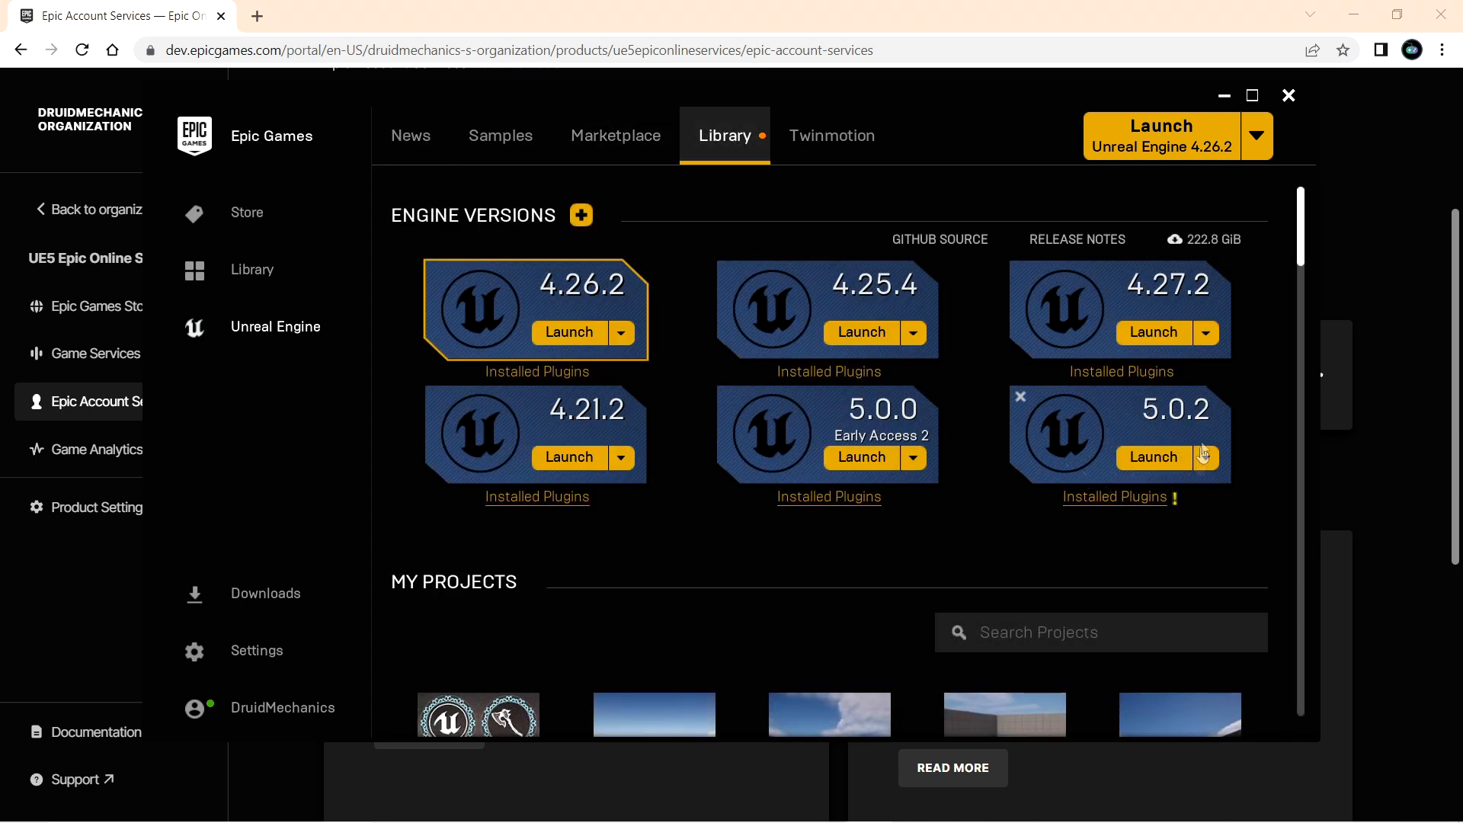
left_click(1164, 461)
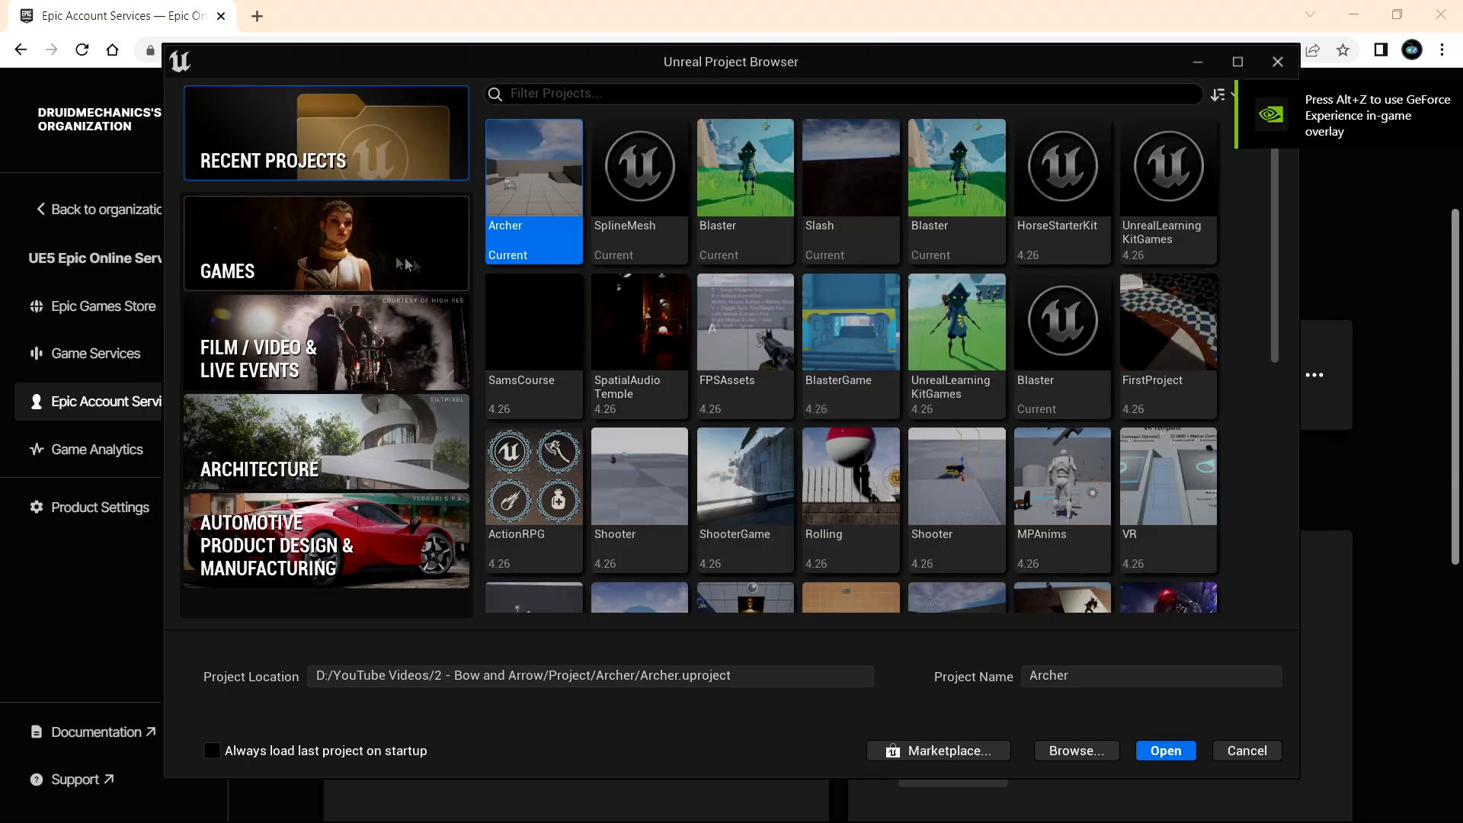
- Create a C++ Third Person game project named EOS_Demo in D:\YouTube Videos\7 - Epic Online Services\Project
left_click(320, 244)
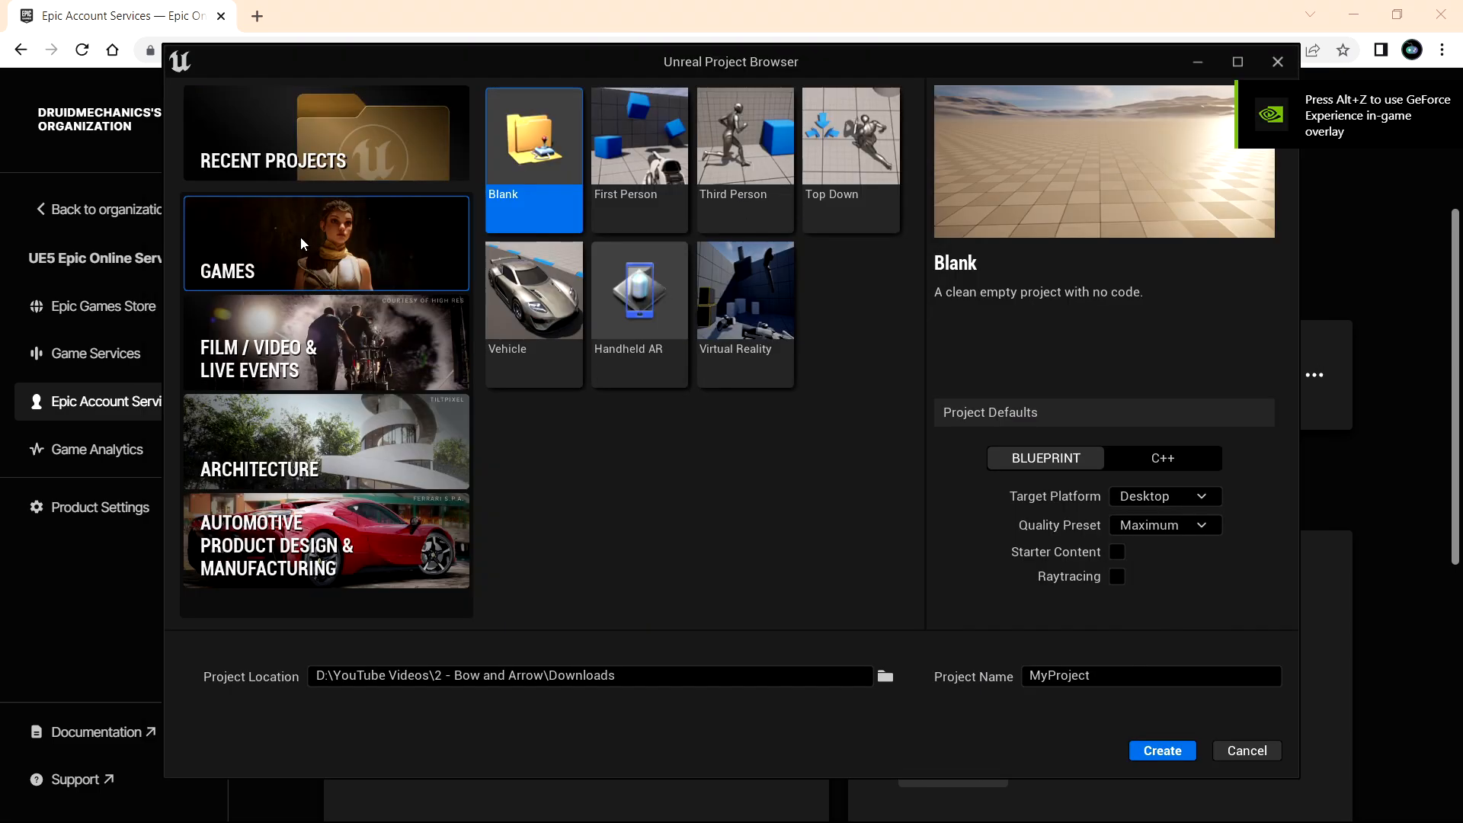
left_click(740, 152)
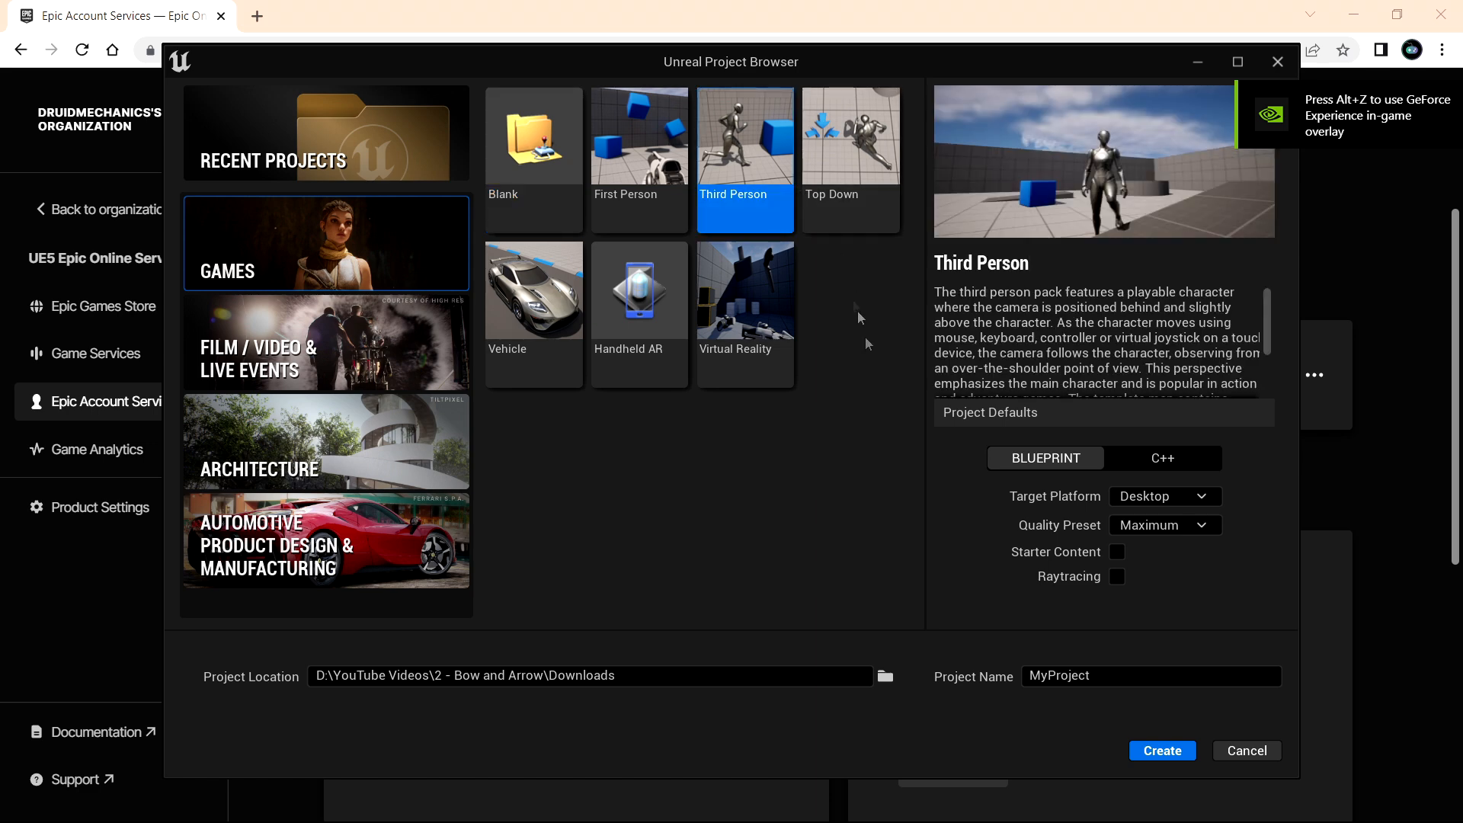
left_click(1177, 465)
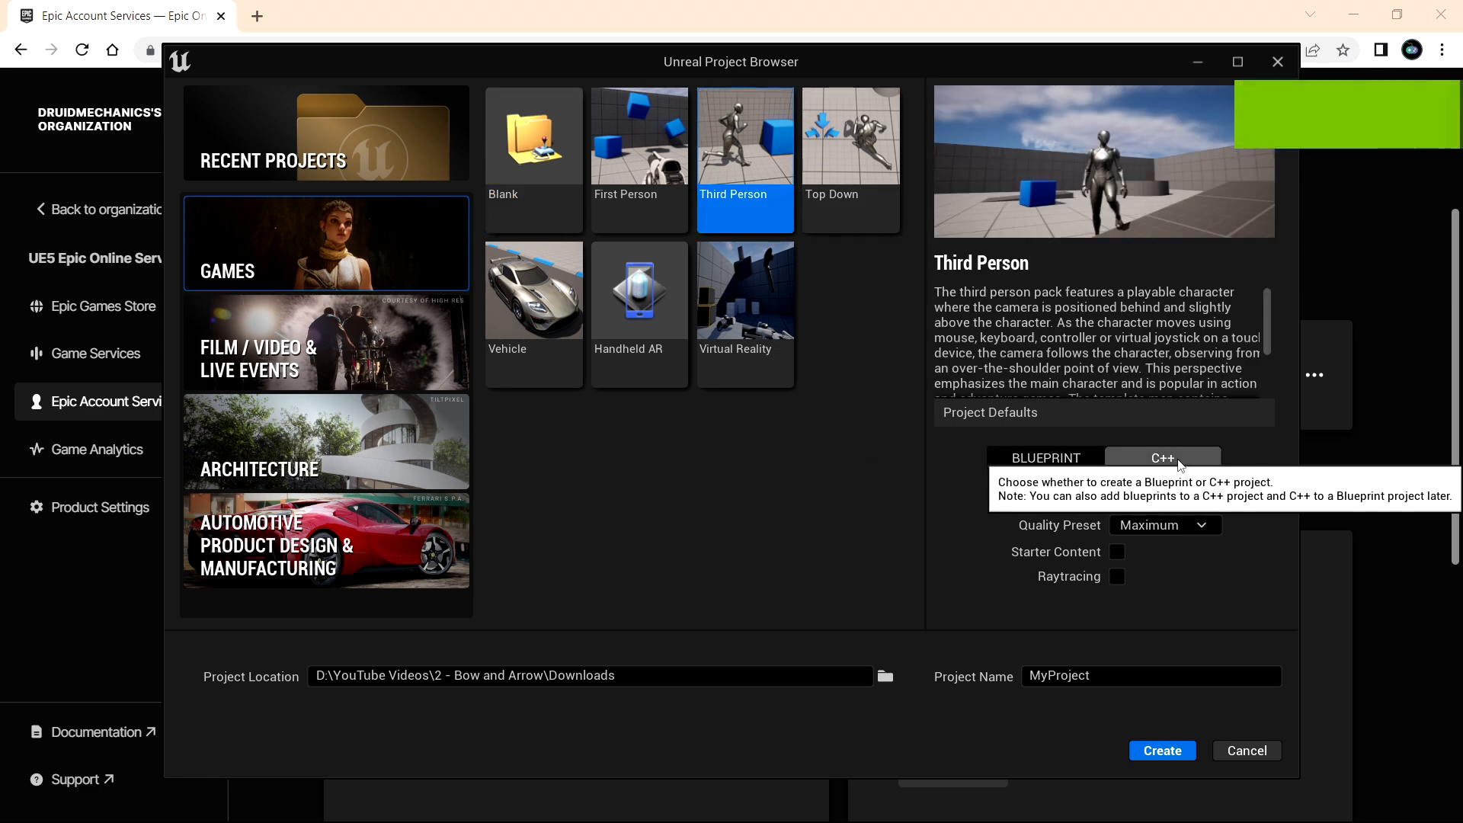
left_click(885, 676)
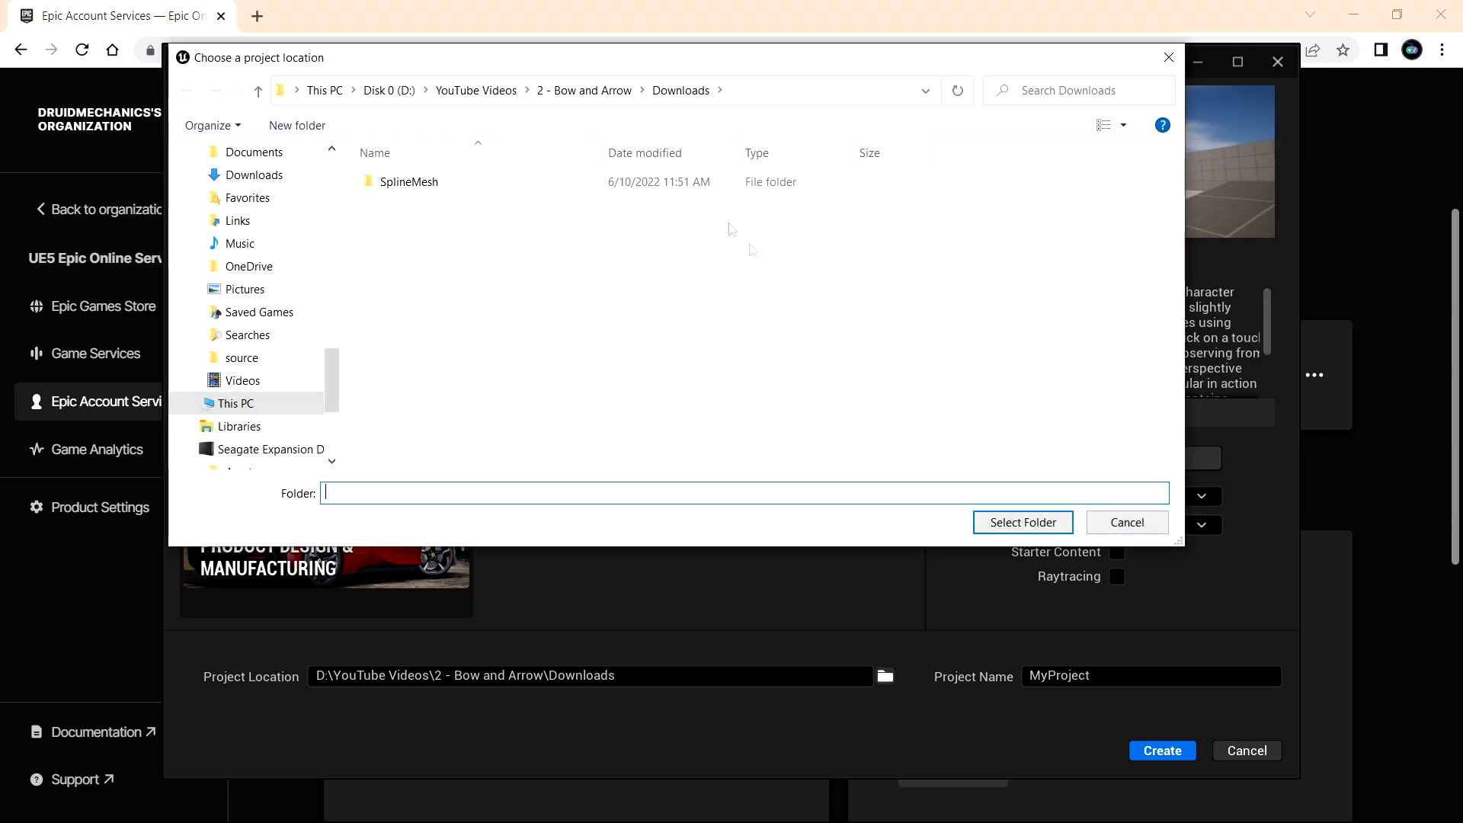
left_click(461, 92)
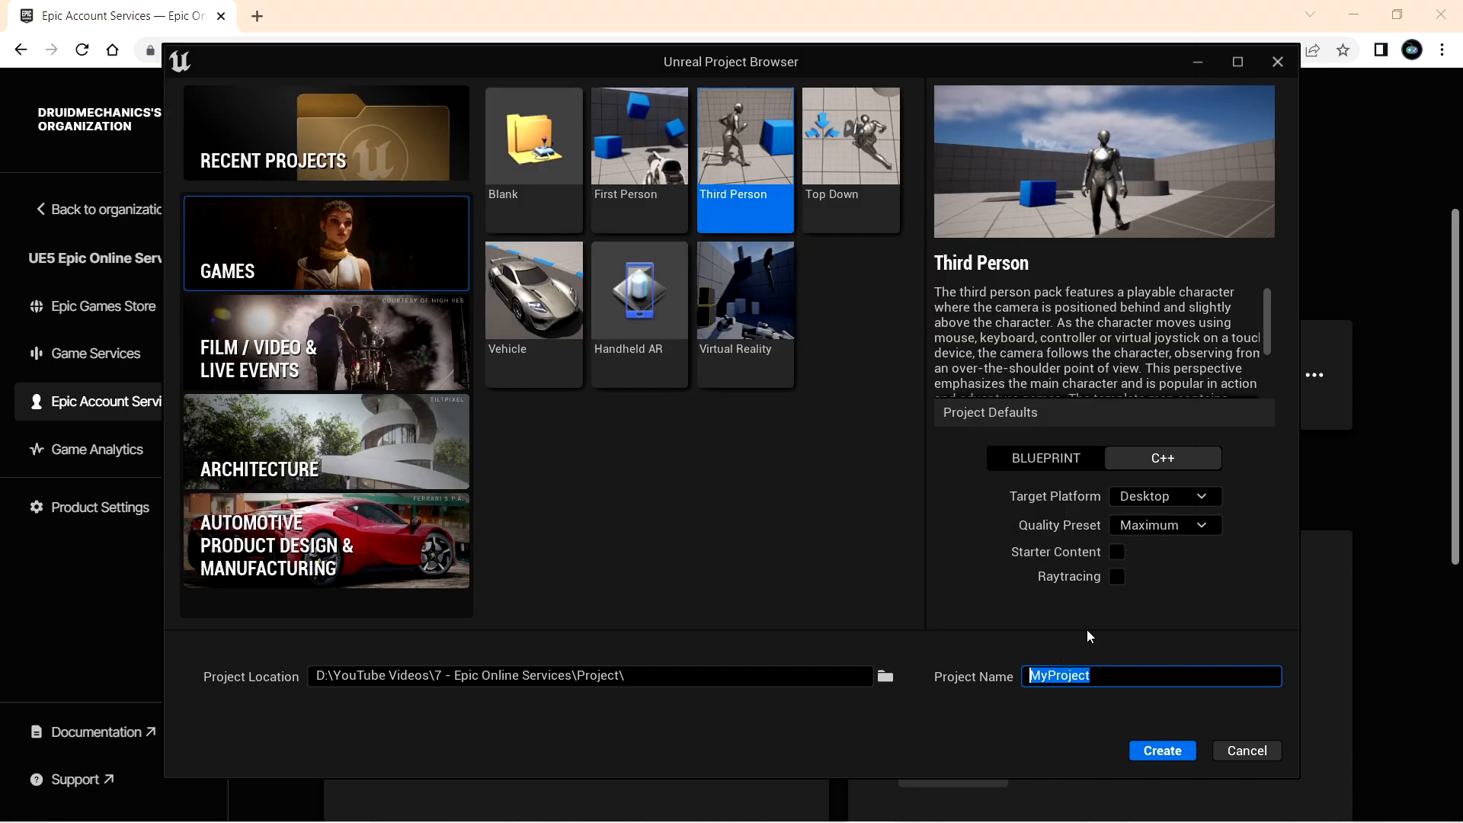
type("EOS_Demo")
left_click(1172, 757)
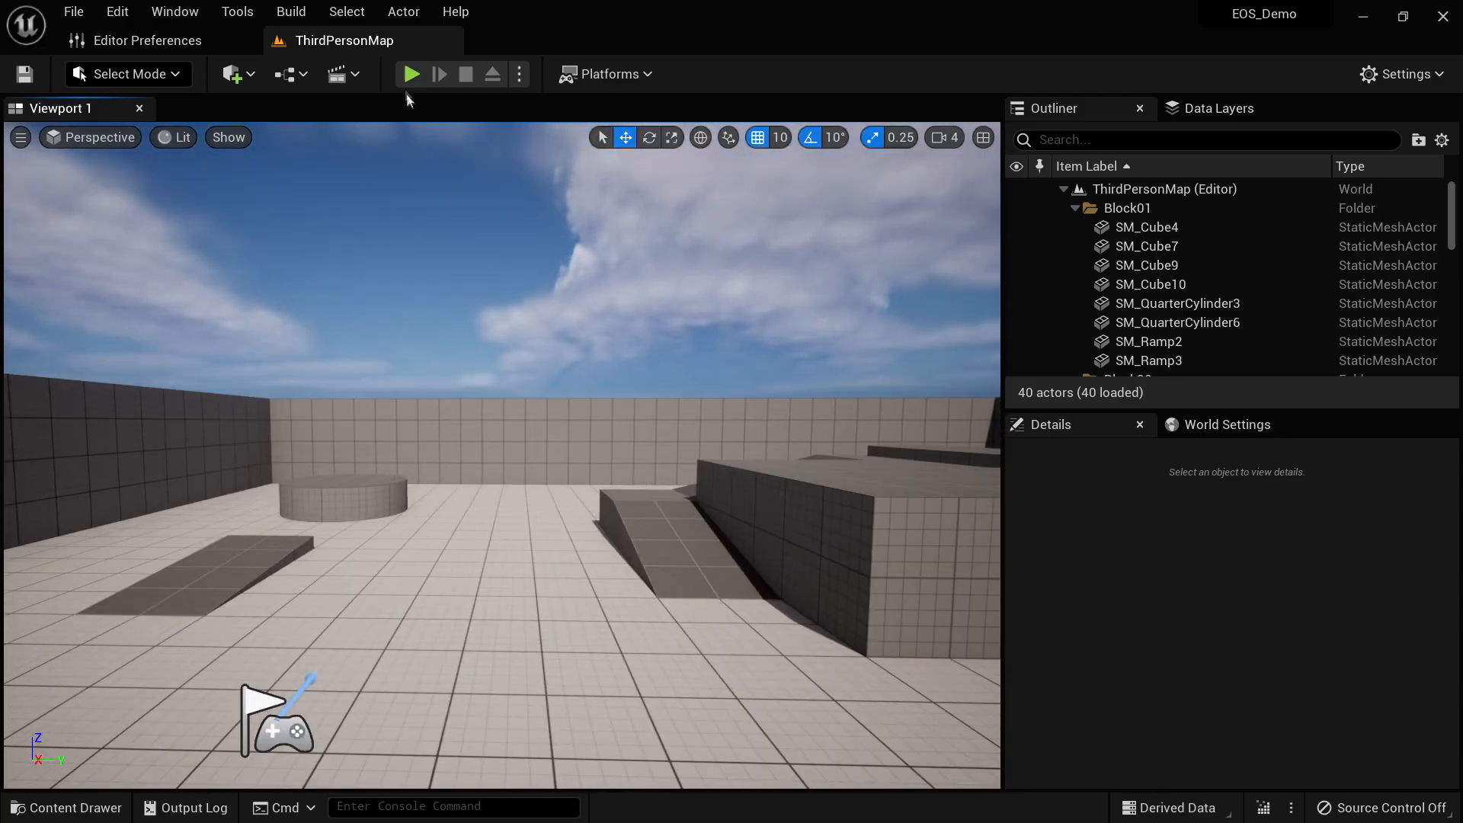
- Play-test ThirdPersonMap in the editor by running the character forward, and end the play session
left_click(409, 74)
left_click(668, 577)
key("w")
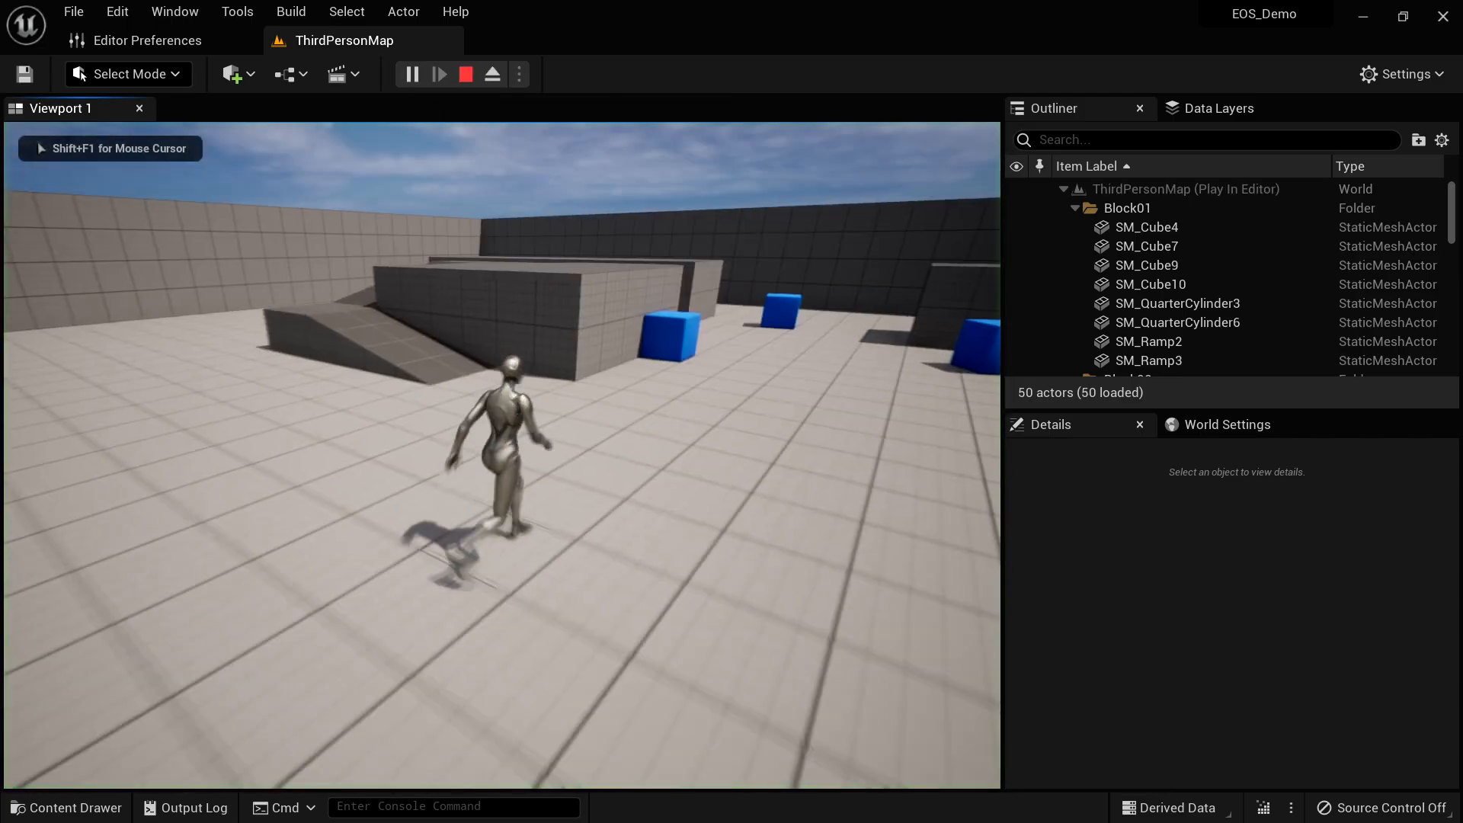
key("Escape")
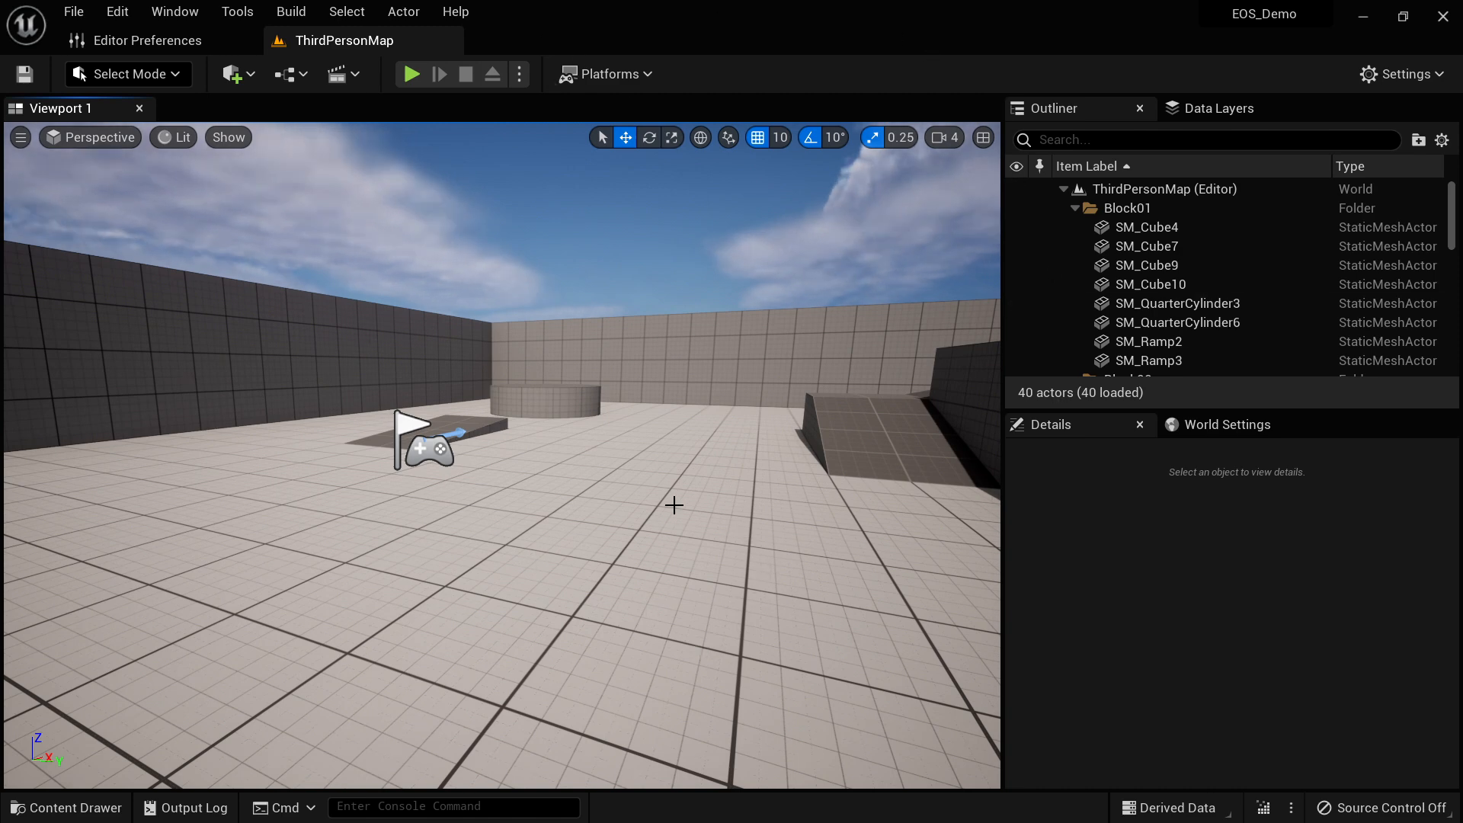
- Find the Online Subsystem EOS plugin by searching for epic online services, enable it despite its beta status and restart the editor
left_click(118, 11)
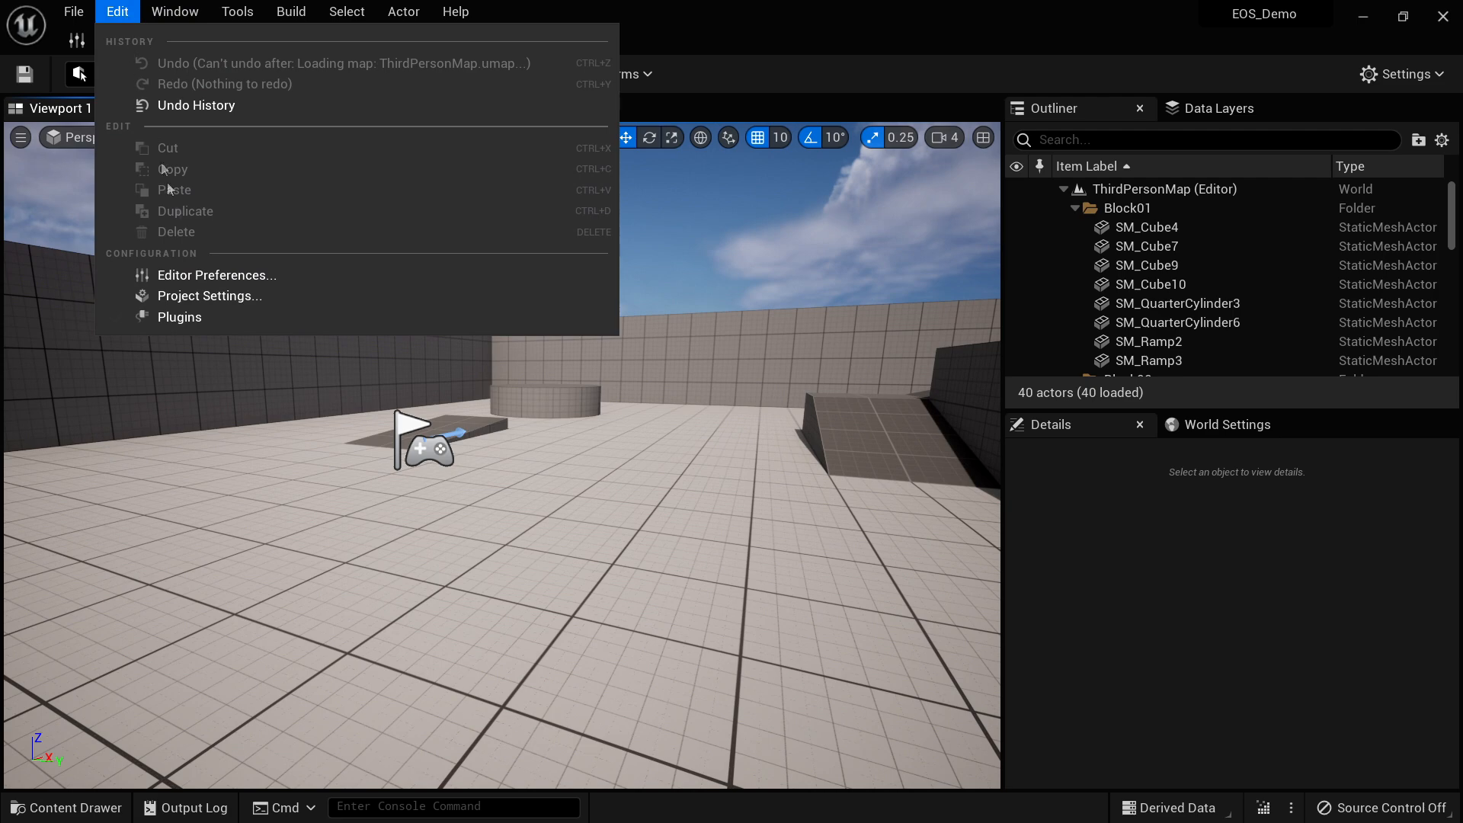
left_click(223, 317)
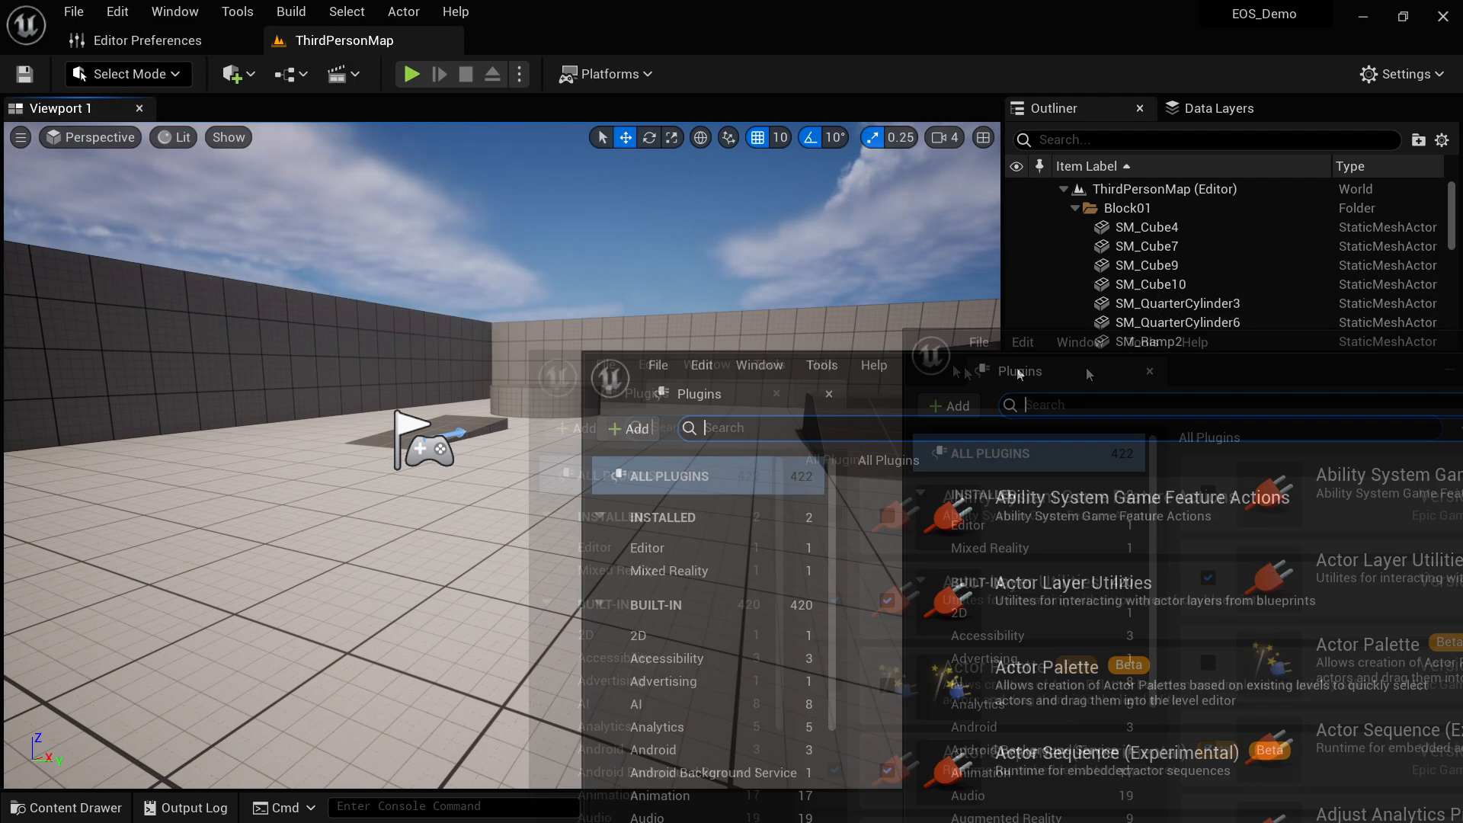
type("epic online services")
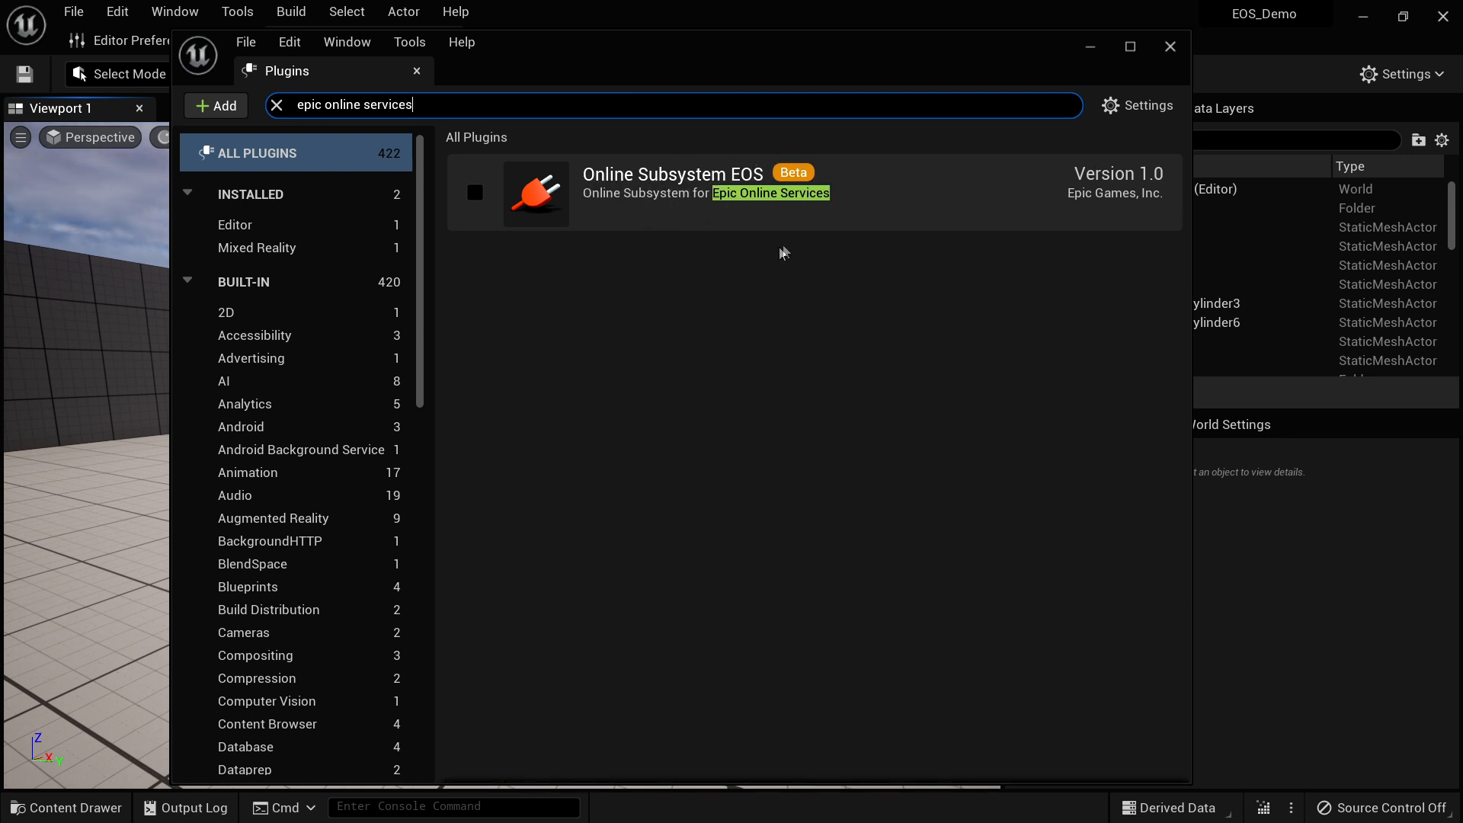
left_click(475, 192)
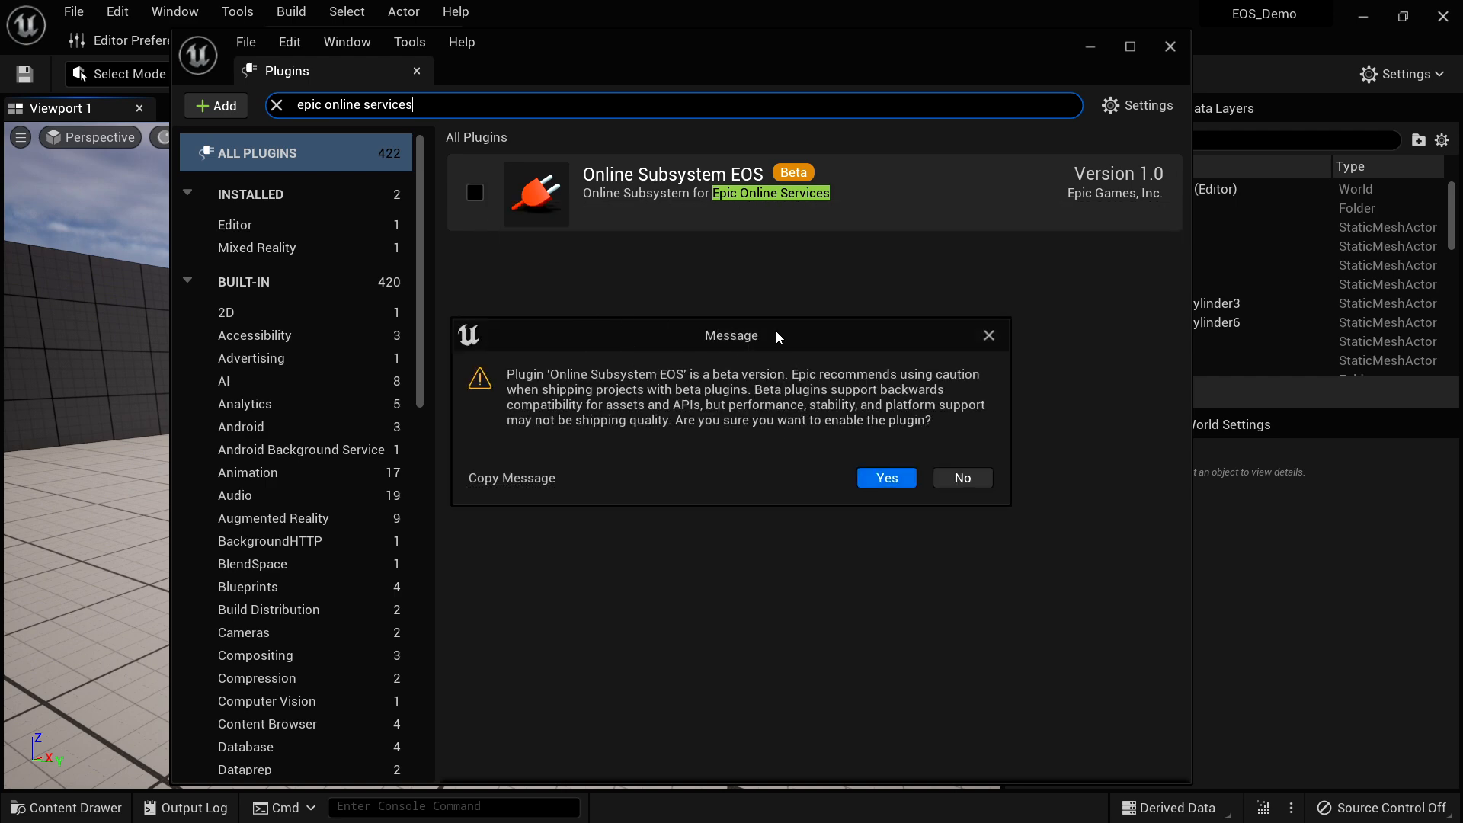
left_click_drag(777, 337, 805, 308)
left_click(914, 458)
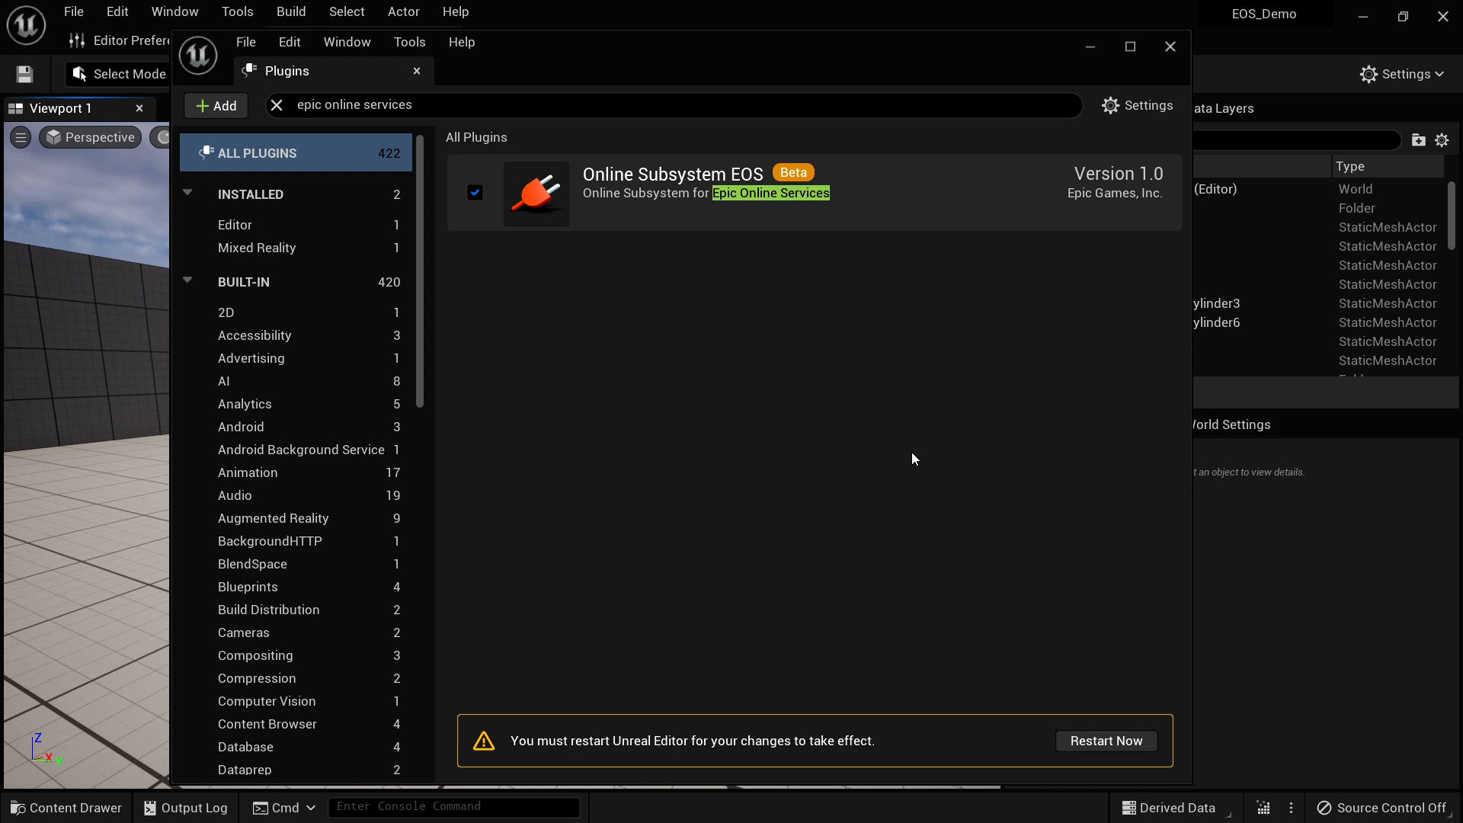
left_click(1107, 741)
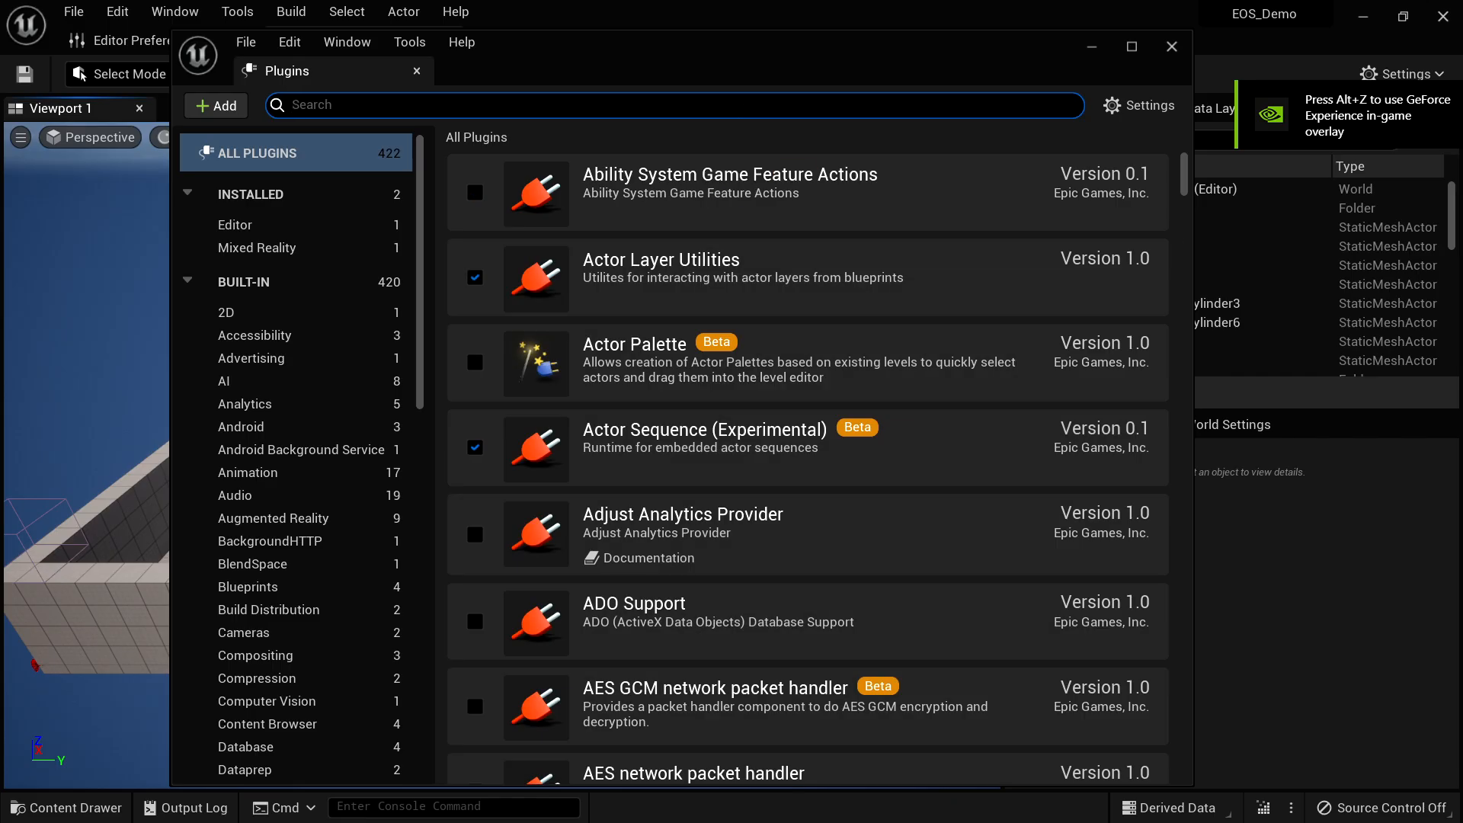
- Check whether the Online Subsystem EOS and EOS Shared plugins are enabled, and close the plugin browser
type("epic")
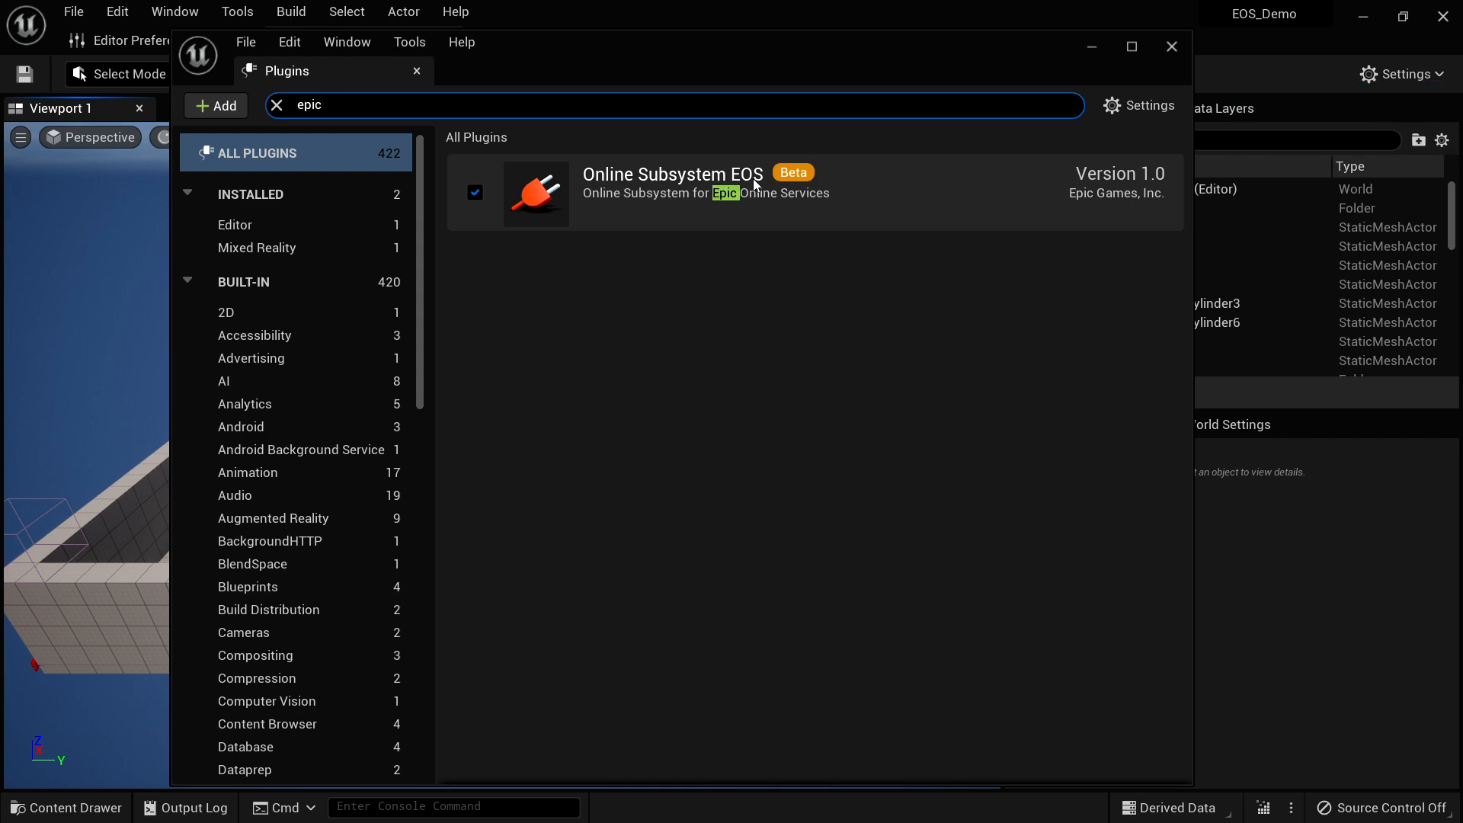
key("ctrl+a")
type("eos shared")
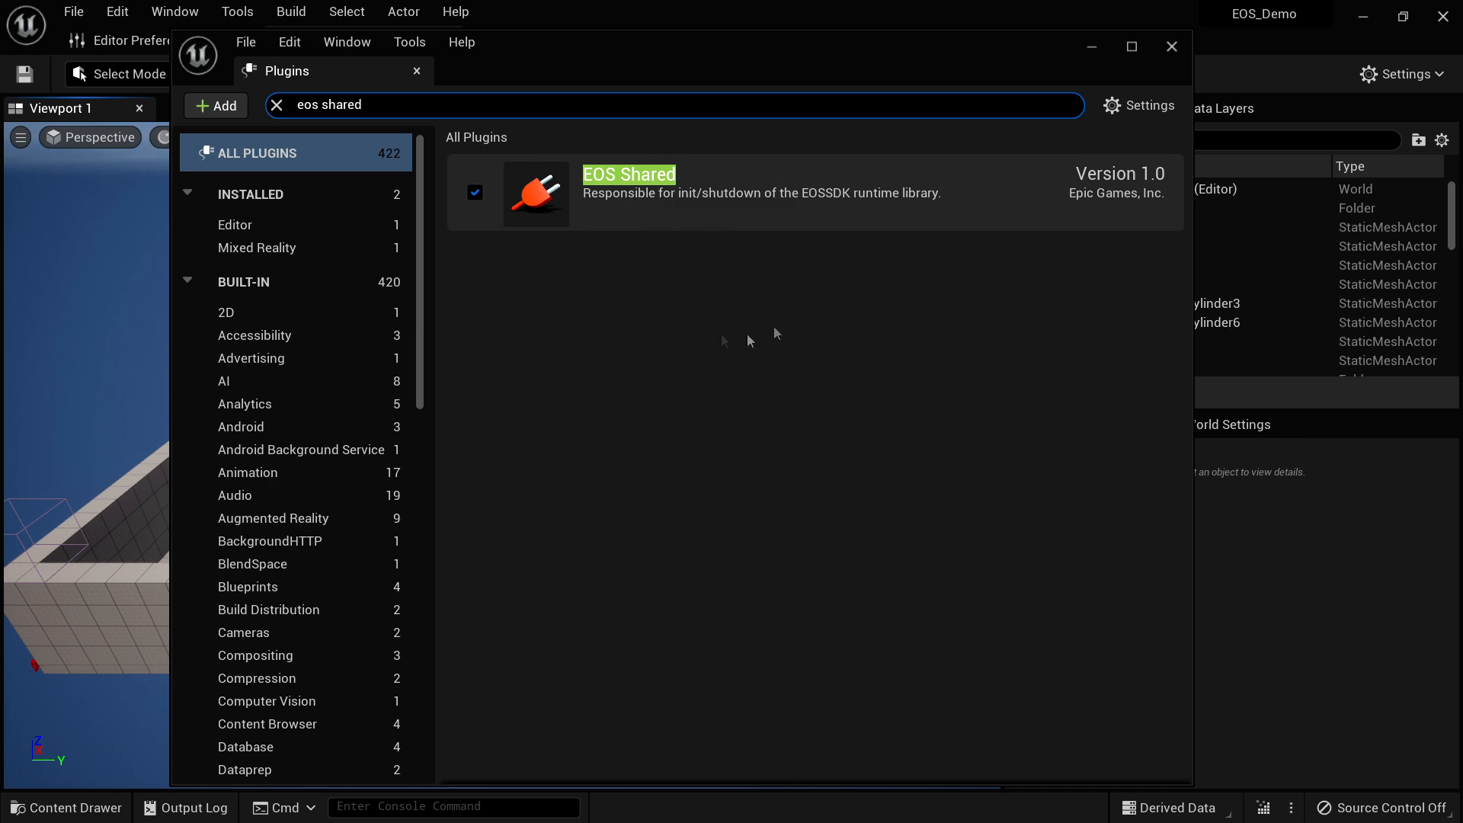
left_click(1172, 47)
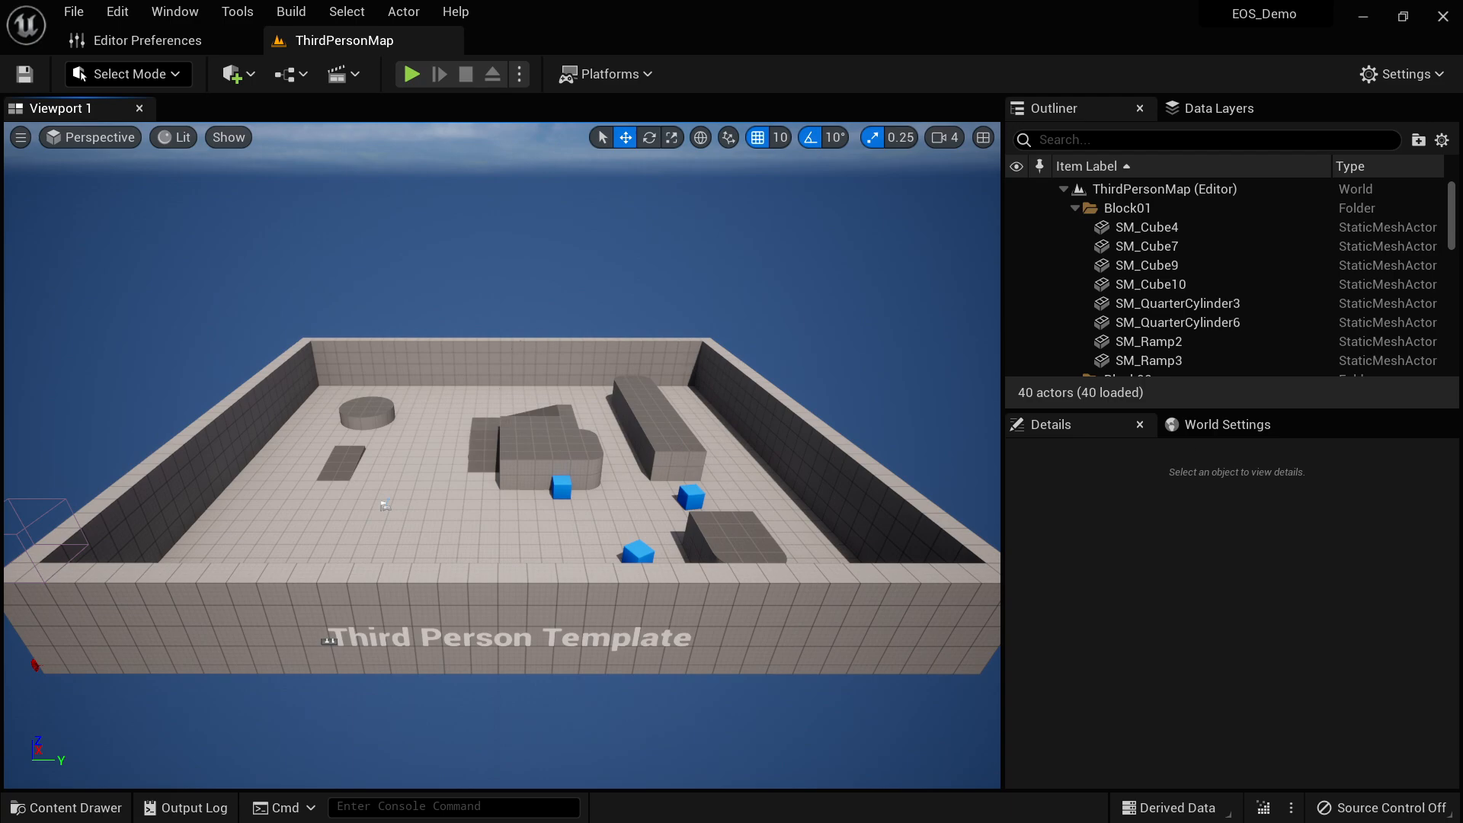
- Open DefaultEngine.ini from the EOS_Demo project's Config folder in Notepad and enlarge its window
left_click_drag(1462, 252, 844, 132)
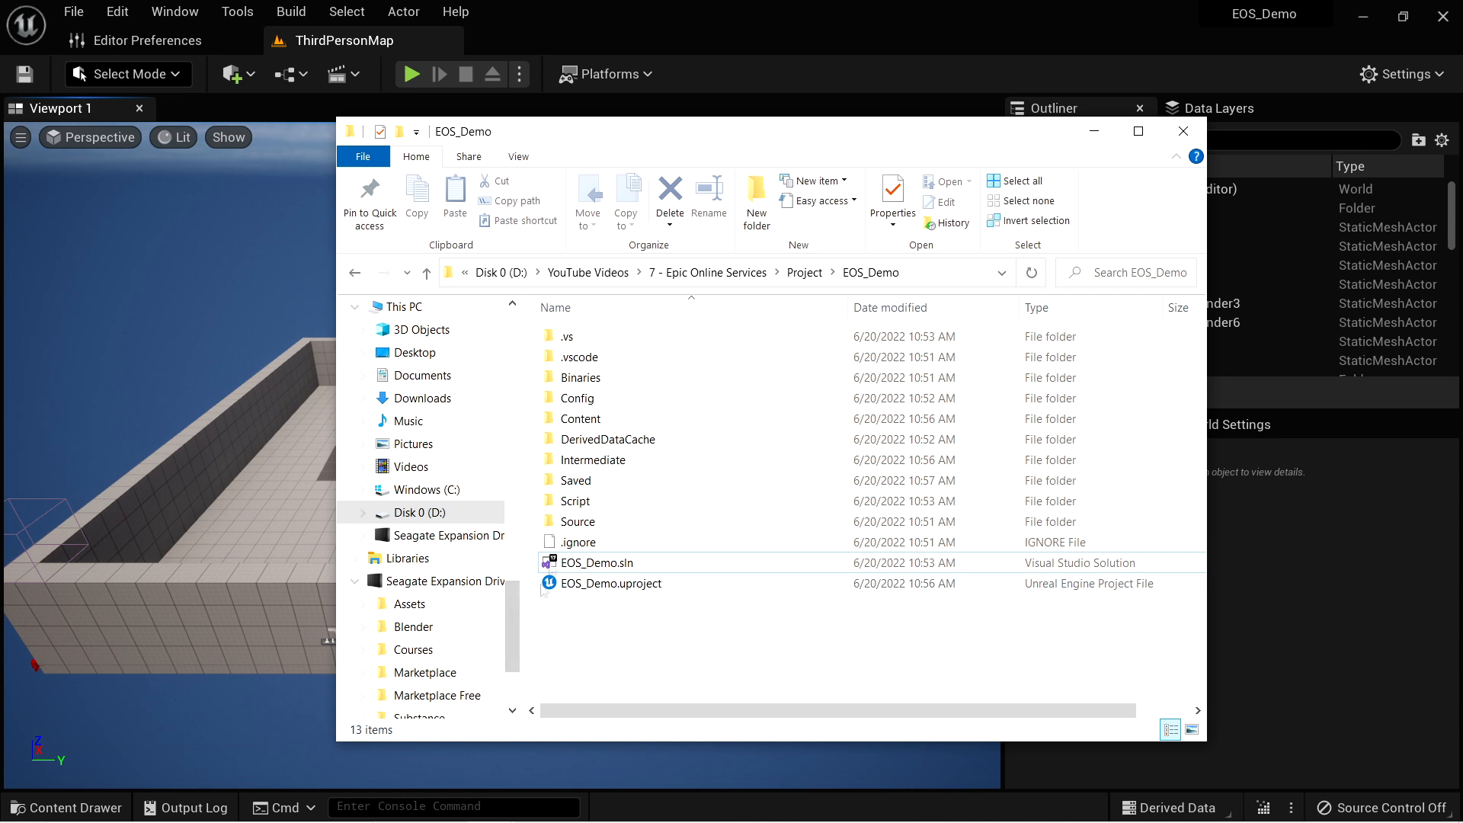
double_click(614, 401)
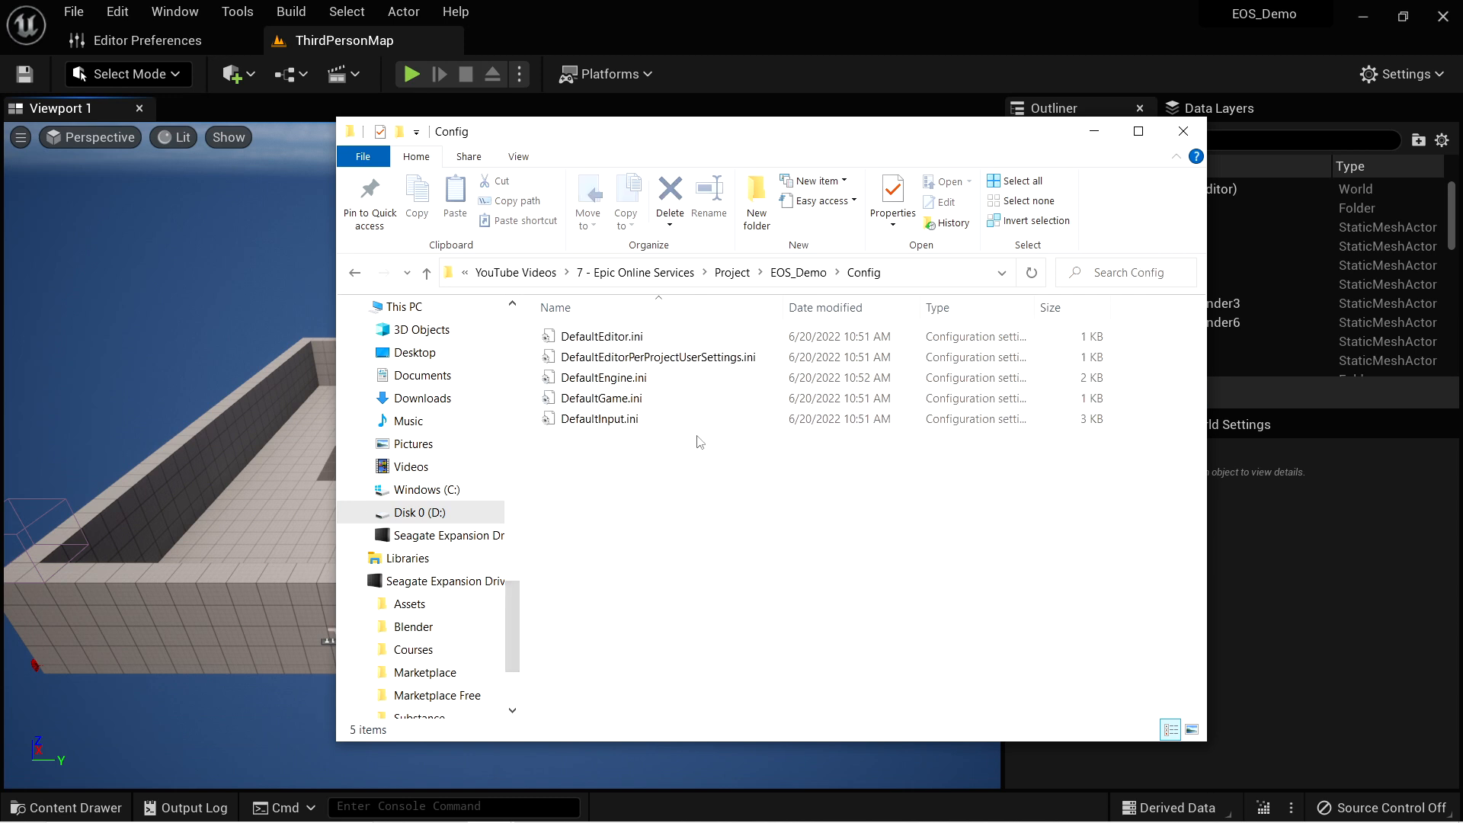
left_click(656, 379)
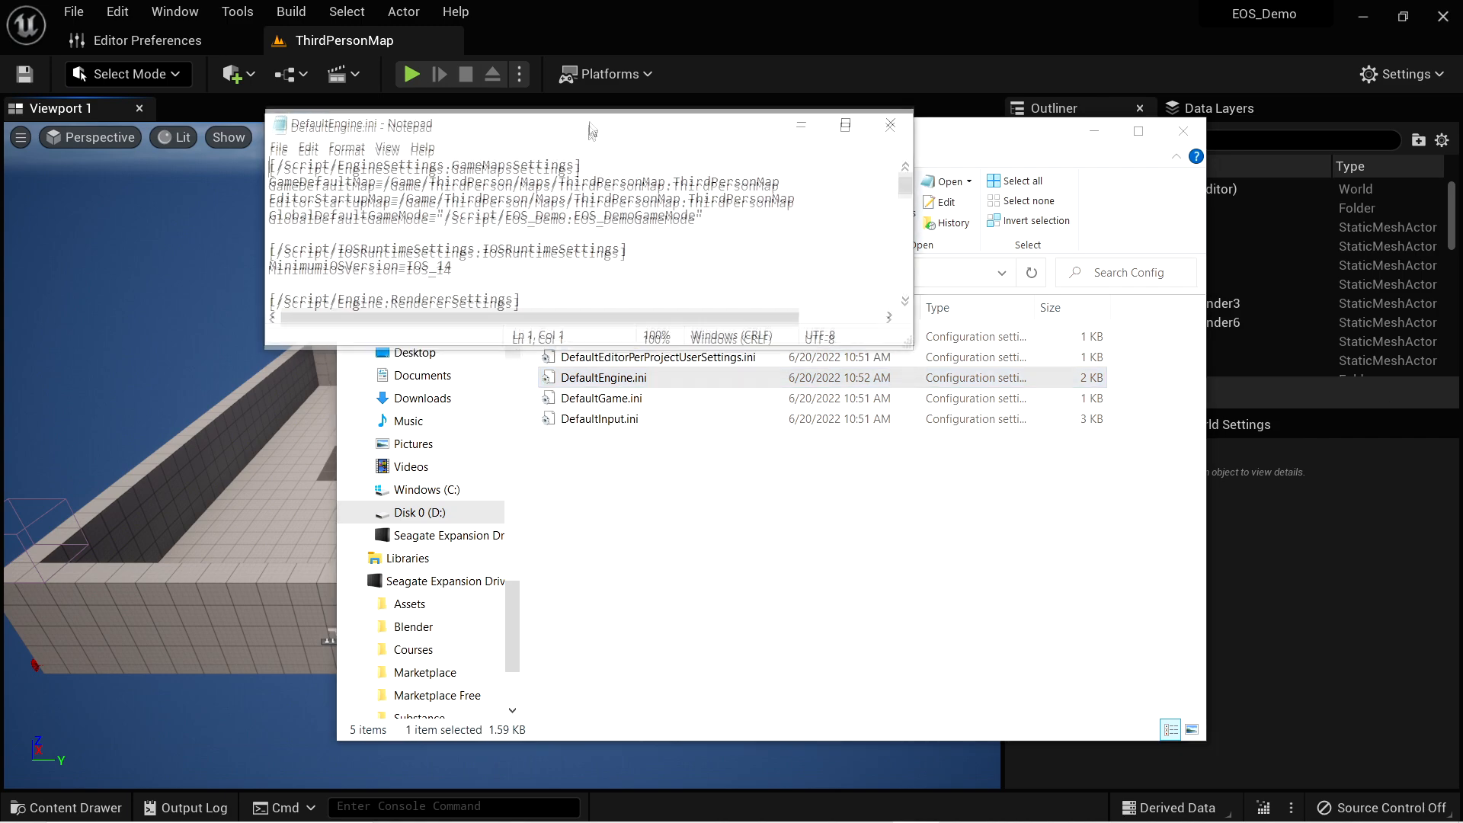
left_click_drag(591, 131, 605, 106)
left_click_drag(926, 329, 1122, 746)
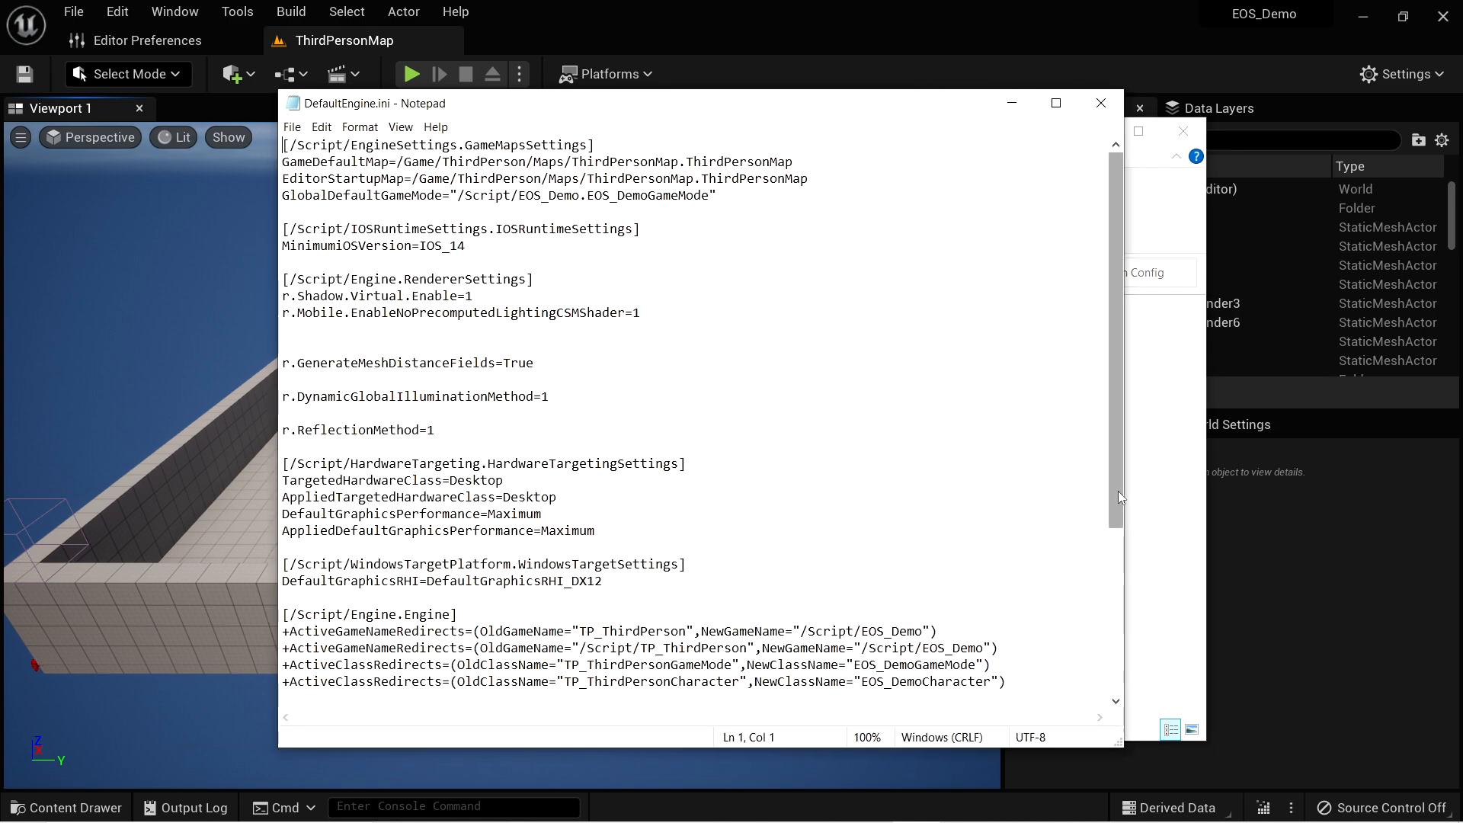
- Add blank lines at the end of DefaultEngine.ini, below the ManualIPAddress entry
left_click_drag(1117, 519, 1118, 684)
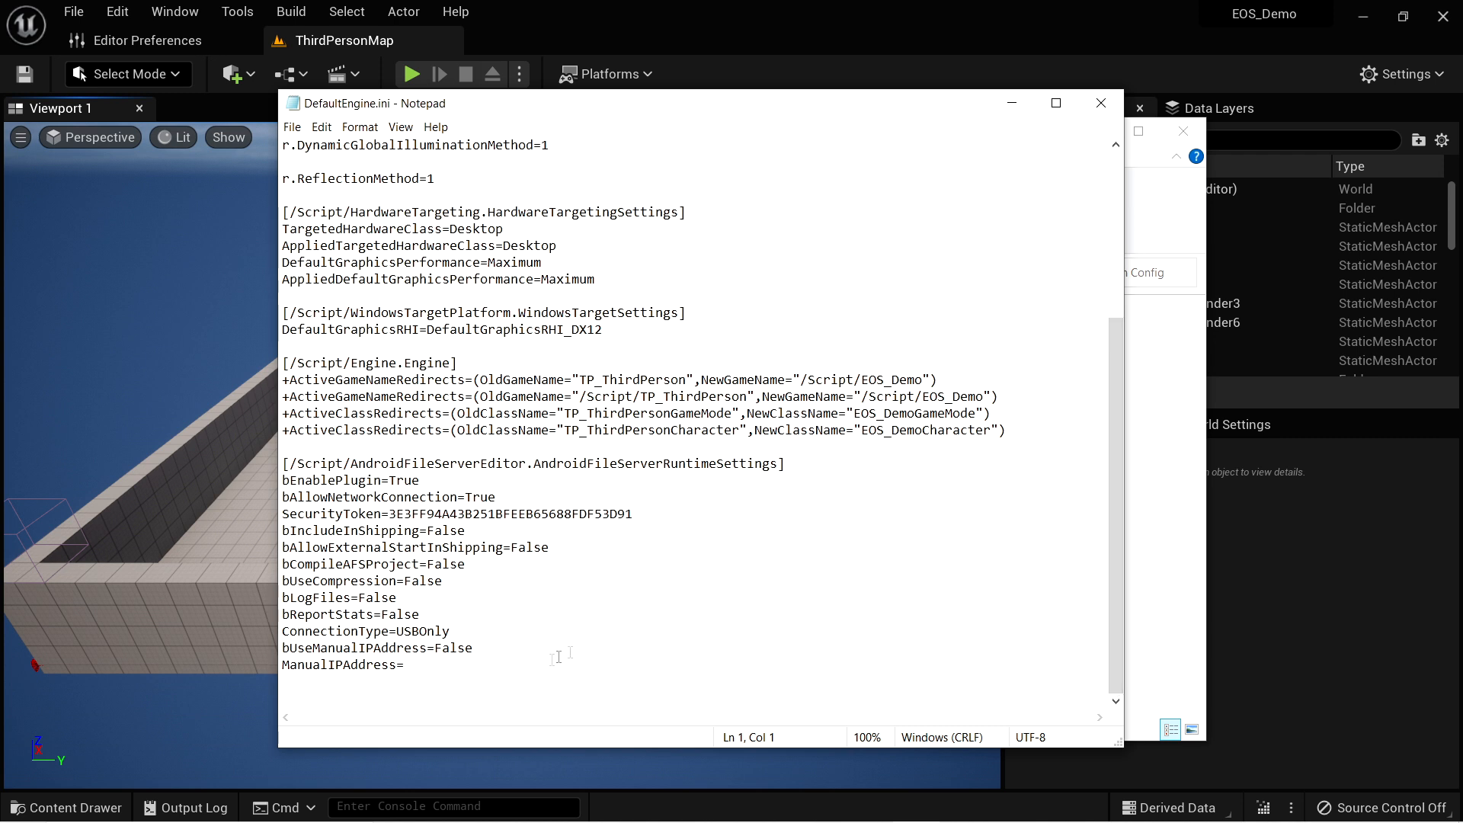
left_click(468, 684)
key("Return")
key("Return")
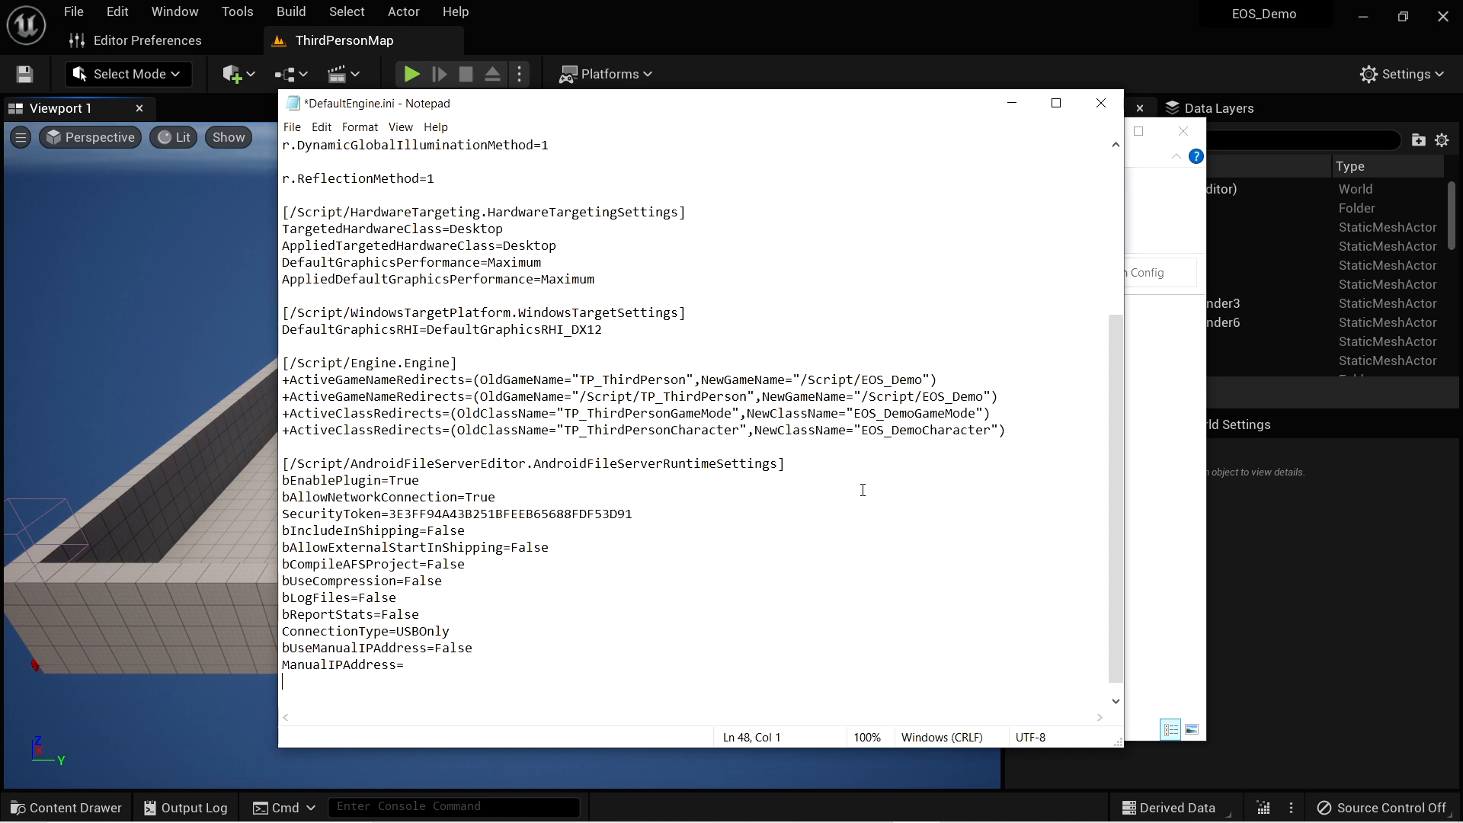
scroll(863, 490, "down", 1)
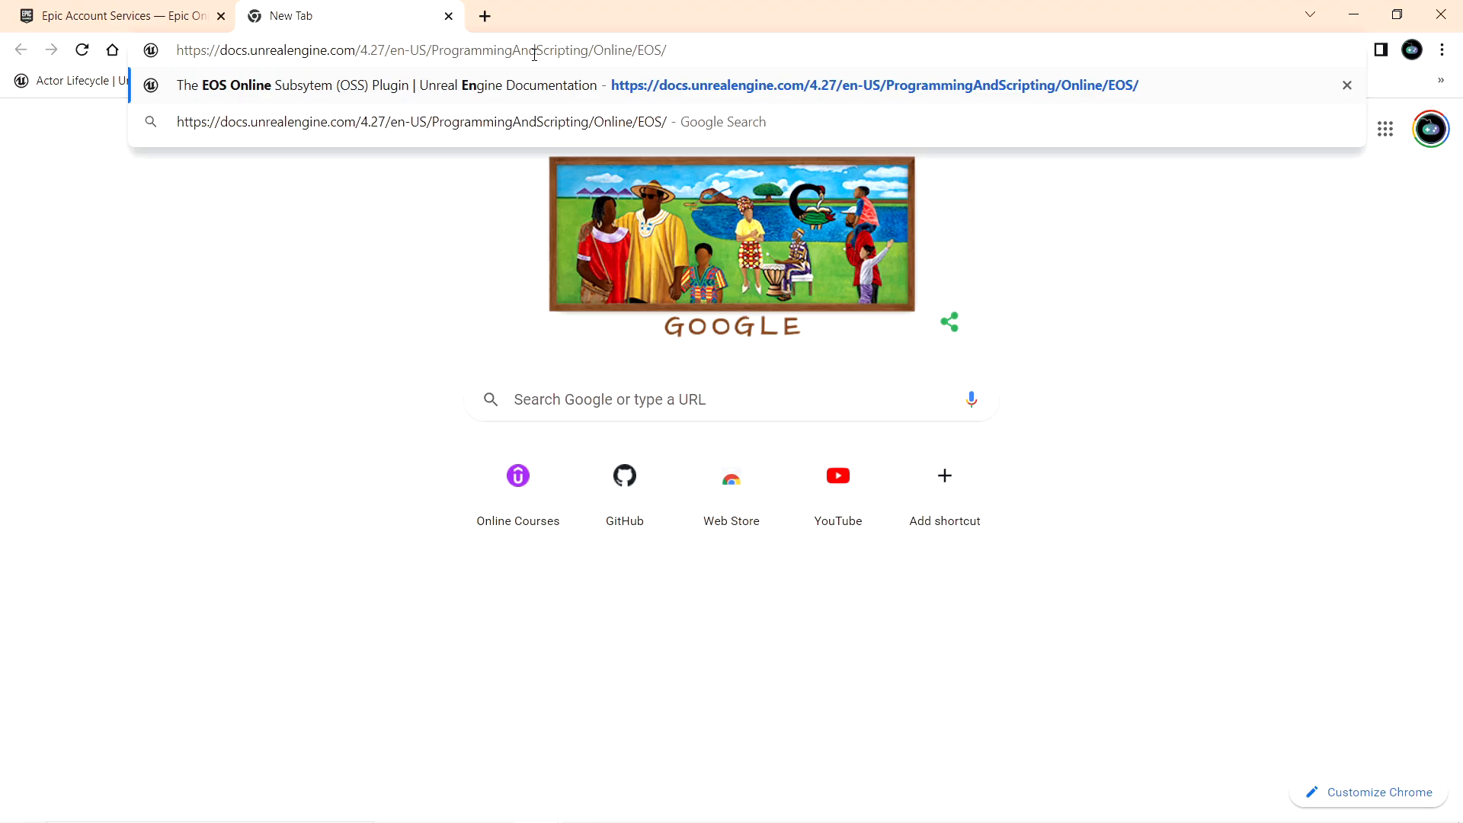
- Open the Unreal Engine 4.27 EOS Online Subsystem plugin documentation in Chrome and copy the complete DefaultEngine.ini example under Engine Settings
key("Return")
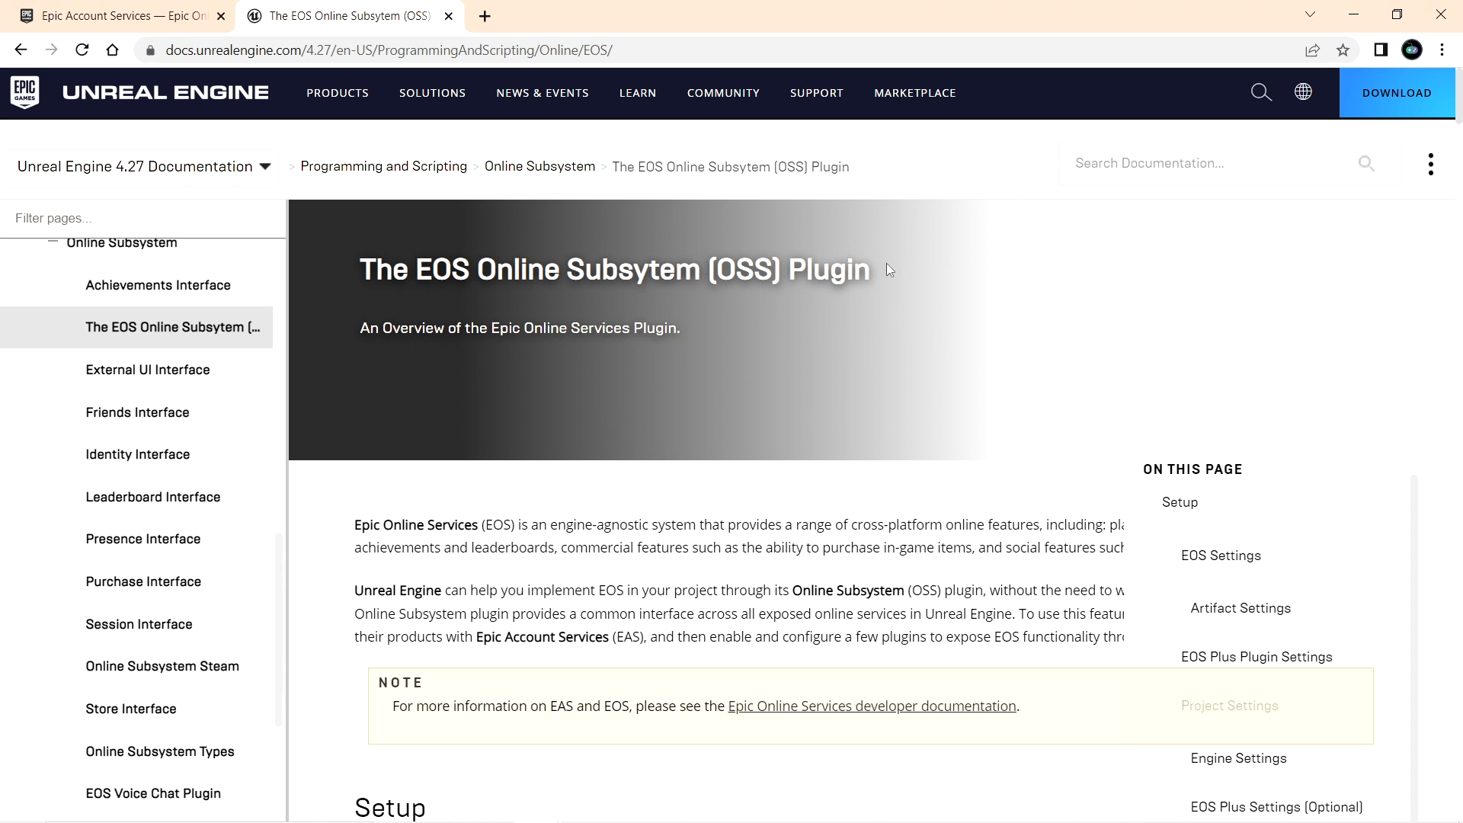
left_click_drag(885, 264, 940, 278)
left_click_drag(1460, 95, 1460, 322)
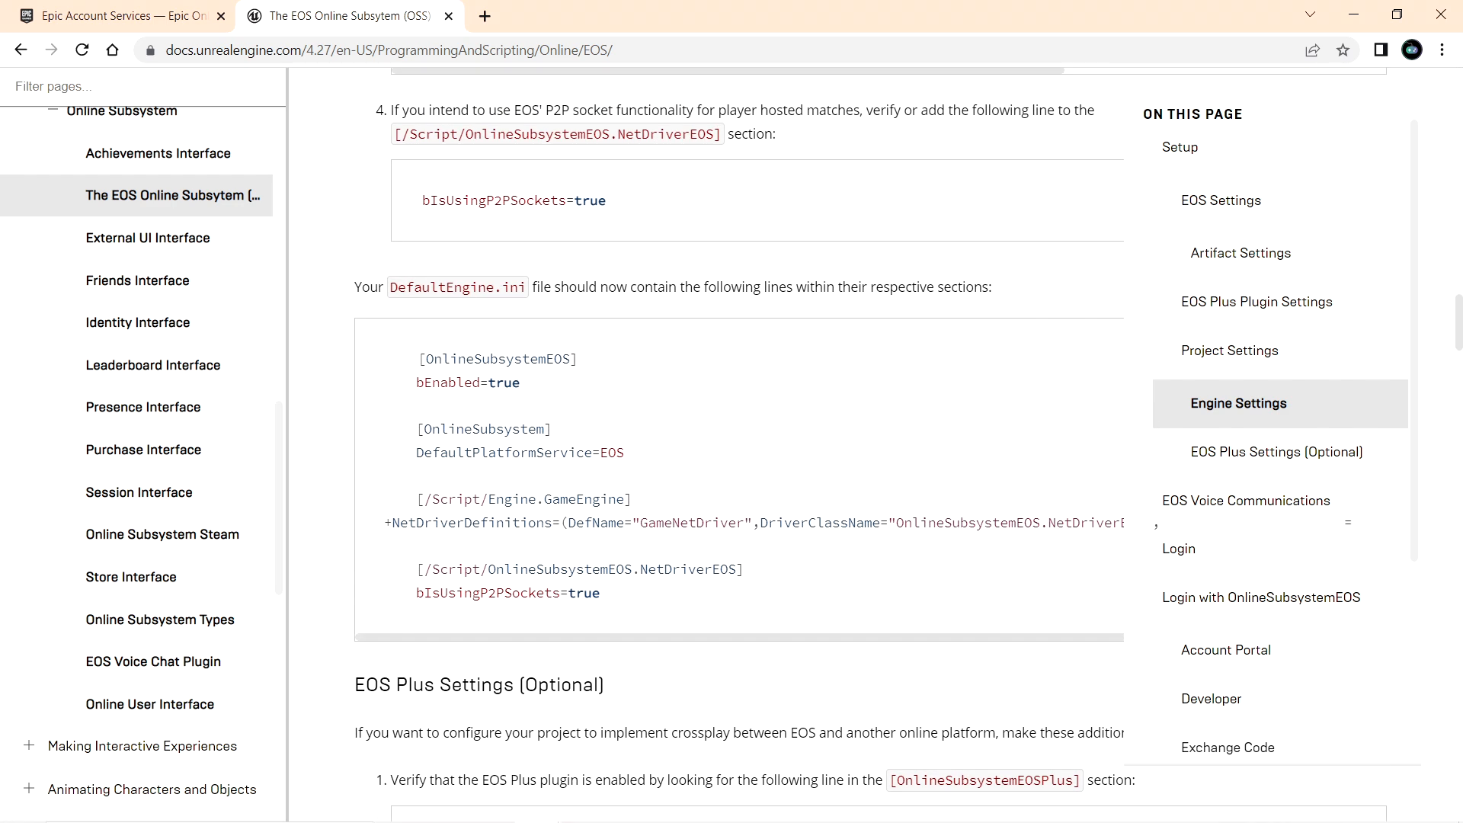
left_click_drag(624, 600, 414, 362)
key("ctrl+c")
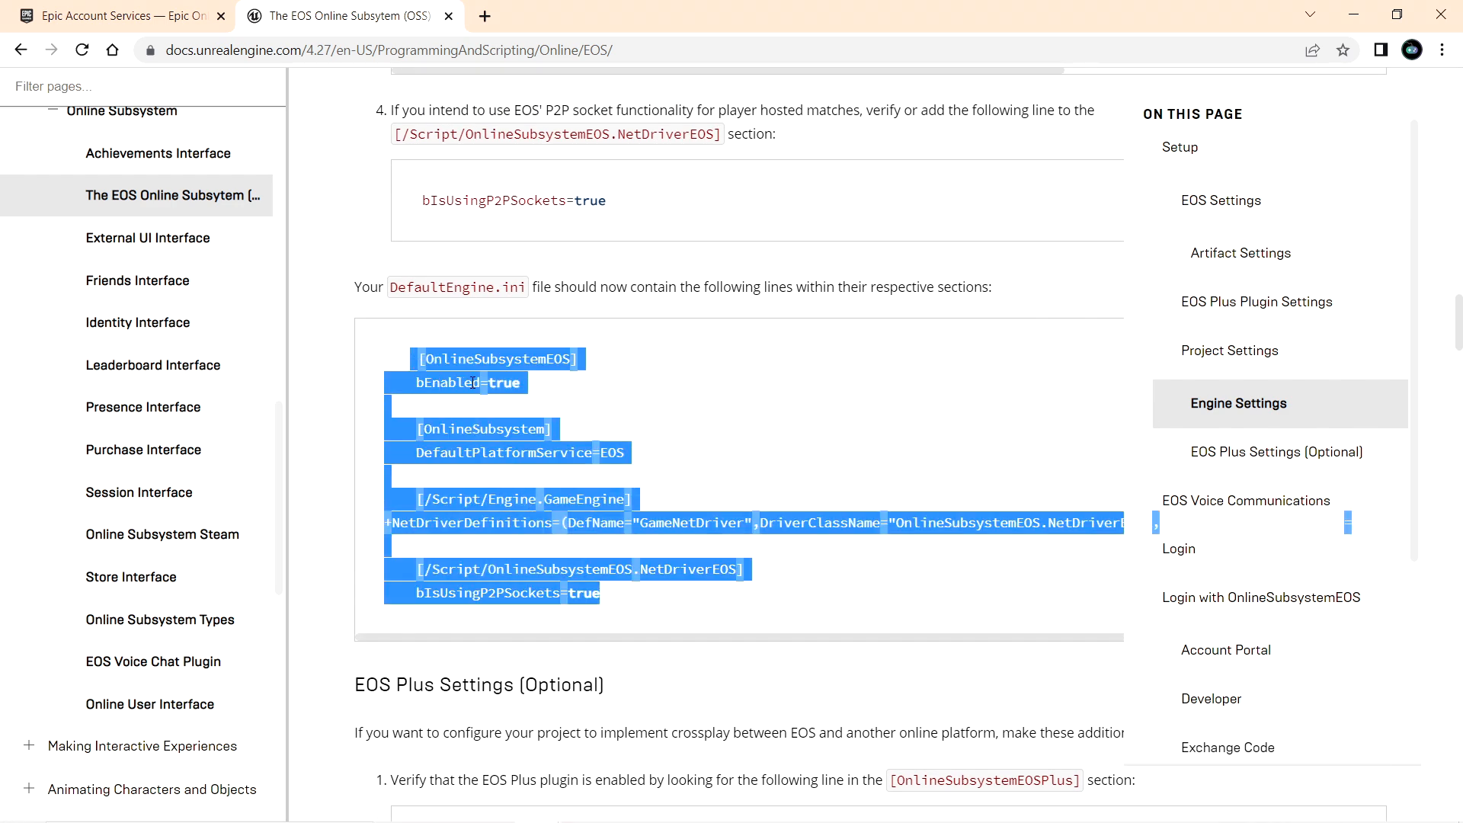
- Paste the copied EOS settings at the end of DefaultEngine.ini in Notepad and remove the indentation from their lines
left_click(925, 817)
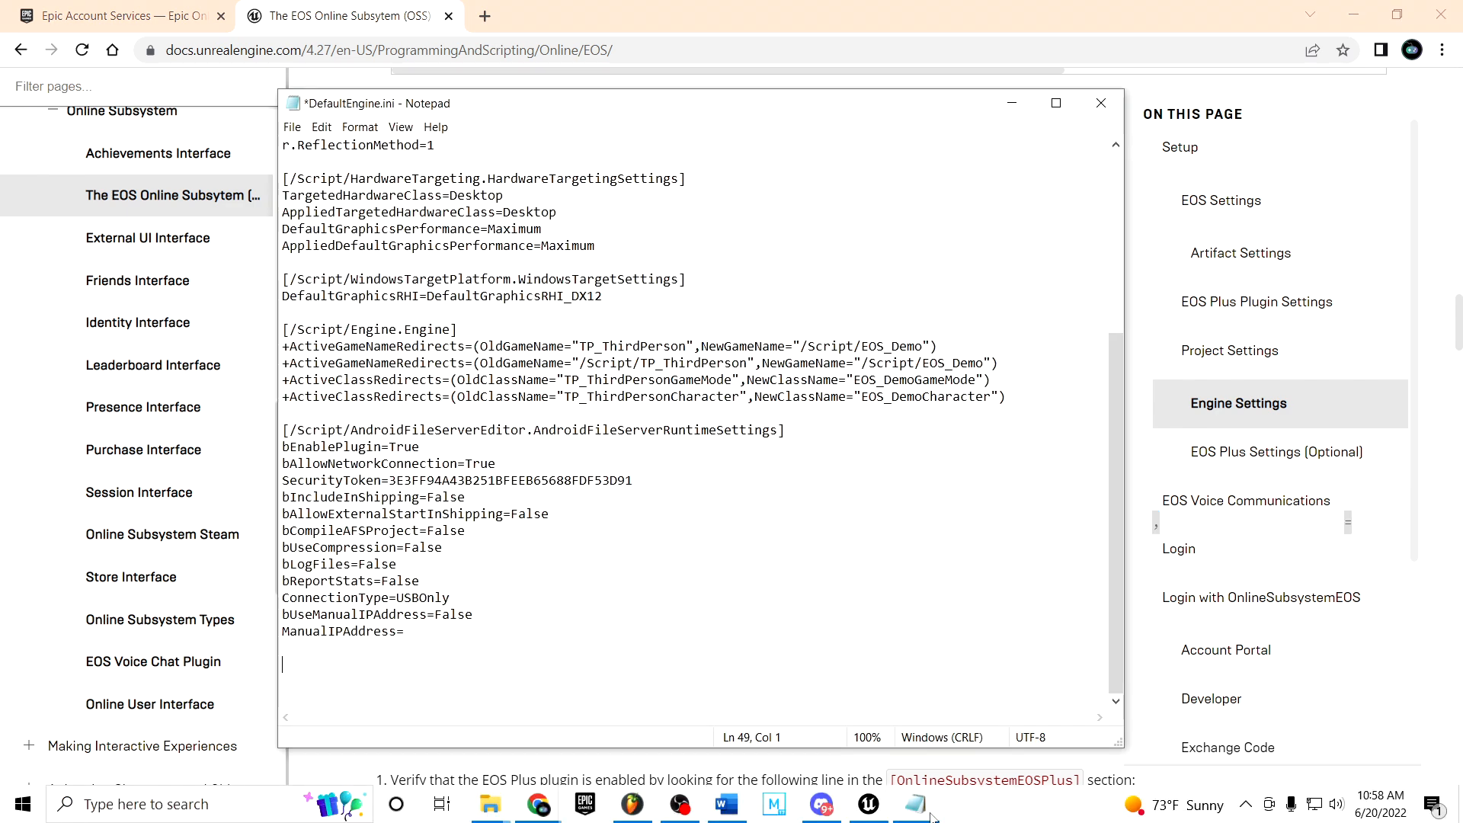
key("ctrl+v")
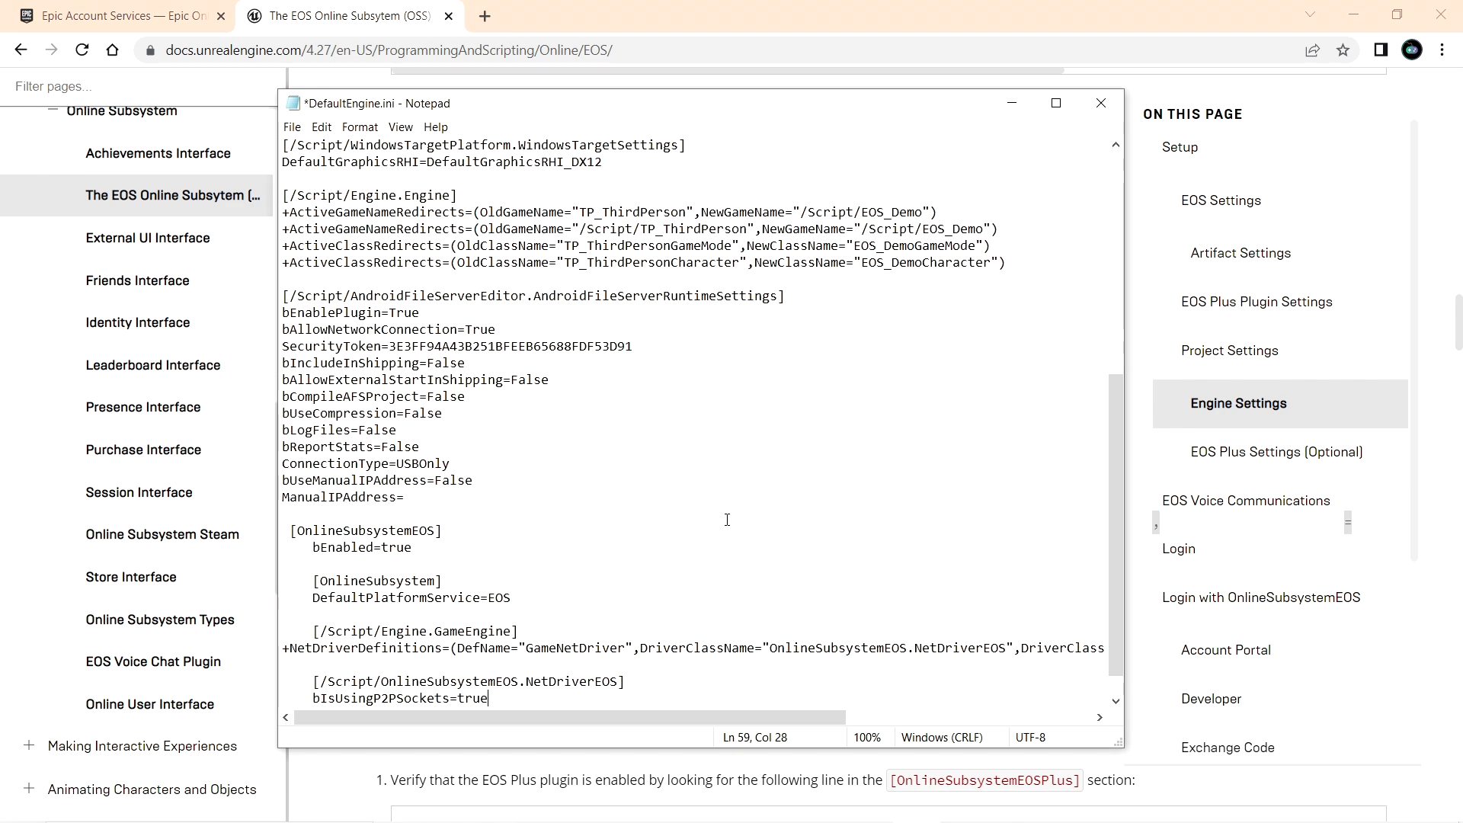
scroll(602, 402, "down", 1)
left_click(293, 499)
key("BackSpace")
left_click_drag(313, 547, 246, 570)
key("BackSpace")
key("BackSpace")
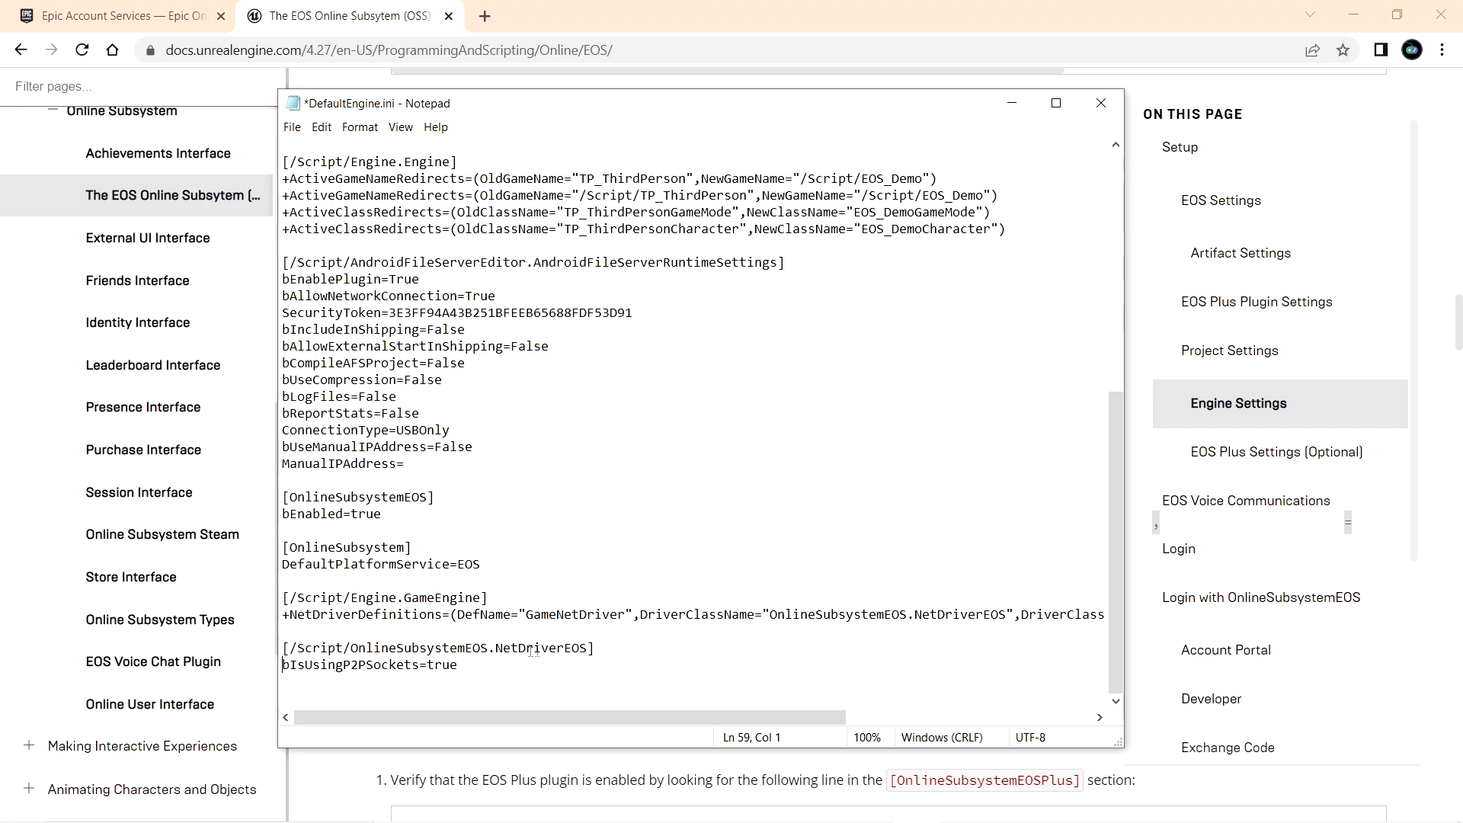
- Review the pasted EOS sections, including the enabled flag, default platform service, net driver definitions and P2P sockets setting
left_click_drag(466, 673, 261, 501)
left_click(444, 501)
left_click_drag(405, 500, 426, 503)
left_click_drag(490, 568, 272, 573)
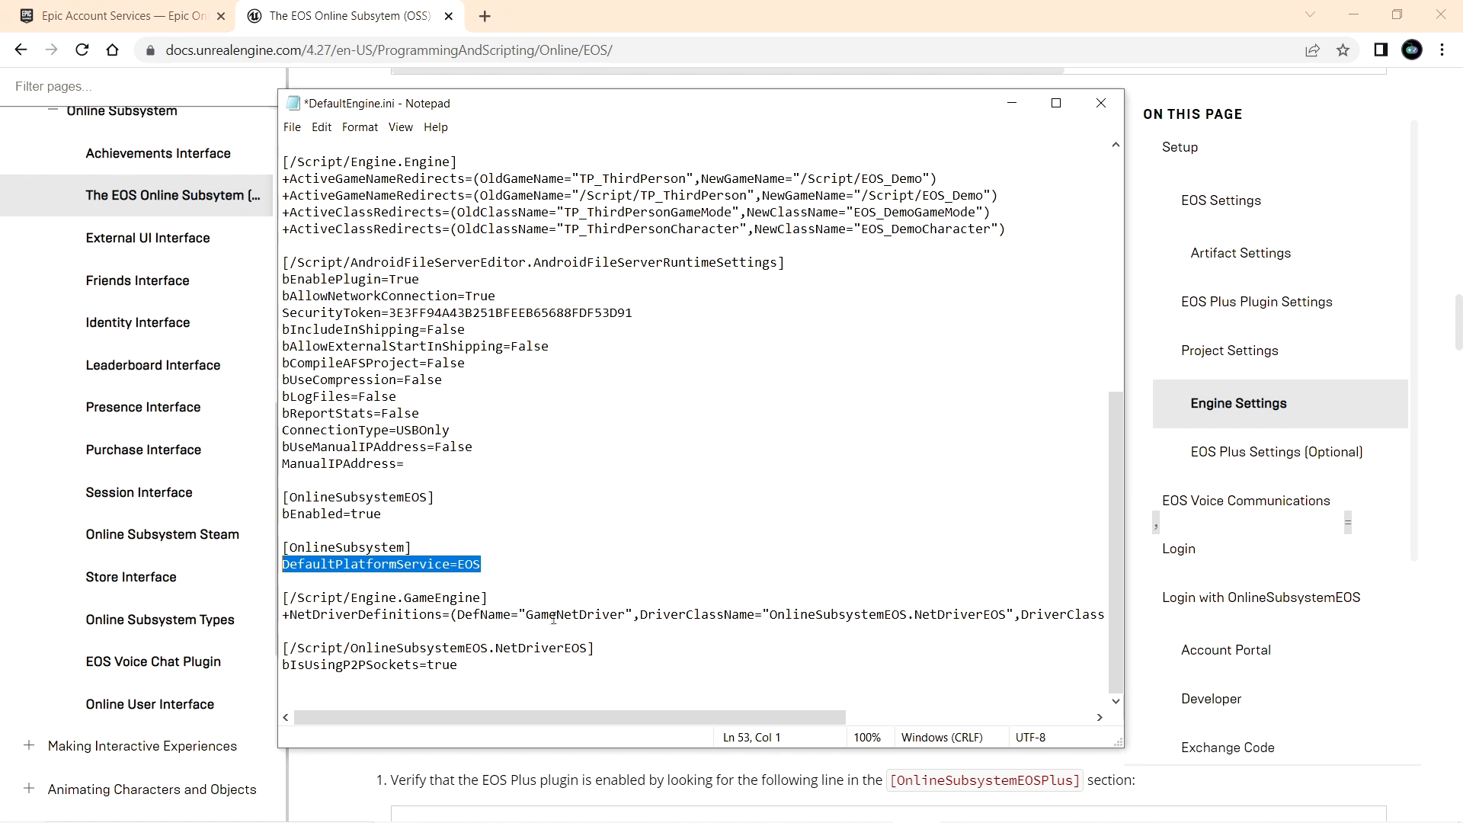
left_click(584, 614)
left_click_drag(917, 616, 1007, 616)
left_click(474, 668)
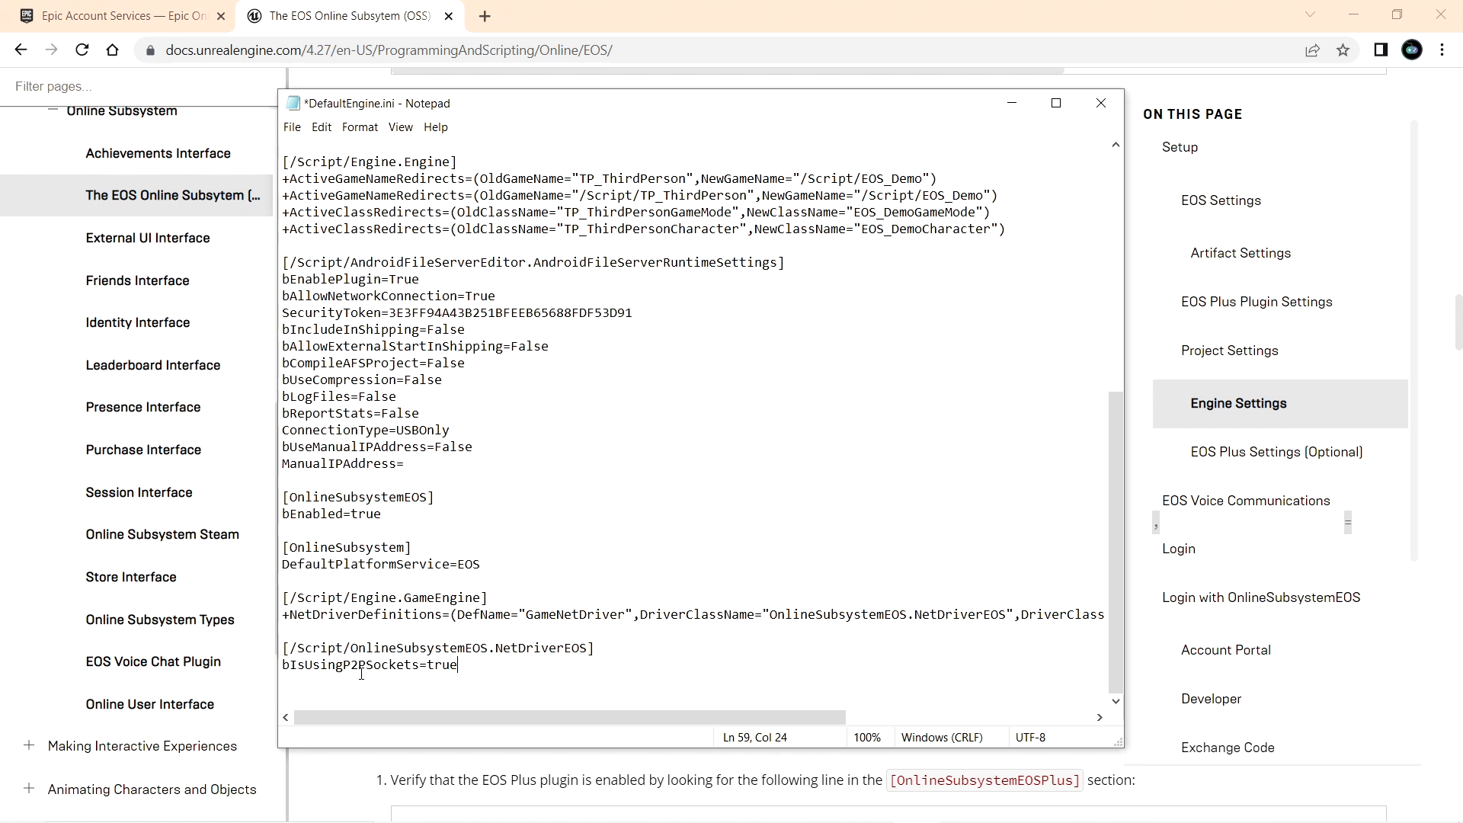
- Save and close DefaultEngine.ini, and return from the Config folder to the EOS_Demo project folder
left_click_drag(461, 666, 242, 669)
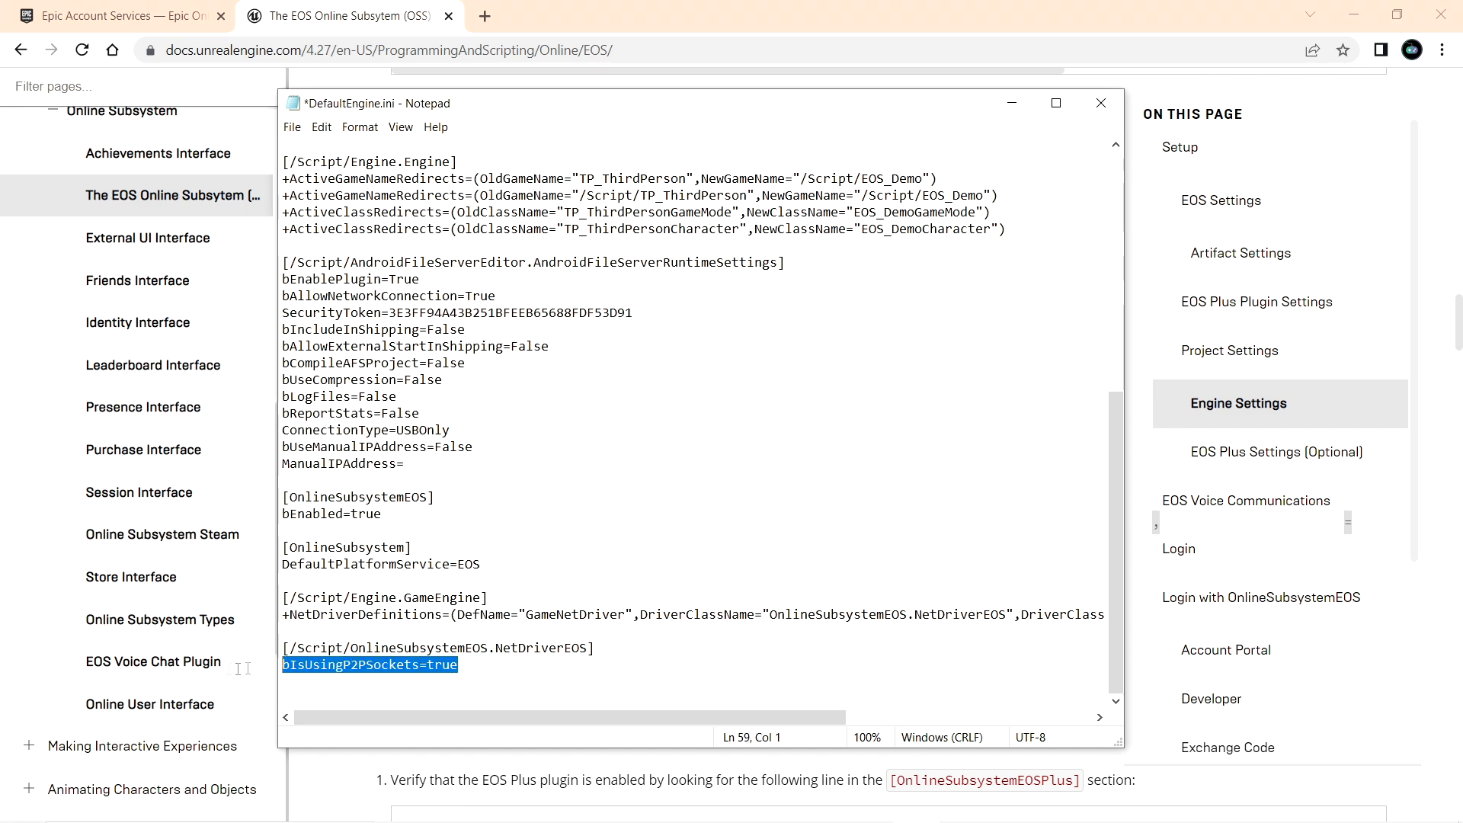
left_click(454, 666)
left_click(293, 127)
left_click(320, 198)
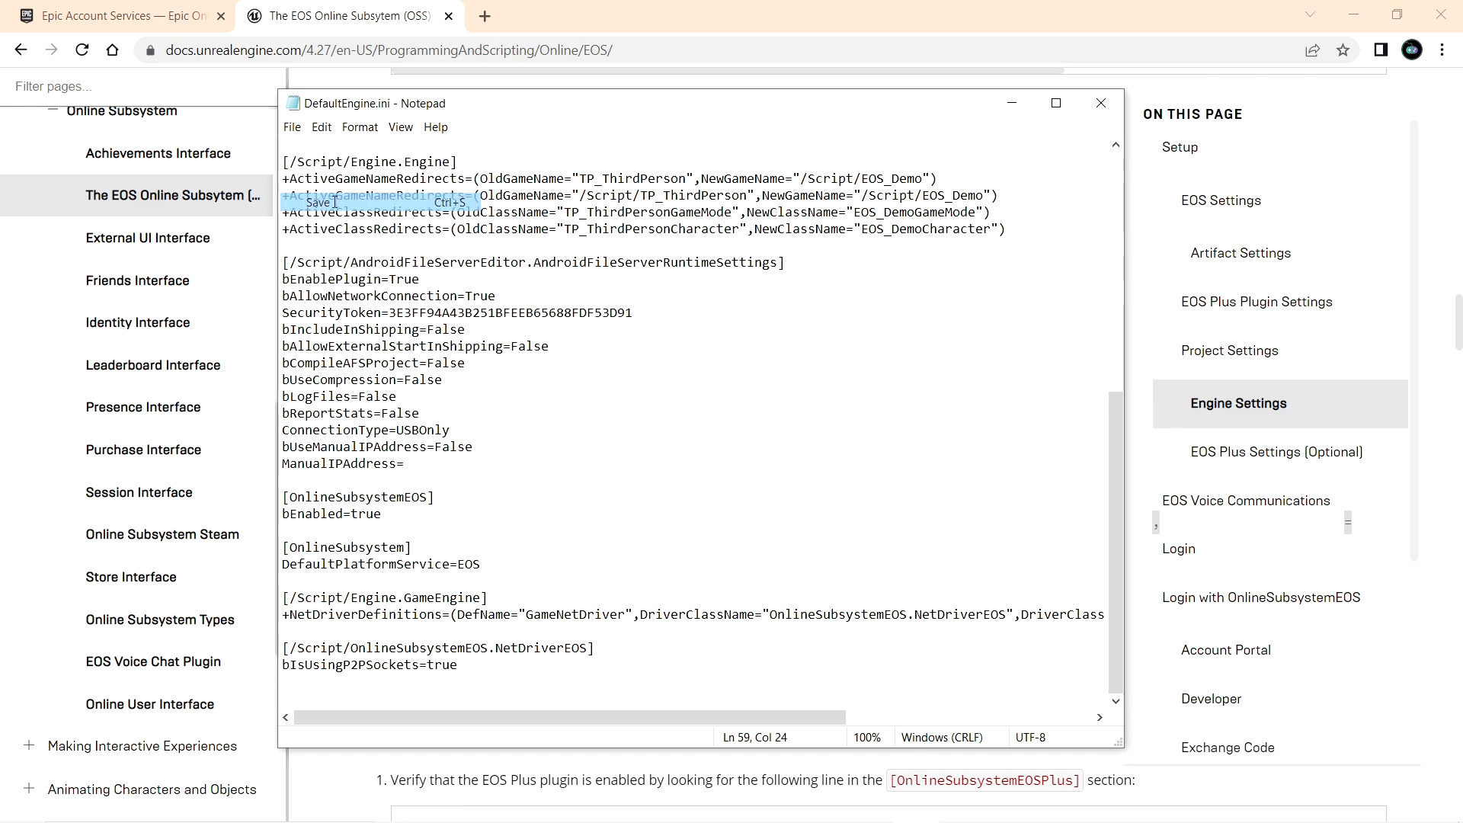
left_click(1102, 102)
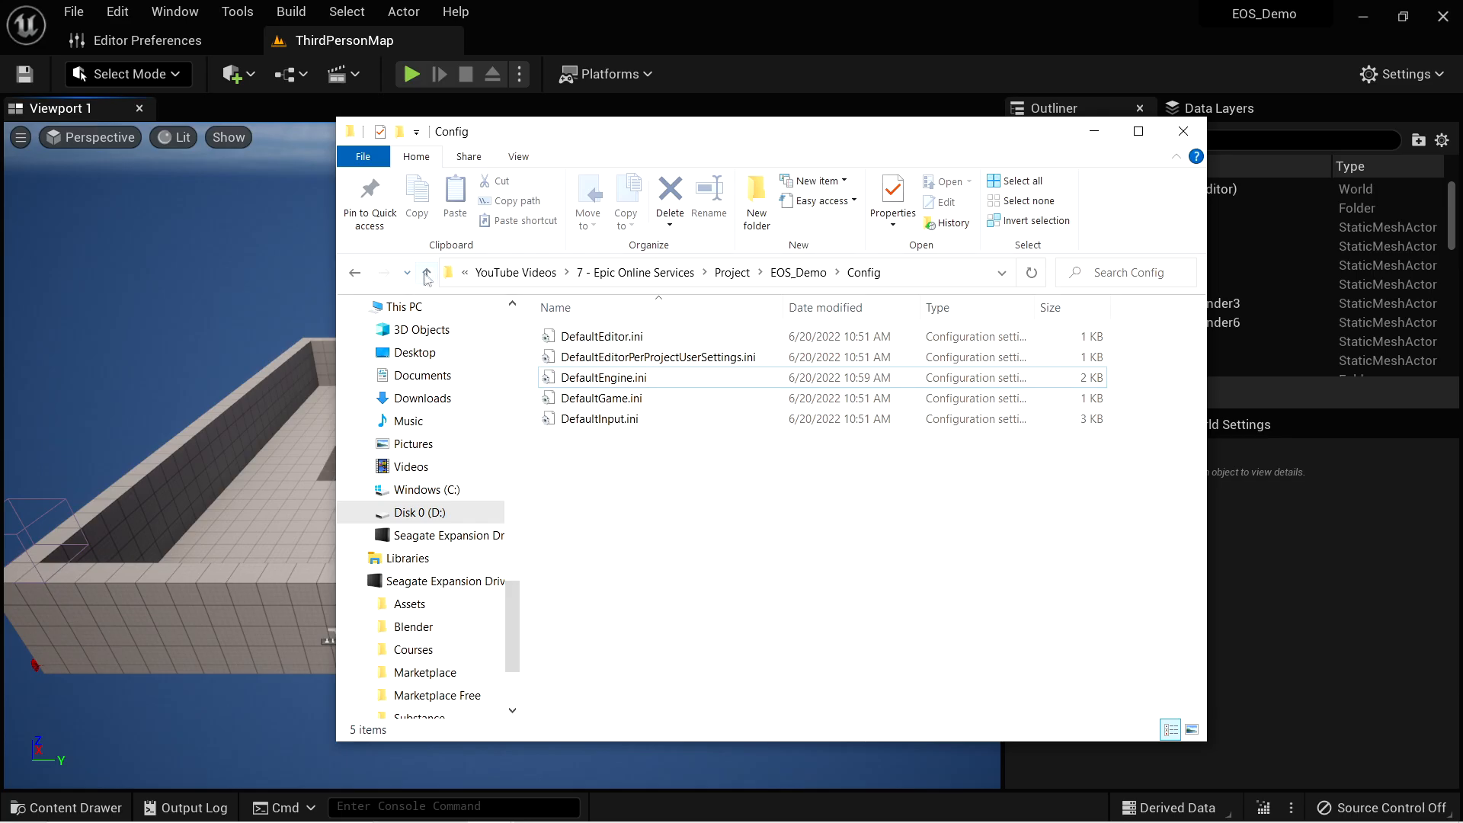
left_click(427, 275)
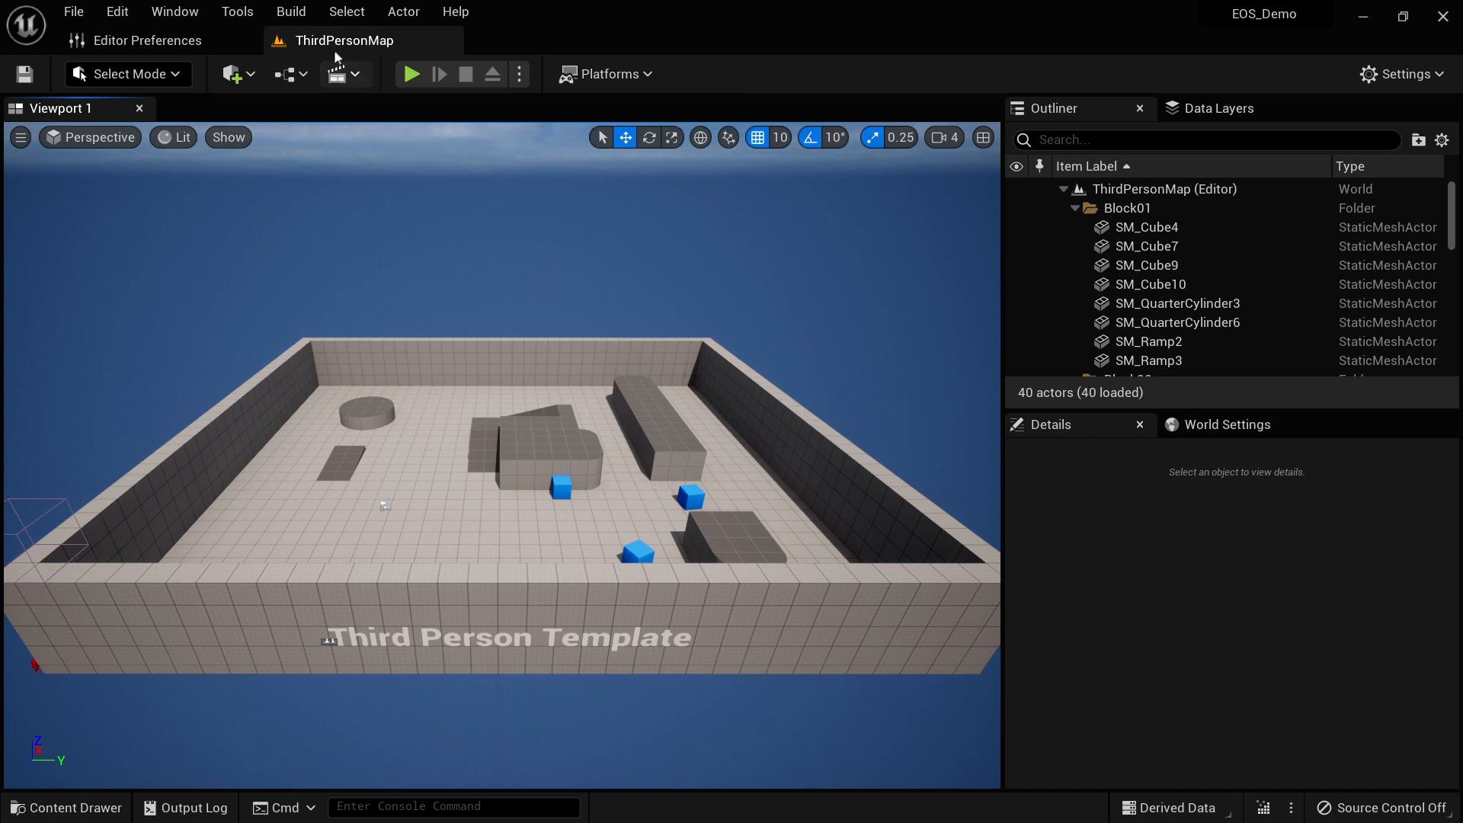
- Open the Online Subsystem EOS plugin page in the EOS_Demo project settings in Unreal Editor
left_click(118, 12)
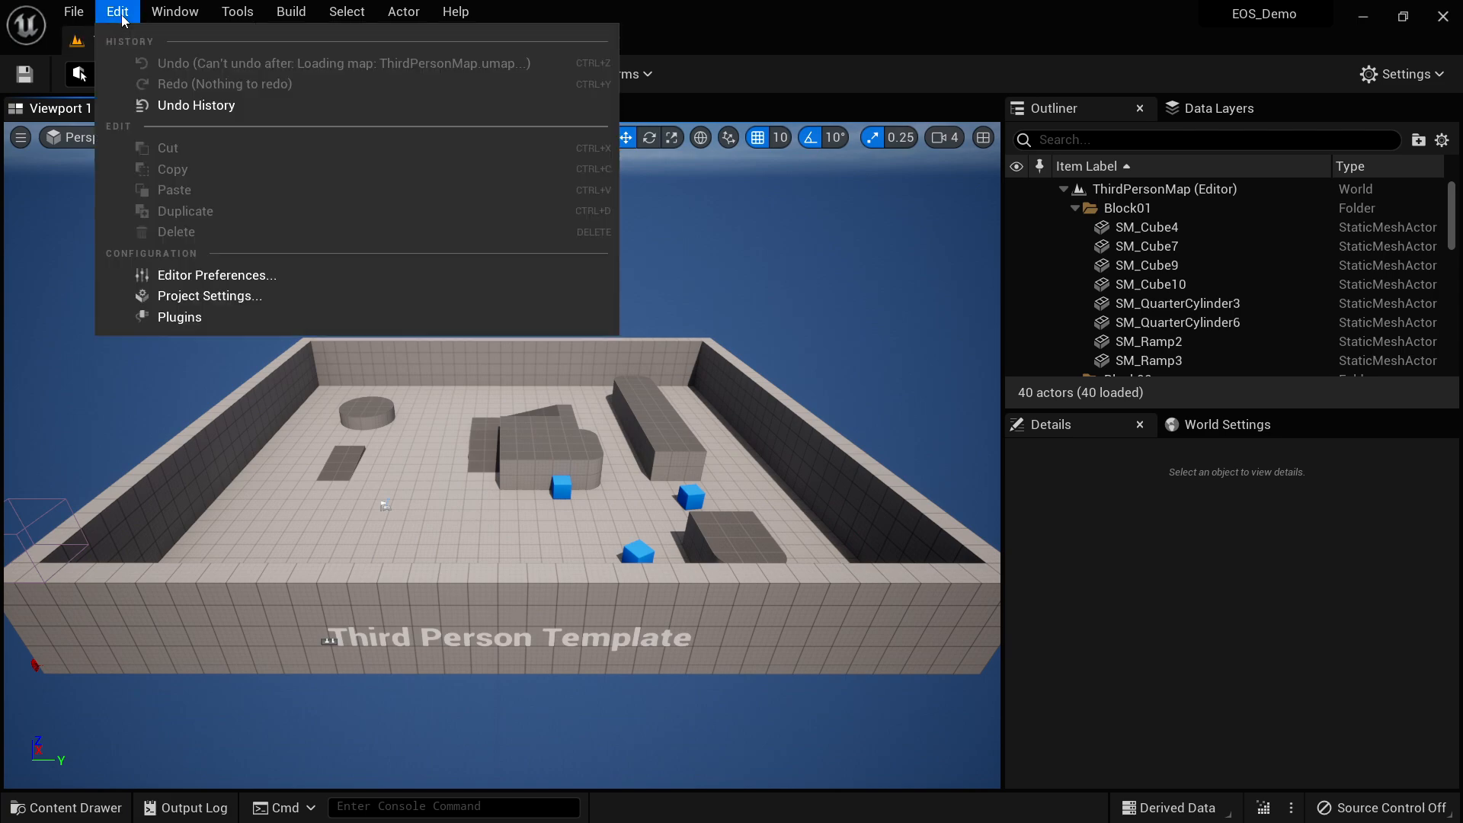
left_click(248, 296)
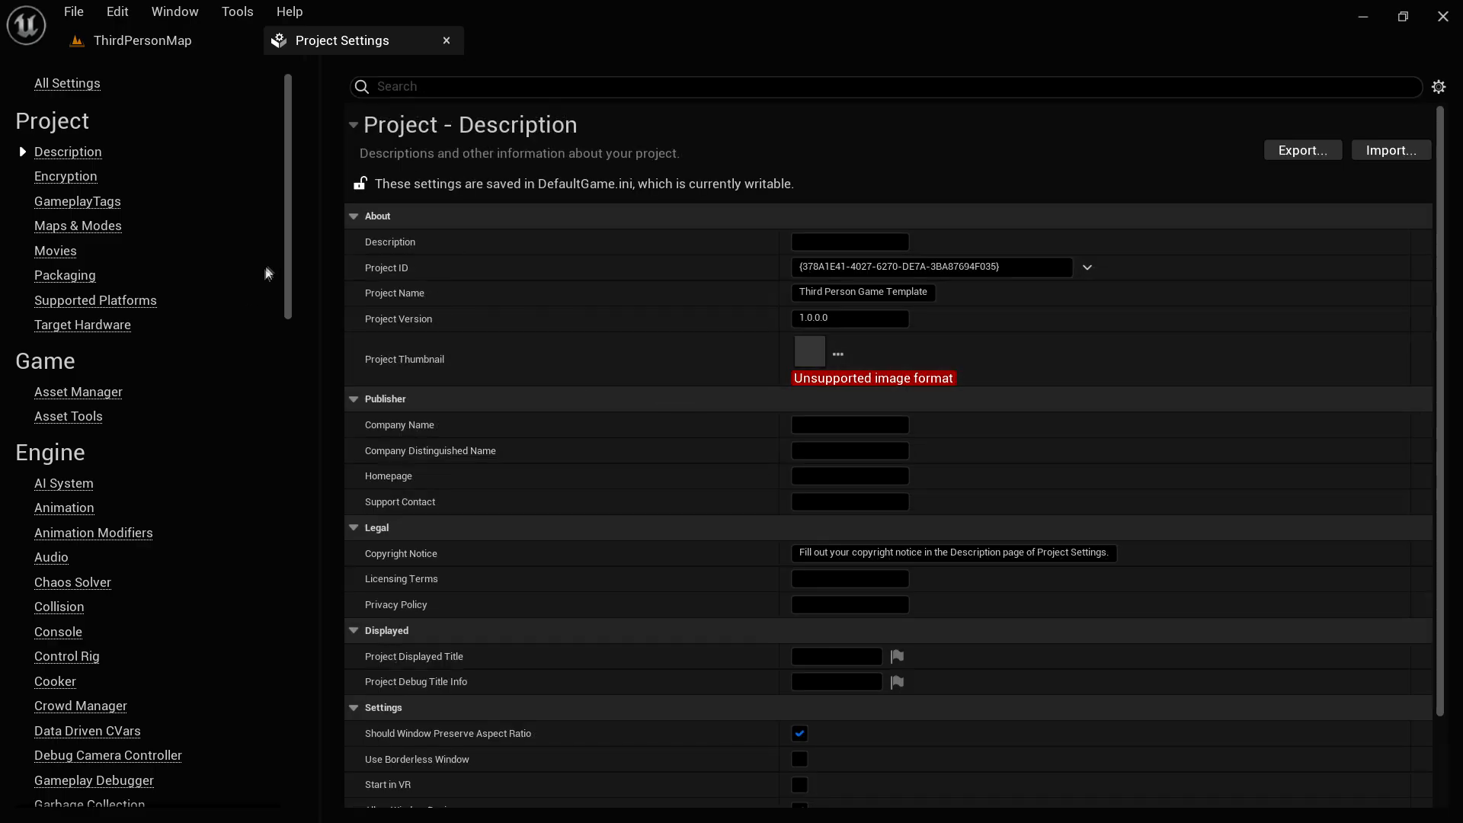
scroll(290, 261, "down", 1)
scroll(290, 262, "down", 15)
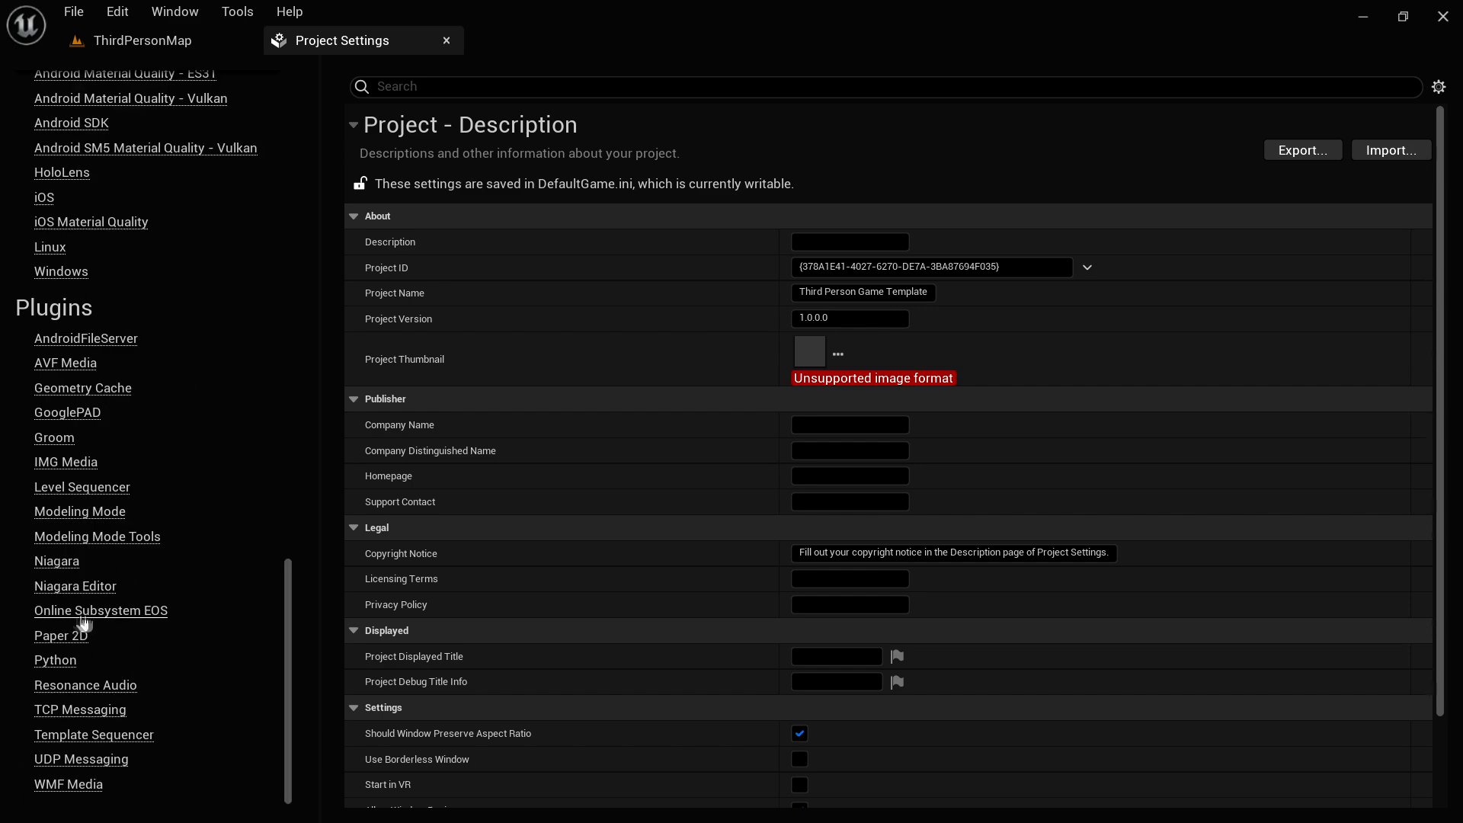
left_click(107, 611)
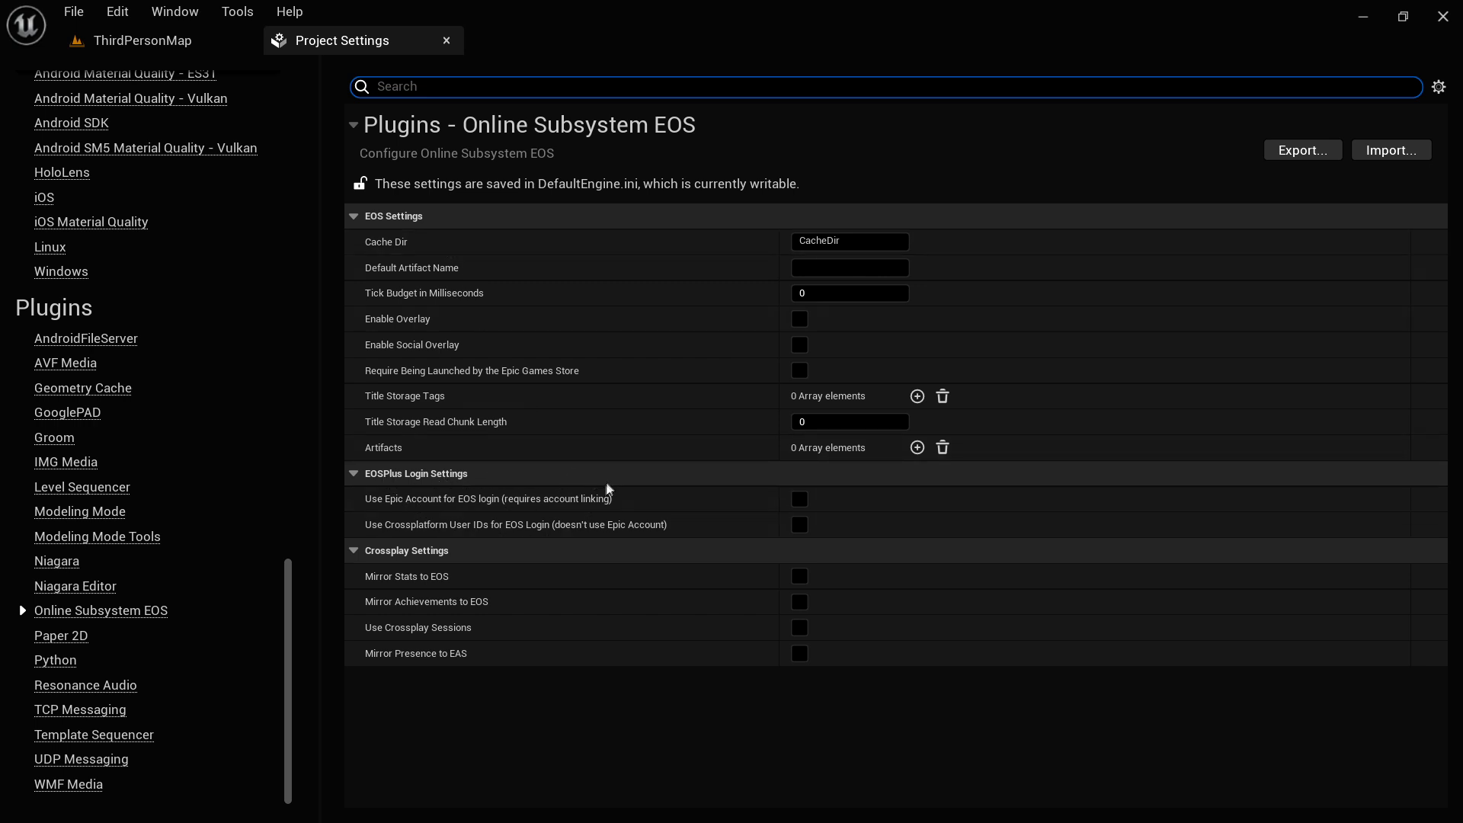
- Enable Use Epic Account for EOS login and Use Crossplatform User IDs for EOS Login under EOSPlus Login Settings
mouse_move(512, 509)
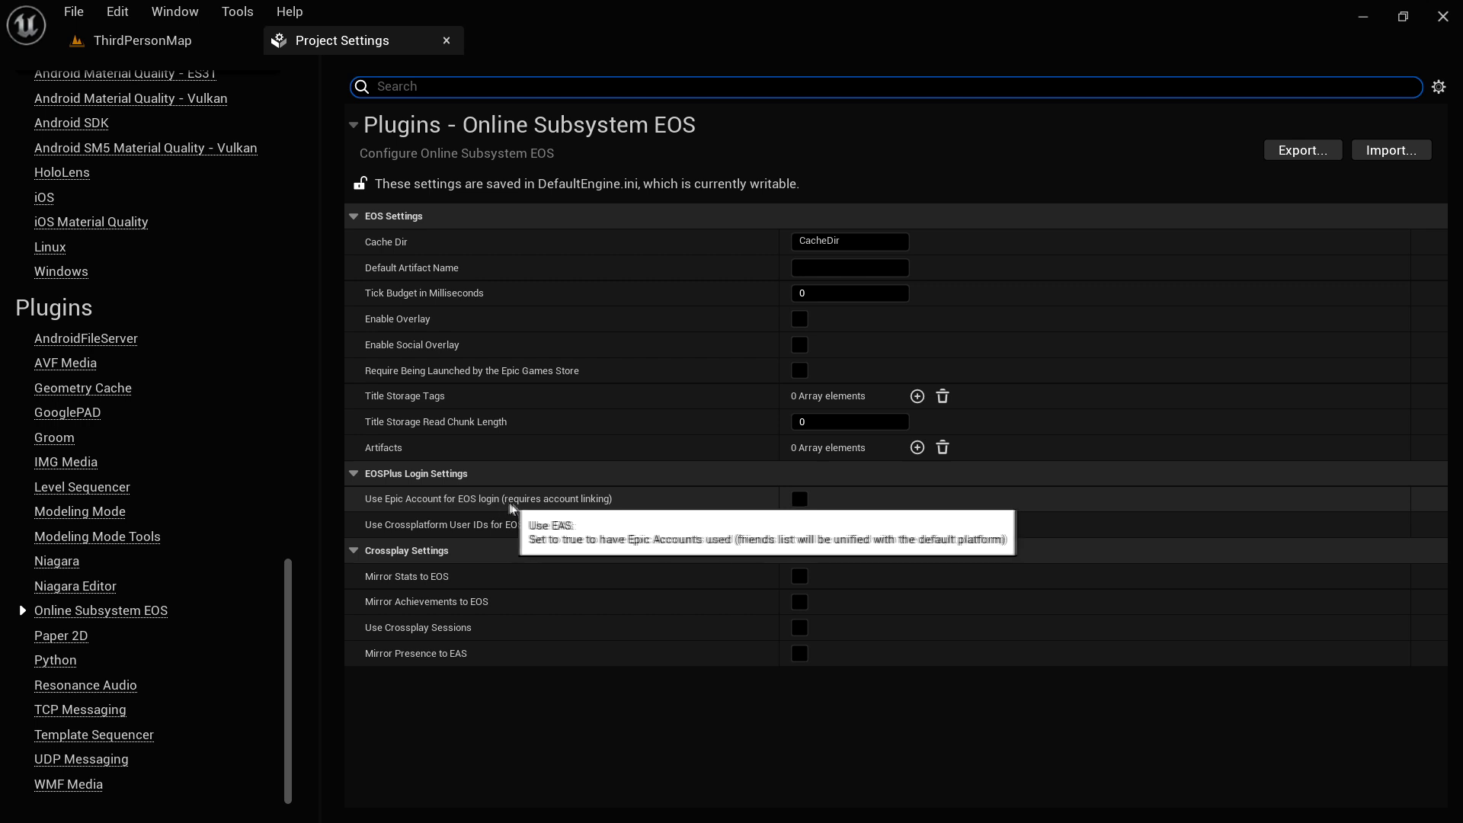
left_click(799, 499)
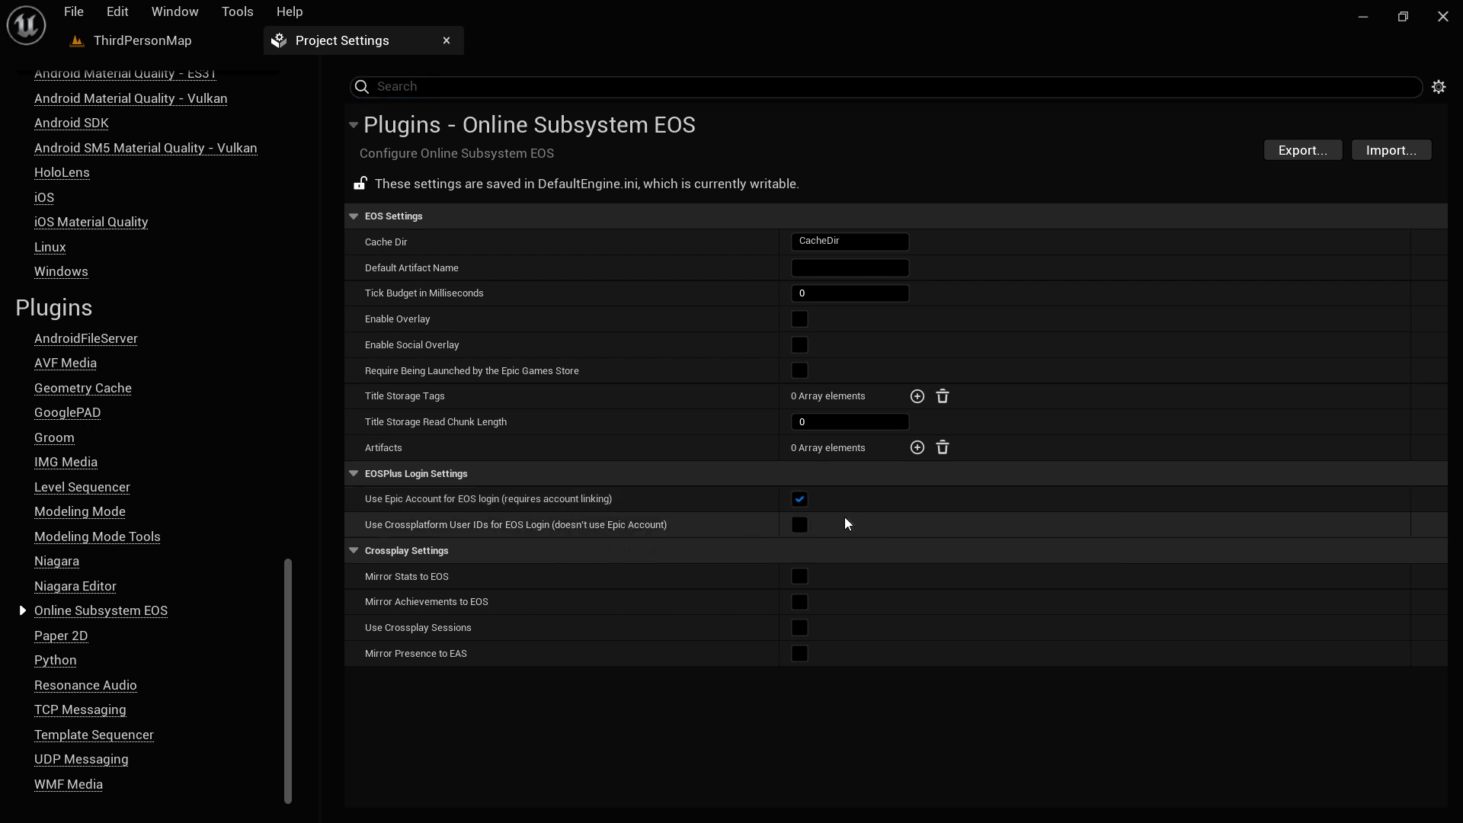
mouse_move(466, 533)
- Enable the stats, achievements, sessions and presence options in Crossplay Settings, plus Enable Overlay and Enable Social Overlay in EOS Settings
left_click(799, 576)
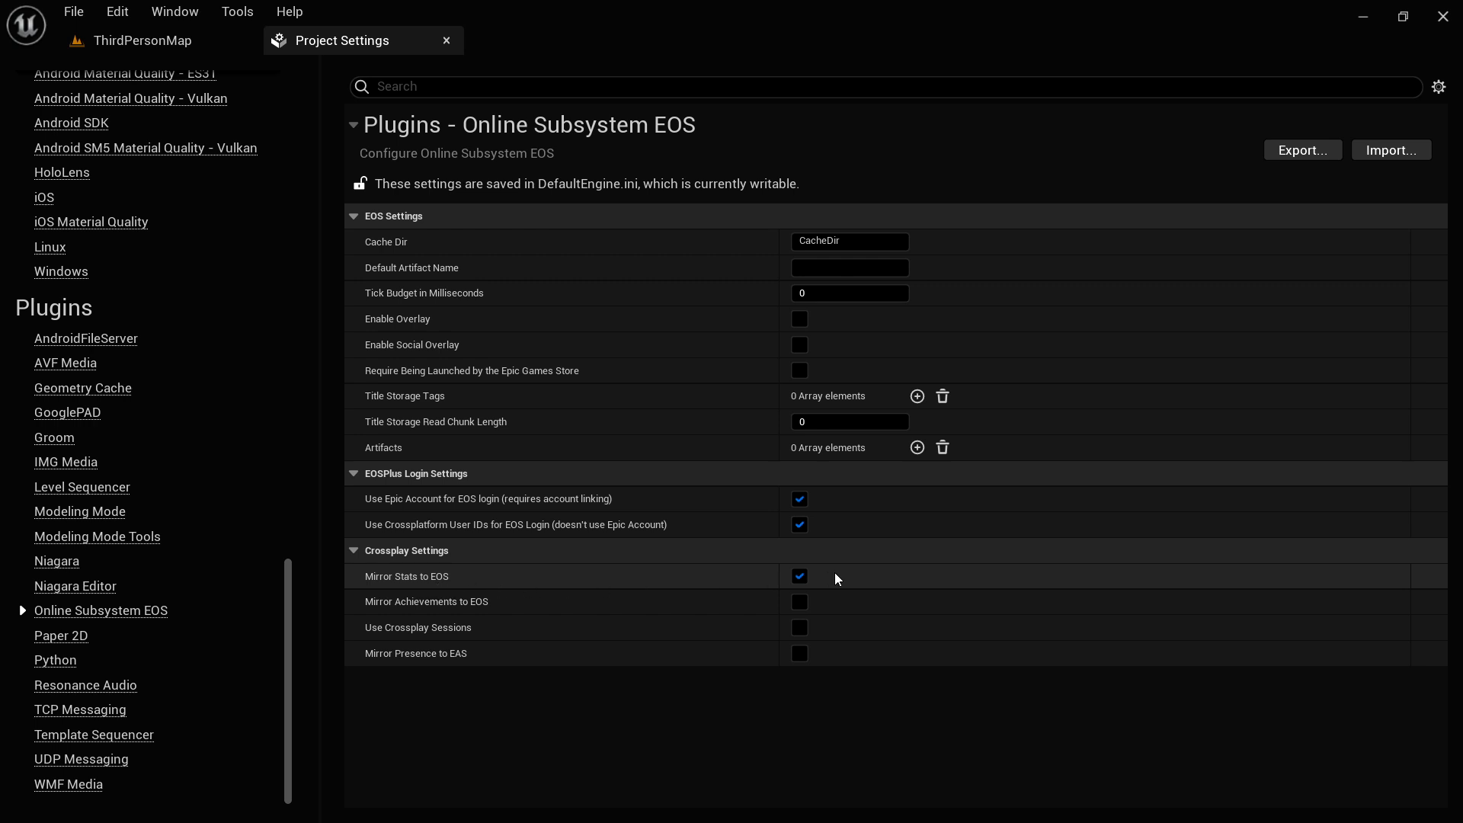
left_click(799, 603)
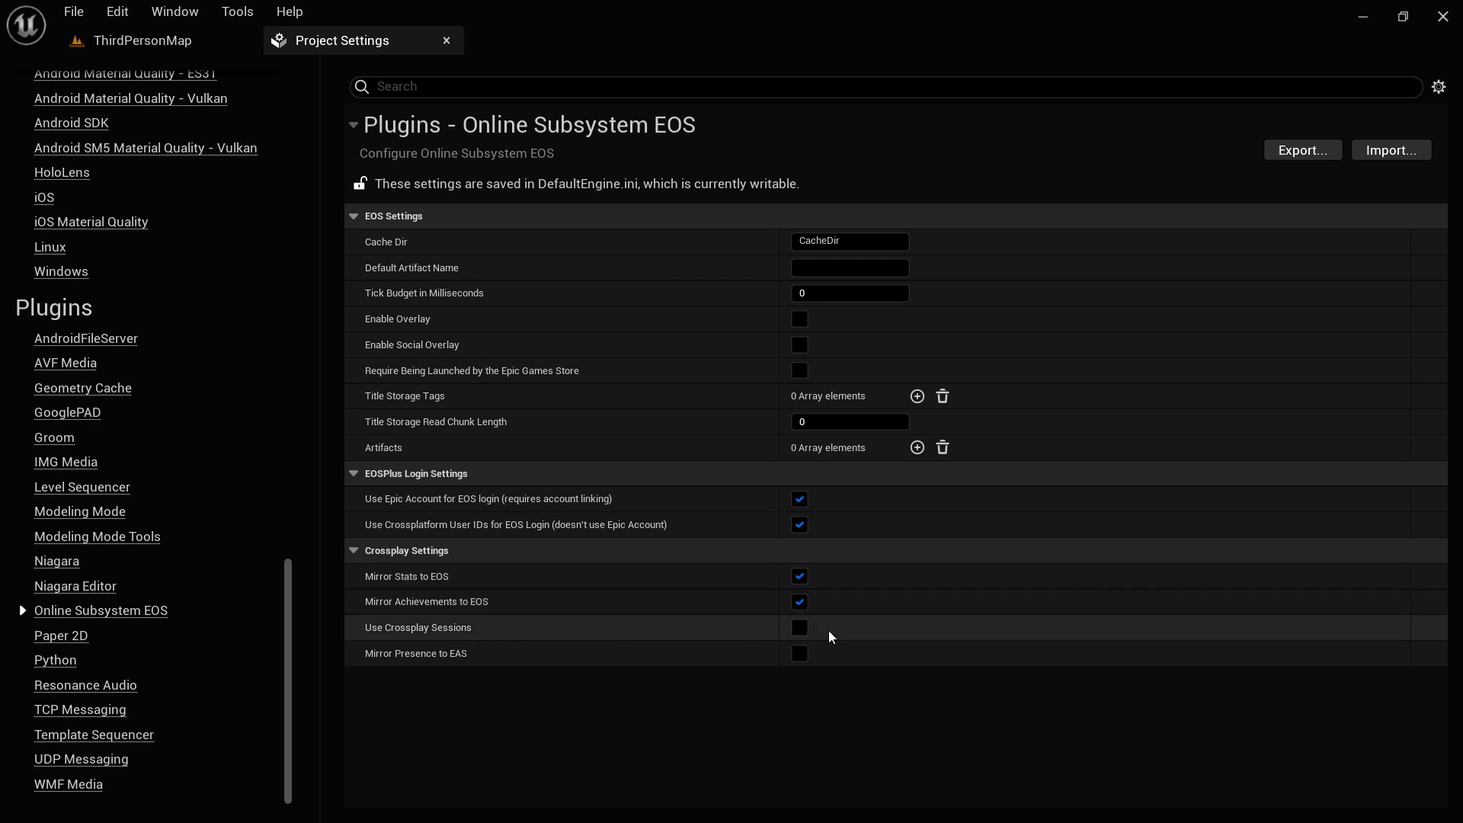
left_click(800, 628)
left_click(799, 655)
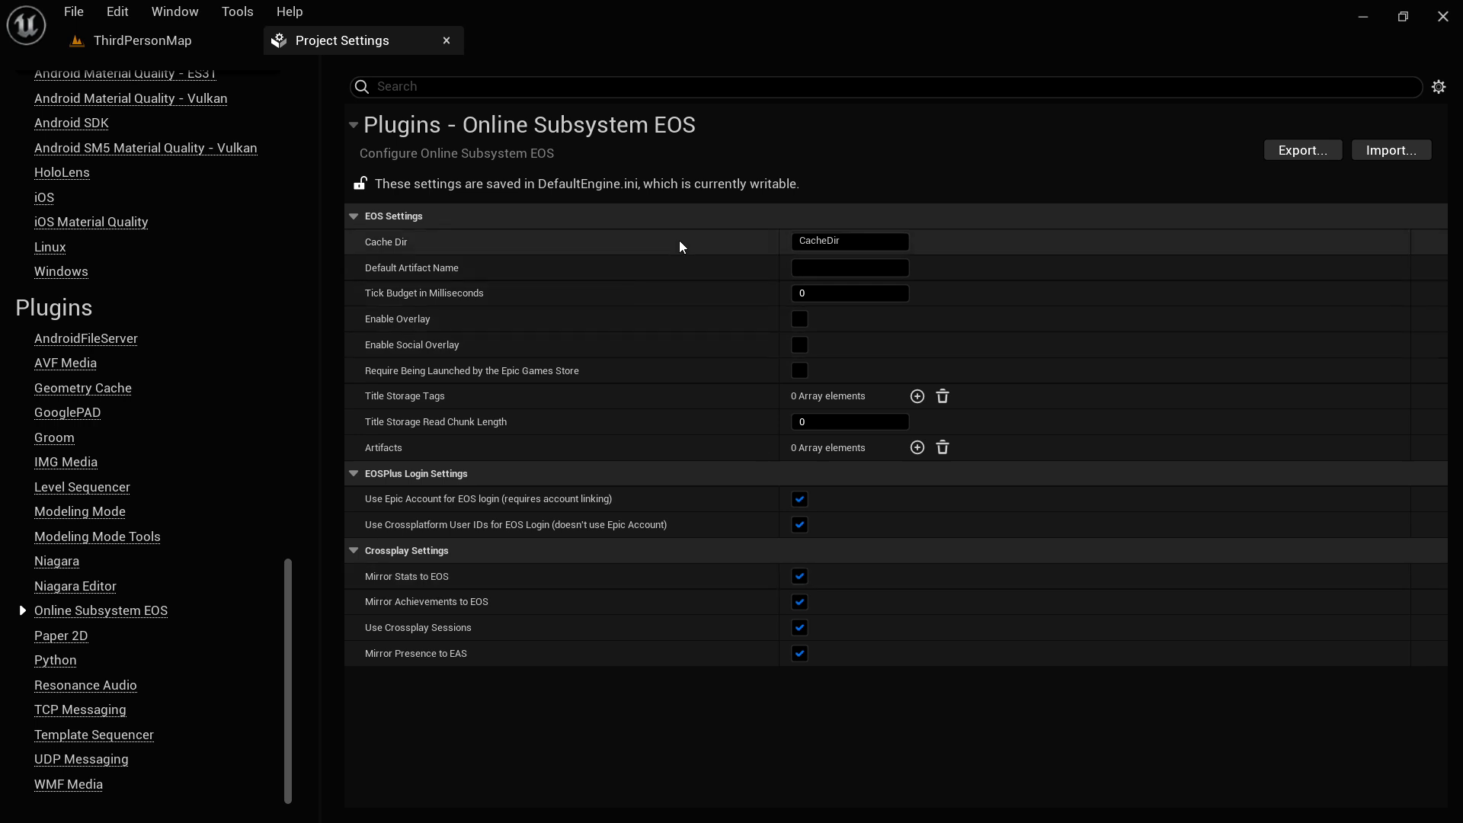
left_click(798, 320)
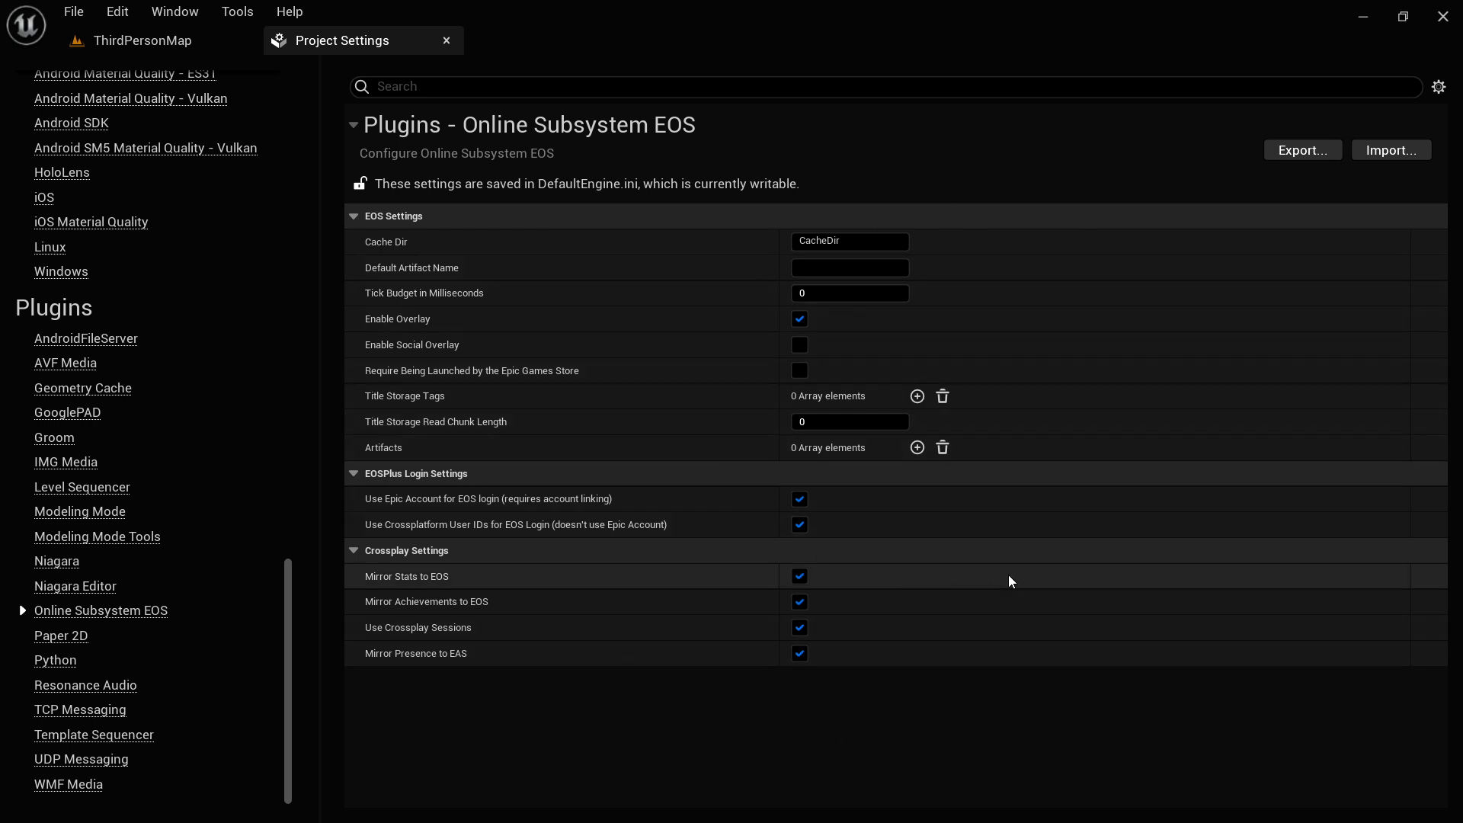
left_click(800, 345)
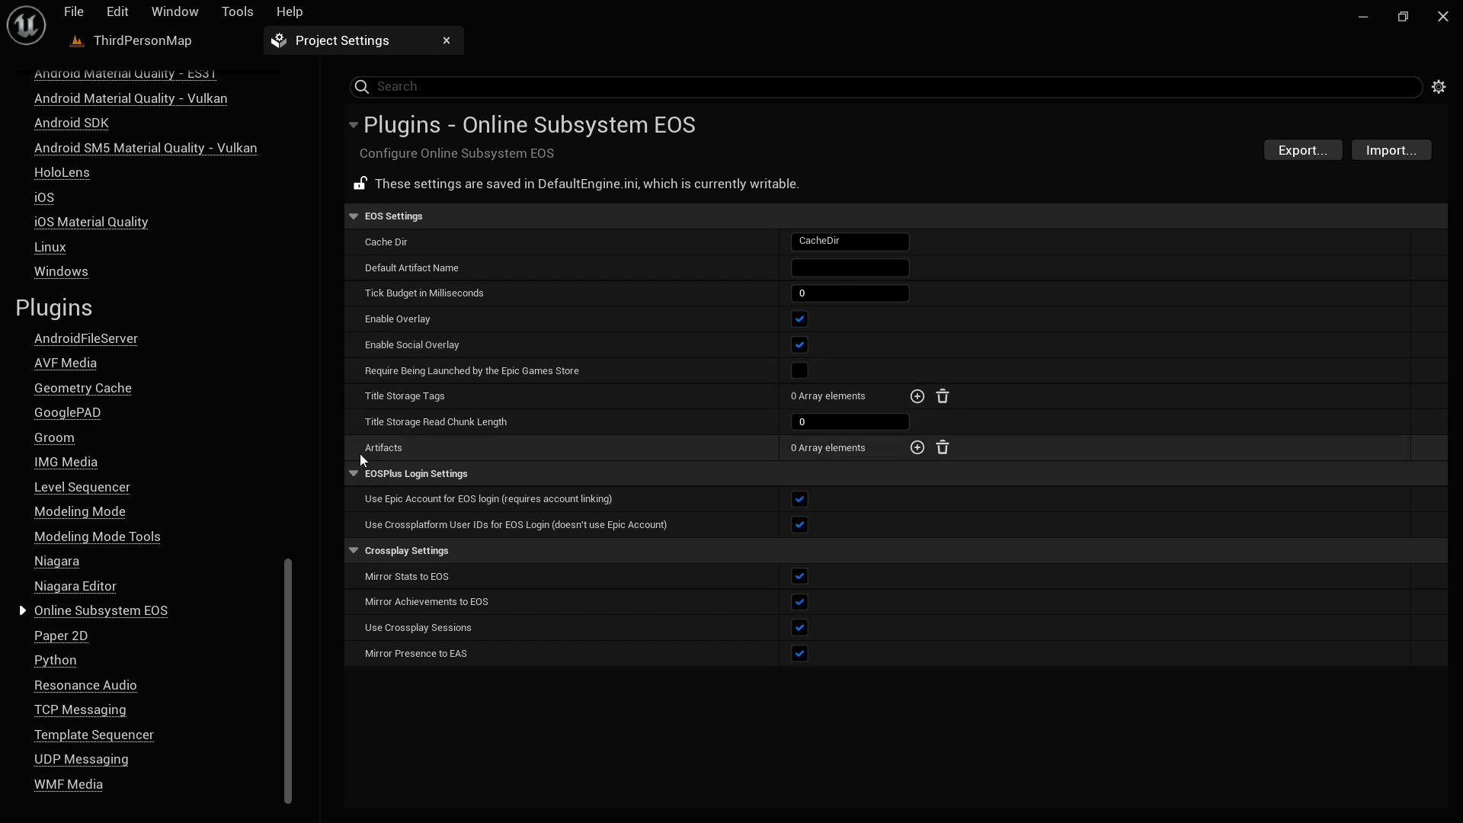
- Add an element to the Artifacts array, expand it and set its Artifact Name to EOS Product
left_click(918, 447)
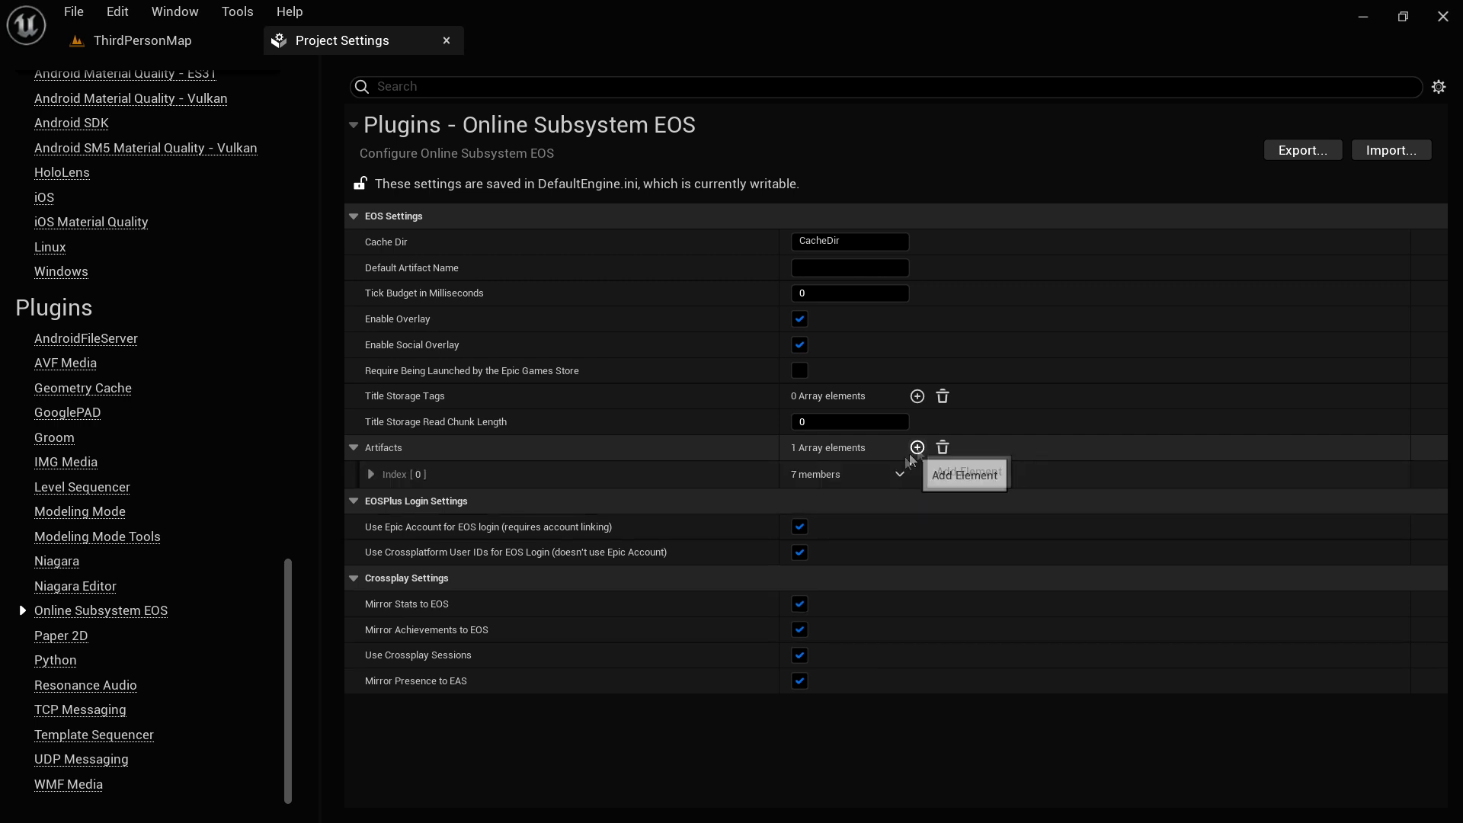
left_click(371, 474)
scroll(983, 487, "down", 1)
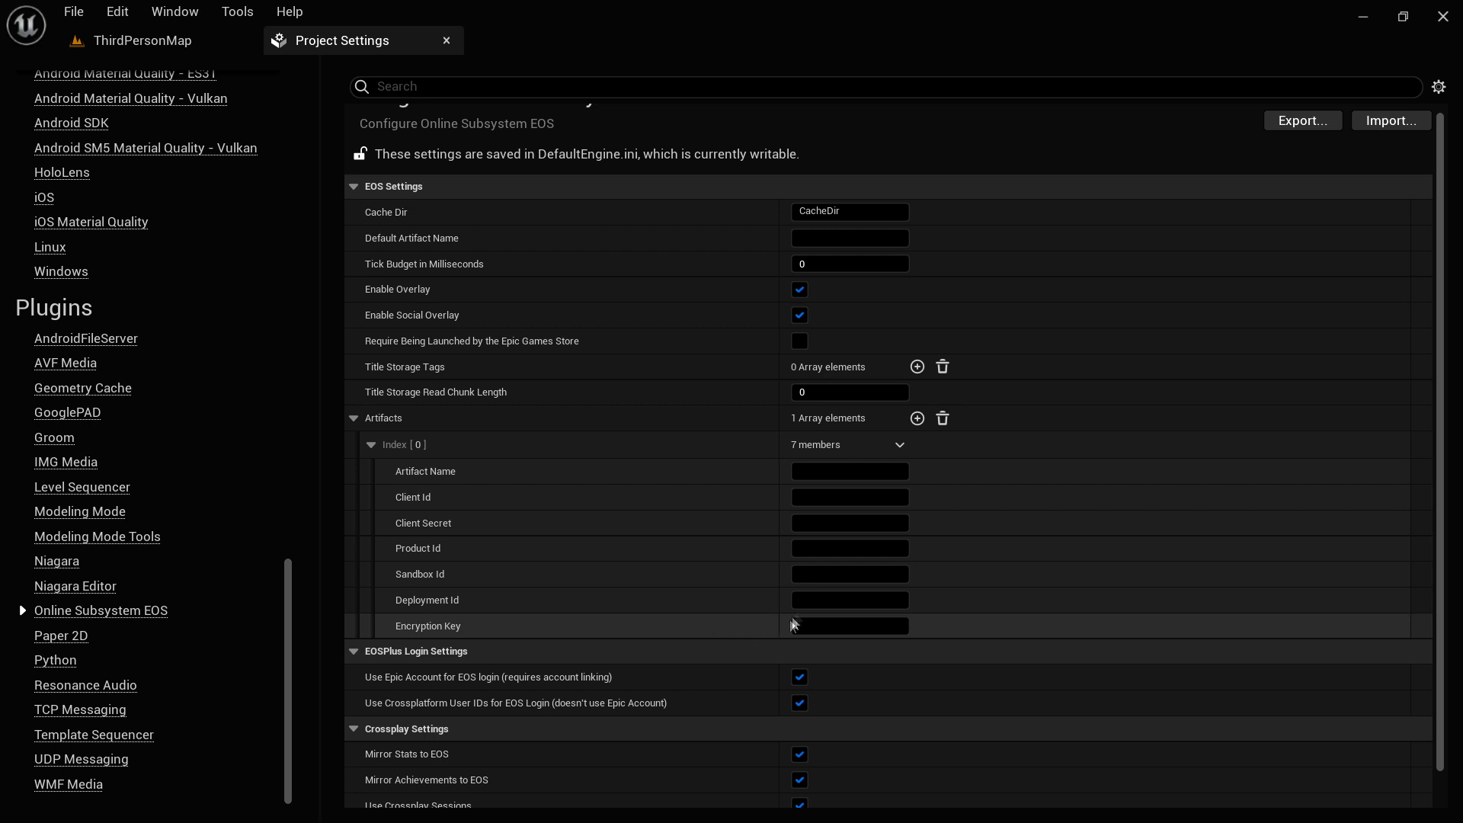
scroll(980, 578, "up", 1)
scroll(980, 578, "down", 1)
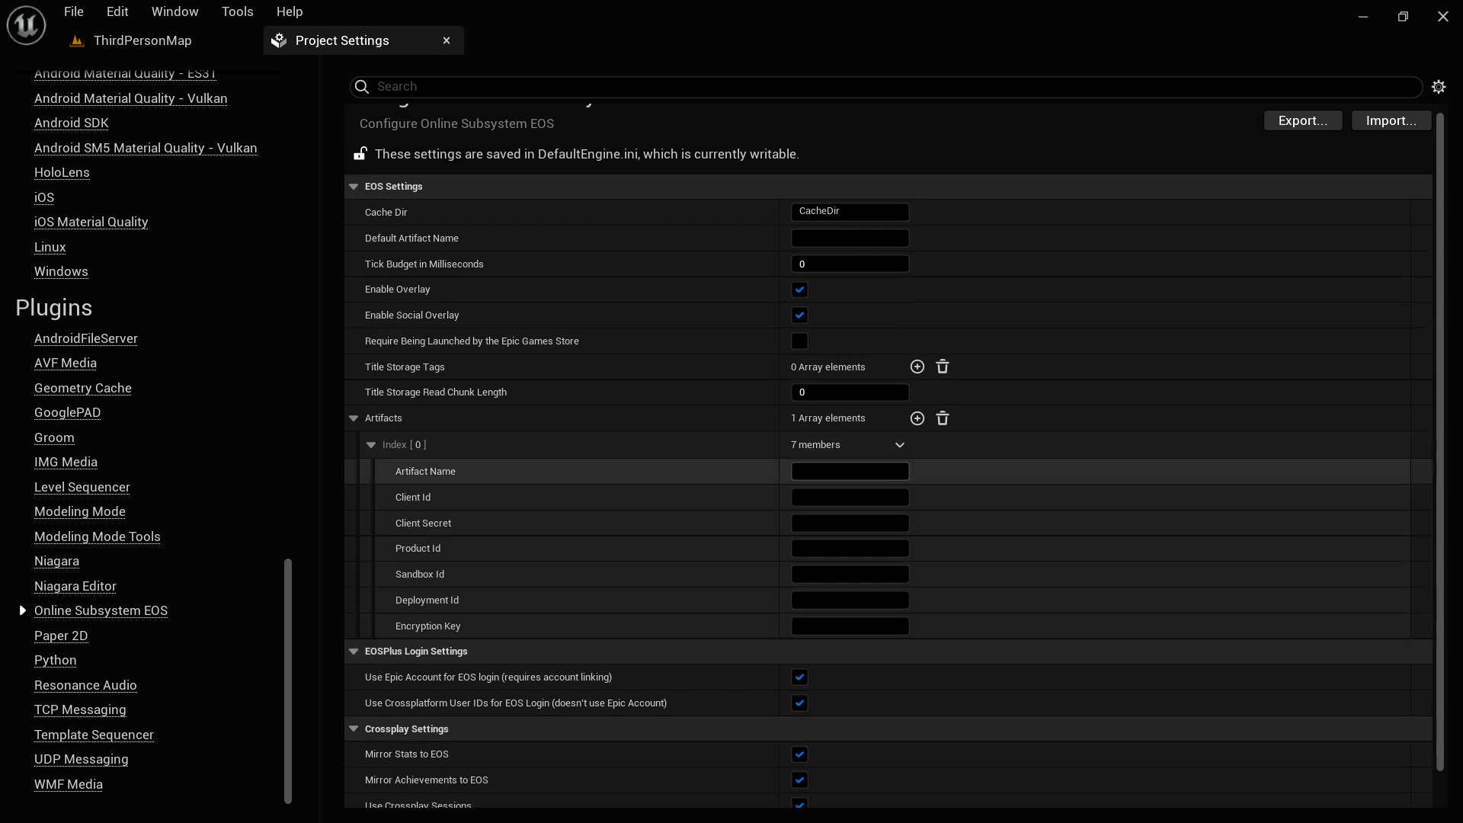
left_click(850, 471)
type("EOS Product")
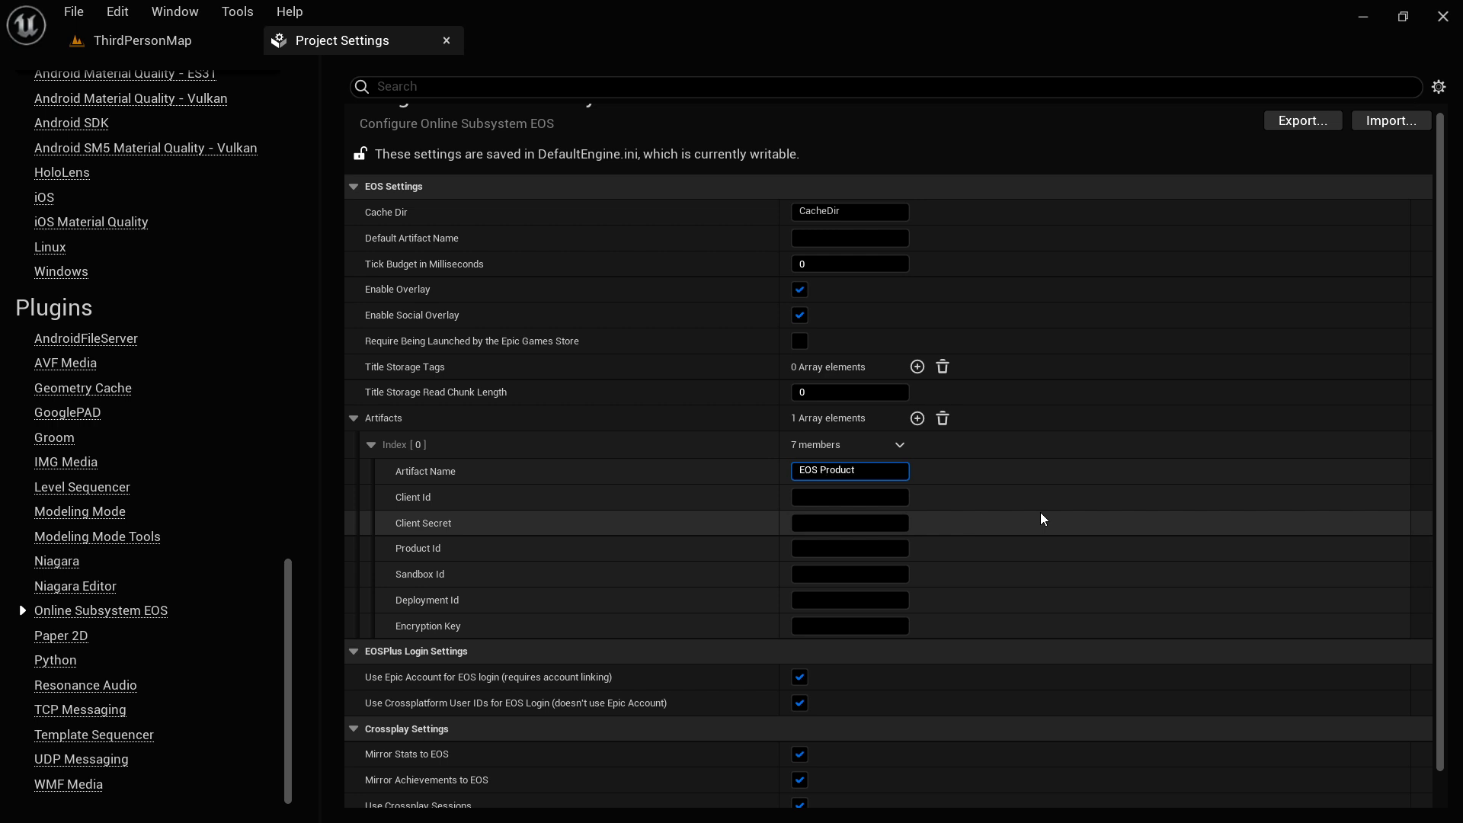
- Copy the artifact's name, EOS Product, into Default Artifact Name
left_click_drag(863, 472, 794, 475)
key("ctrl+c")
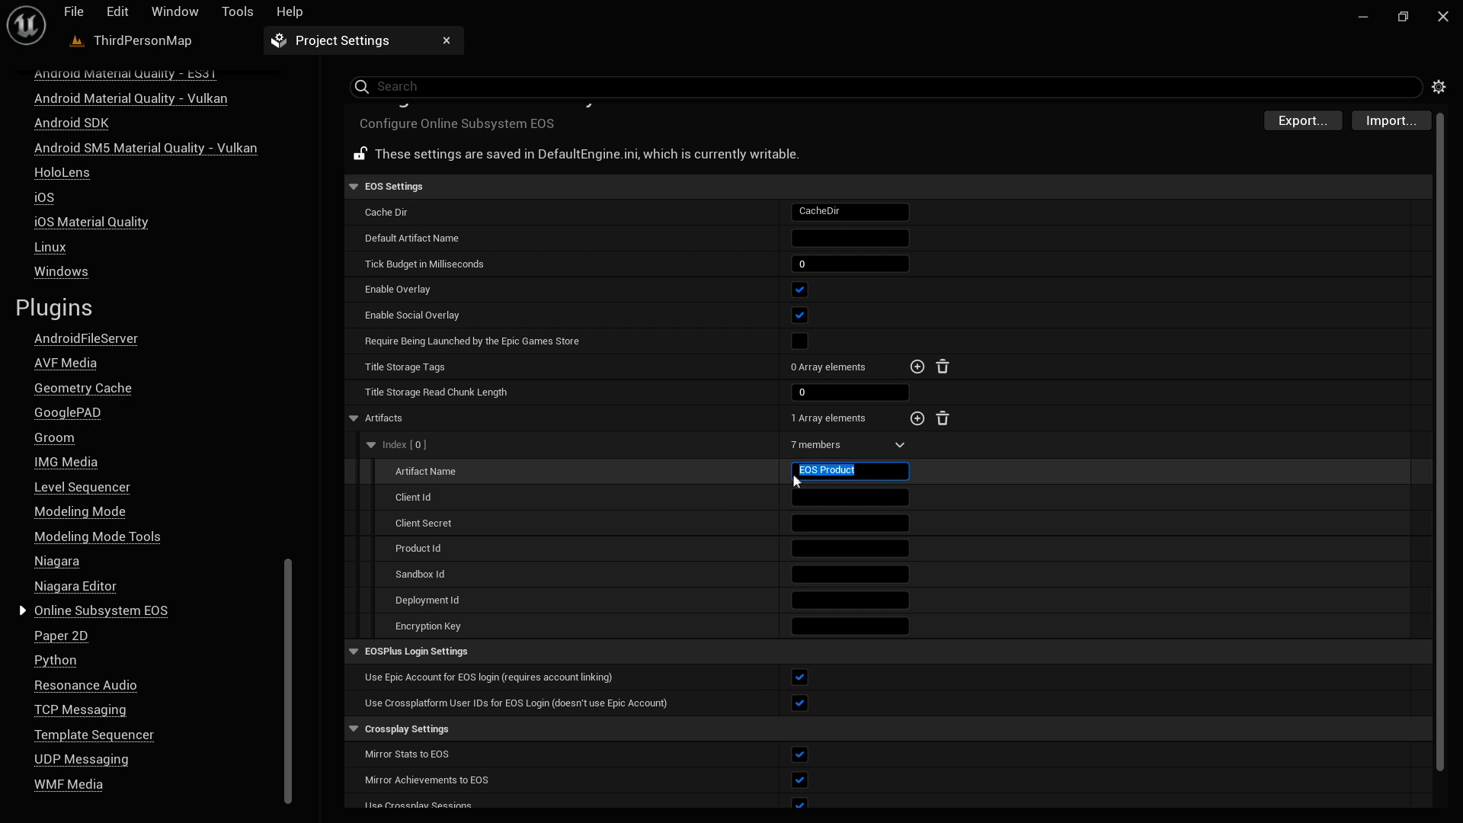
mouse_move(430, 245)
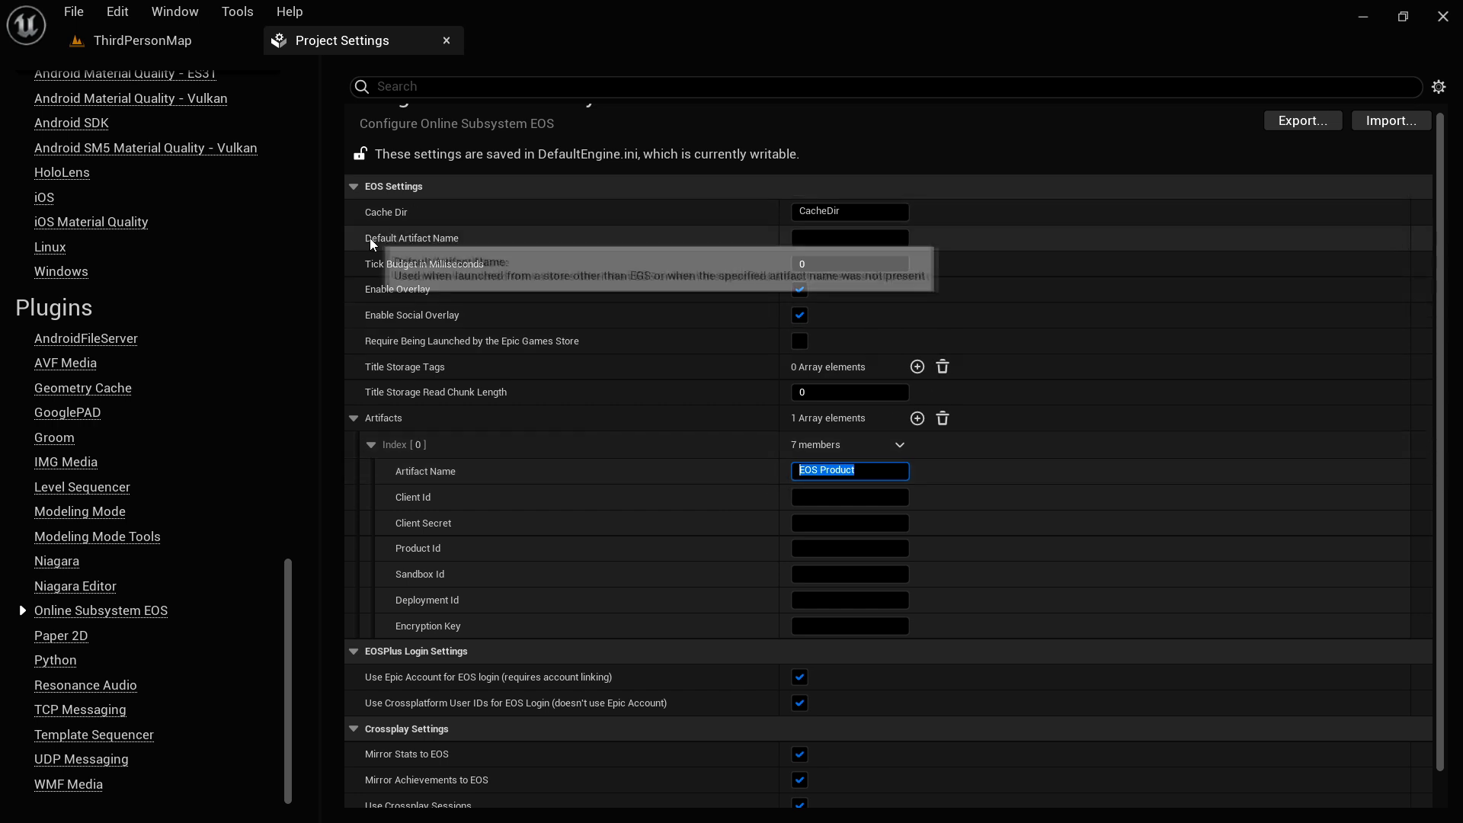
left_click(876, 238)
key("ctrl+v")
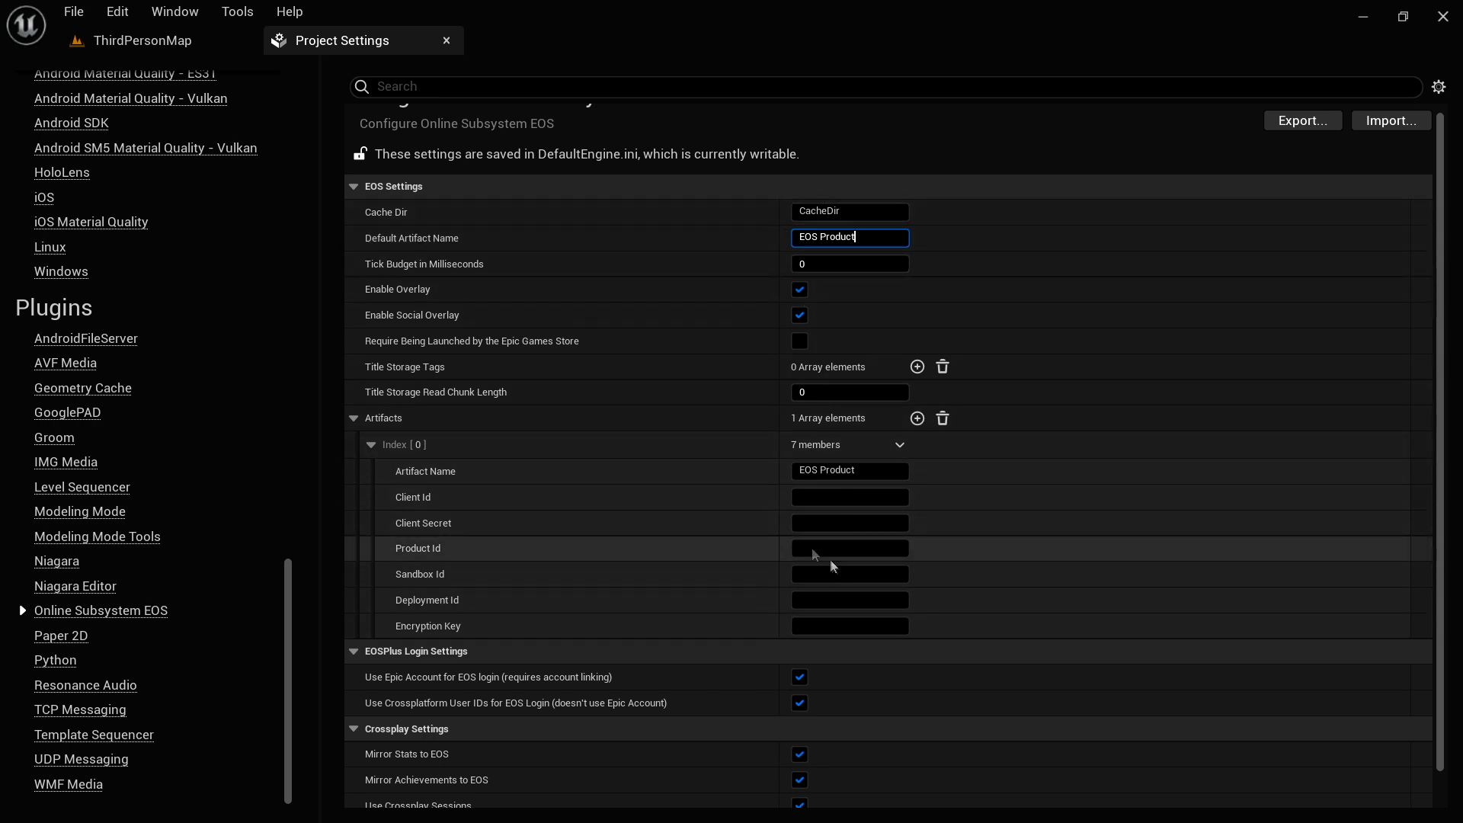
- Switch to the Epic developer portal in Chrome and open the SDK Credentials section of the product's settings
left_click(846, 497)
key("alt+Tab")
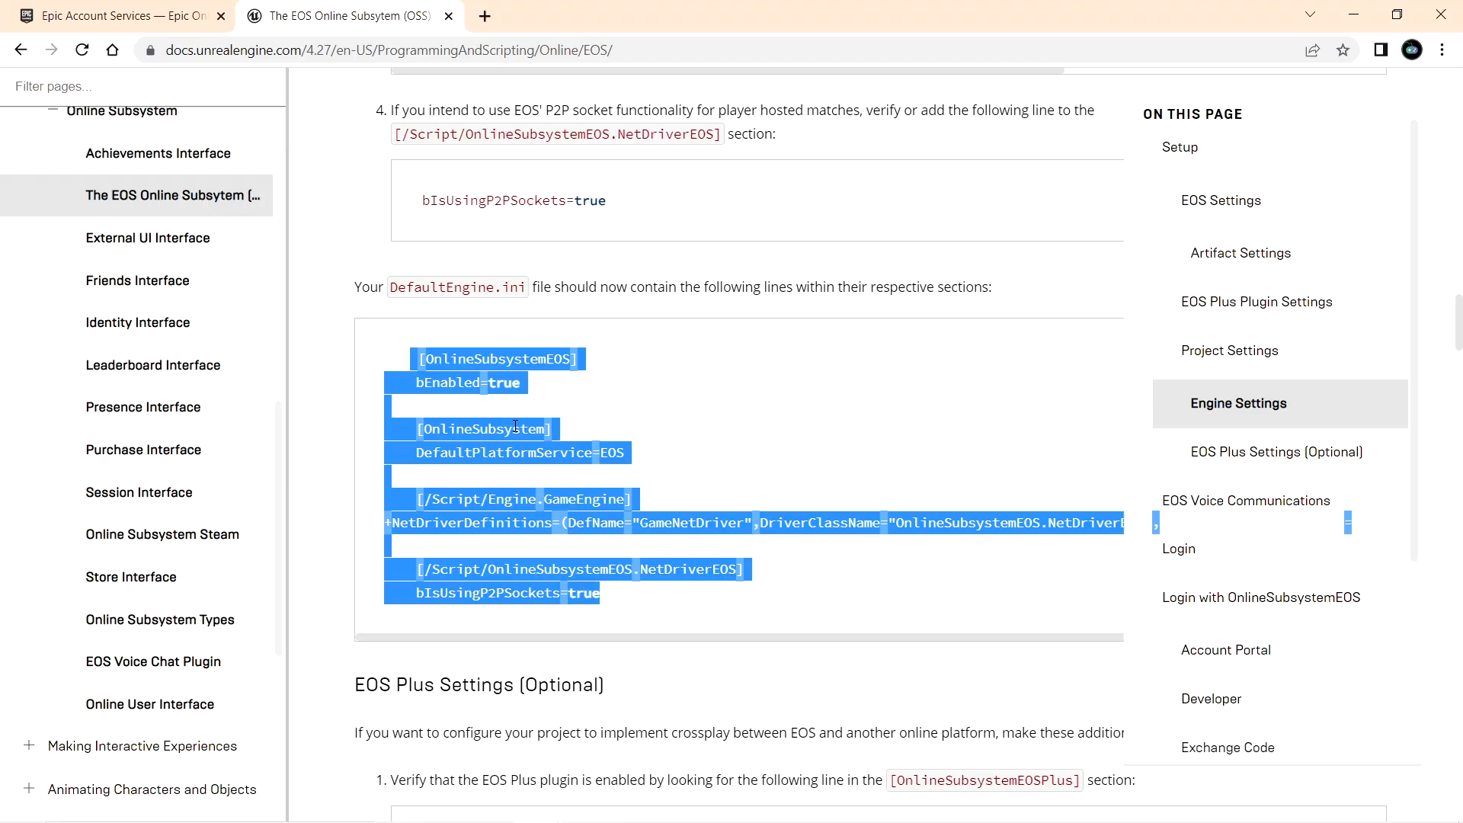
left_click(195, 11)
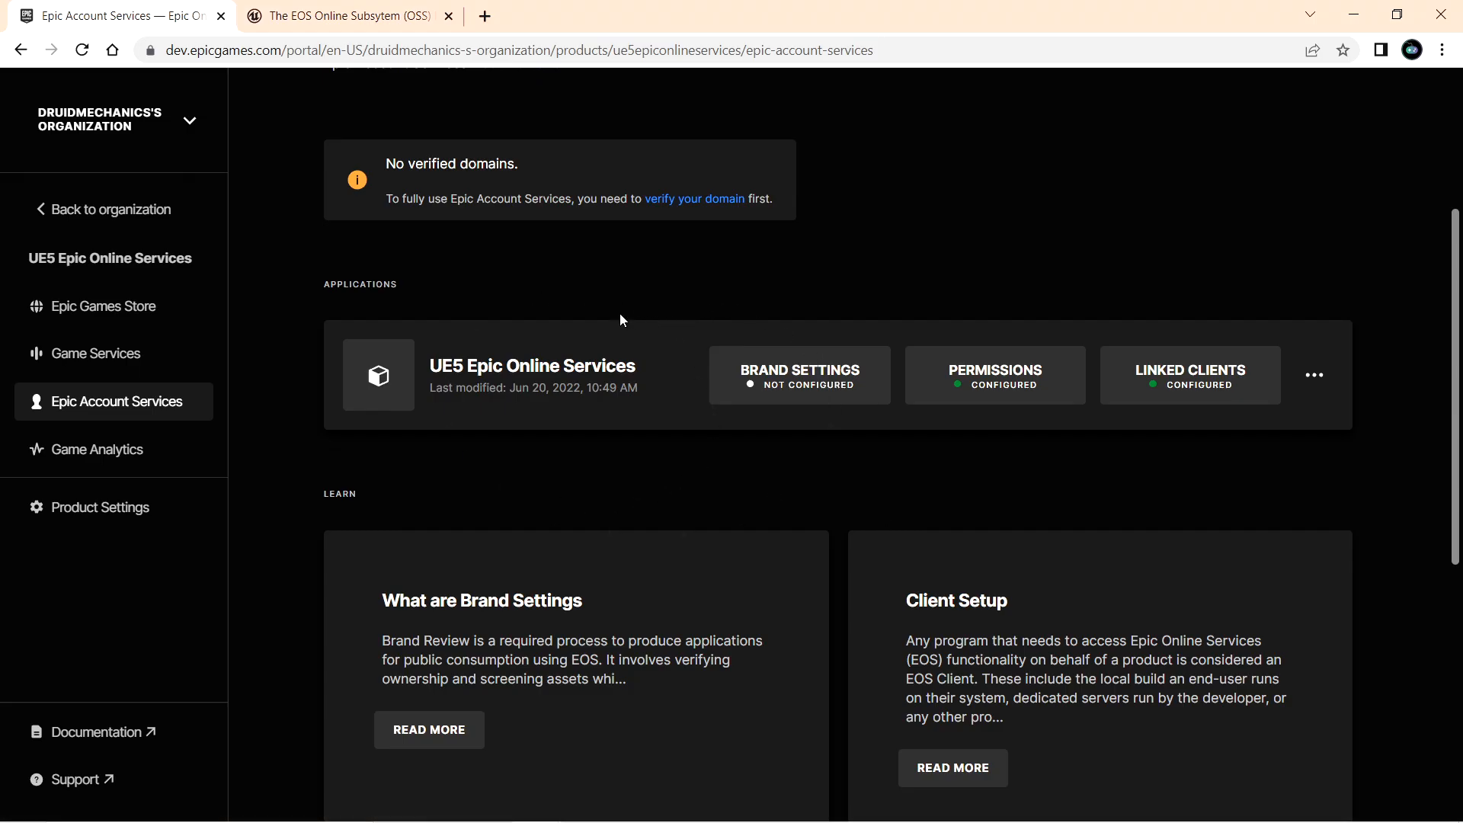
left_click(111, 511)
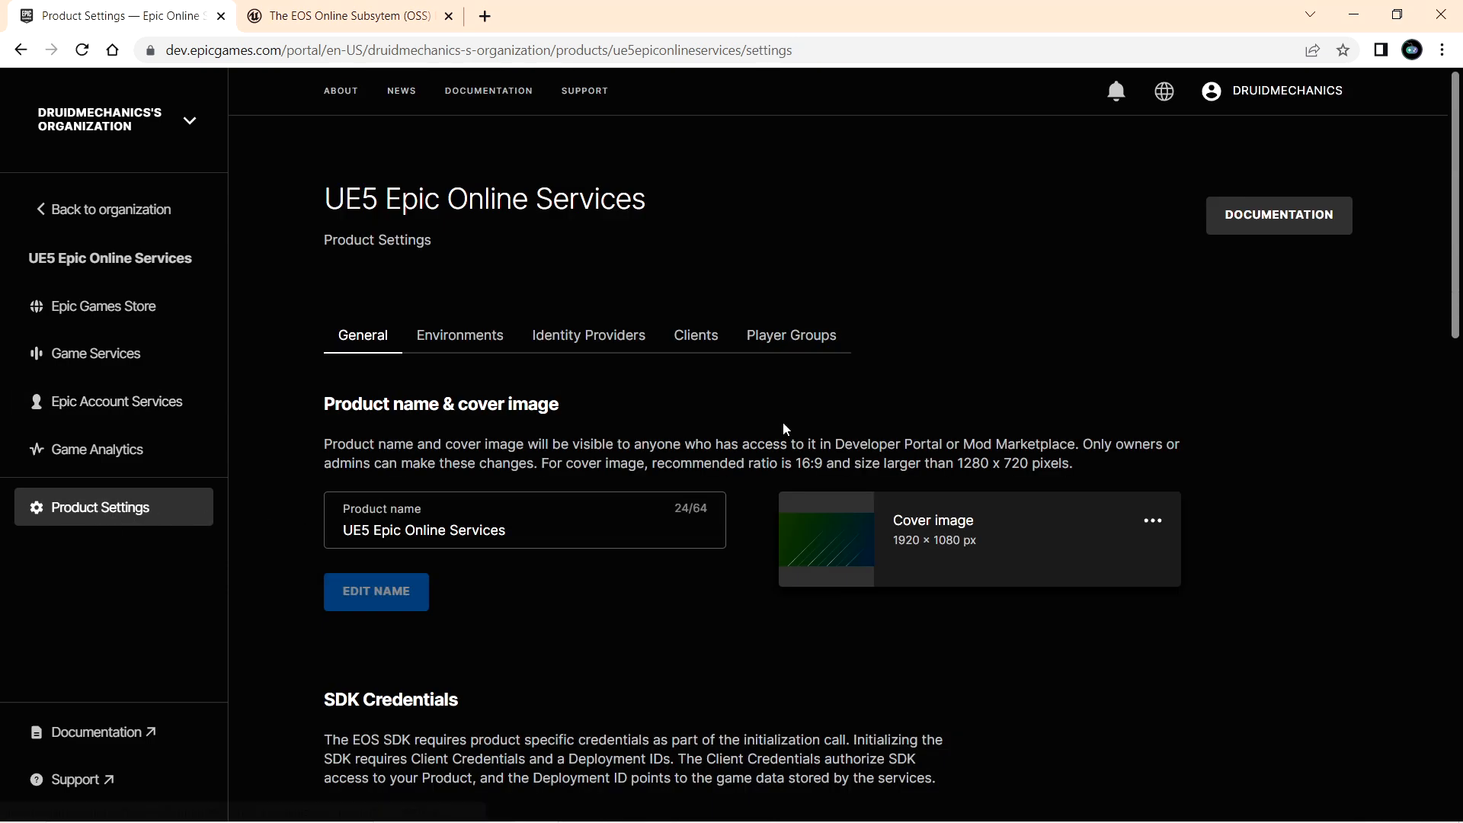
scroll(1060, 373, "down", 7)
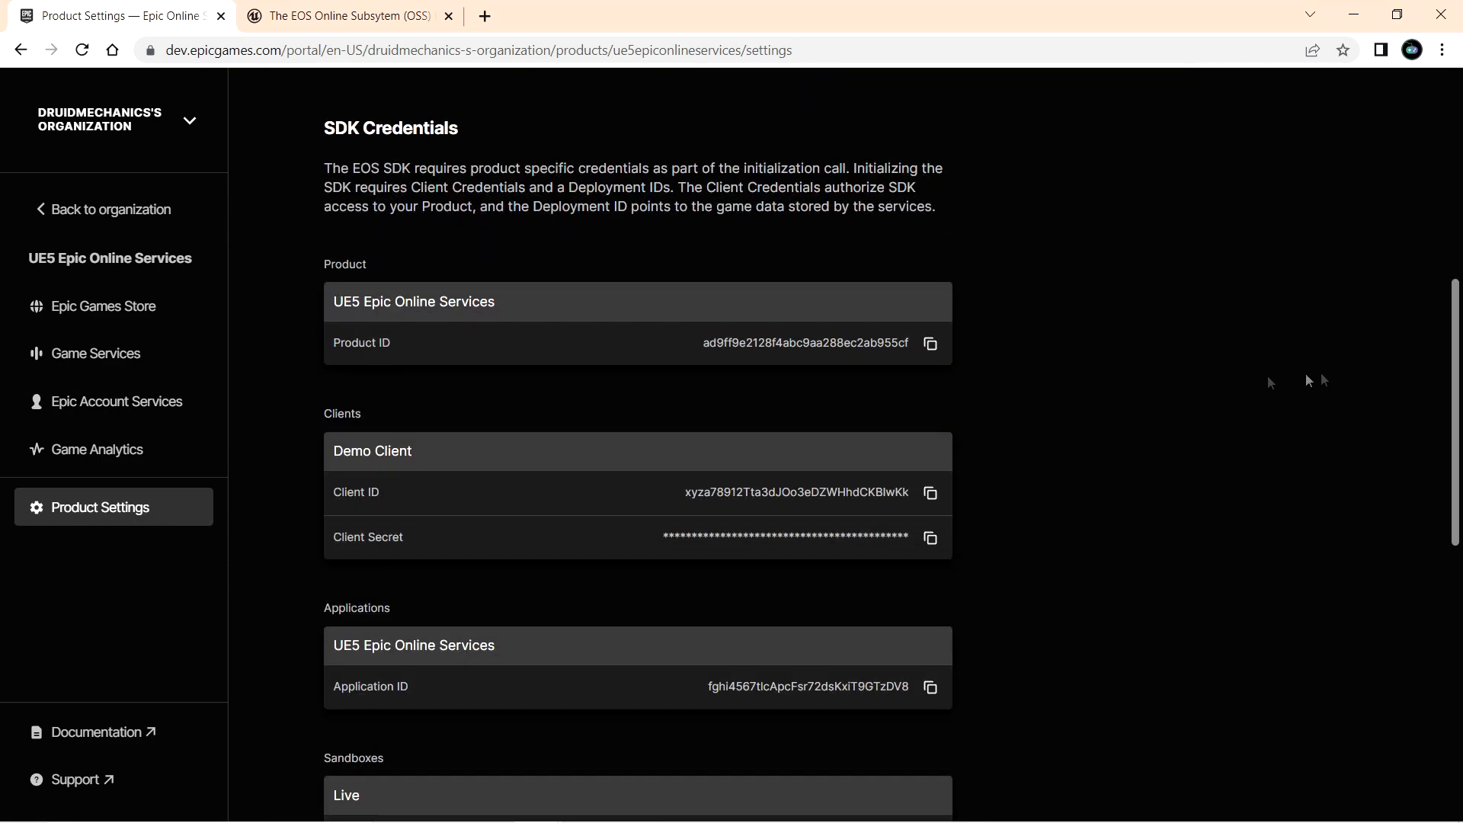
left_click_drag(1461, 376, 1460, 419)
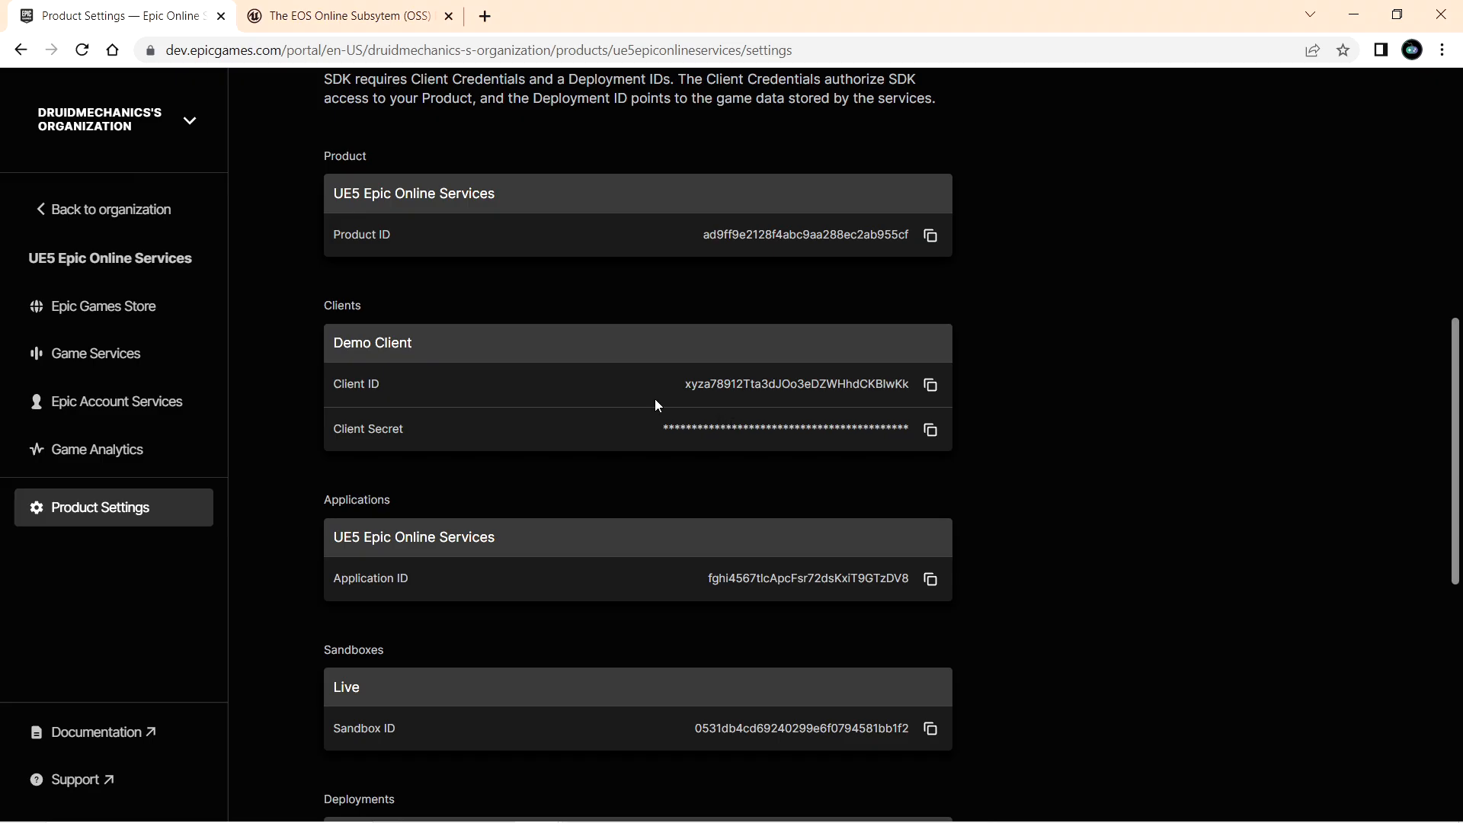
- Copy the Demo Client's Client ID from the portal and paste it into the artifact's Client Id in Unreal Editor
left_click(930, 385)
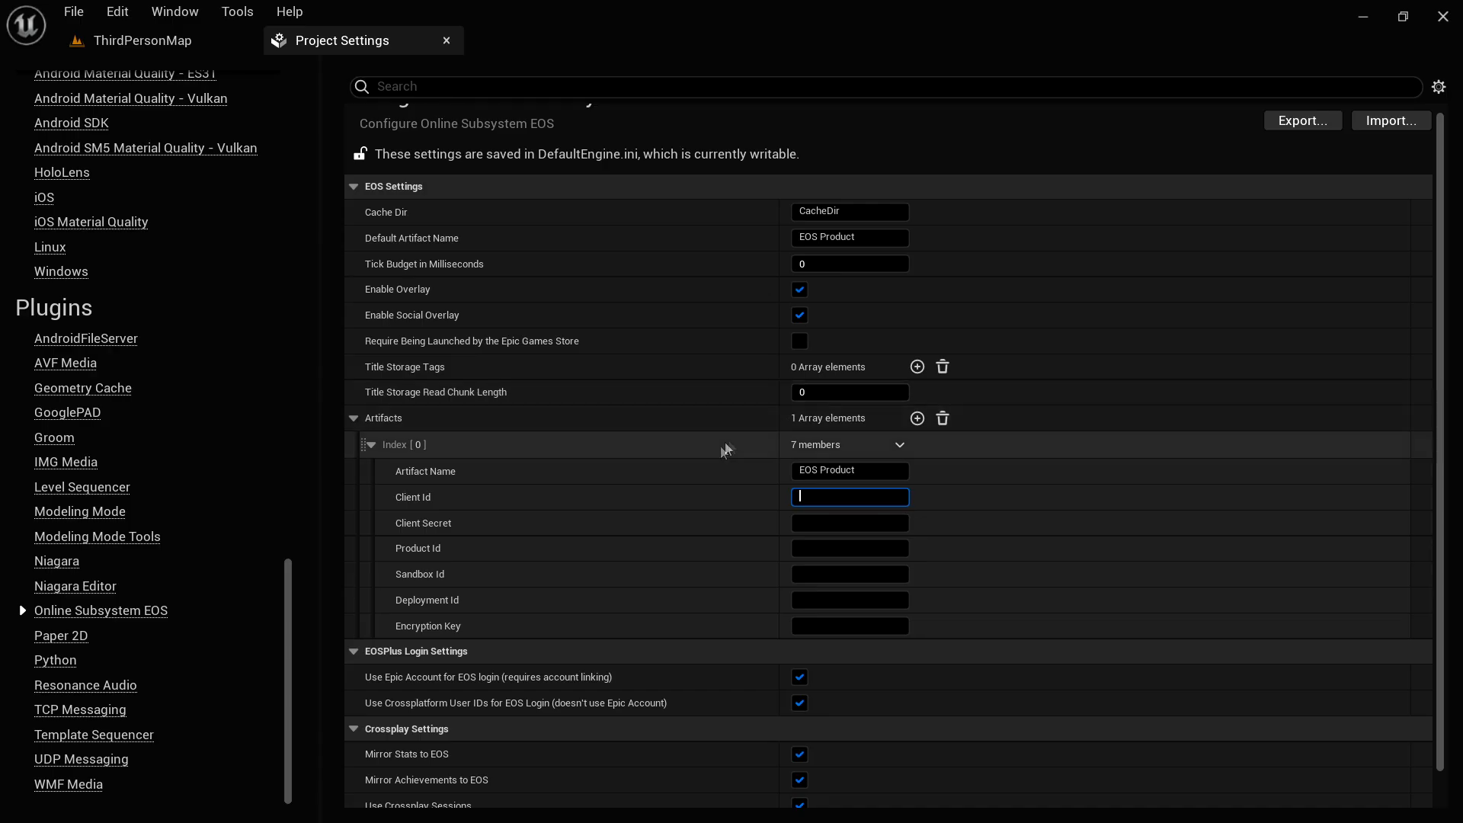
left_click(838, 496)
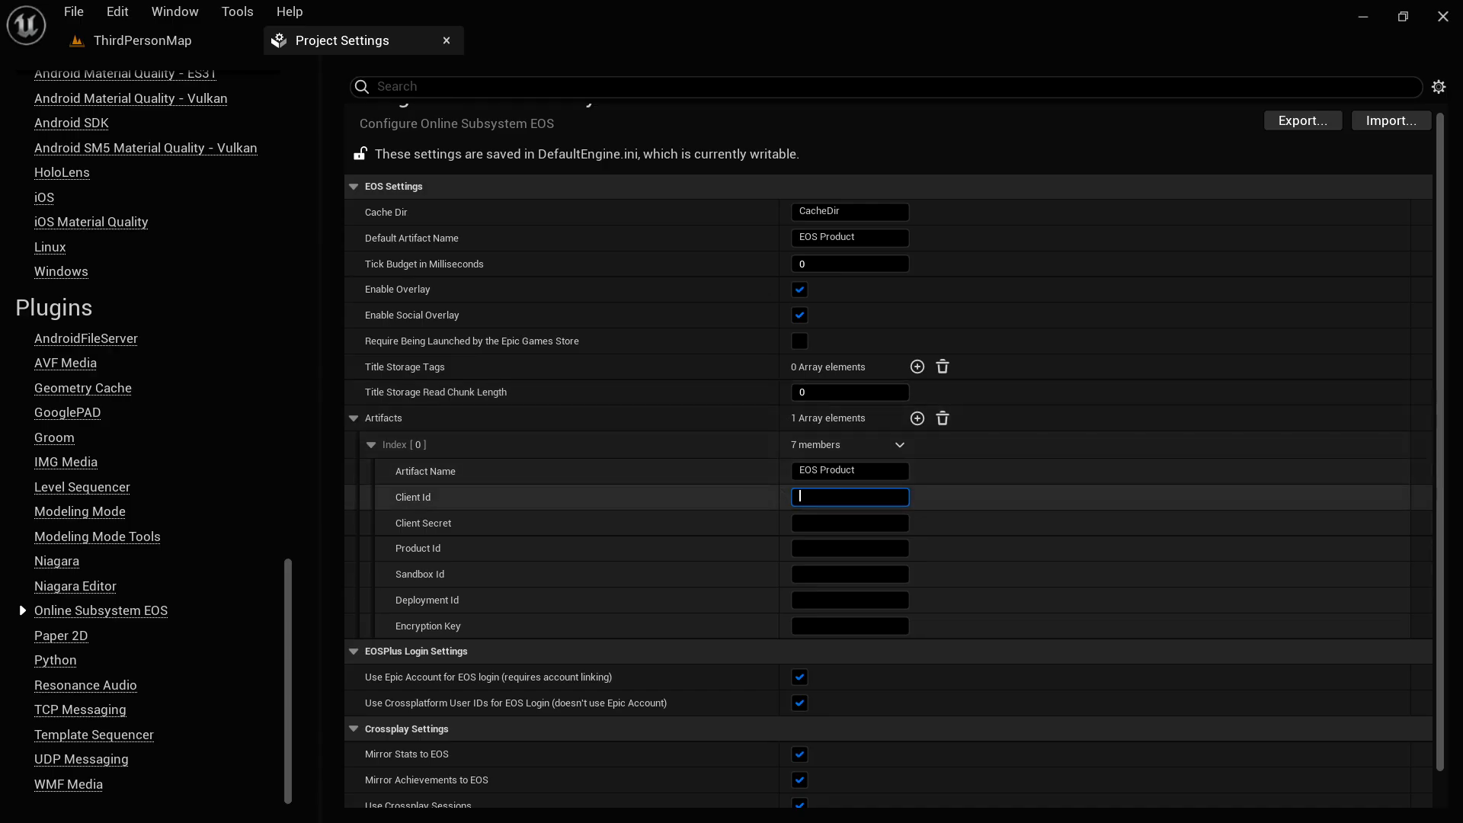
right_click(840, 496)
left_click(907, 597)
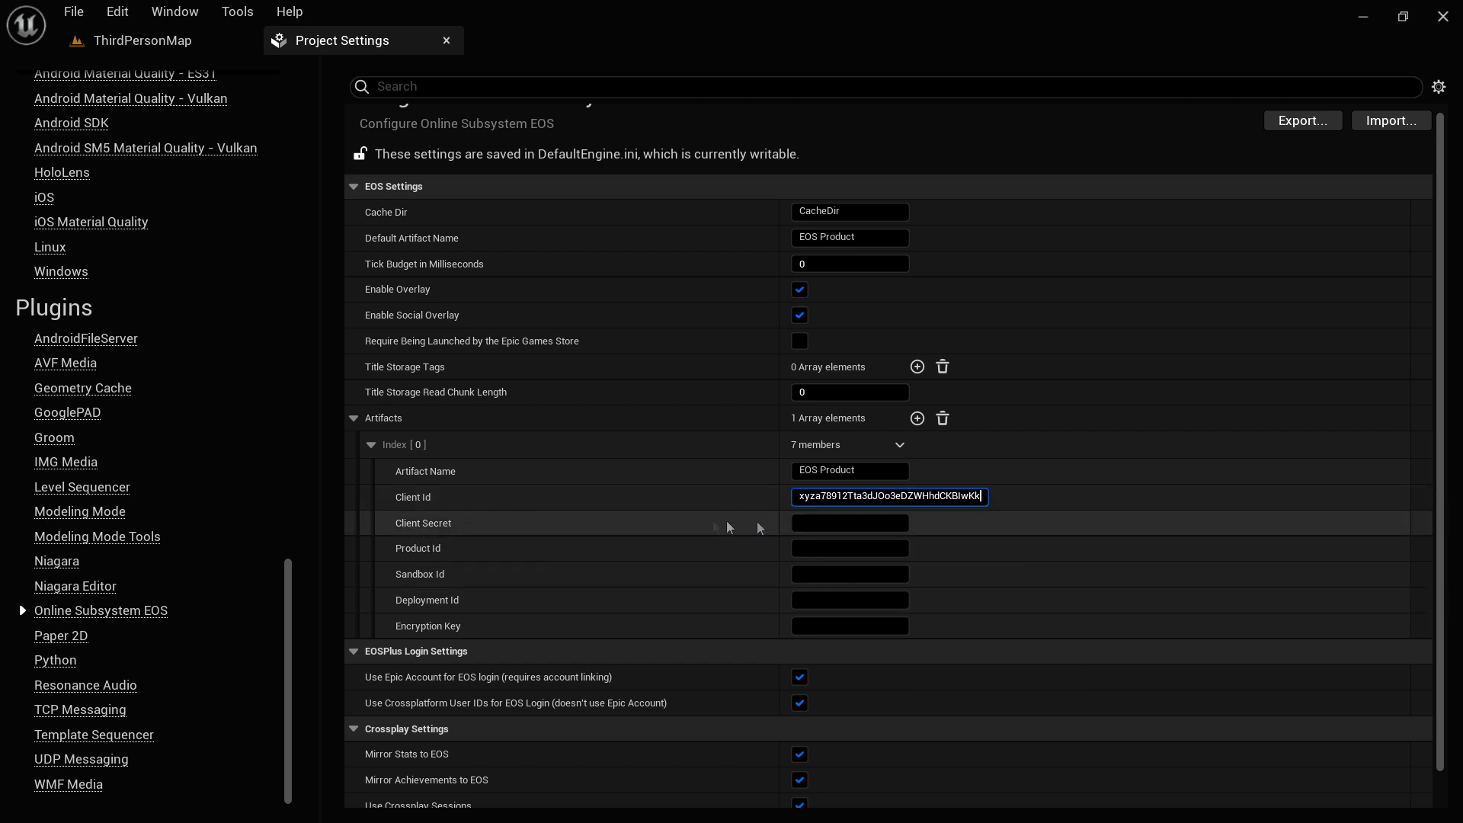
- Copy the Demo Client's client secret from the portal in Chrome and paste it into the artifact's Client Secret in Unreal Editor
key("alt+Tab")
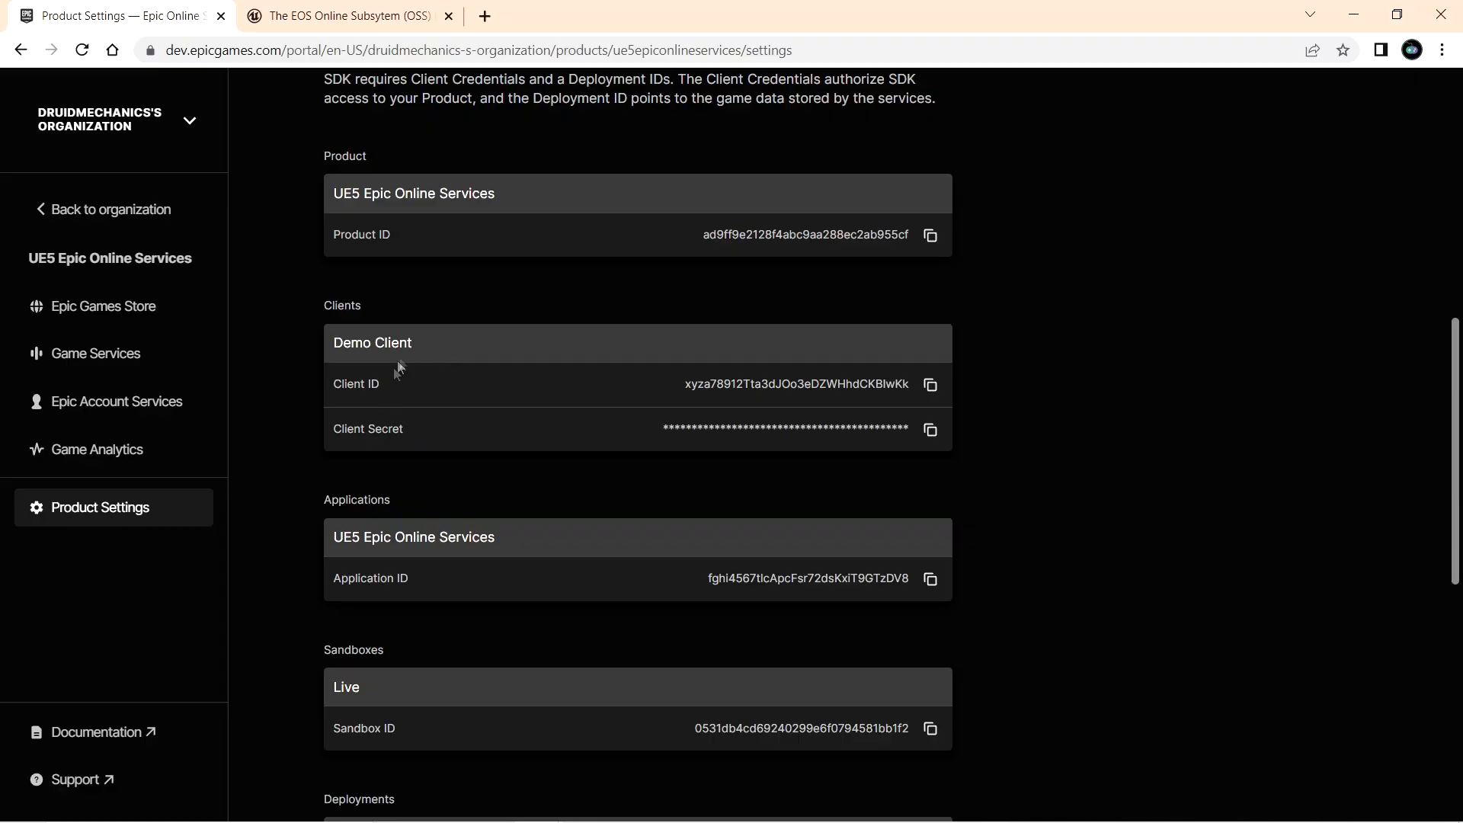
left_click_drag(417, 346, 335, 345)
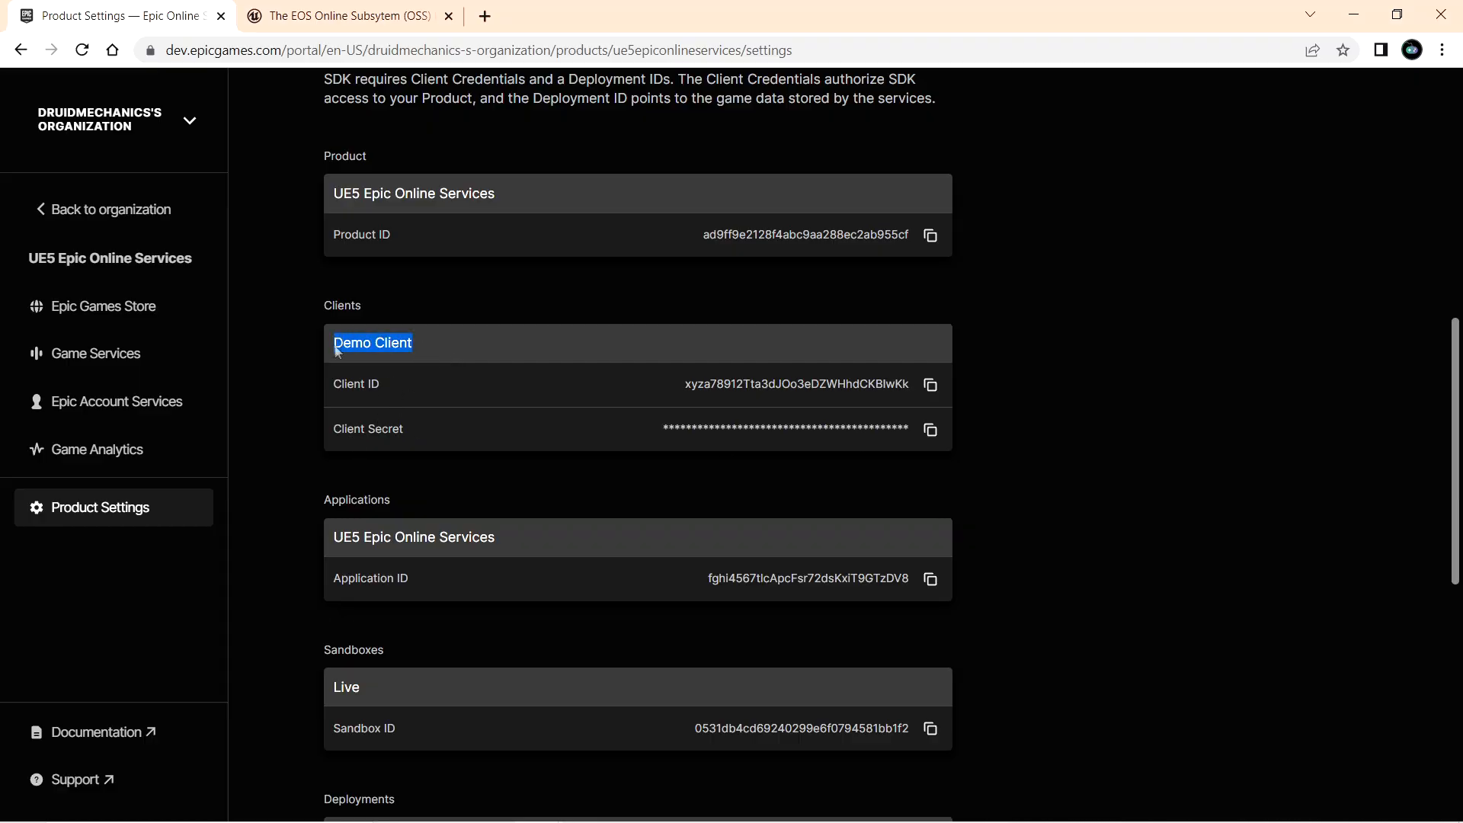
left_click(470, 352)
left_click_drag(428, 340, 325, 343)
left_click(417, 341)
left_click_drag(433, 343, 330, 340)
left_click(488, 349)
left_click(930, 430)
key("alt+Tab")
left_click(850, 523)
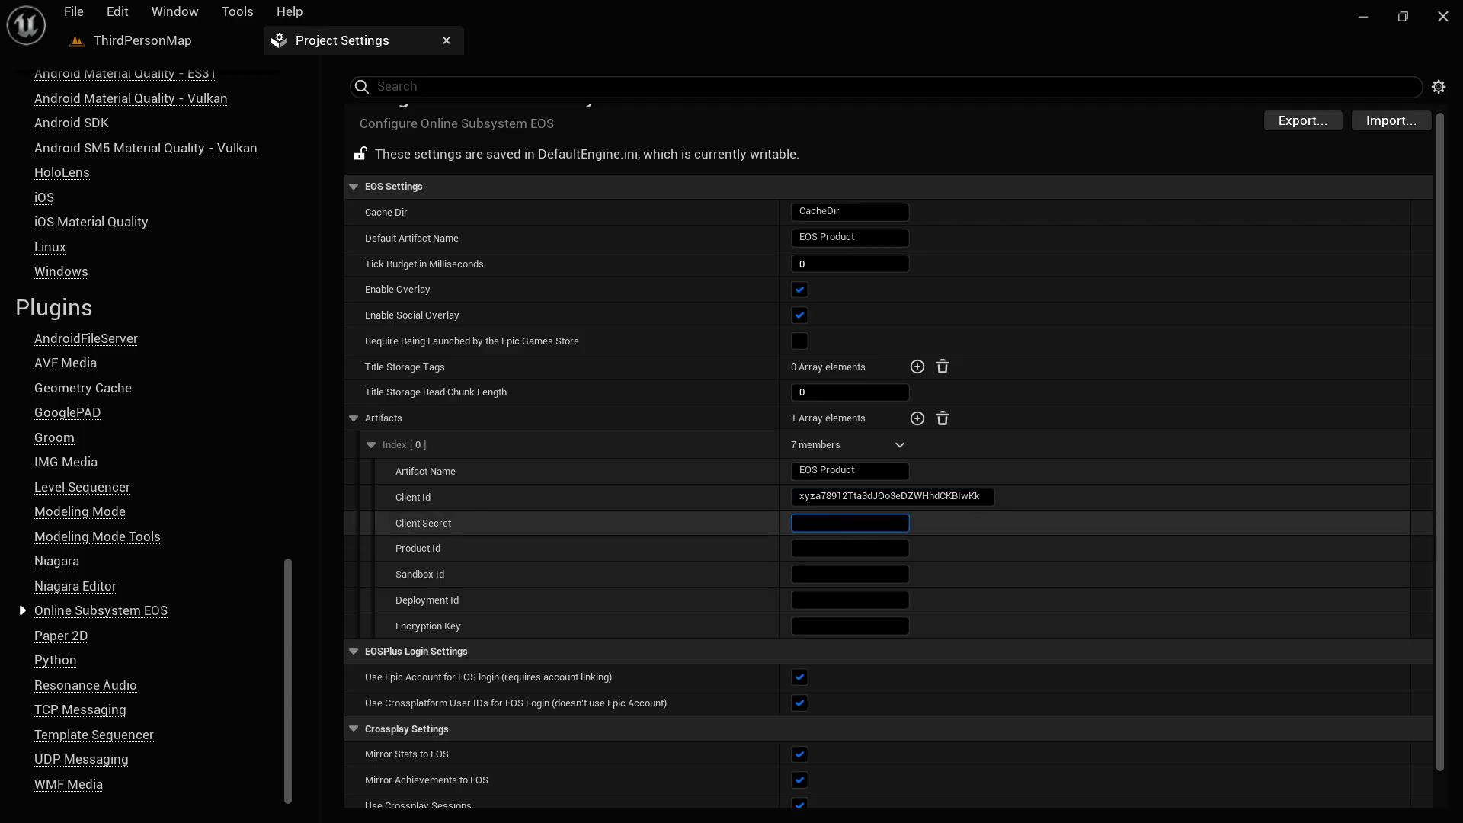
right_click(839, 526)
left_click(911, 628)
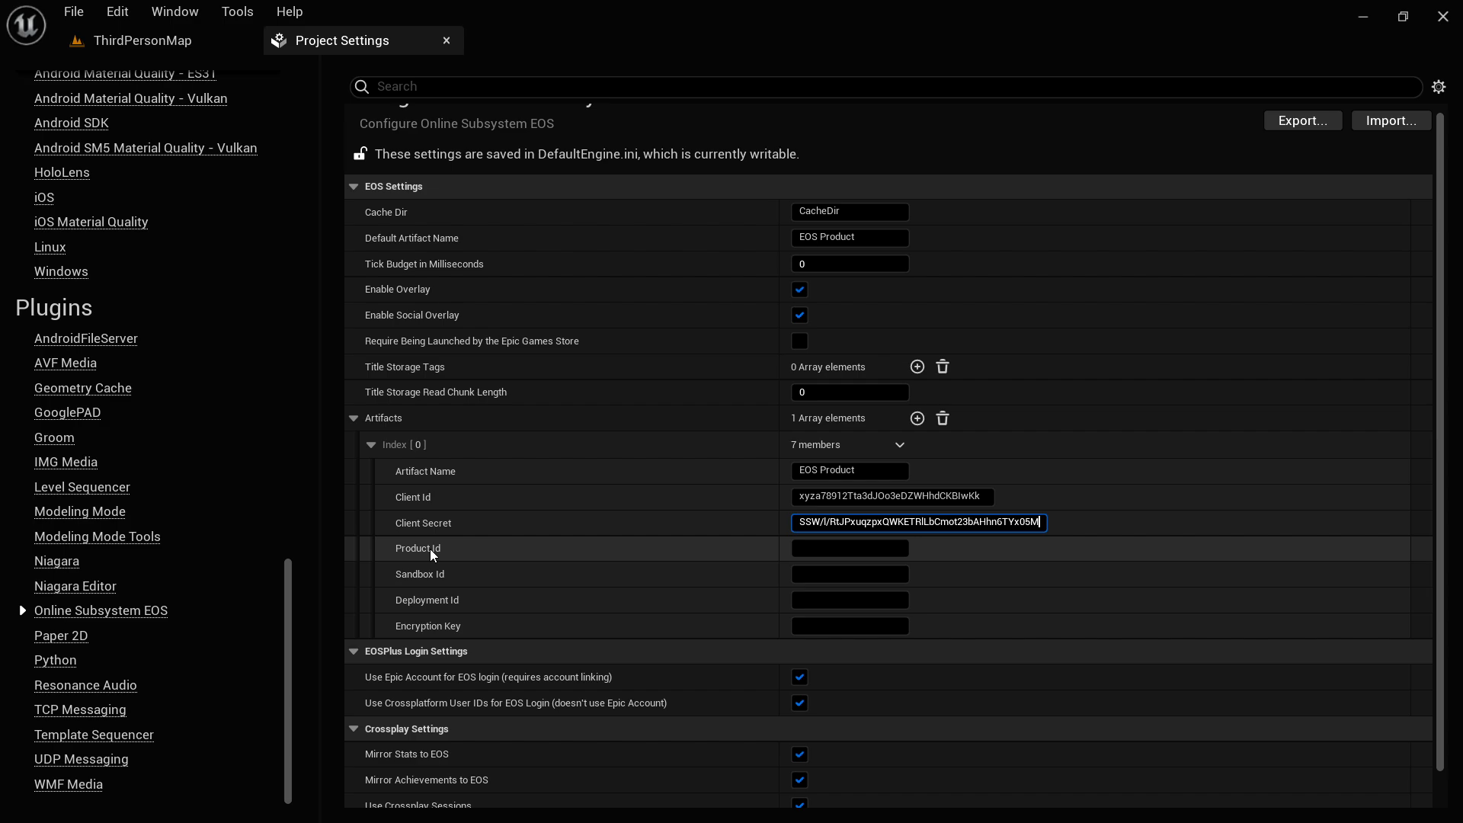
- Copy the Product ID from the Epic developer portal in Chrome and paste it into the artifact's Product Id in Unreal Editor
key("alt+Tab")
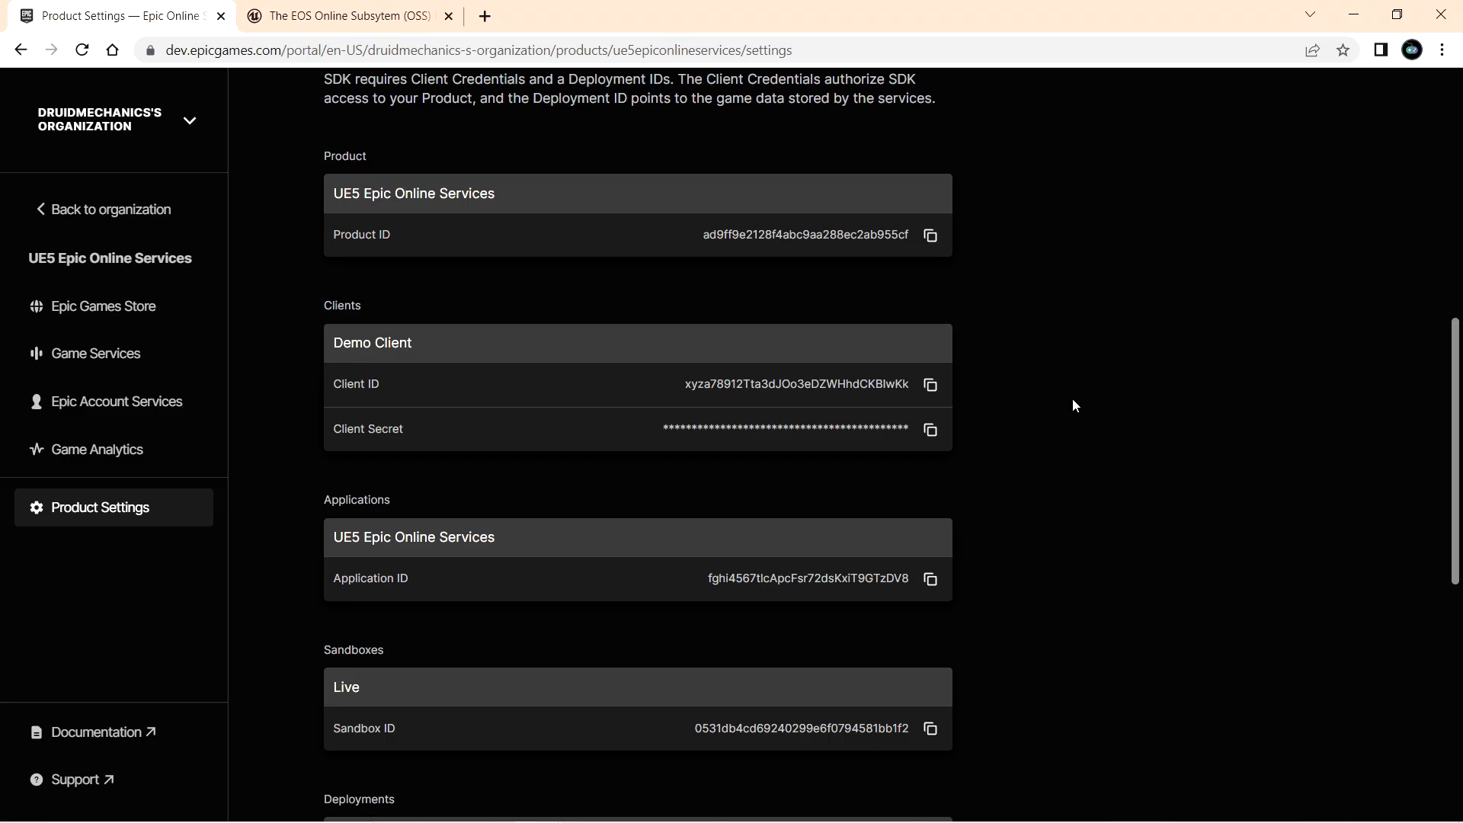
scroll(1073, 396, "up", 2)
left_click(933, 336)
key("alt+Tab")
right_click(839, 549)
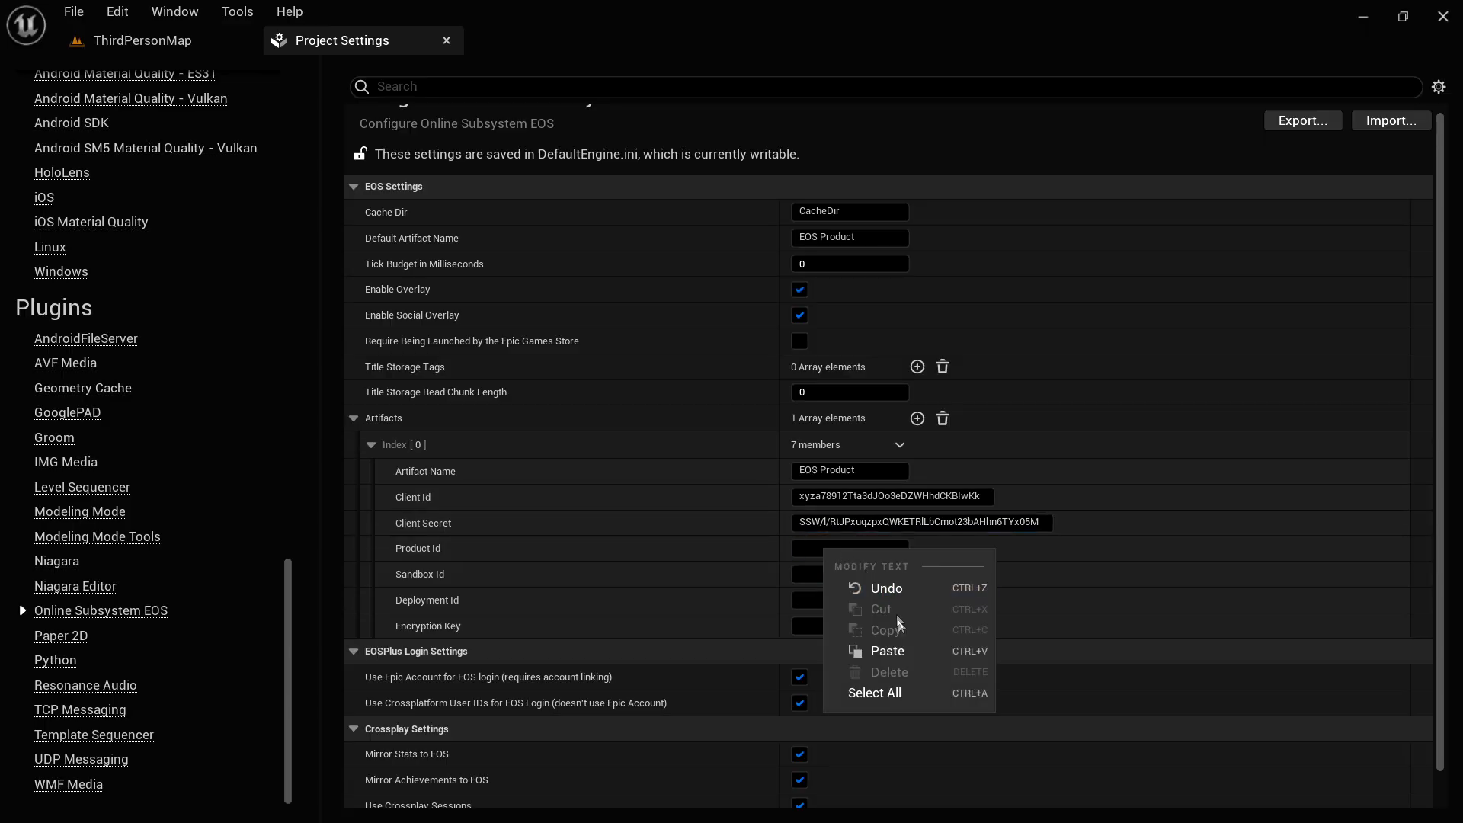
left_click(884, 651)
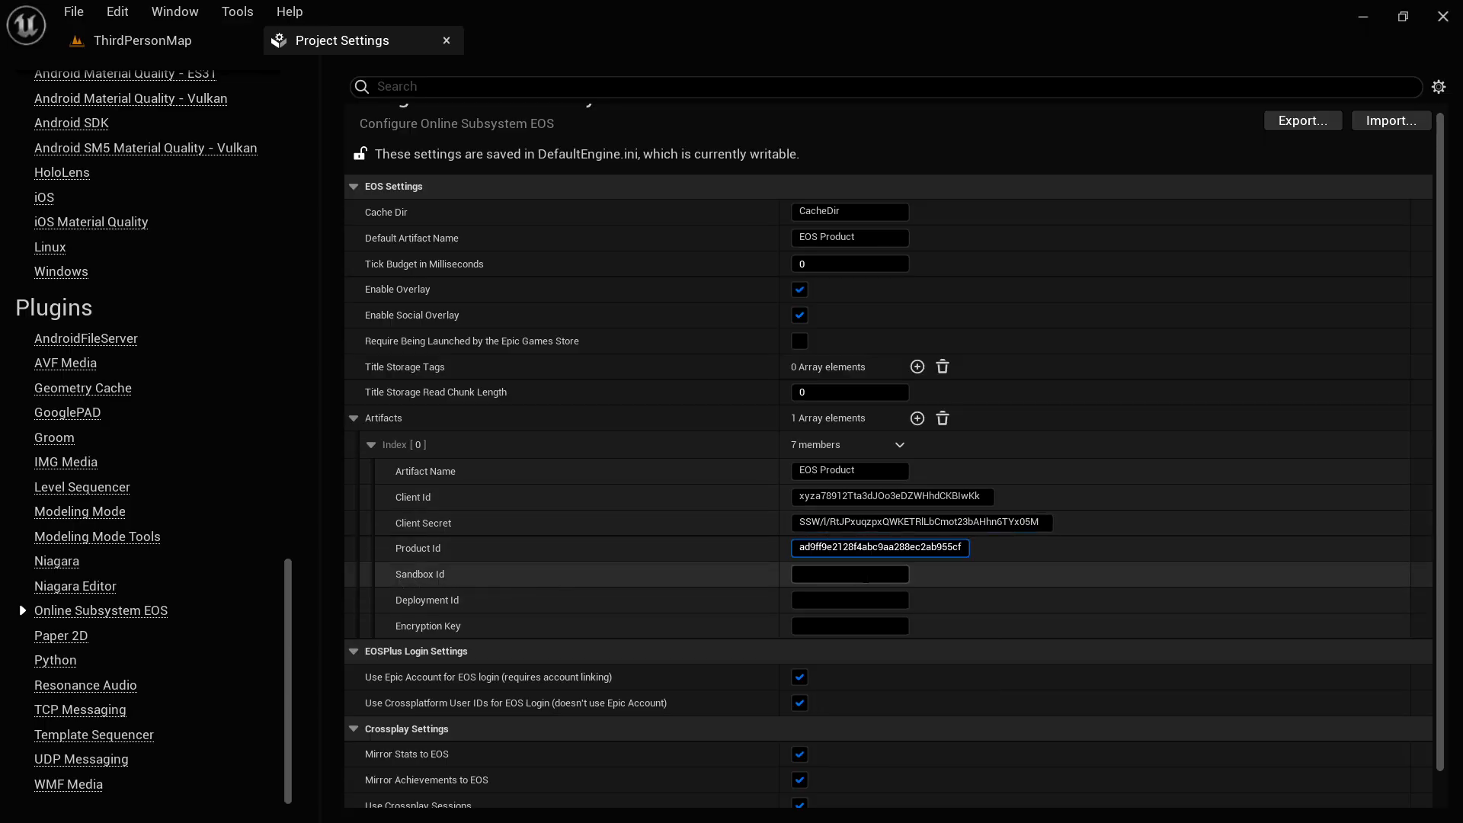
- Copy the Live sandbox's Sandbox ID from the portal in Chrome and paste it into the artifact's Sandbox Id in Unreal Editor
key("alt+Tab")
scroll(492, 625, "down", 2)
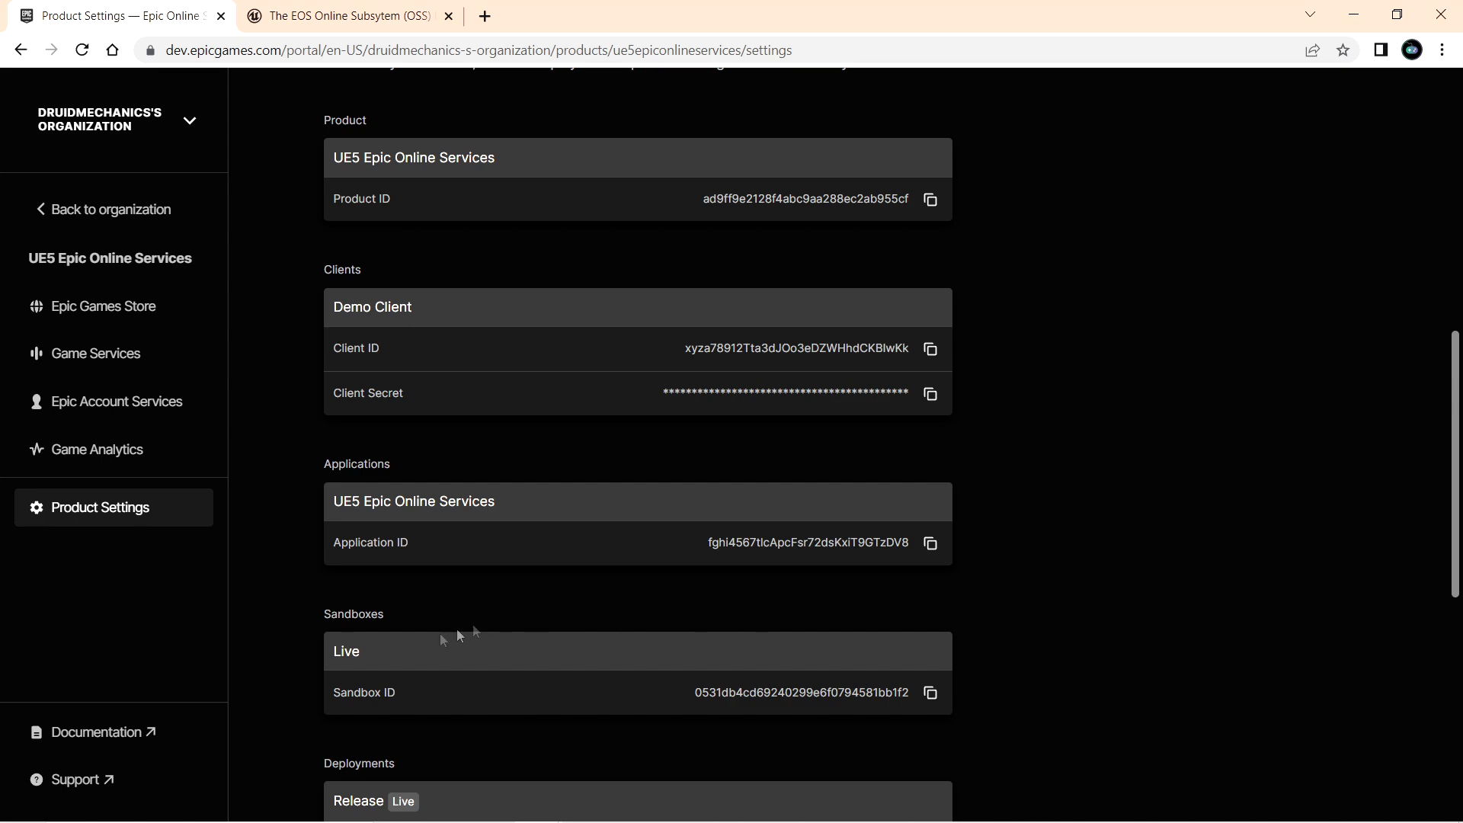
left_click(931, 693)
key("alt+Tab")
right_click(851, 575)
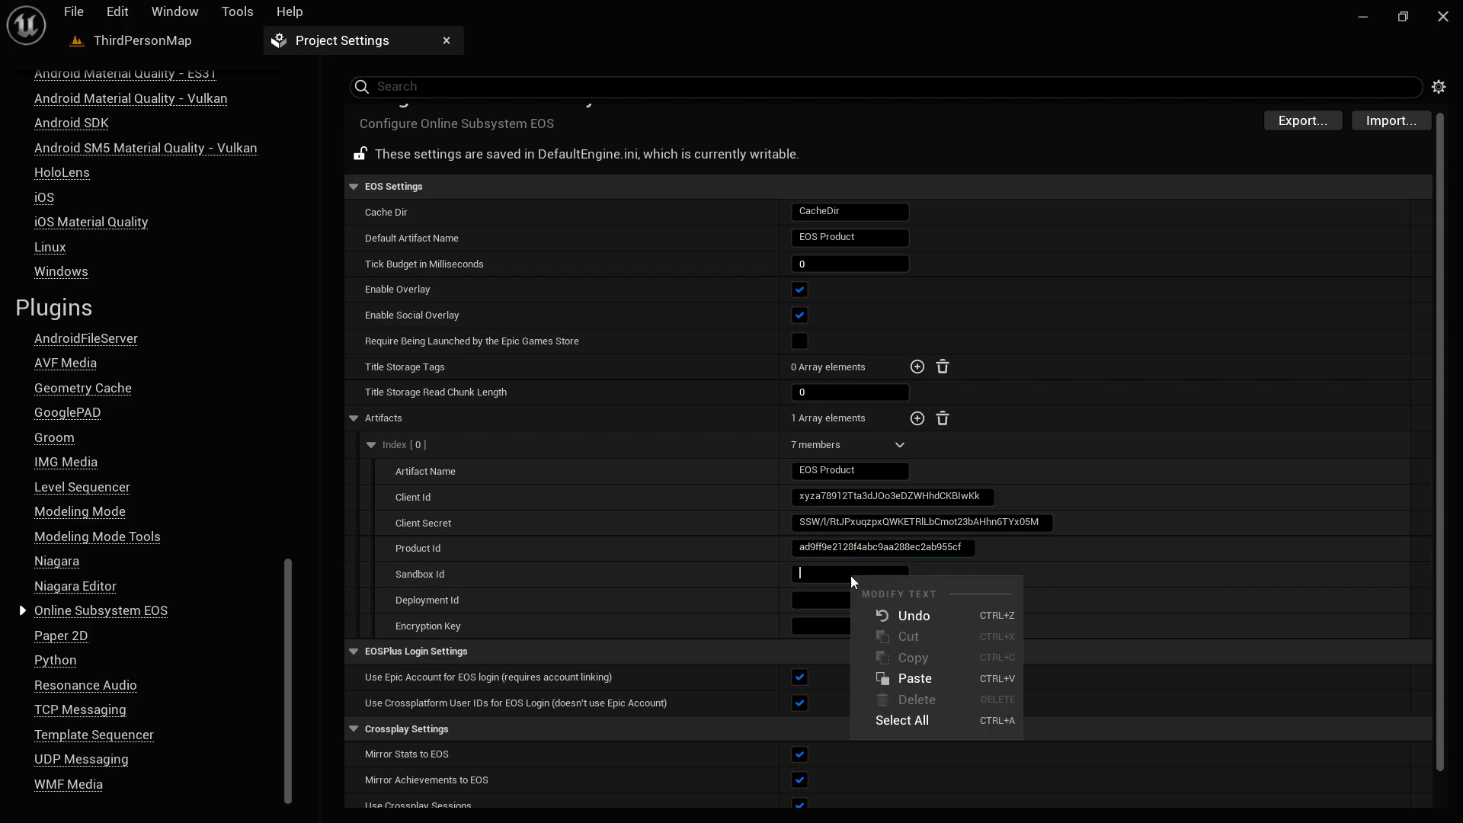
left_click(936, 678)
key("Tab")
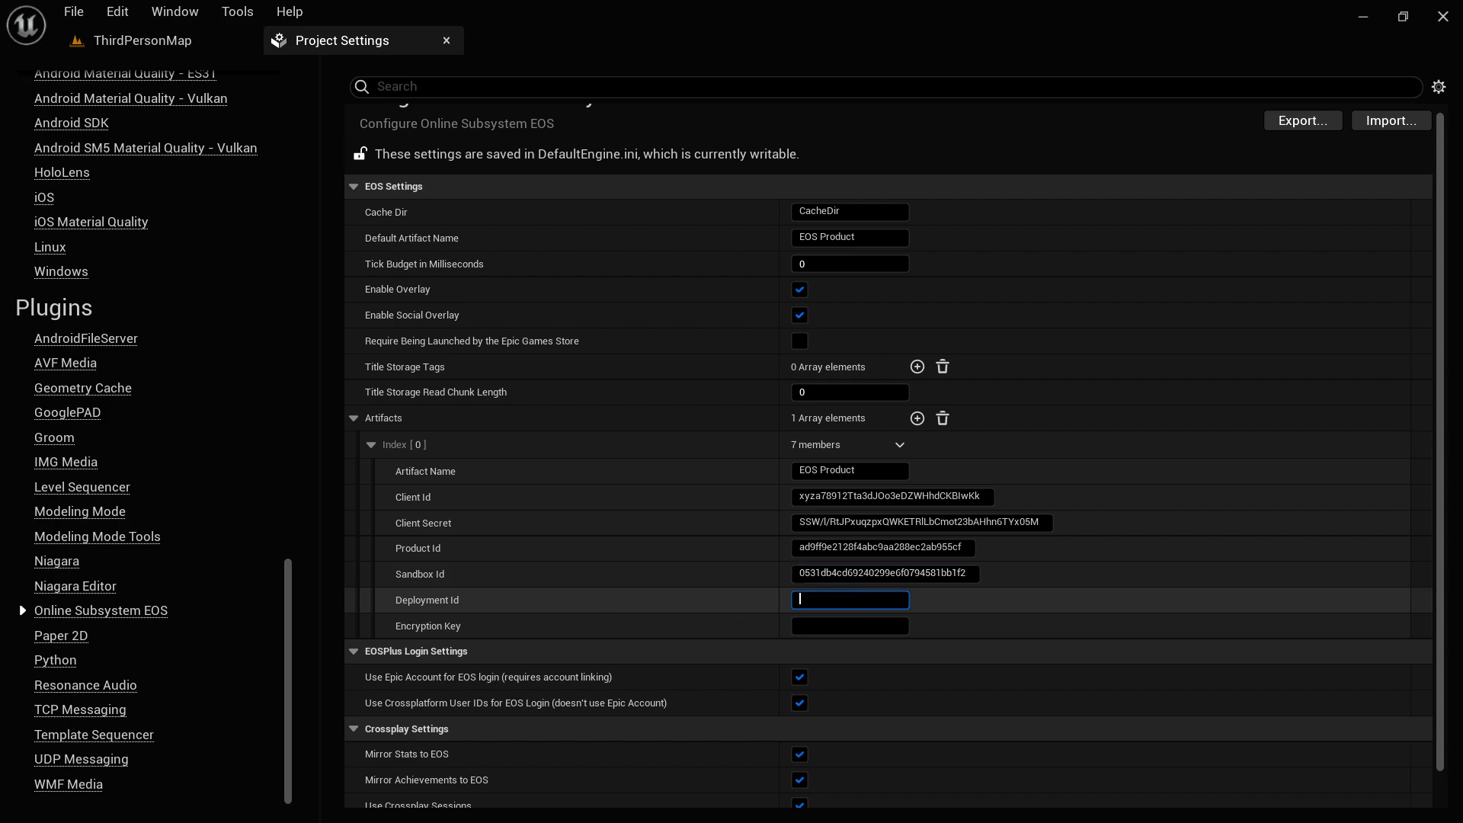
- Copy the Release deployment's ID from the portal in Chrome into the artifact's Deployment Id in Unreal Editor, and close Project Settings
key("alt+Tab")
scroll(1101, 409, "down", 4)
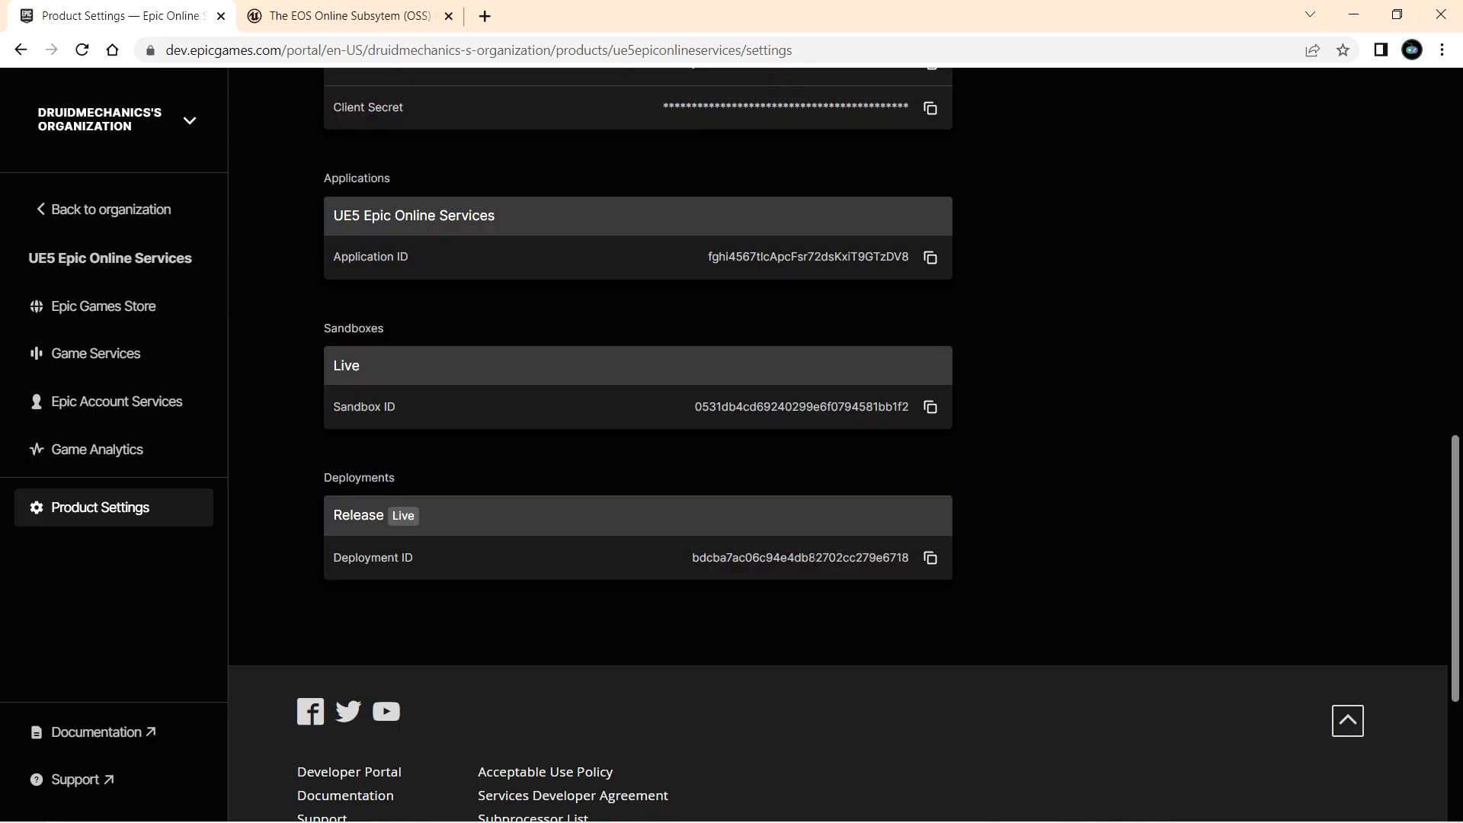
left_click(931, 559)
key("alt+Tab")
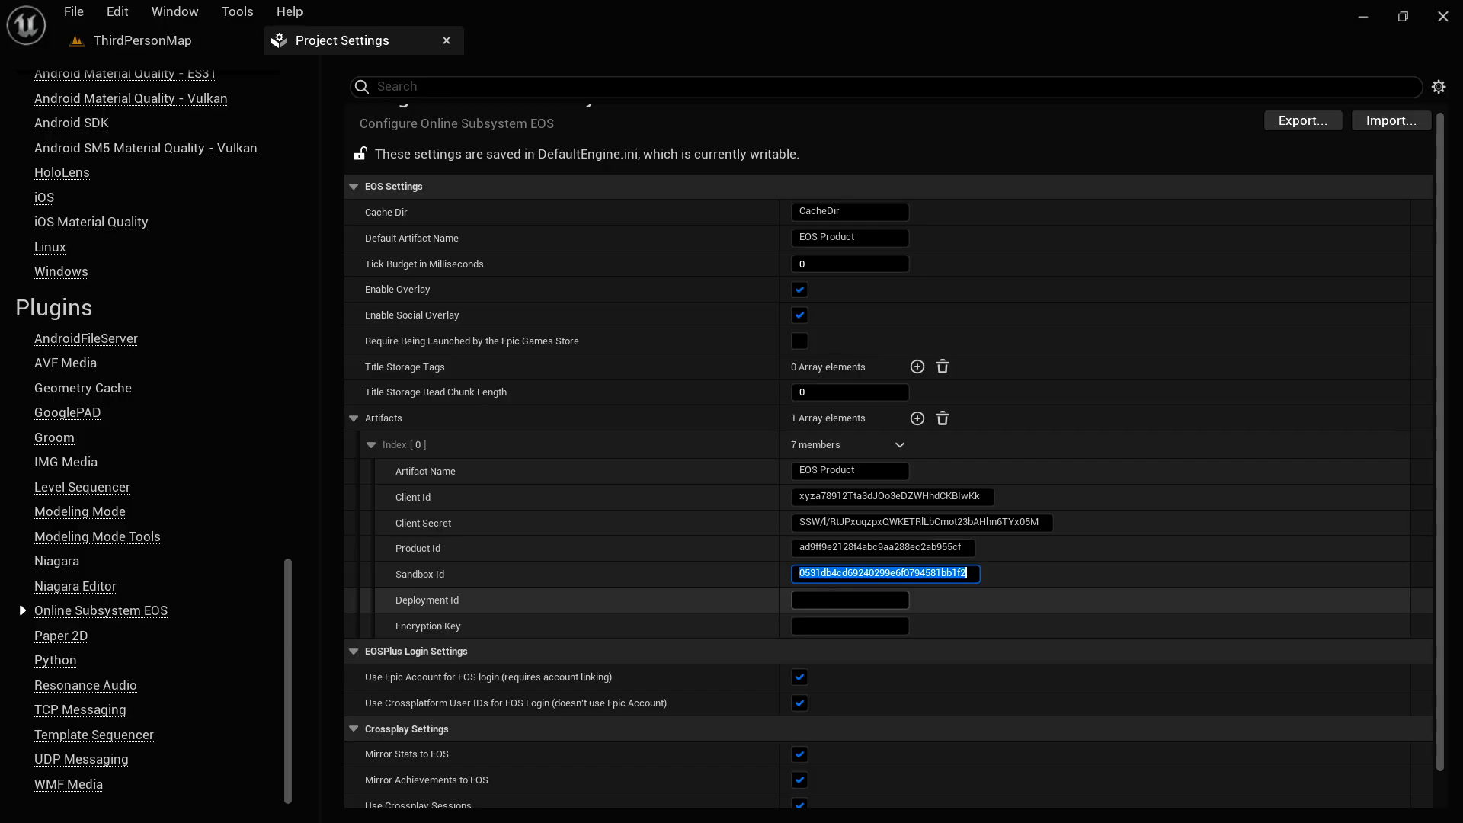
right_click(839, 600)
left_click(937, 693)
left_click(802, 626)
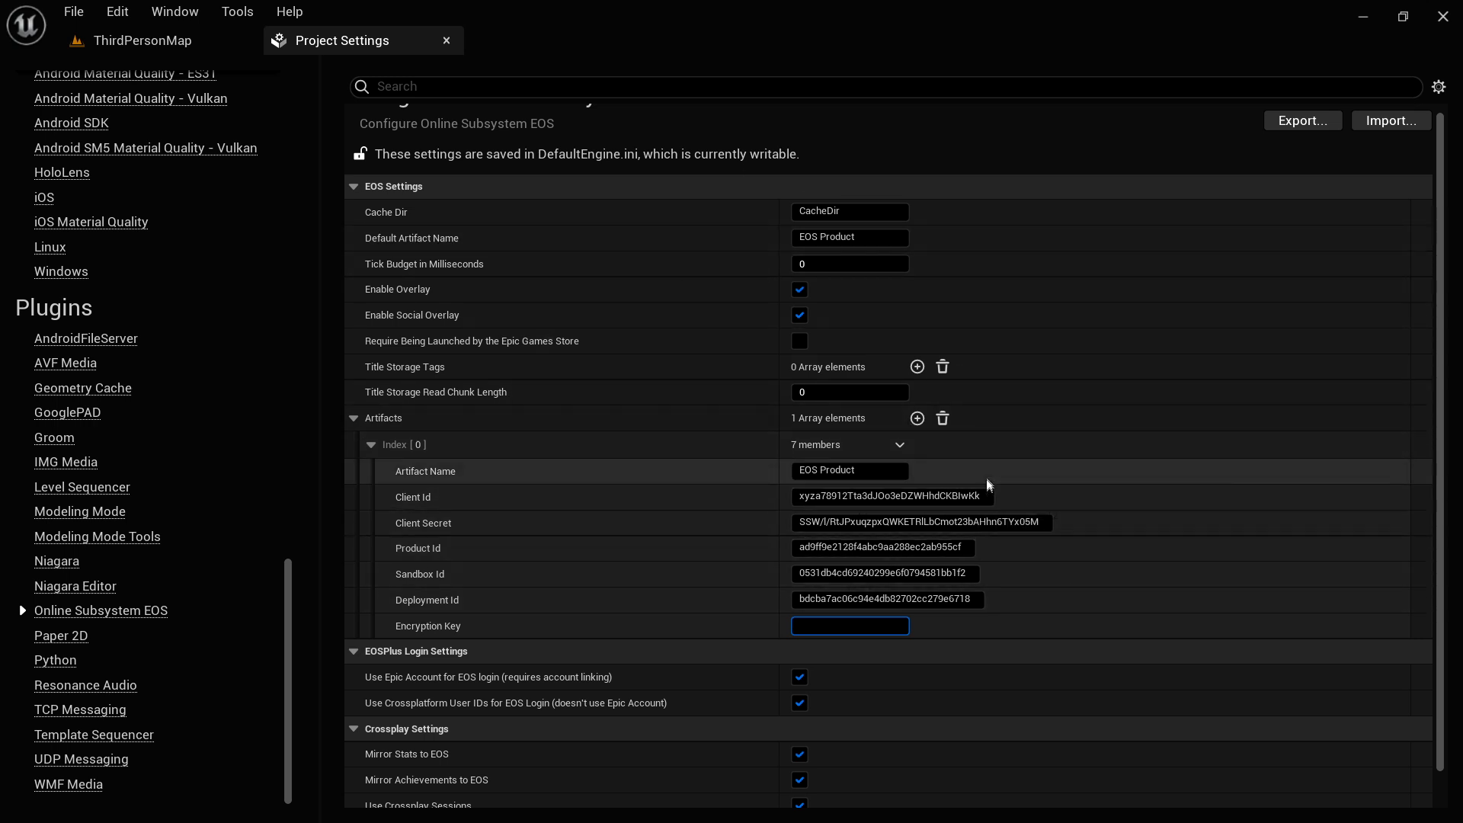
left_click(446, 40)
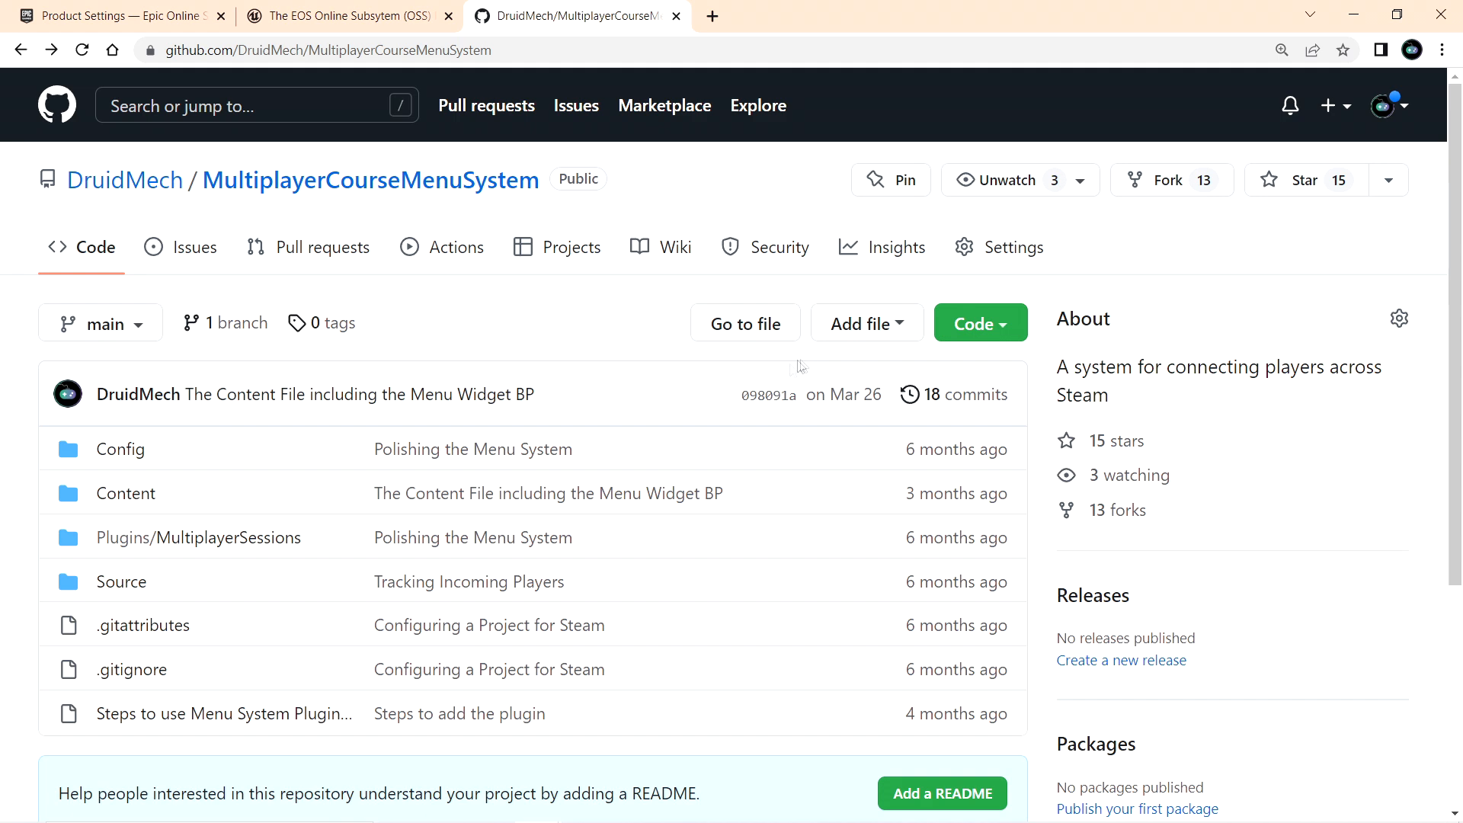
- In Chrome, download the MultiplayerCourseMenuSystem GitHub repository as a ZIP and show the file in its download folder
scroll(774, 390, "down", 1)
scroll(774, 390, "up", 1)
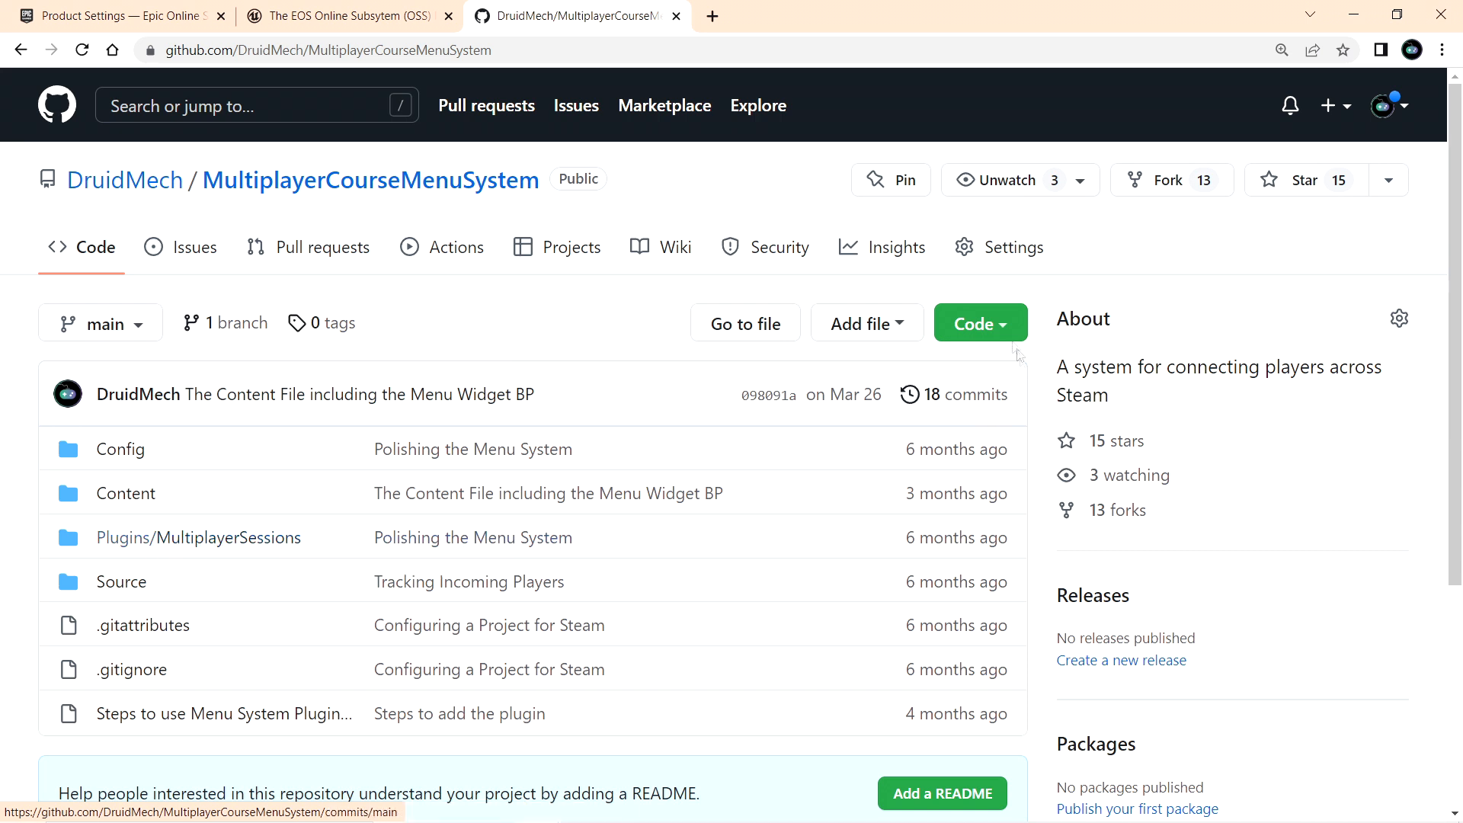
left_click(999, 328)
left_click(680, 719)
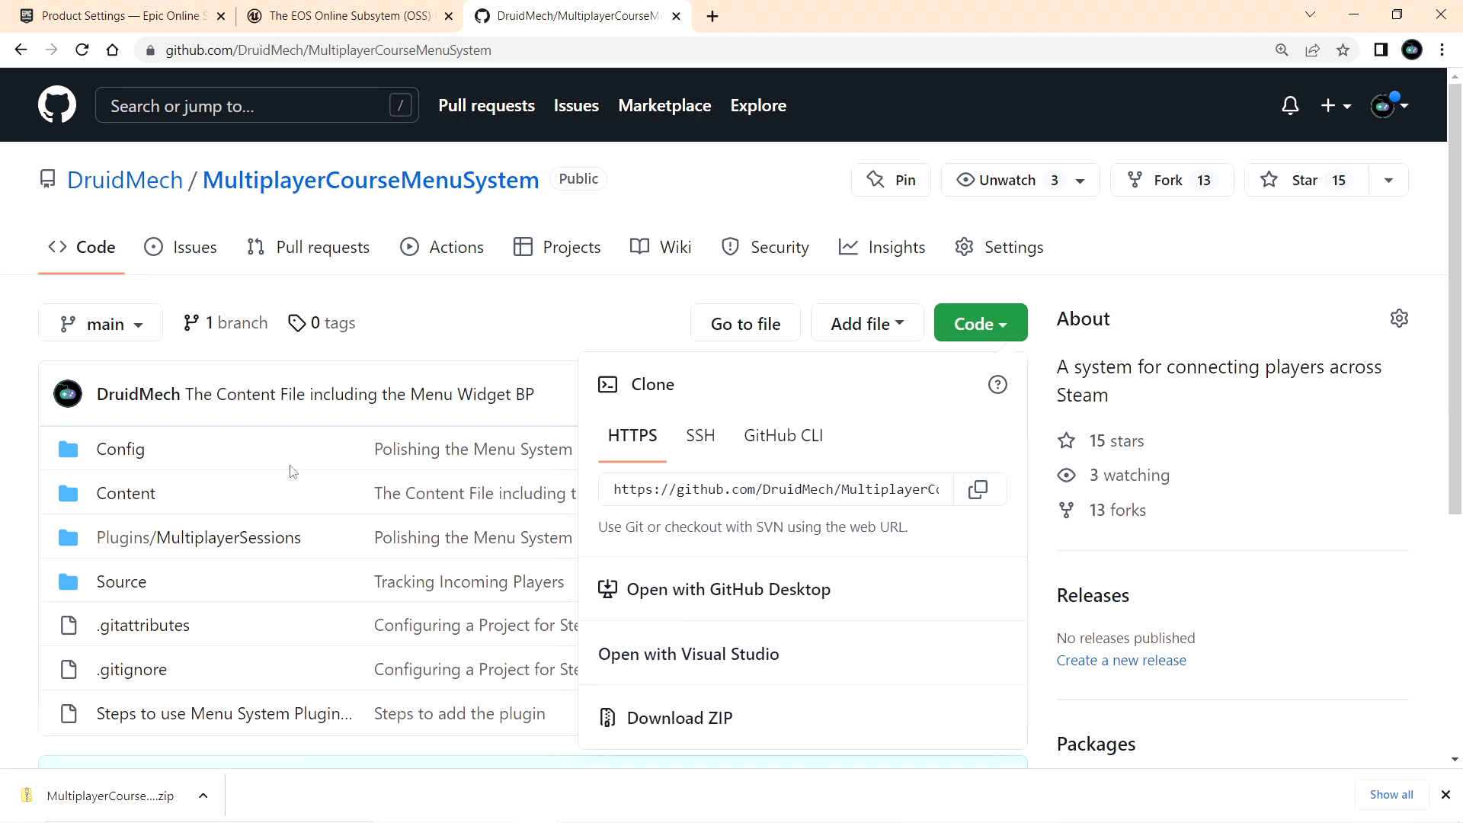
left_click(203, 795)
left_click(267, 732)
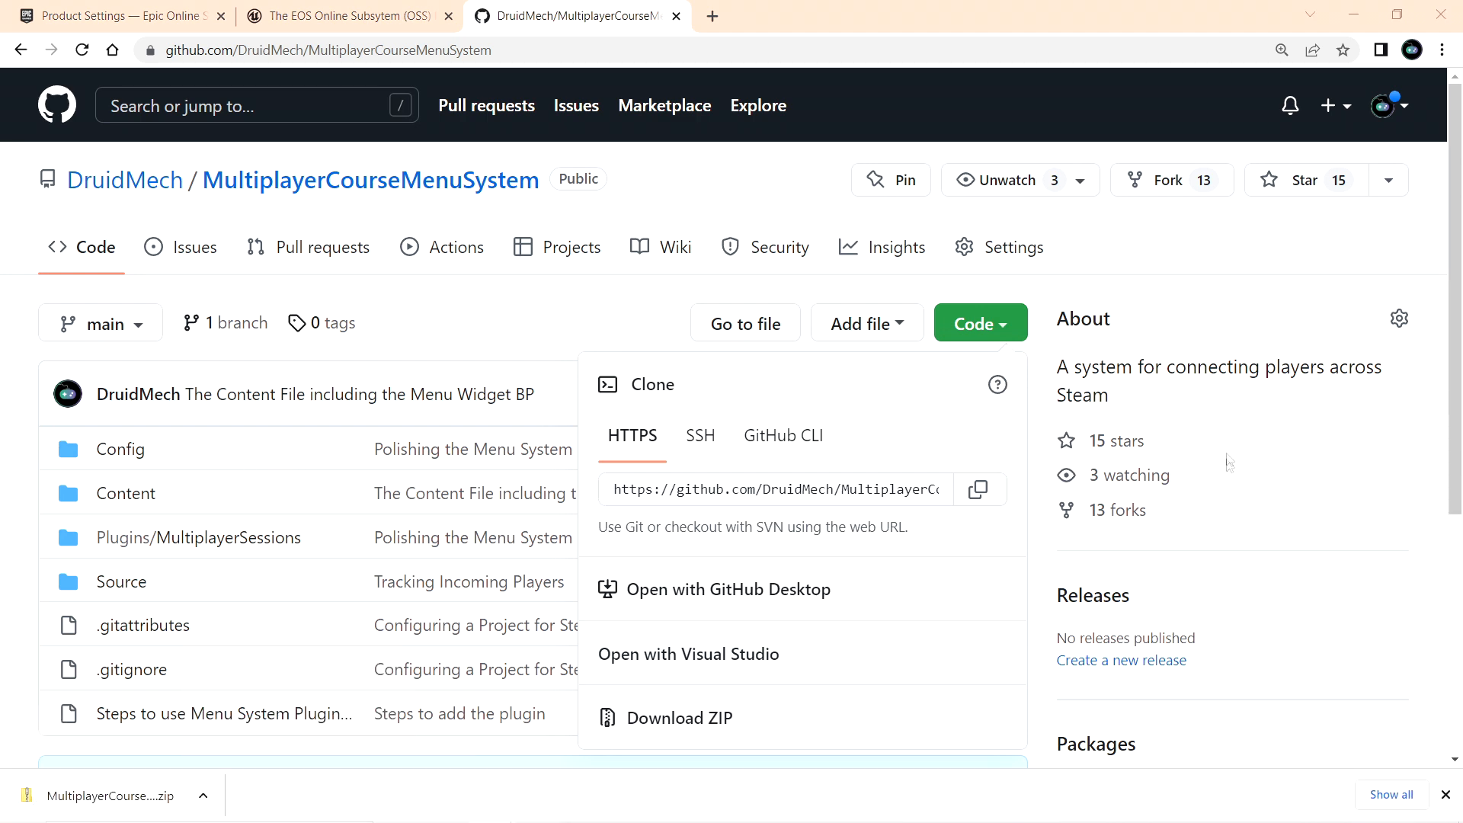
- Extract MultiplayerCourseMenuSystem-main.zip in Downloads and open the inner MultiplayerCourseMenuSystem-main folder
right_click(688, 396)
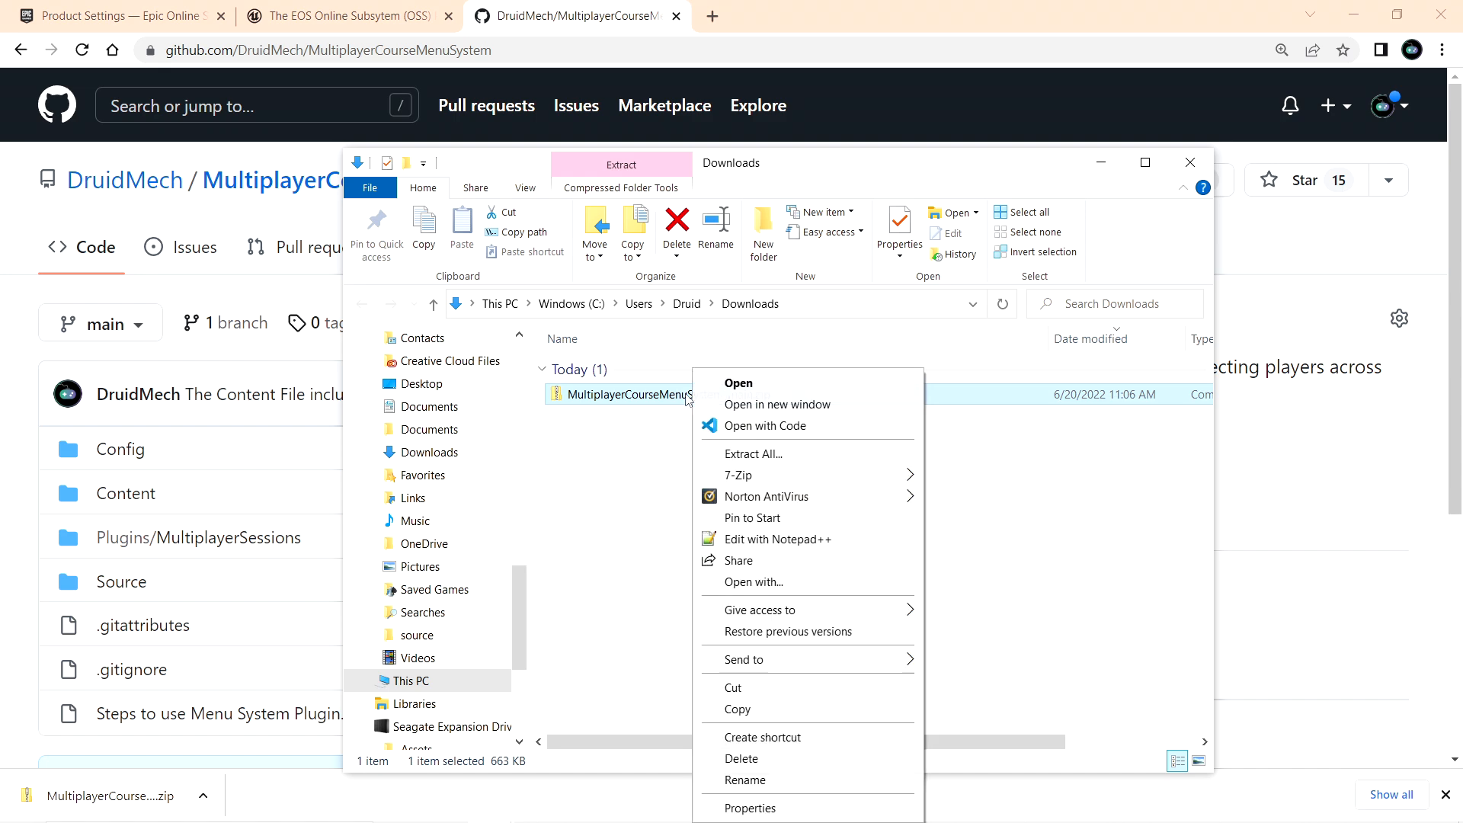
left_click(778, 453)
left_click(905, 613)
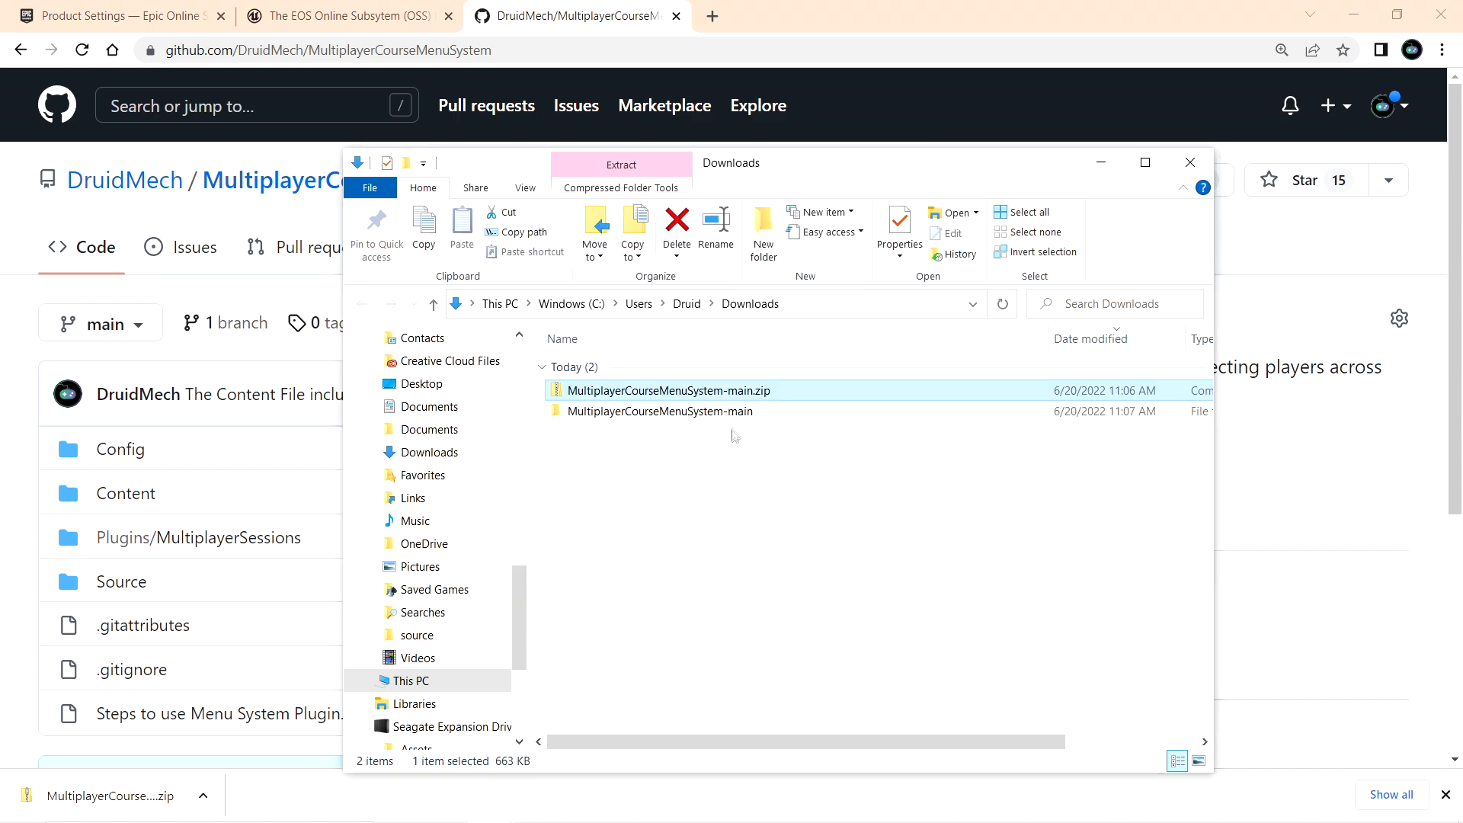
double_click(731, 414)
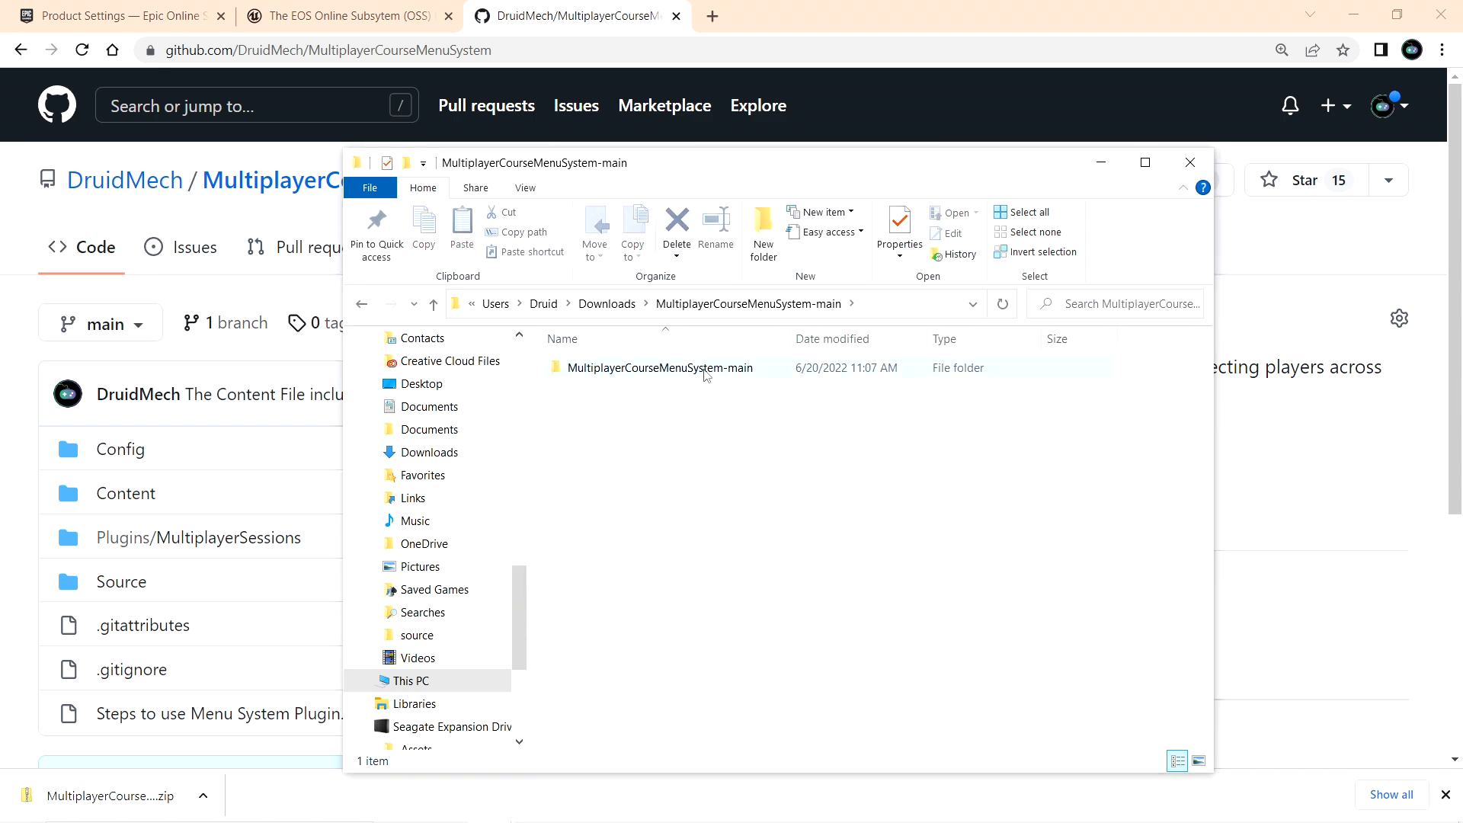
double_click(705, 371)
left_click_drag(747, 162, 873, 121)
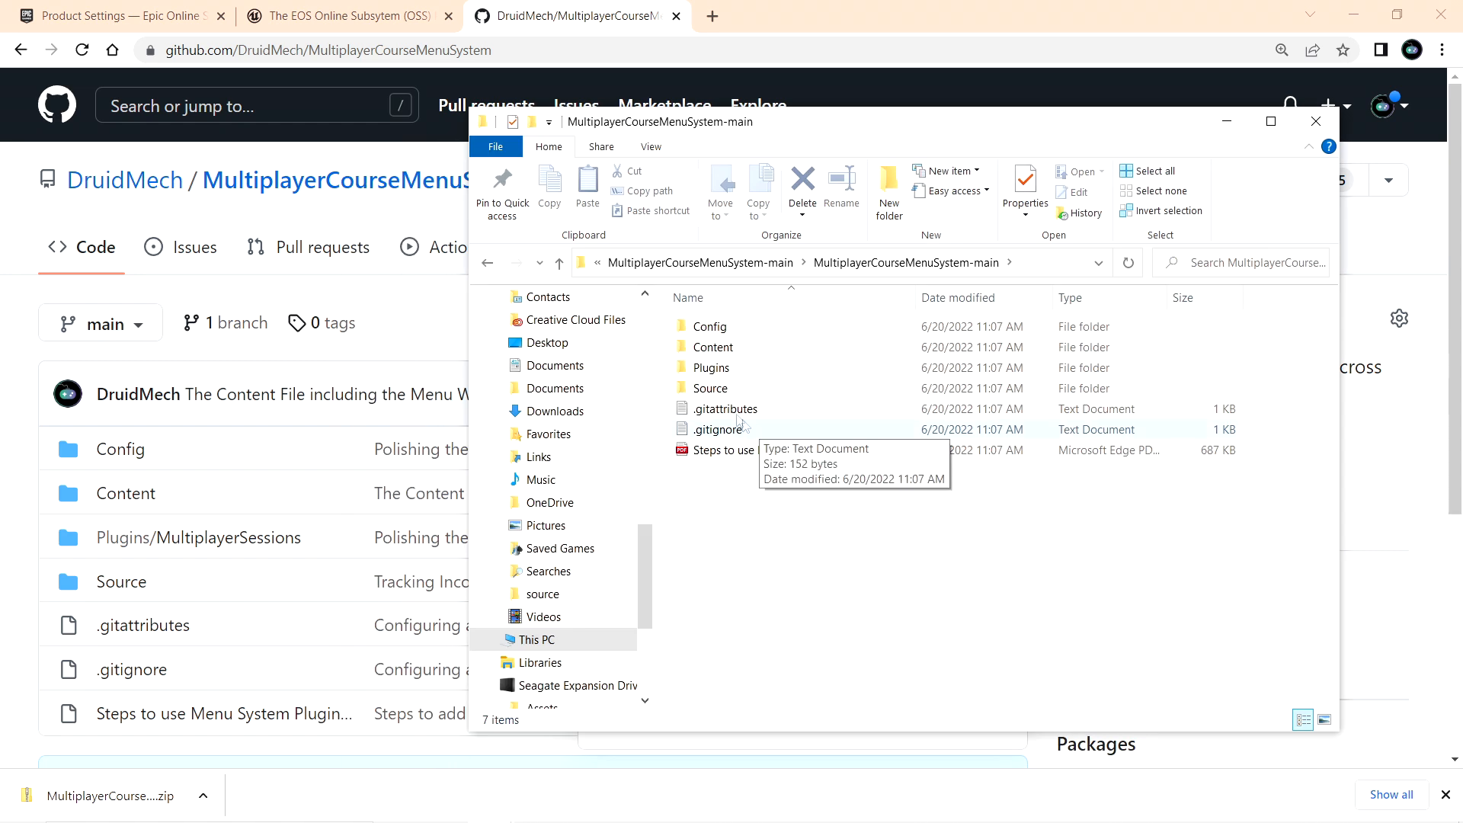
- Copy the Plugins folder from the extracted repository into the EOS_Demo project folder
double_click(720, 368)
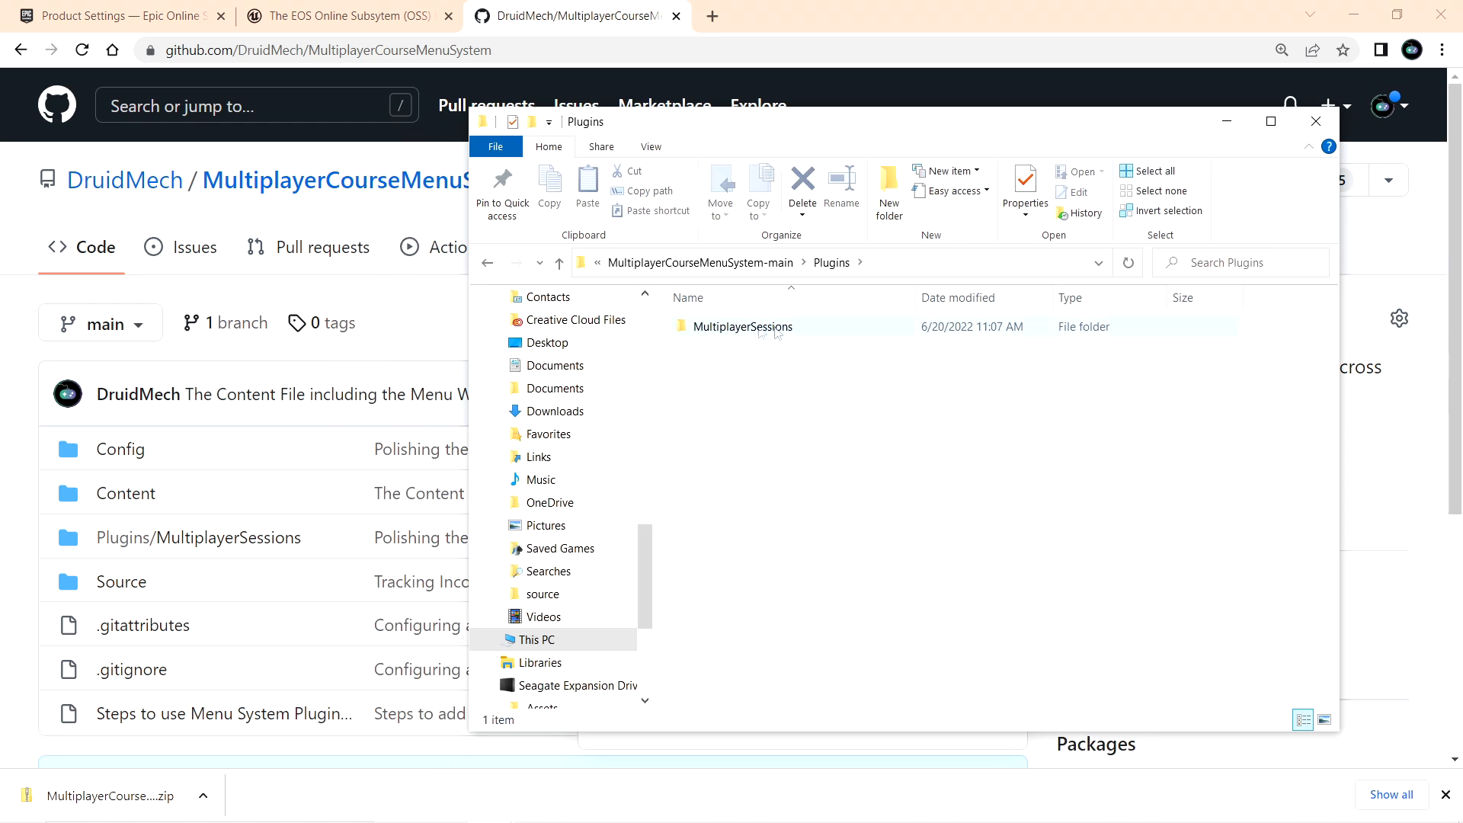
double_click(743, 327)
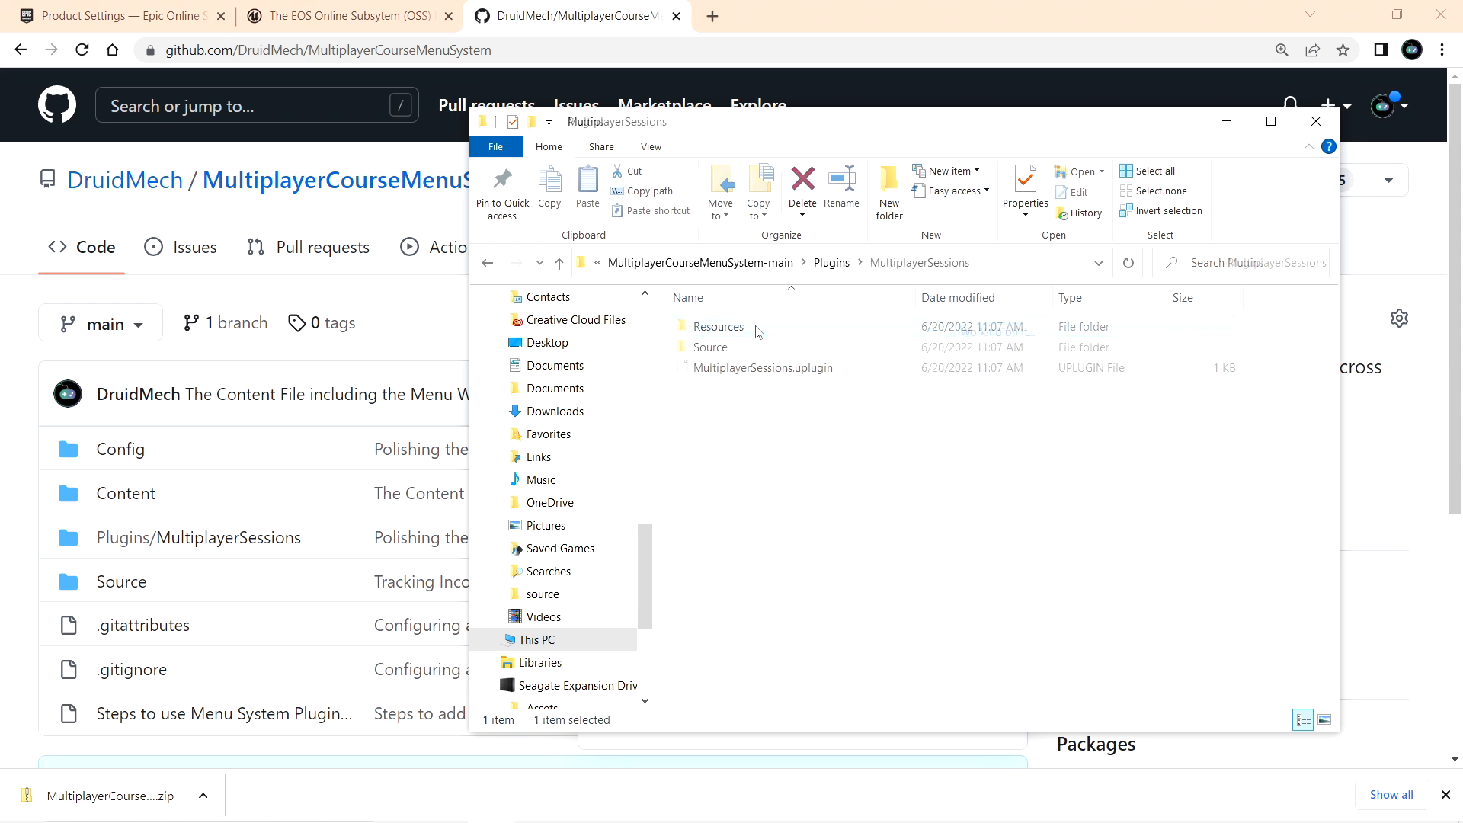
left_click(561, 264)
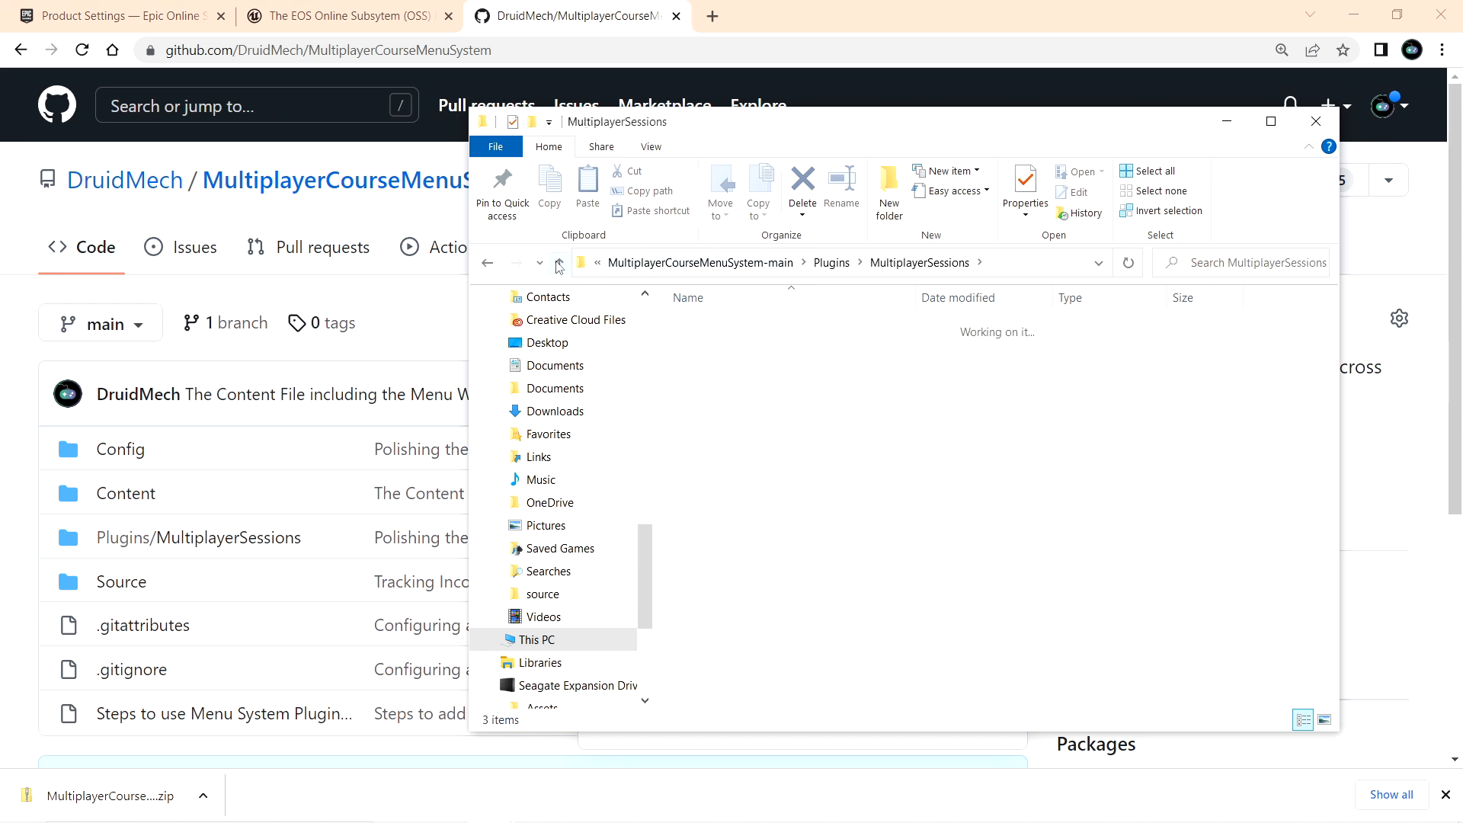
left_click(560, 264)
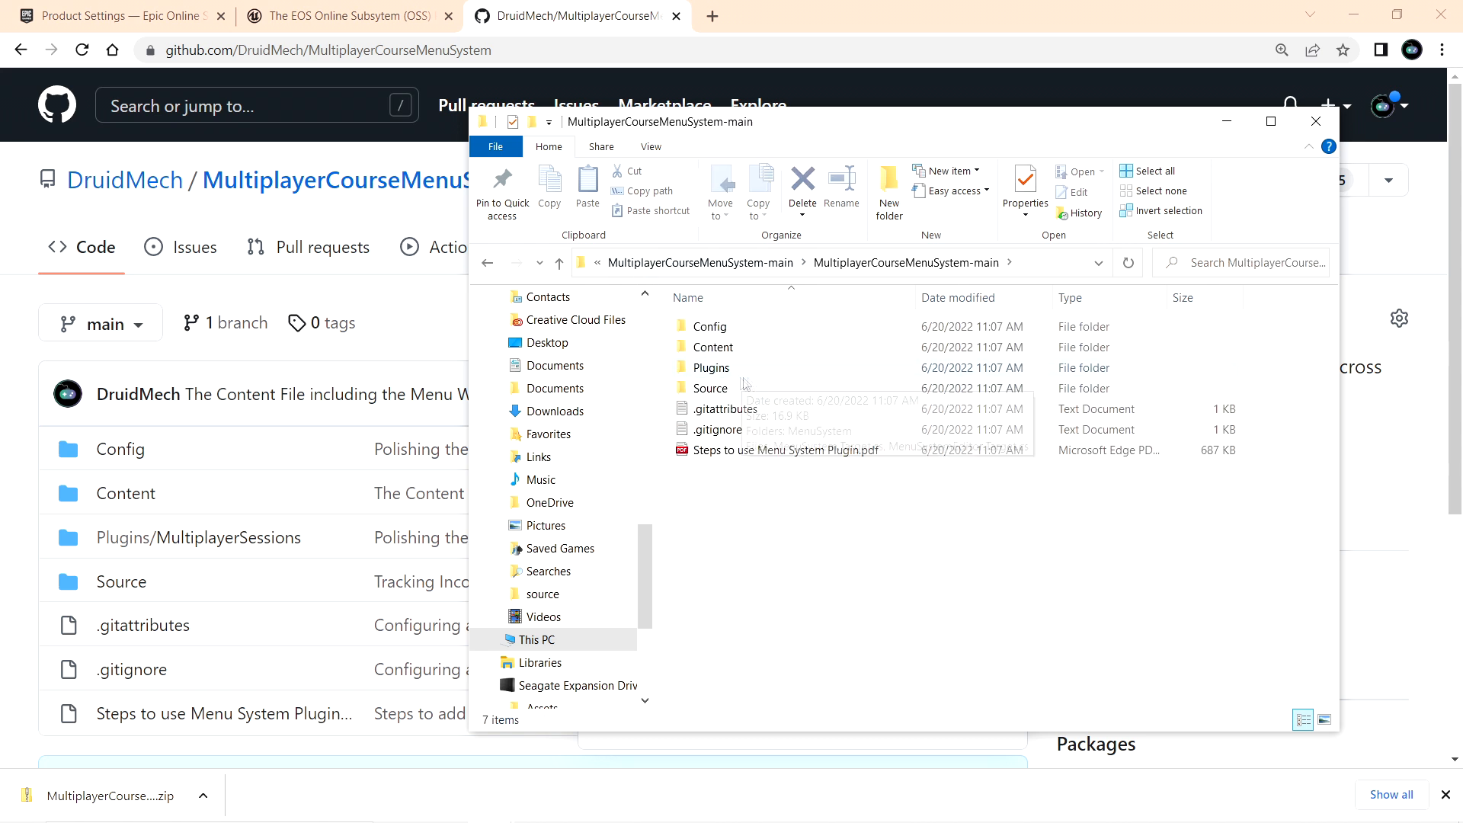
left_click(717, 371)
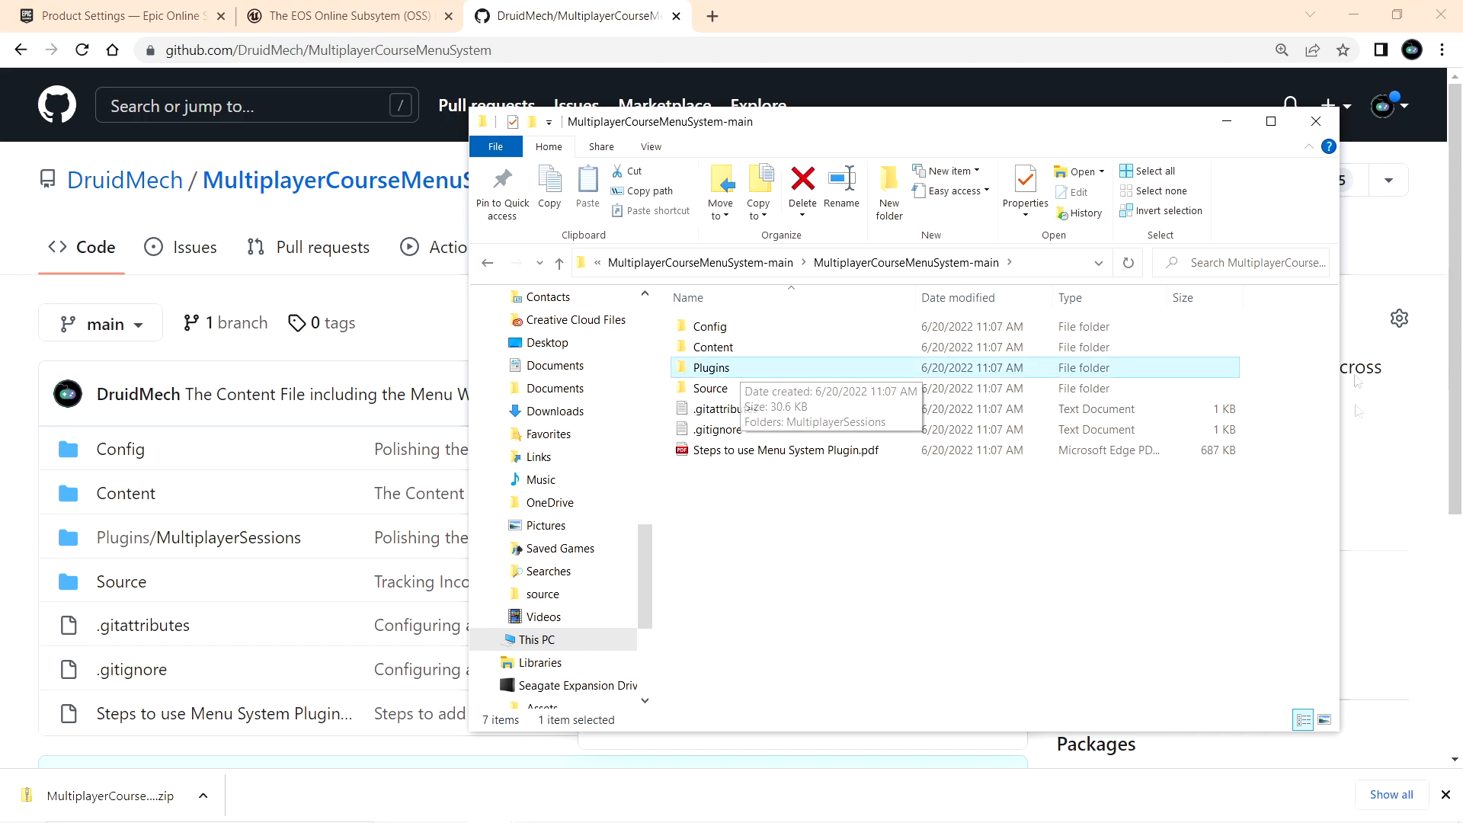
left_click_drag(1338, 731, 1255, 706)
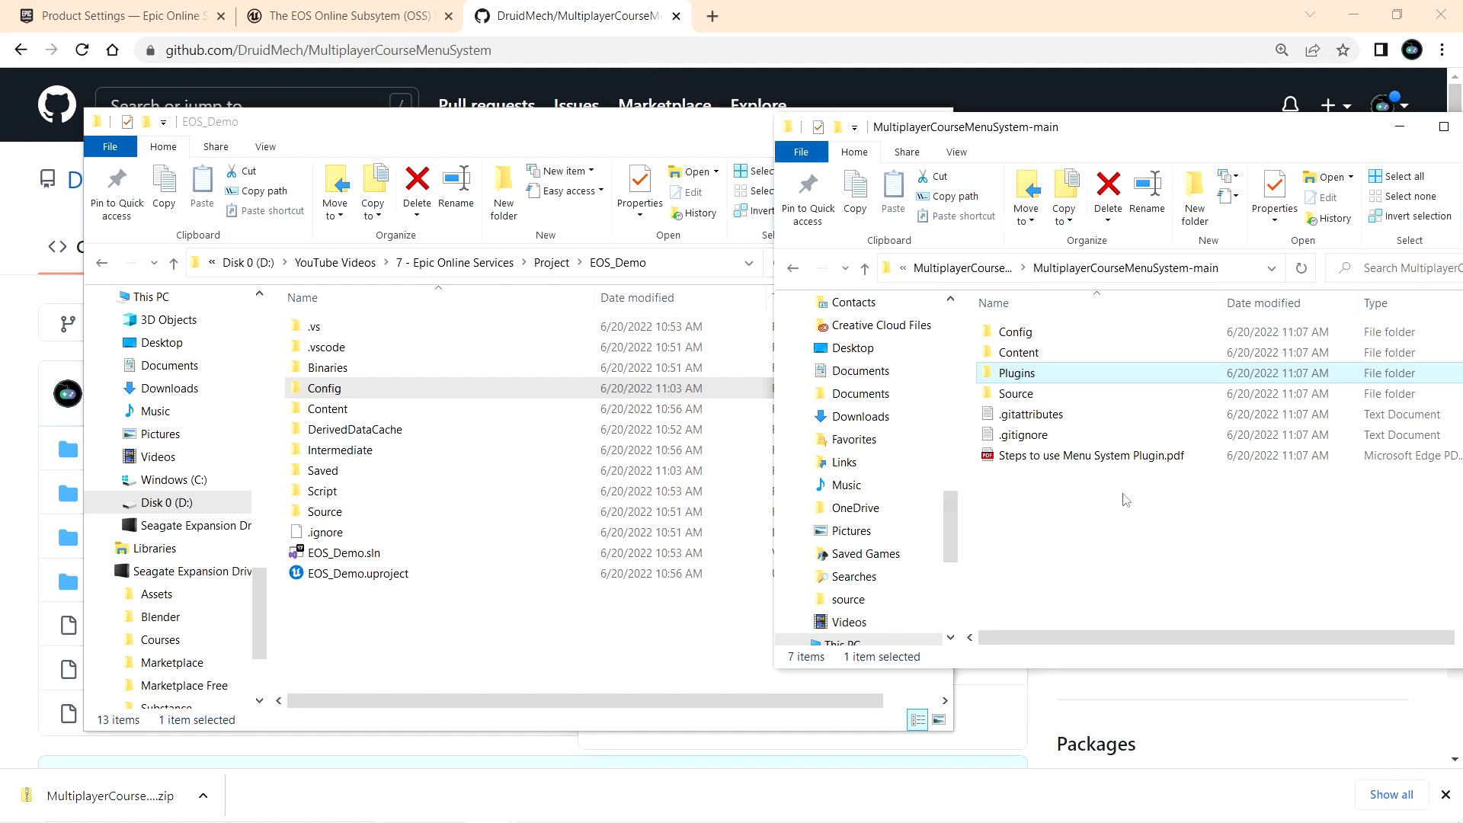
left_click(416, 635)
key("ctrl+v")
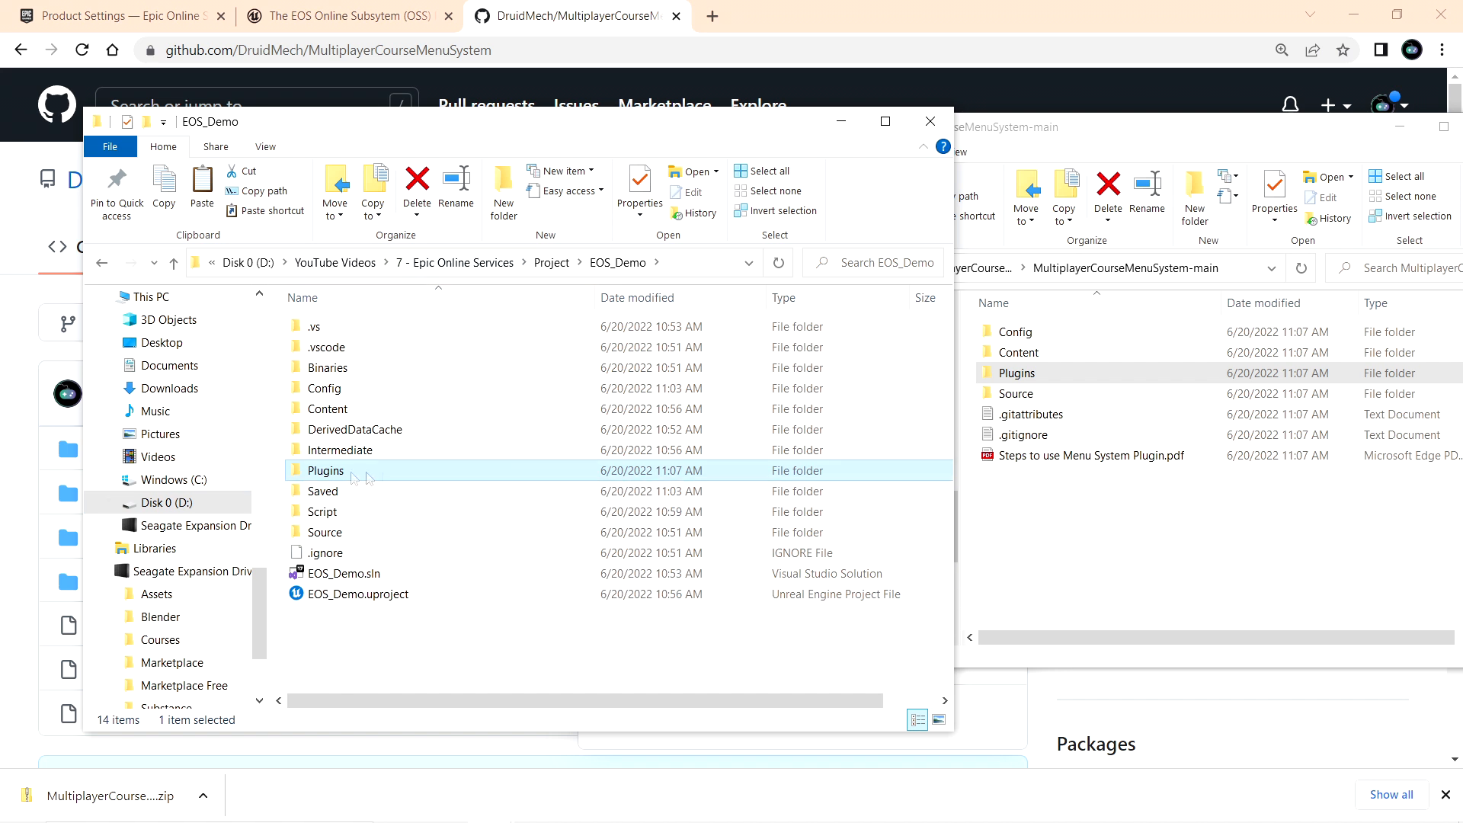
- Compare the EOS_Demo project's Plugins folder with the downloaded one, checking both for the MultiplayerSessions folder
double_click(379, 474)
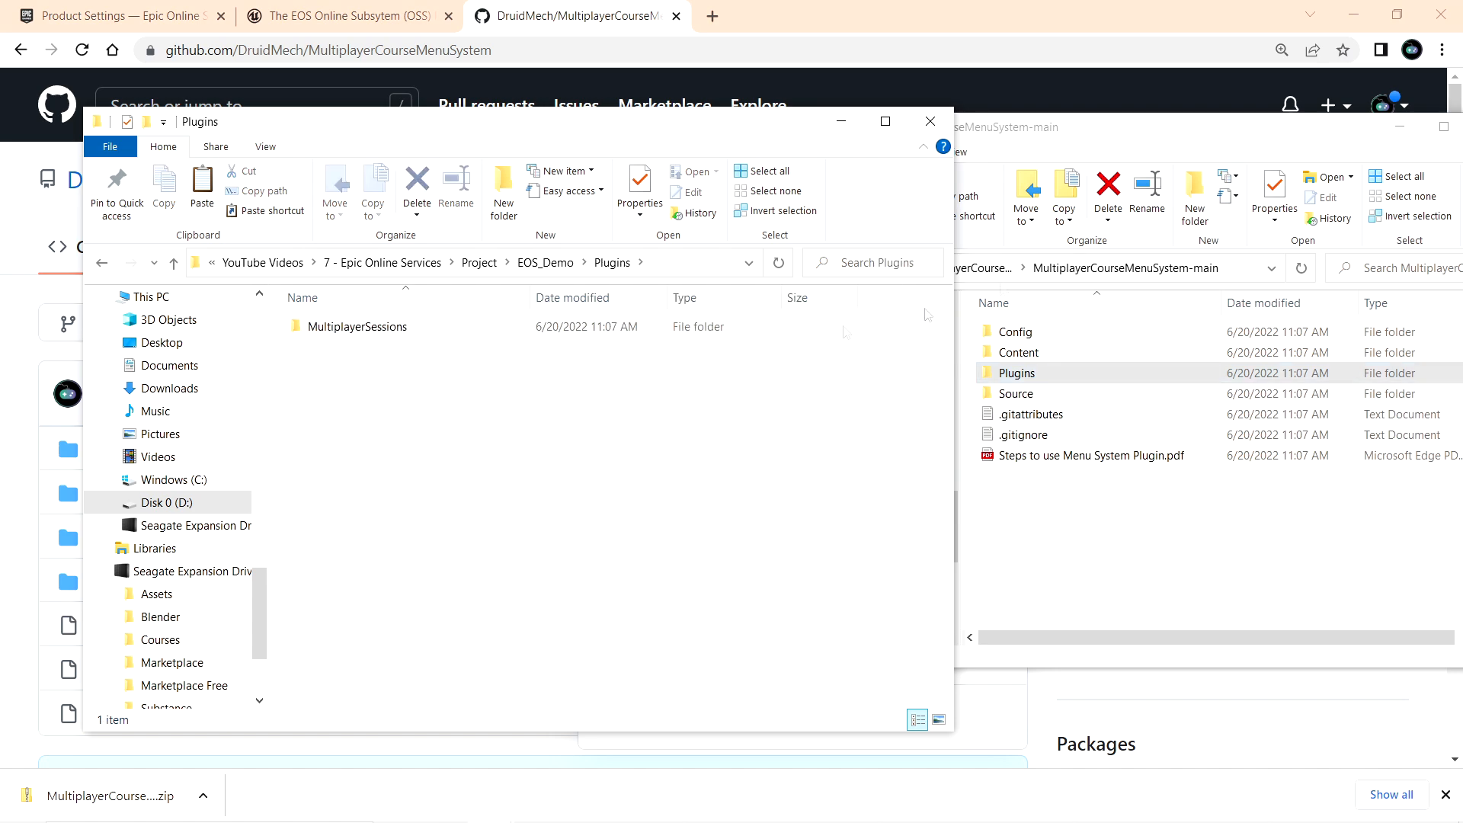
left_click_drag(1156, 140, 1145, 131)
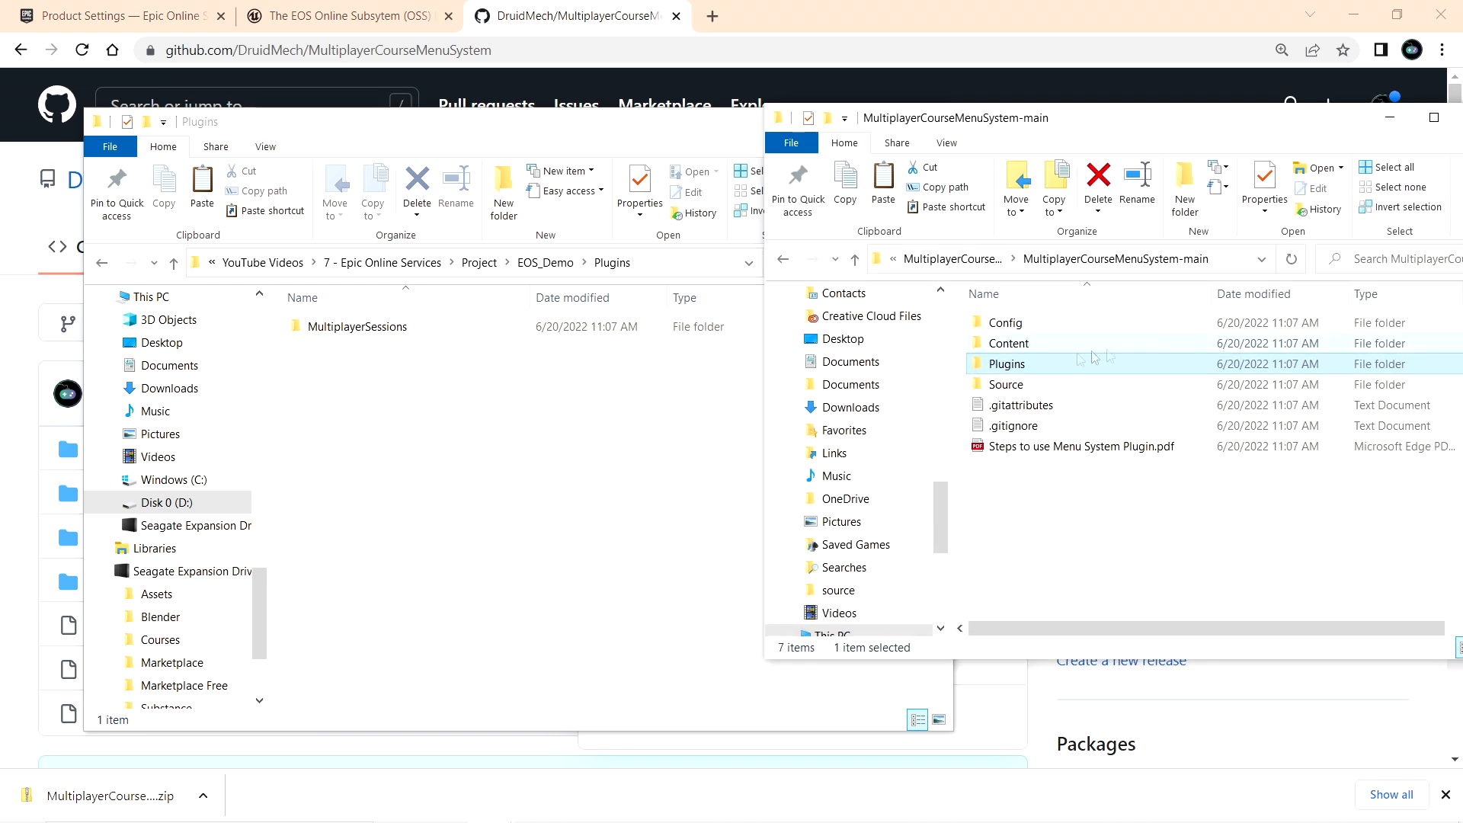
double_click(1046, 369)
left_click(1042, 325)
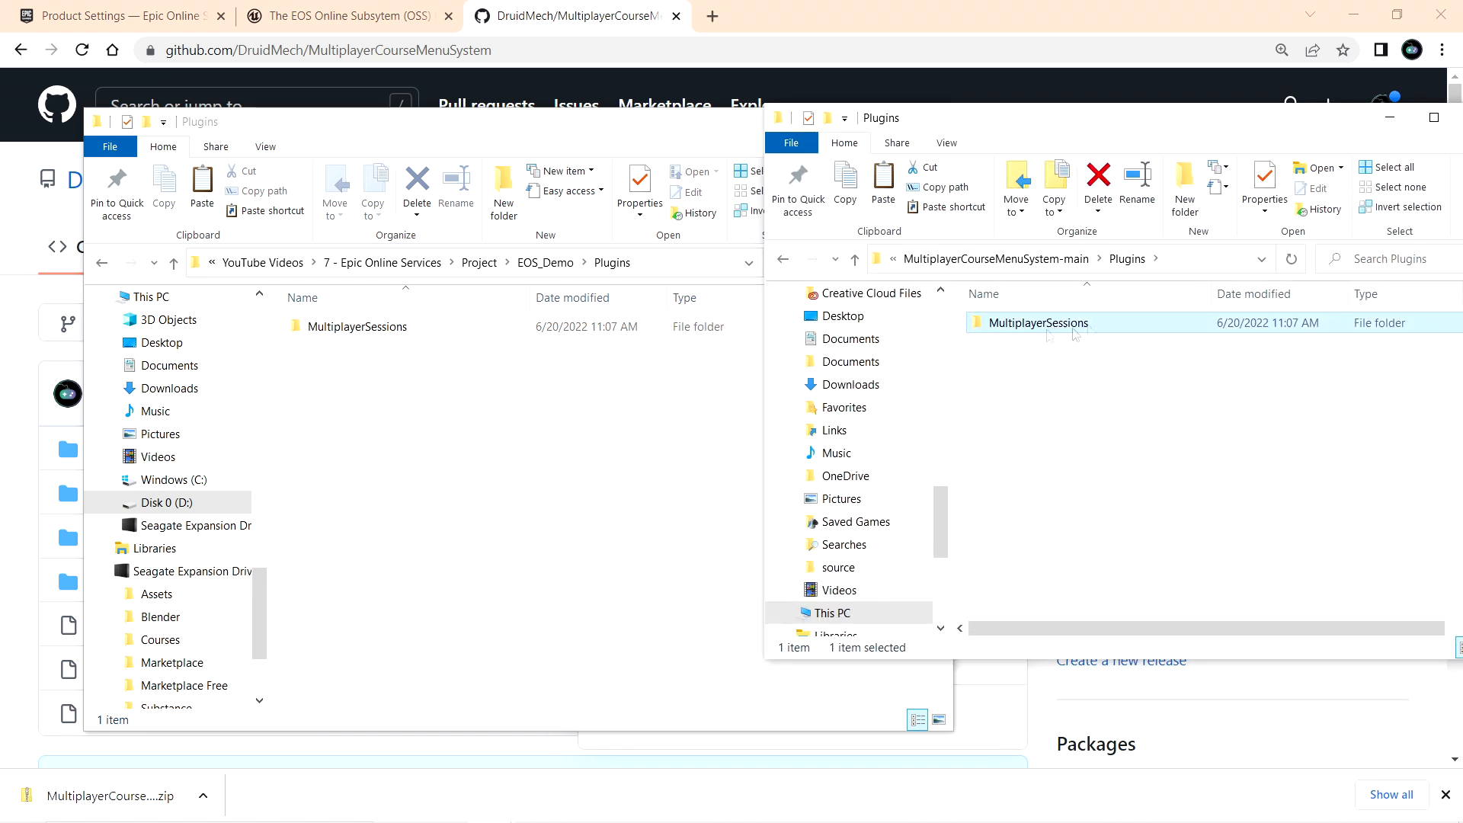
left_click(402, 405)
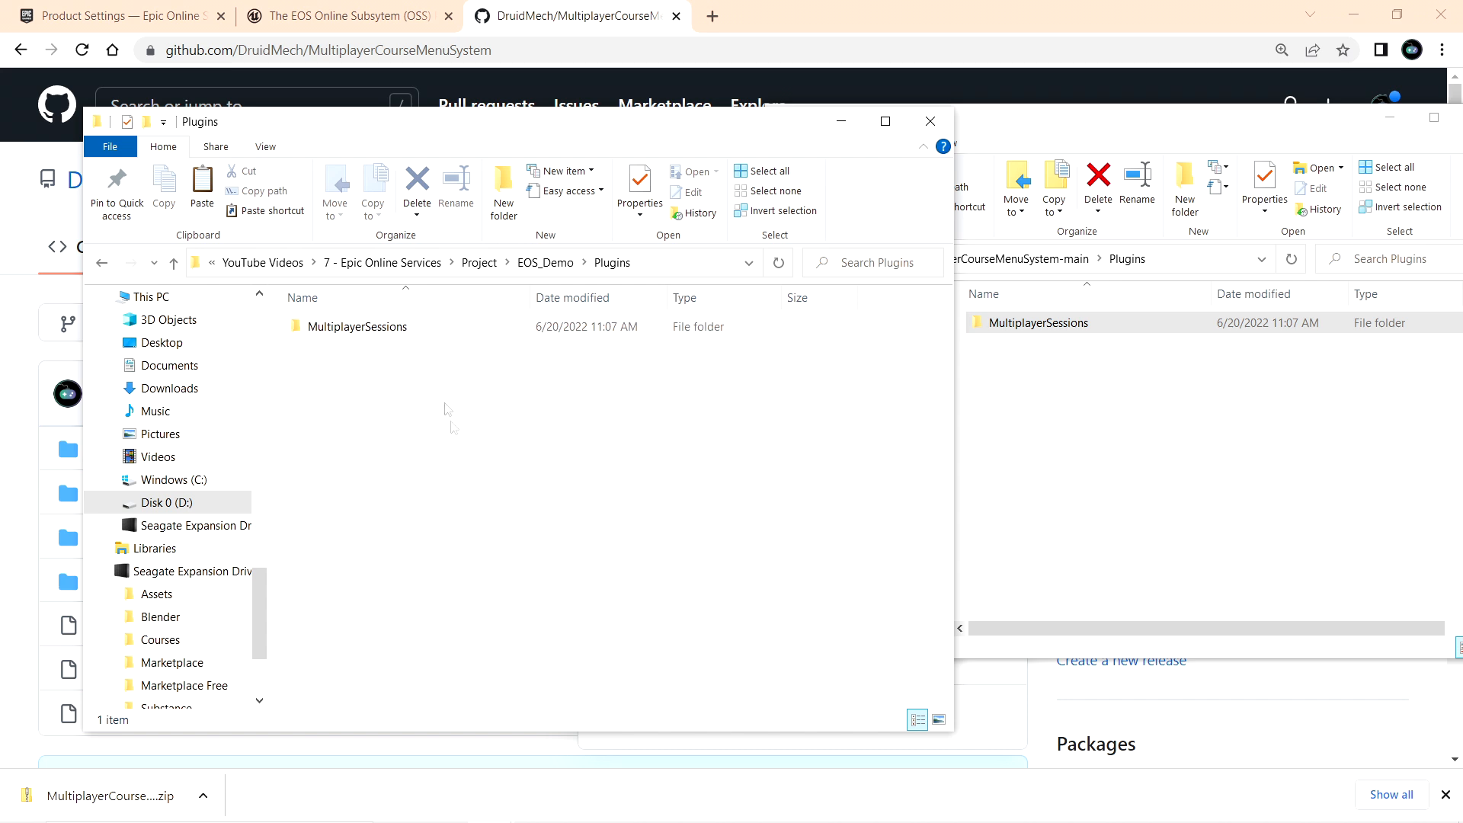
left_click(393, 332)
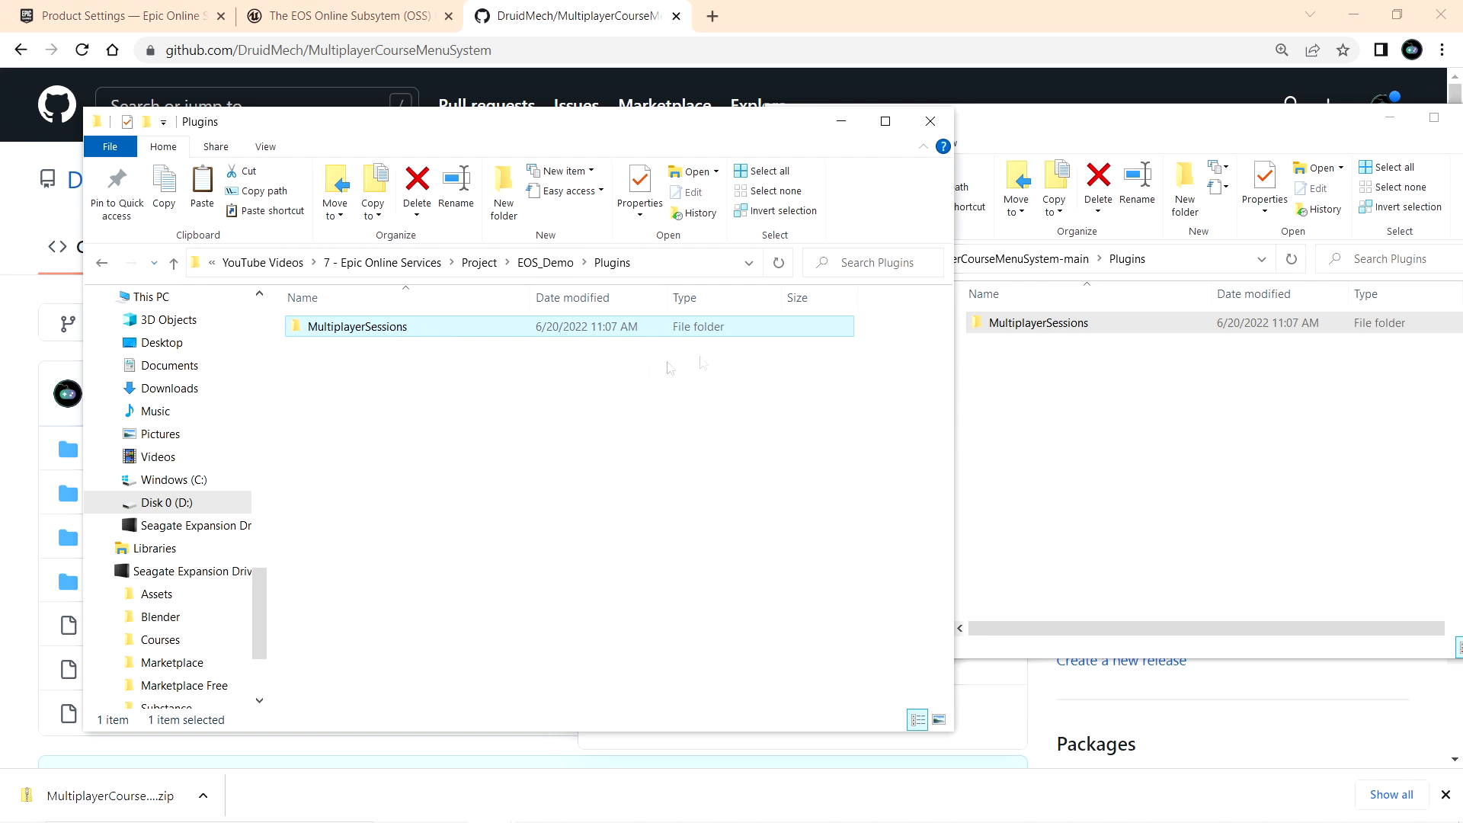
- Put away both Plugins folder windows, and close Chrome and Unreal Editor
left_click_drag(1272, 125, 934, 141)
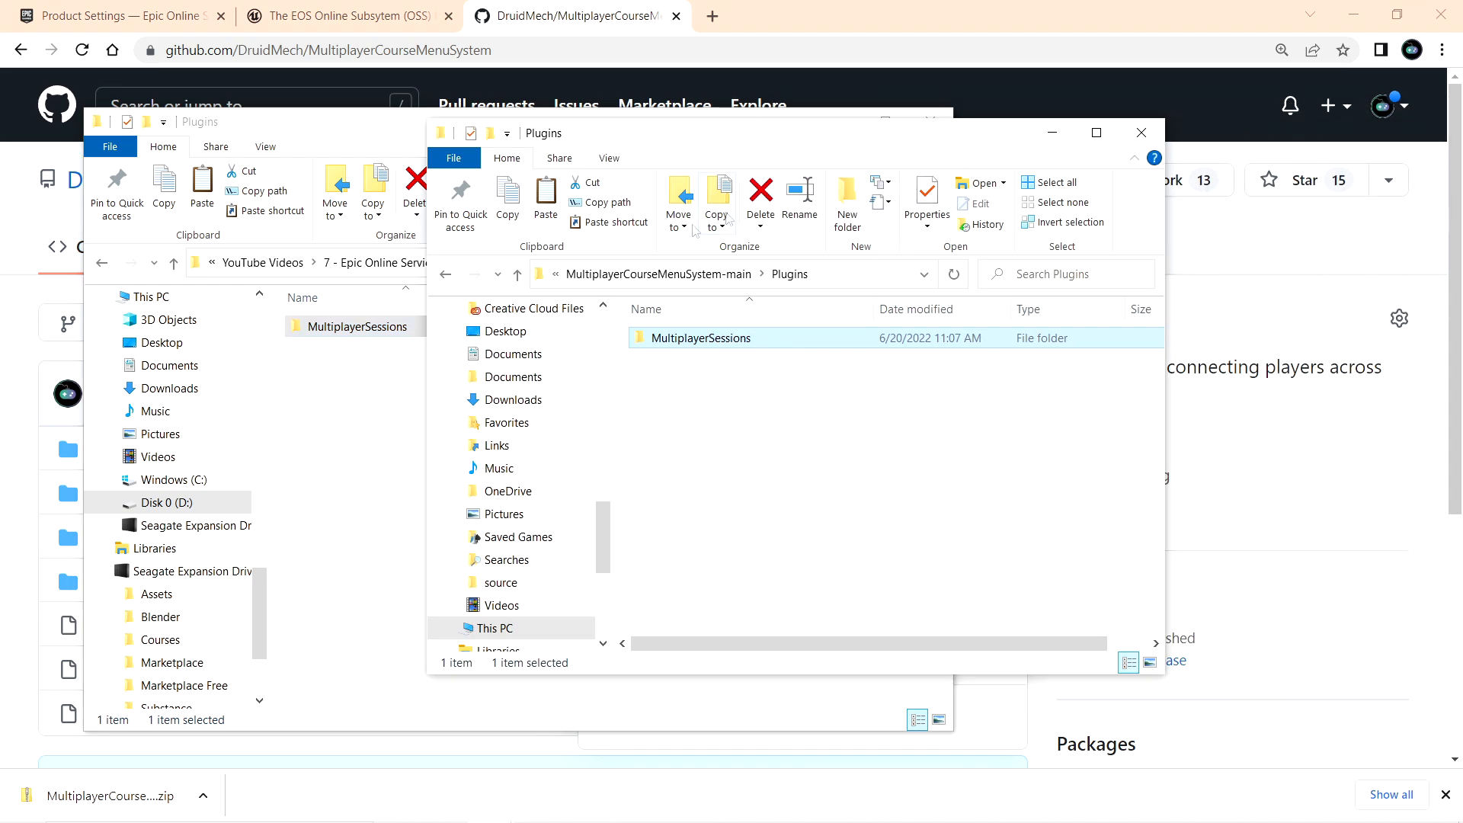
left_click(1142, 133)
left_click_drag(703, 128, 1006, 140)
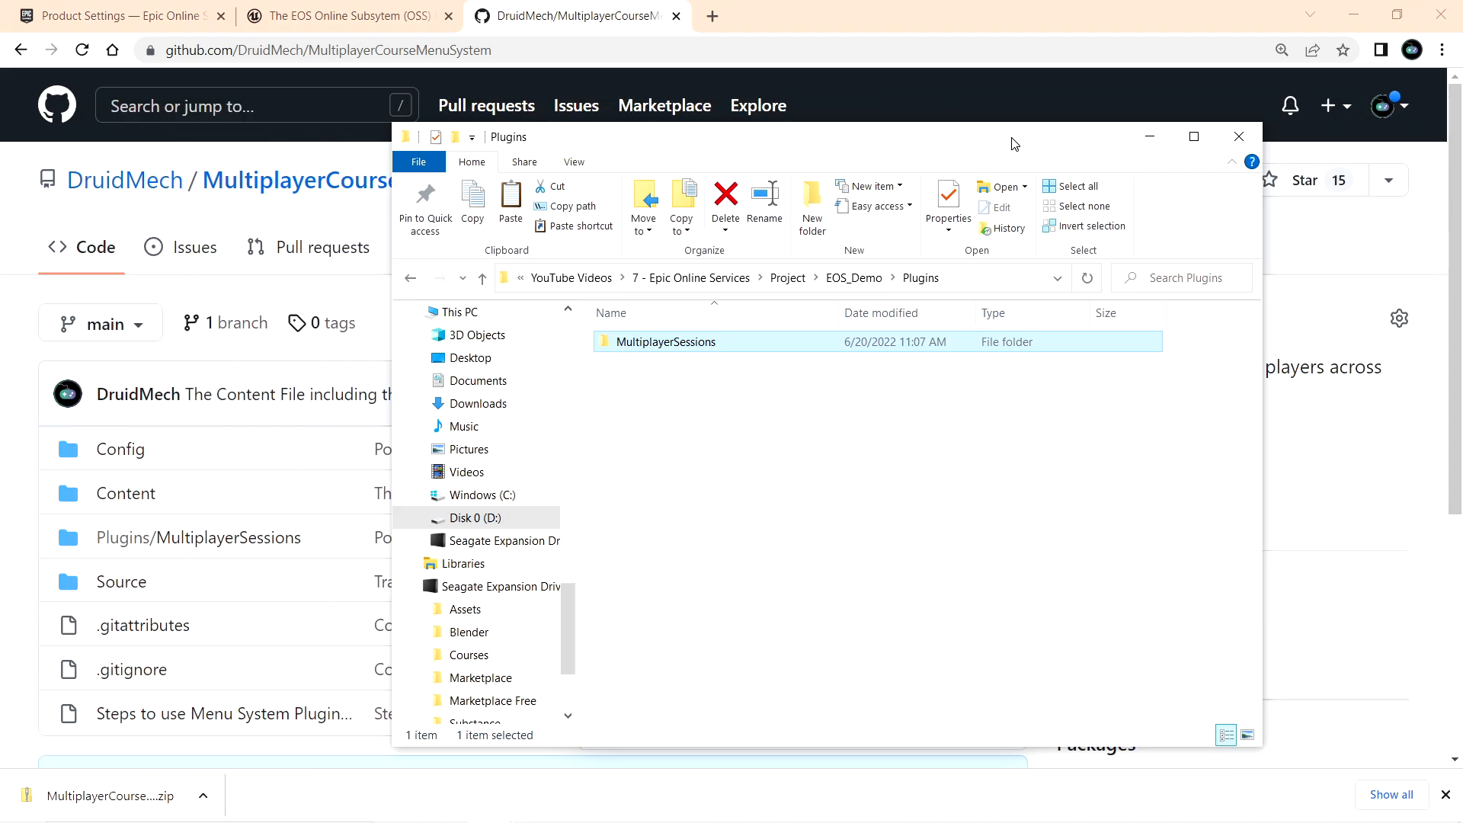
left_click(1142, 134)
left_click(1440, 13)
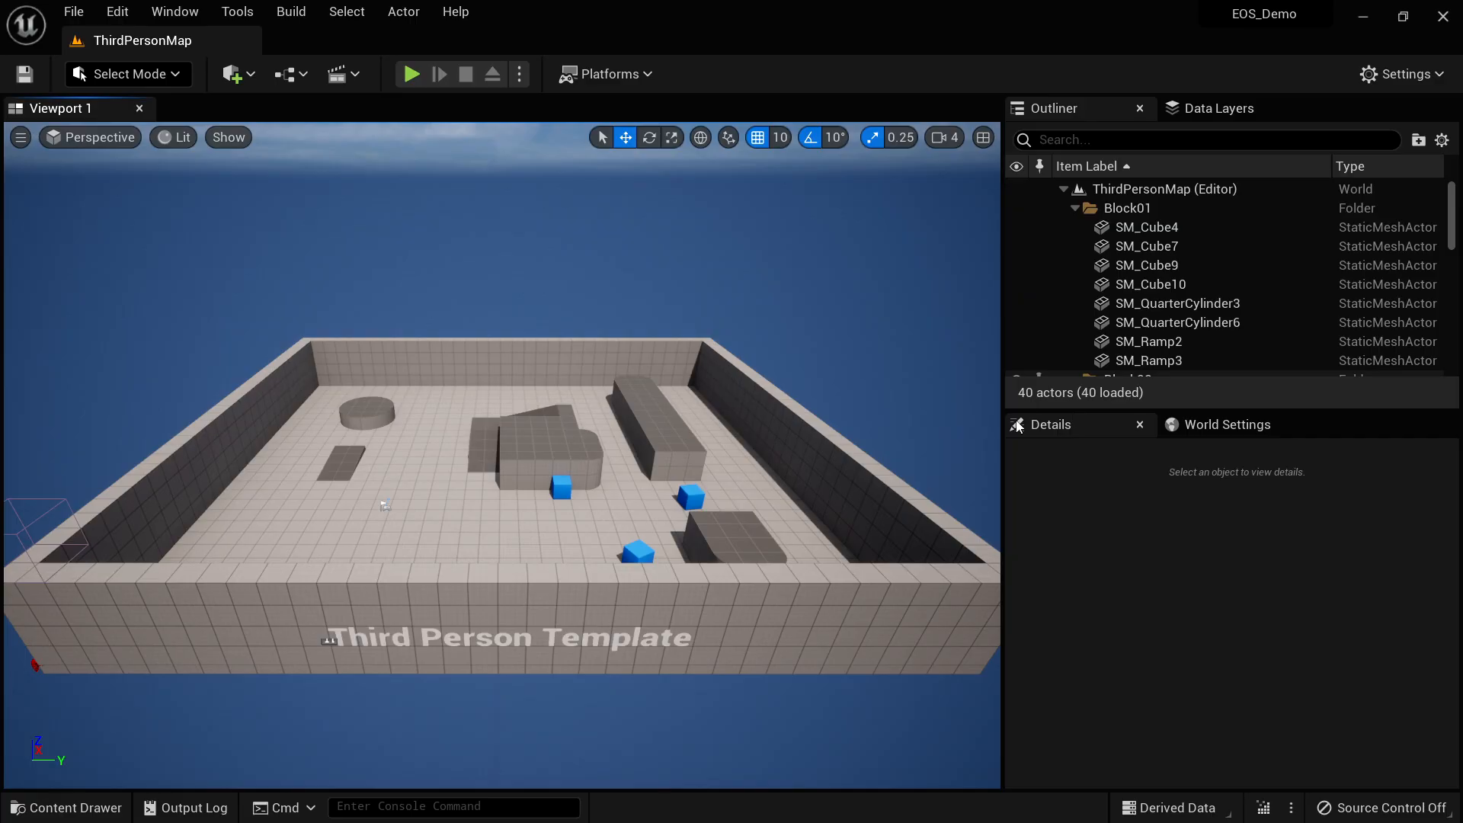
left_click(1439, 19)
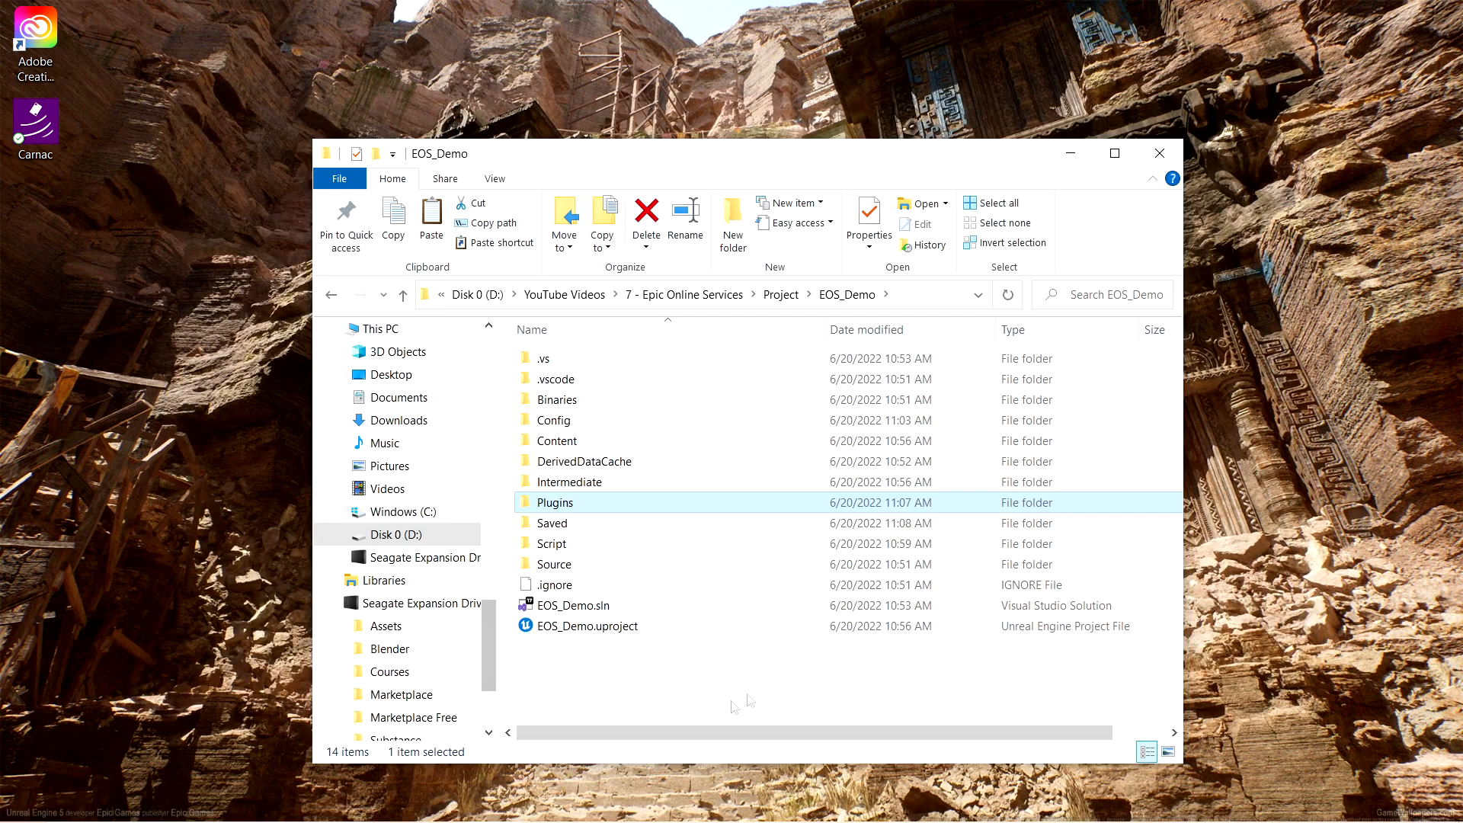
- Delete the Saved, Intermediate and Binaries folders from the EOS_Demo project folder
left_click(600, 533)
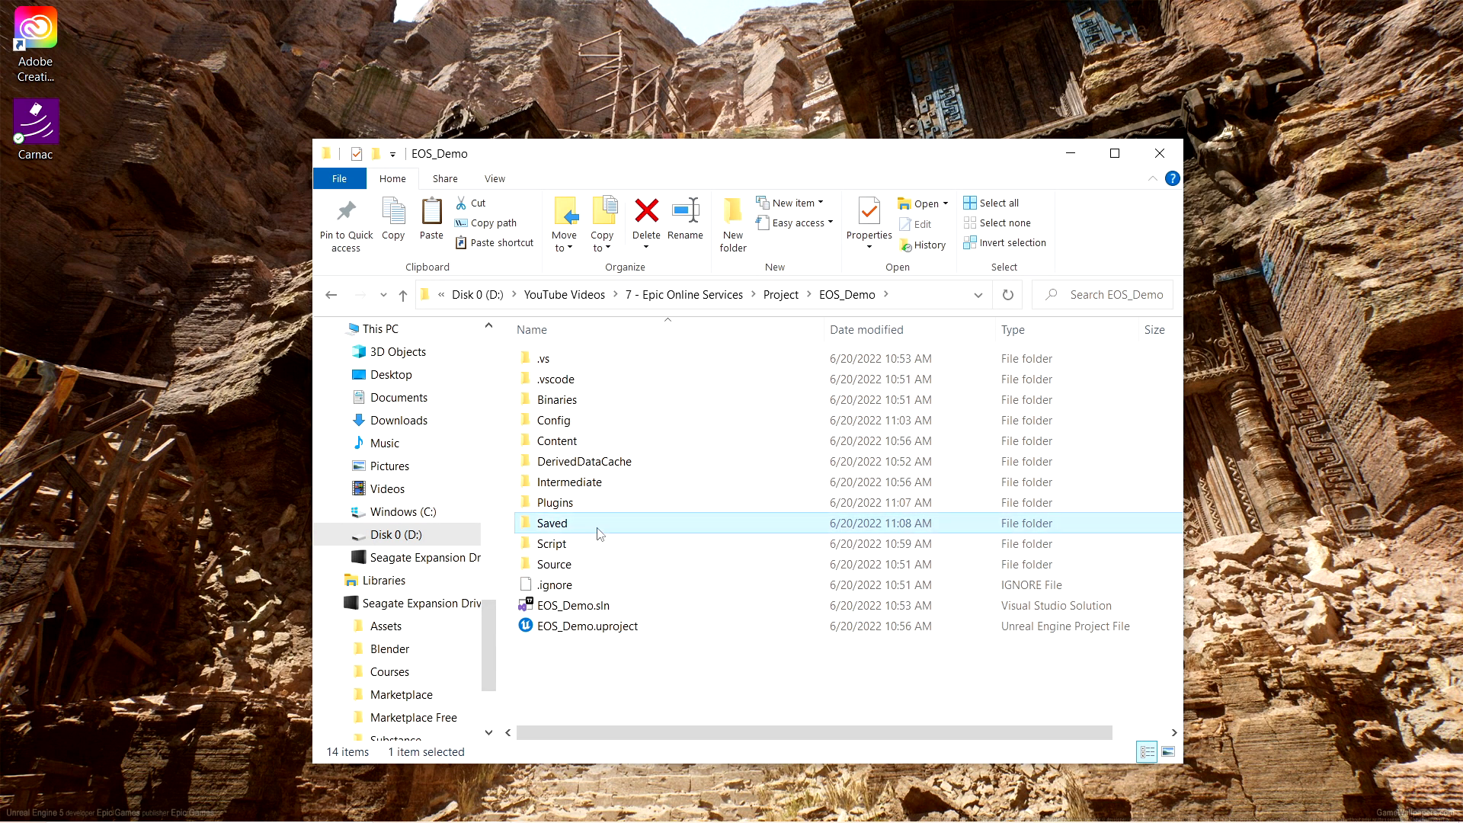
key("Delete")
left_click(600, 492)
key("Delete")
left_click(591, 402)
key("Delete")
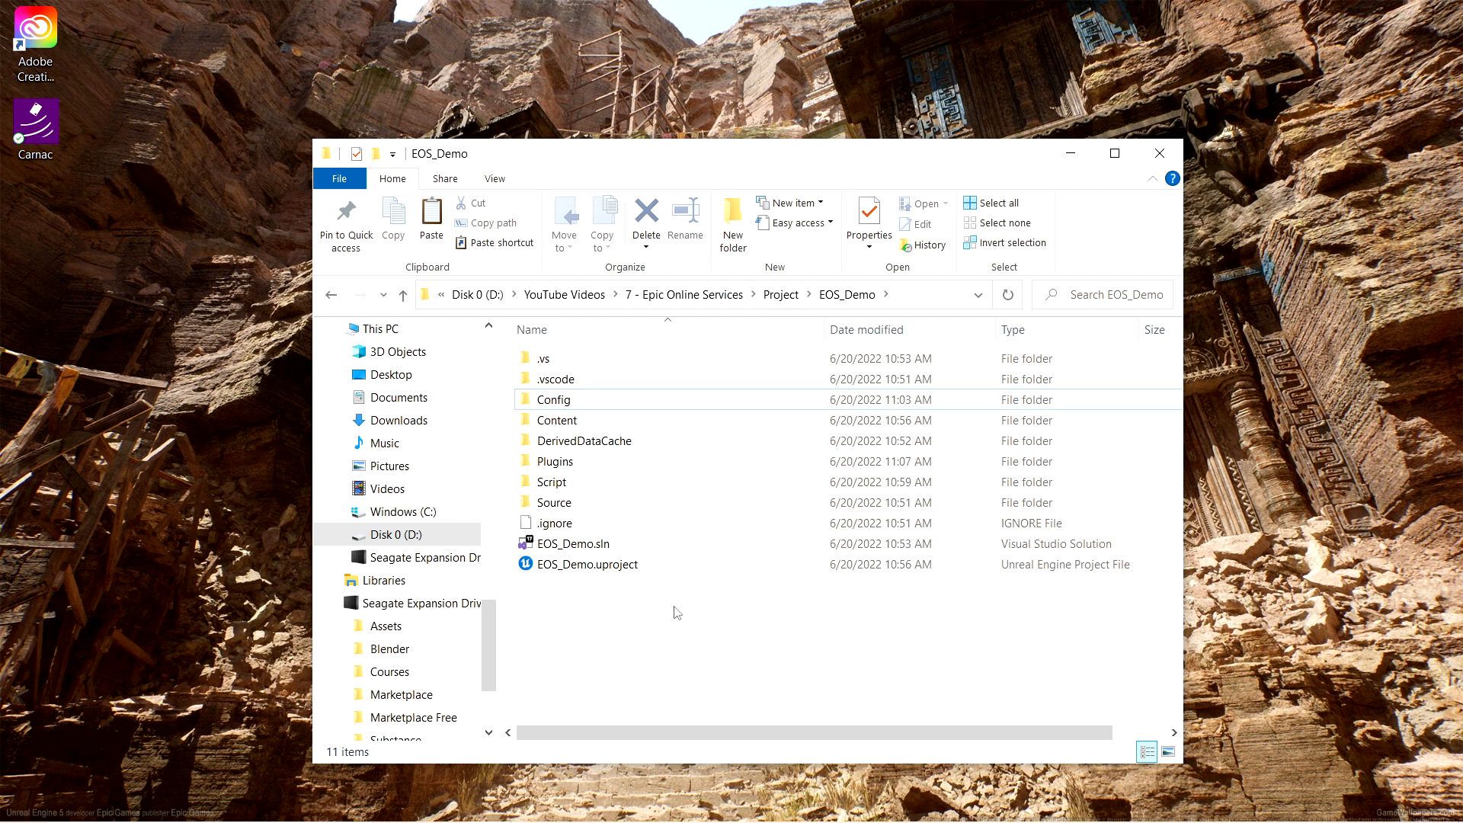
- Generate Visual Studio project files for EOS_Demo.uproject and open the project in Unreal Editor, rebuilding the EOS_Demo and MultiplayerSessions modules
right_click(639, 565)
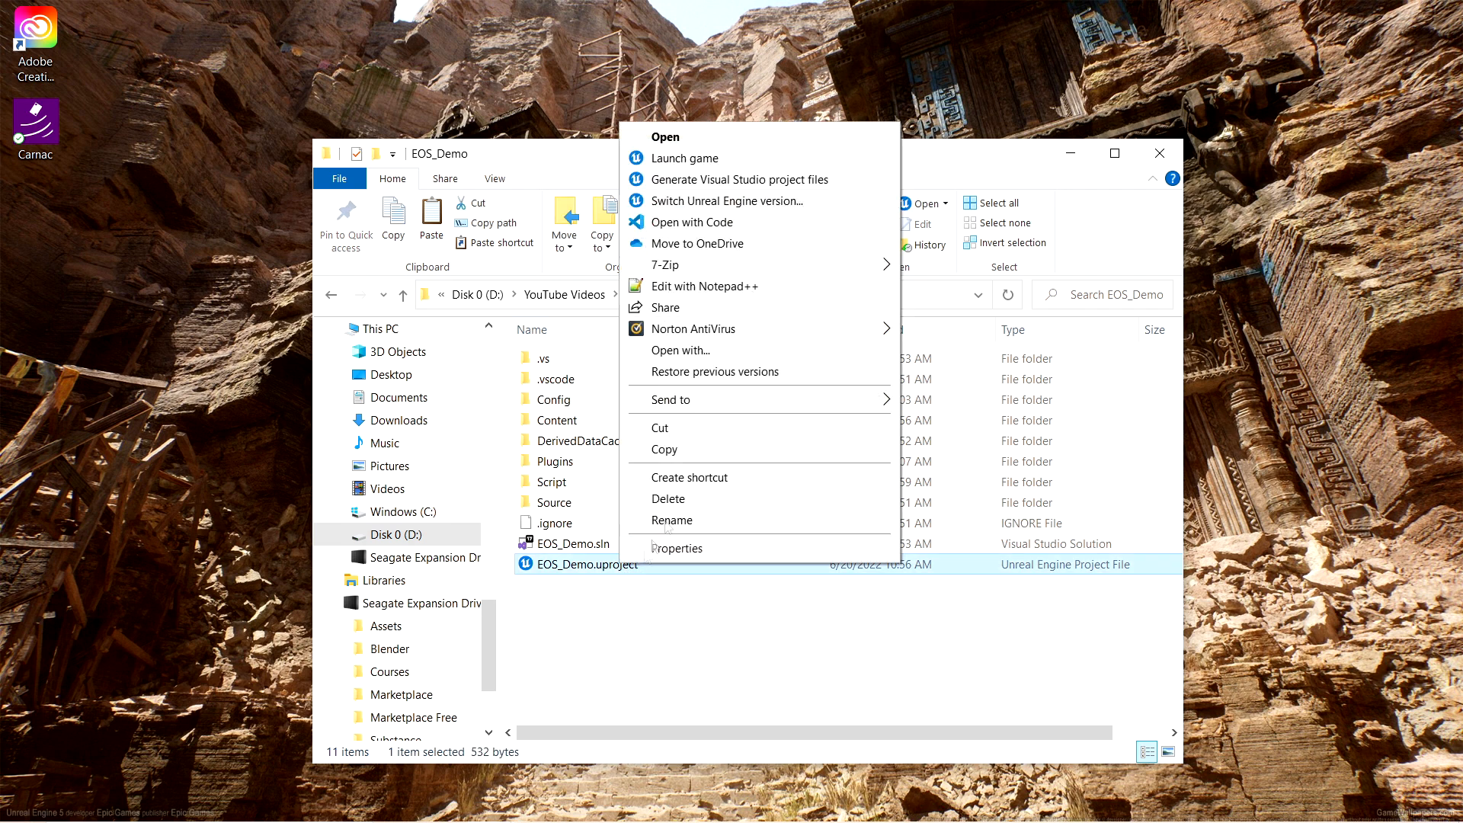
left_click(740, 181)
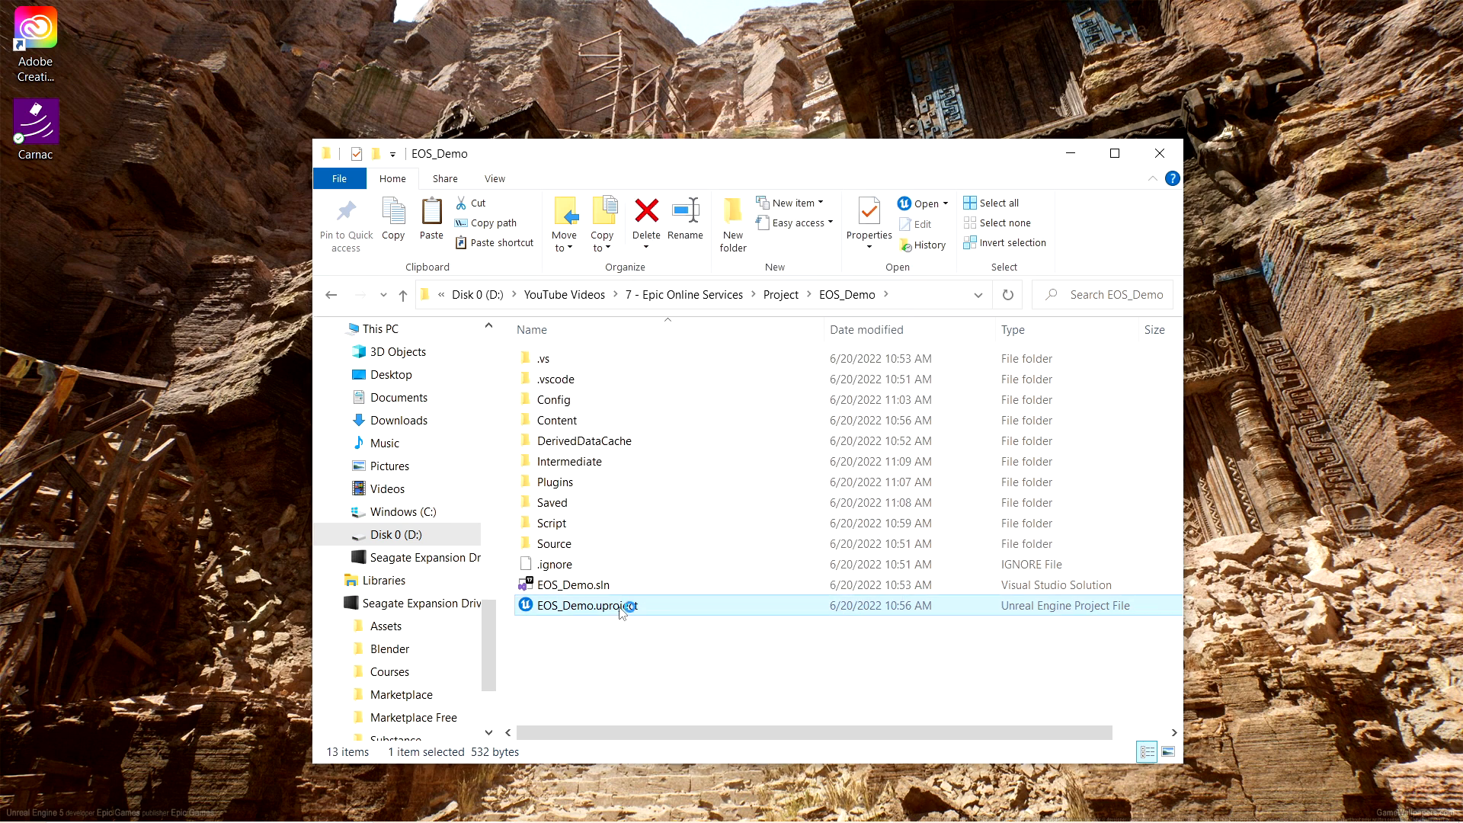
left_click_drag(738, 352, 717, 257)
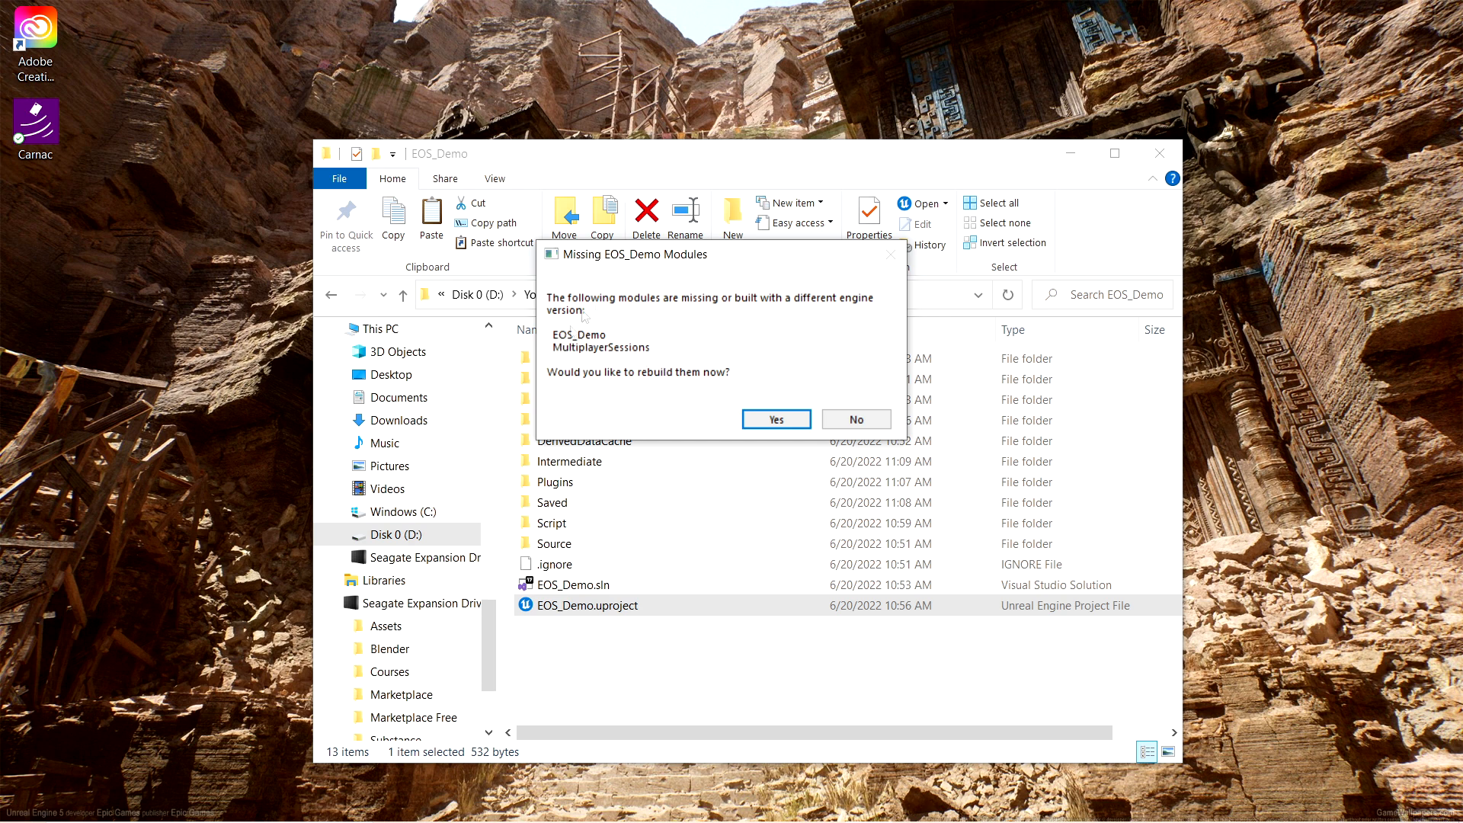
left_click(784, 421)
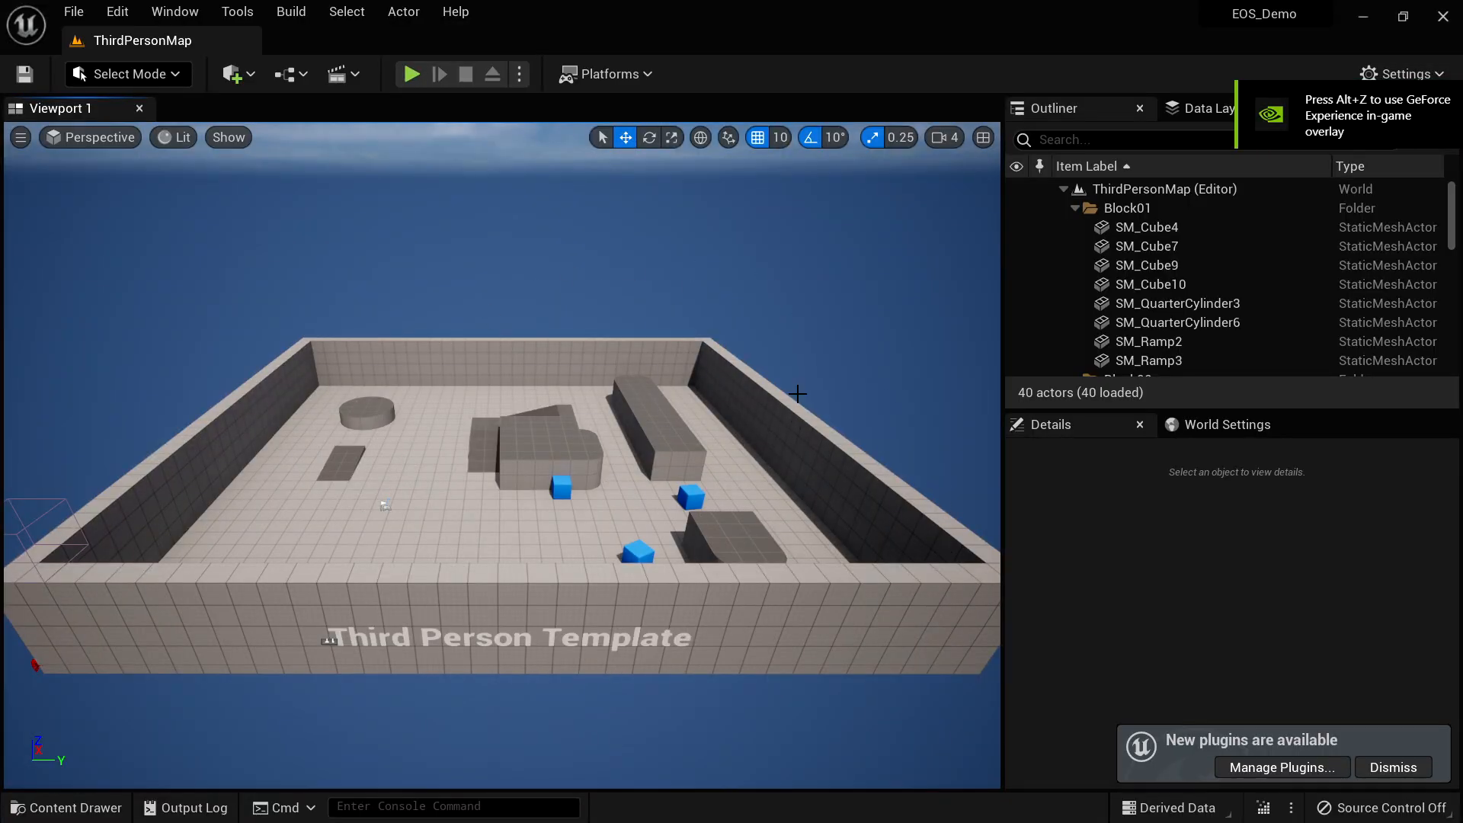
left_click(1393, 767)
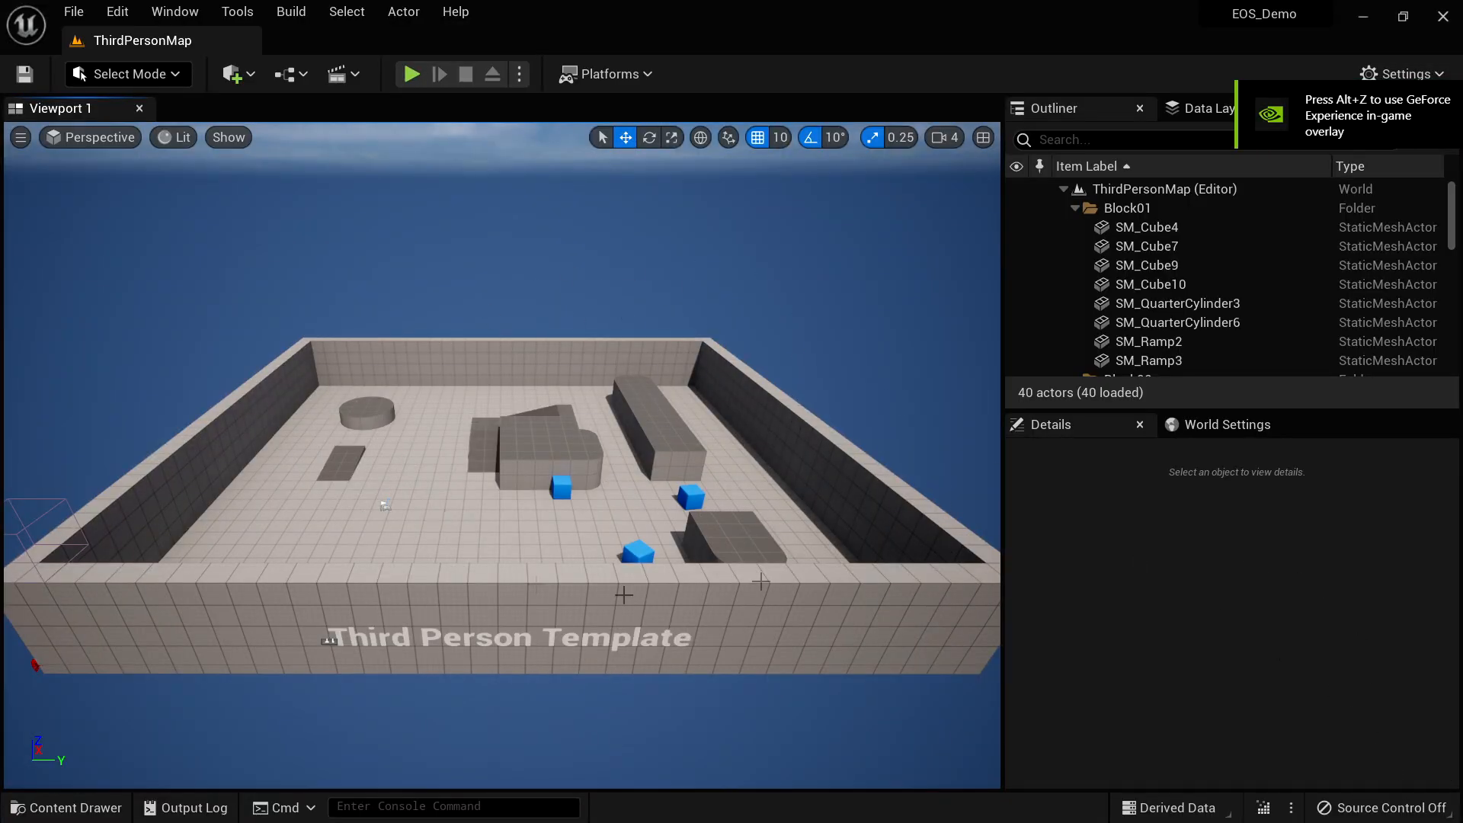
- Open EOS_Demo.sln in Visual Studio and expand the MultiplayerSessions plugin's source tree down to its Private and Public files
left_click(1364, 16)
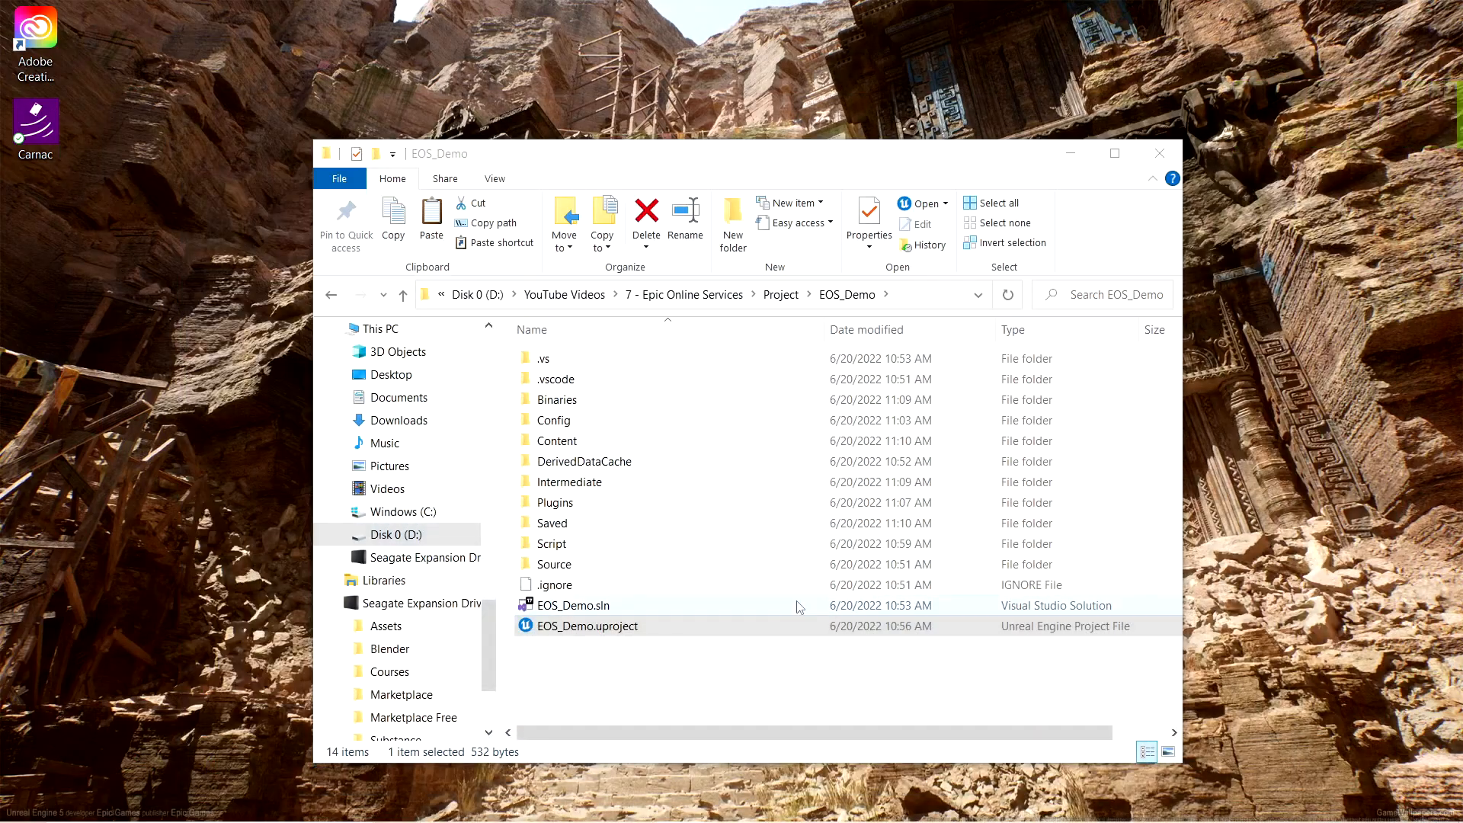
double_click(615, 607)
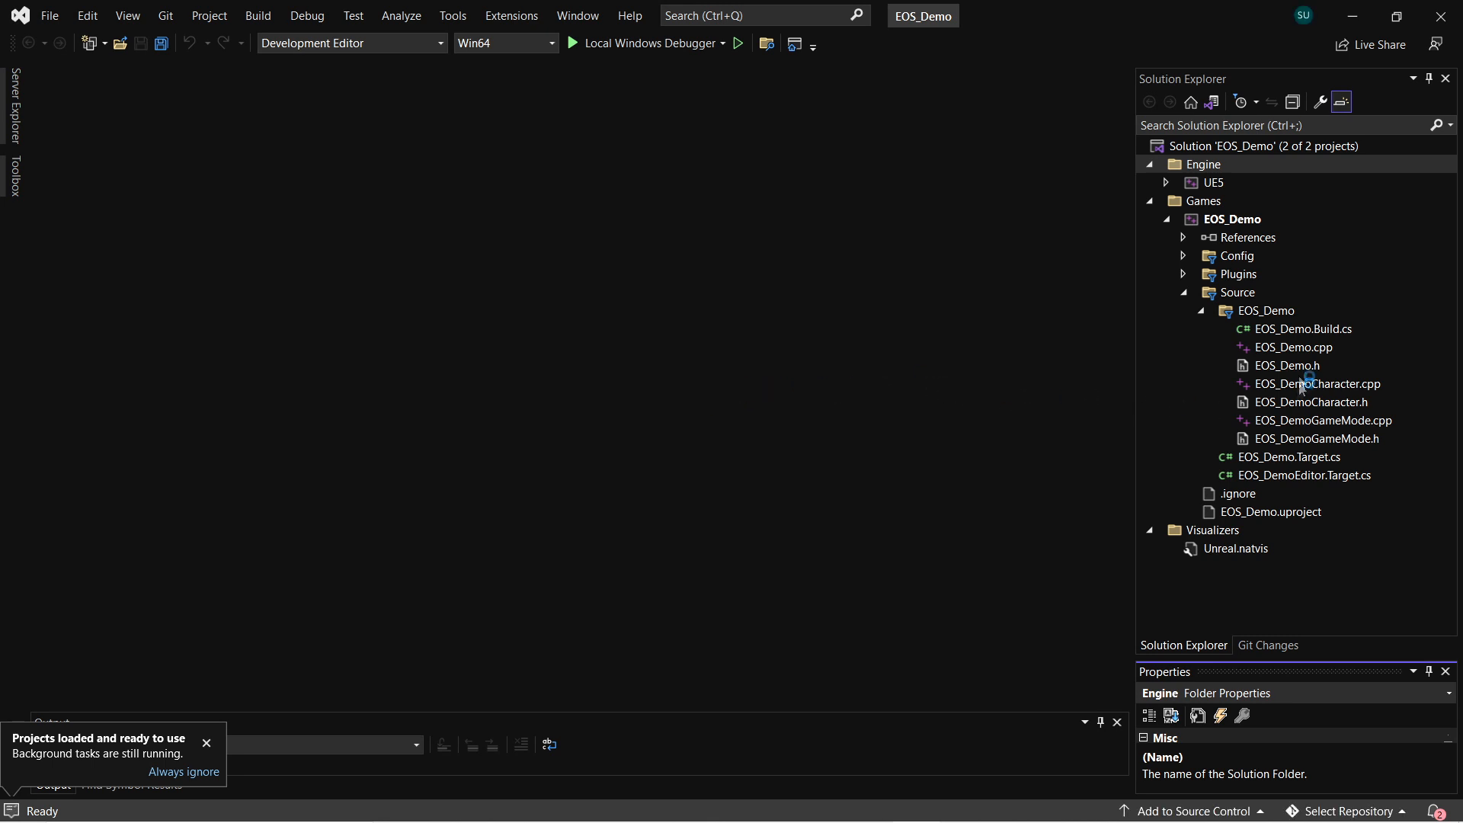
left_click(1184, 274)
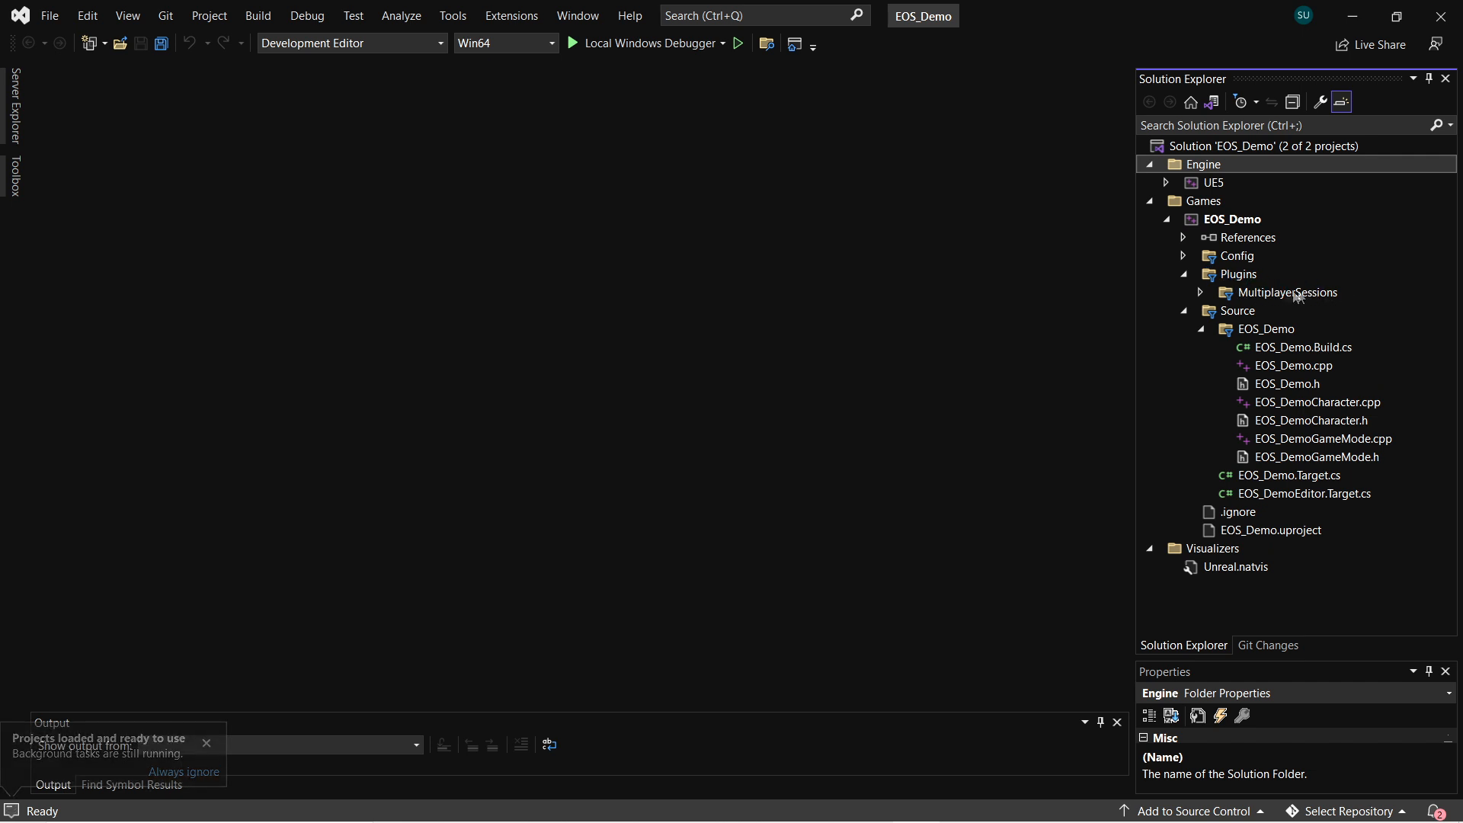
left_click(1202, 294)
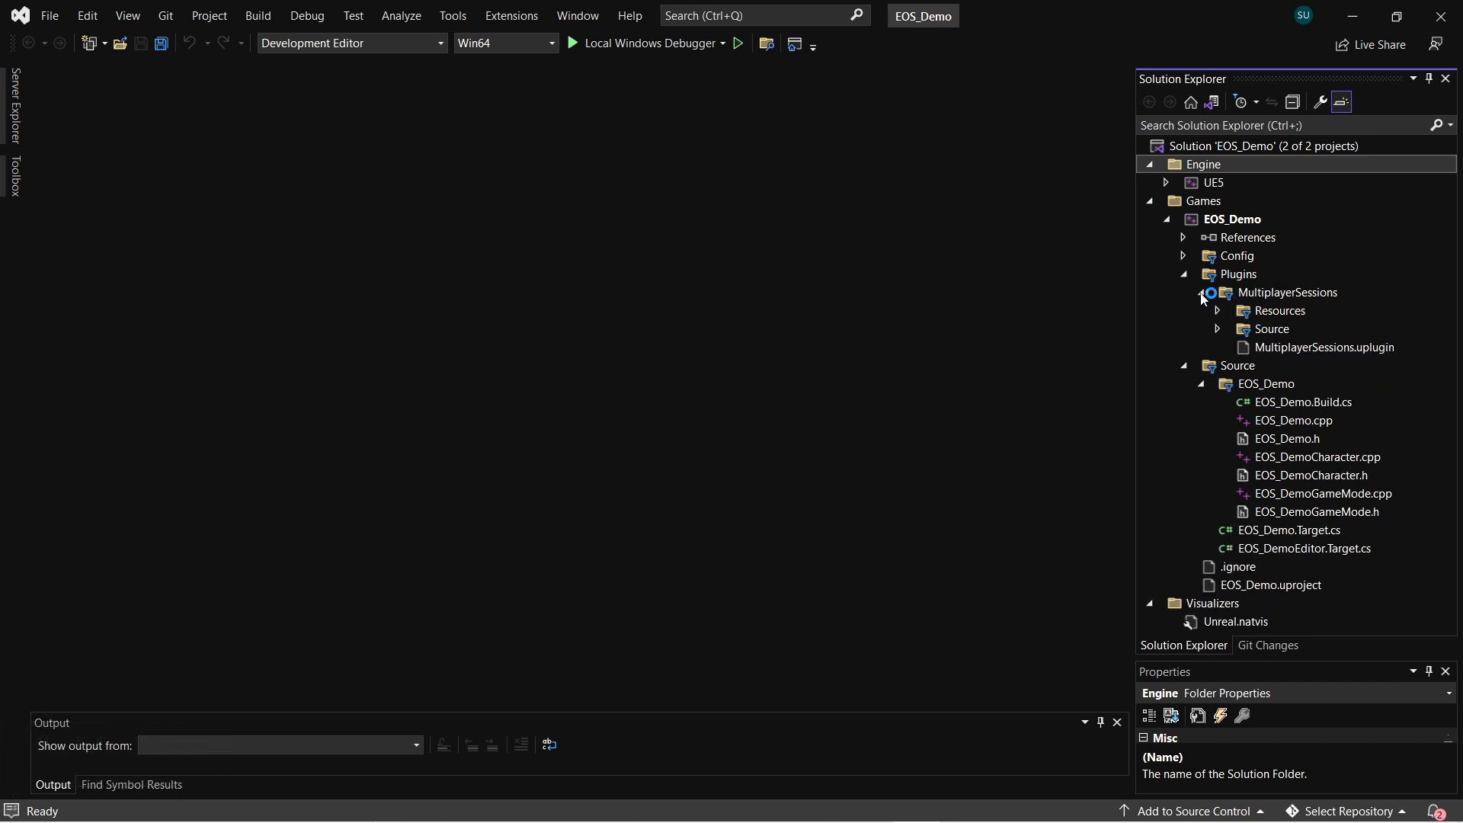
left_click(1218, 330)
left_click(1236, 348)
left_click(1253, 384)
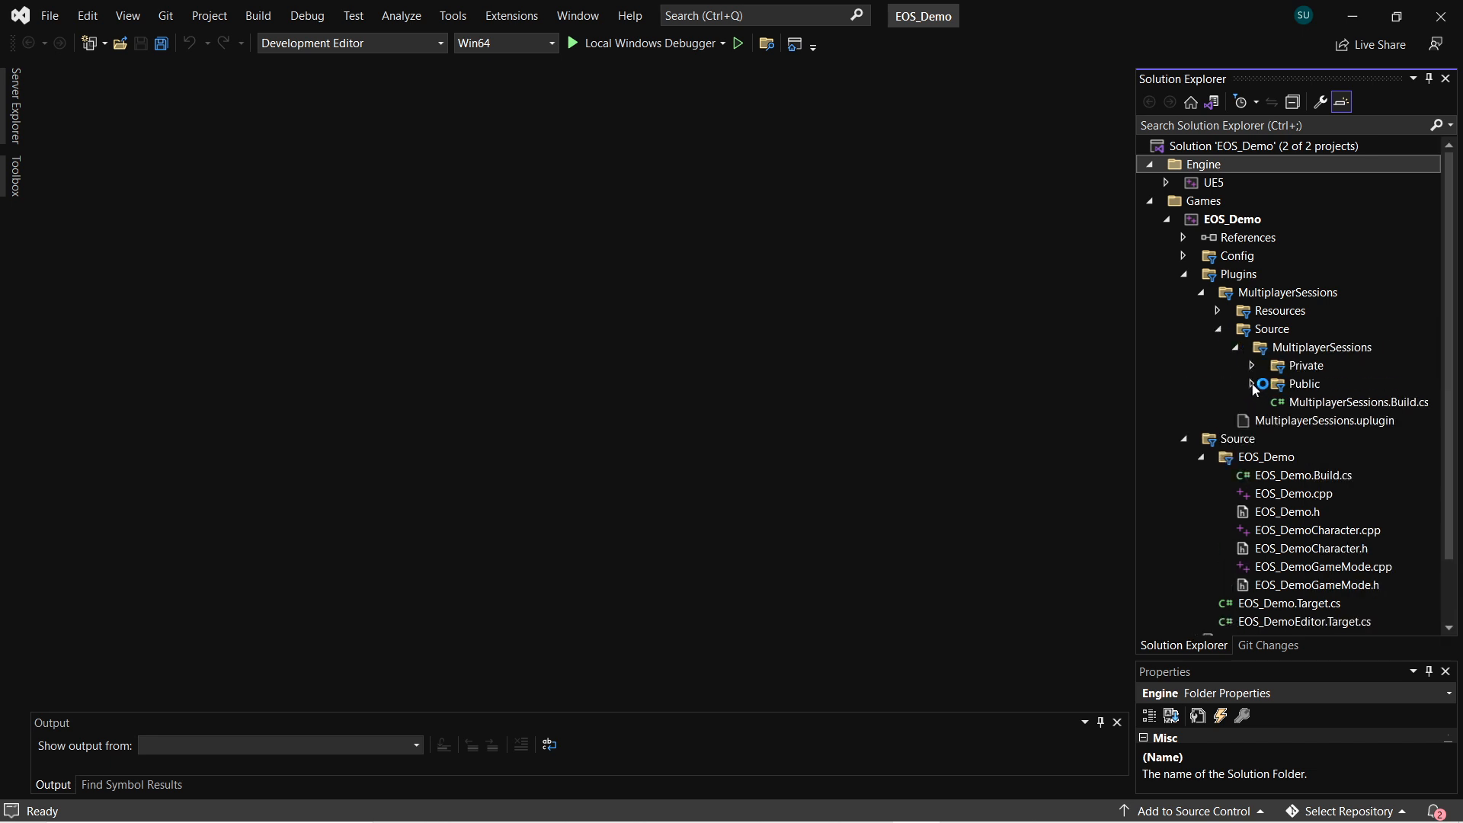
left_click(1253, 366)
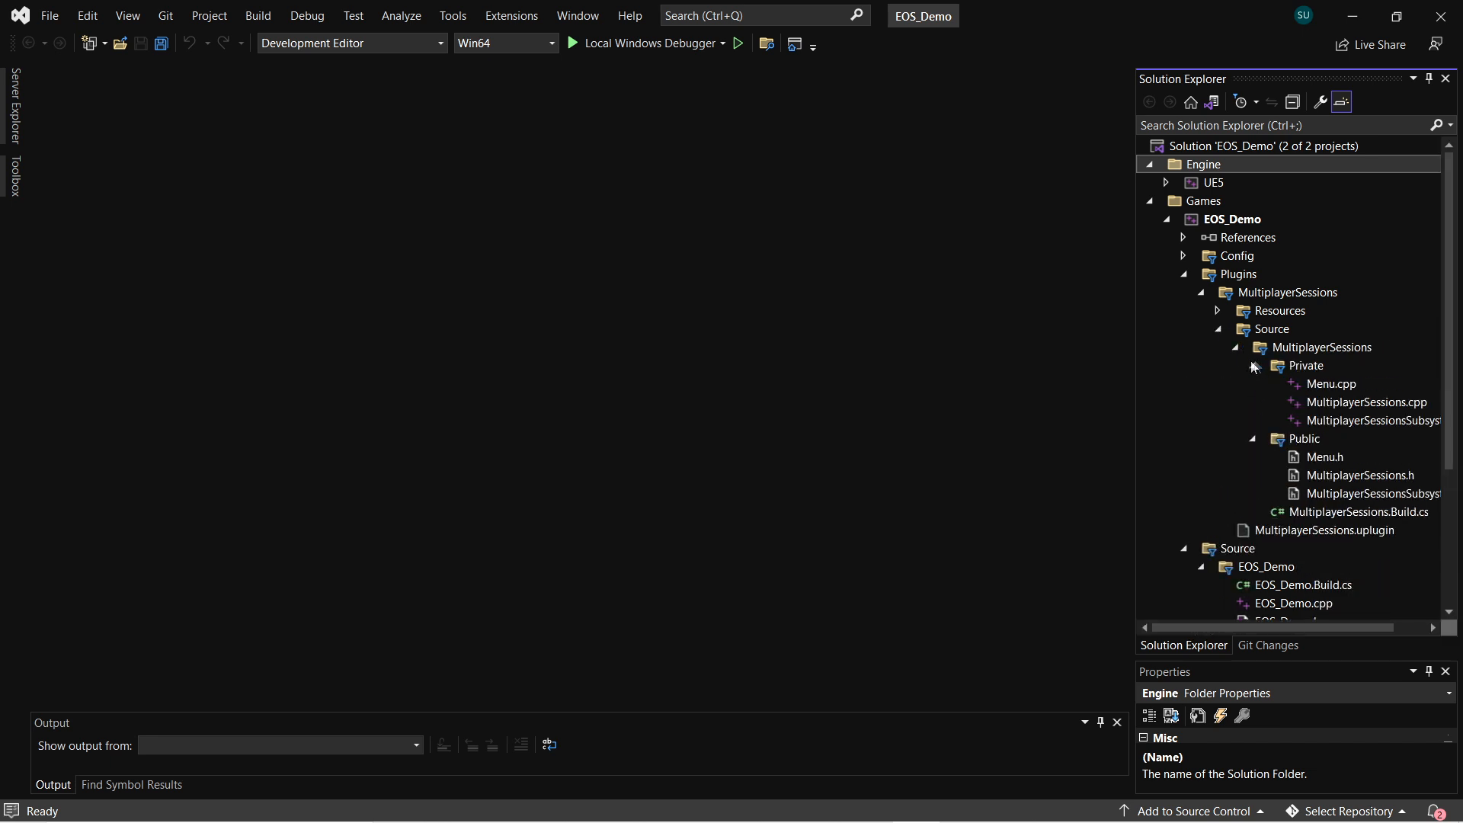
- Look through the plugin's MultiplayerSessionsSubsystem.cpp and Menu.cpp source code
left_click(1372, 420)
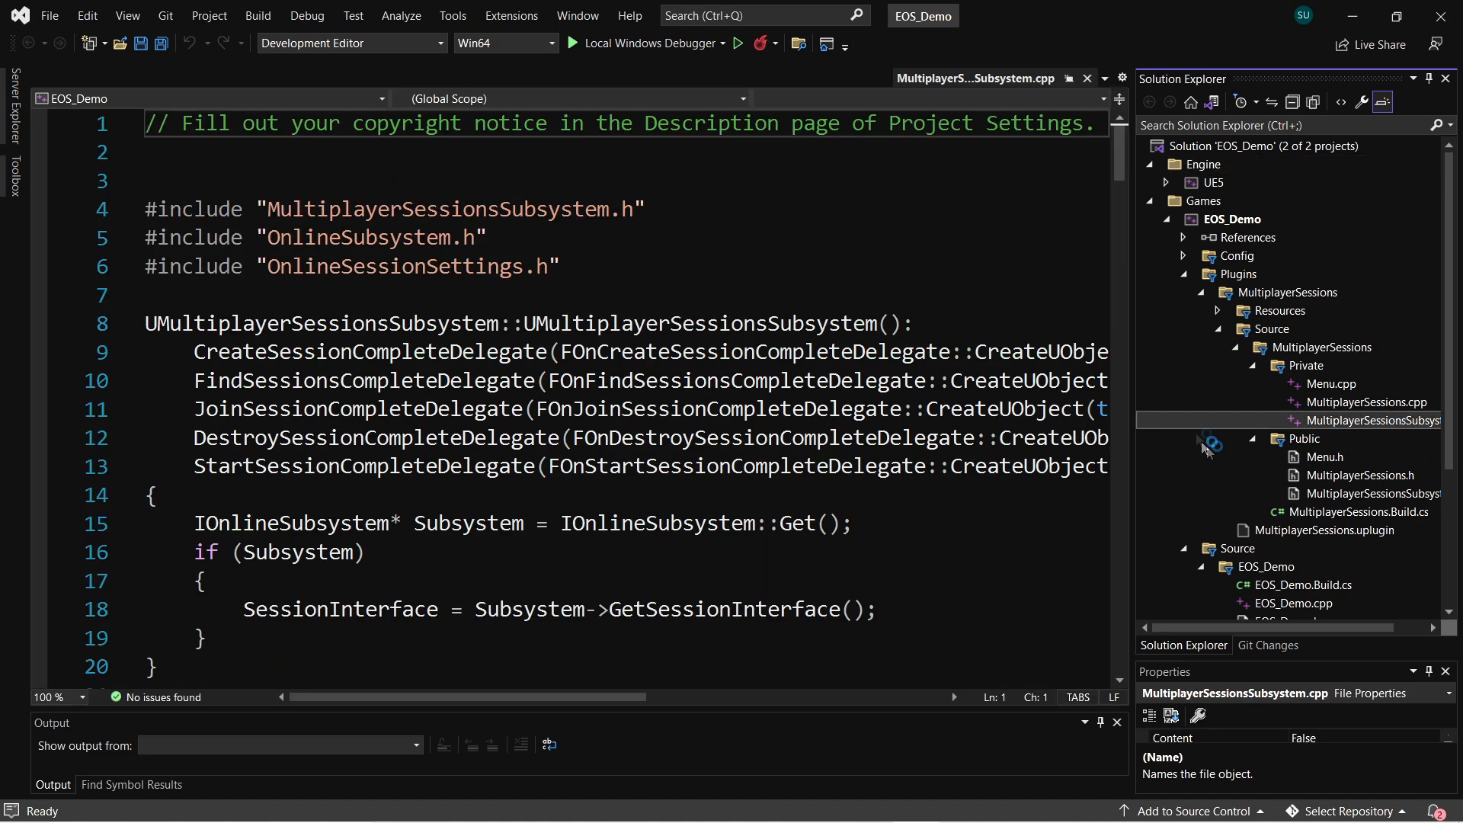
mouse_move(1122, 165)
left_mouse_down()
mouse_move(1120, 445)
mouse_move(1120, 153)
left_mouse_up()
left_click(1346, 385)
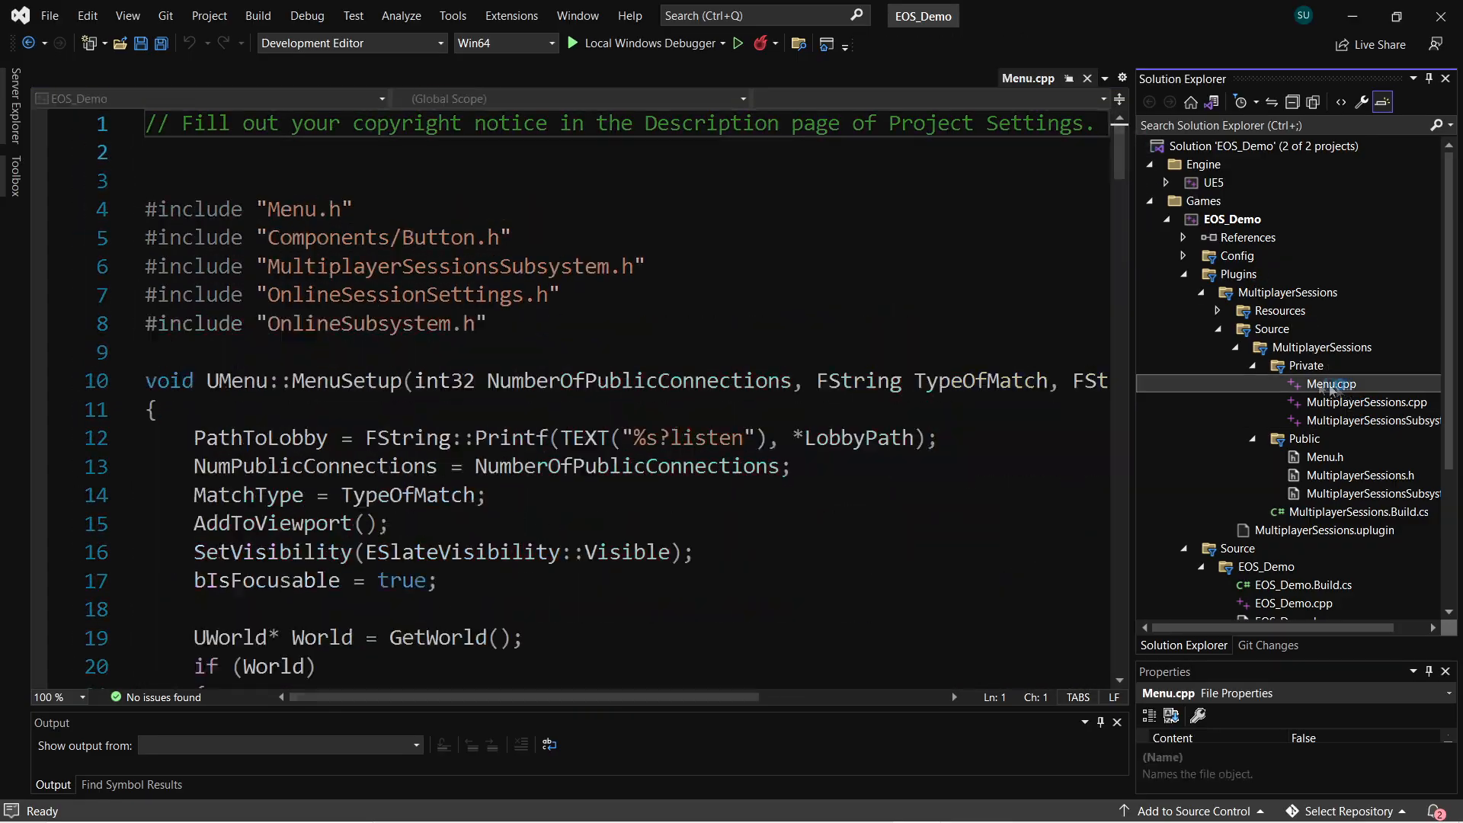
left_click_drag(1120, 167, 1135, 442)
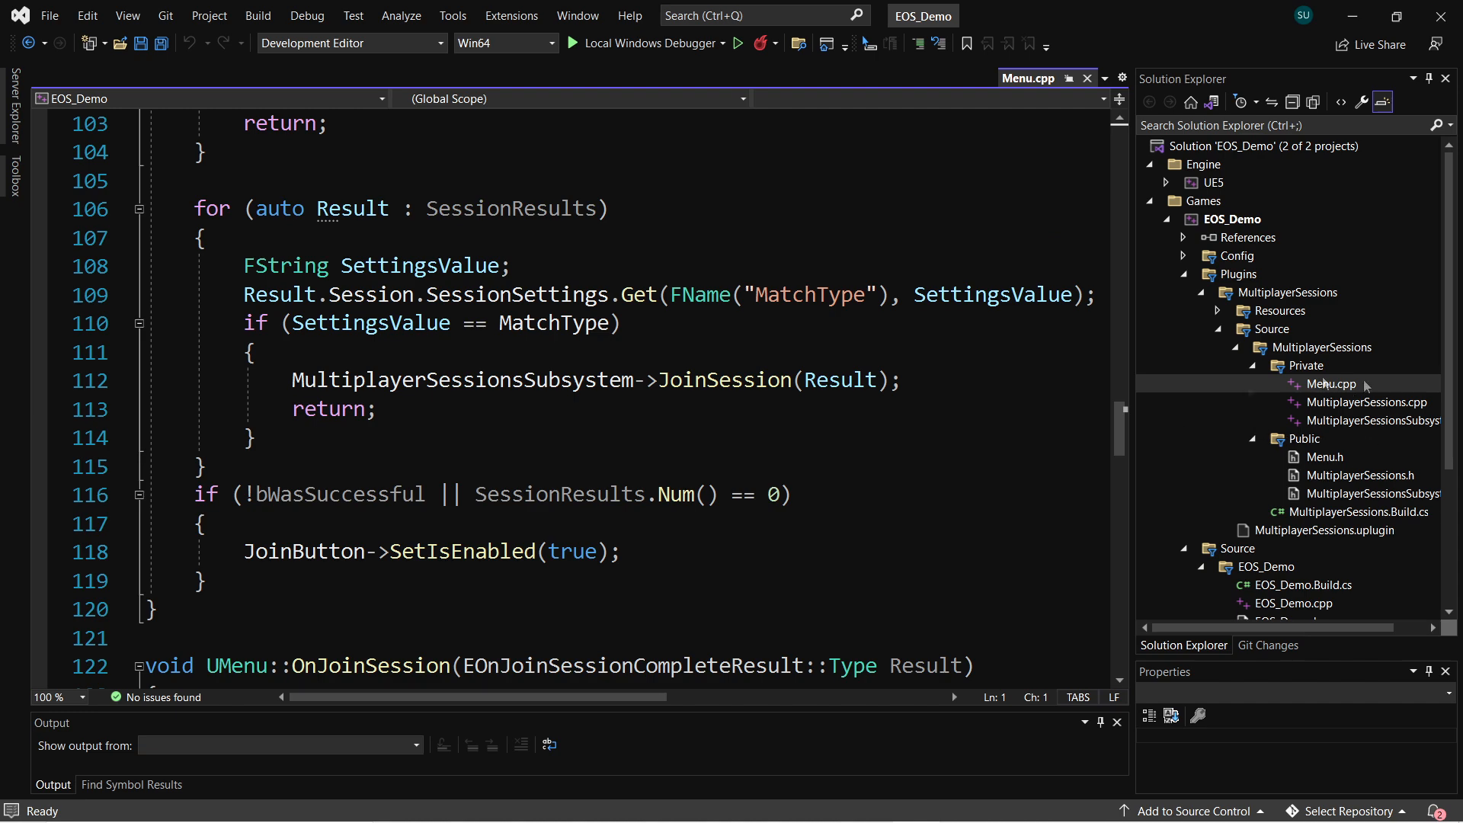
left_click_drag(1122, 440, 1123, 496)
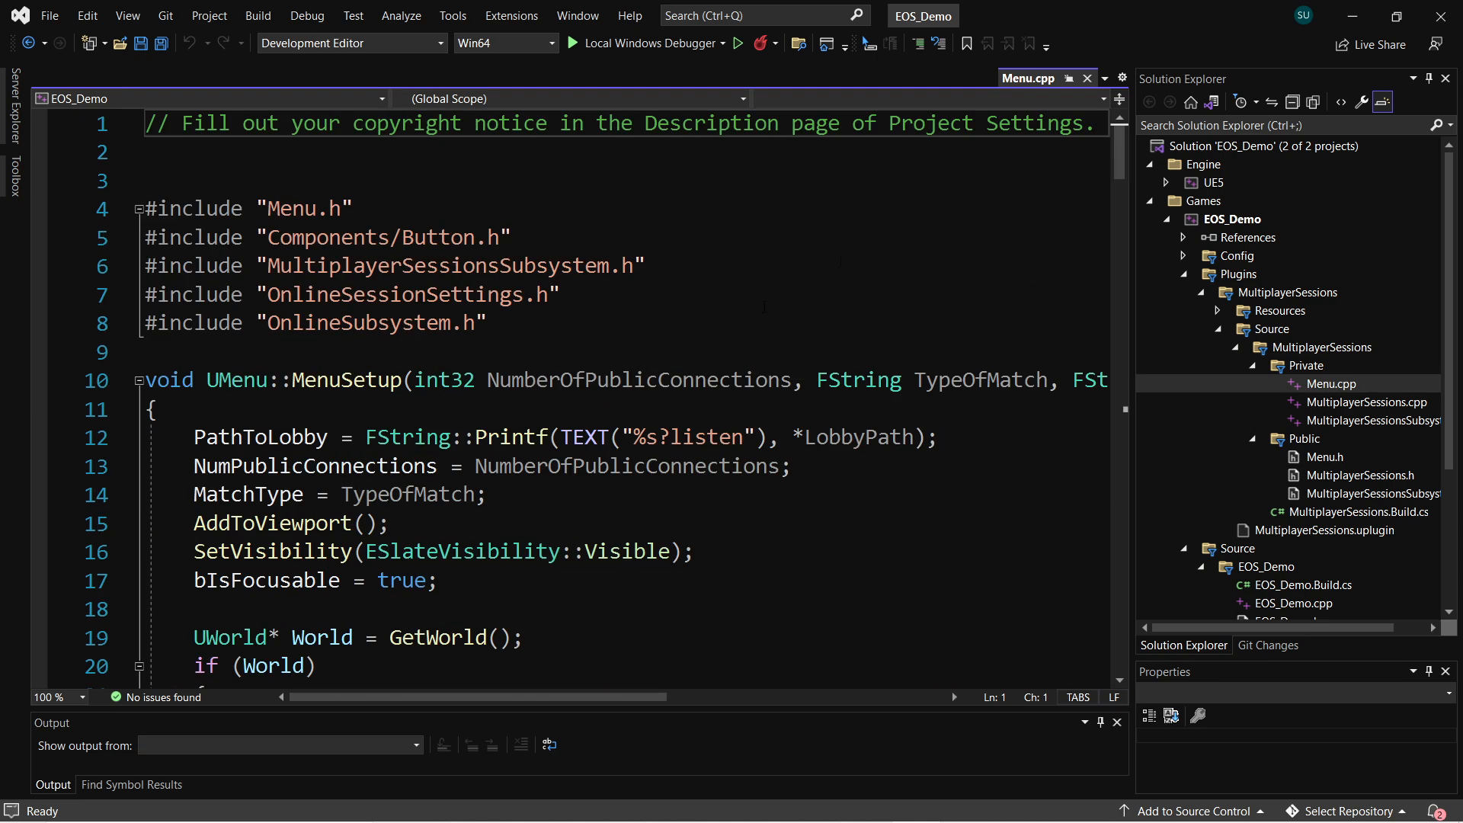
- Switch back to Unreal Editor and enable Show Plugin Content for the Content Browser
left_click(1367, 27)
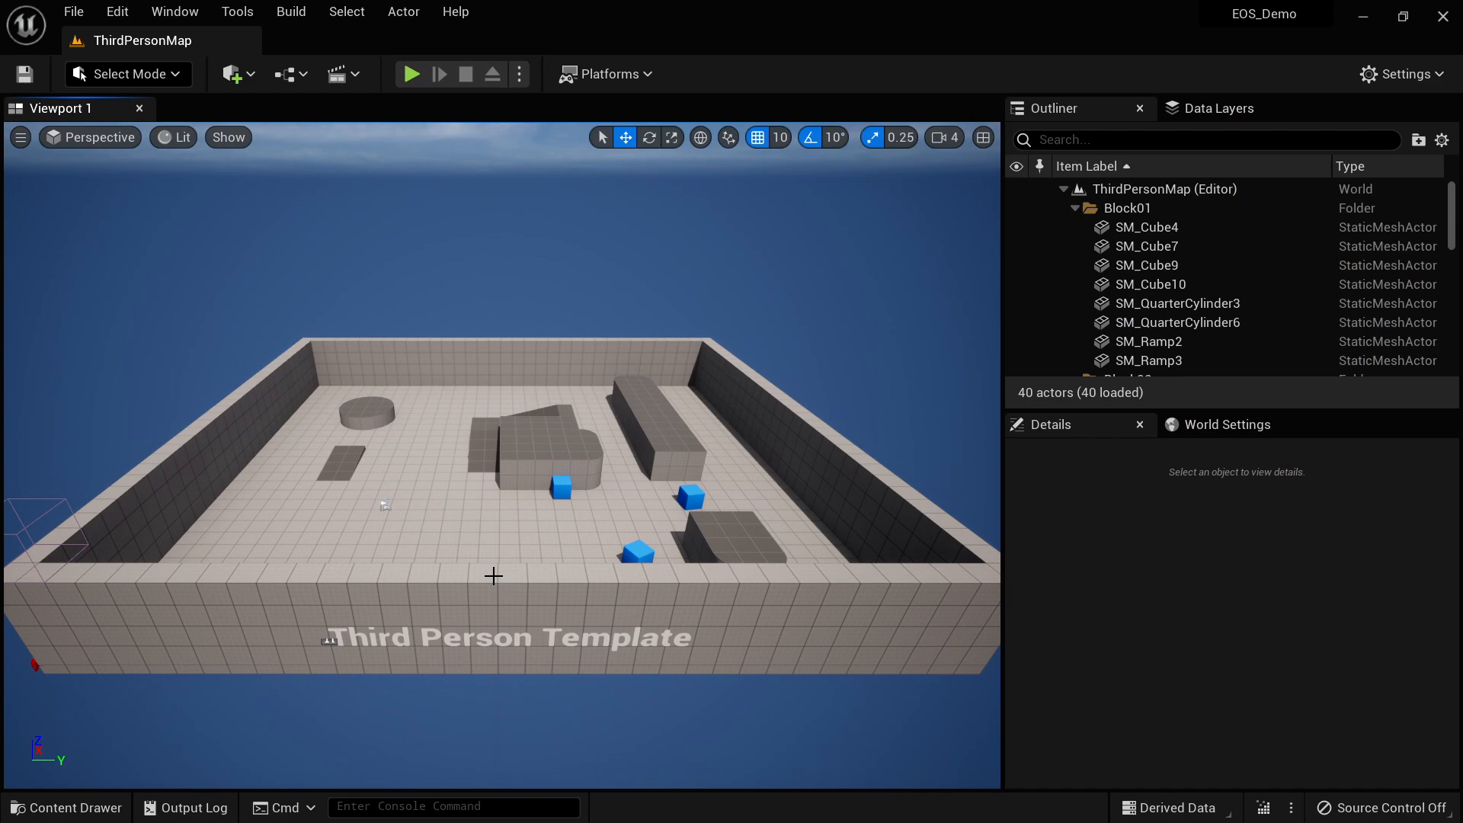
key("ctrl+space")
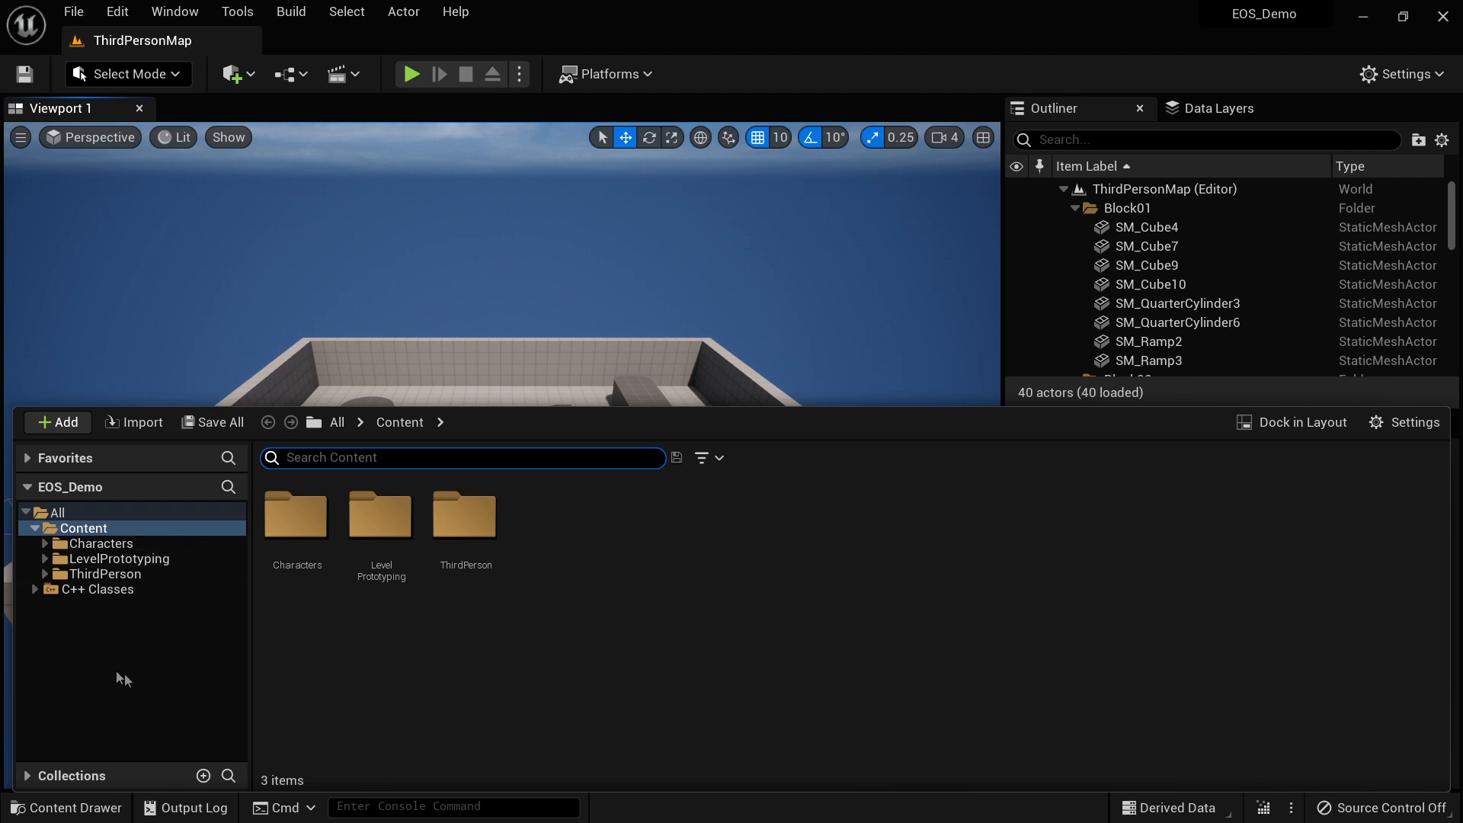
left_click(1393, 424)
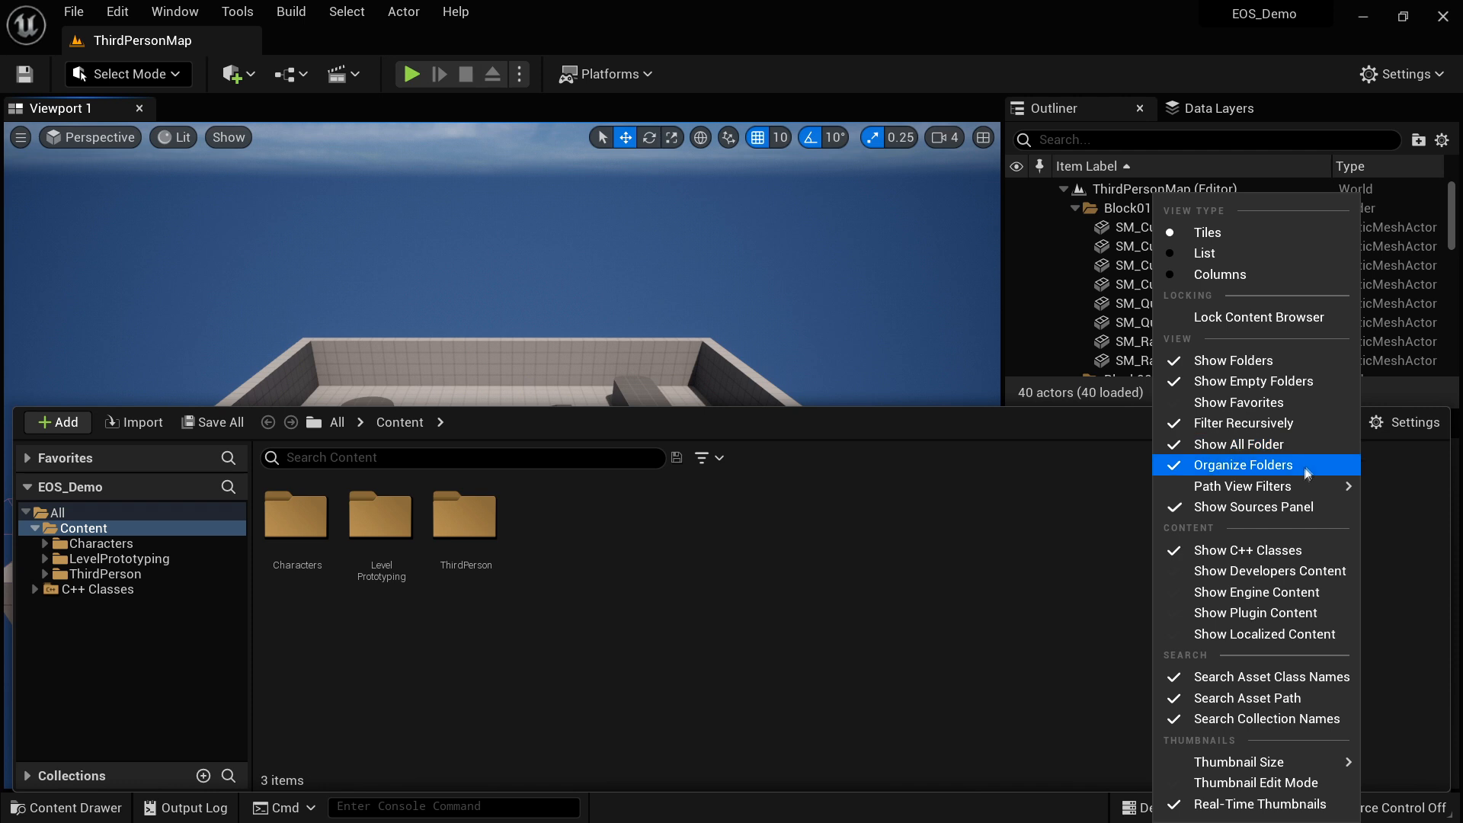
left_click(1240, 614)
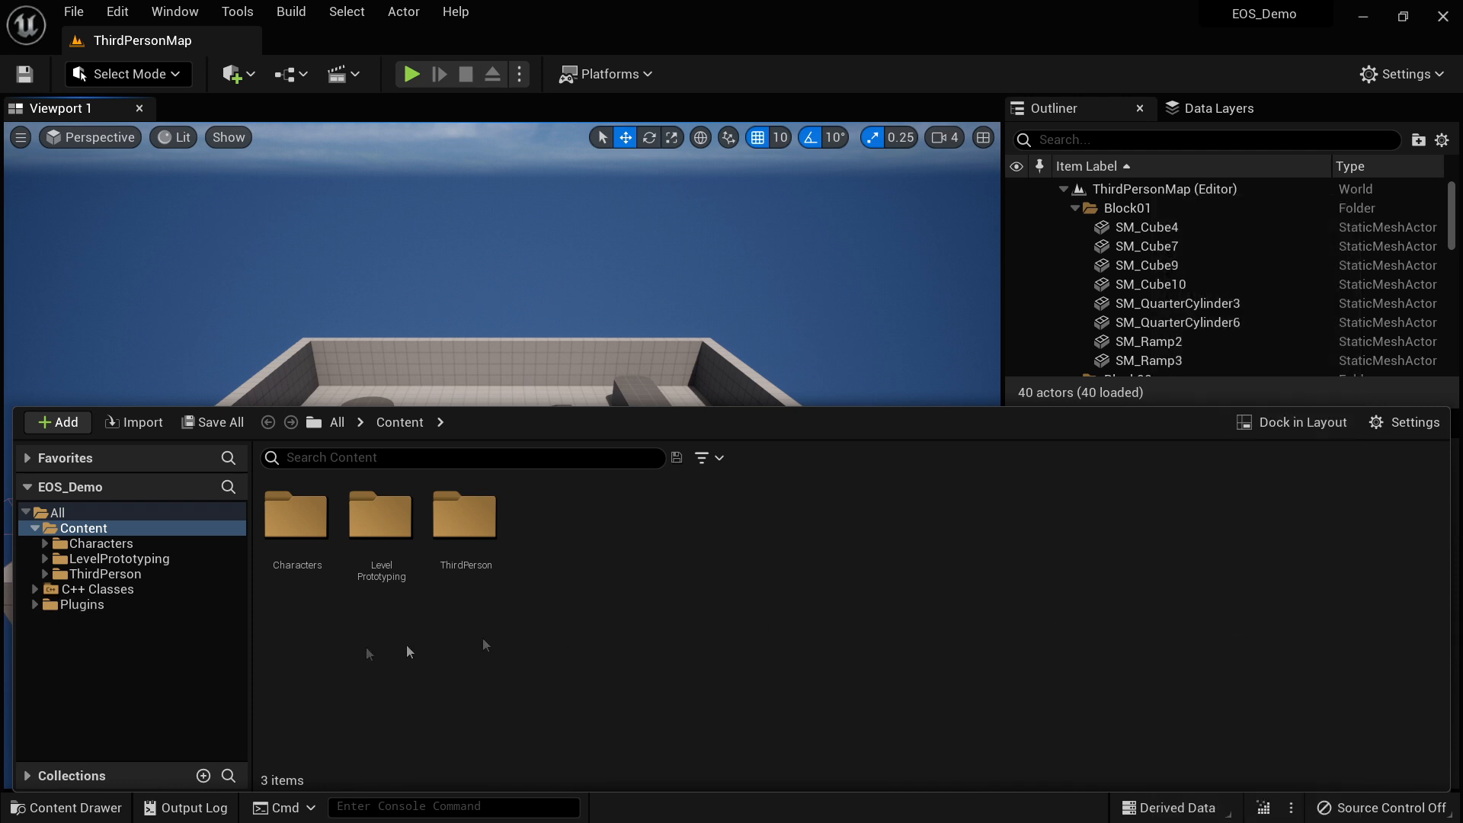
- Examine the MultiplayerSessions plugin's content and its public C++ classes, Menu and MultiplayerSessionsSubsystem, in the Content Browser
left_click(82, 605)
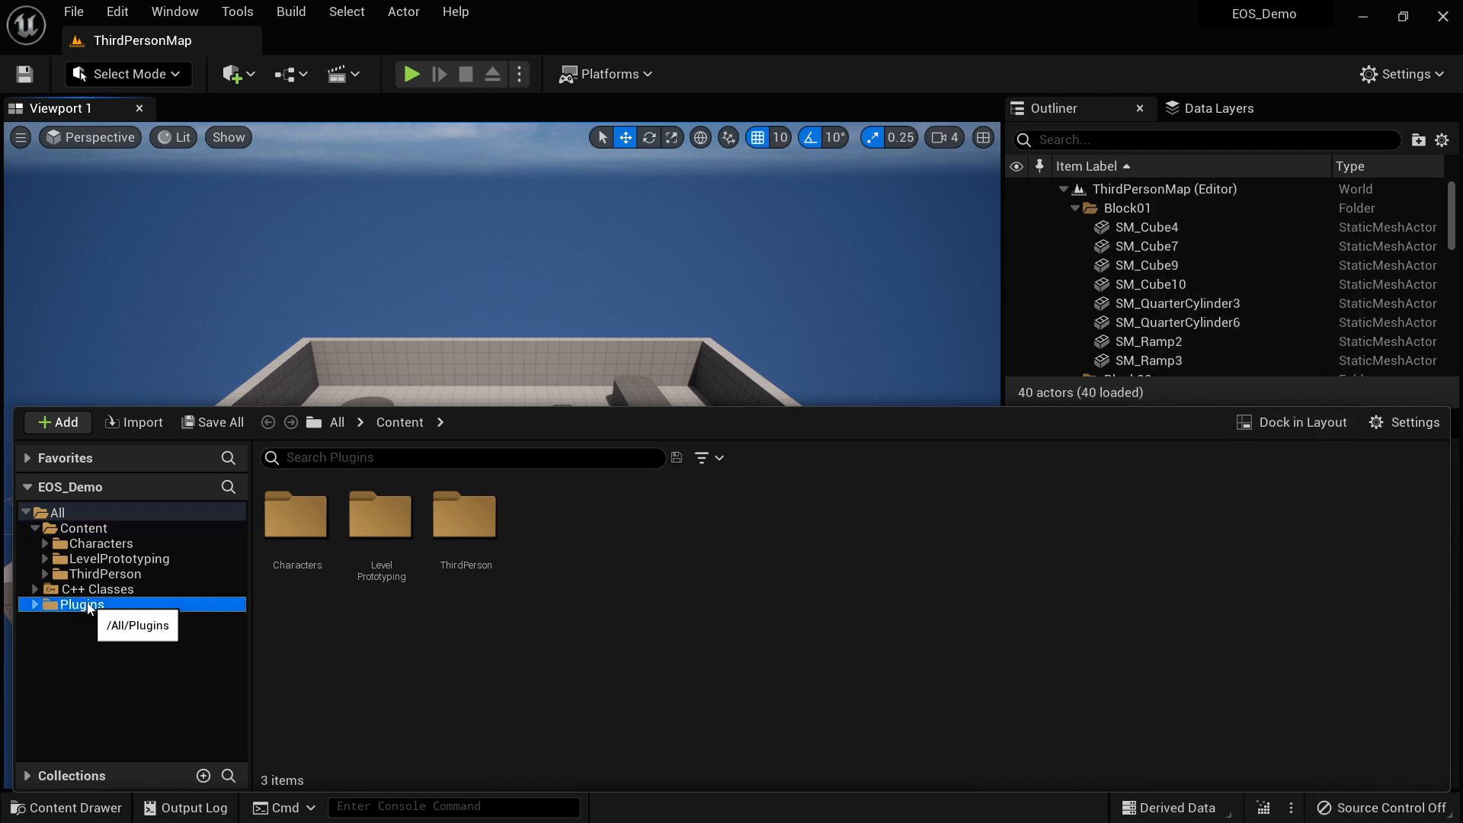
left_click(35, 605)
left_click(122, 619)
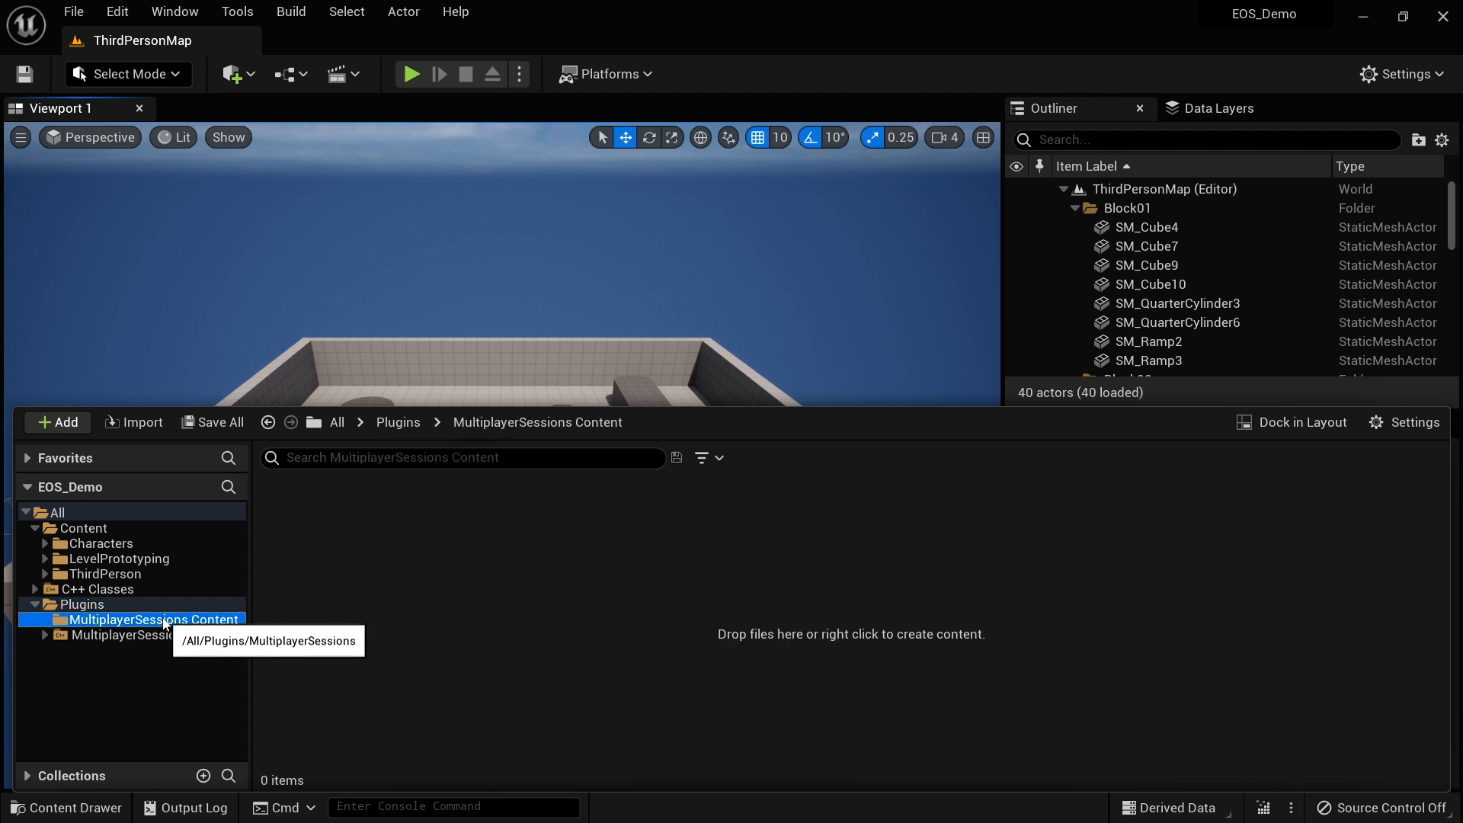
left_click(103, 636)
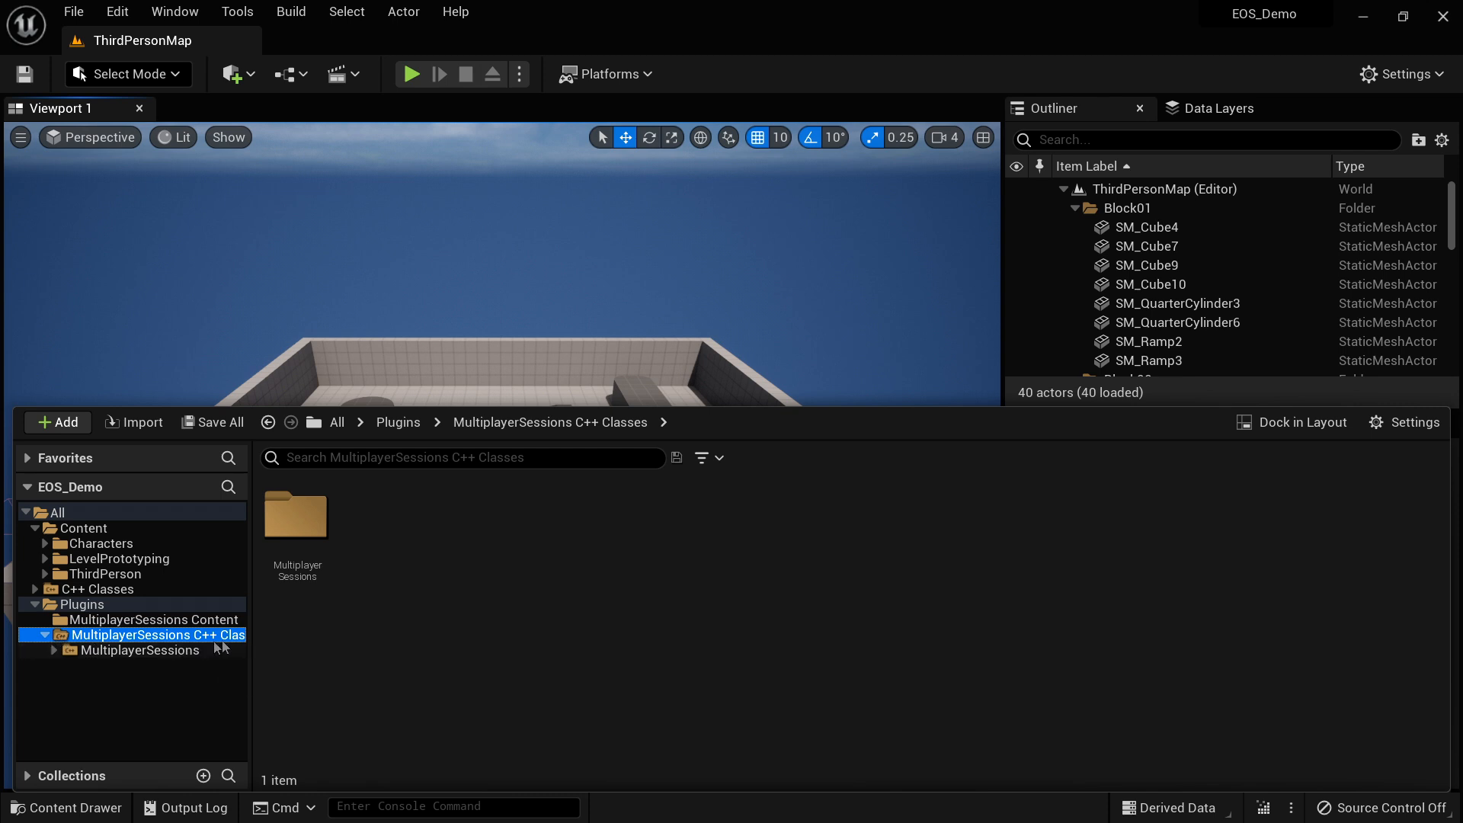
left_click(52, 650)
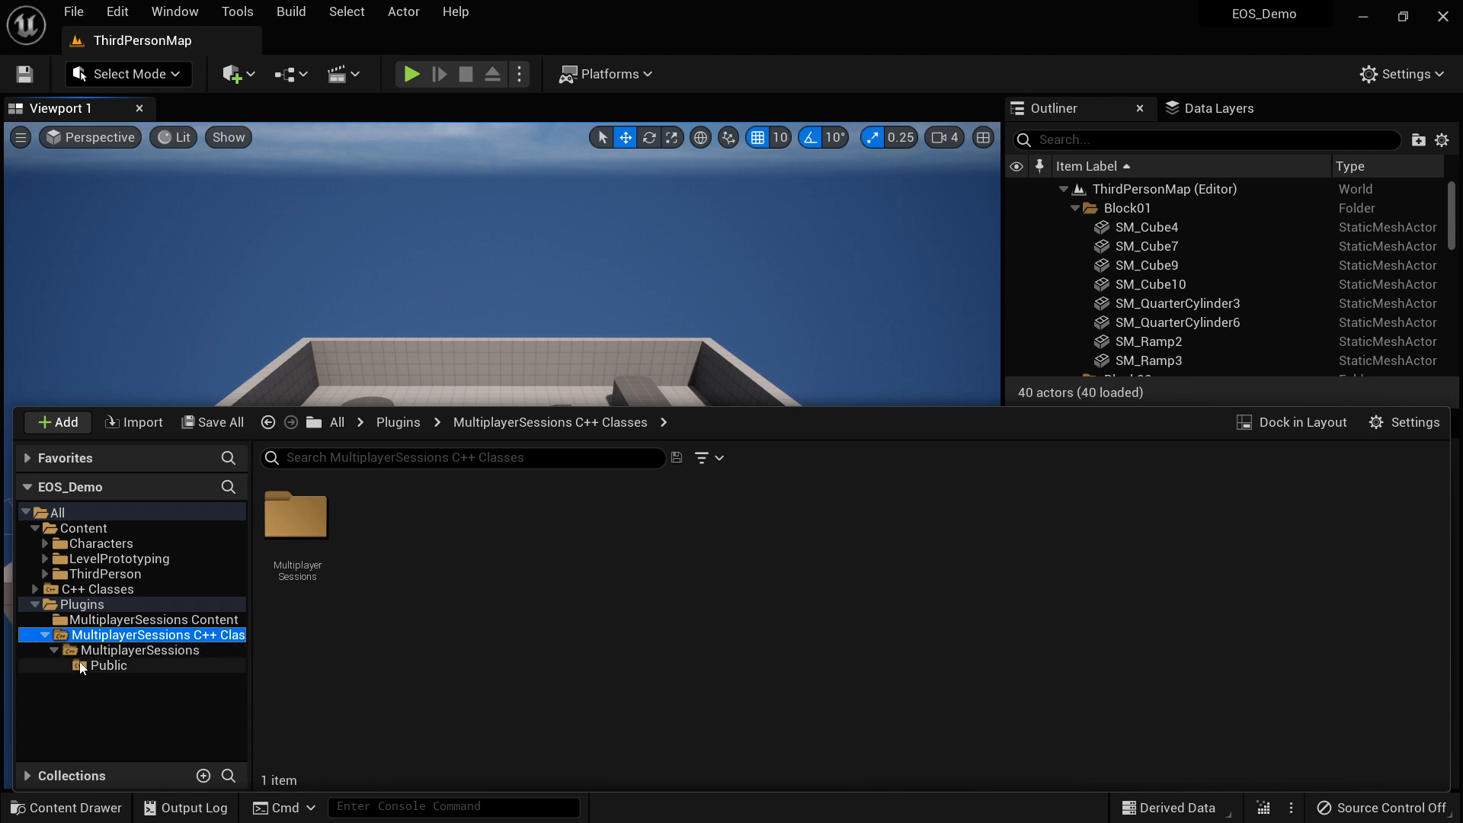
left_click(82, 667)
left_click(309, 564)
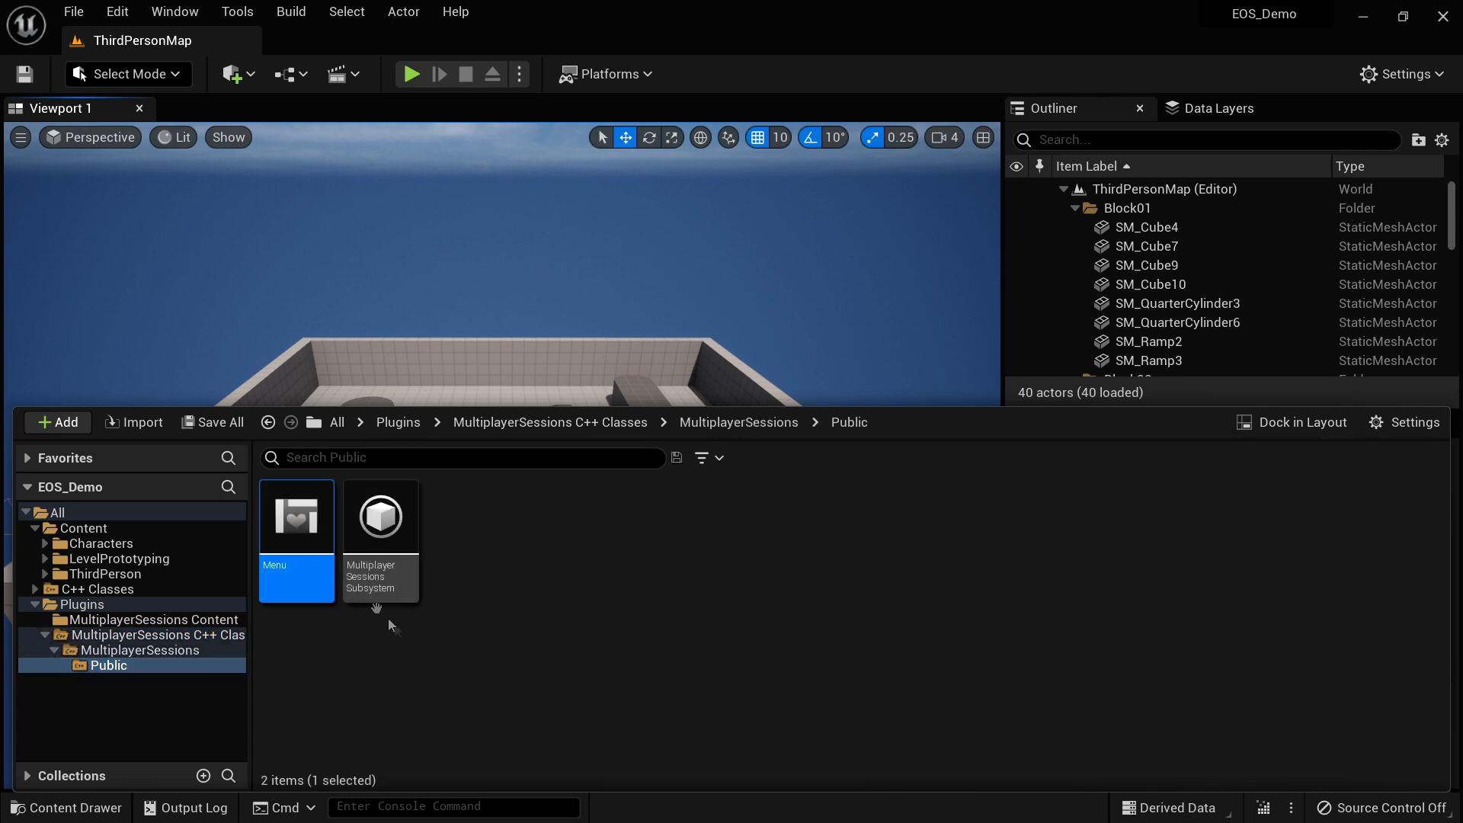
left_click(396, 528)
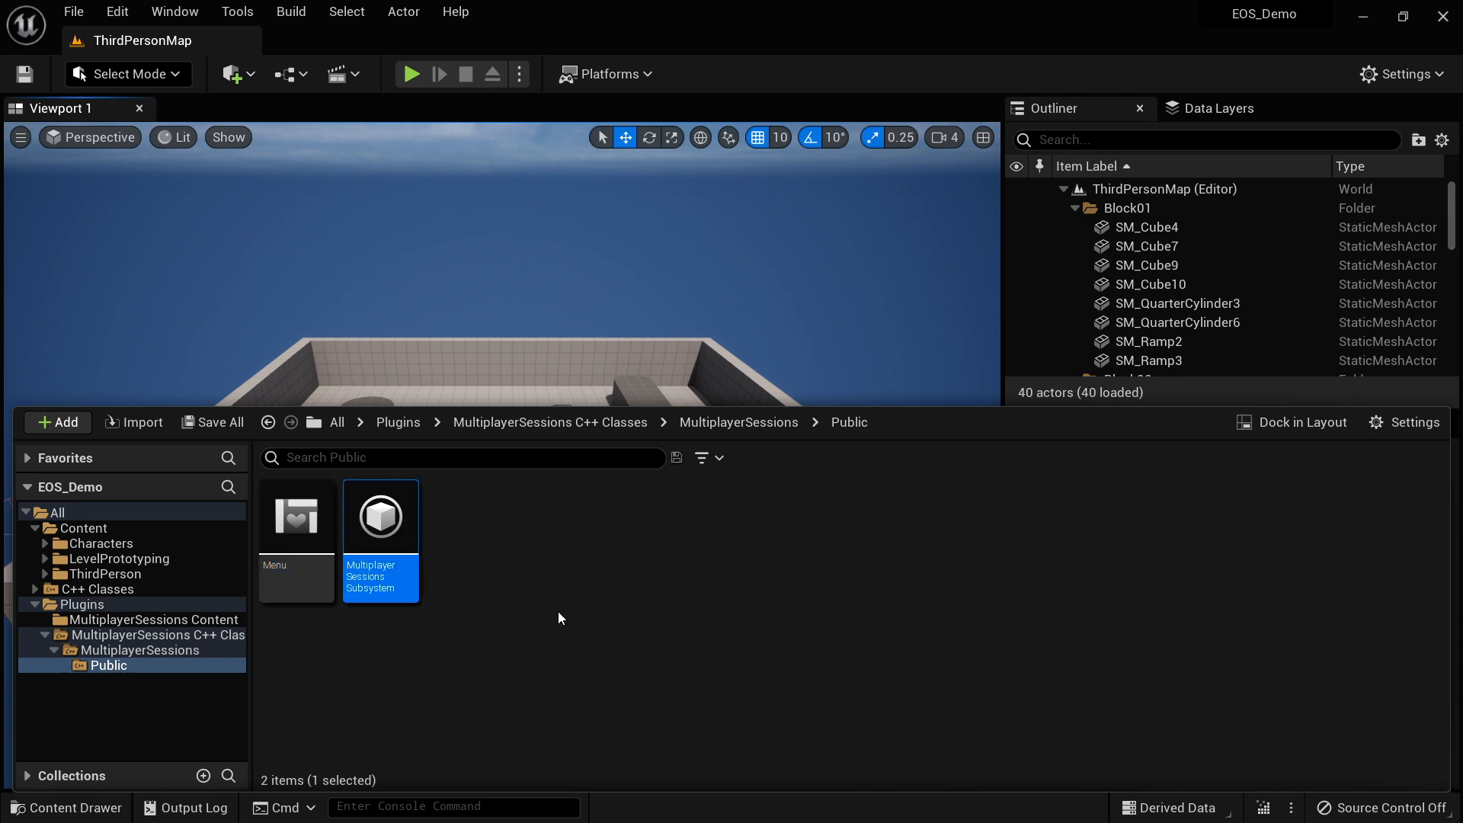
- Create a Widget Blueprint named WBP_Menu in the MultiplayerSessions Content folder, using Menu as the parent class
left_click(175, 620)
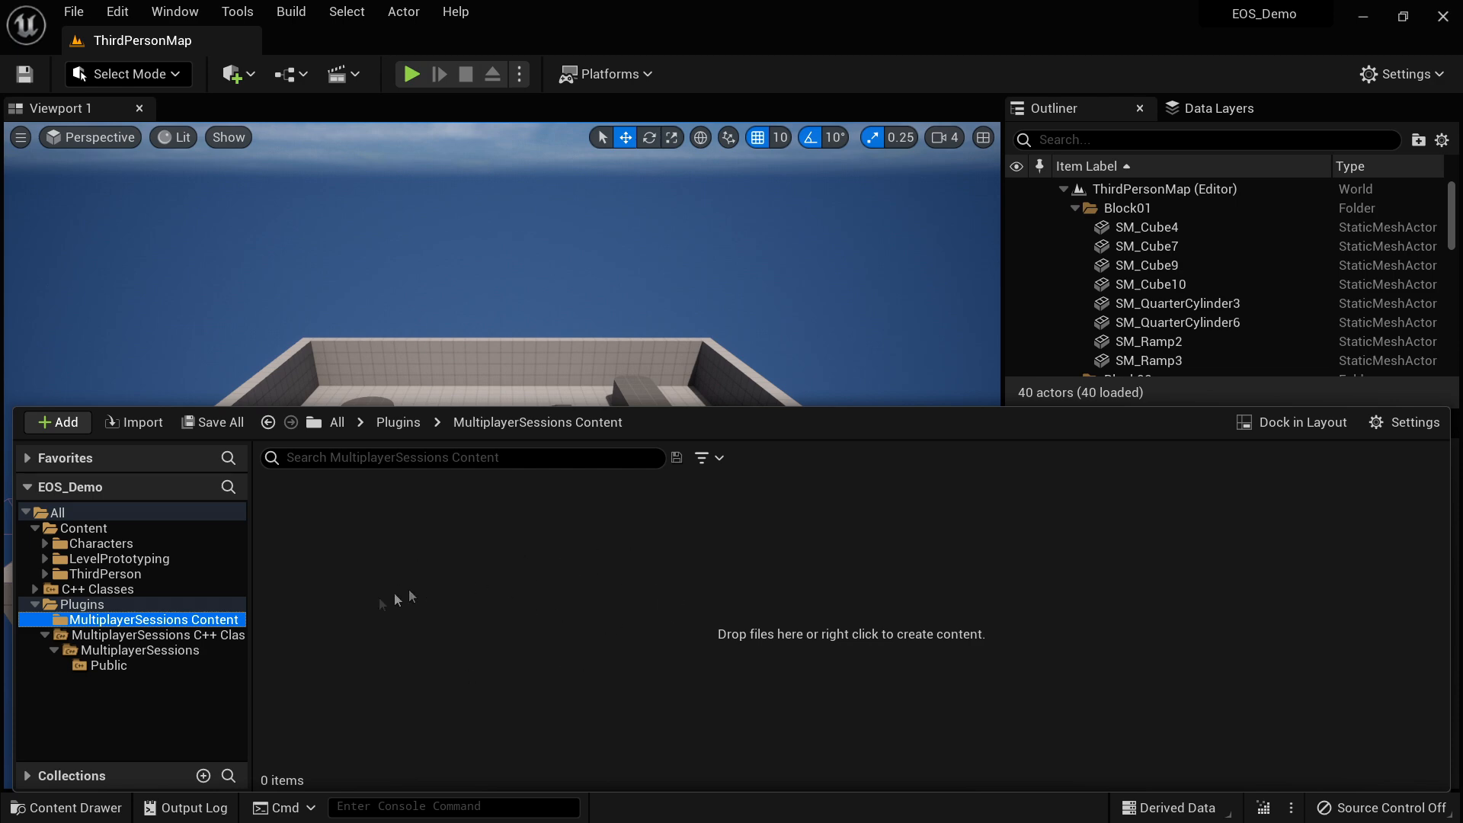
right_click(489, 530)
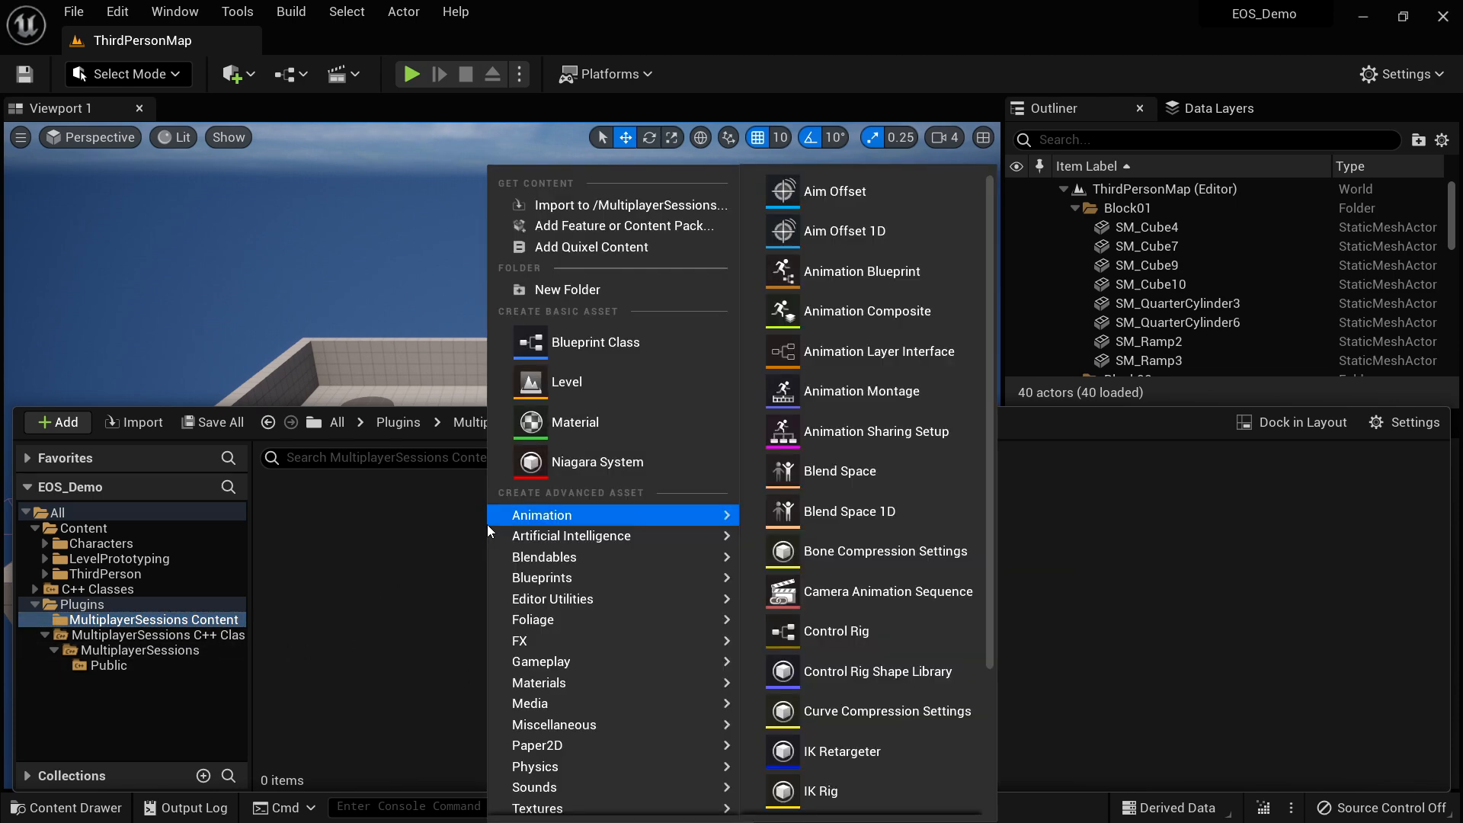
mouse_move(675, 574)
mouse_move(586, 802)
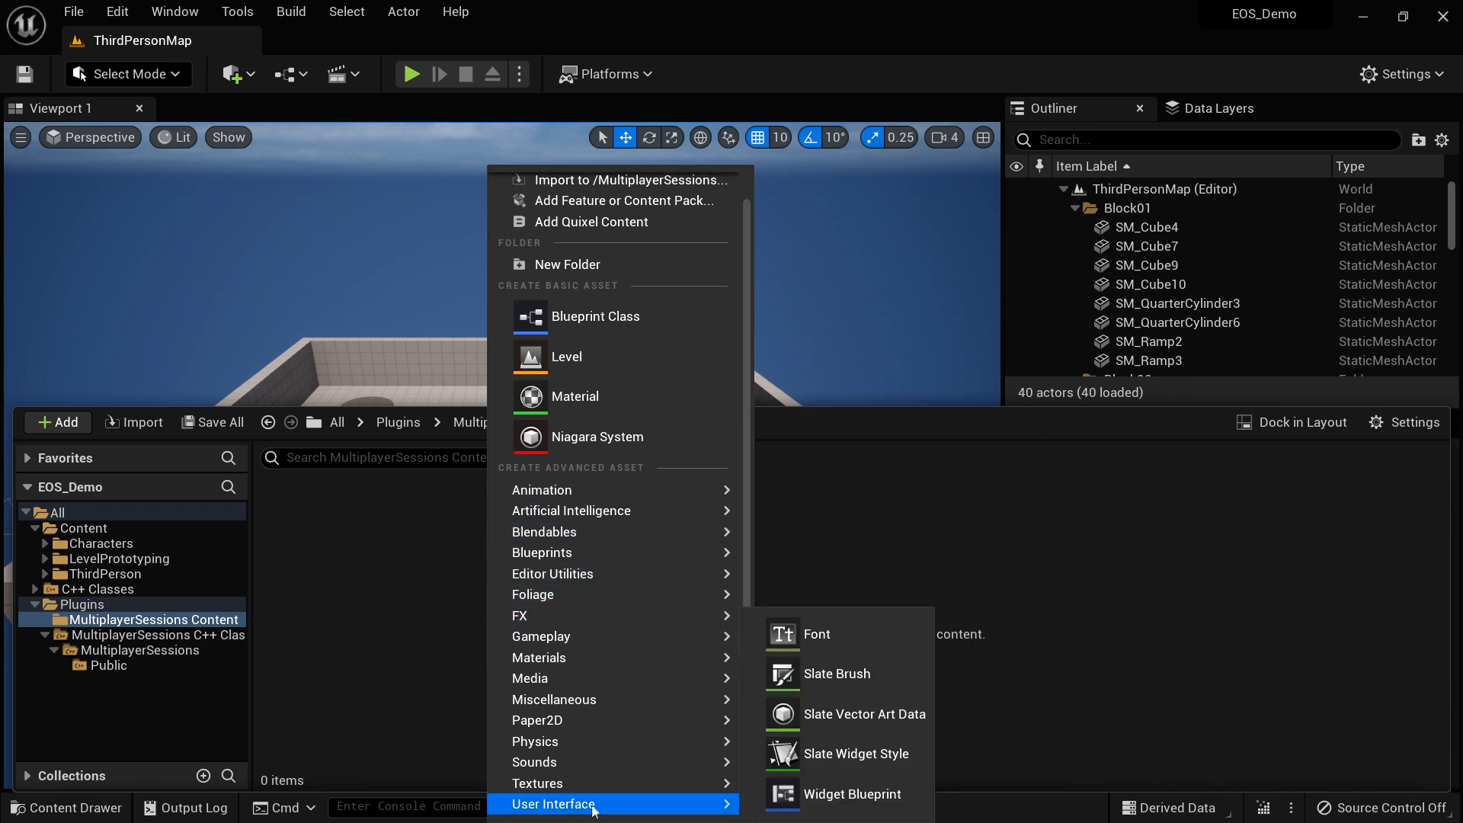
left_click(858, 791)
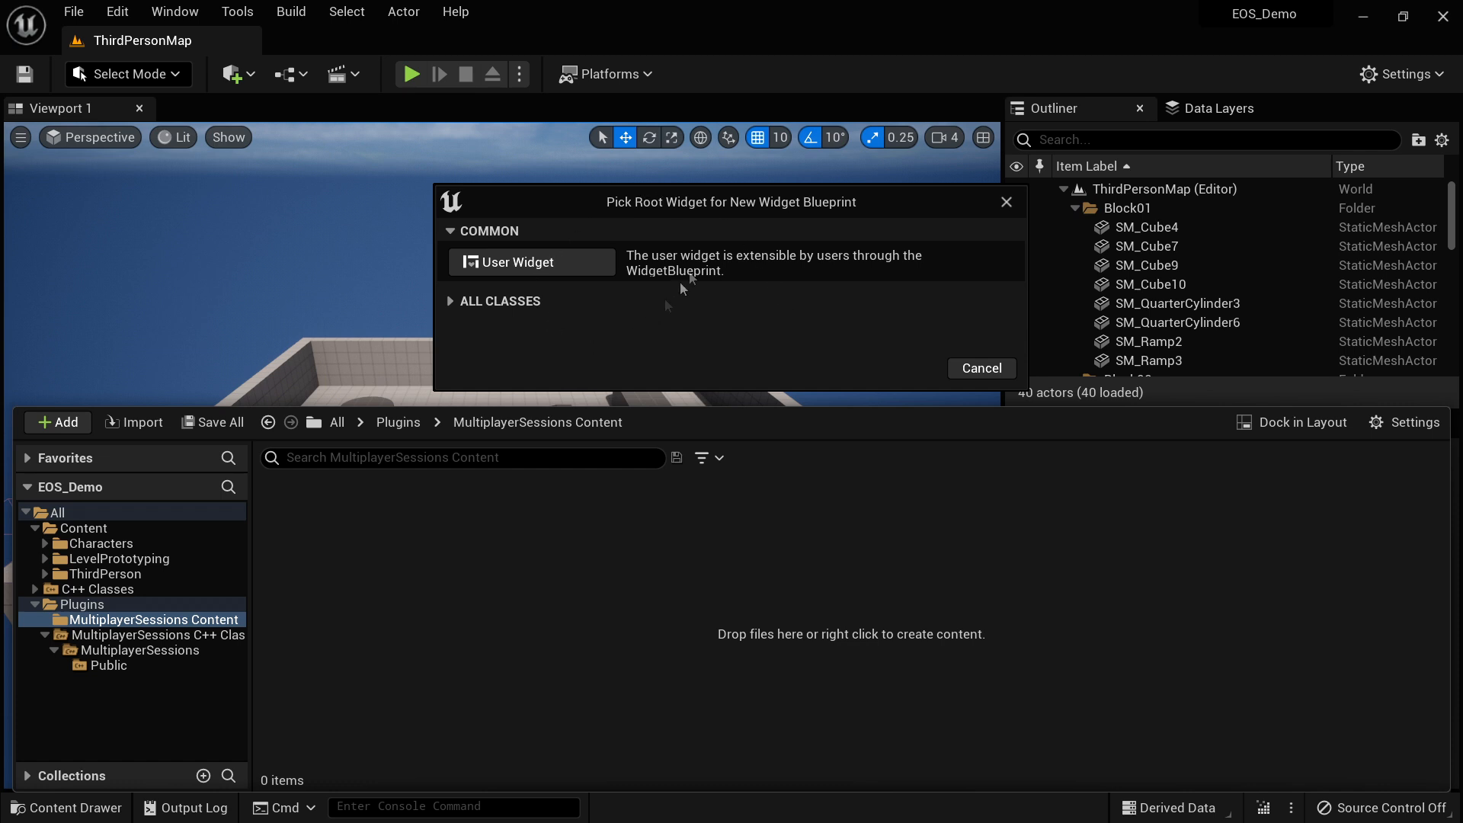
left_click_drag(715, 199, 694, 194)
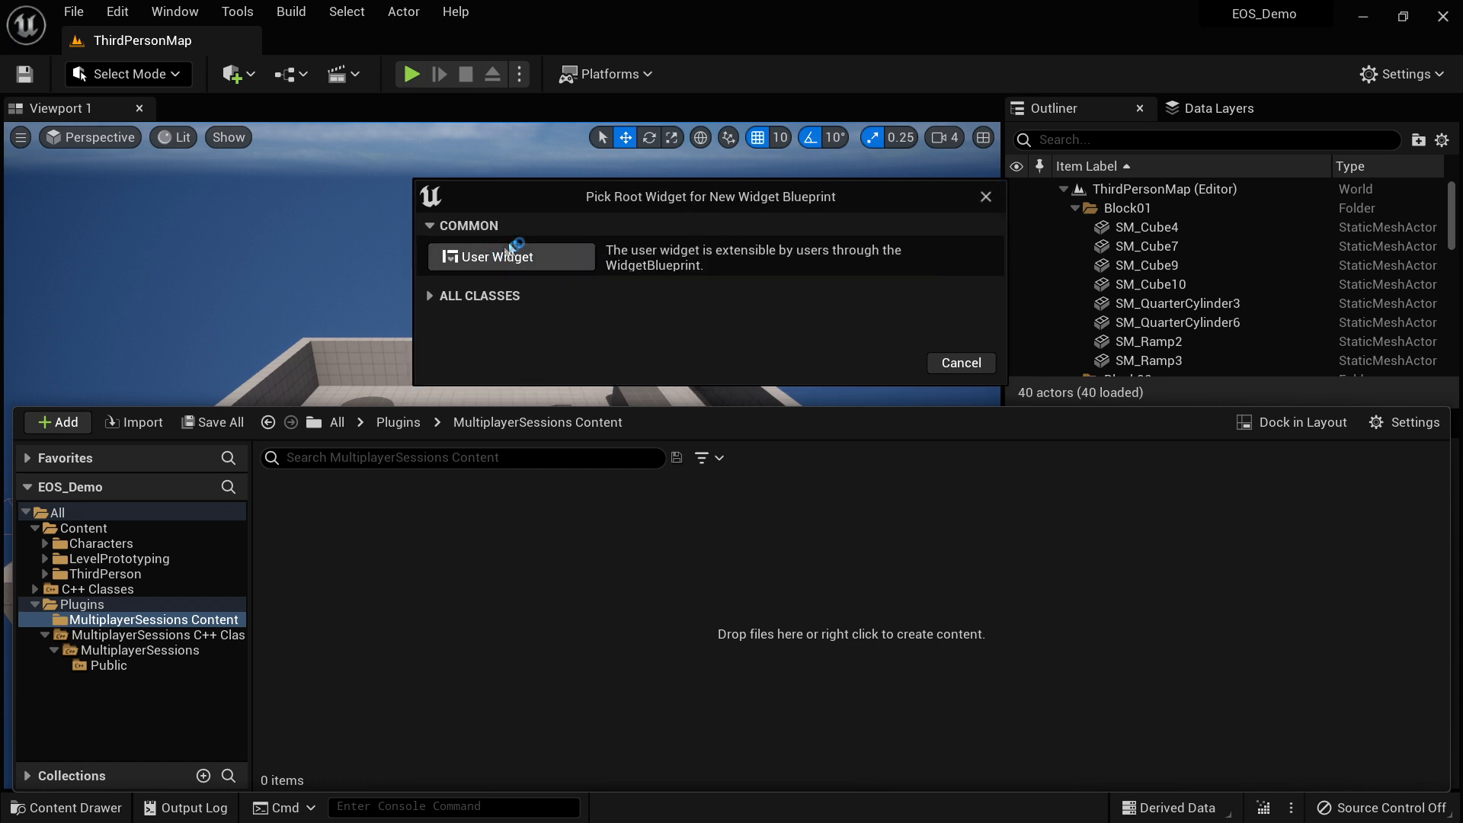
left_click(431, 297)
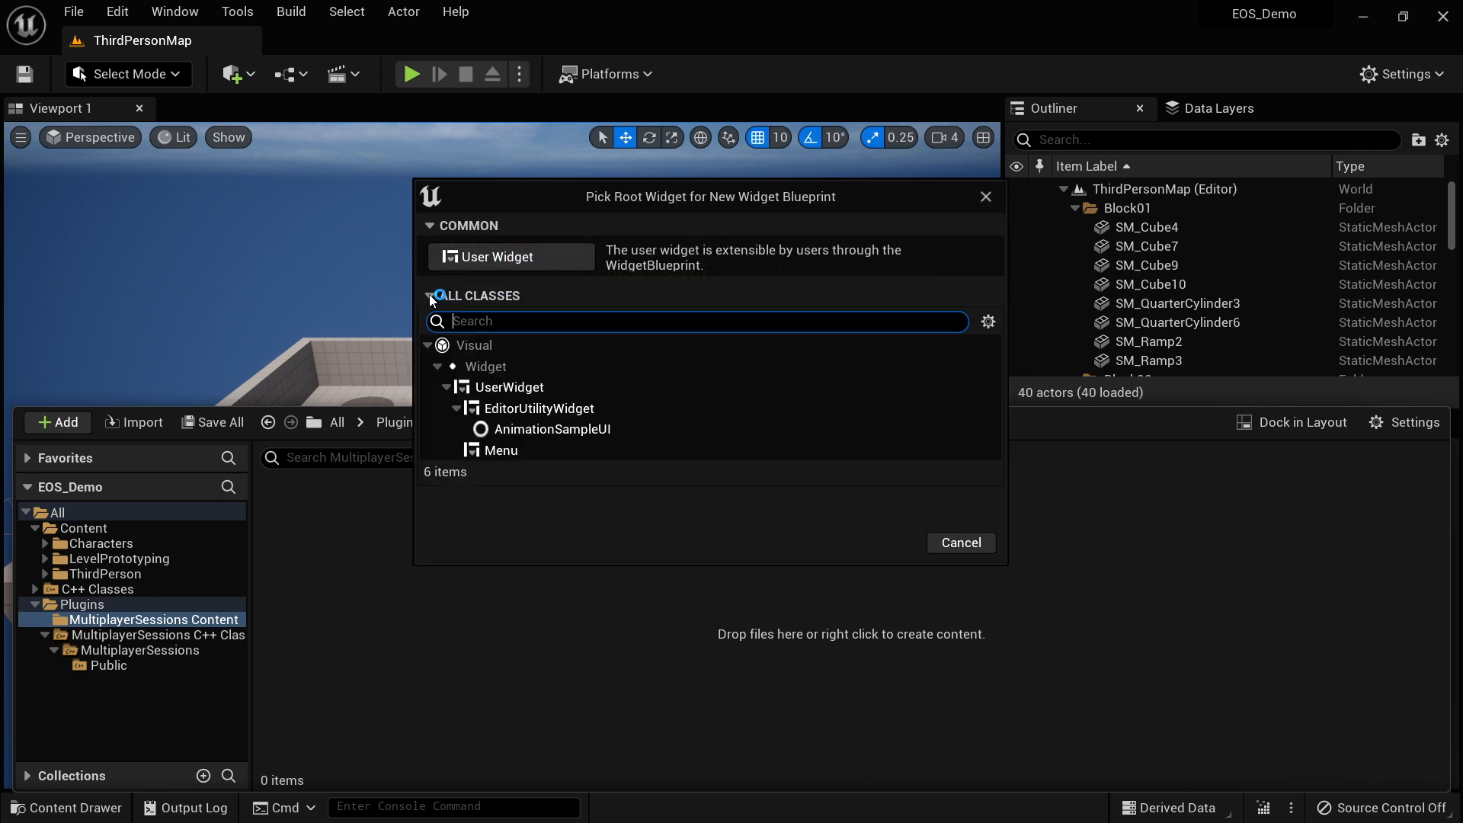
left_click(526, 451)
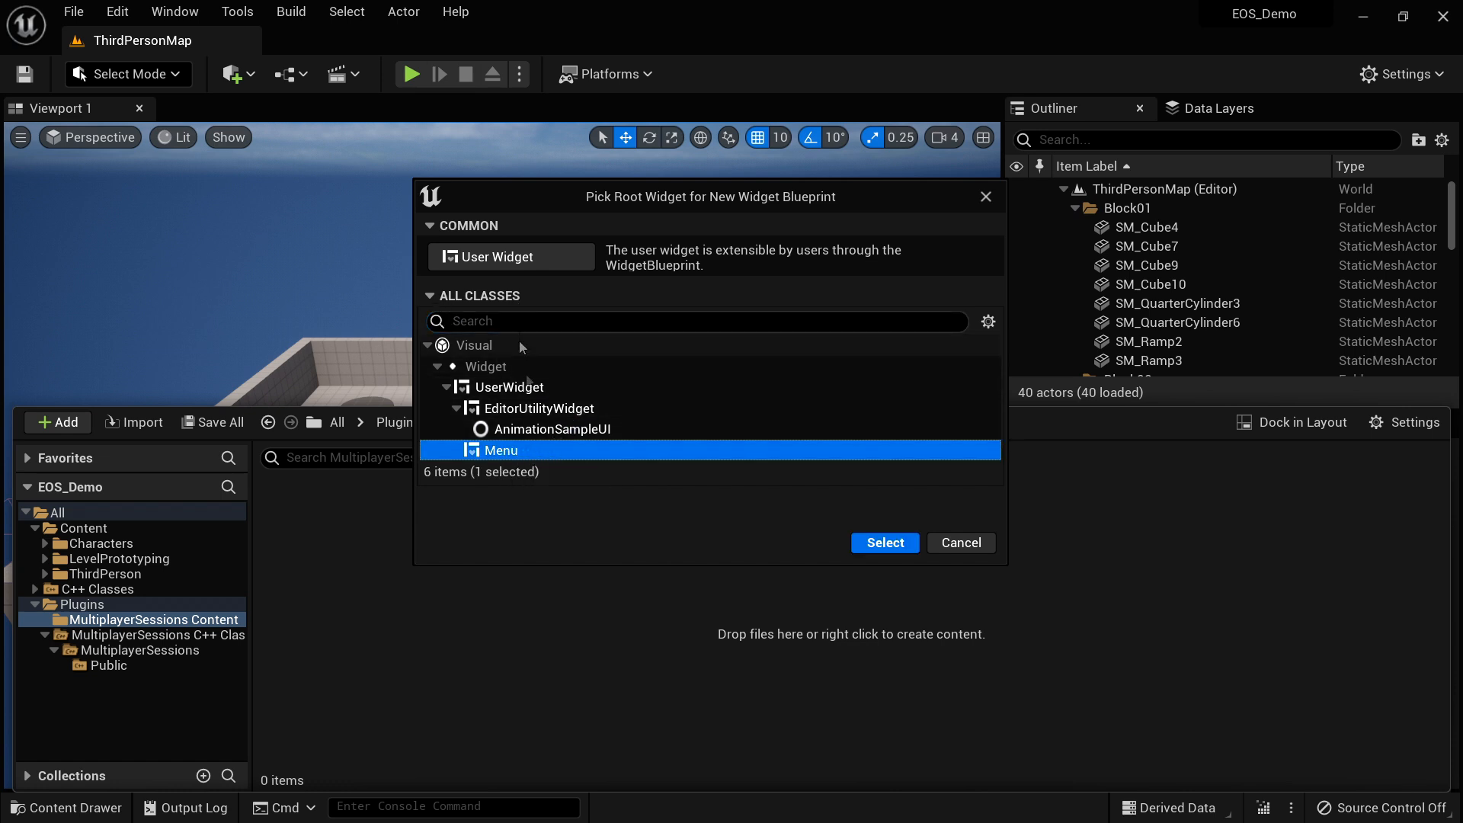
left_click(873, 543)
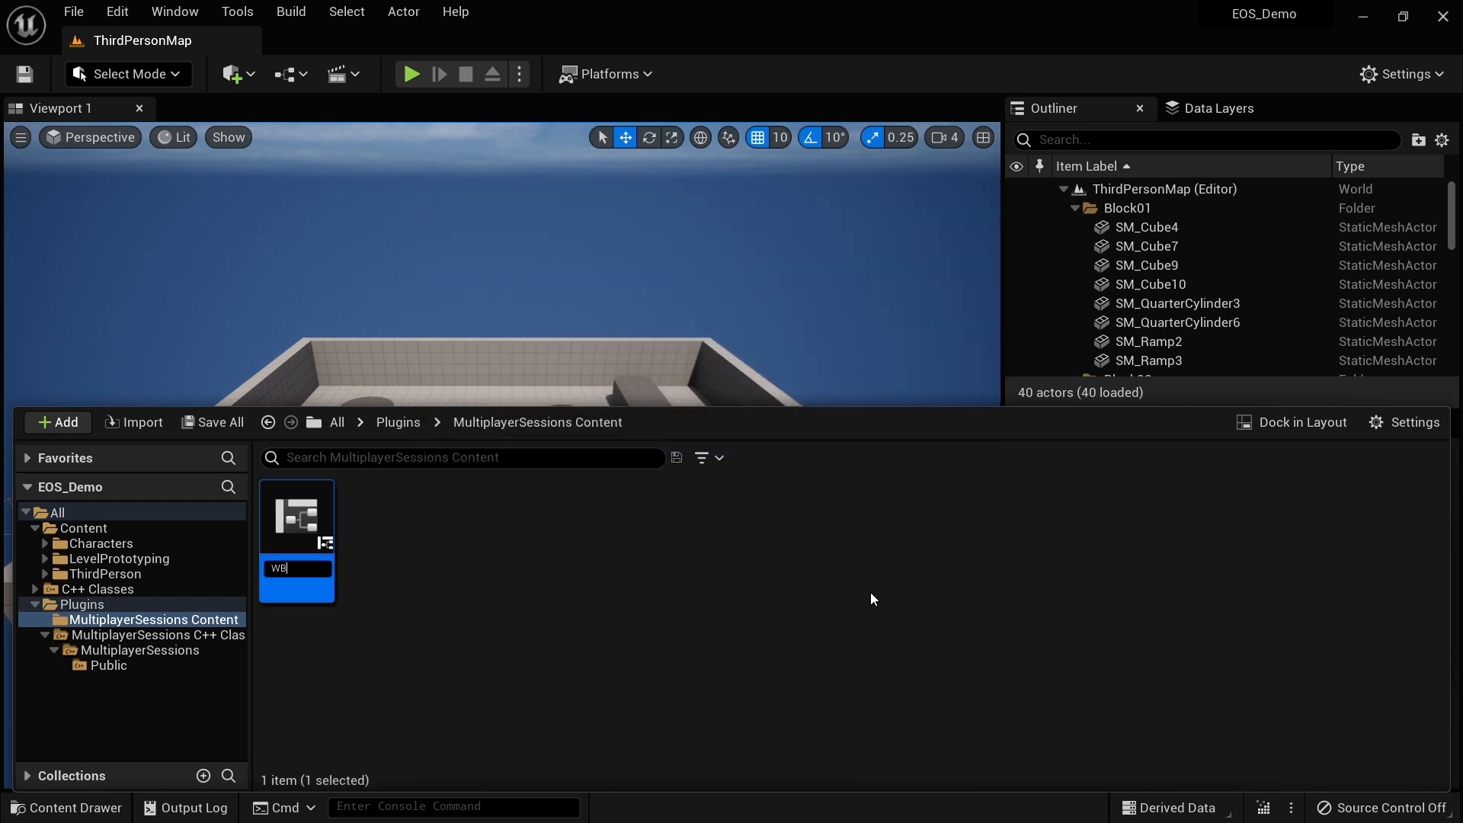
type("WBP_Menu")
key("Return")
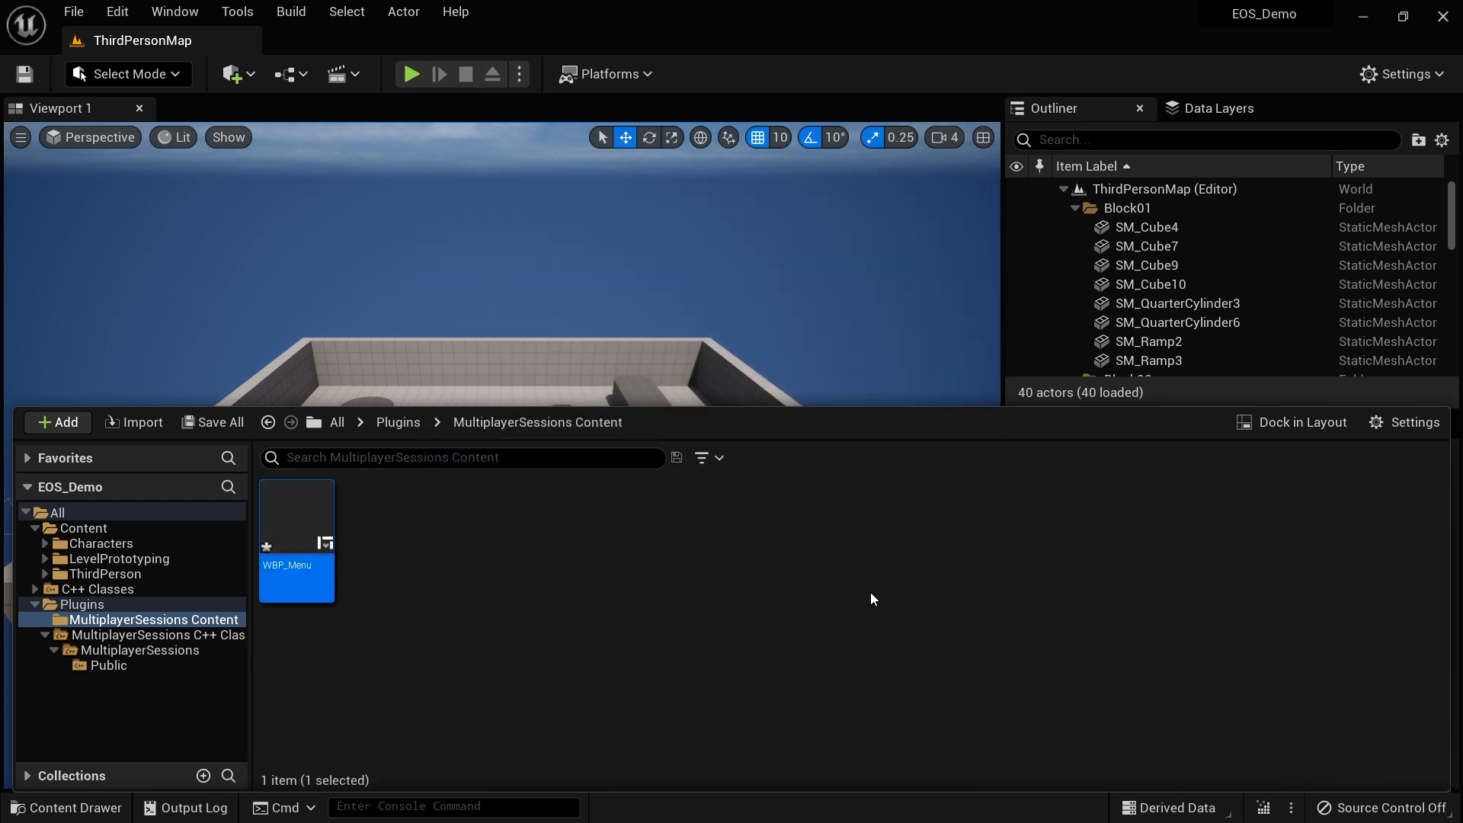
key("ctrl+space")
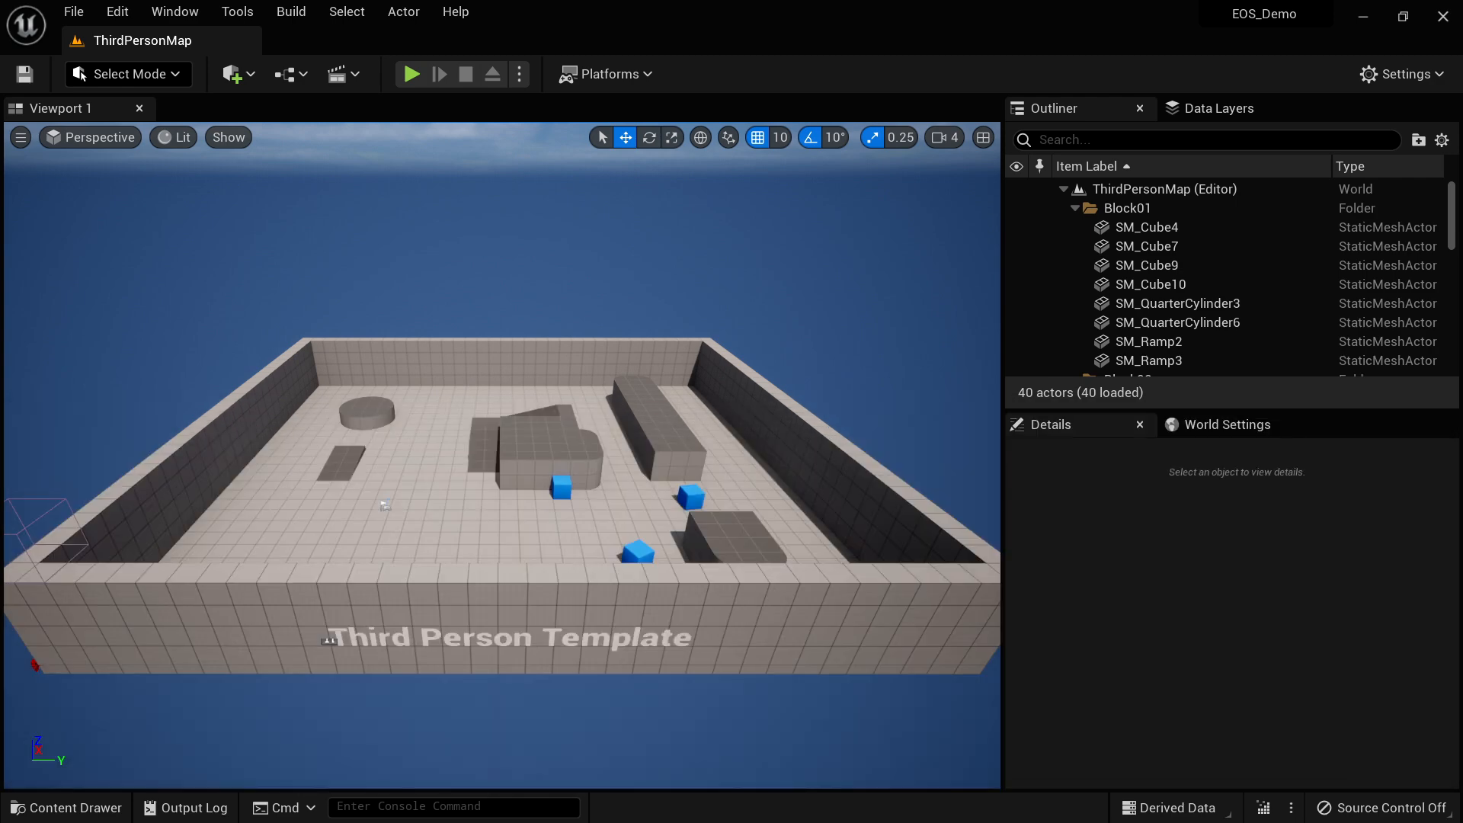
- Find the Canvas Panel widget in the palette and add it to WBP_Menu's hierarchy, then clear the palette search
right_click_drag(806, 488, 789, 435)
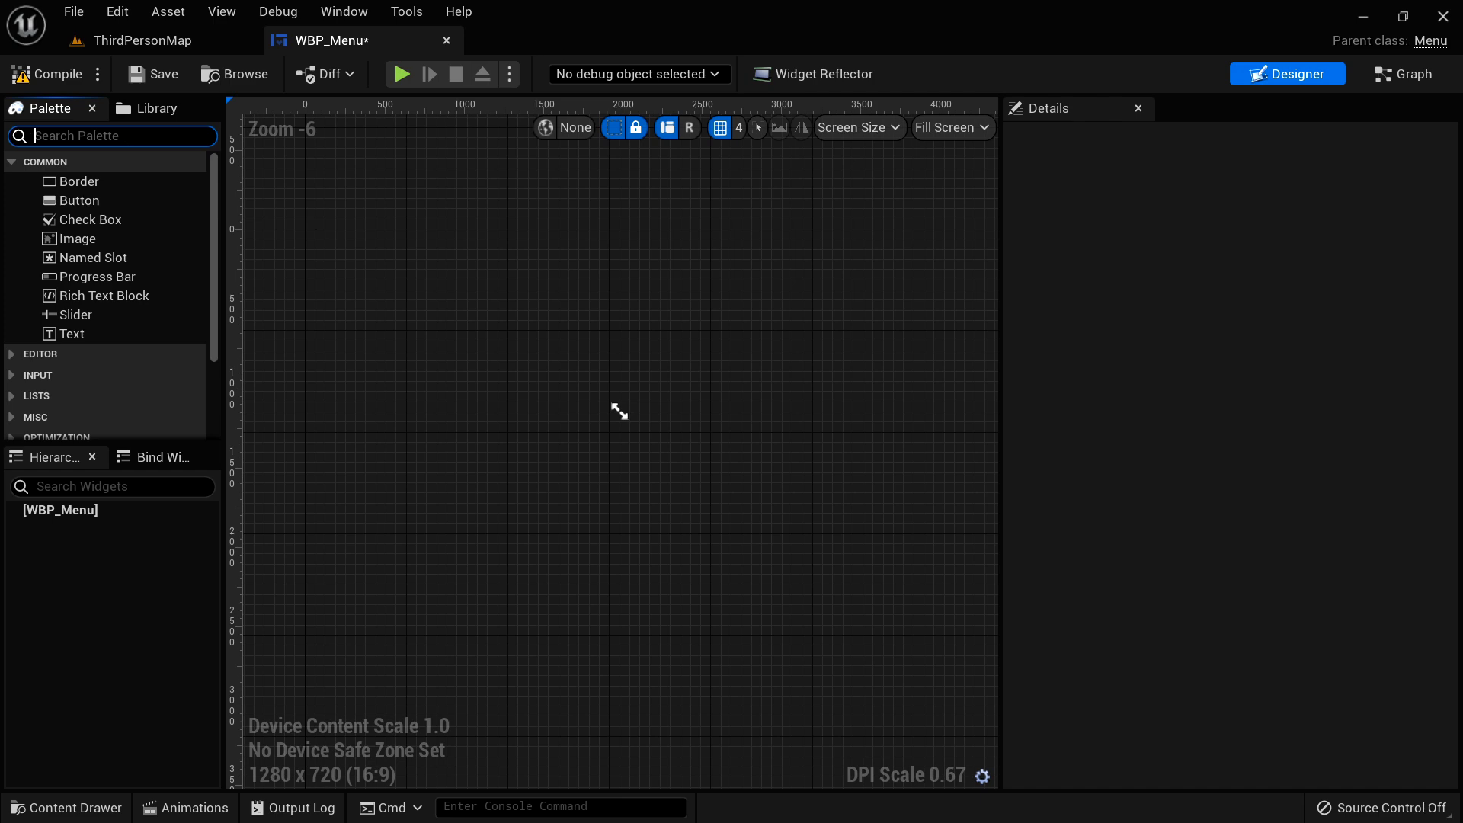
type("s")
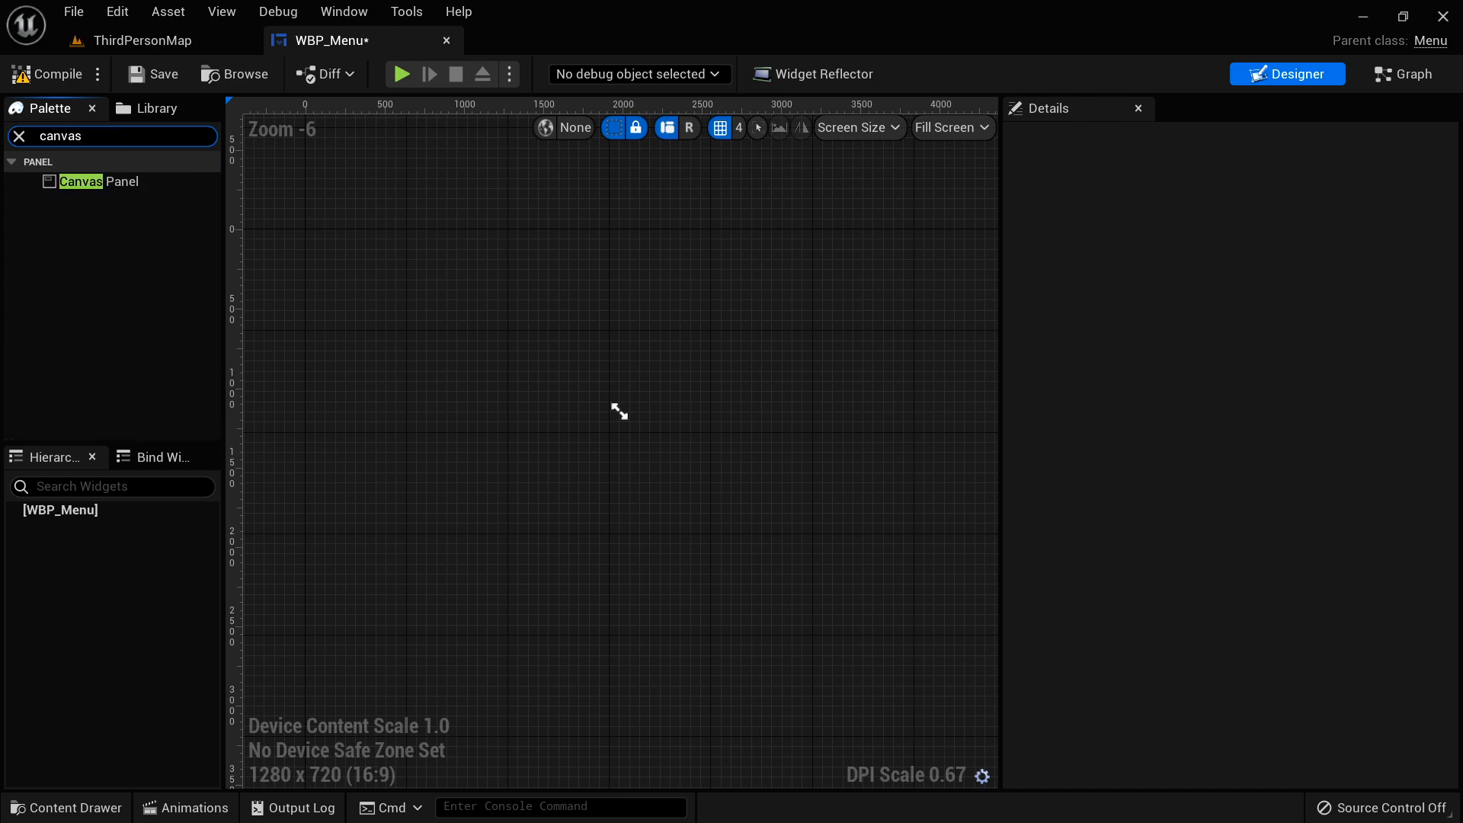
left_click_drag(83, 181, 195, 503)
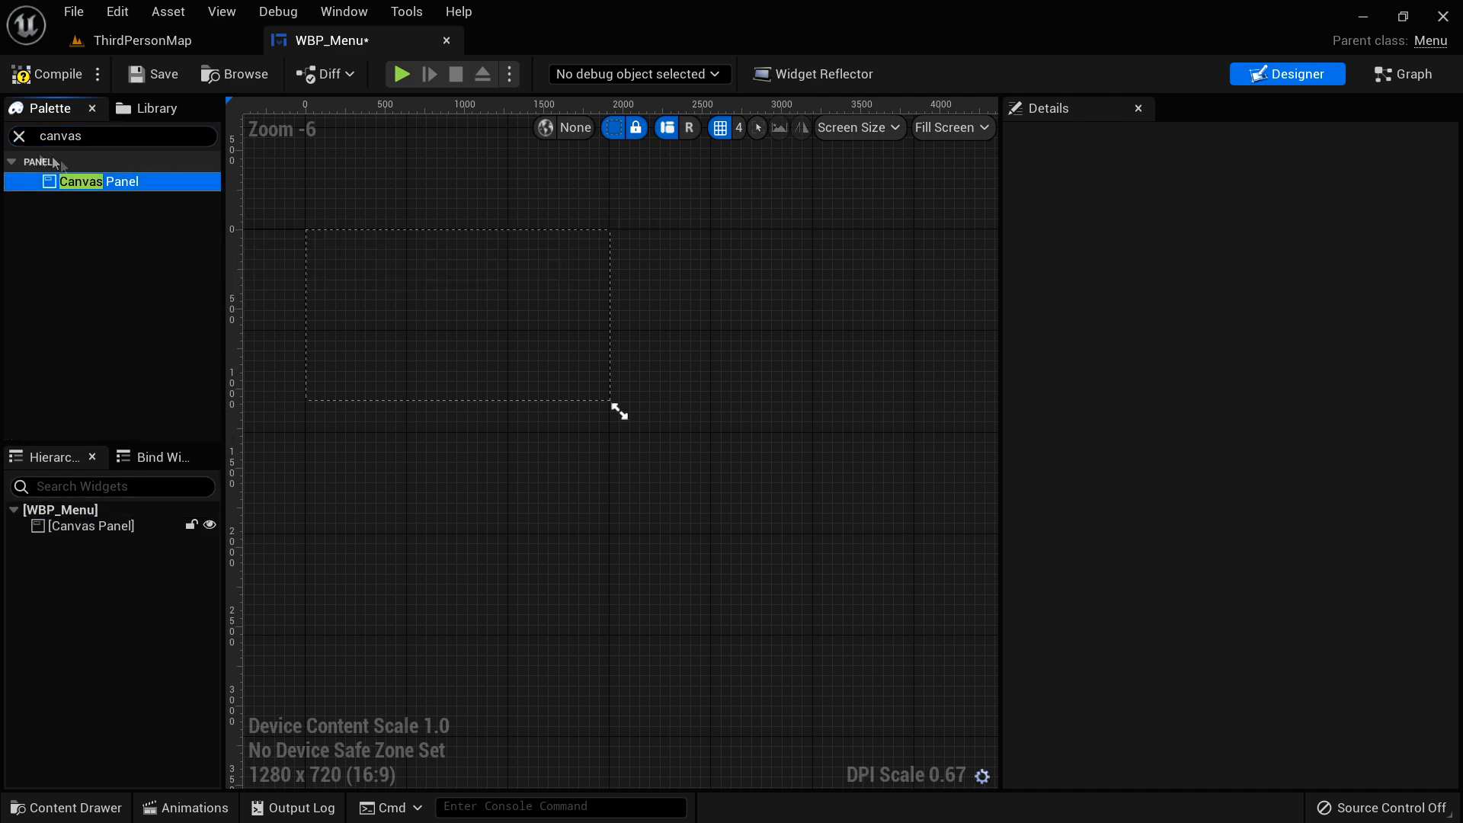
left_click(19, 136)
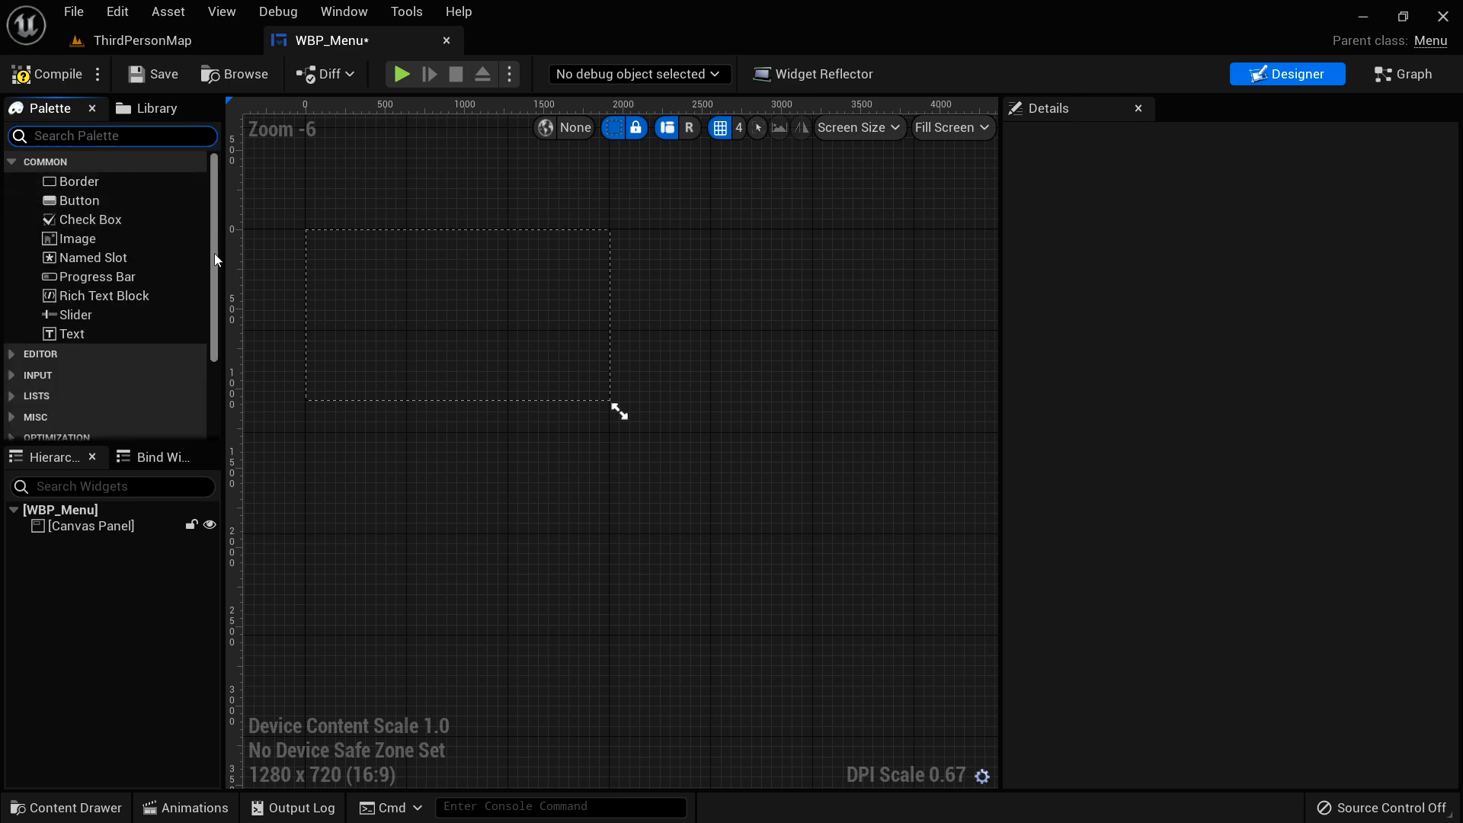
- Place two Button widgets in the canvas's lower part, at about X 524, Y 804 and X 1284, Y 808
left_click_drag(79, 200, 399, 353)
left_click_drag(79, 200, 513, 364)
left_click(111, 541)
left_click(111, 557)
left_click(110, 542)
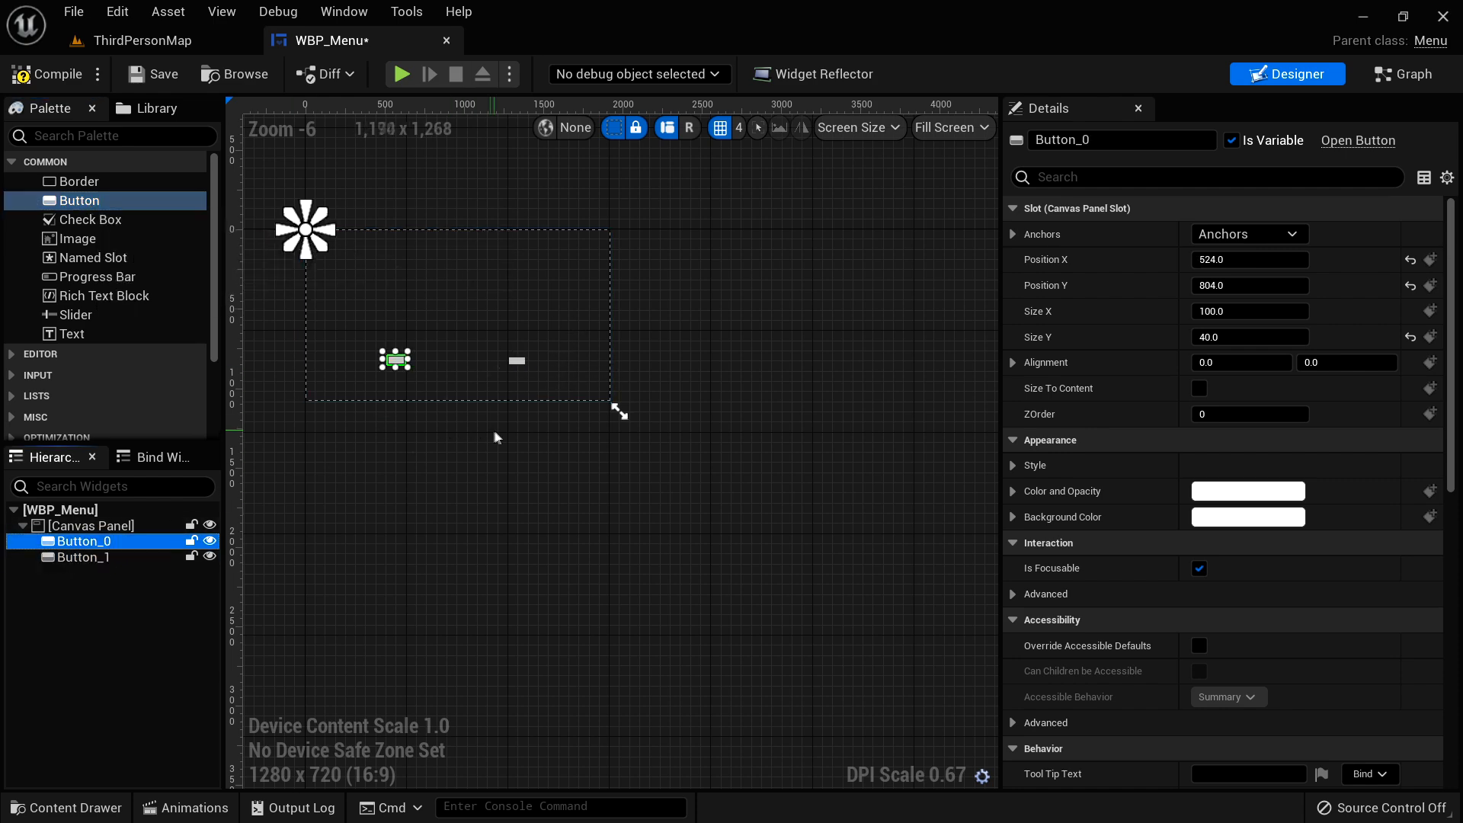
scroll(477, 432, "up", 4)
right_click_drag(450, 425, 718, 615)
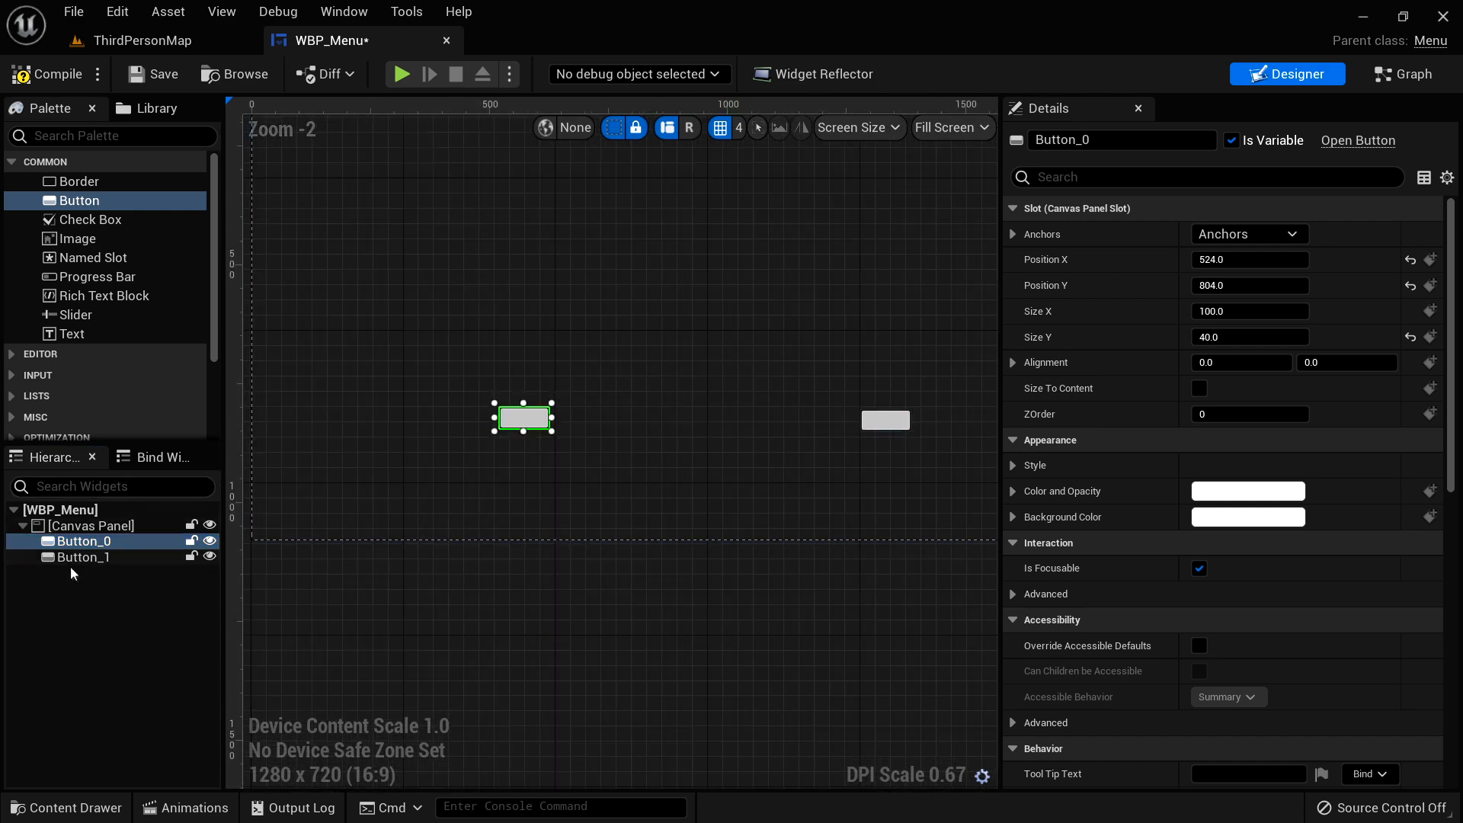
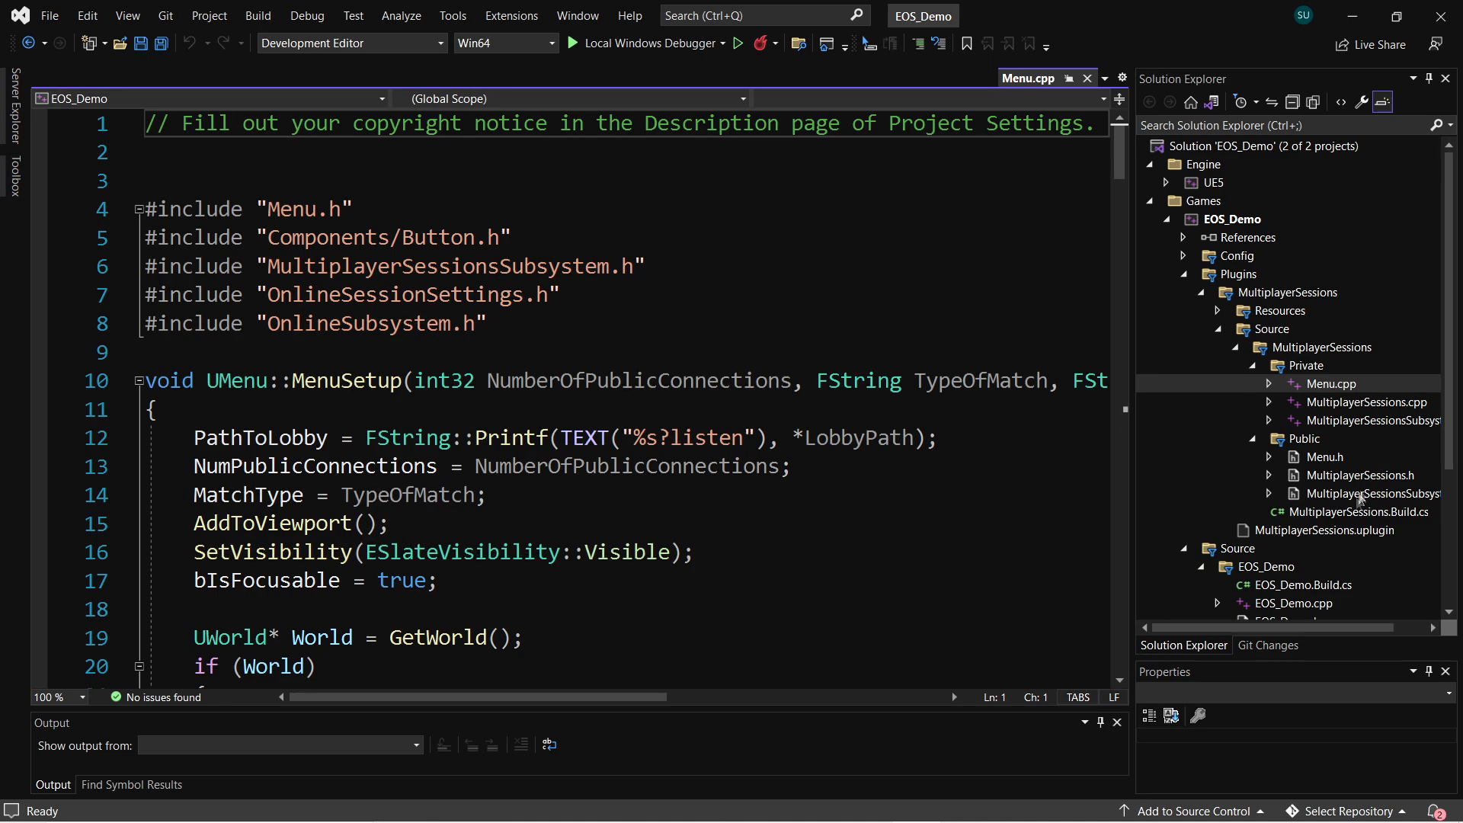
- Switch to Visual Studio and look up the names of the two BindWidget button variables in Menu.h
double_click(1327, 457)
scroll(1132, 318, "down", 6)
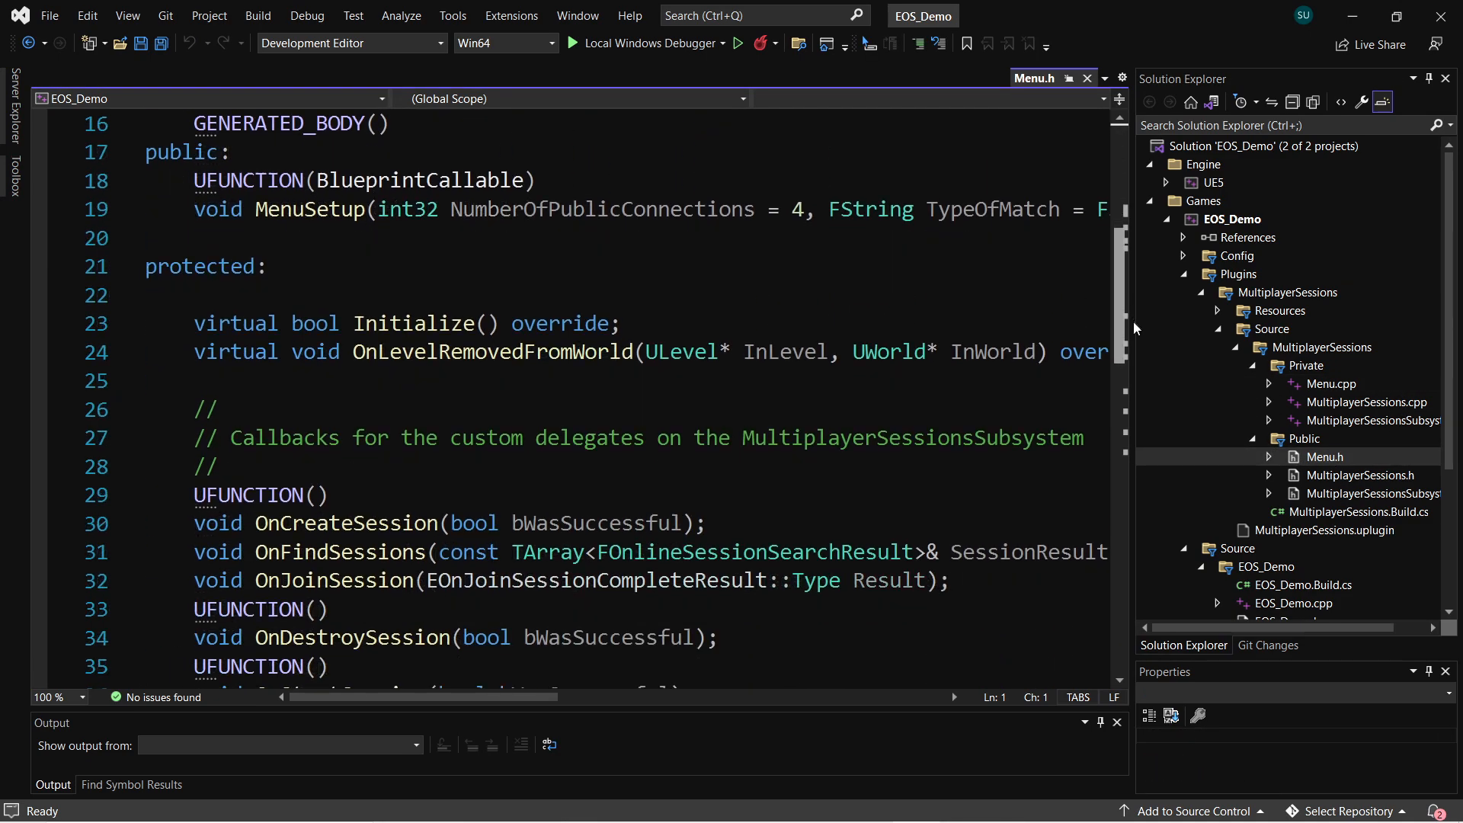
scroll(1141, 344, "down", 5)
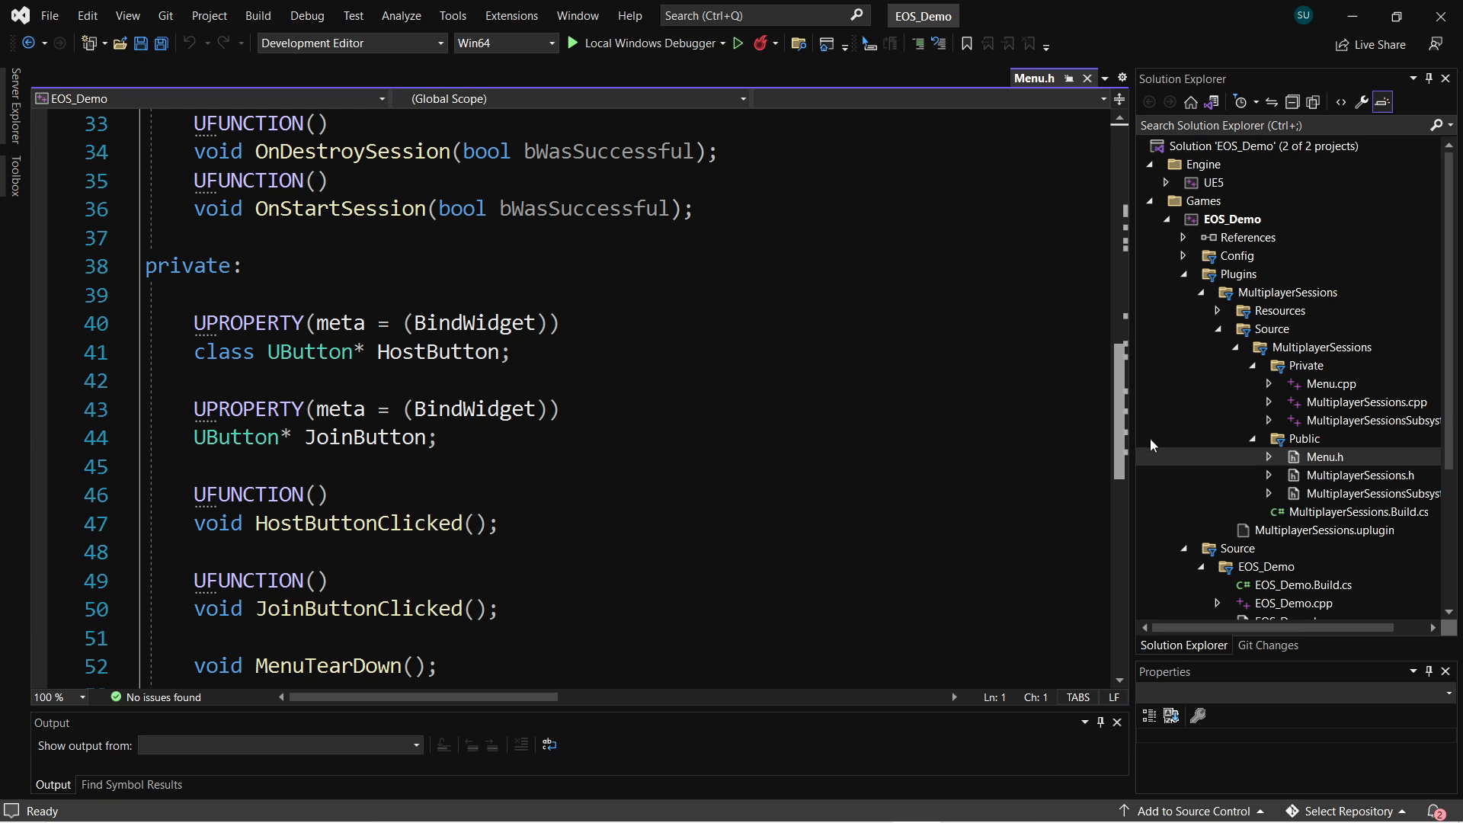
left_click_drag(378, 352, 500, 352)
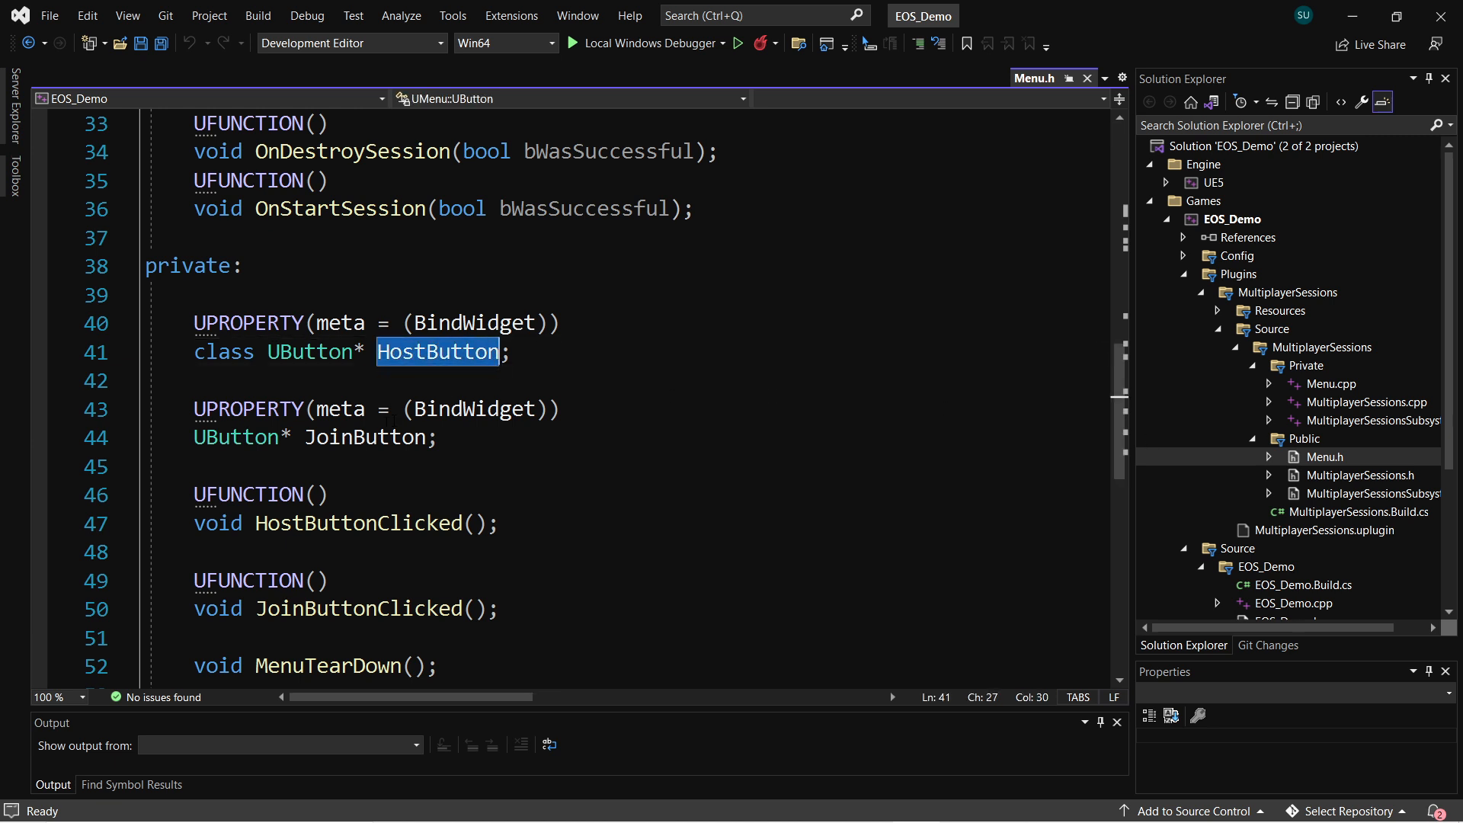
left_click_drag(305, 437, 406, 440)
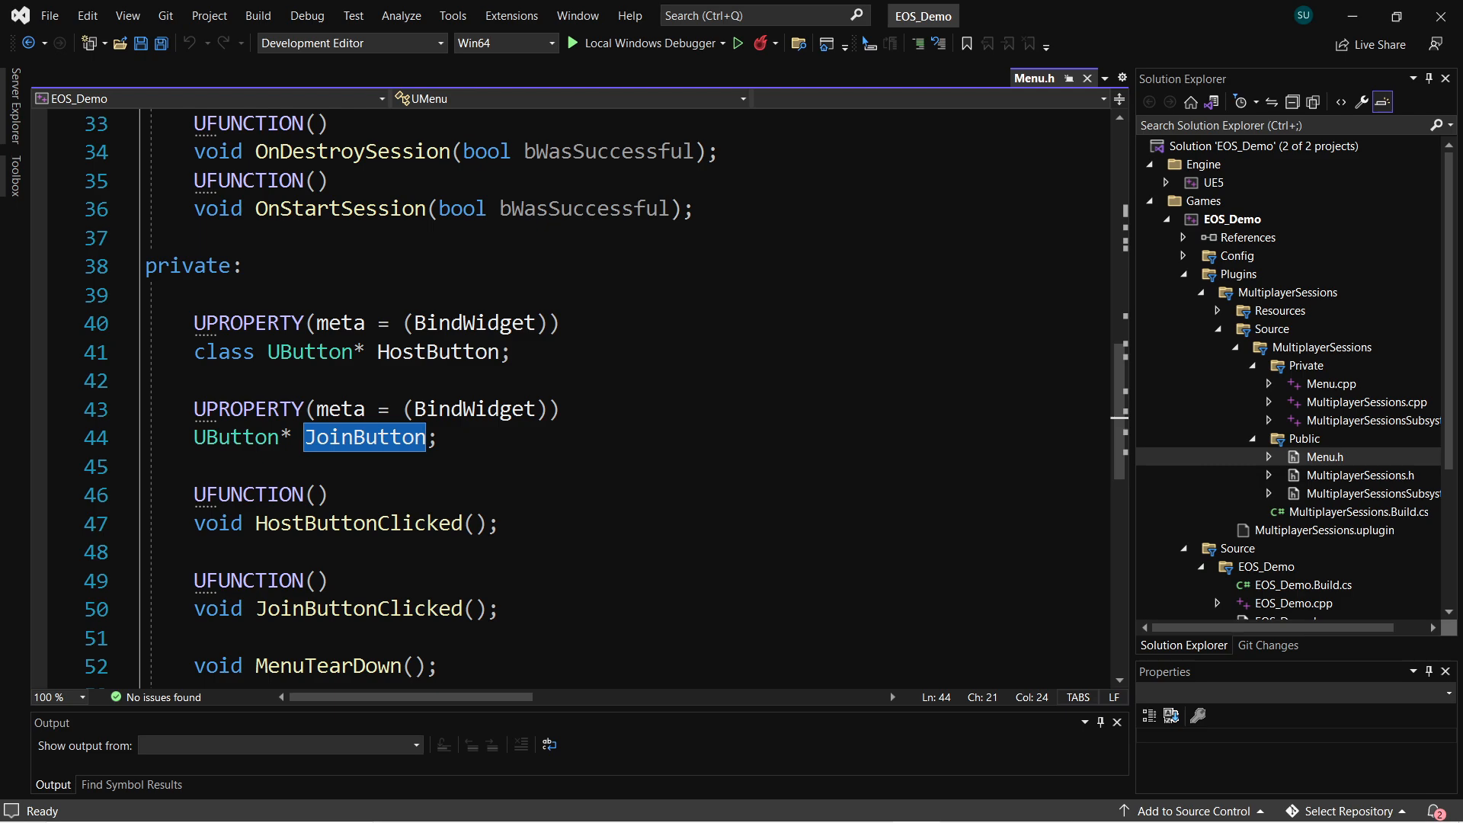
- Switch back to Unreal Editor and rename Button_0 to HostButton and Button_1 to JoinButton
key("alt+Tab")
left_click(116, 542)
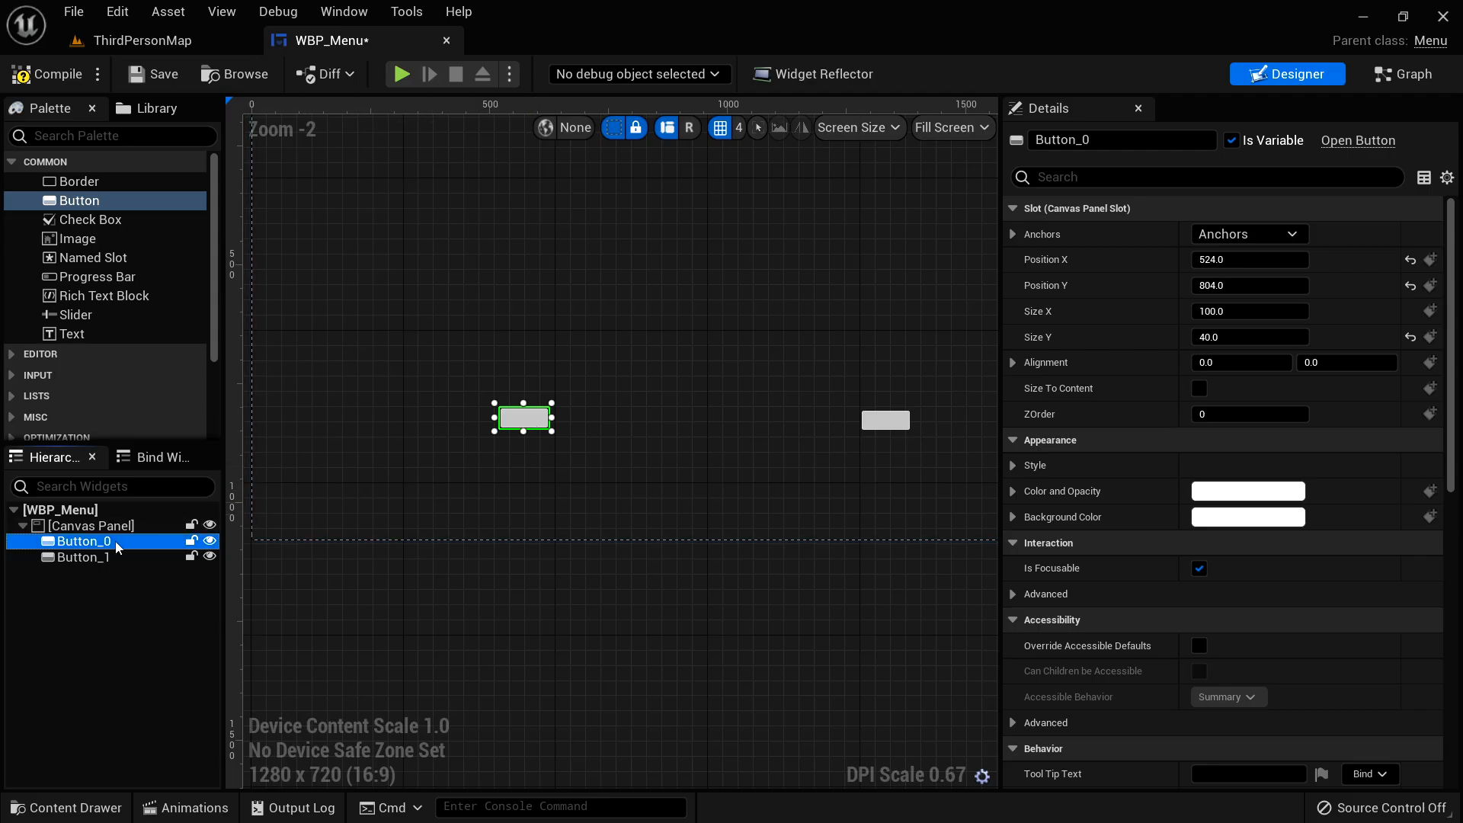
key("F2")
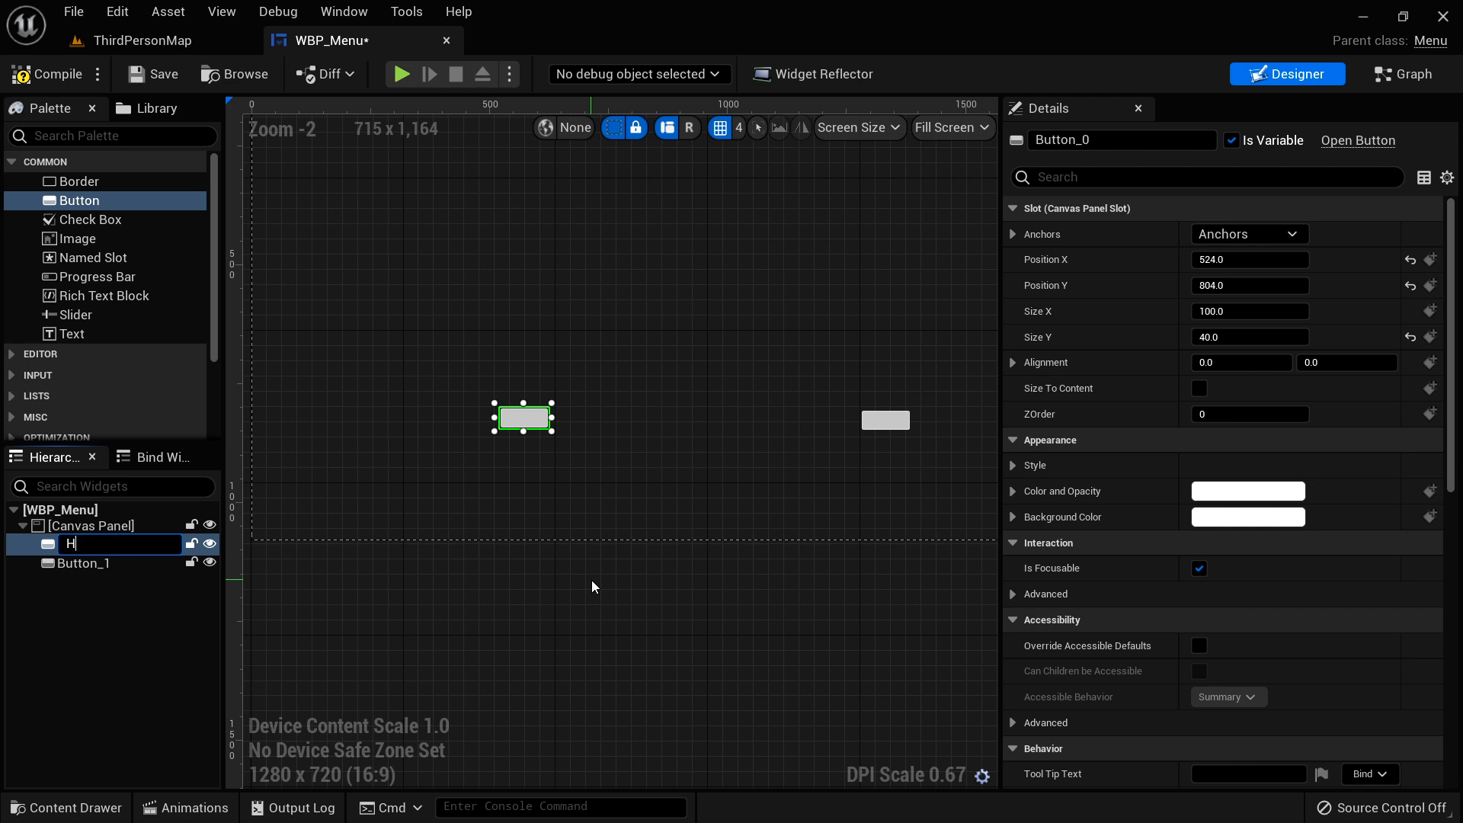
type("HostButton")
key("Return")
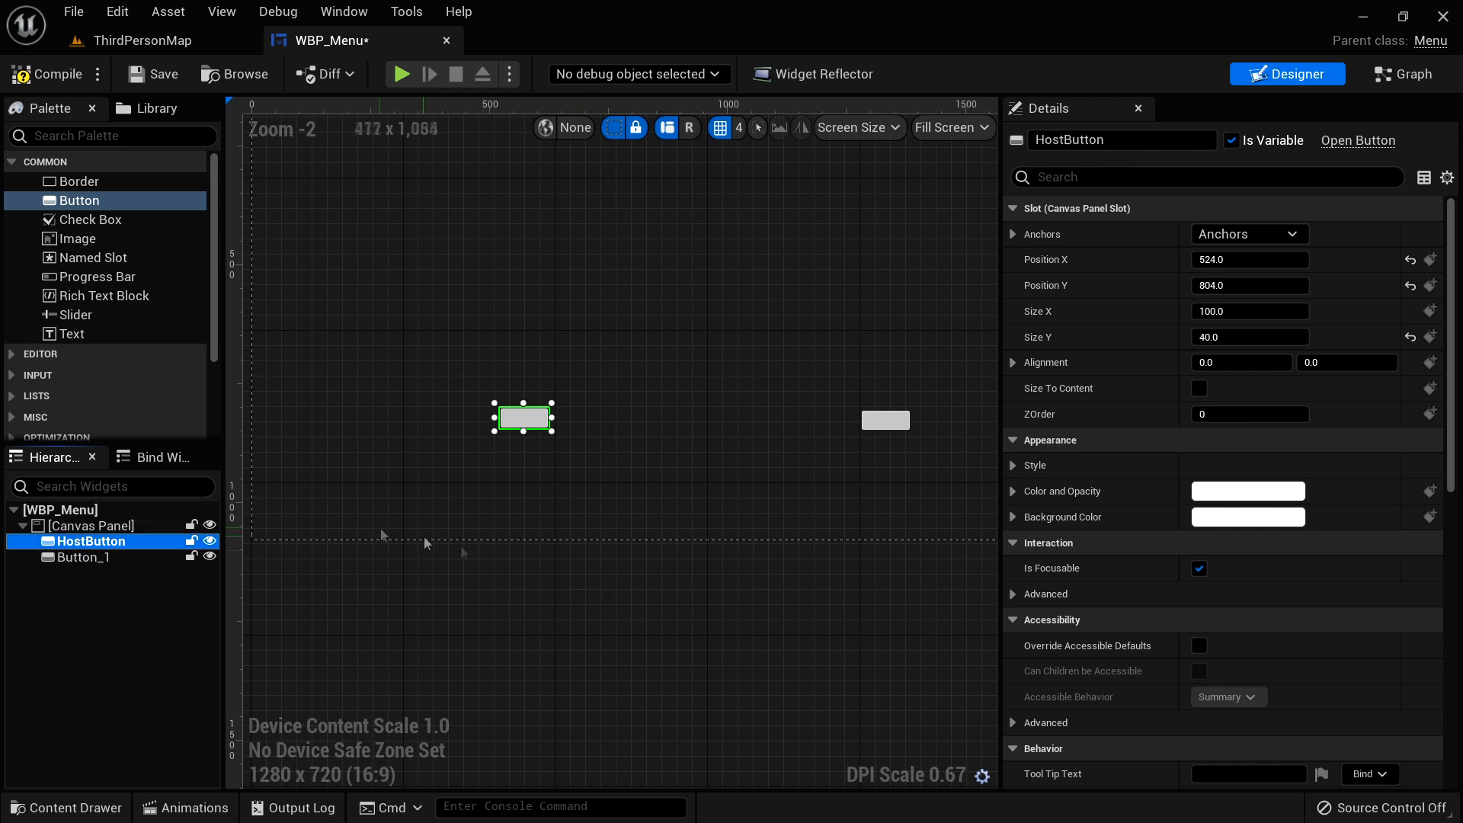
left_click(116, 561)
key("F2")
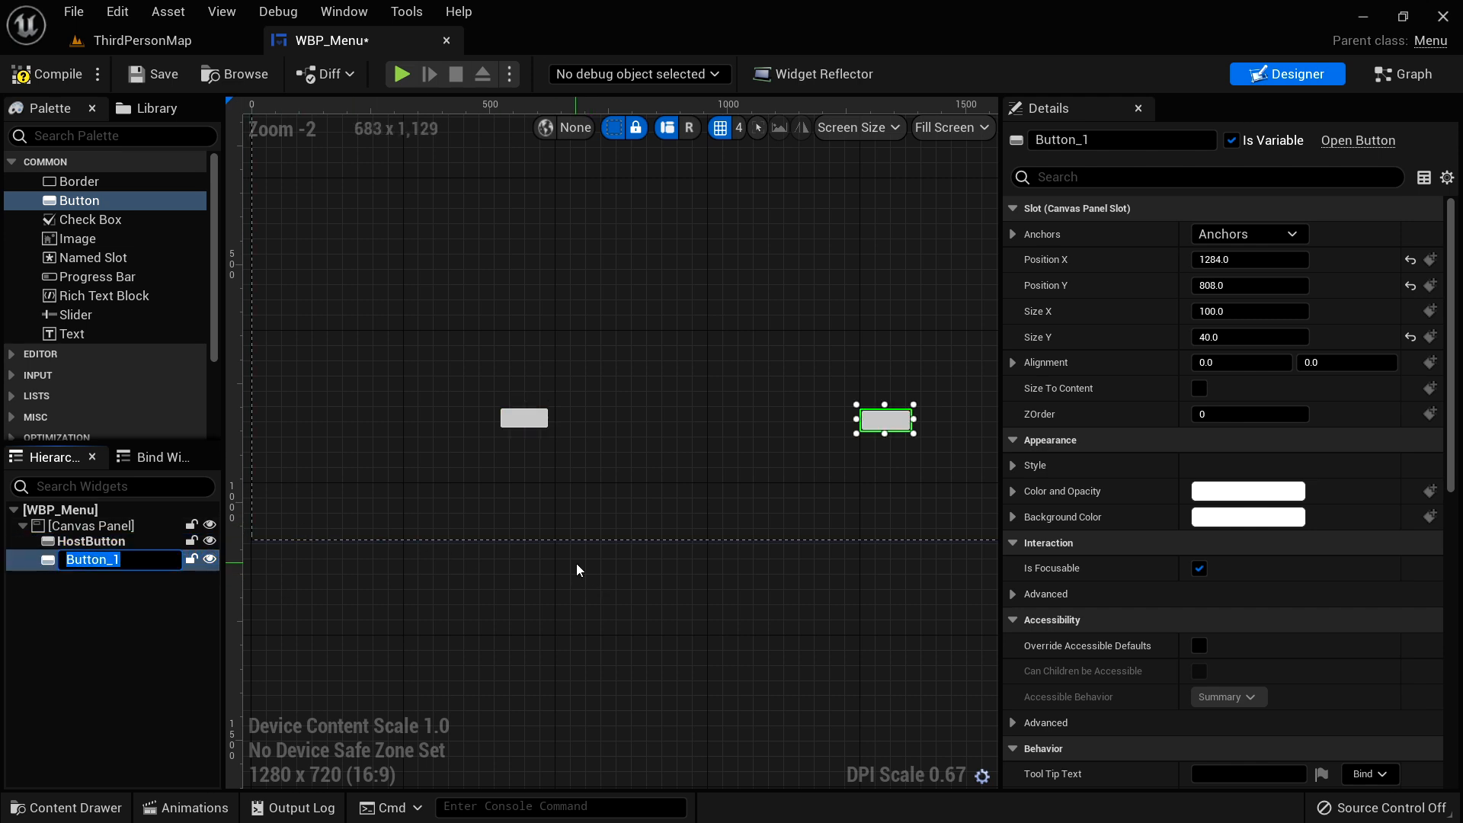
type("JoinButton")
key("Return")
- Enlarge HostButton to about 303 by 106 and JoinButton to about 295 by 93 on the canvas
left_click(533, 420)
left_click_drag(552, 431, 645, 458)
left_click(872, 415)
left_click_drag(861, 432, 764, 458)
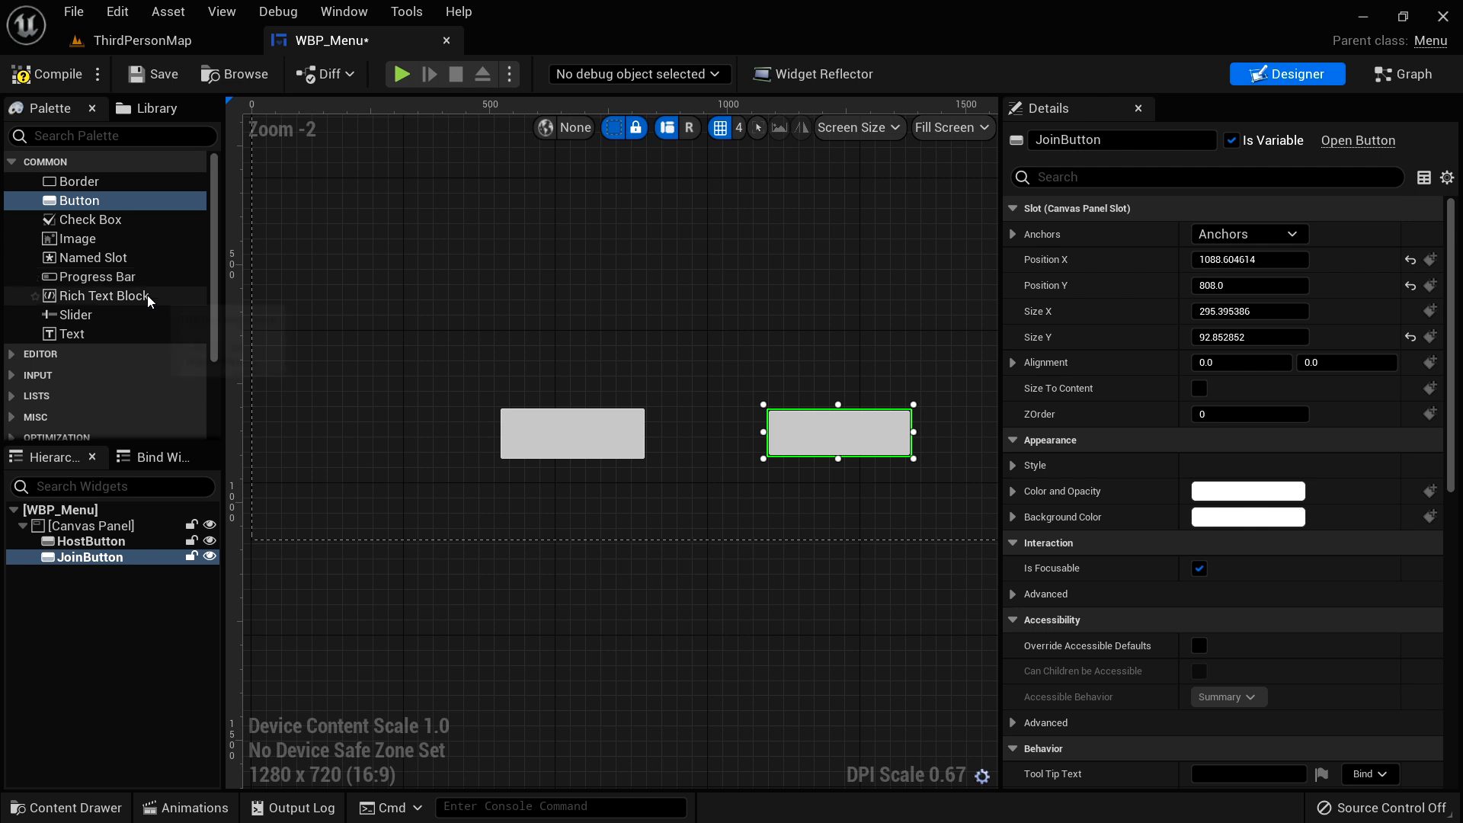
- Add a Text widget inside each button, reading Host on HostButton and Join on JoinButton
left_click_drag(90, 343, 572, 432)
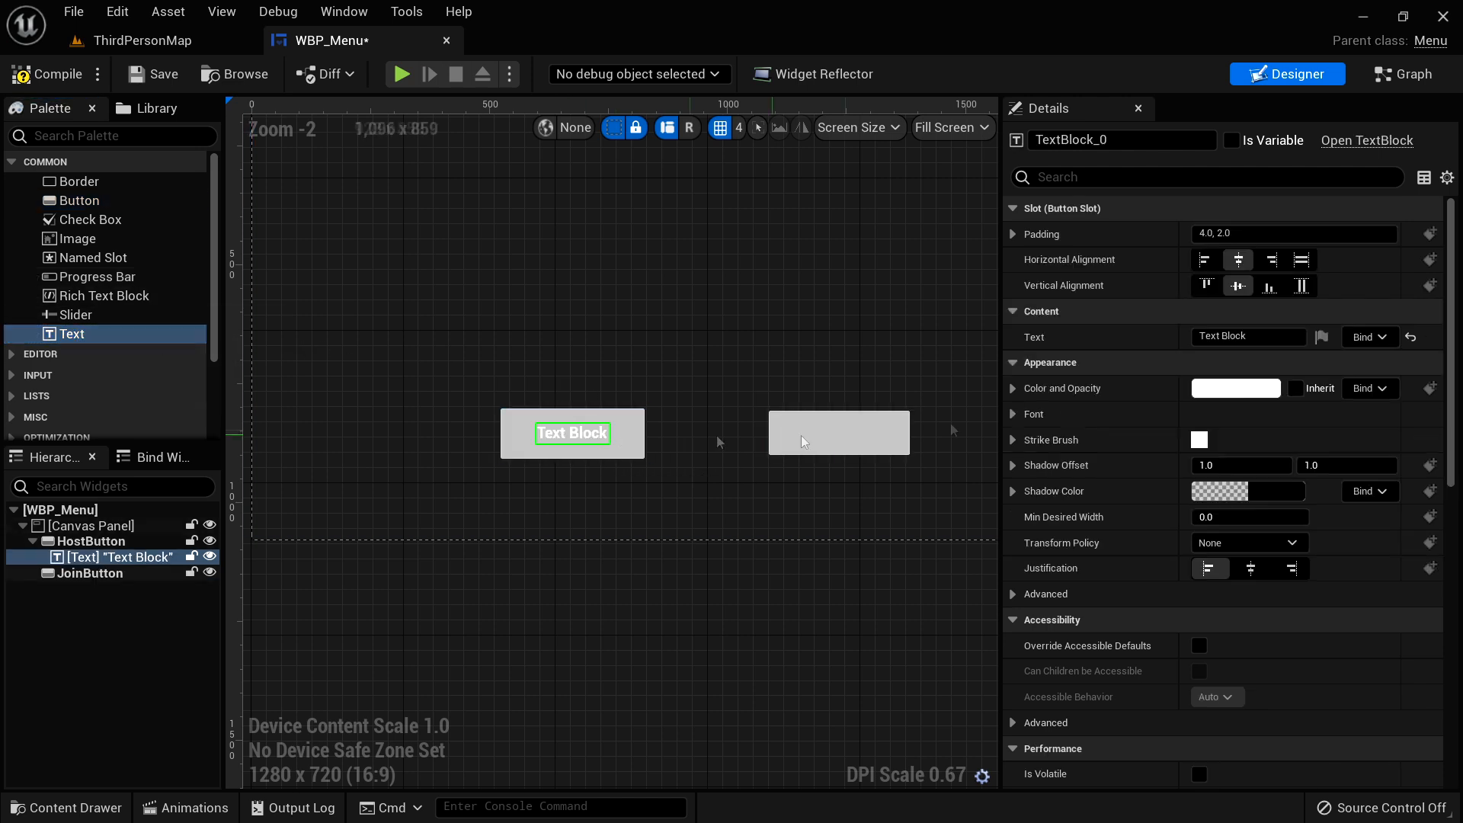
left_click(1228, 336)
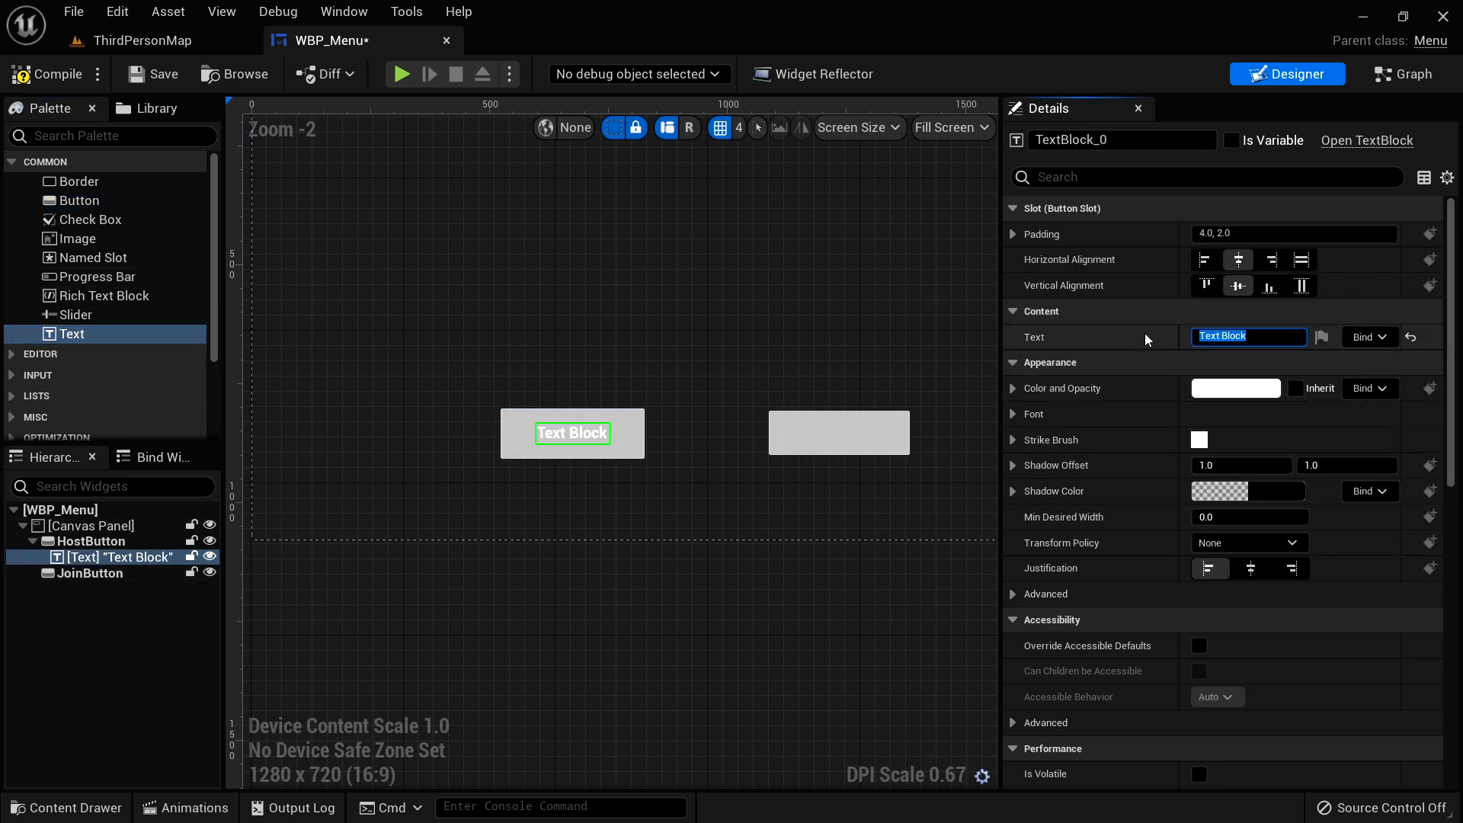
key("Return")
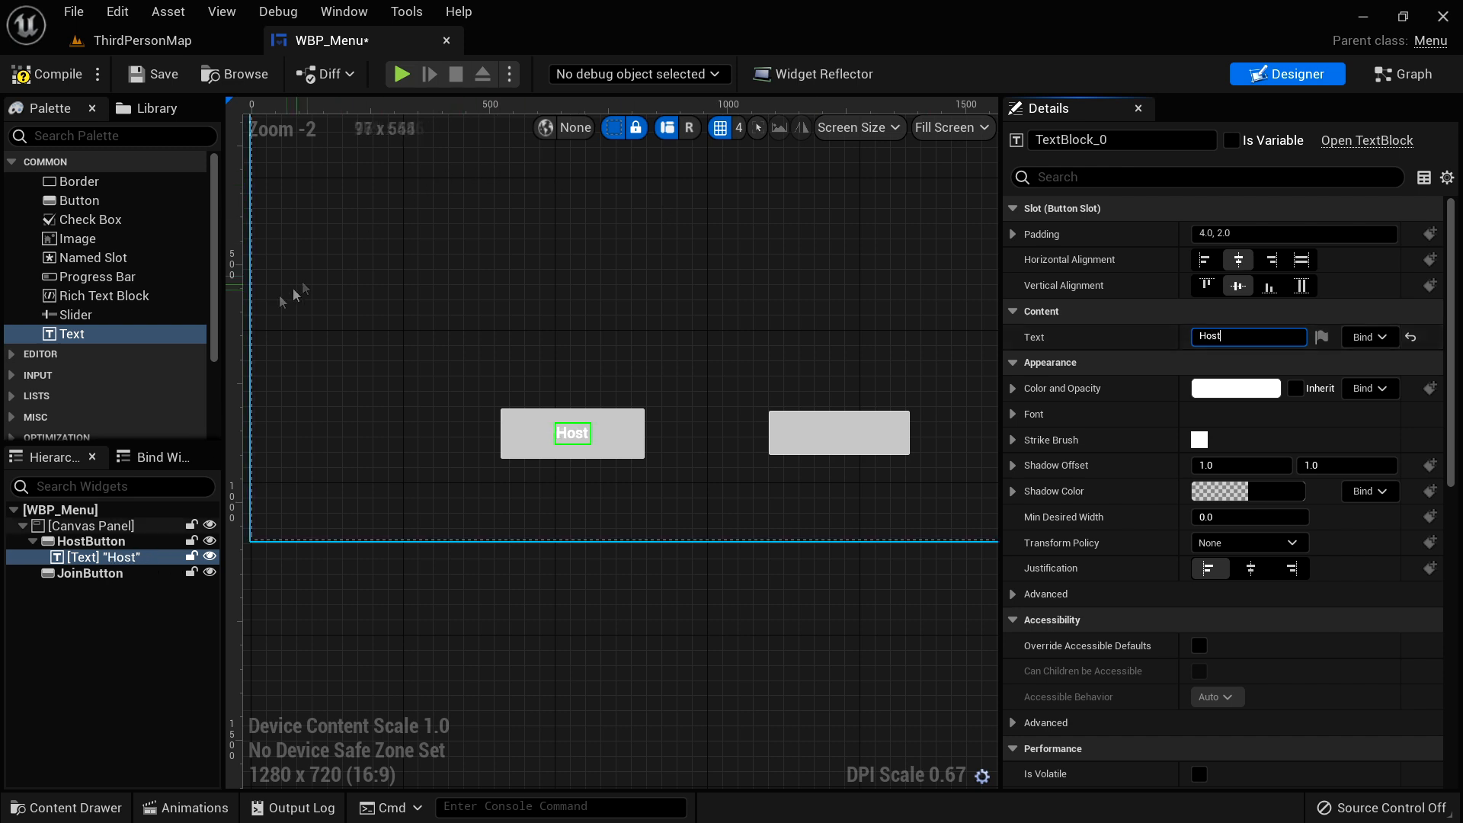
left_click_drag(76, 334, 800, 432)
left_click(1228, 336)
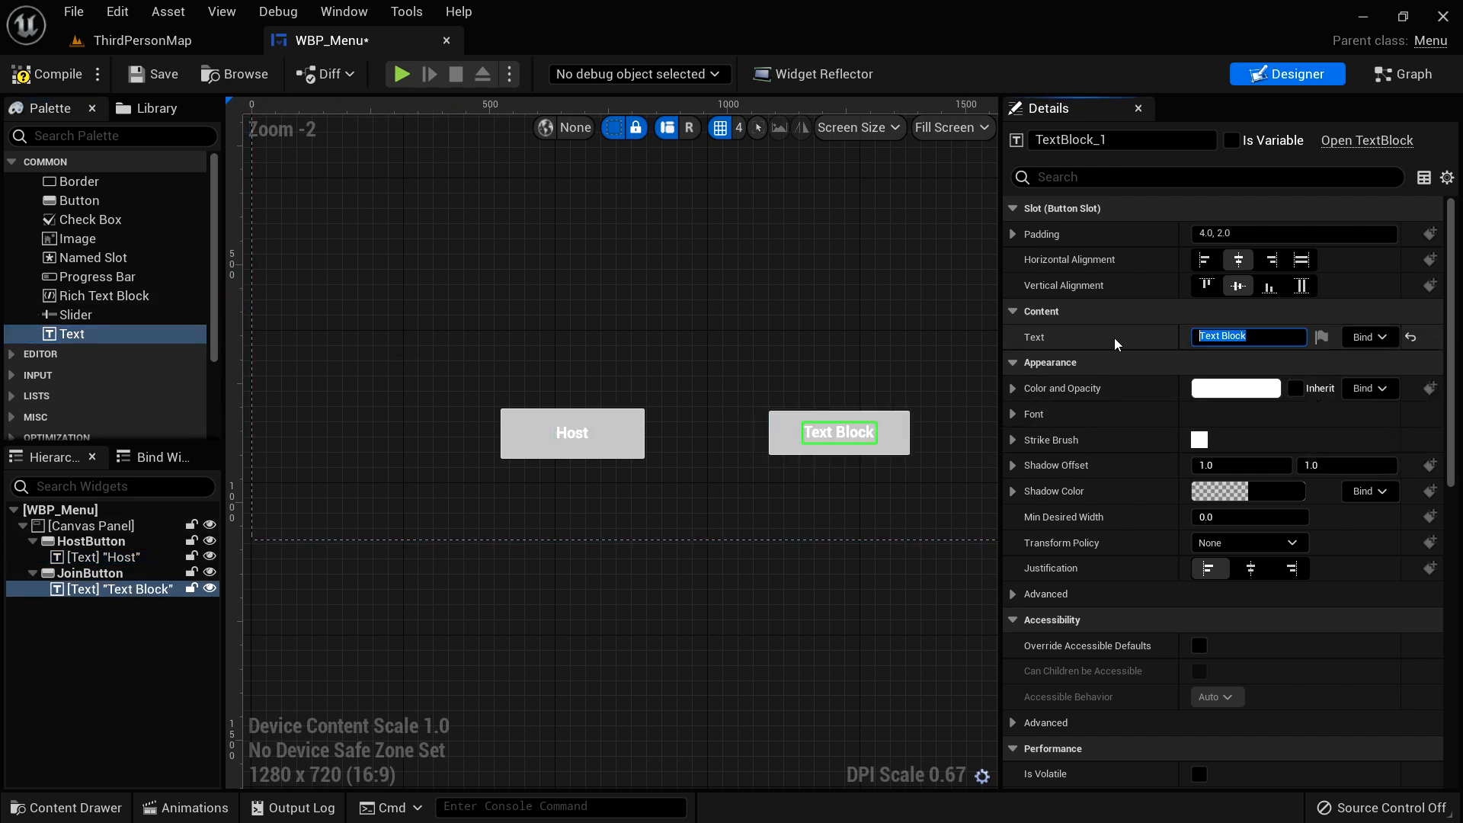
- Copy HostButton's Size X value to JoinButton
left_click(640, 456)
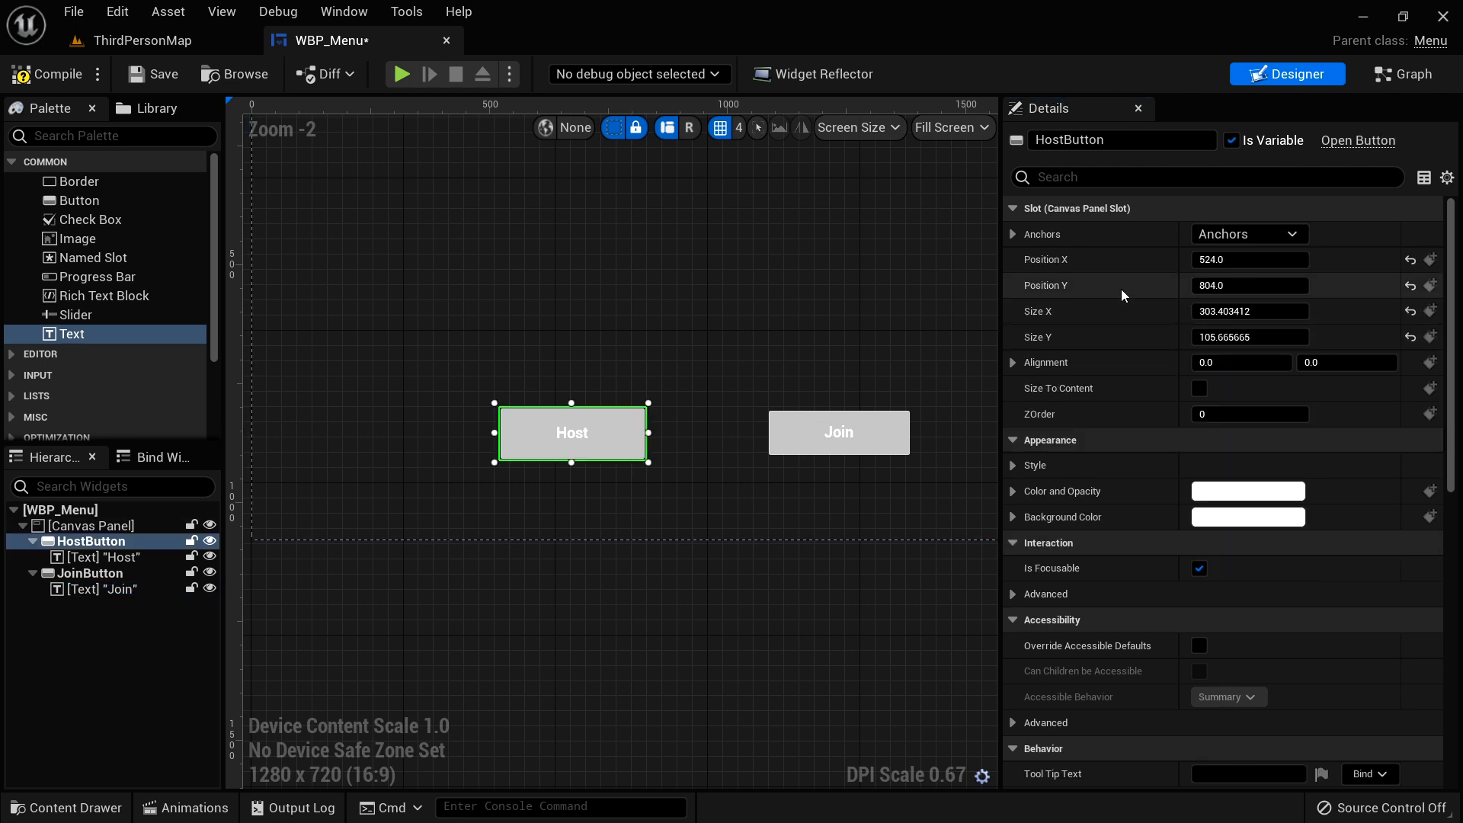
right_click(1042, 319)
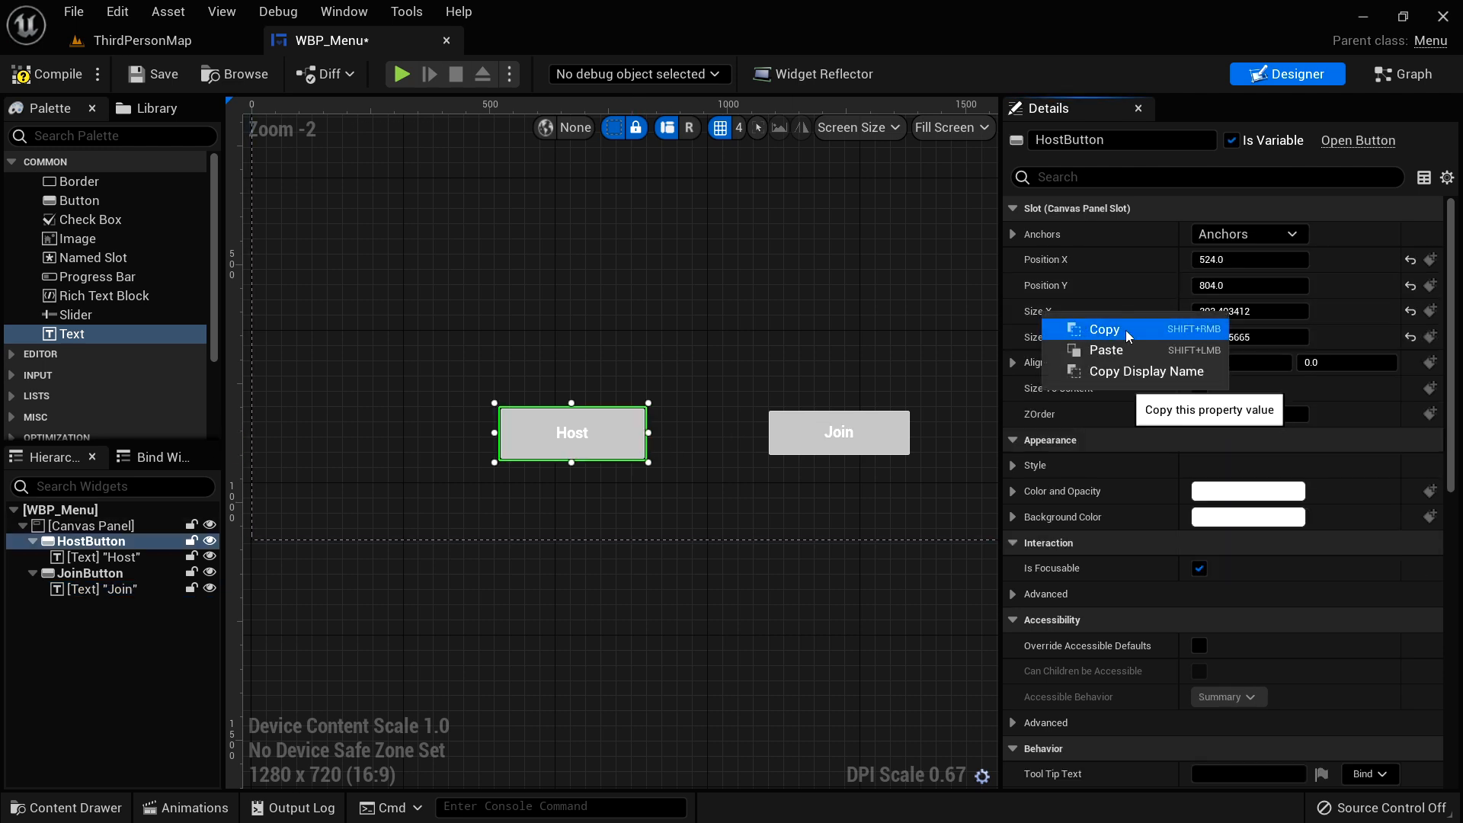
left_click(1104, 326)
left_click(911, 428)
right_click(1059, 314)
left_click(1104, 350)
key("ctrl+z")
- Copy HostButton's Size Y value to JoinButton
right_click(1045, 337)
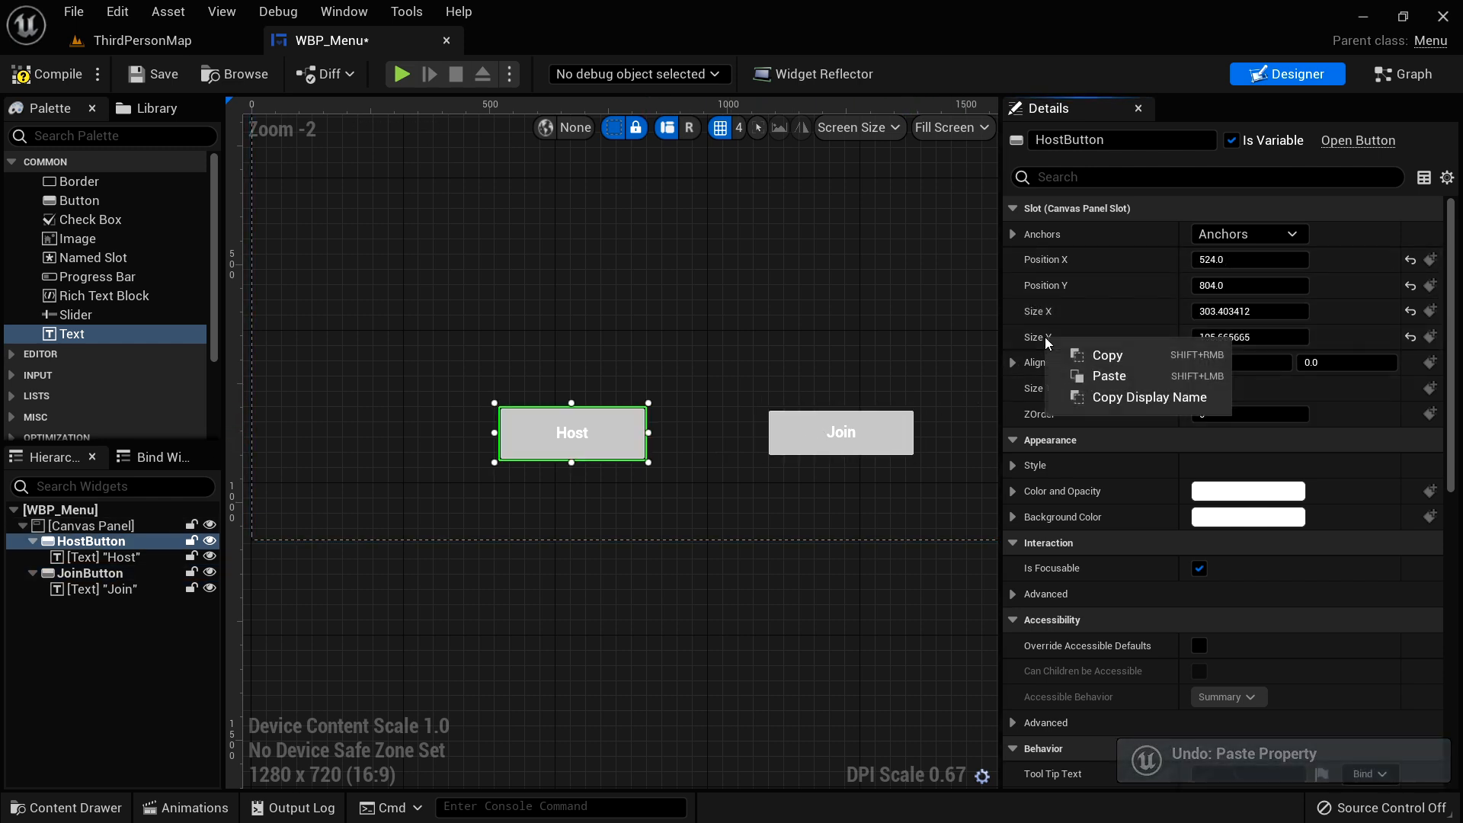
left_click(1108, 352)
left_click(908, 430)
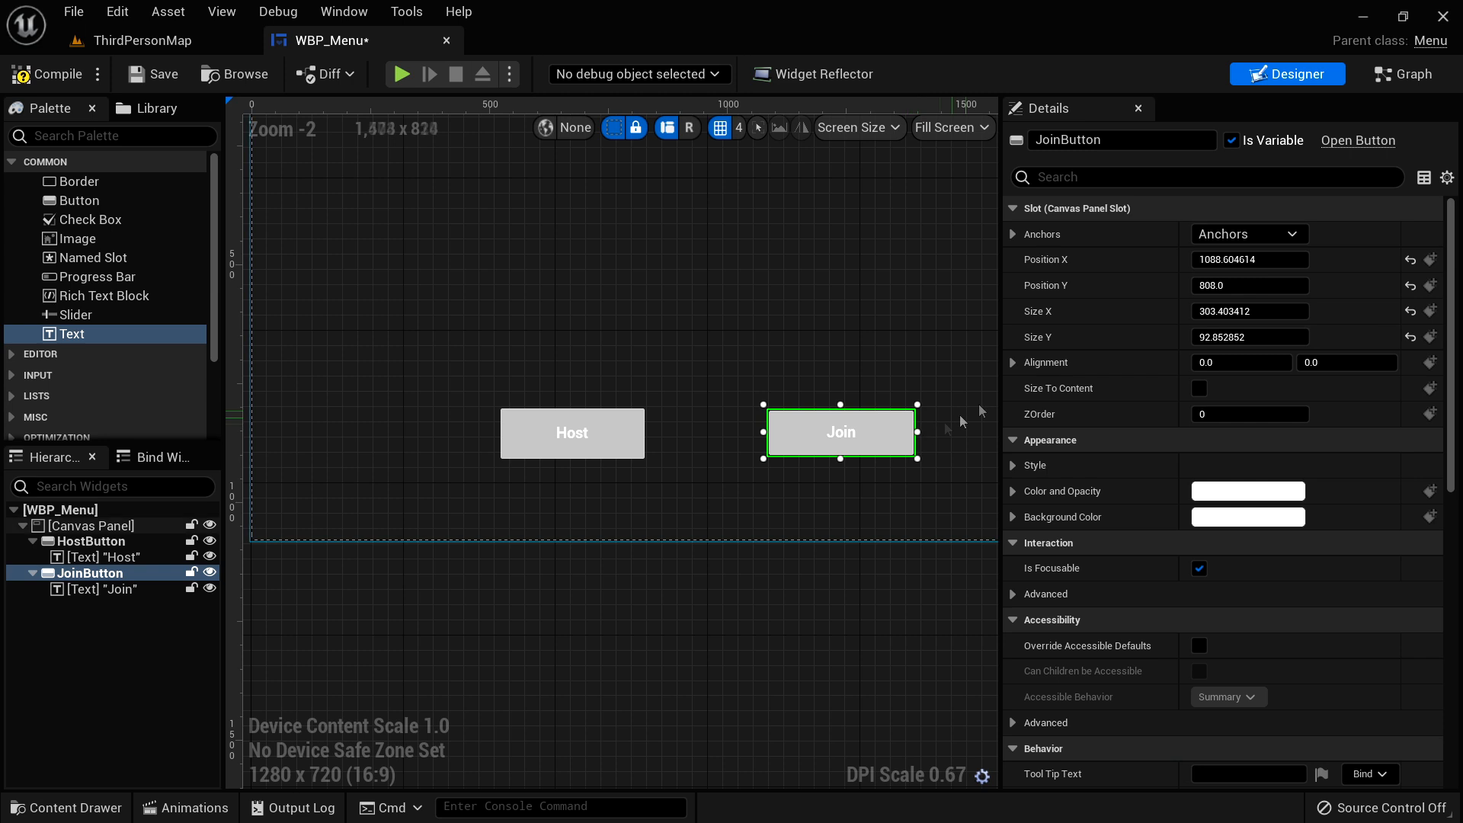
right_click(1045, 336)
left_click(1107, 378)
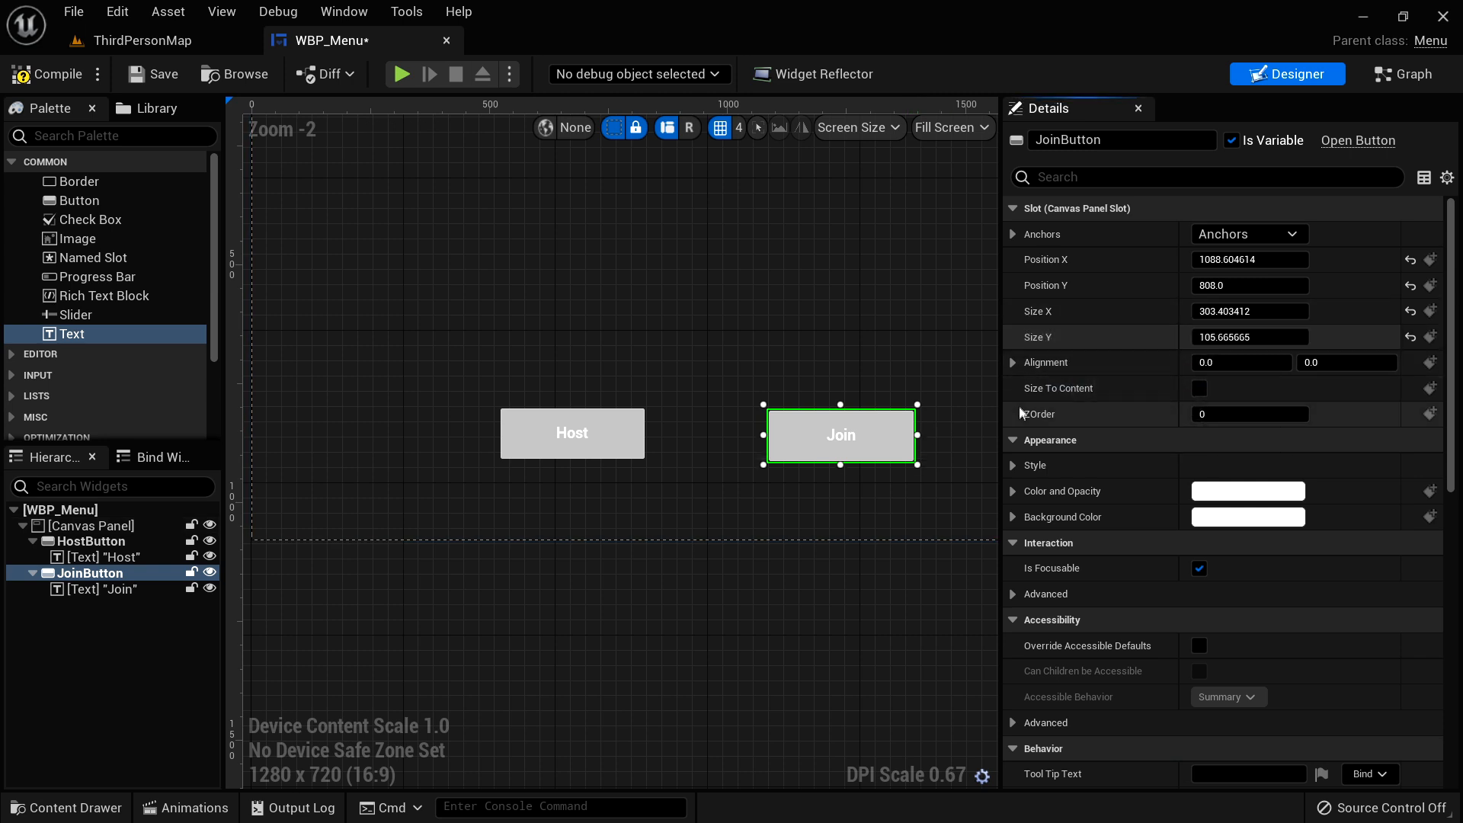
- Align JoinButton vertically with HostButton by copying HostButton's Position Y value to it
left_click(627, 450)
right_click(1063, 285)
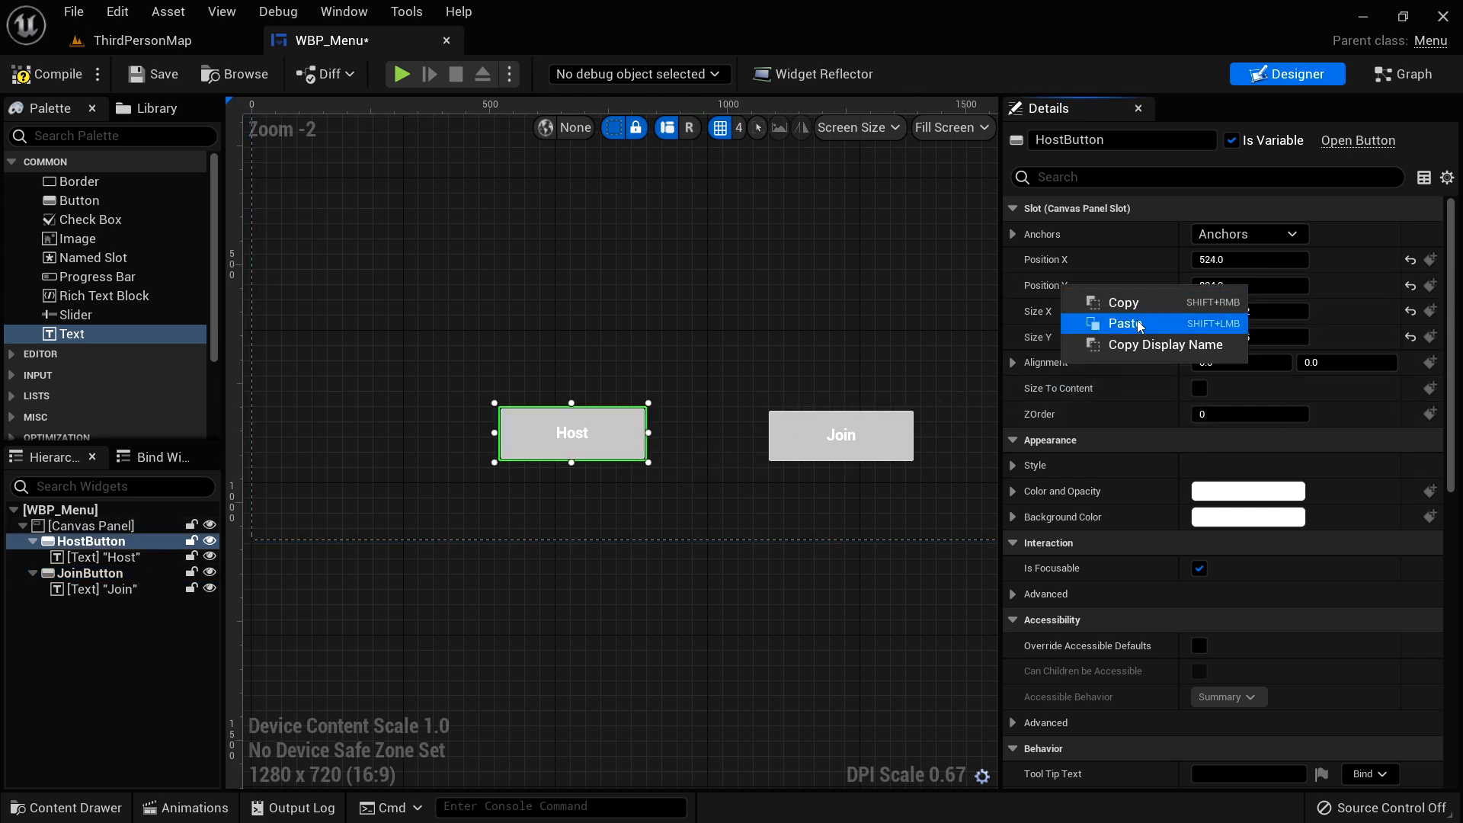
left_click(1113, 299)
left_click(899, 454)
- Anchor both JoinButton and HostButton to the bottom centre of the canvas
left_click(1268, 236)
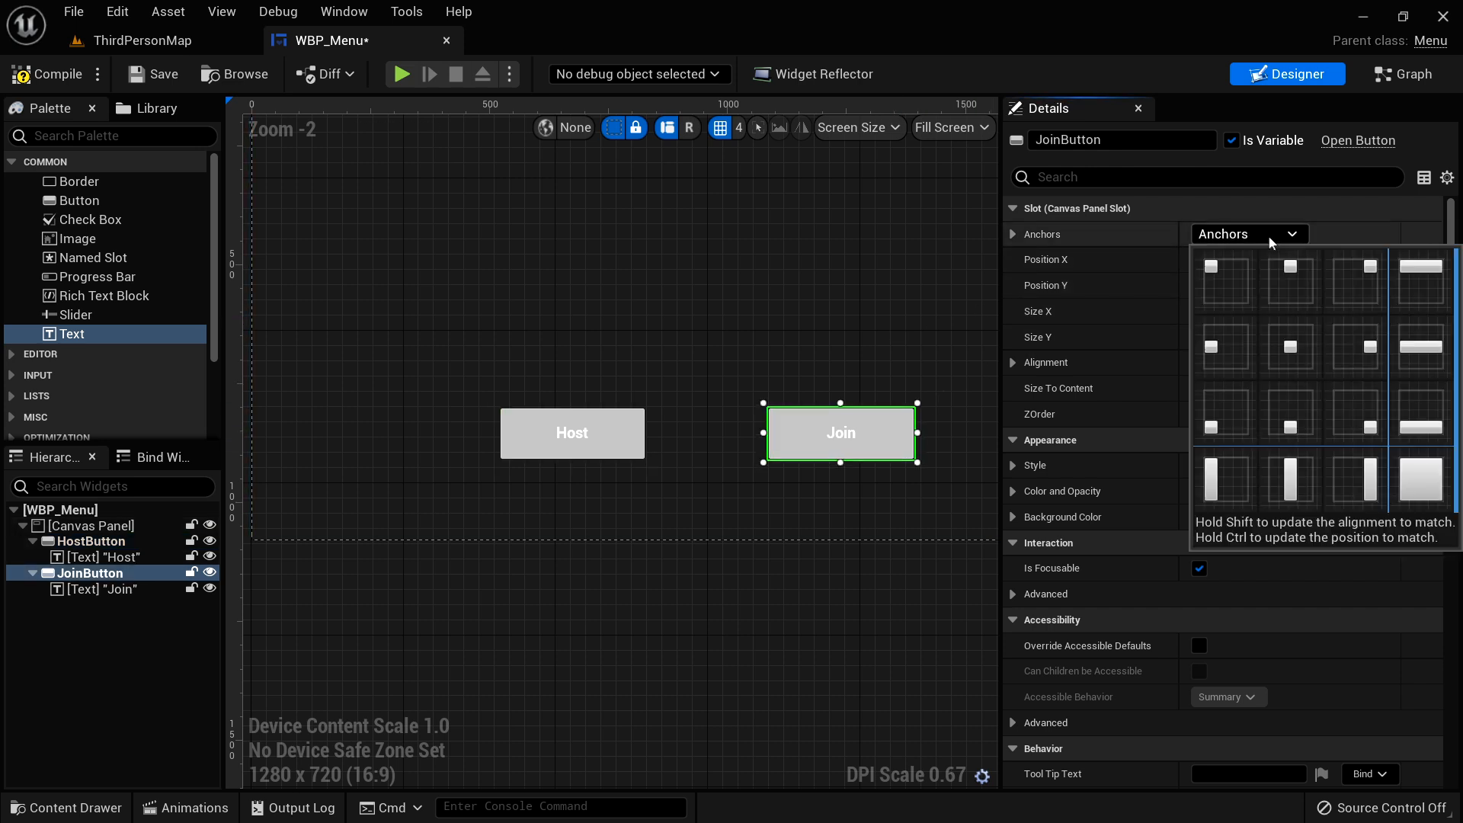
left_click(1299, 424)
left_click(627, 453)
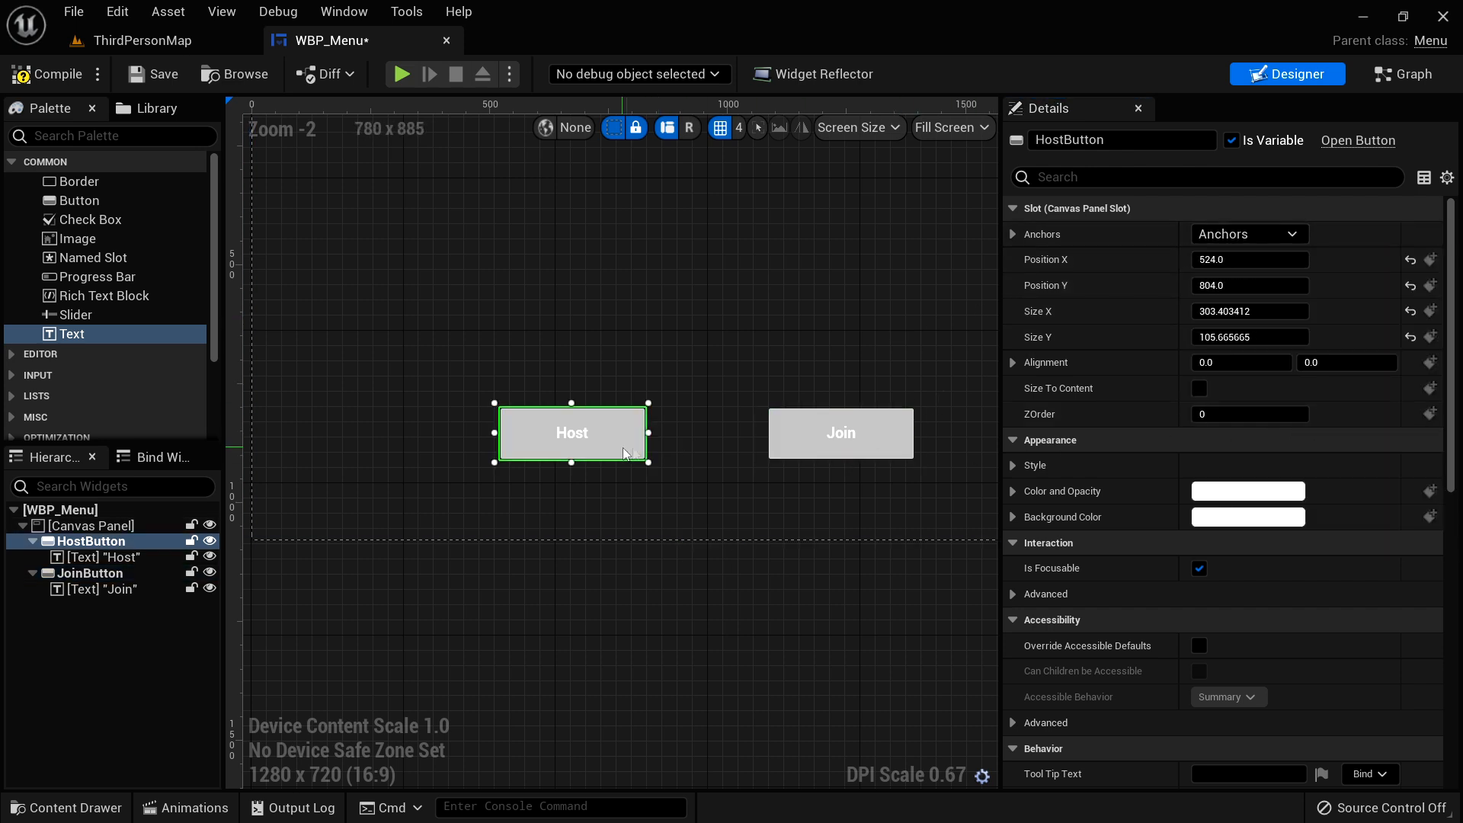
left_click(1224, 236)
left_click(1288, 347)
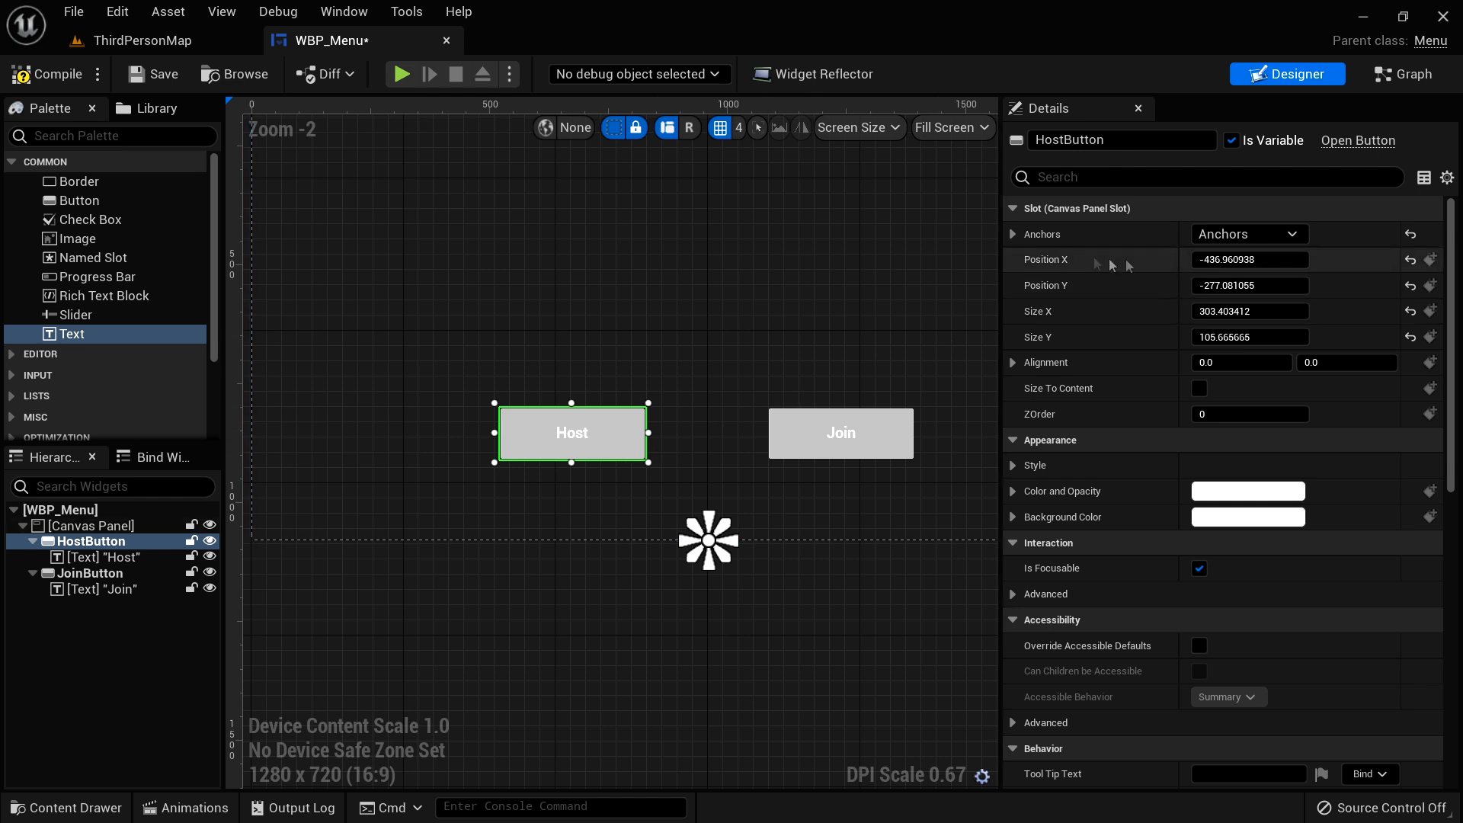
- Set HostButton's Position X to -500 and its Size X to 300
mouse_move(1250, 259)
left_mouse_down()
mouse_move(1204, 259)
mouse_move(1217, 259)
left_mouse_up()
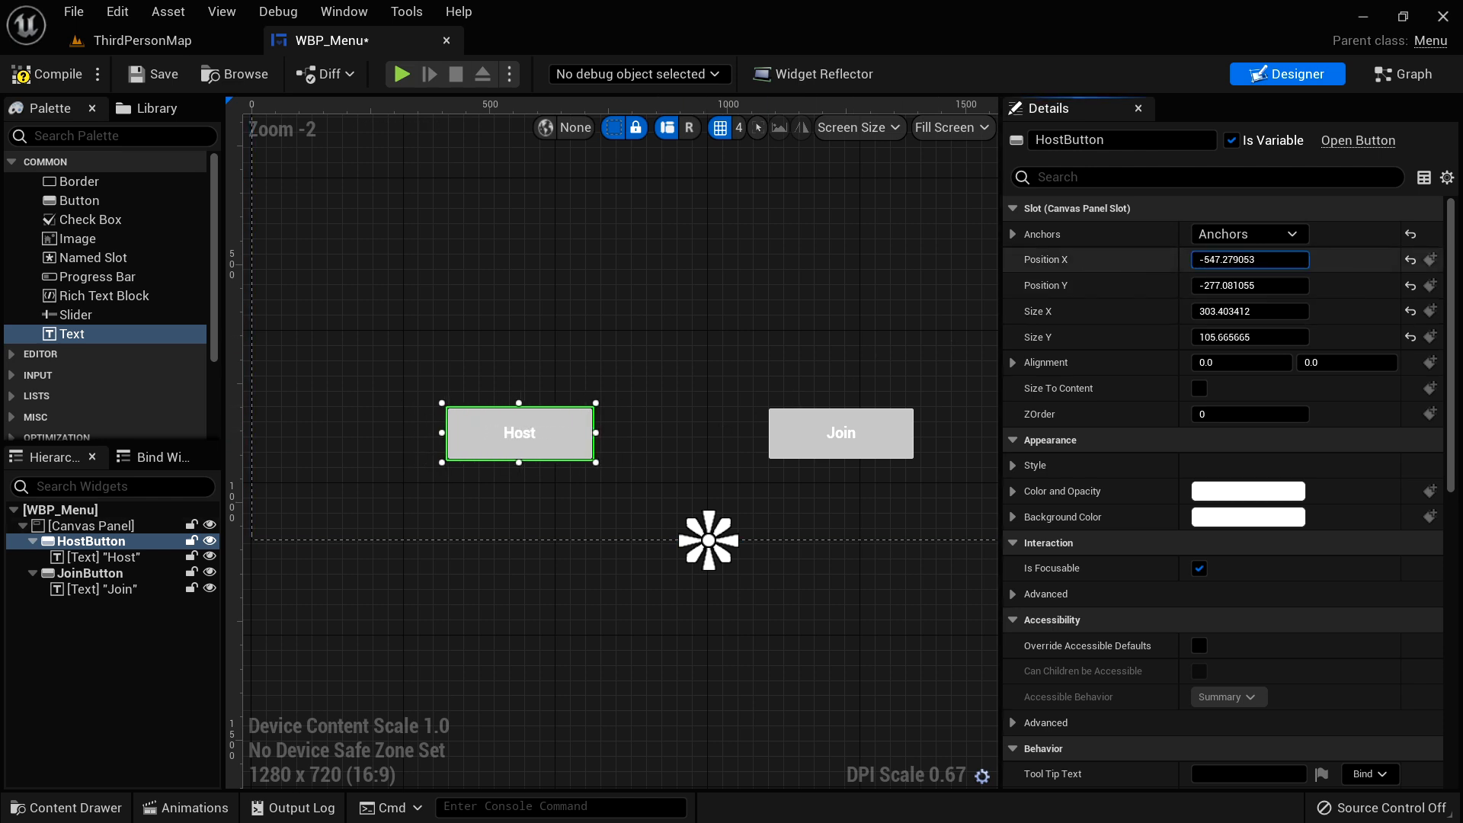
type("-500")
key("Return")
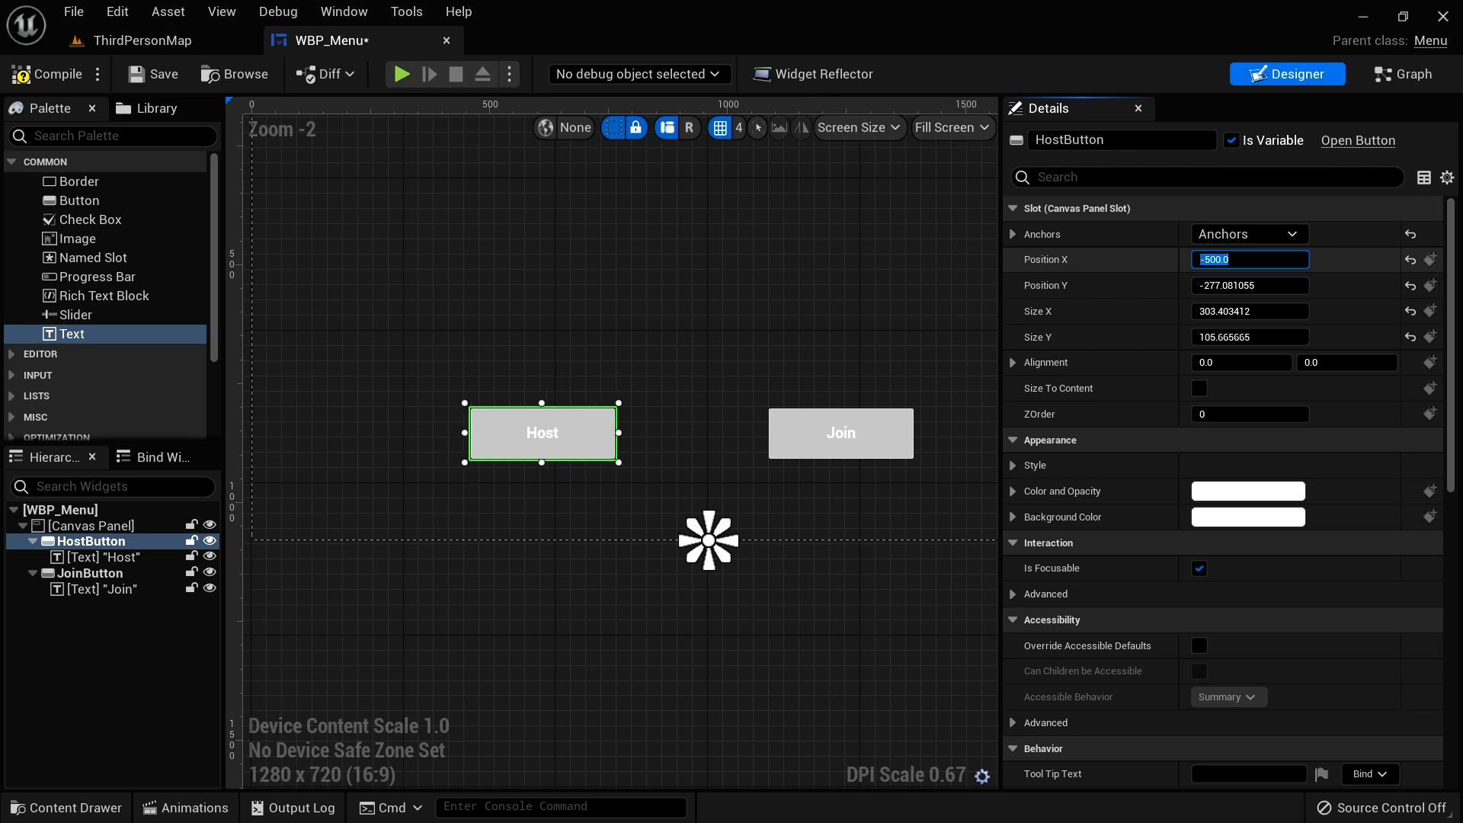
left_click(1279, 310)
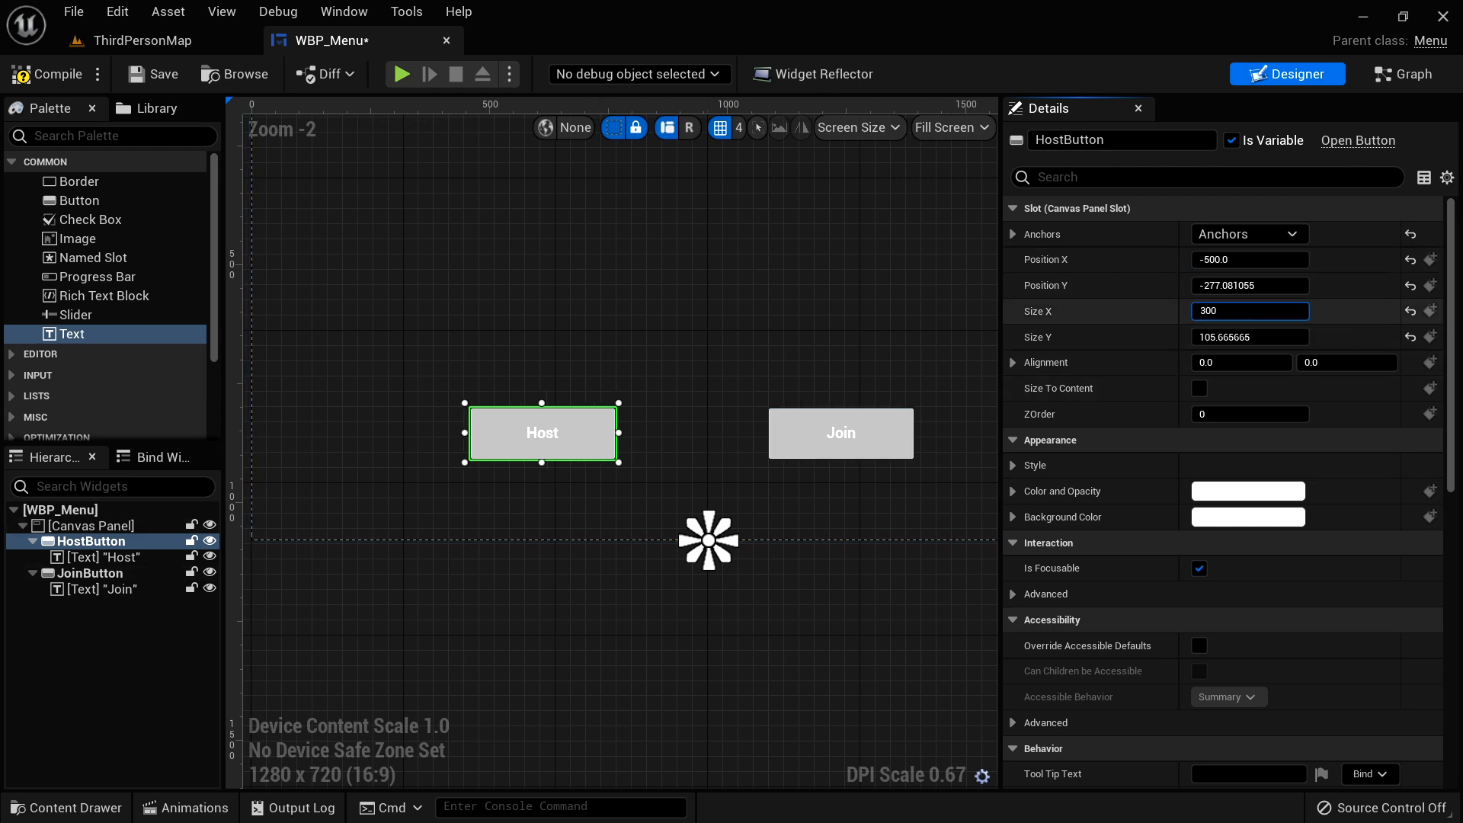
- Set JoinButton's Size X to 300 and its Position X to 200
left_click(902, 447)
left_click(1224, 311)
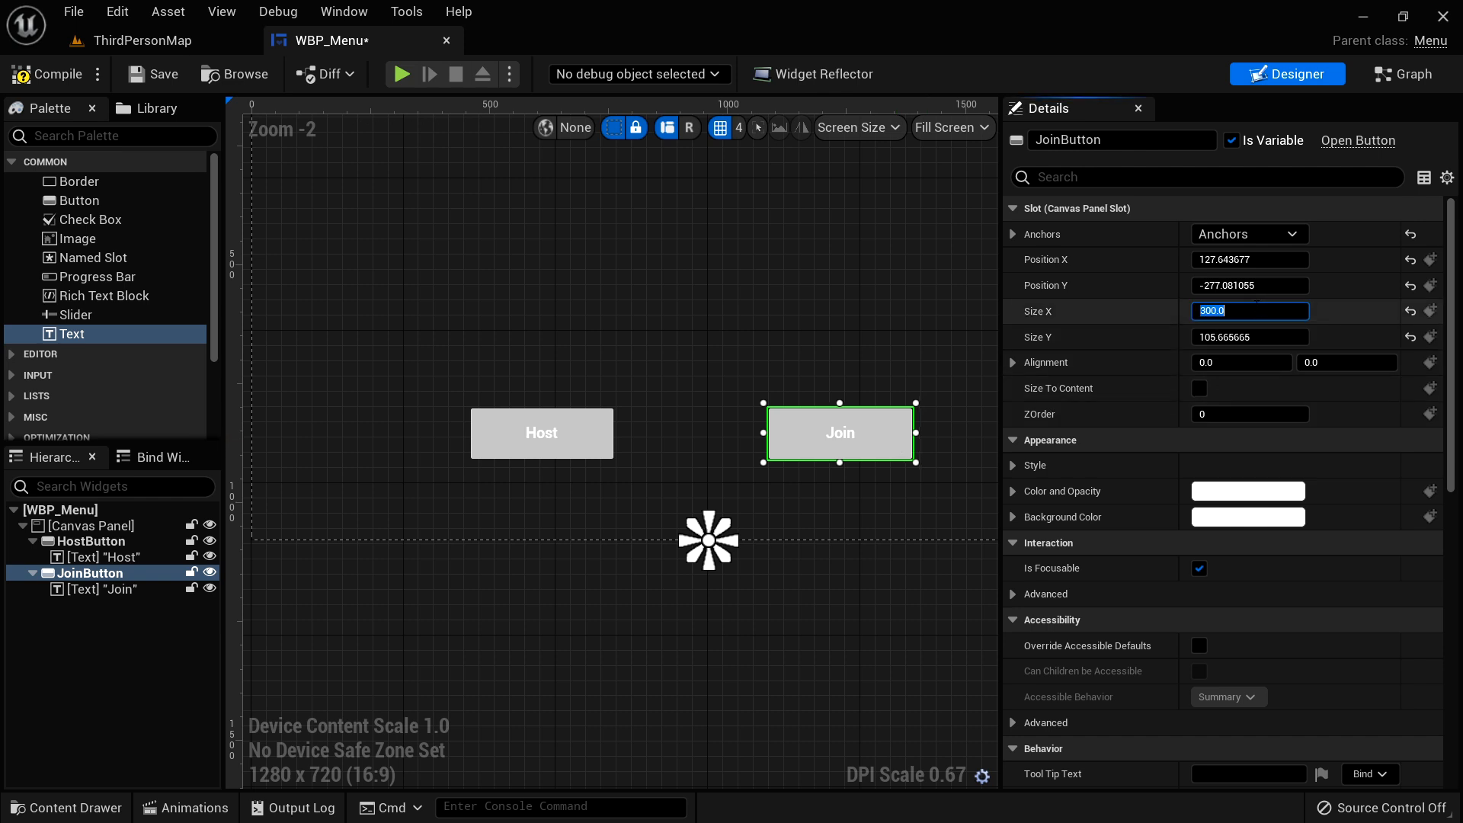
left_click(1244, 260)
key("Return")
scroll(911, 537, "down", 4)
mouse_move(936, 465)
right_mouse_down()
mouse_move(650, 411)
mouse_move(959, 471)
right_mouse_up()
scroll(648, 404, "up", 3)
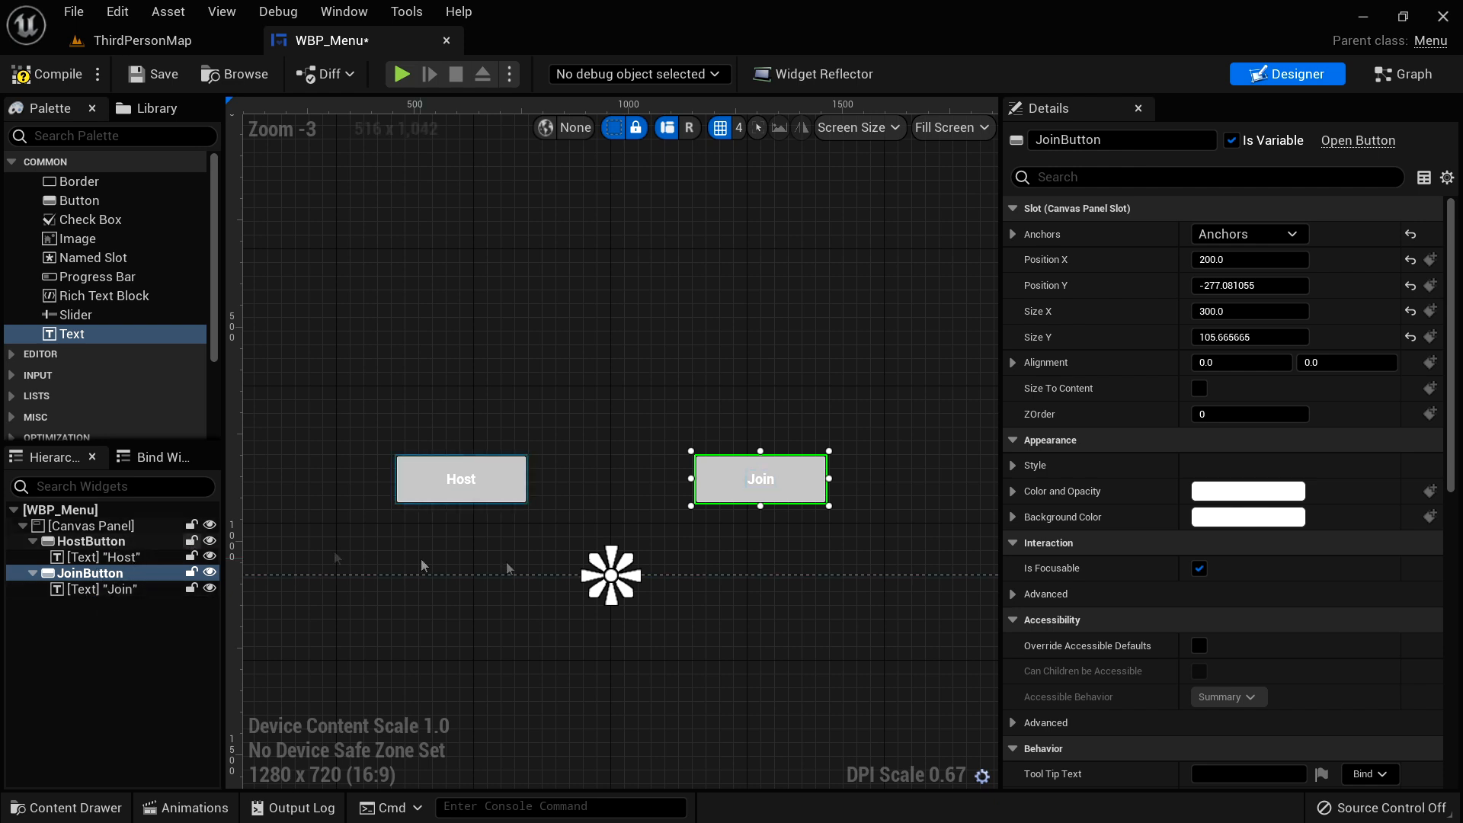
right_click_drag(658, 386, 728, 427)
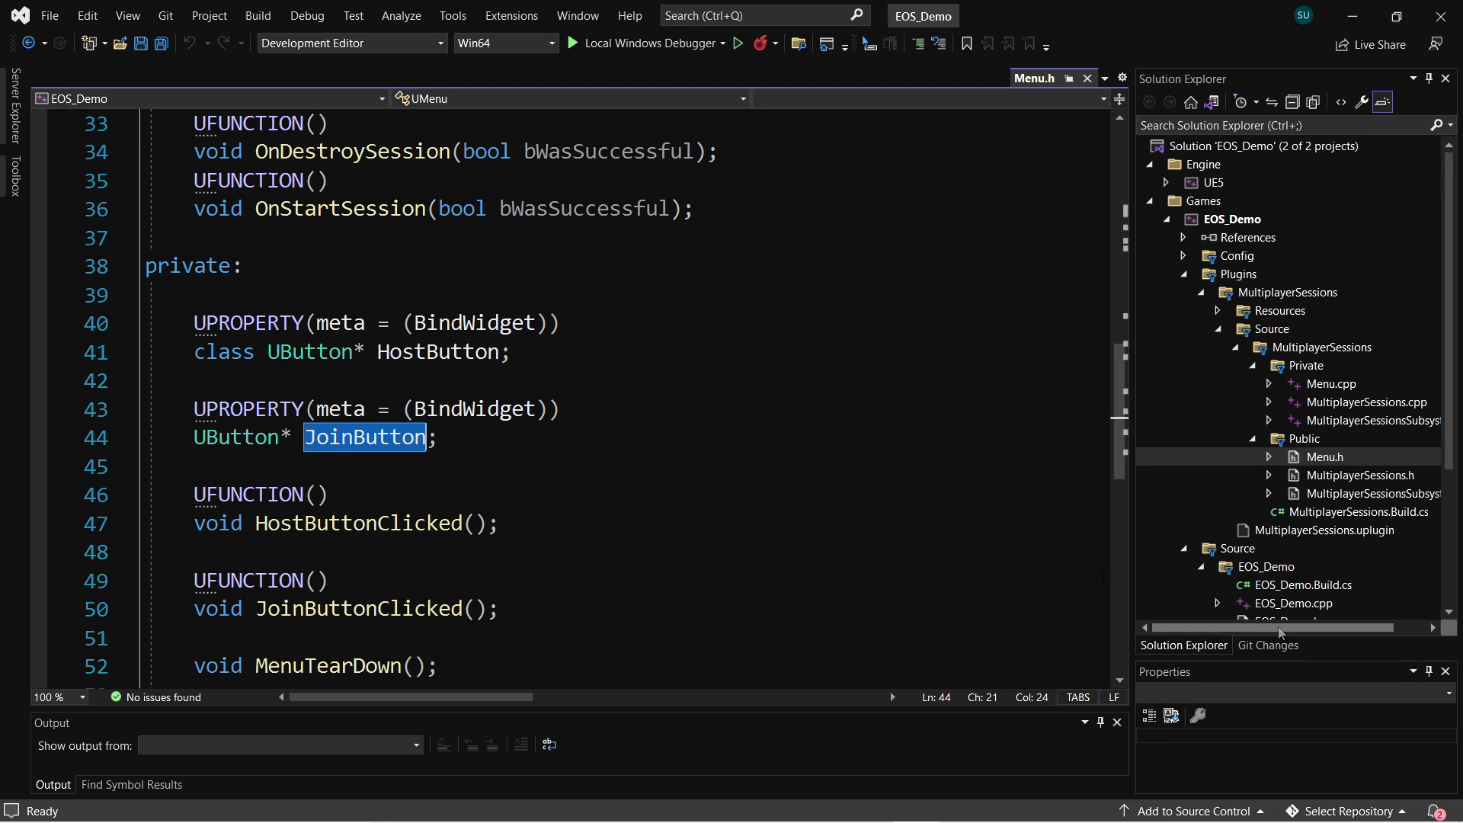
- Return from Visual Studio to the Unreal Editor, compile and save WBP_Menu, and close the widget editor
key("Down")
key("Down")
key("Down")
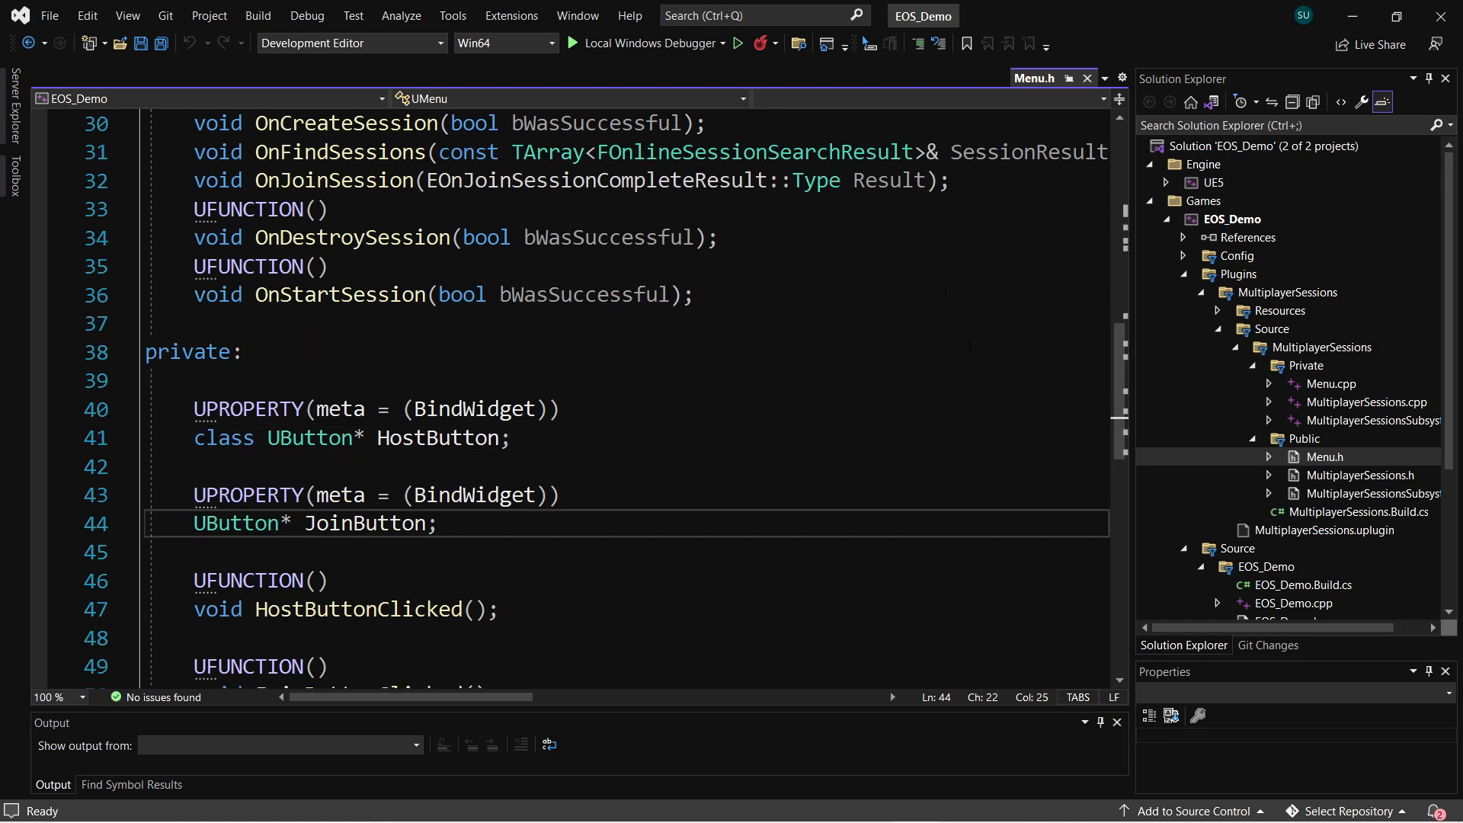
left_click(1361, 16)
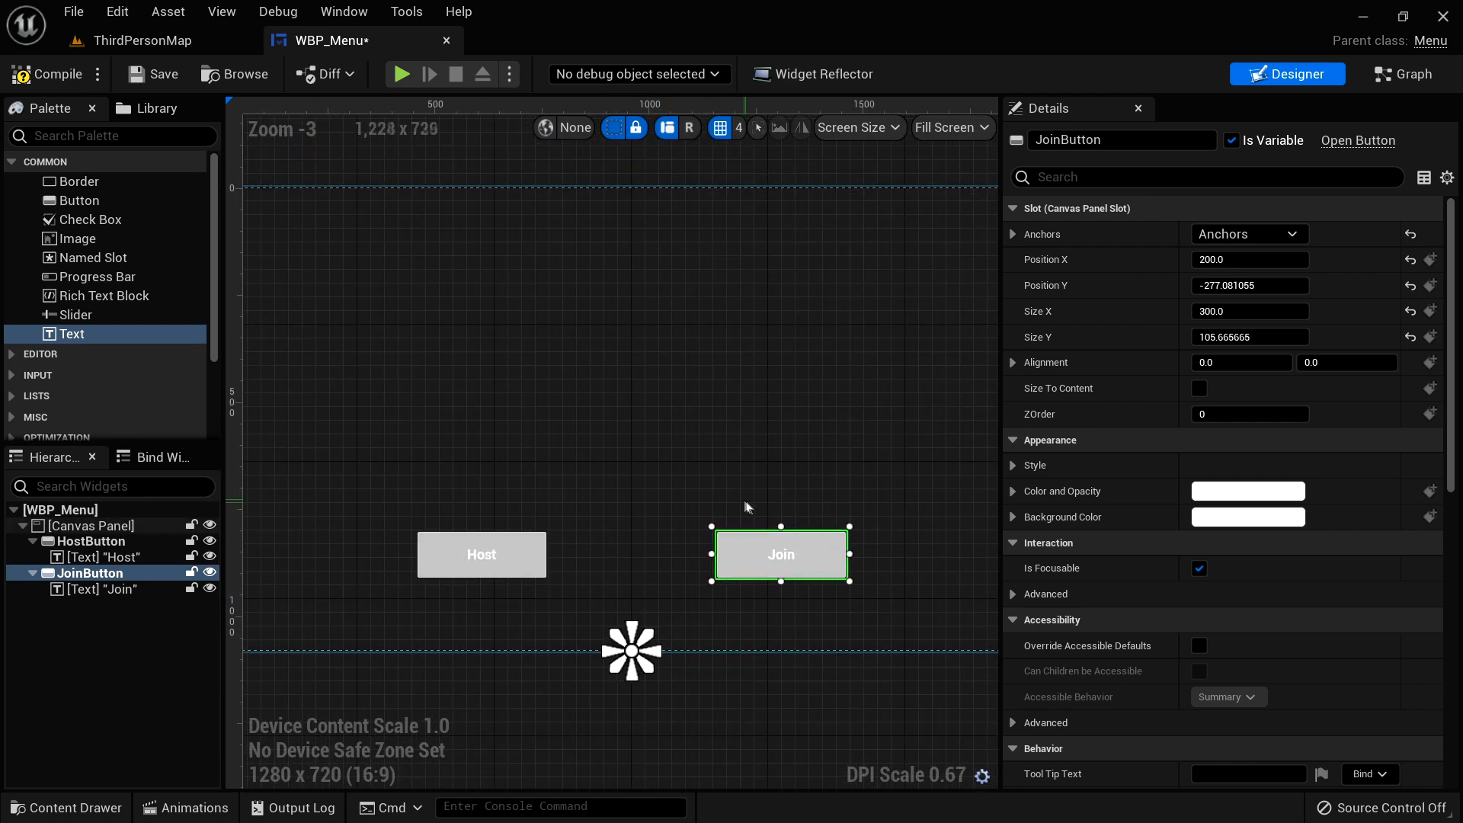
left_click(47, 74)
left_click(155, 74)
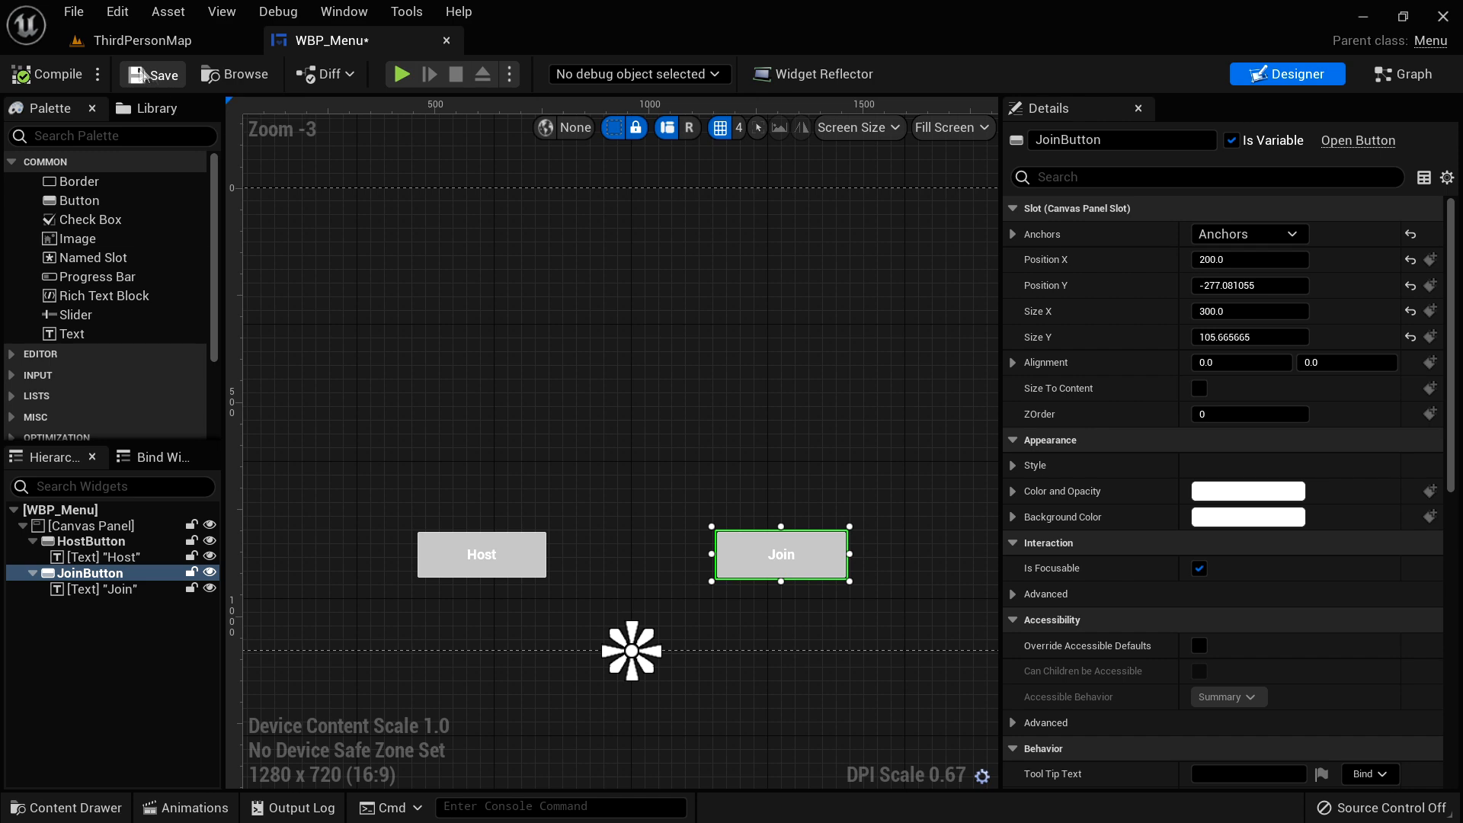
left_click(446, 40)
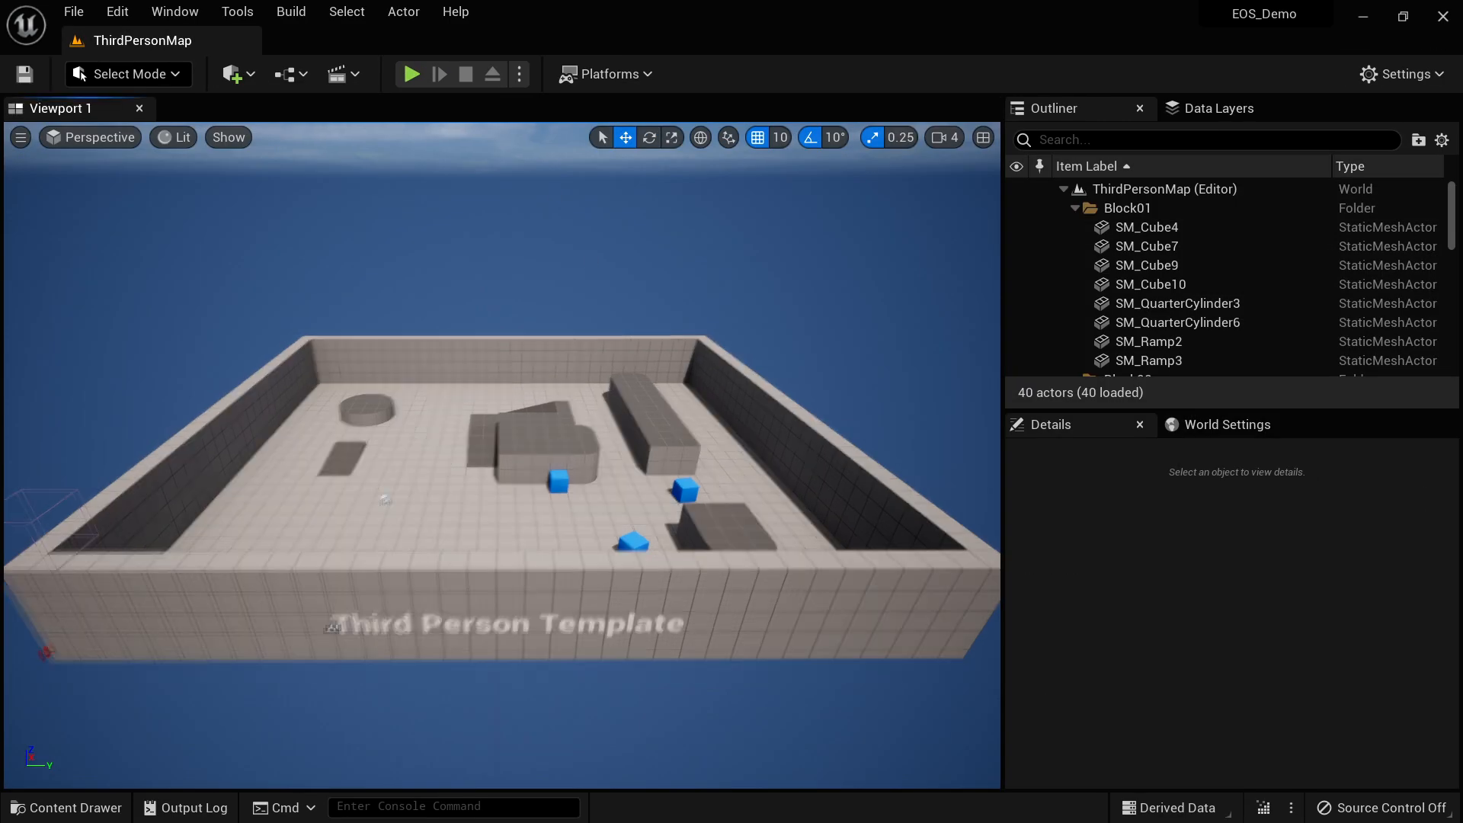
- Create a new folder named Maps in the project's Content folder
right_click_drag(732, 441, 739, 408)
mouse_move(489, 540)
left_mouse_down()
mouse_move(480, 518)
mouse_move(489, 540)
left_mouse_up()
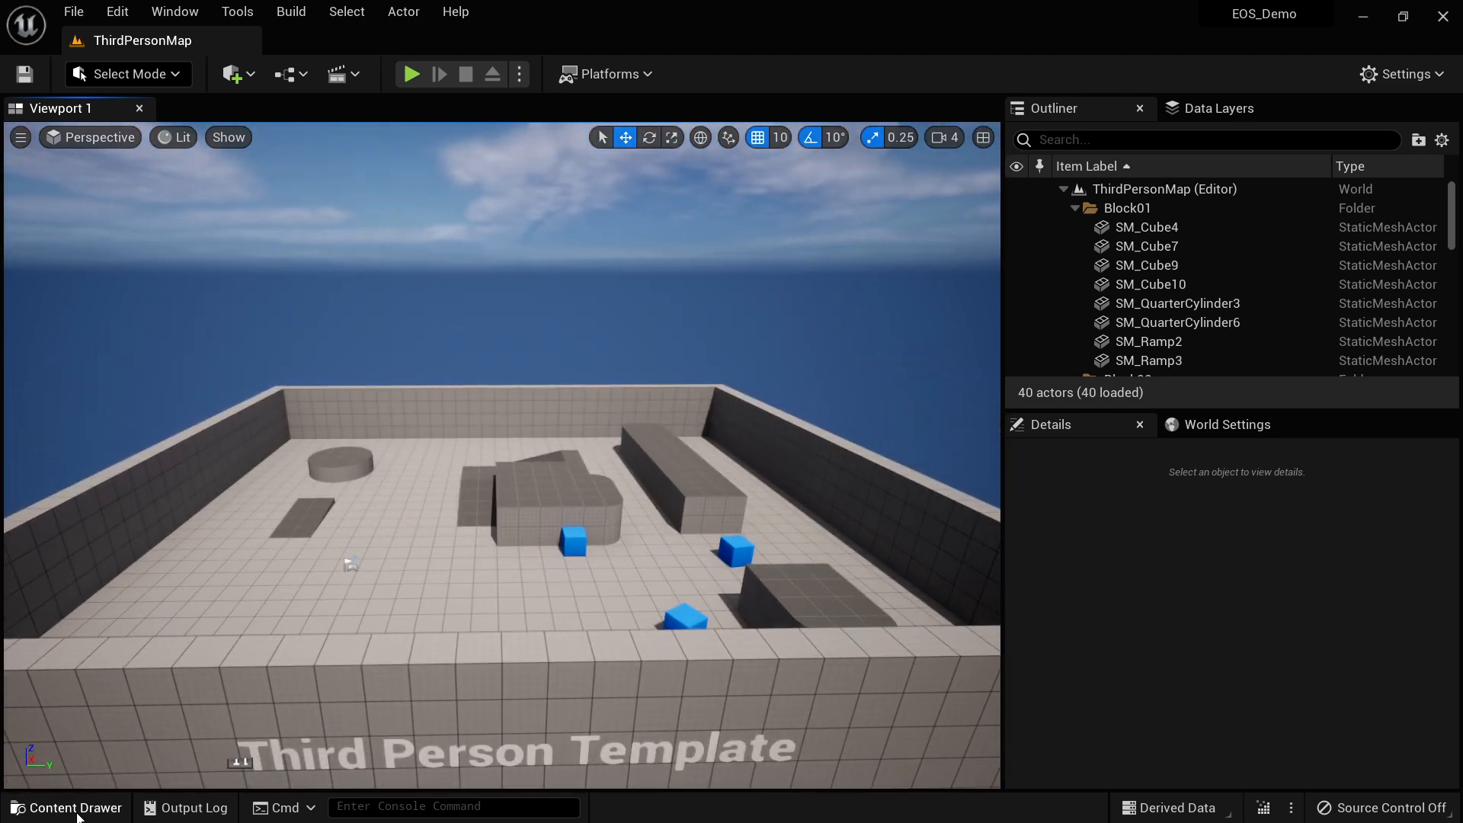
left_click(79, 808)
left_click(34, 604)
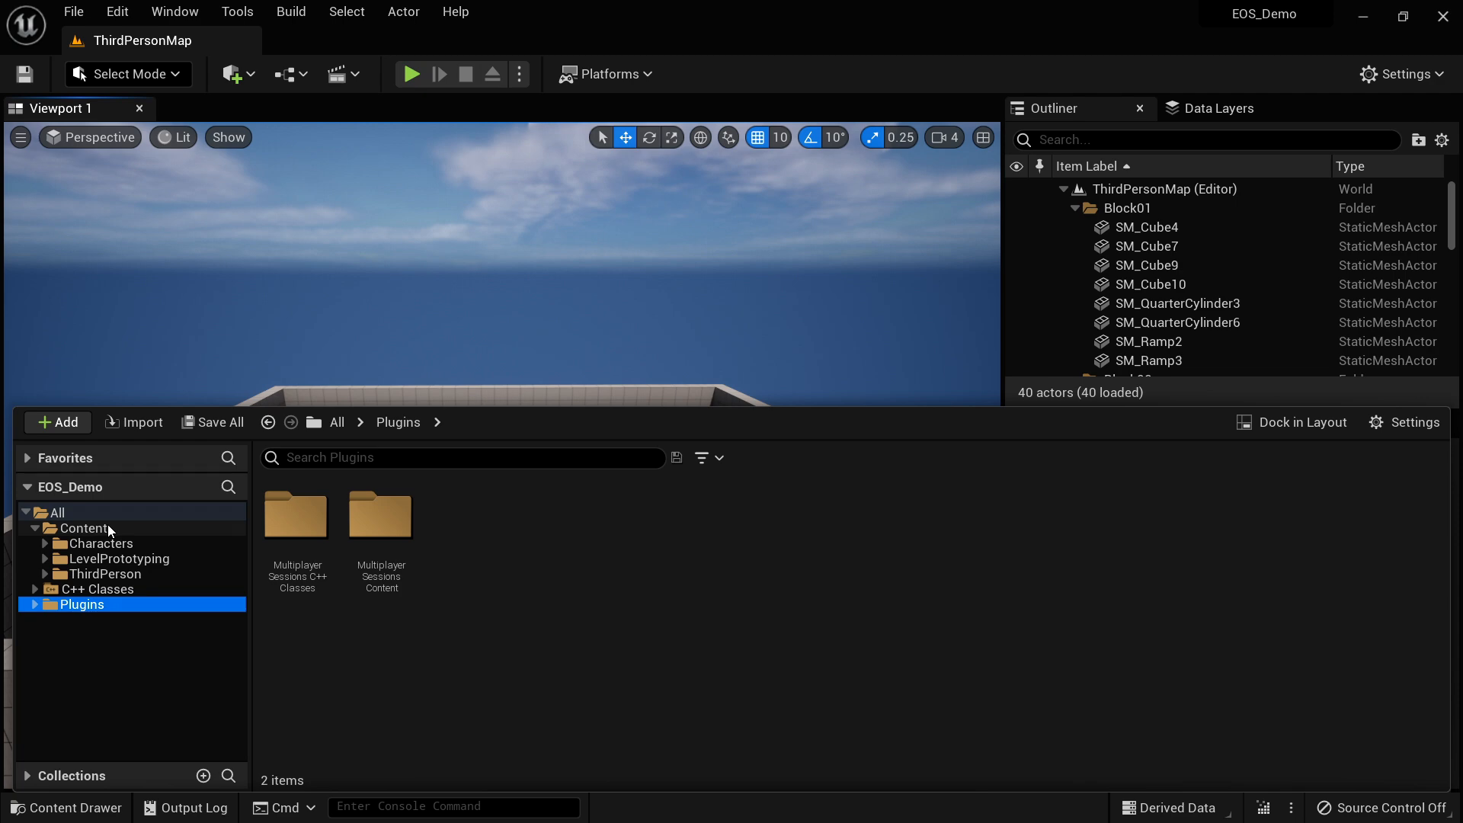
left_click(108, 529)
right_click(633, 528)
mouse_move(698, 518)
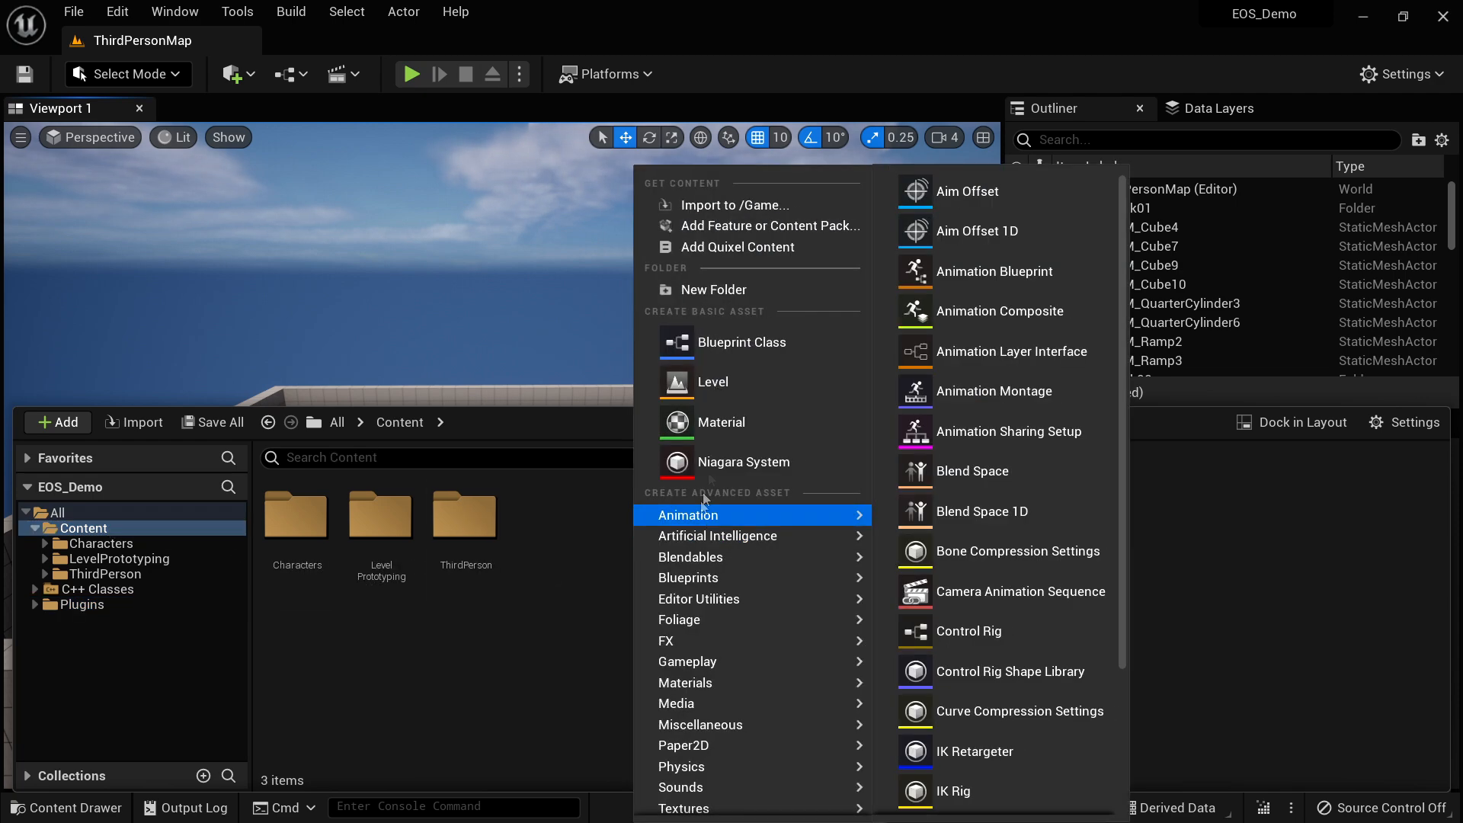
left_click(709, 290)
type("Maps")
key("Return")
- Save a copy of the current level as GameStartupMap in the Maps folder
mouse_move(830, 339)
right_mouse_down()
mouse_move(815, 375)
mouse_move(829, 360)
right_mouse_up()
right_click_drag(791, 453, 791, 448)
left_click(74, 19)
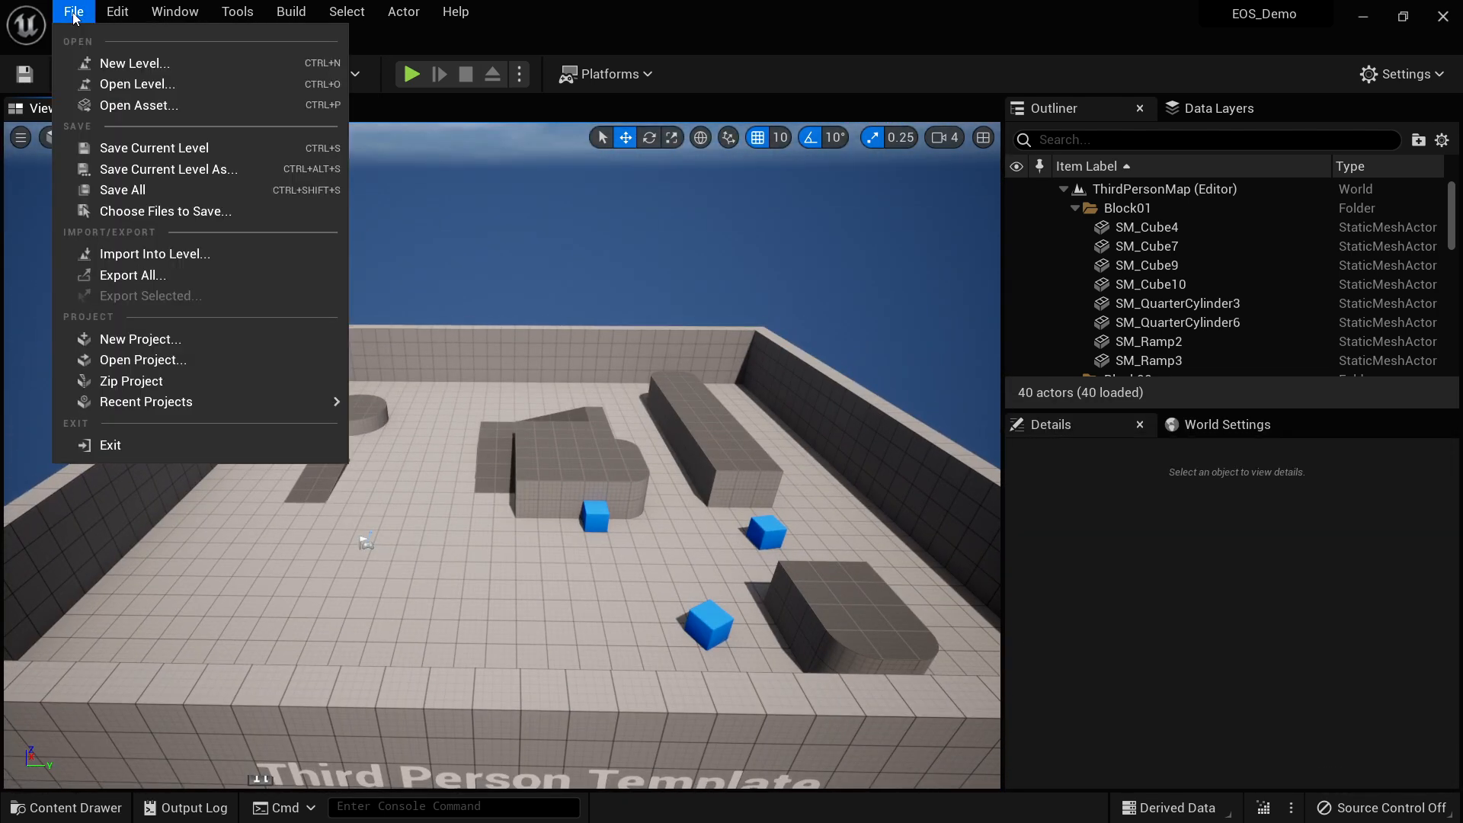
left_click(168, 169)
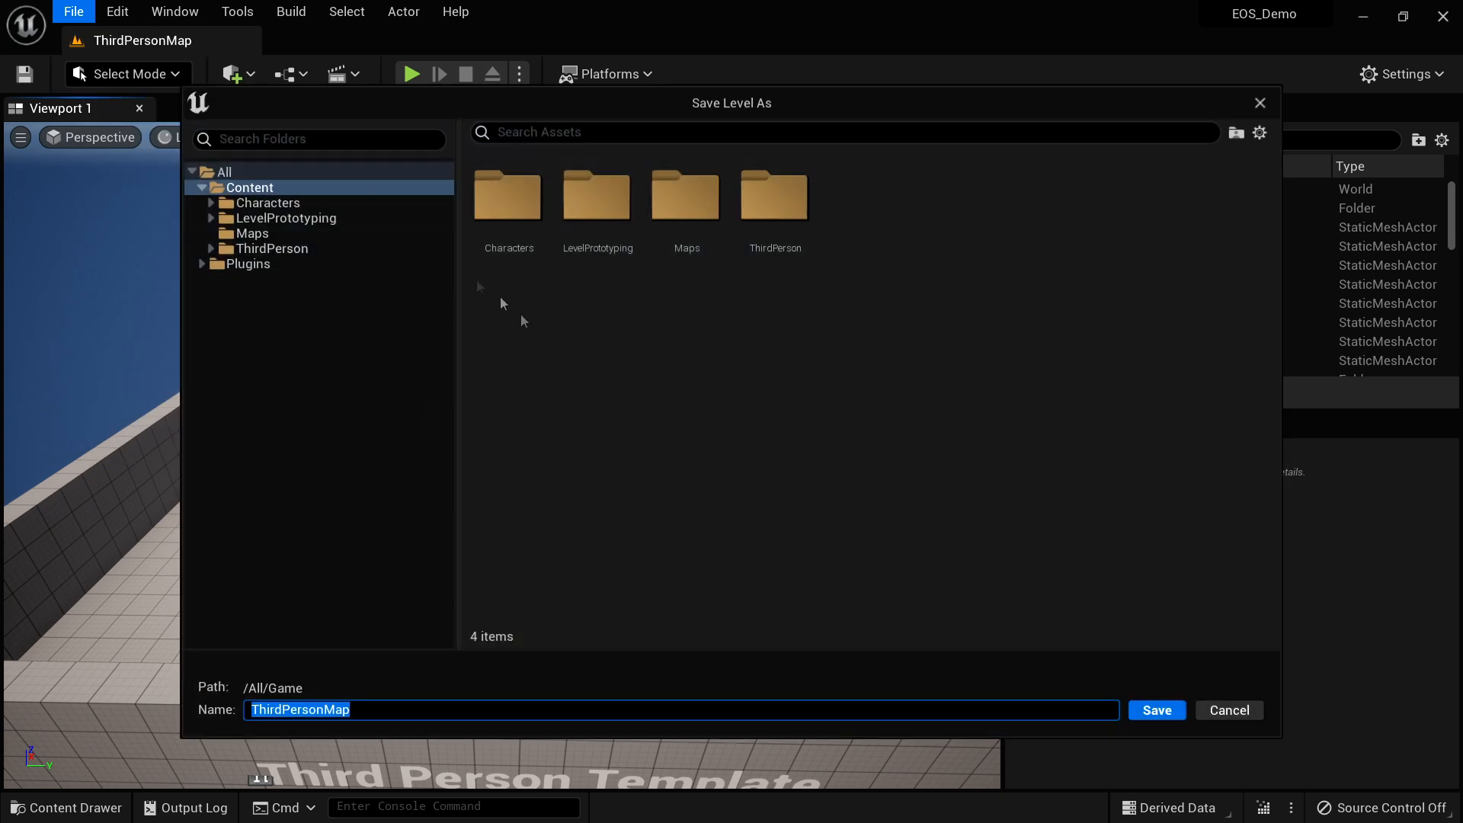
left_click(252, 233)
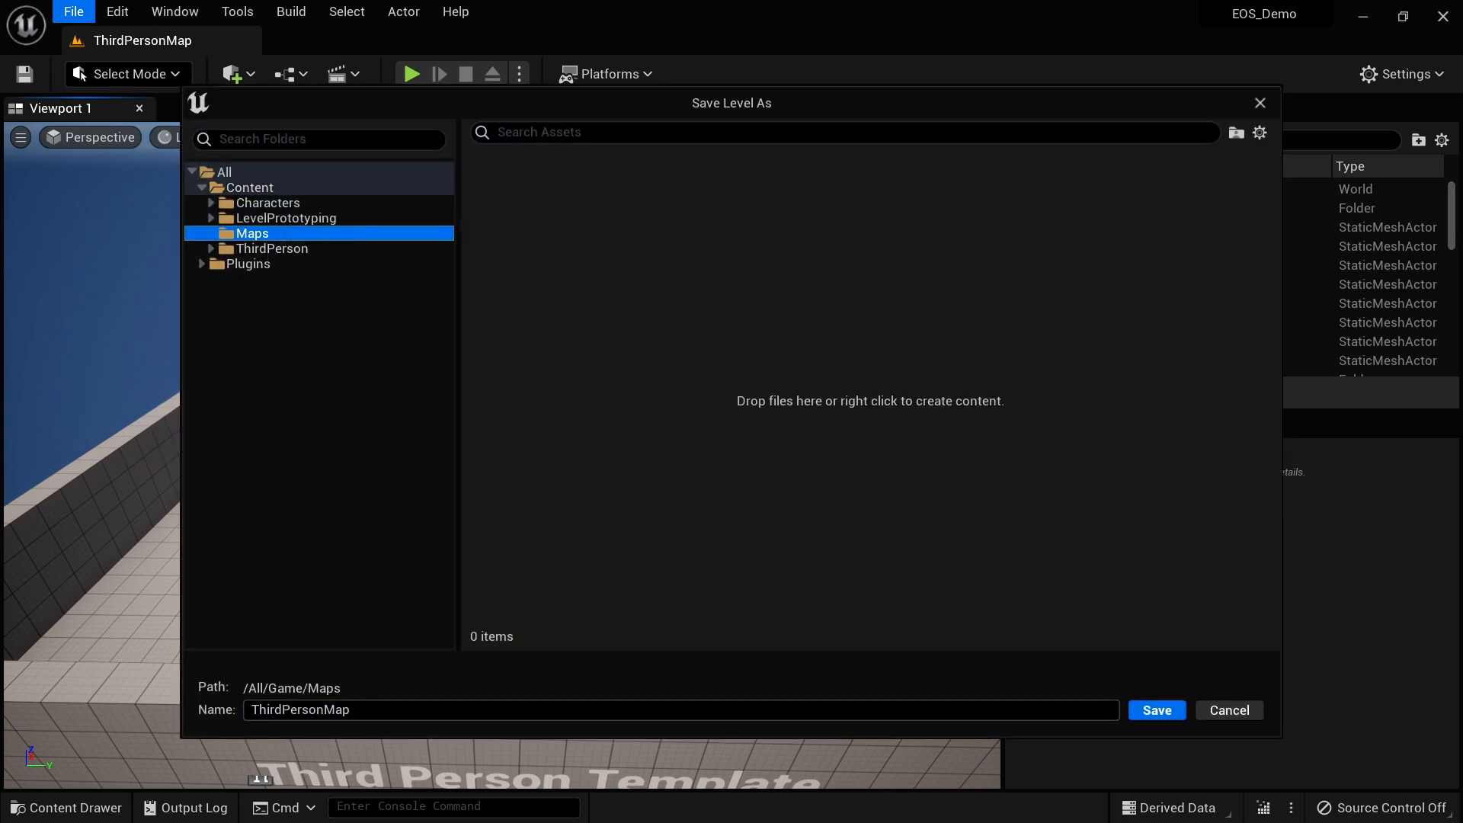
left_click_drag(352, 710, 263, 710)
type("GameStartupMap")
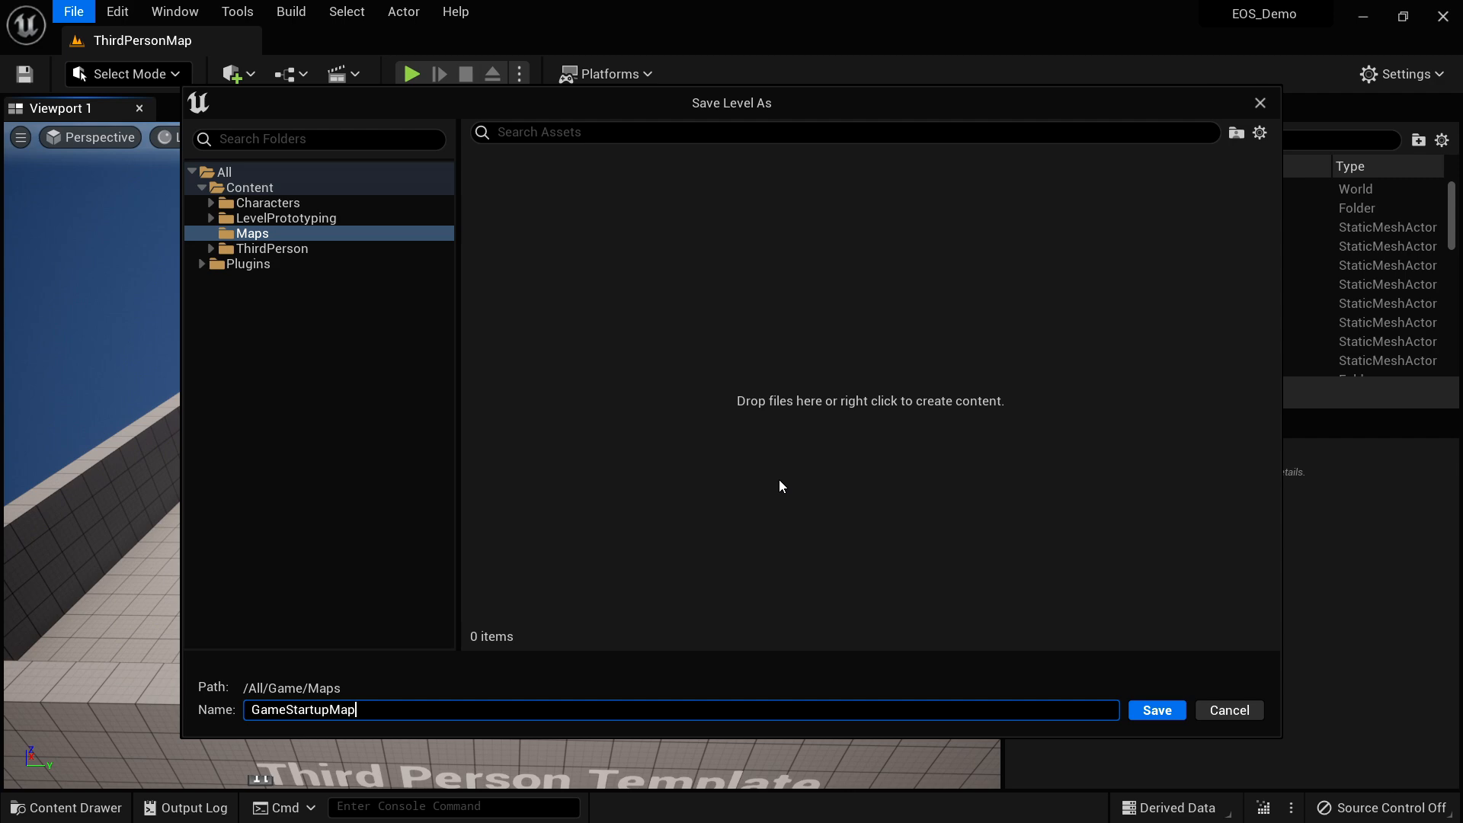
left_click(1156, 711)
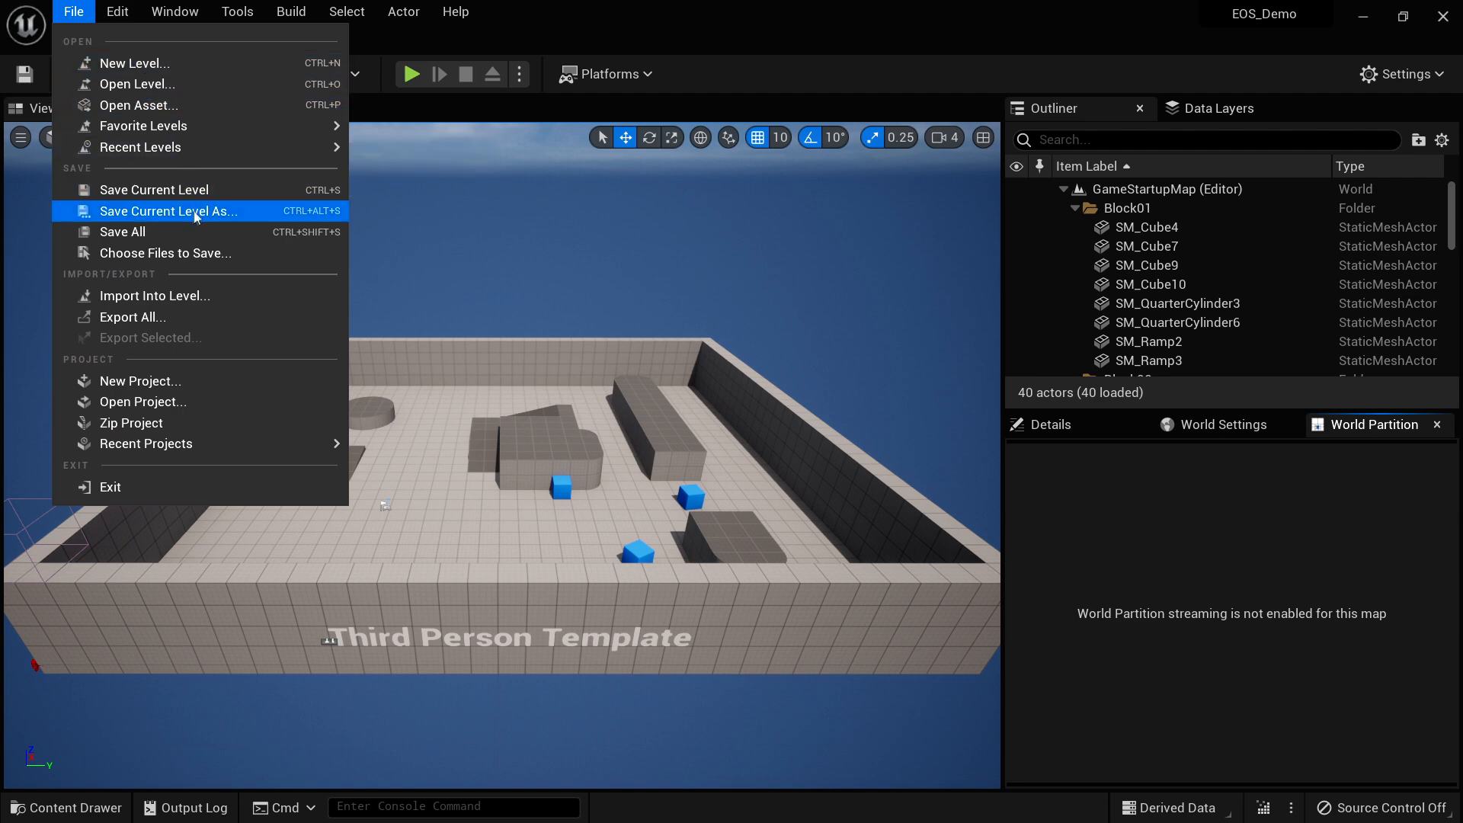
- Save another copy of the level as Lobby in the Maps folder
left_click(335, 211)
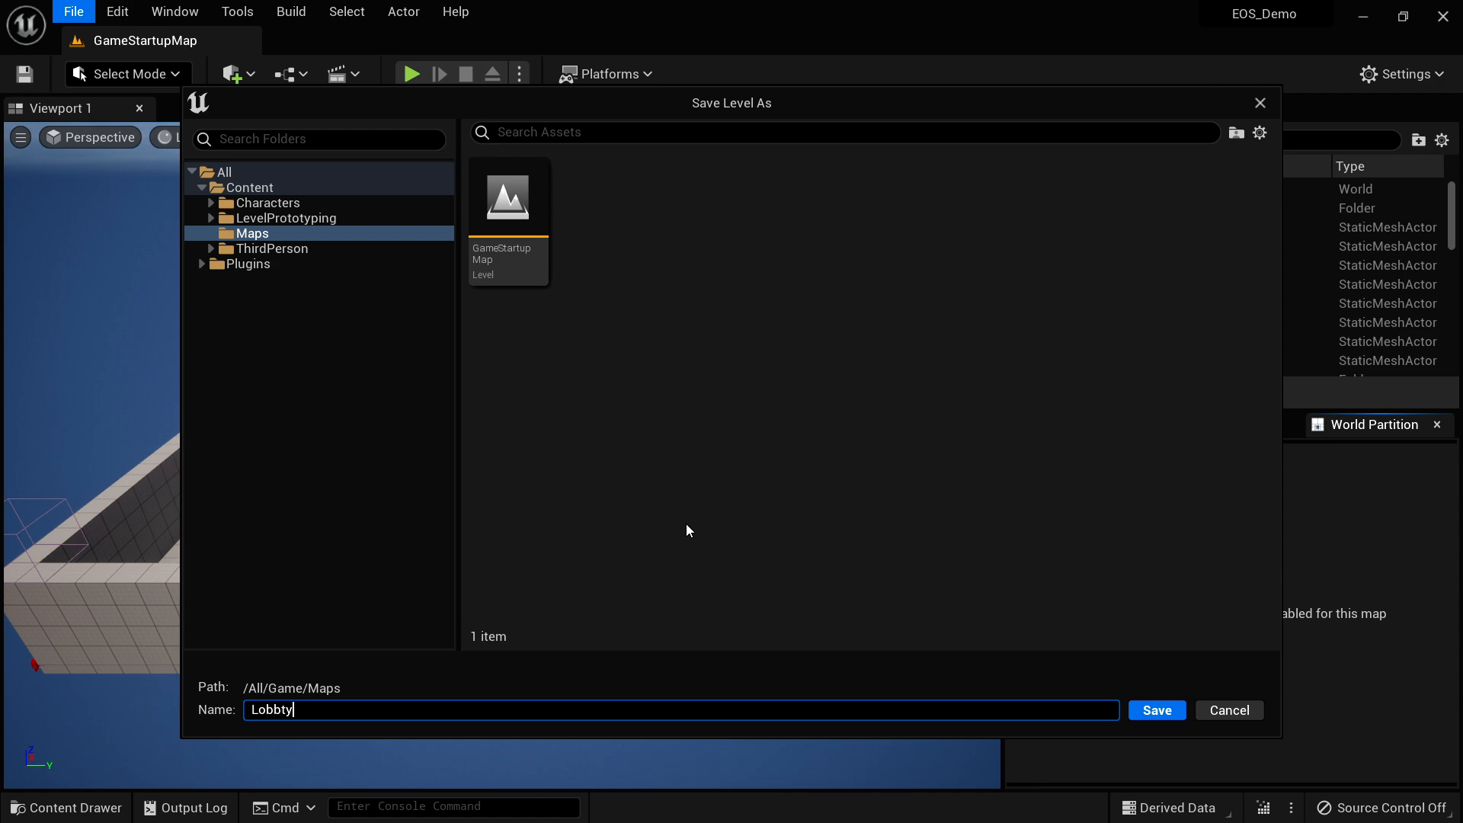
key("BackSpace")
key("BackSpace")
type("y")
left_click(1145, 711)
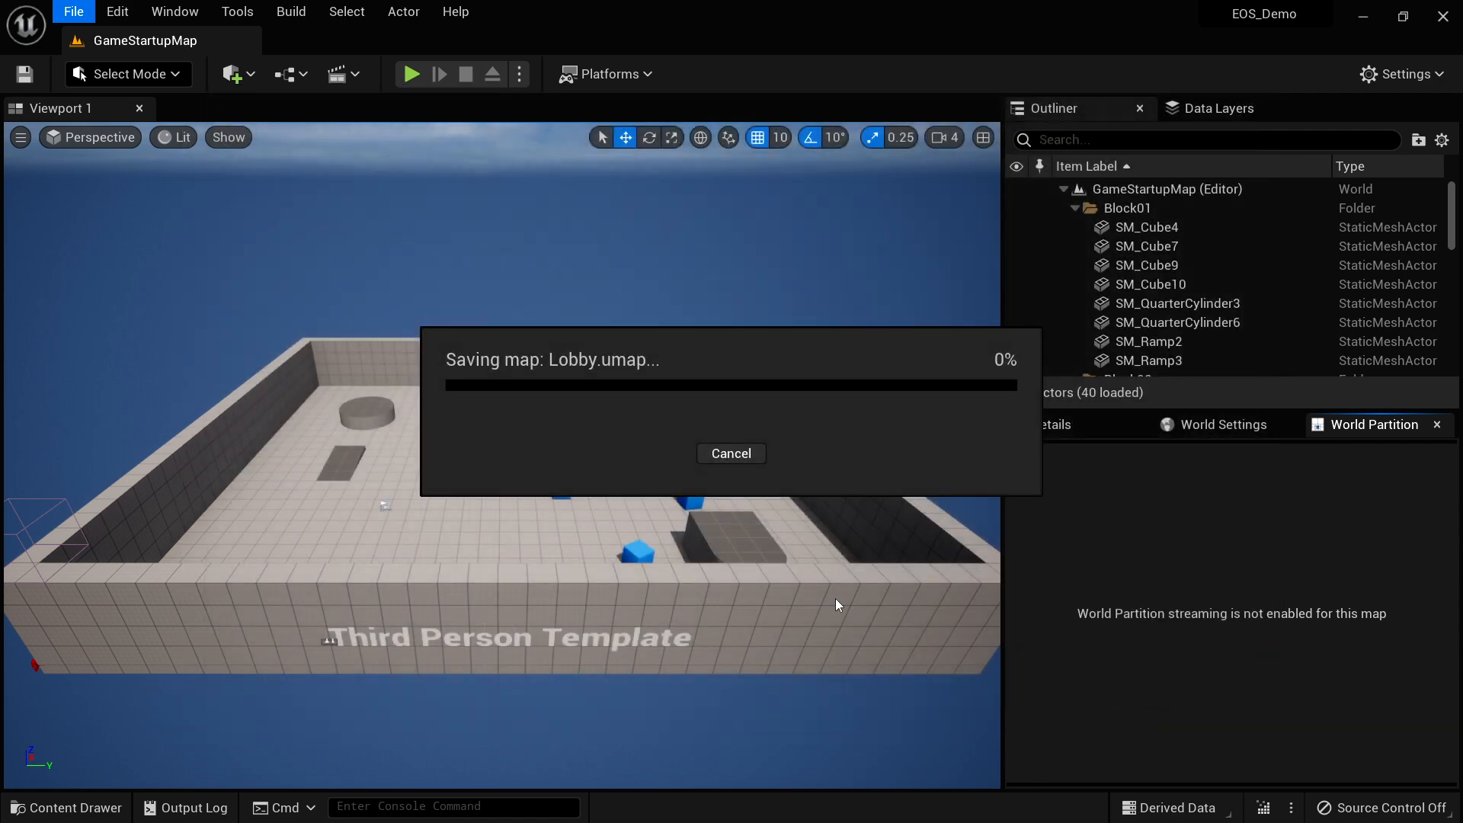
- Open the GameStartupMap level from the Content/Maps folder
key("ctrl+space")
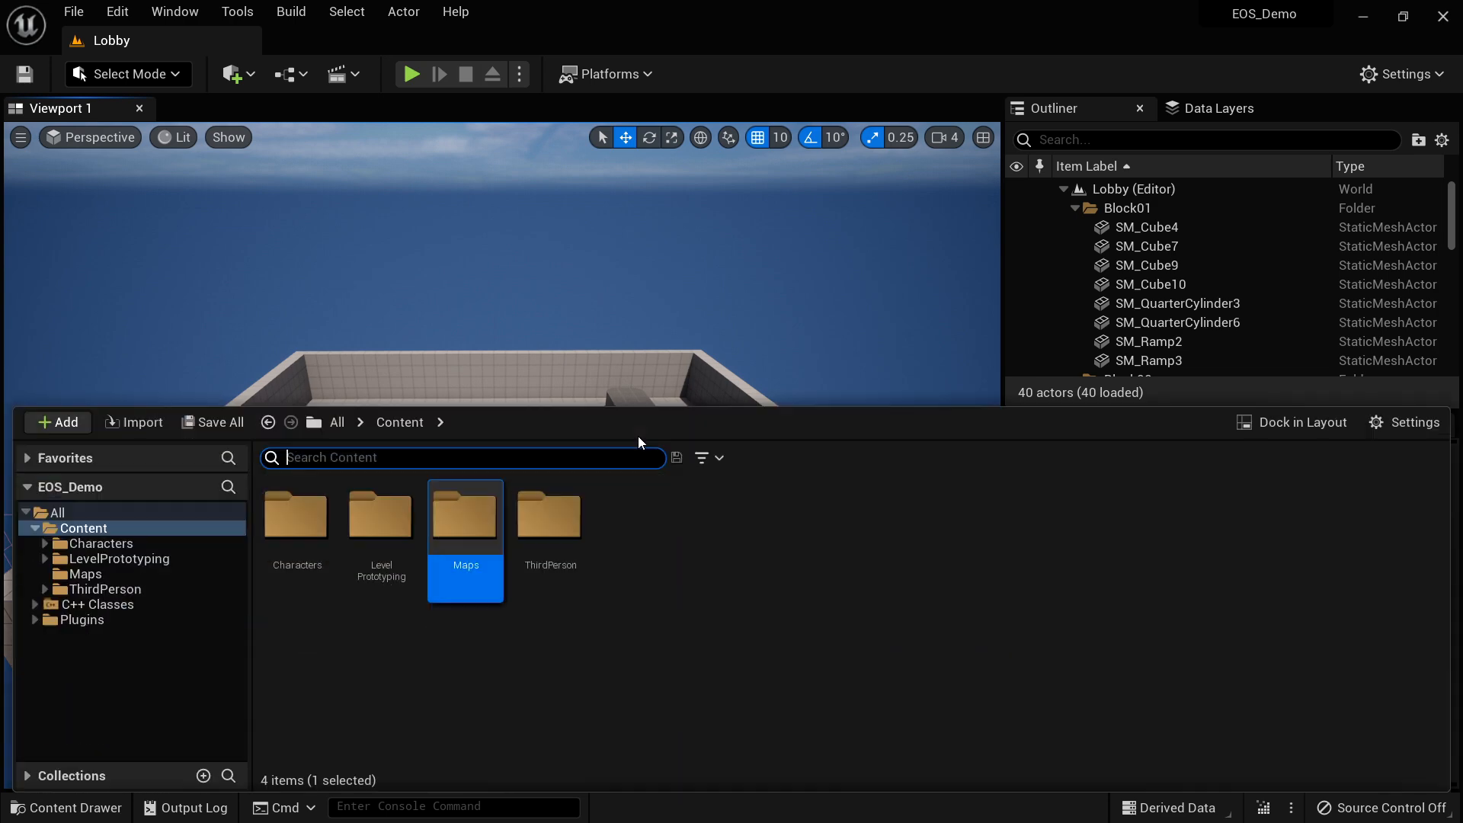
double_click(466, 518)
double_click(284, 536)
left_click(676, 358)
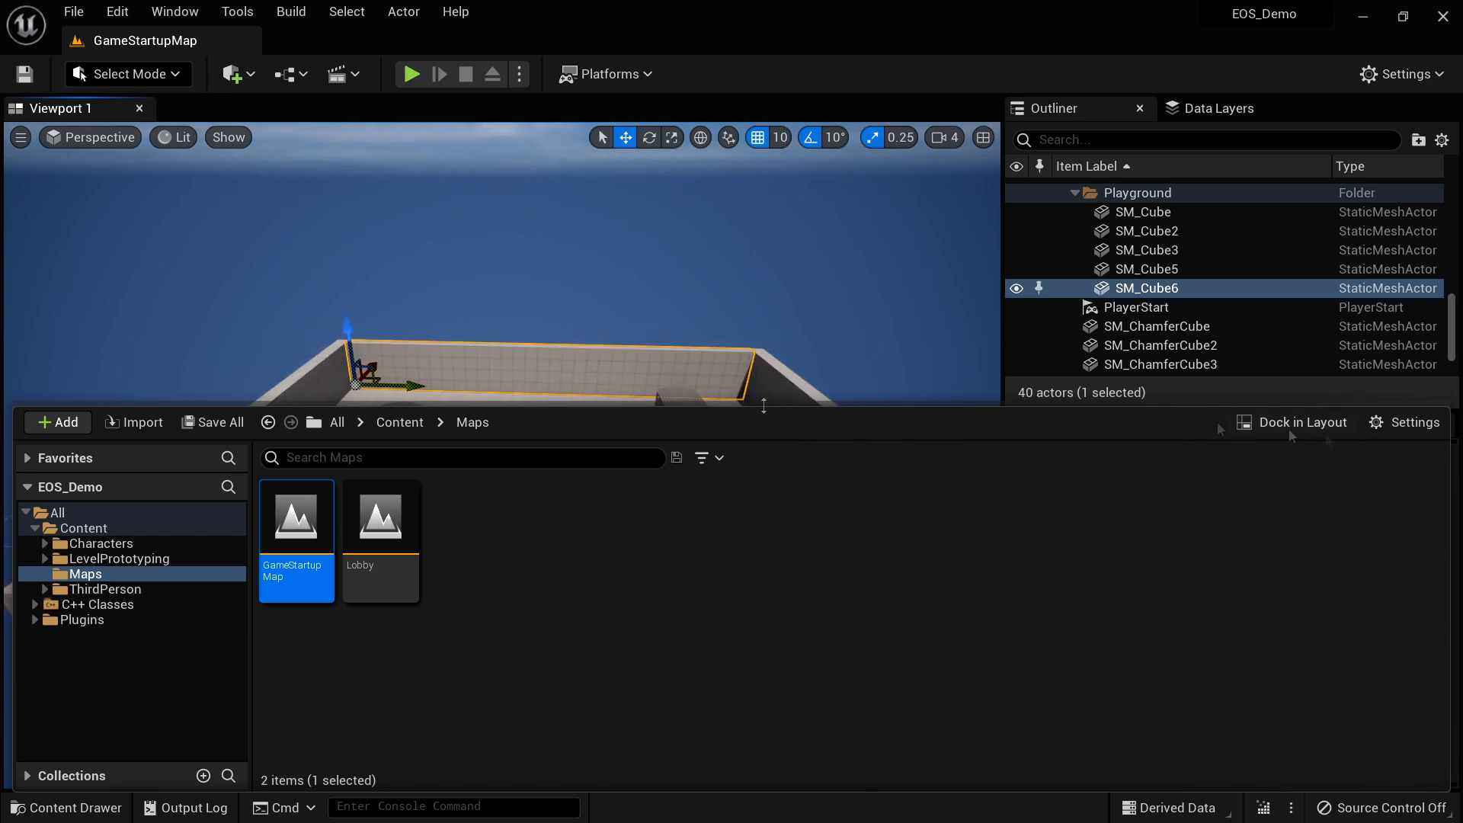
- Delete all pieces of the rounded block in the near right corner of the GameStartupMap arena
left_click_drag(781, 406, 774, 599)
right_click_drag(800, 564, 845, 634)
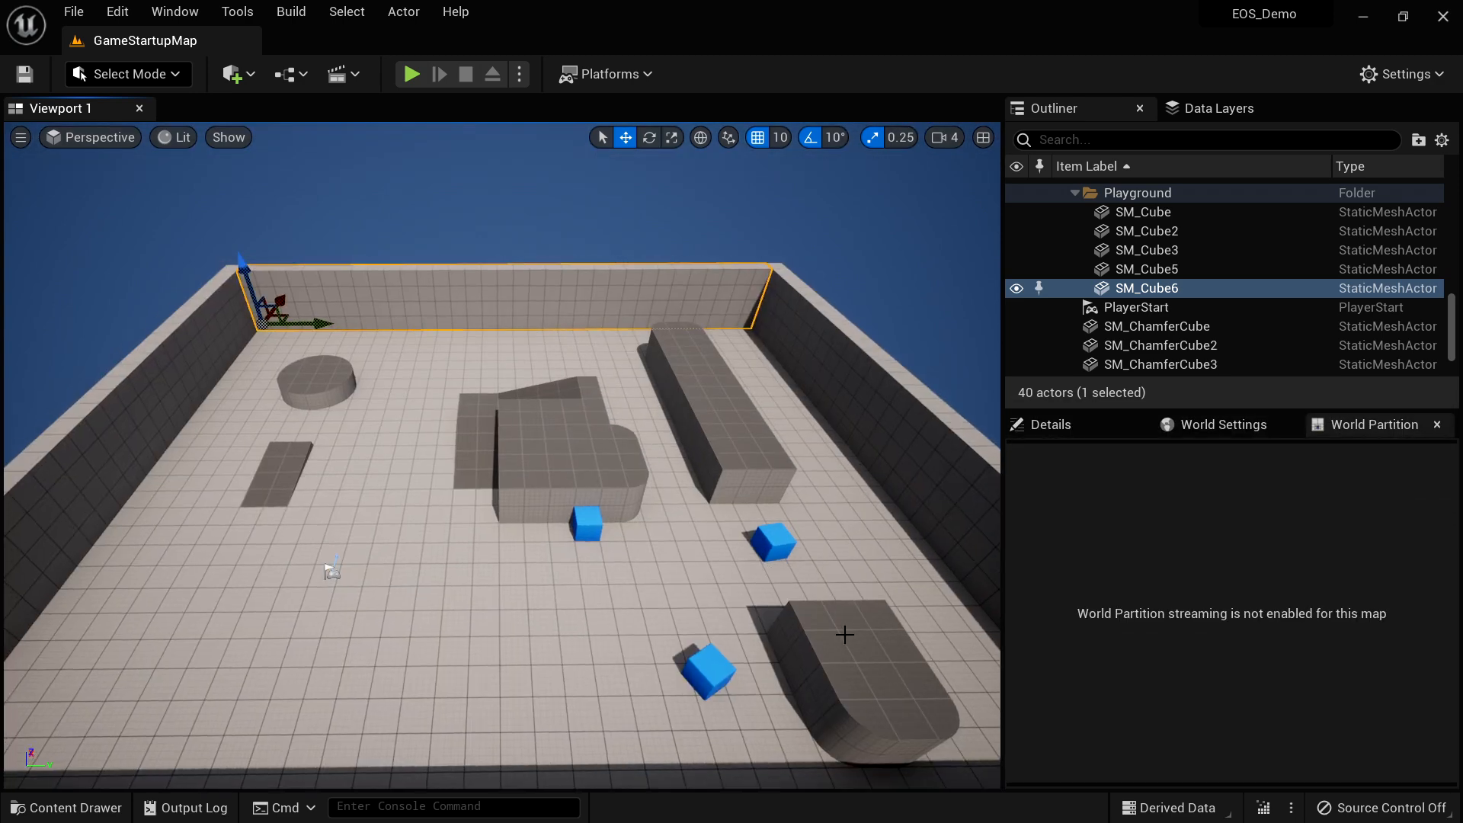
left_click(844, 635)
key("Delete")
left_click(867, 718)
key("Delete")
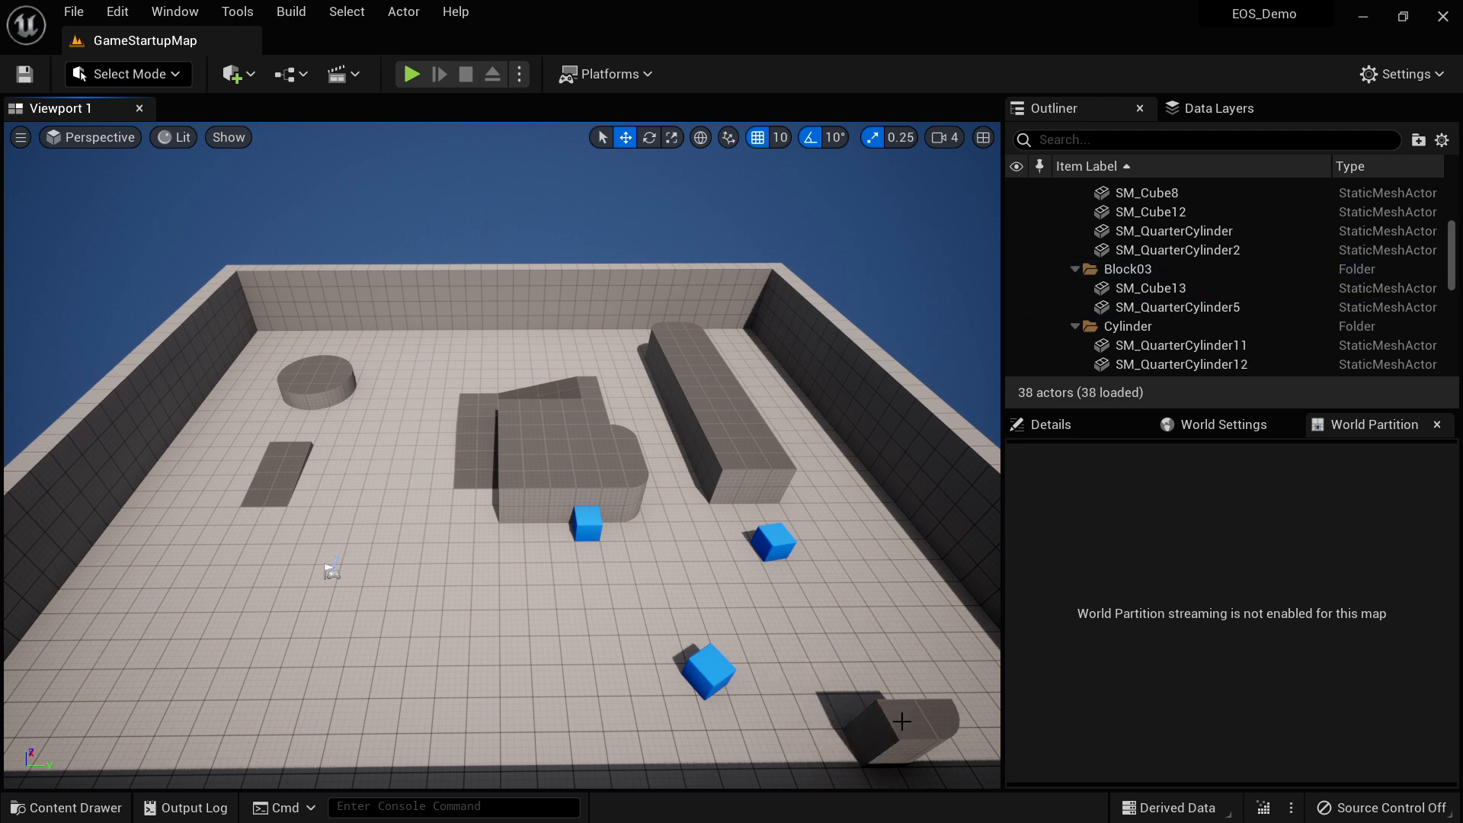
left_click(901, 719)
key("Delete")
left_click(917, 721)
key("Delete")
- Delete the three blue cubes from the arena floor
left_click(709, 670)
key("Delete")
left_click(772, 543)
key("Delete")
left_click(587, 523)
key("Delete")
- Delete the central block structure, the long block, the ramp and the cylinder to leave the arena floor empty
left_click(593, 465)
key("Delete")
left_click(625, 469)
key("Delete")
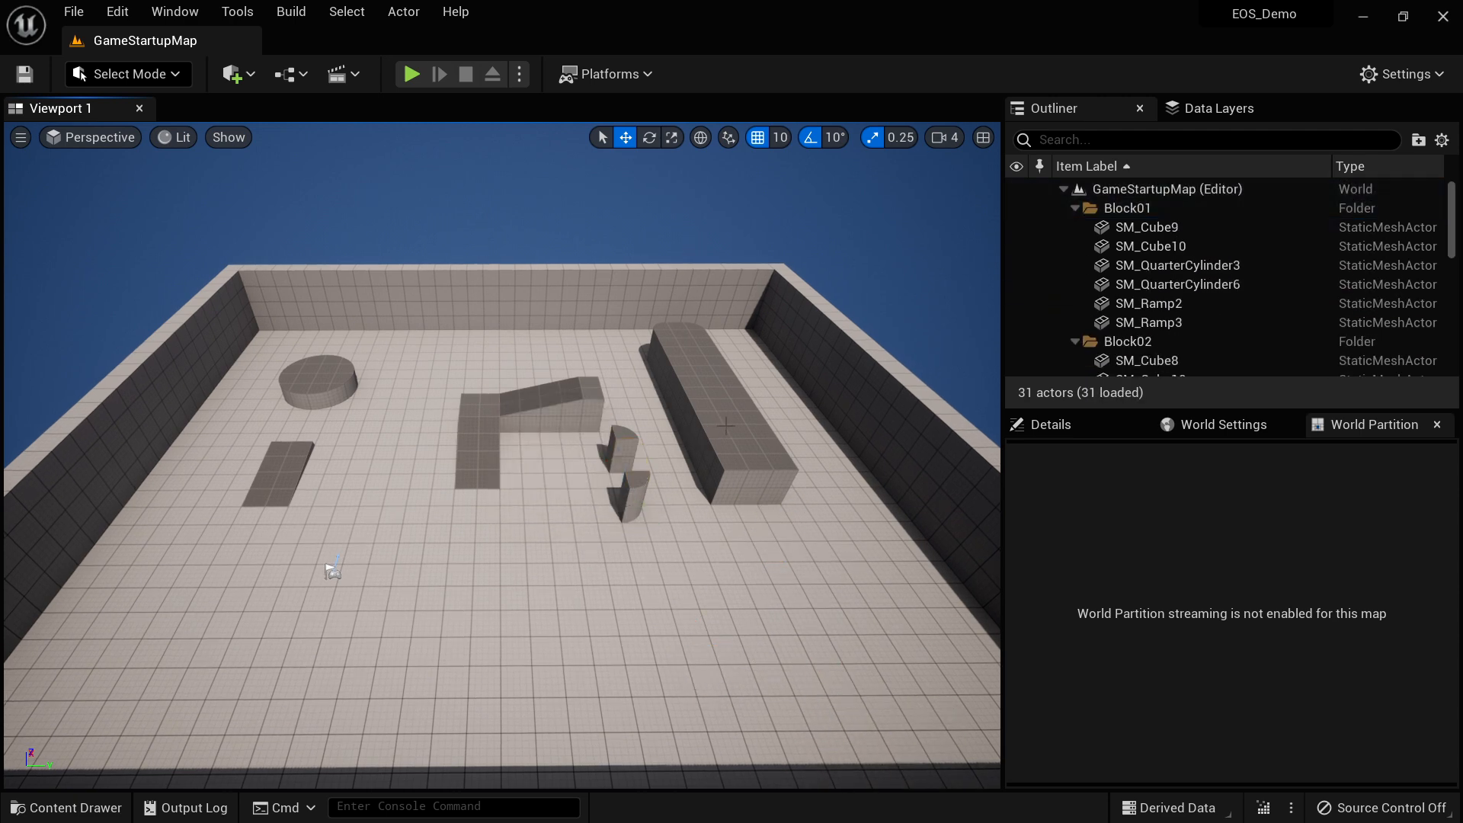
left_click(724, 416)
key("Delete")
left_click(627, 454)
key("Delete")
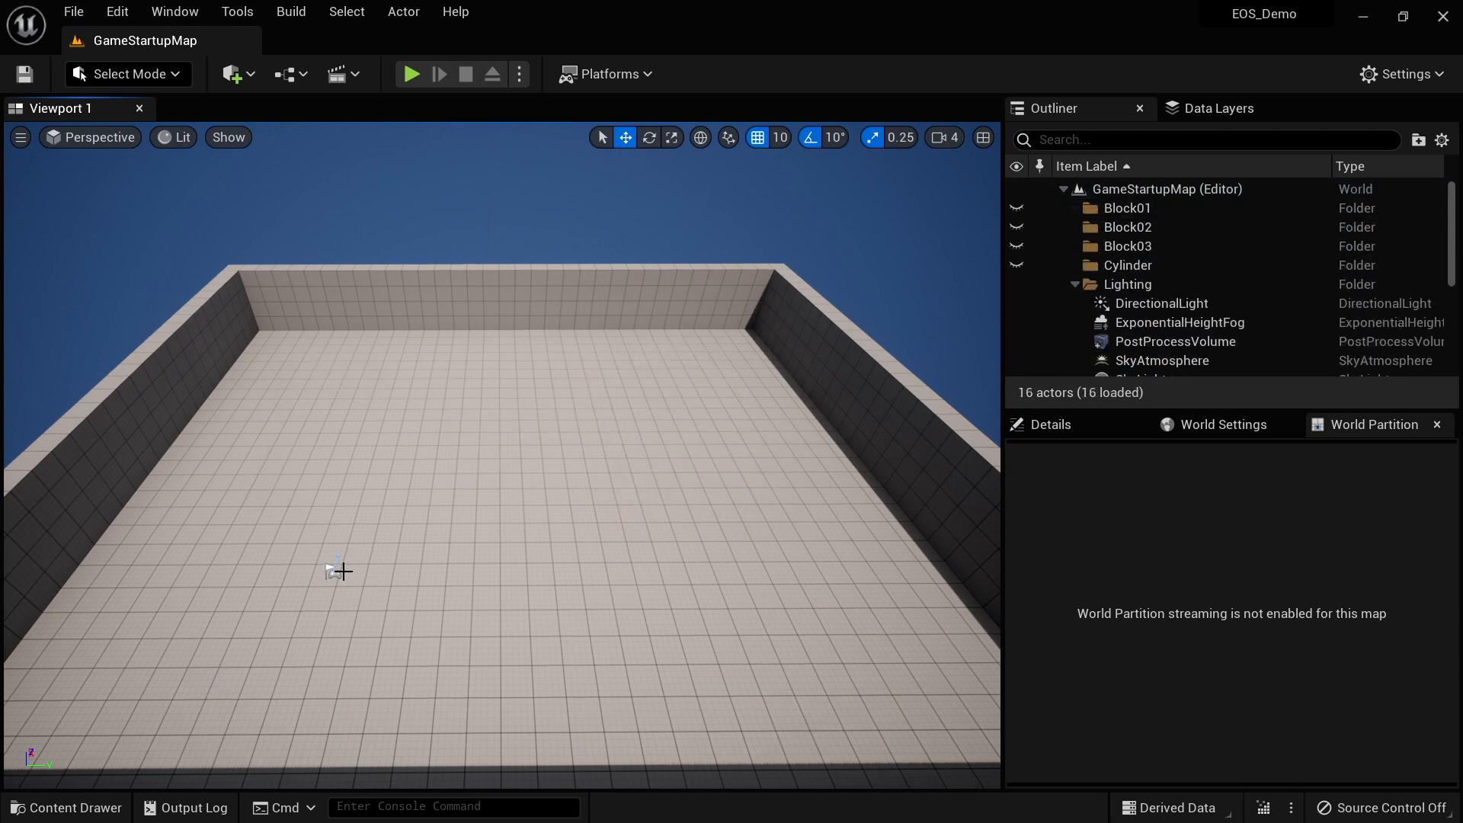
- Play-test the emptied GameStartupMap by running the character around the arena, and stop the session
left_click(333, 570)
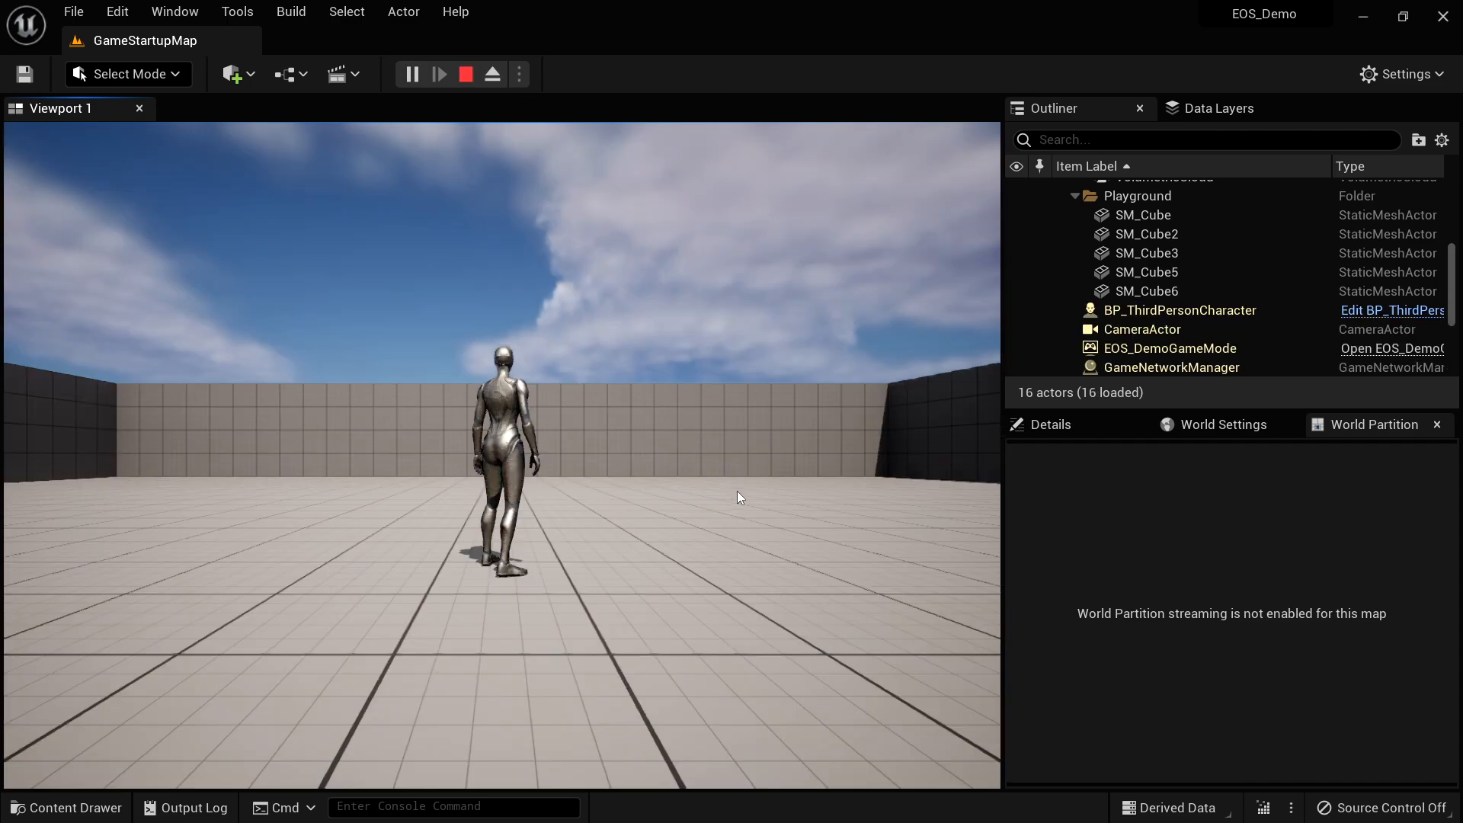
left_click(737, 497)
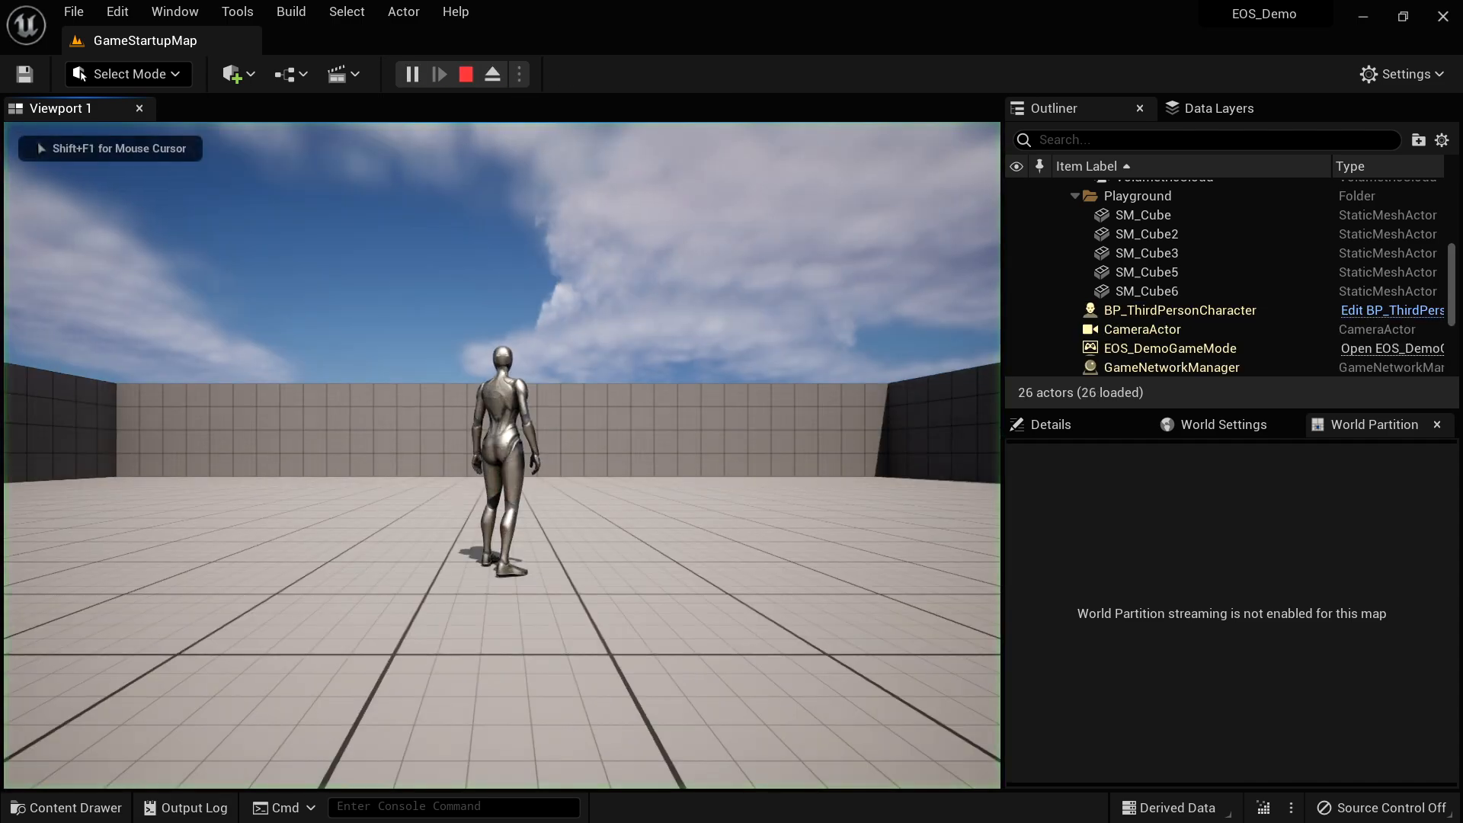
key("d")
key("w")
key("d")
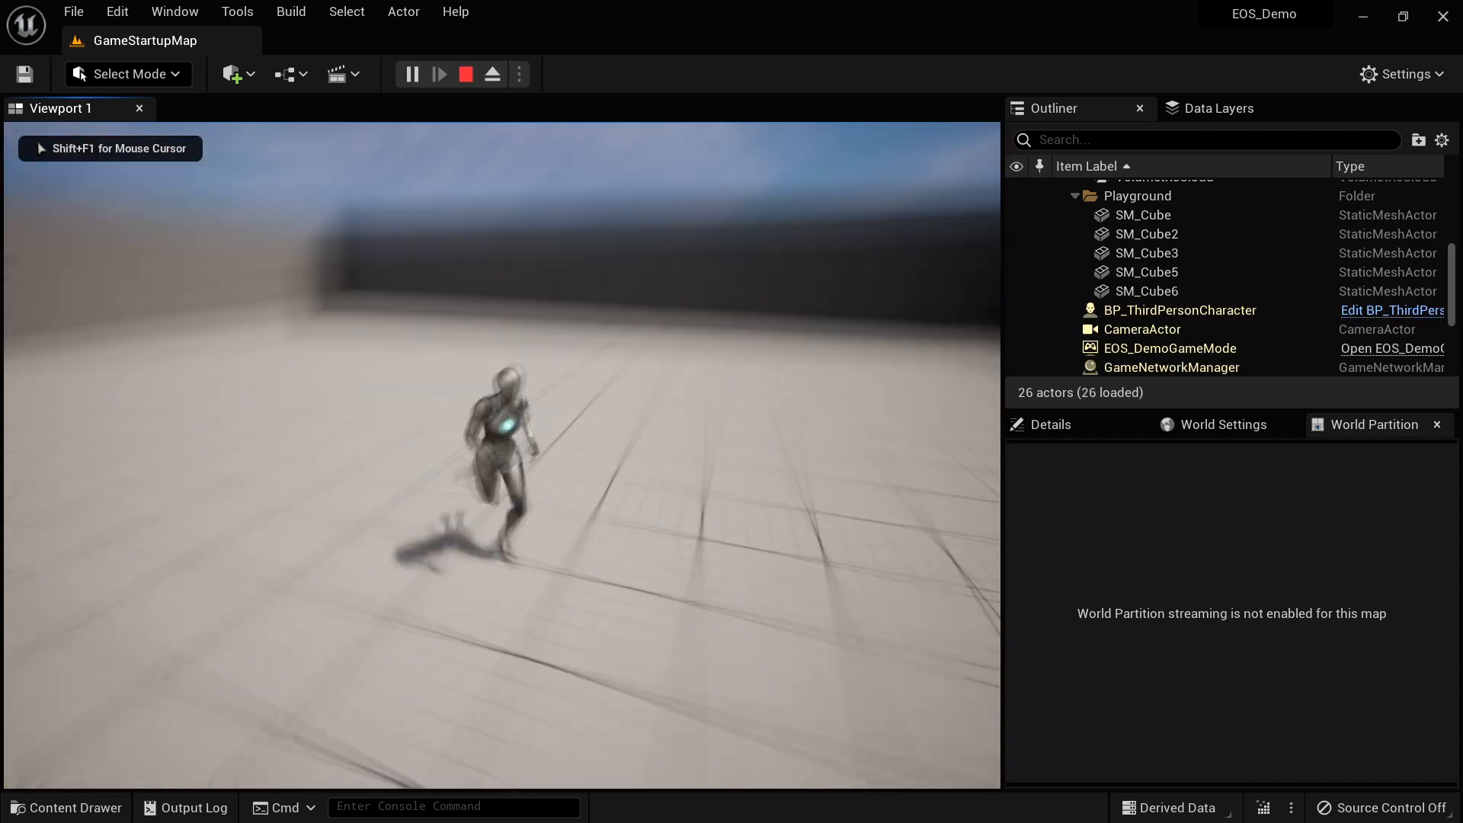
key("a")
key("s")
key("Escape")
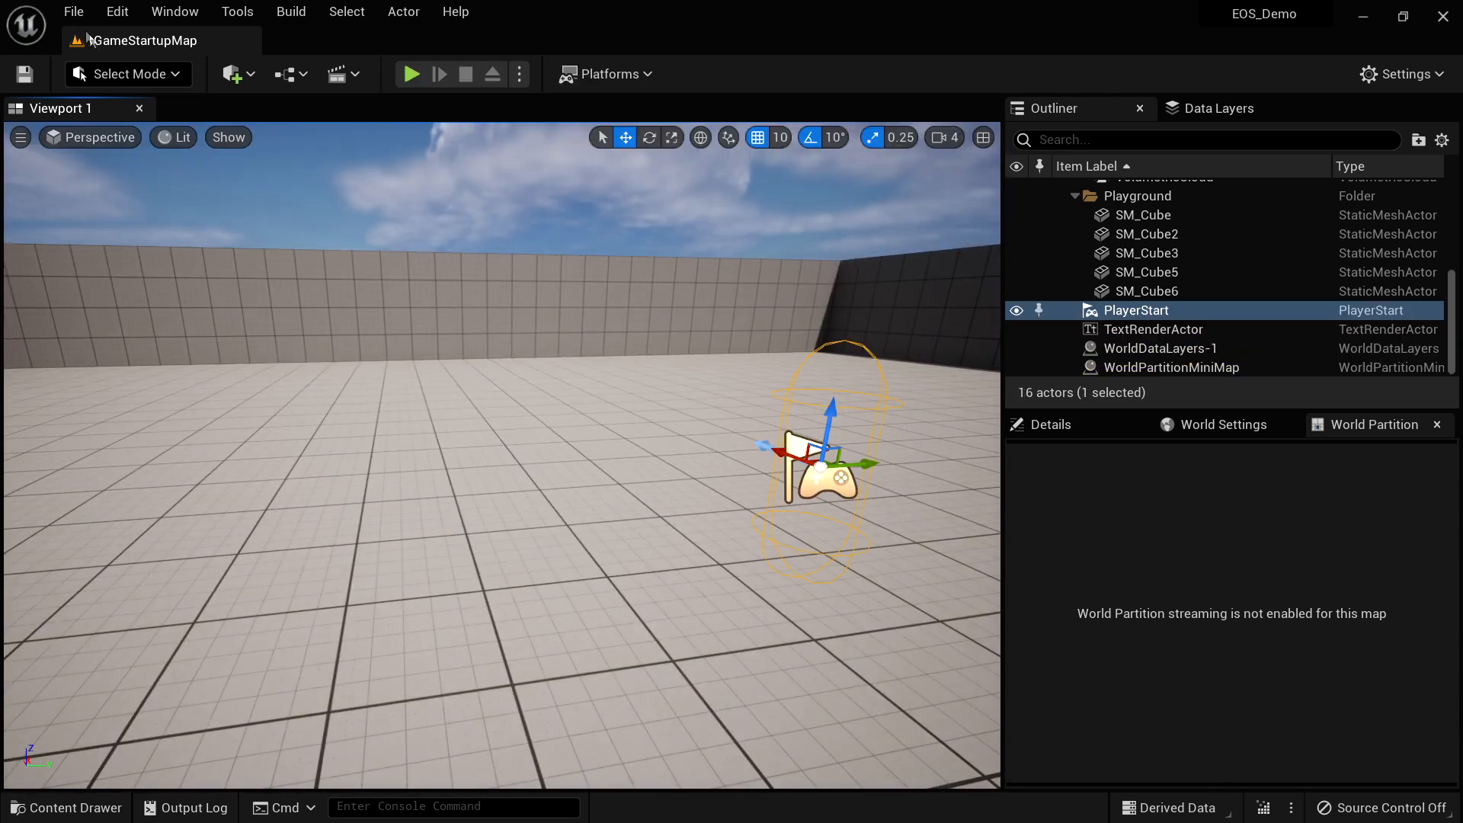
- Save the current GameStartupMap level
left_click(74, 11)
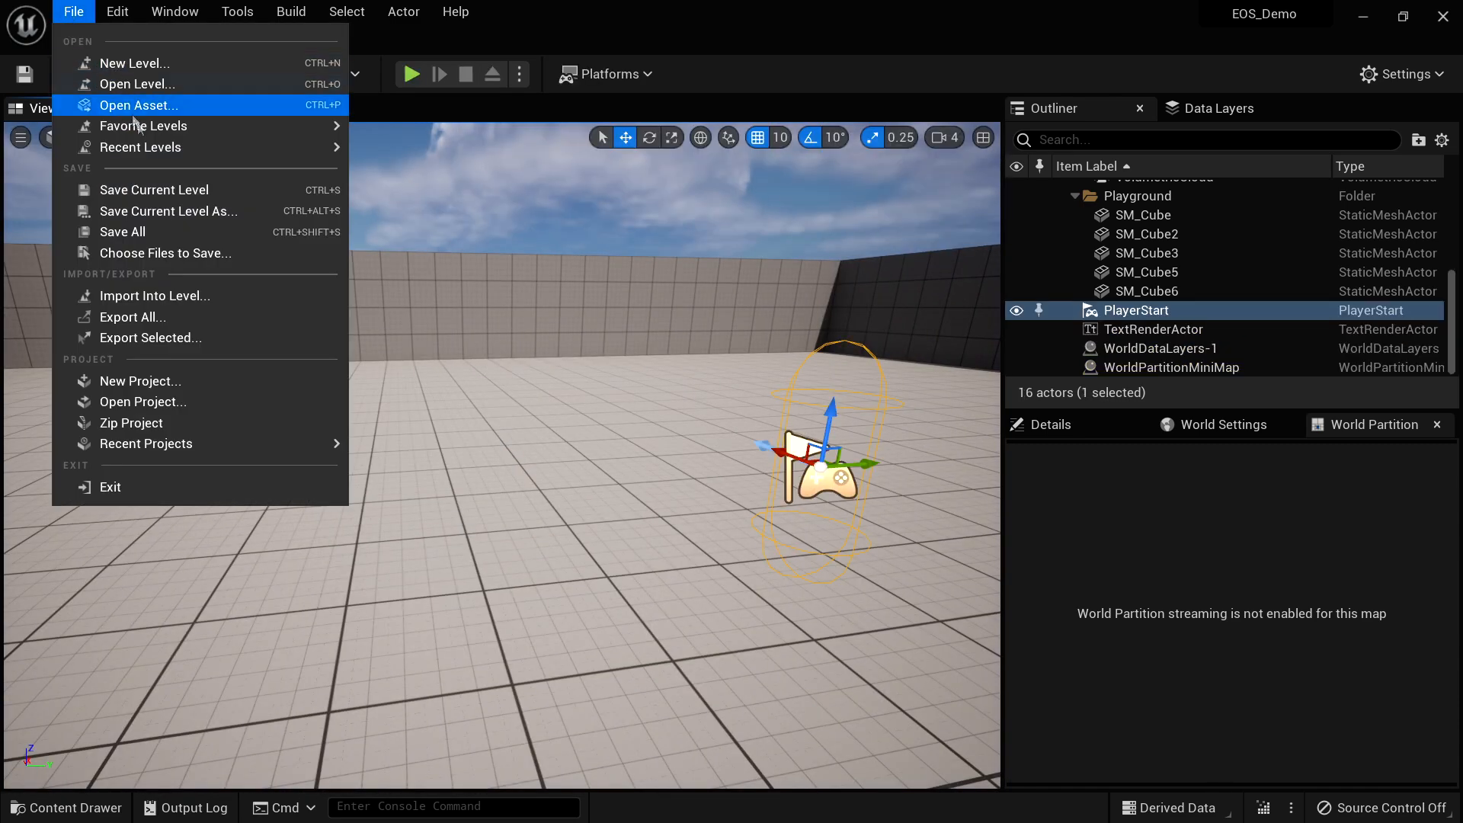
left_click(183, 192)
key("s")
right_click_drag(703, 448, 488, 418)
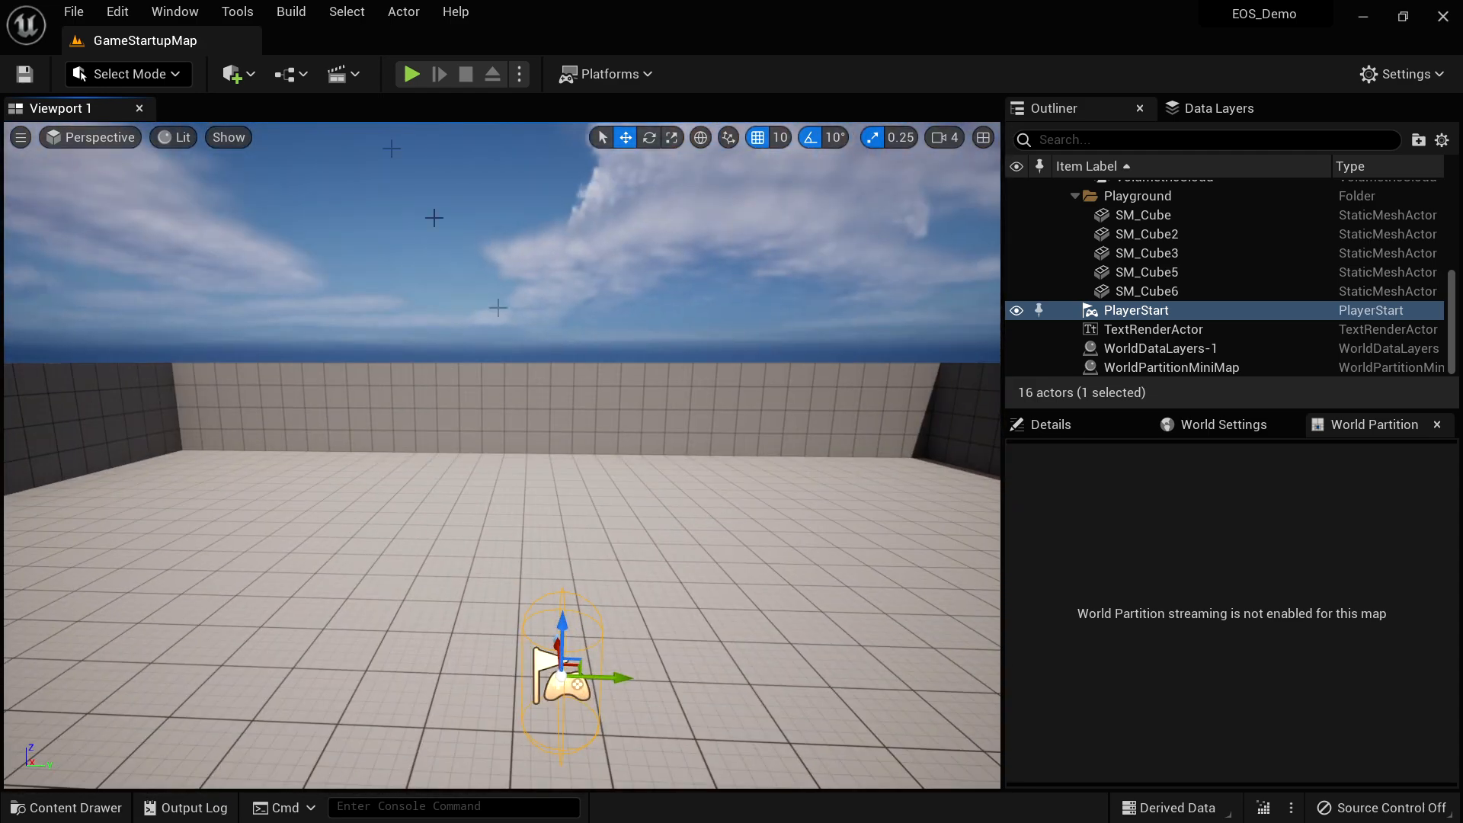
- Set both the Editor Startup Map and the Game Default Map to GameStartupMap in the Maps & Modes project settings
left_click(134, 9)
left_click(168, 289)
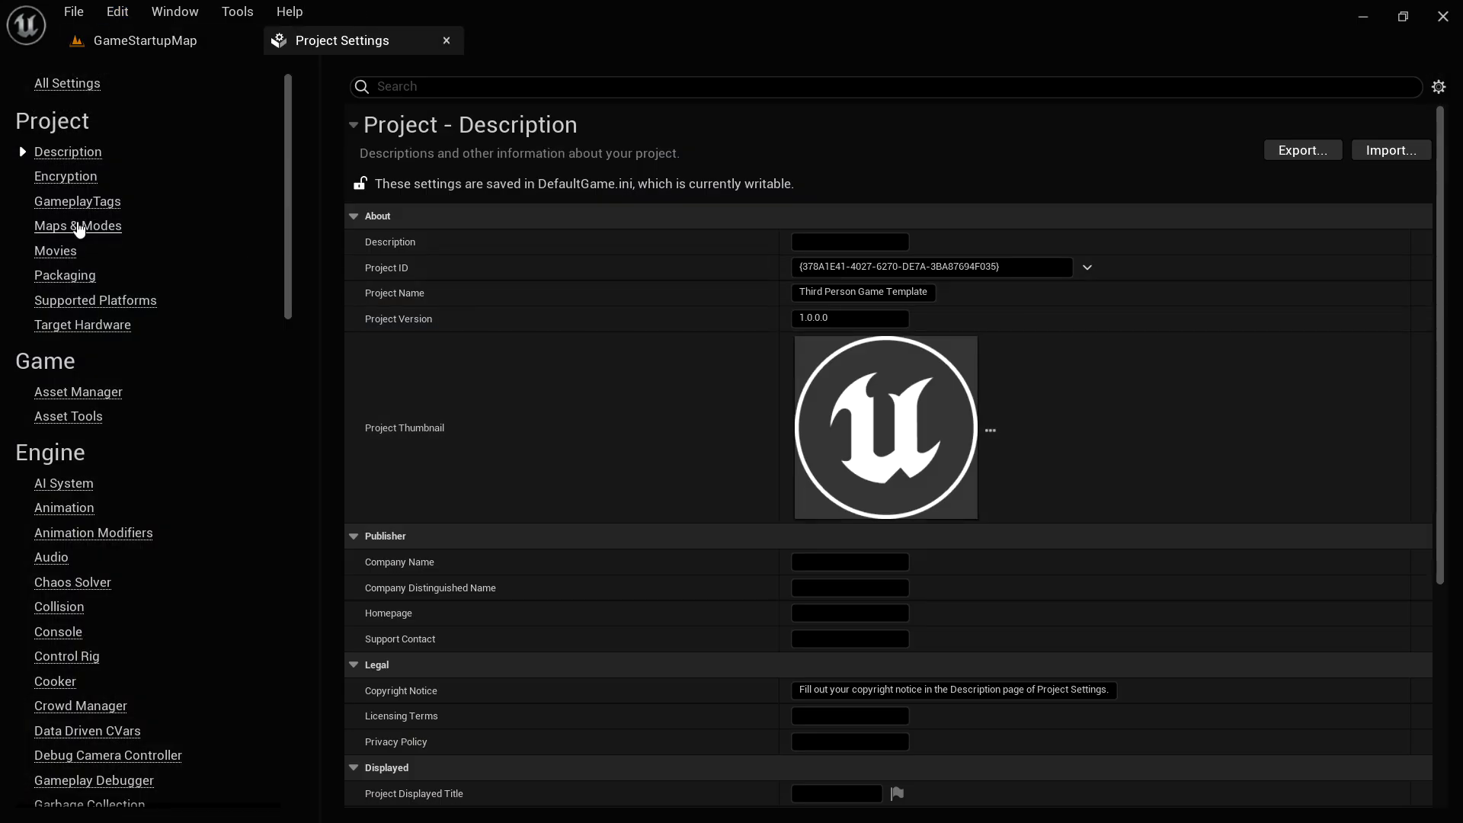
left_click(79, 227)
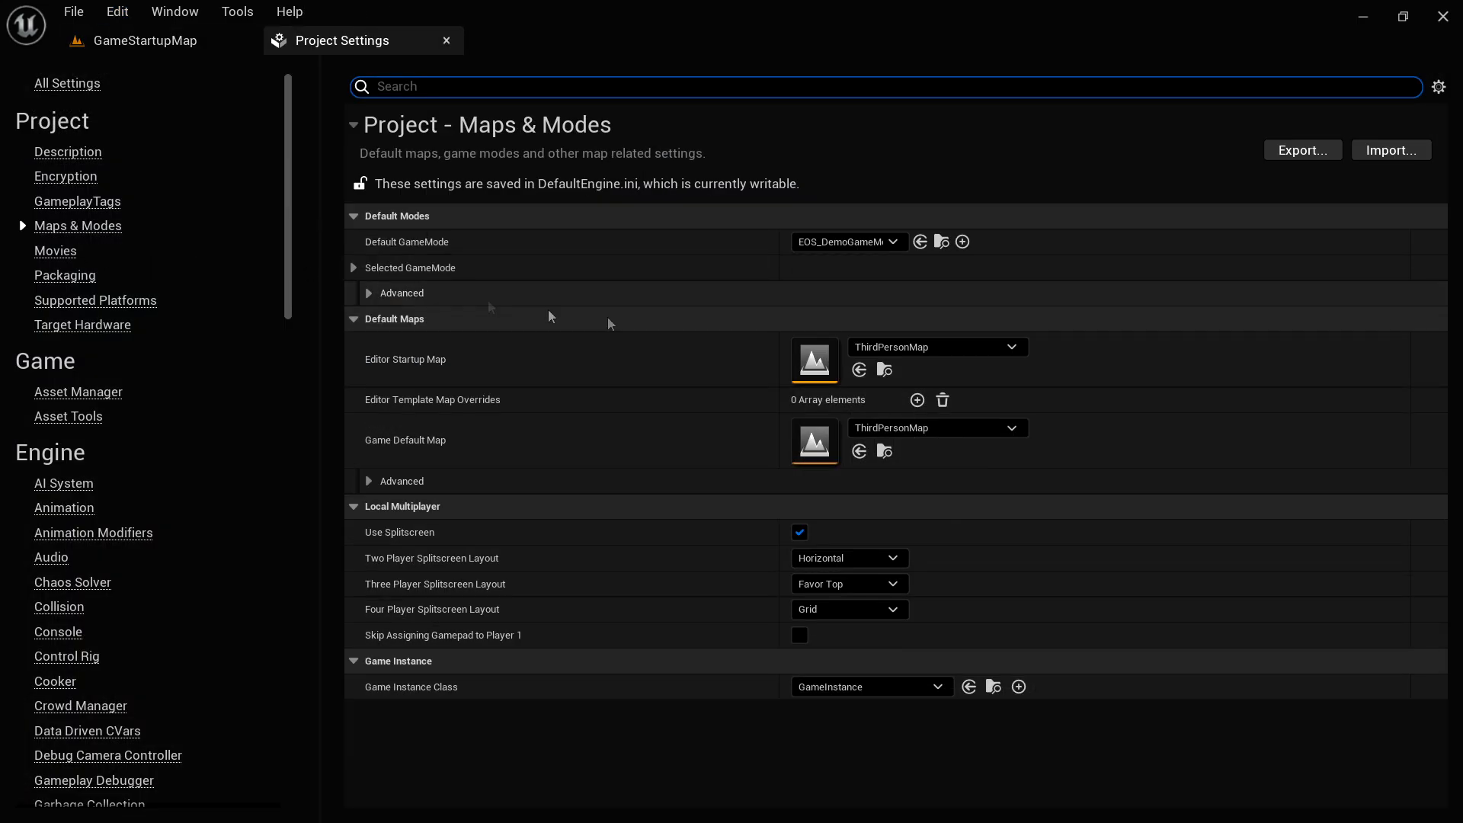
left_click(983, 348)
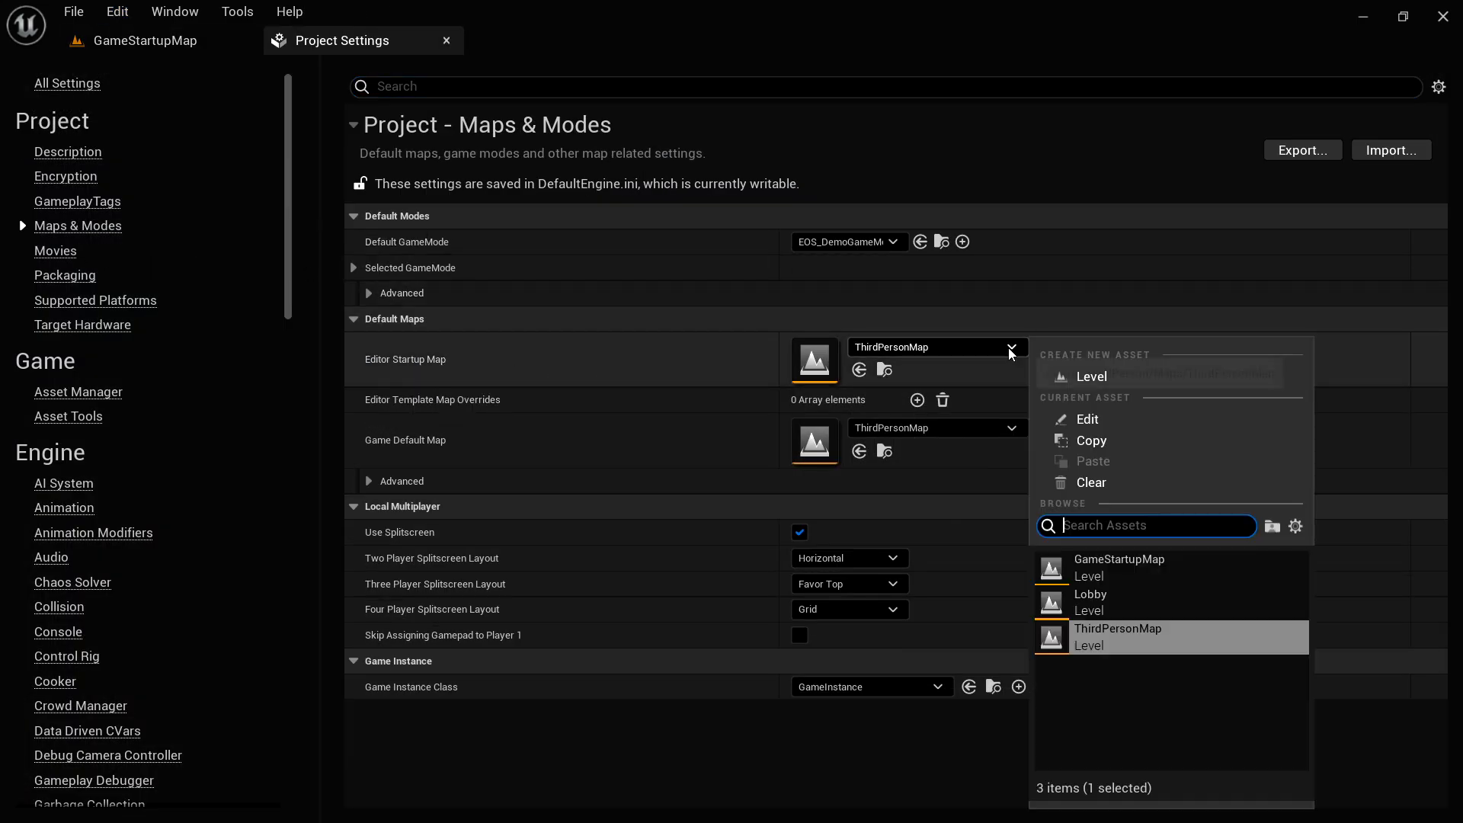
left_click(1119, 562)
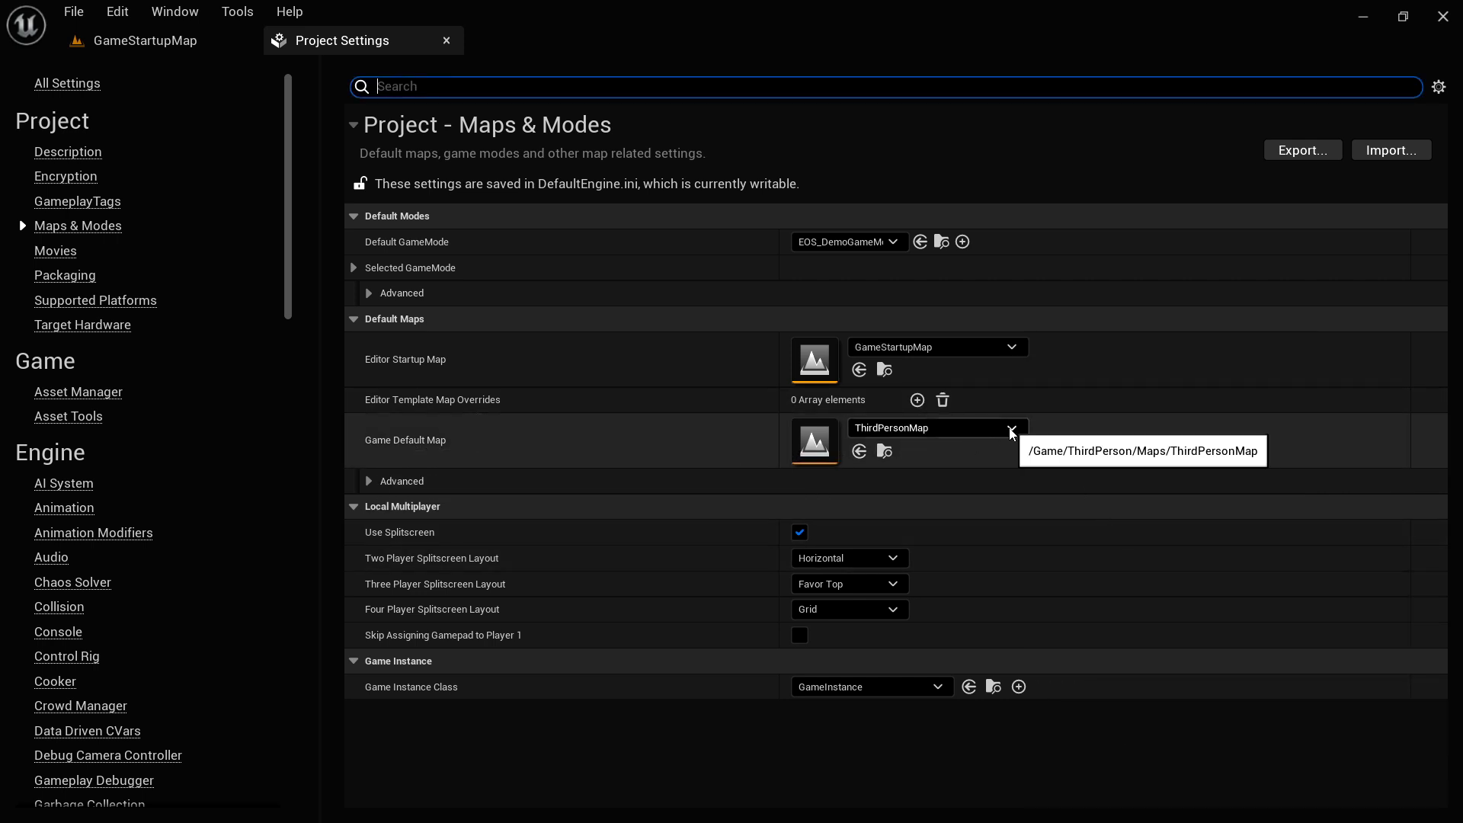
left_click(983, 428)
left_click(1156, 578)
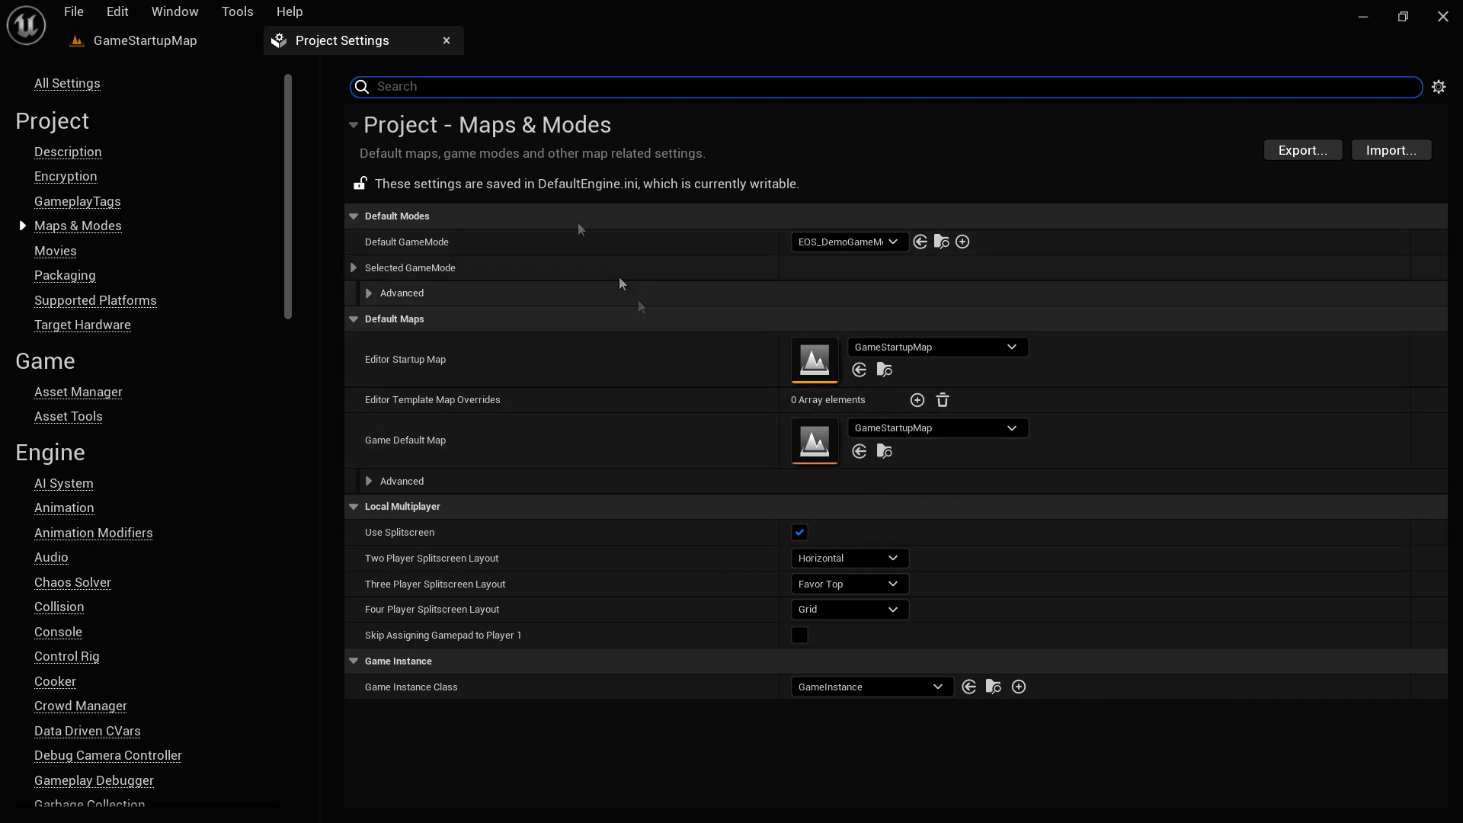
left_click(446, 40)
- Show GameStartupMap's World Settings to examine its GameMode Override
mouse_move(739, 587)
left_mouse_down()
mouse_move(738, 548)
mouse_move(732, 607)
left_mouse_up()
mouse_move(713, 489)
left_mouse_down()
mouse_move(700, 514)
mouse_move(724, 506)
left_mouse_up()
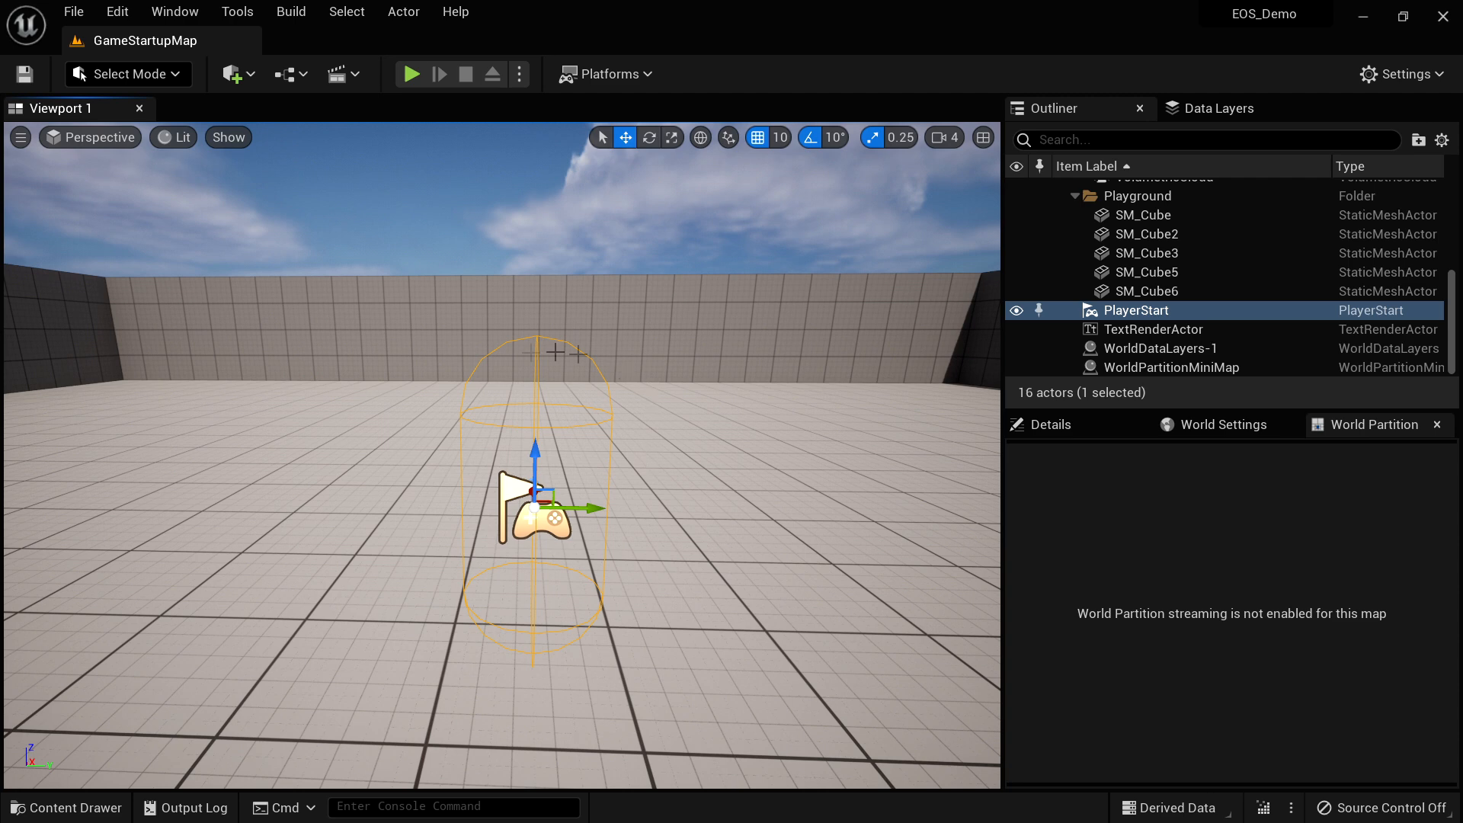
left_click(1236, 431)
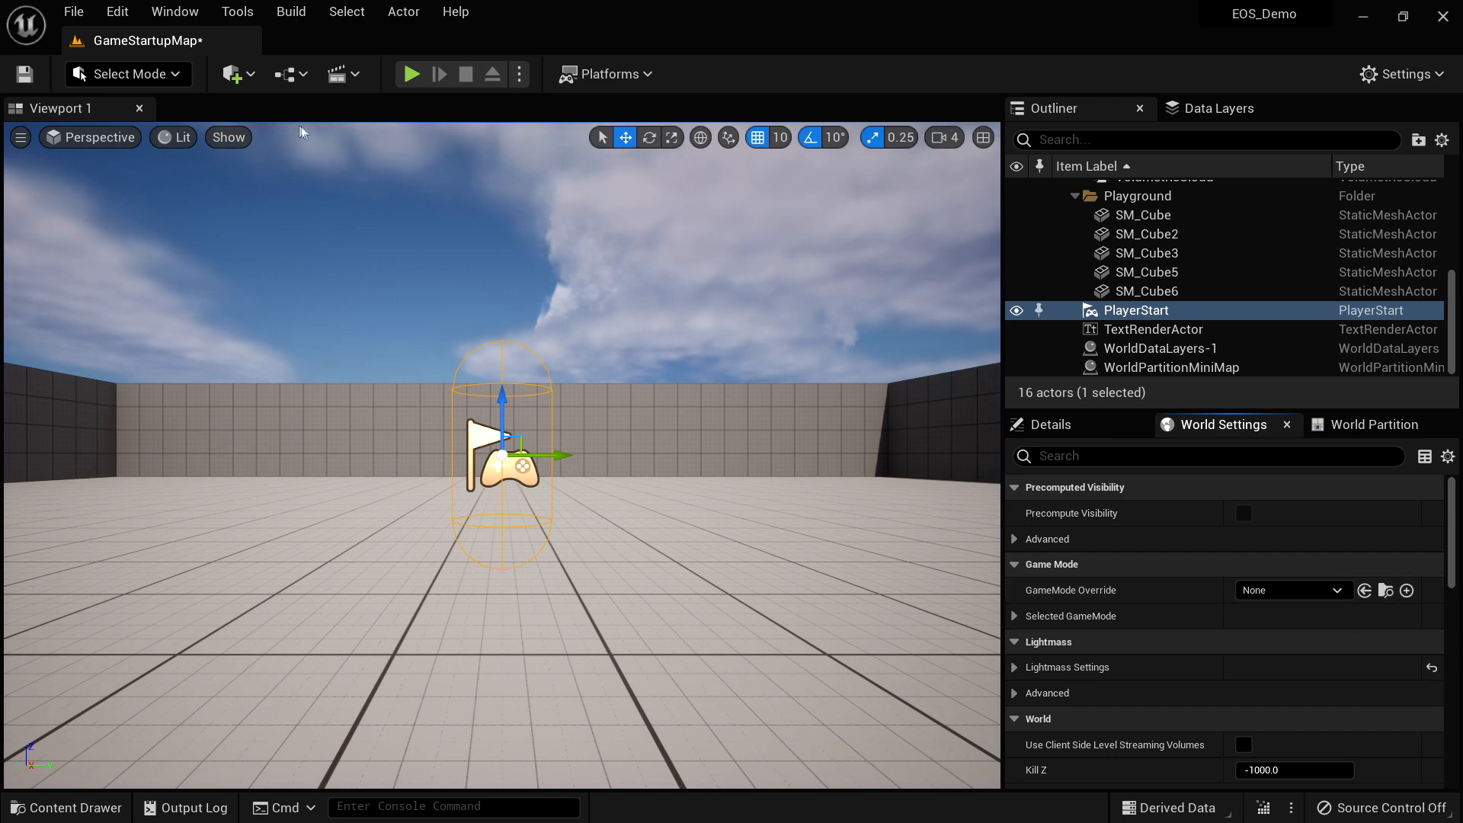
- Set the Default GameMode to GameModeBase in the Maps & Modes project settings, and close the settings
left_click(118, 11)
left_click(244, 297)
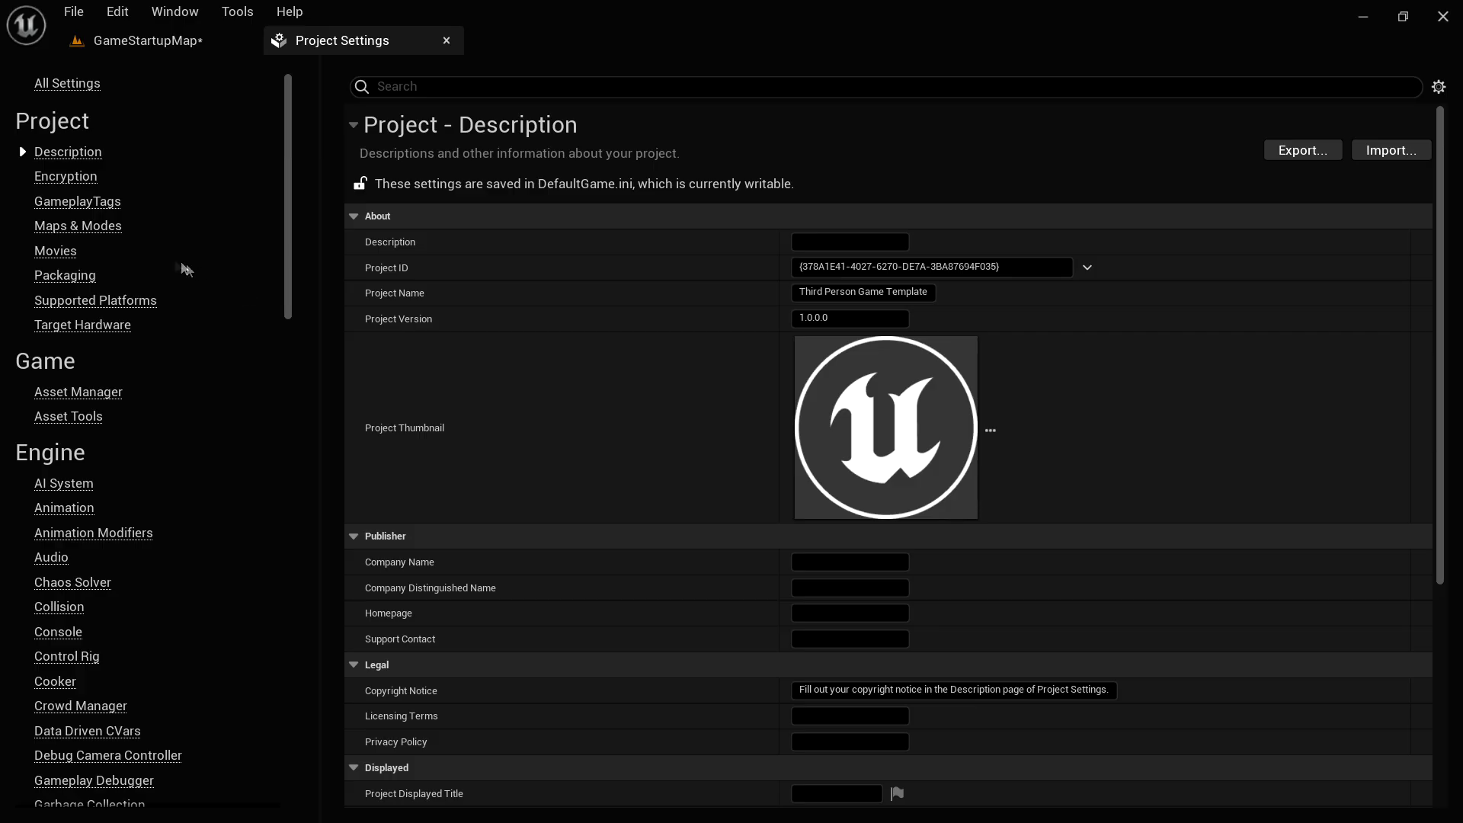
left_click(115, 228)
left_click(892, 242)
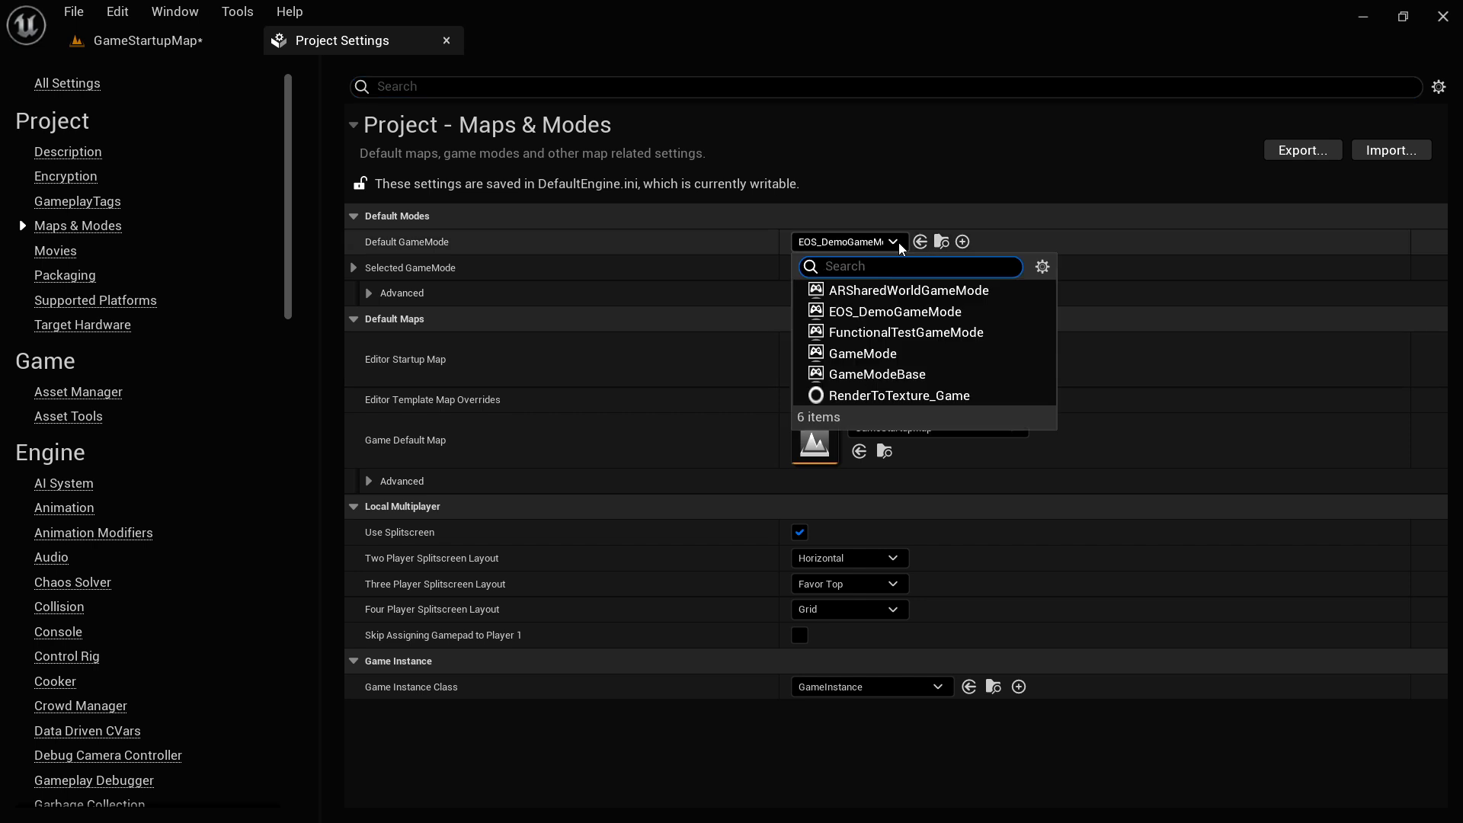
left_click(915, 375)
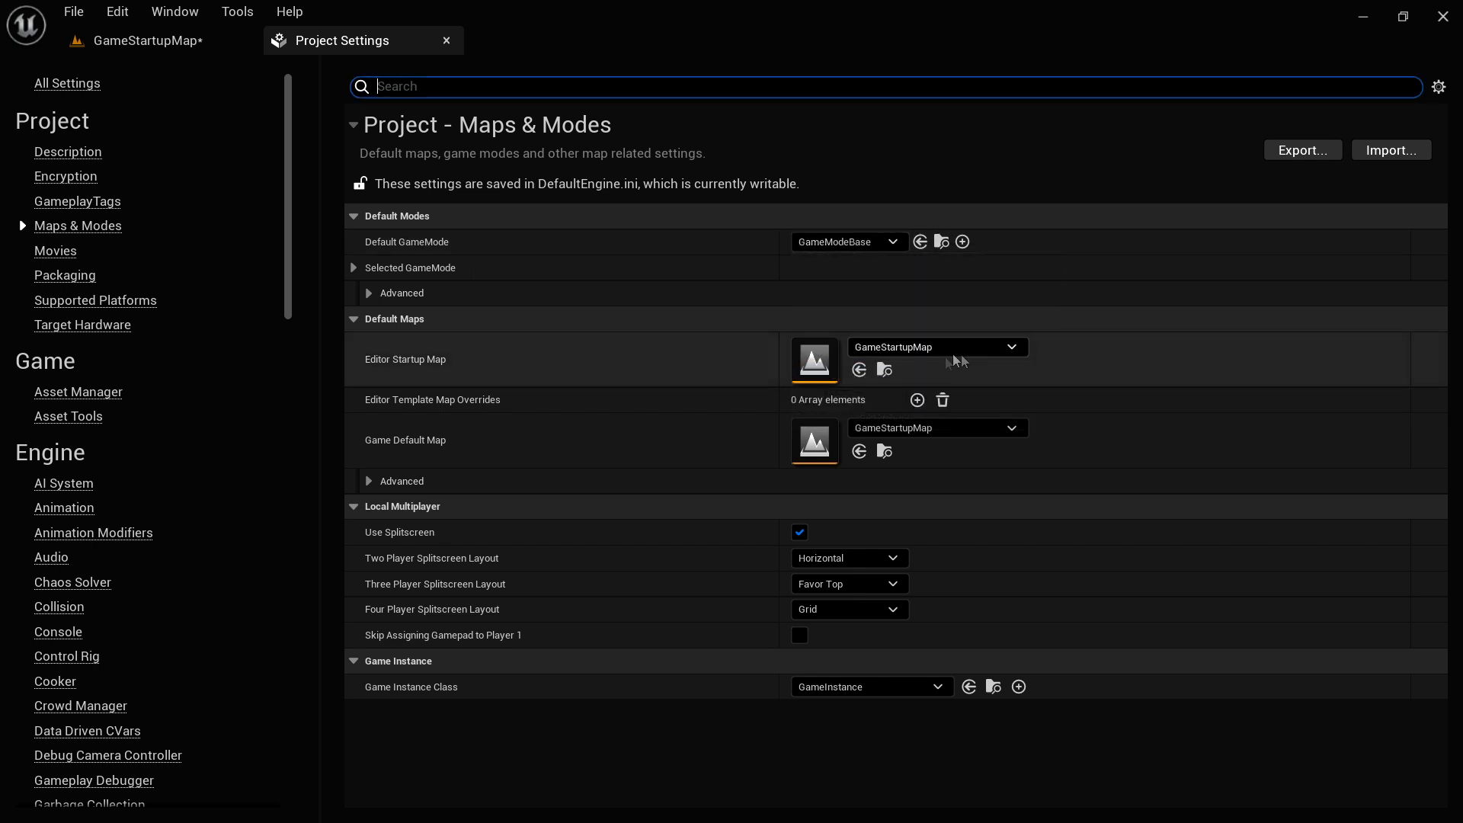
left_click(446, 41)
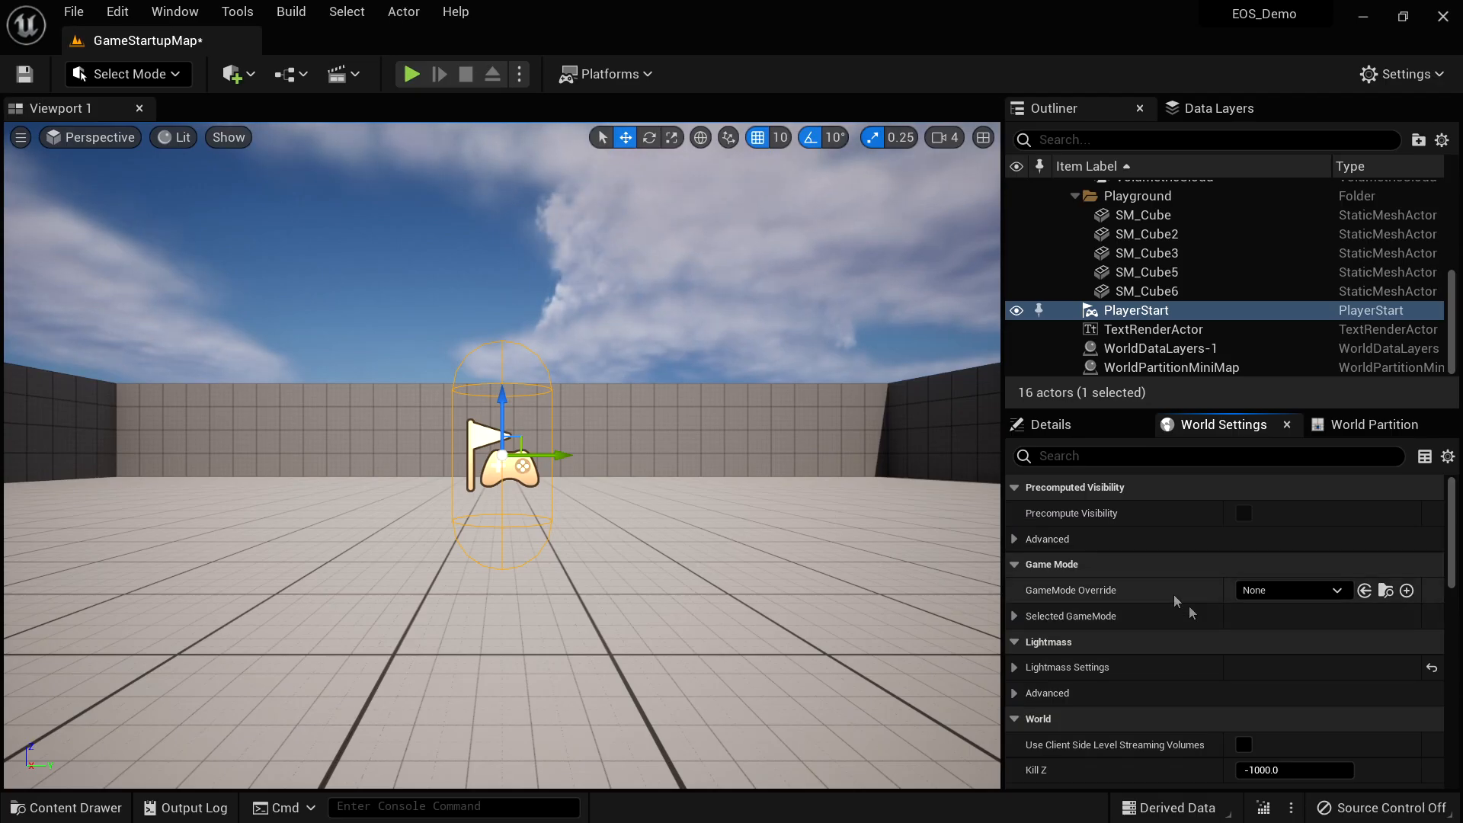
- Play-test GameStartupMap with the new default game mode, and stop the session
left_click(412, 74)
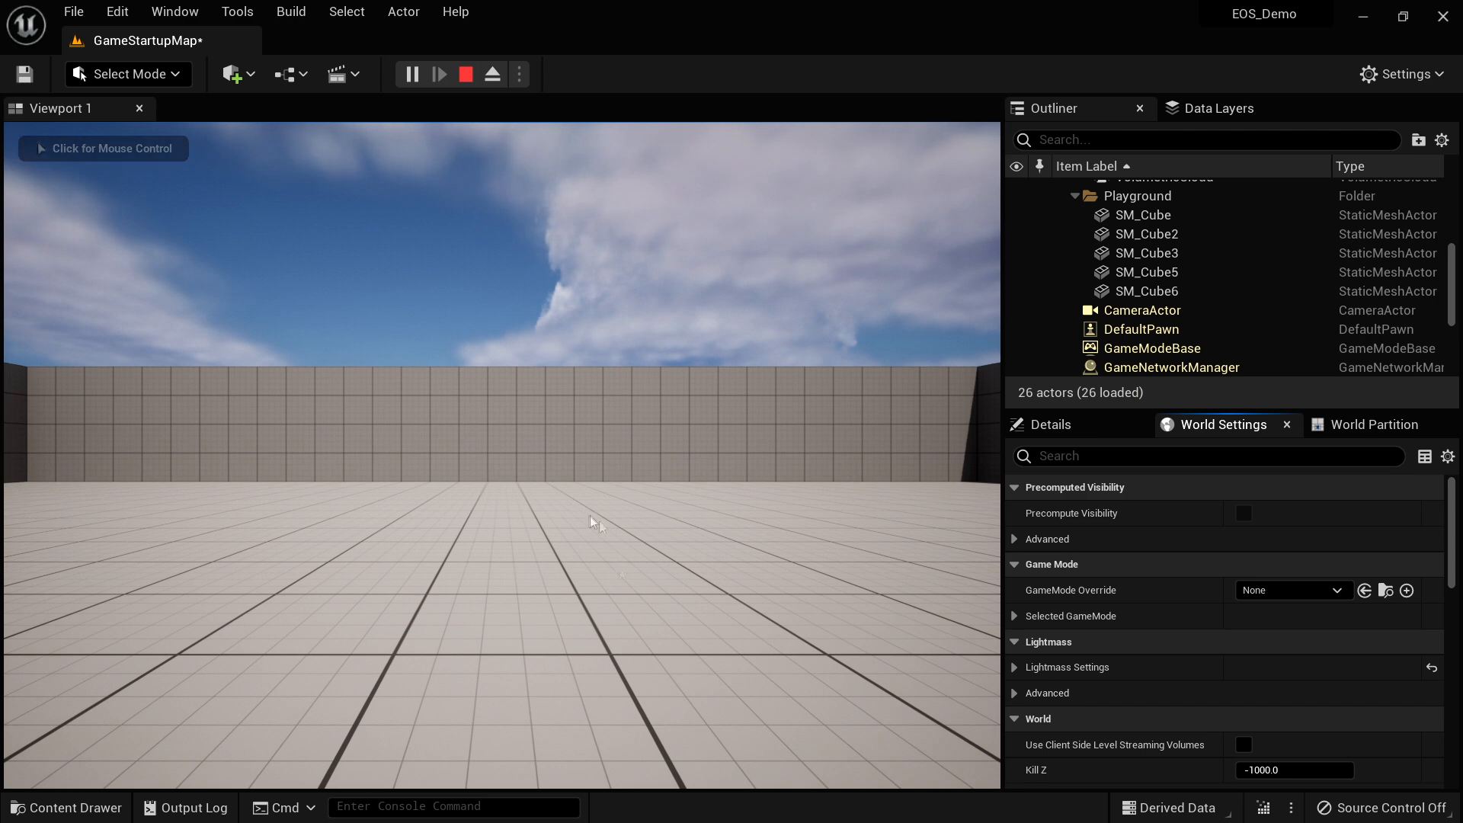
left_click(467, 74)
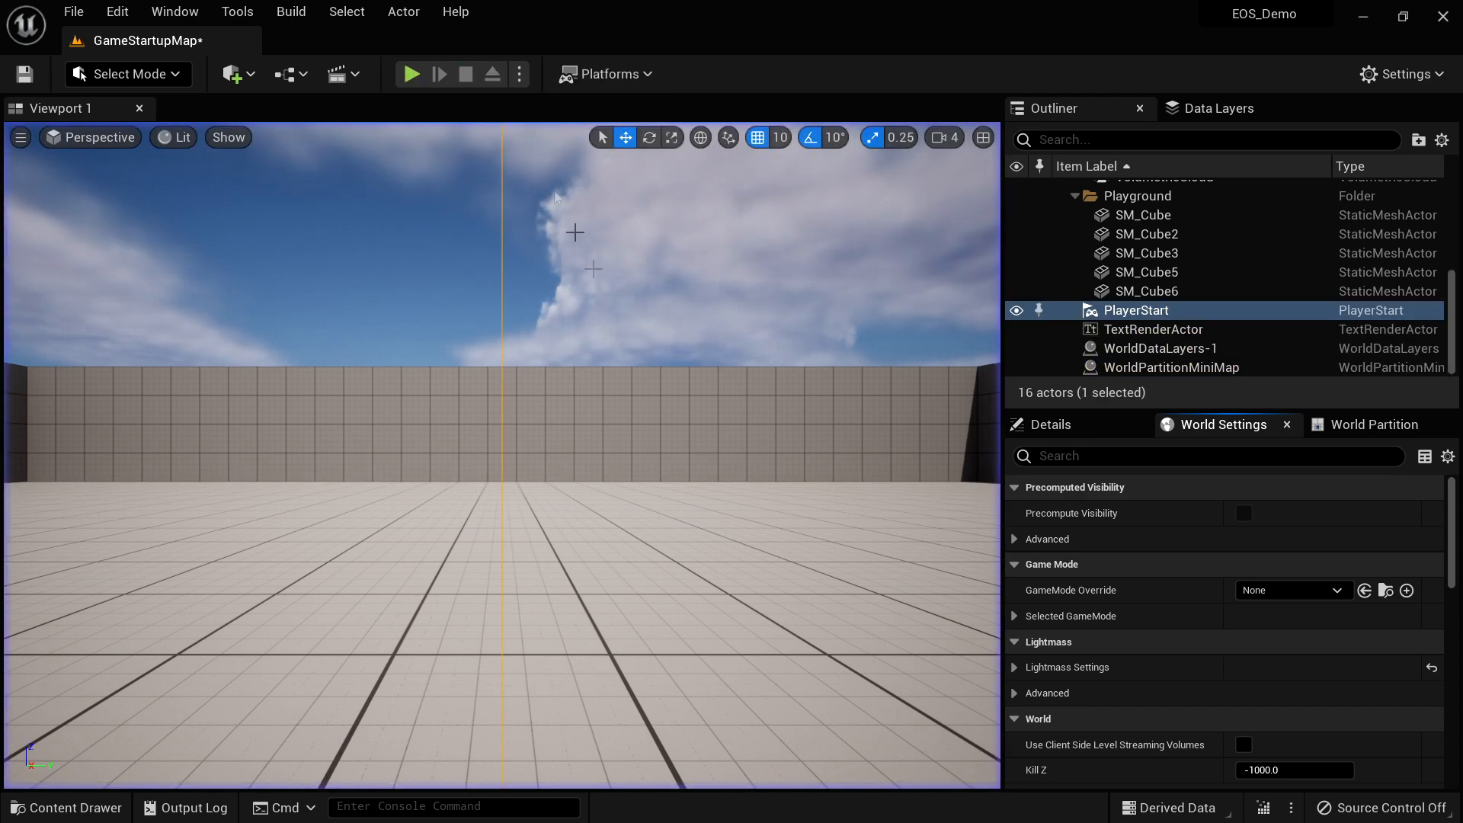
left_click_drag(669, 547, 666, 461)
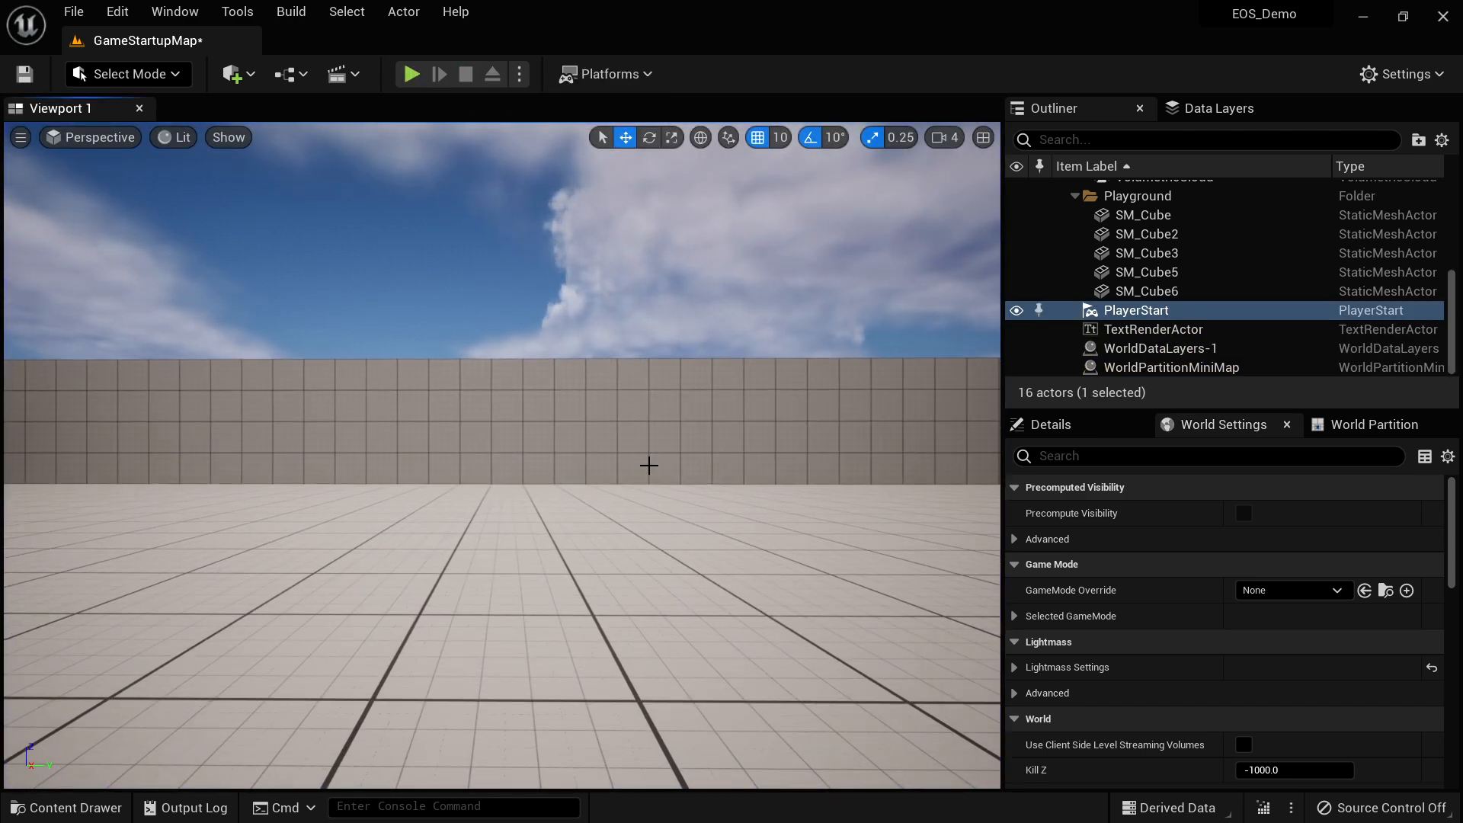
- Open GameStartupMap's Level Blueprint and add an Event BeginPlay node to the Event Graph
left_click(291, 74)
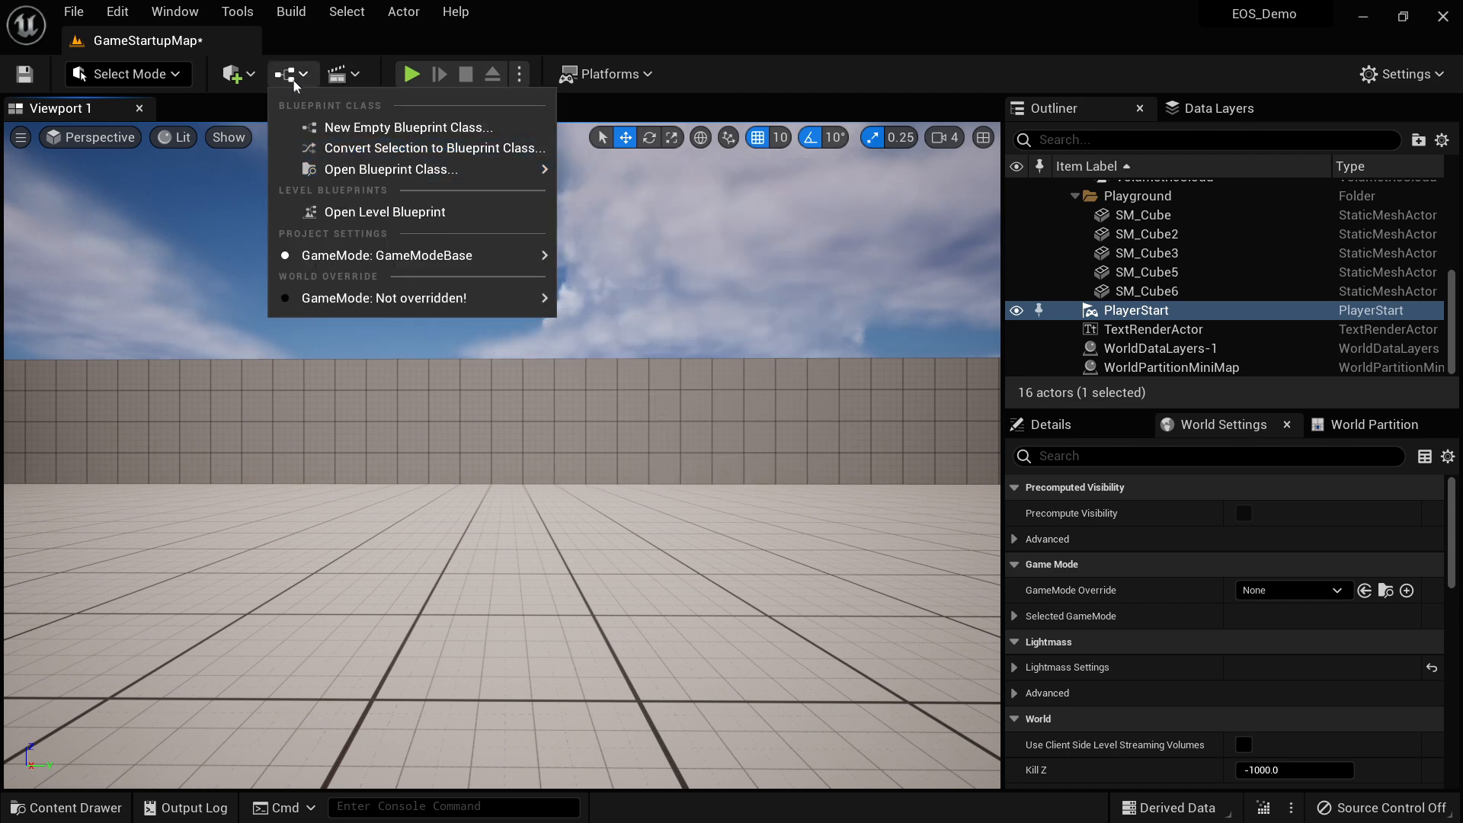
left_click(432, 213)
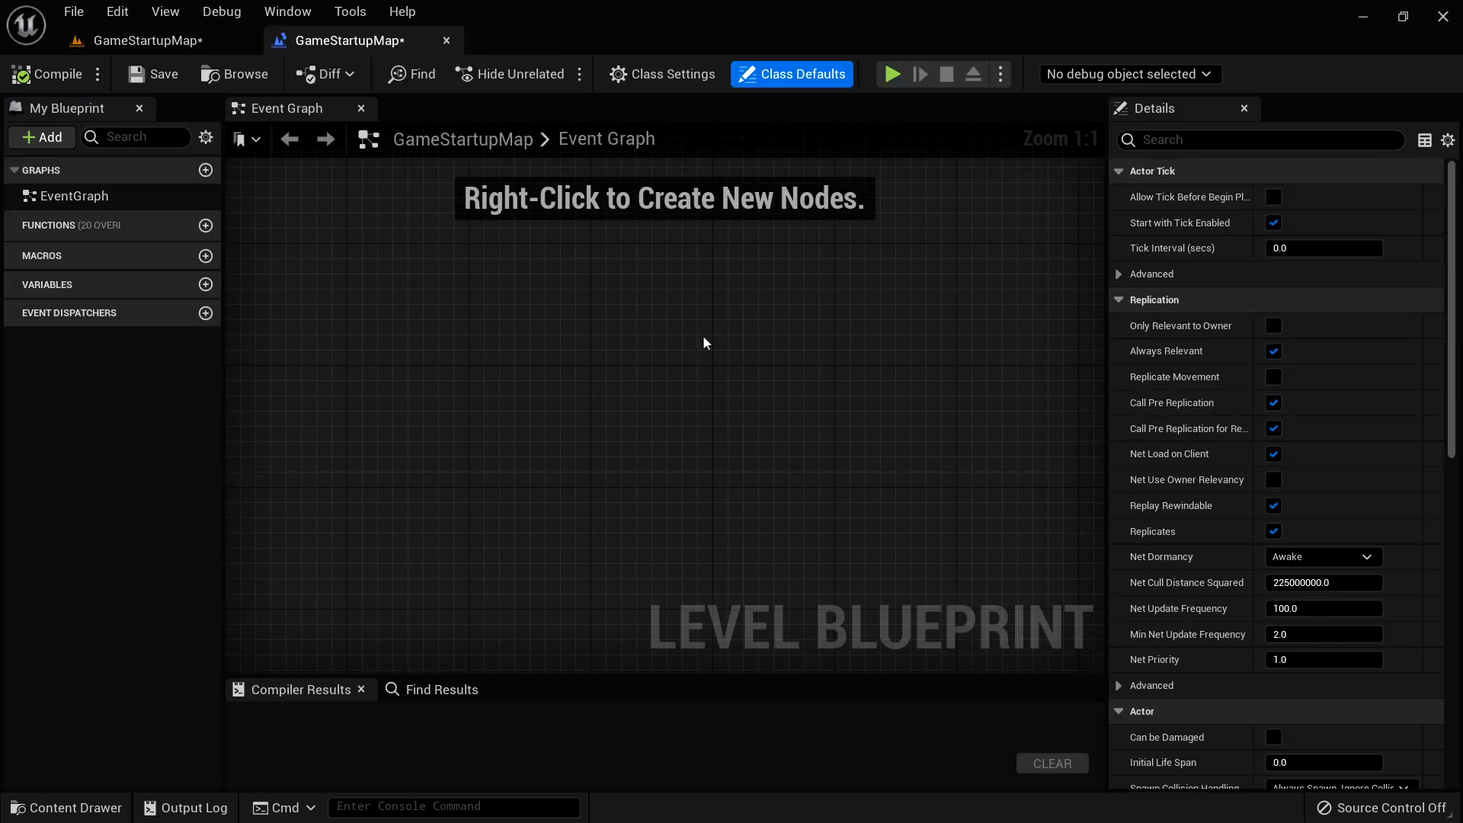
right_click(469, 314)
type("beginplay")
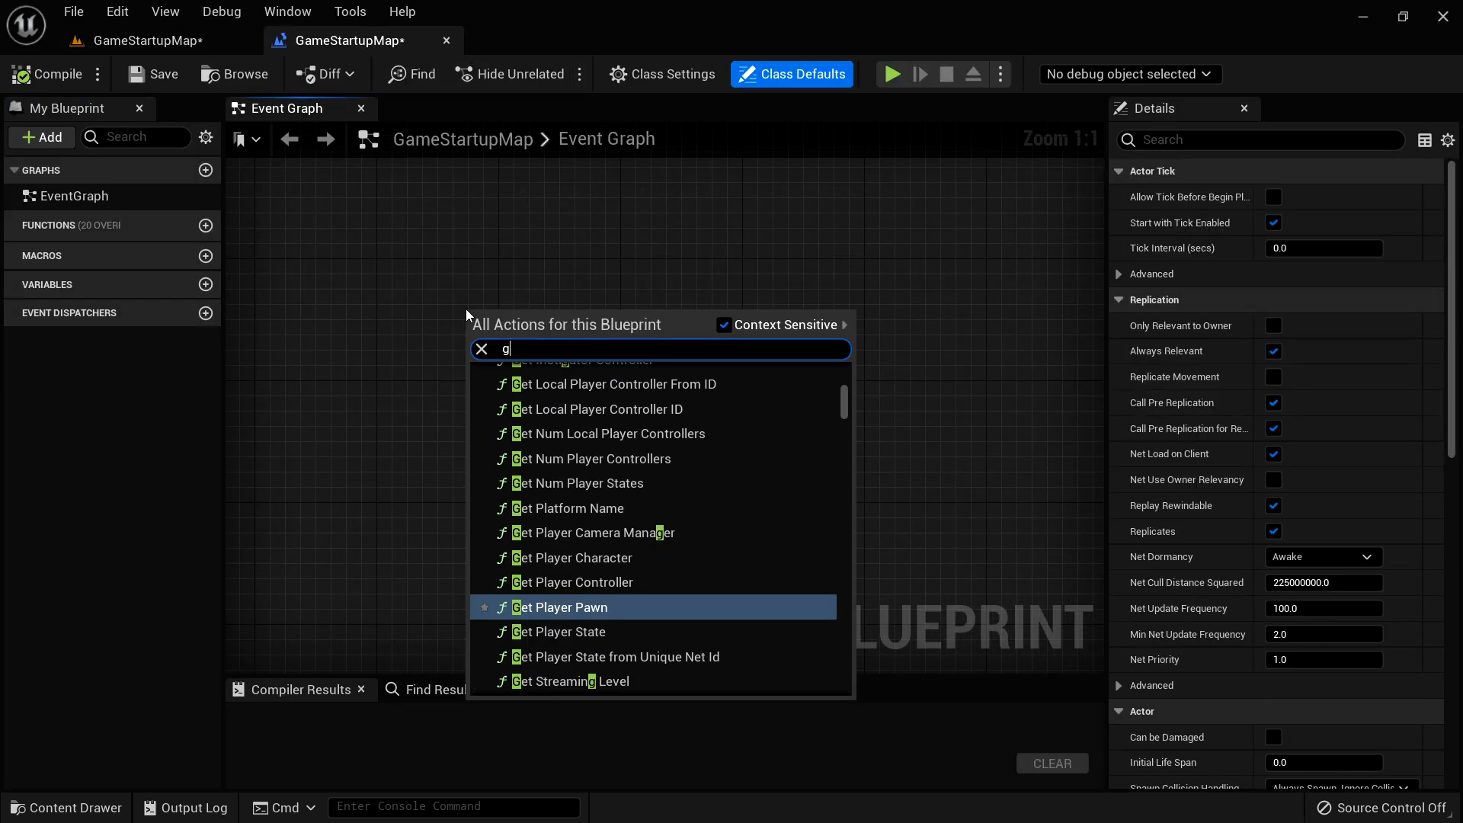
key("Return")
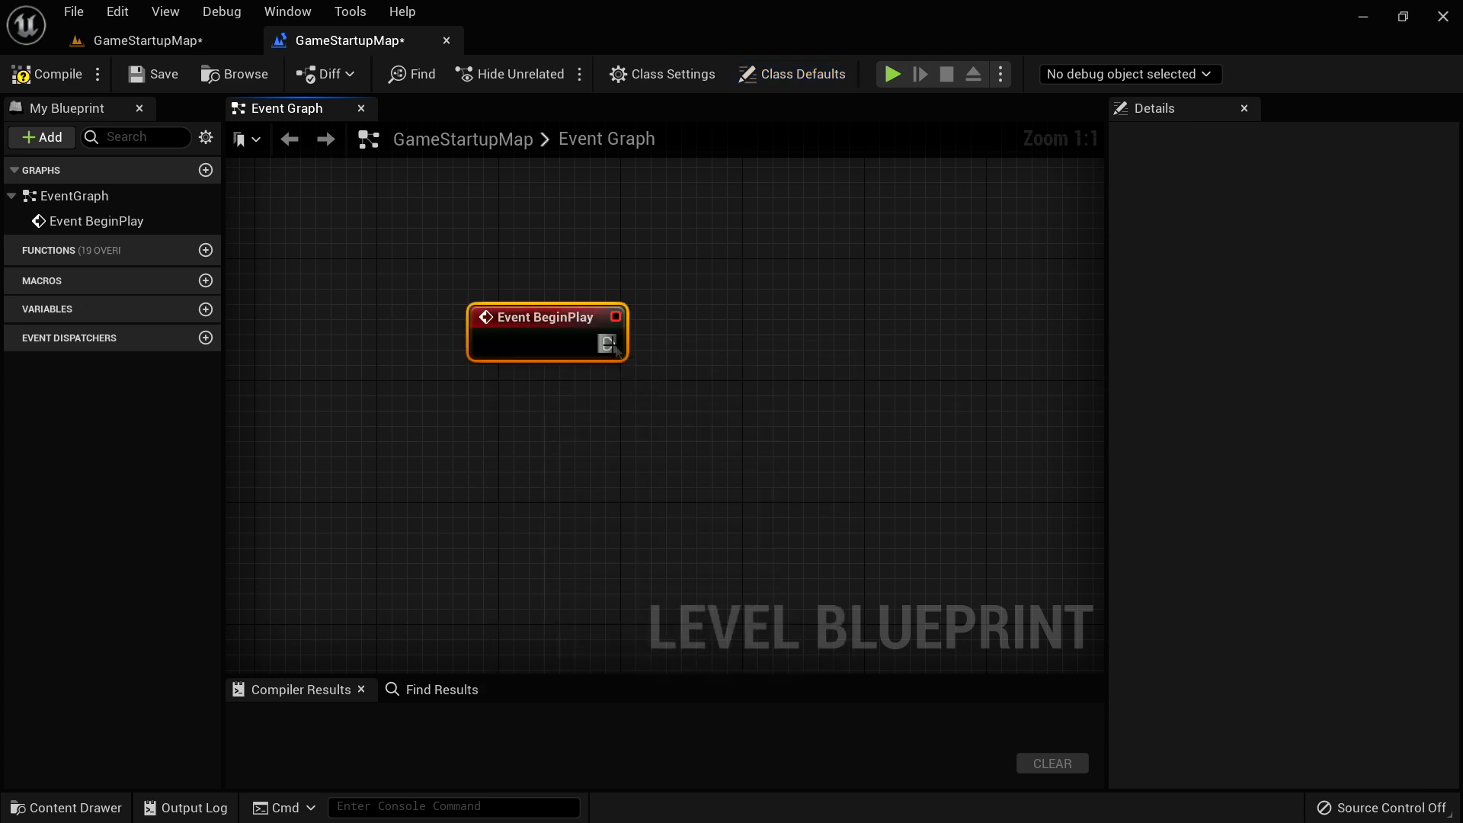
- Connect a Create Widget node with the WBP_Menu class to Event BeginPlay, aligned beside it
left_click_drag(614, 344, 776, 344)
type("create")
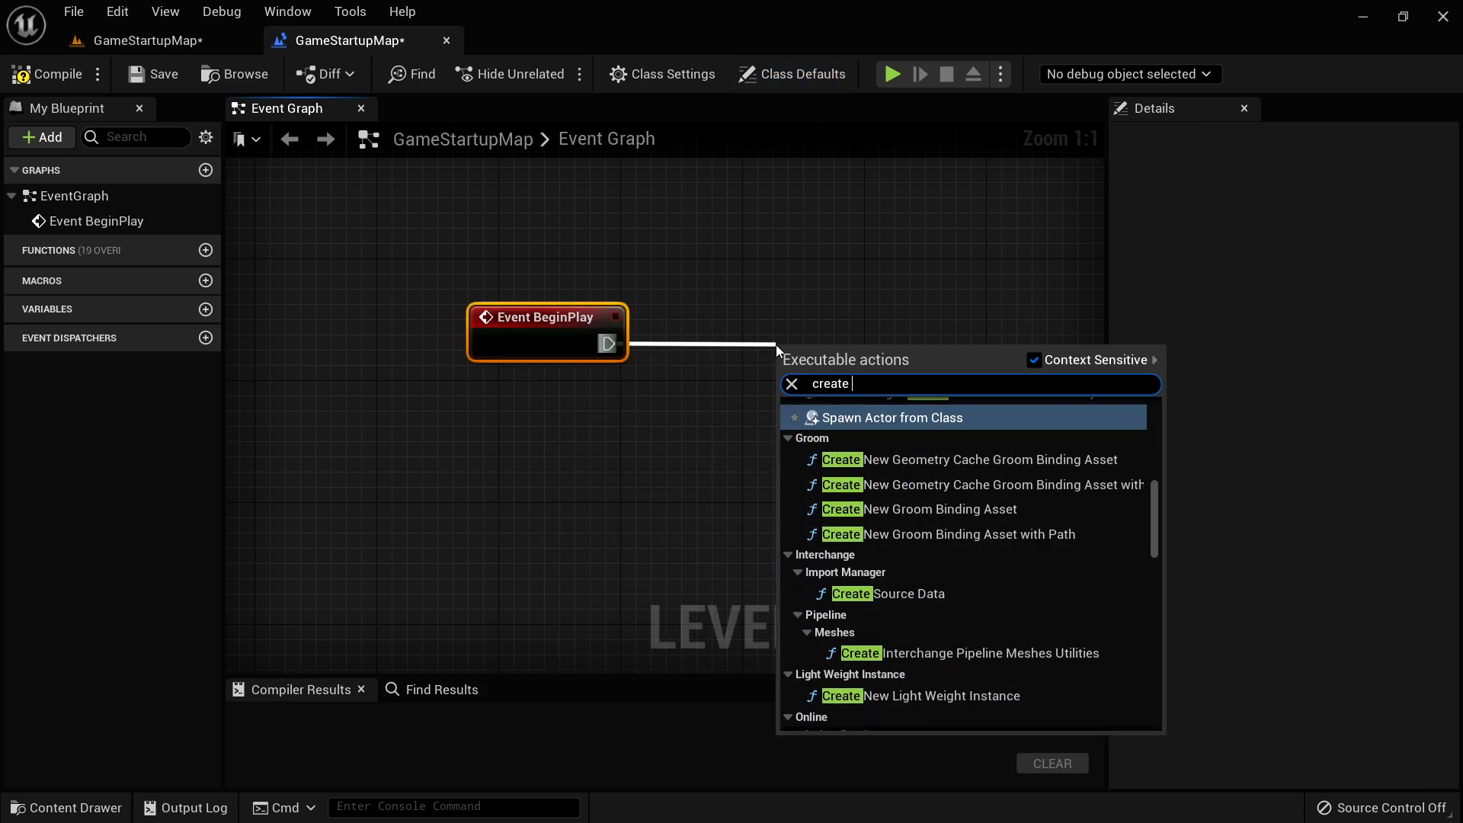
type(" widget")
key("Return")
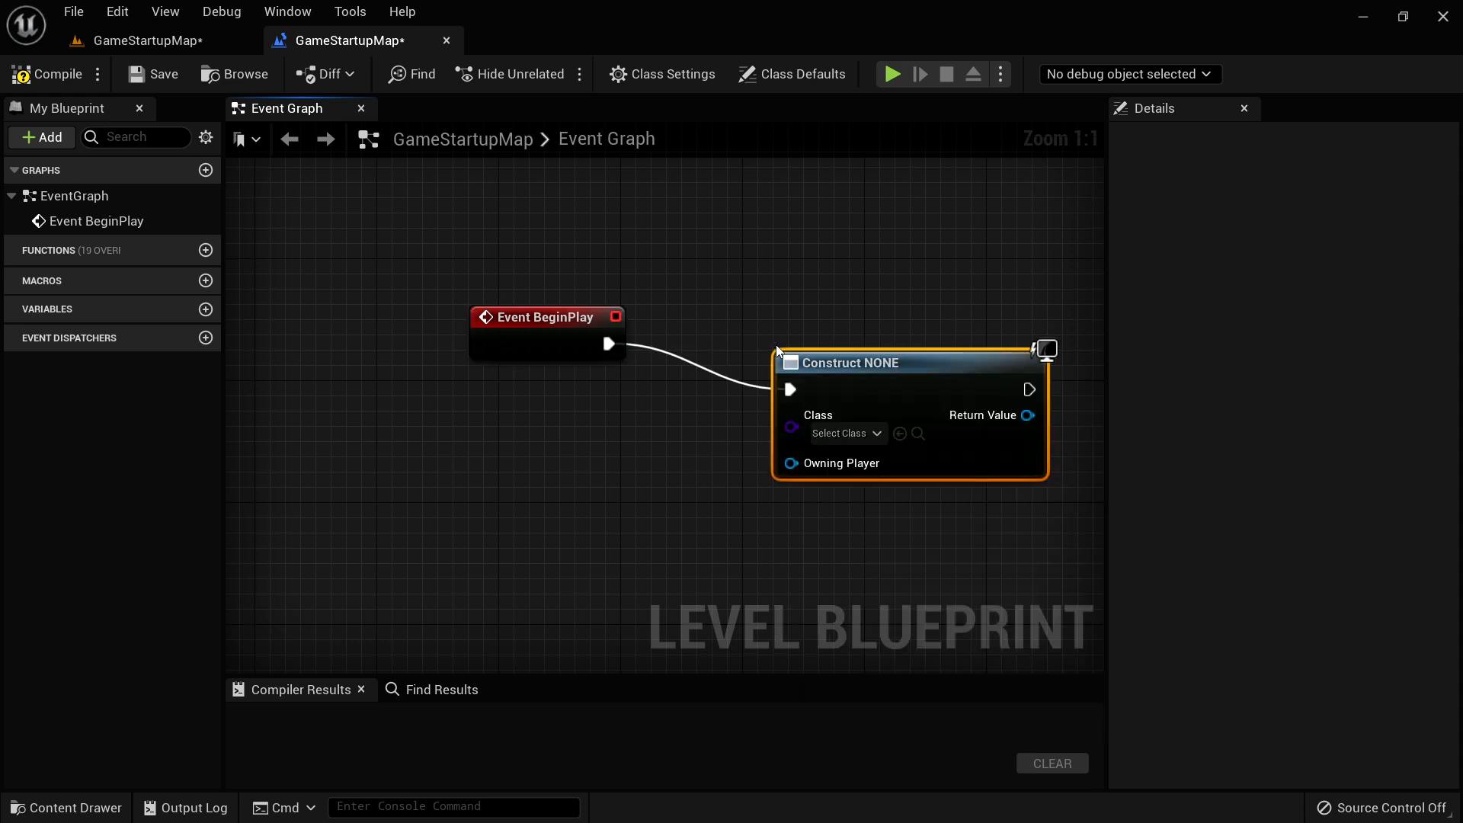
left_click(847, 433)
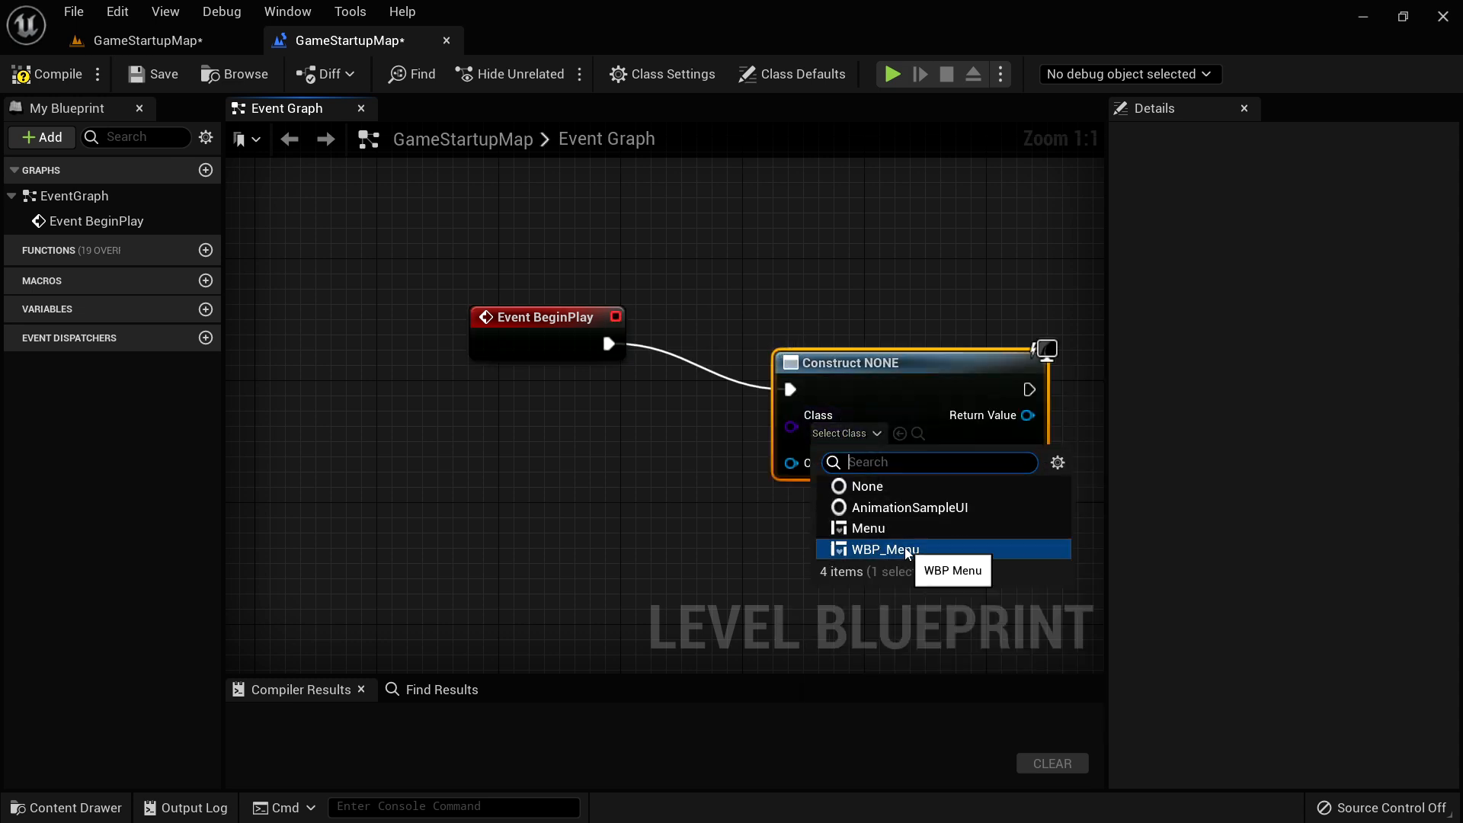
left_click(905, 549)
left_click_drag(902, 365, 834, 321)
left_click(804, 392)
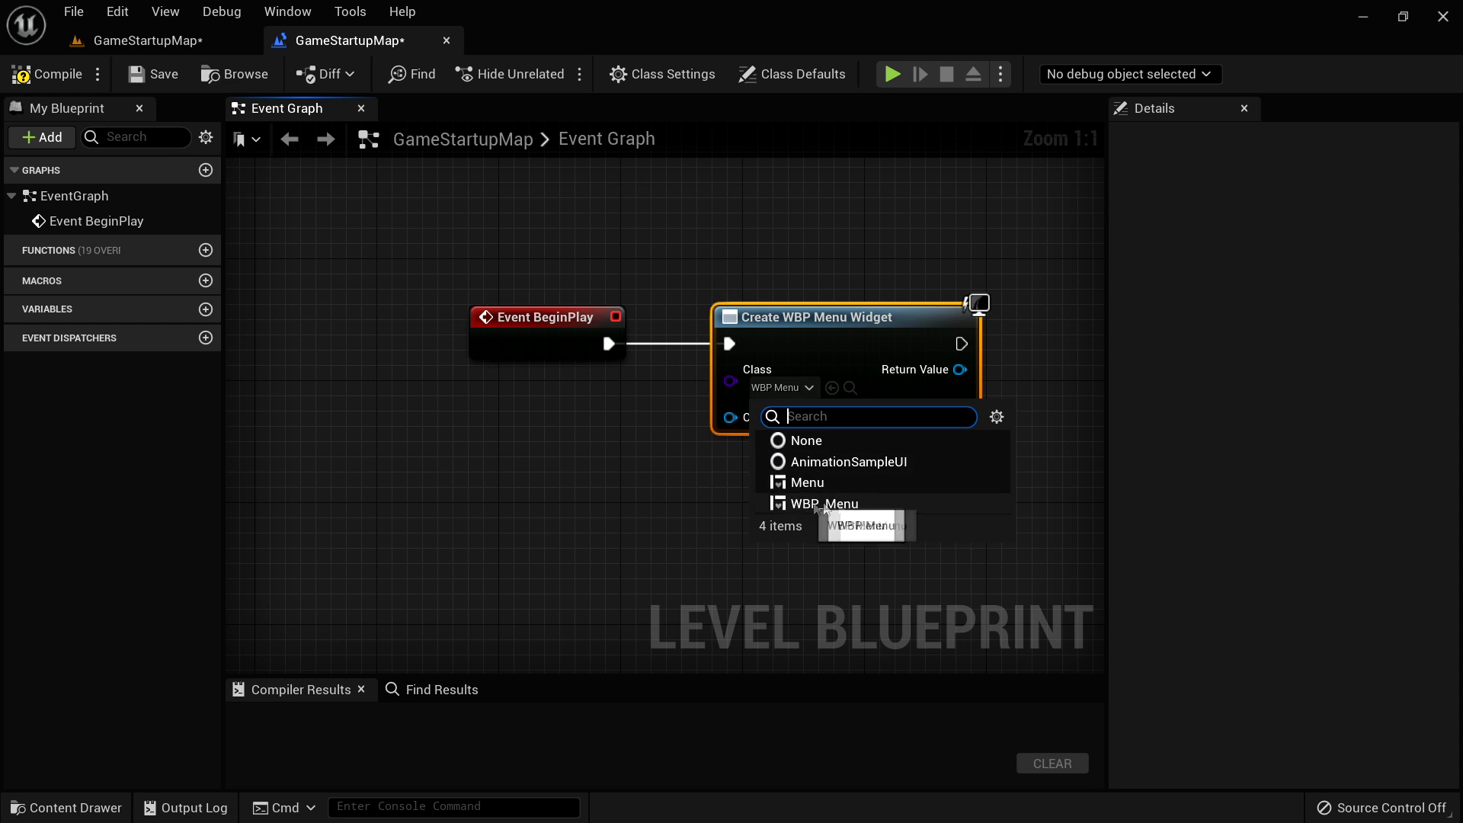
left_click(841, 310)
right_click_drag(967, 488, 762, 499)
left_click_drag(1103, 541, 1259, 538)
right_click_drag(955, 515, 946, 483)
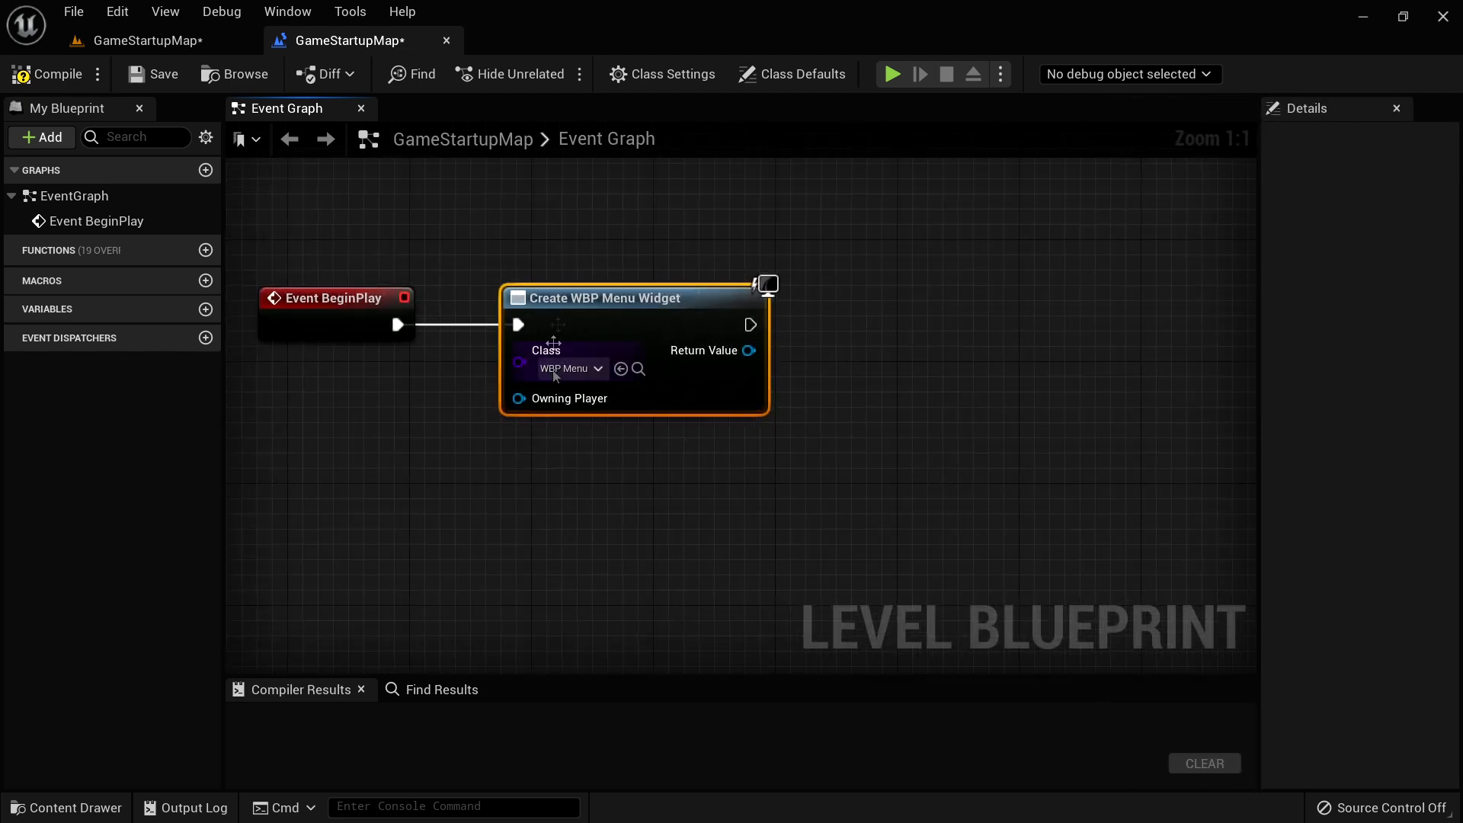
- Connect an Add to Viewport node to the Create WBP Menu Widget's Return Value, and compile and save the Level Blueprint
left_click_drag(749, 350, 950, 317)
type("ad")
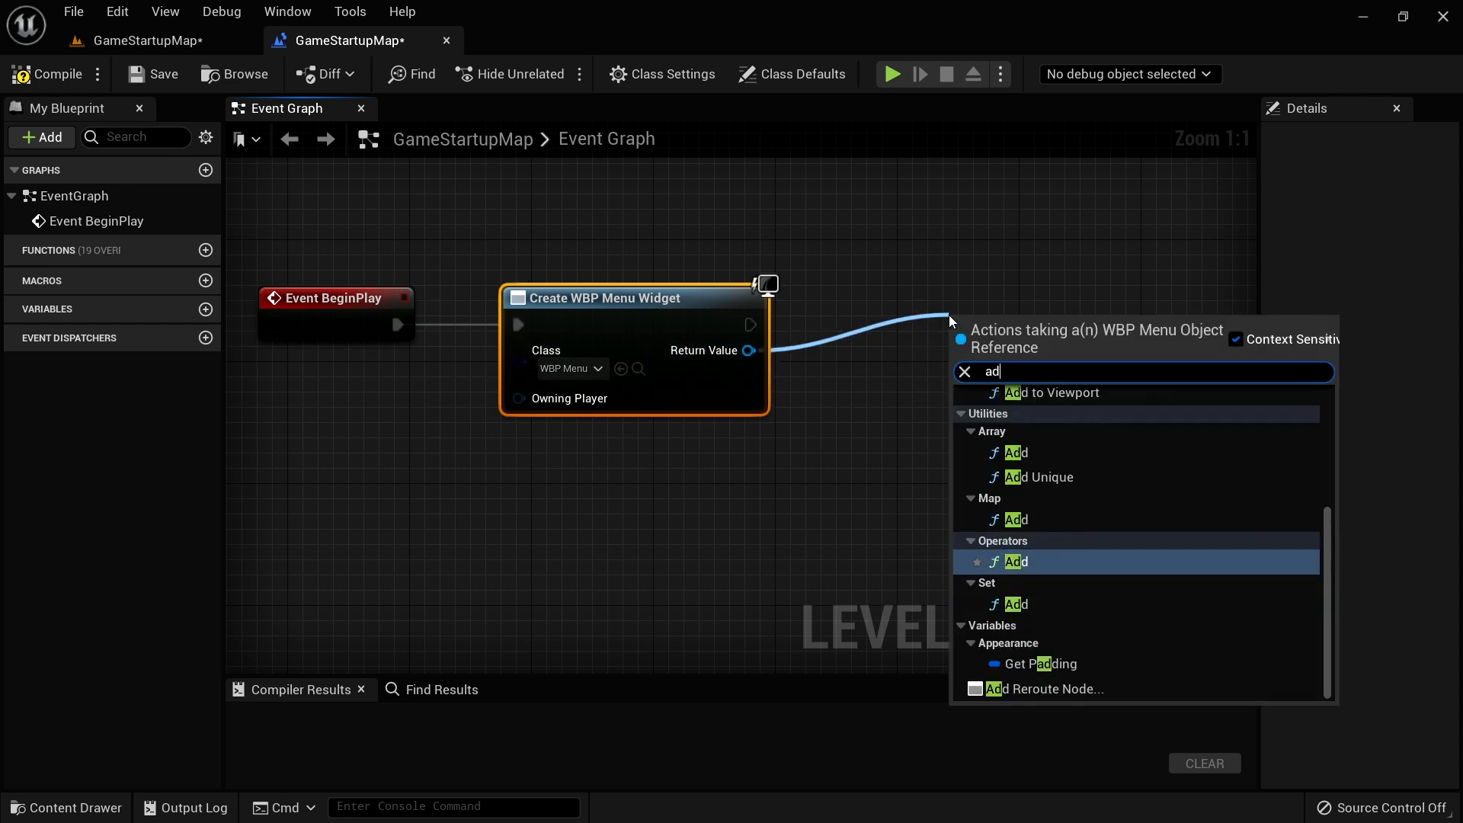
left_click(1088, 392)
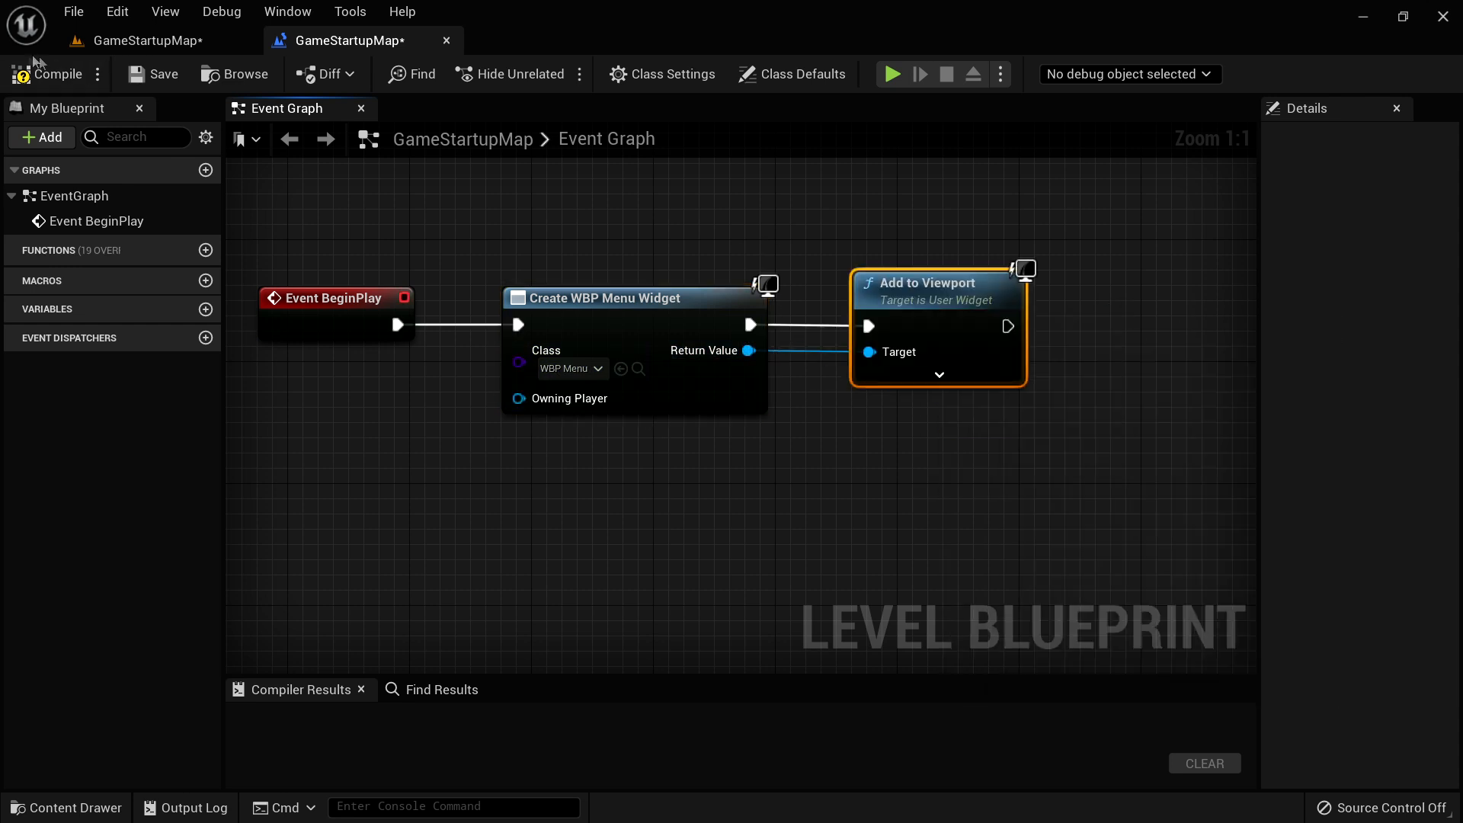
left_click(46, 74)
left_click(154, 73)
- Play-test GameStartupMap to check the menu widget by trying its Join button, and stop the session
left_click(142, 40)
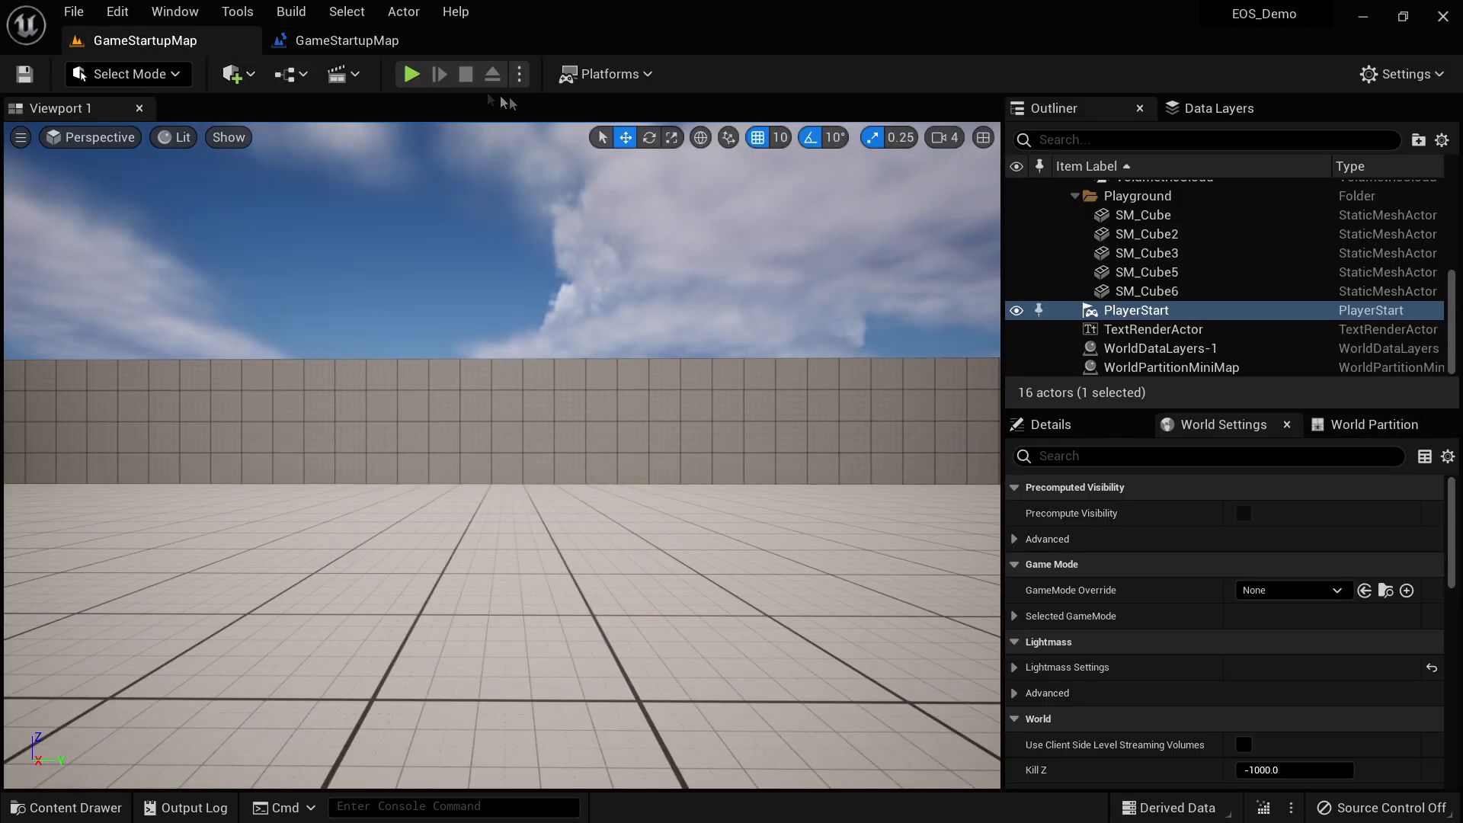
left_click(411, 74)
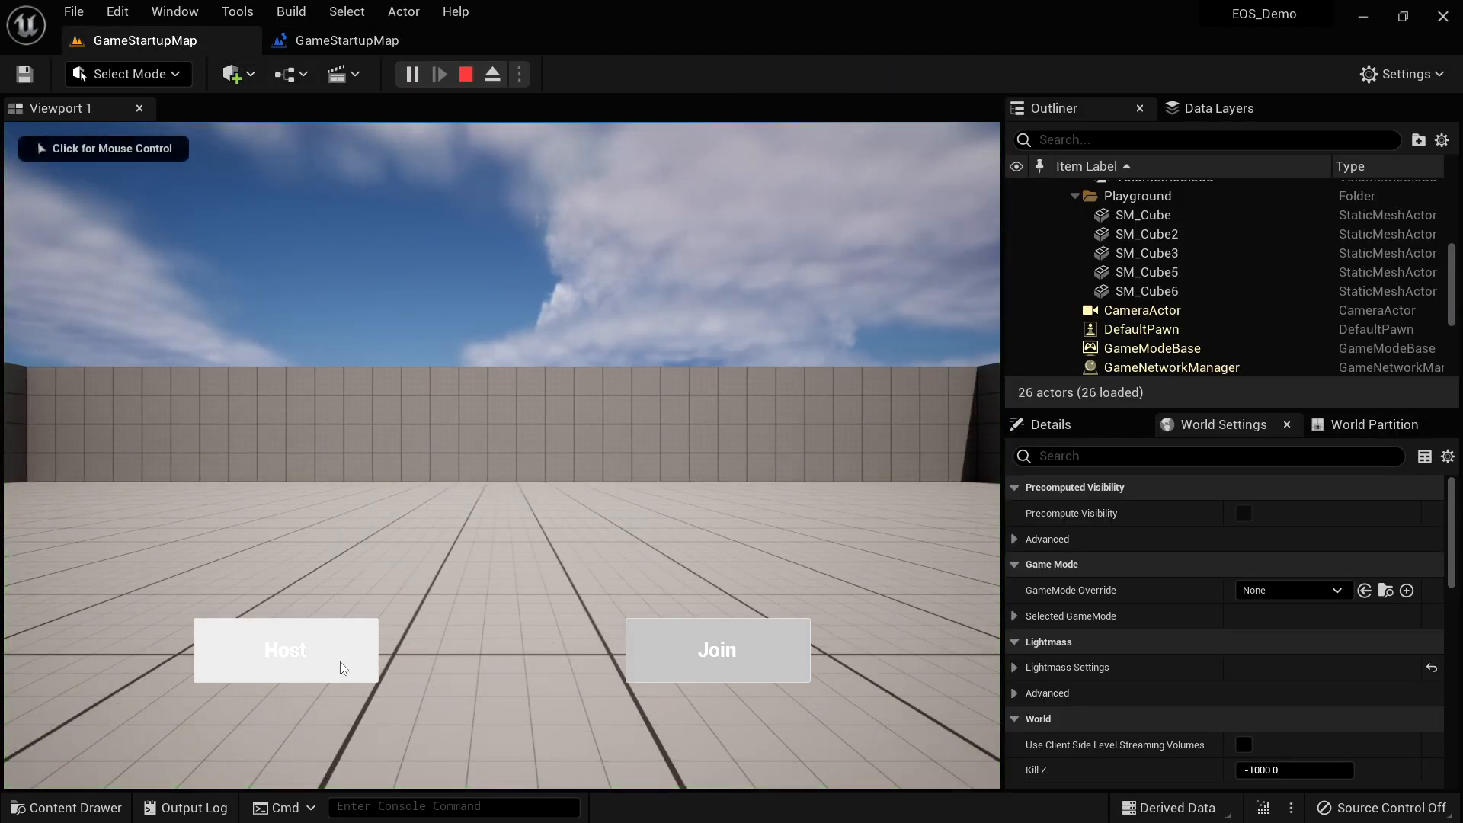
left_click(776, 648)
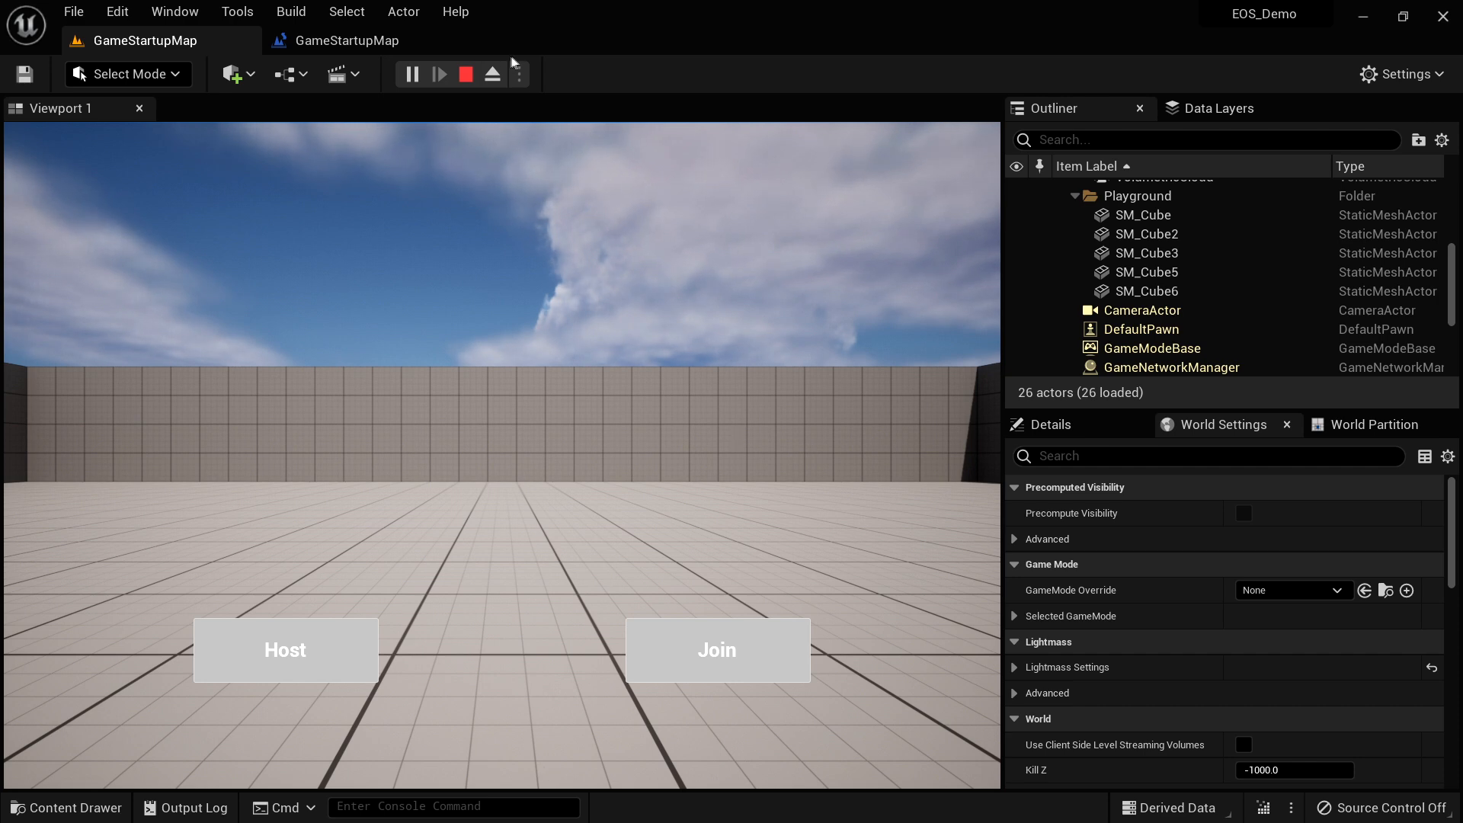
left_click(465, 74)
- Delete the Add to Viewport node from GameStartupMap's Level Blueprint
left_click(347, 40)
right_click_drag(927, 450, 798, 499)
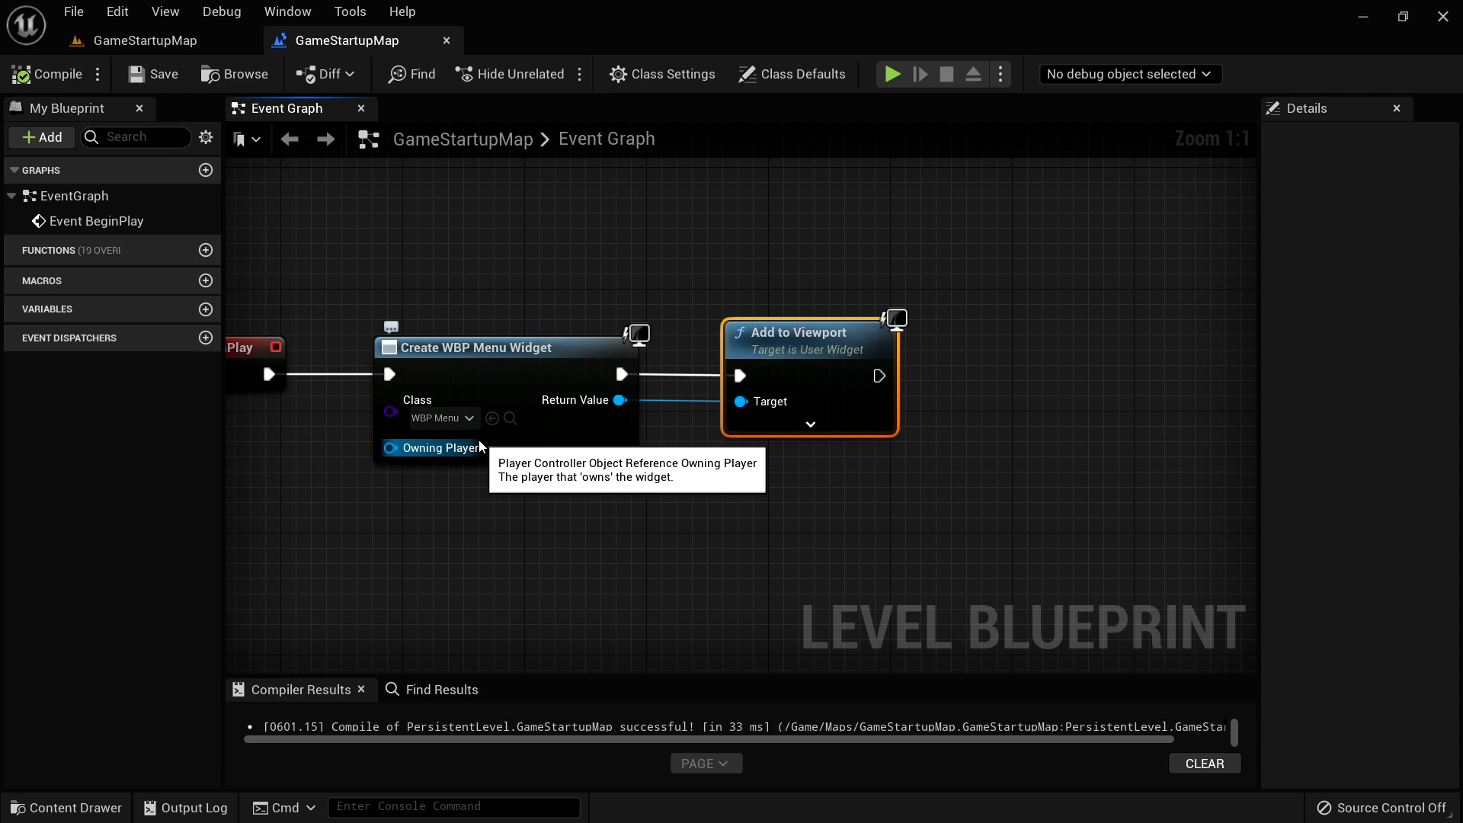
left_click_drag(827, 393, 947, 393)
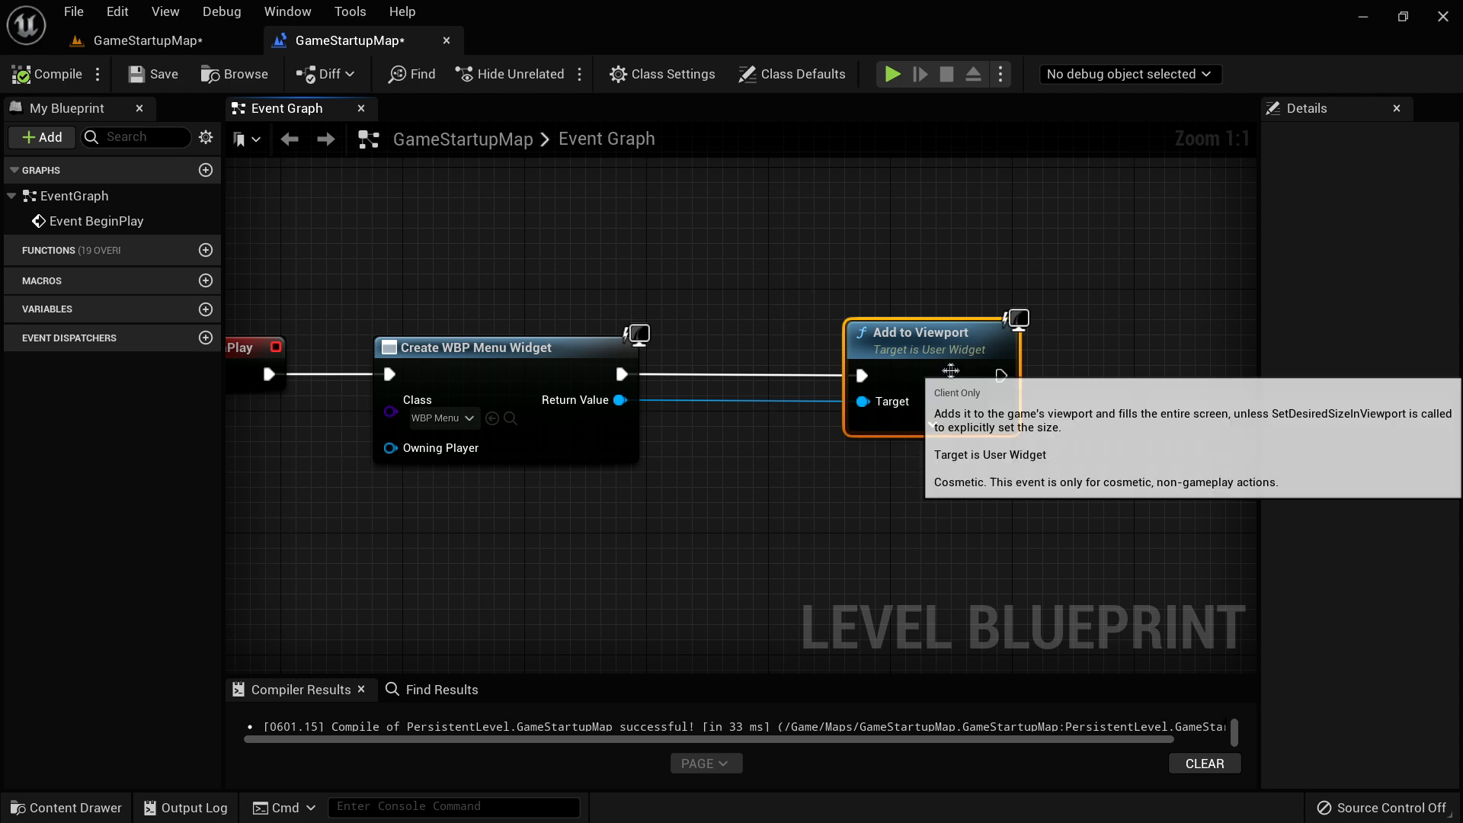
left_click_drag(928, 347, 959, 348)
key("Delete")
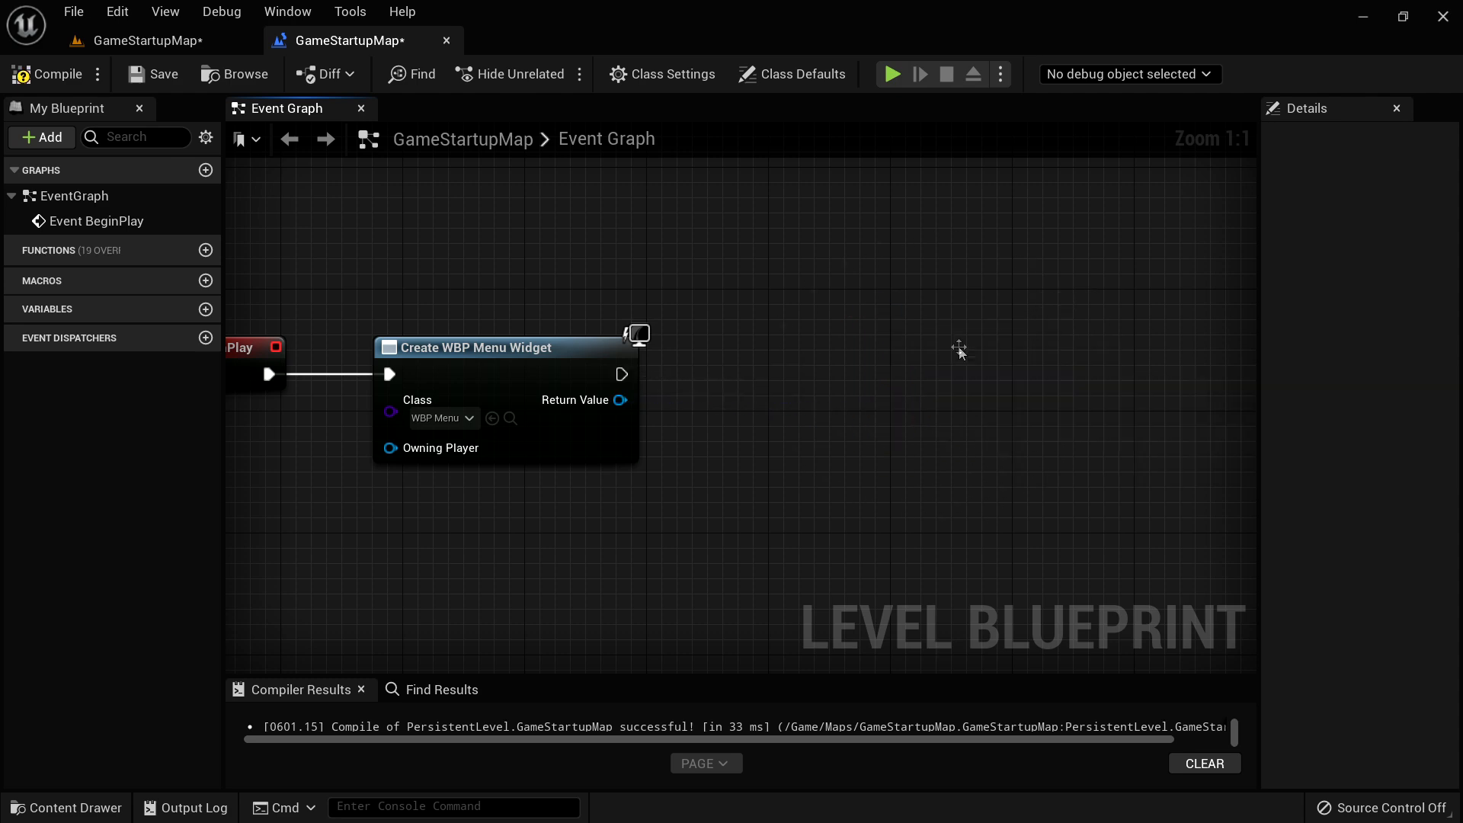
- Connect a Menu Setup node to the Return Value of the Create WBP Menu Widget node
left_click_drag(620, 399, 825, 386)
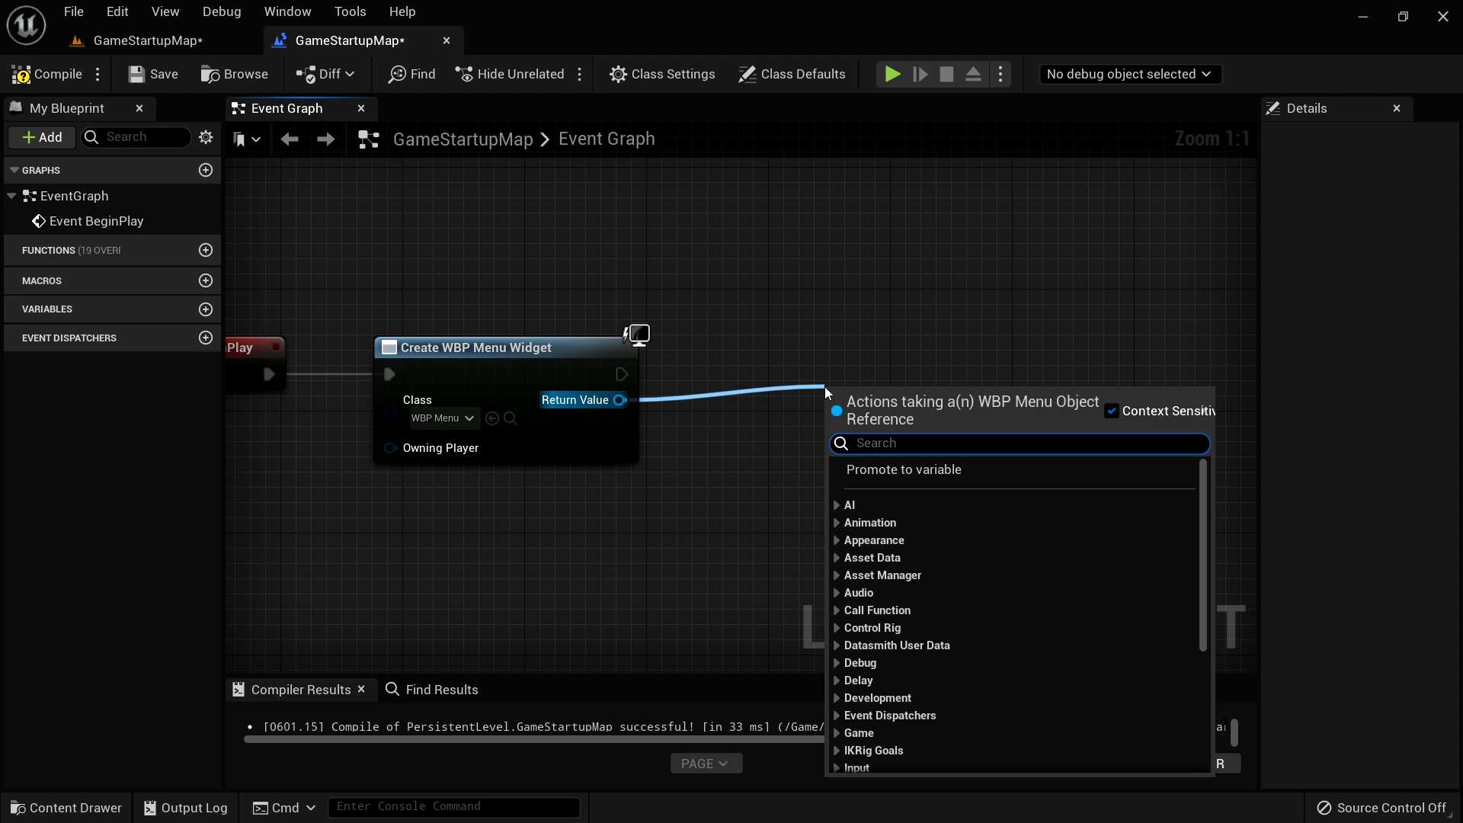
type("m")
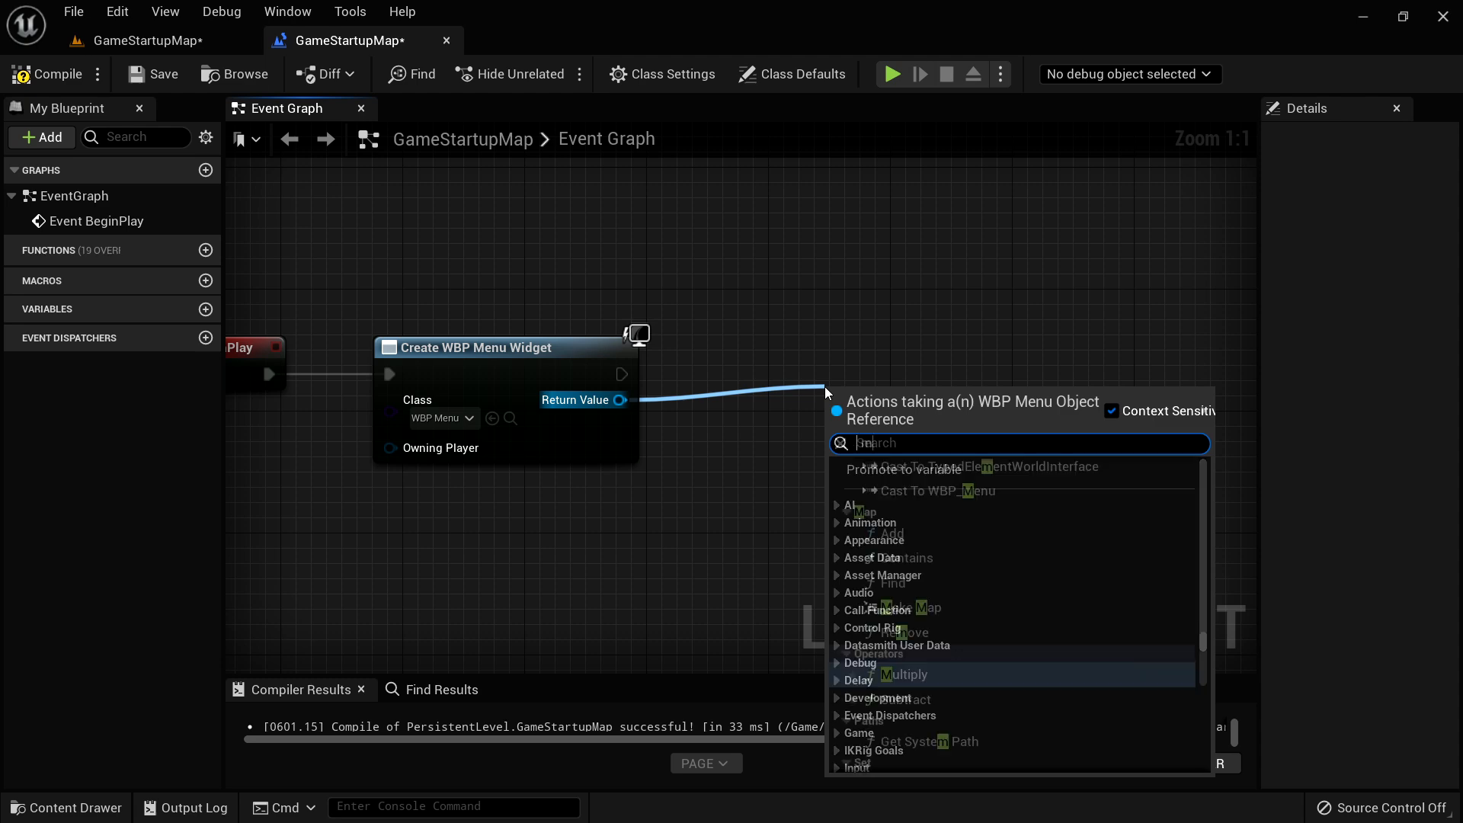
type("enu setu")
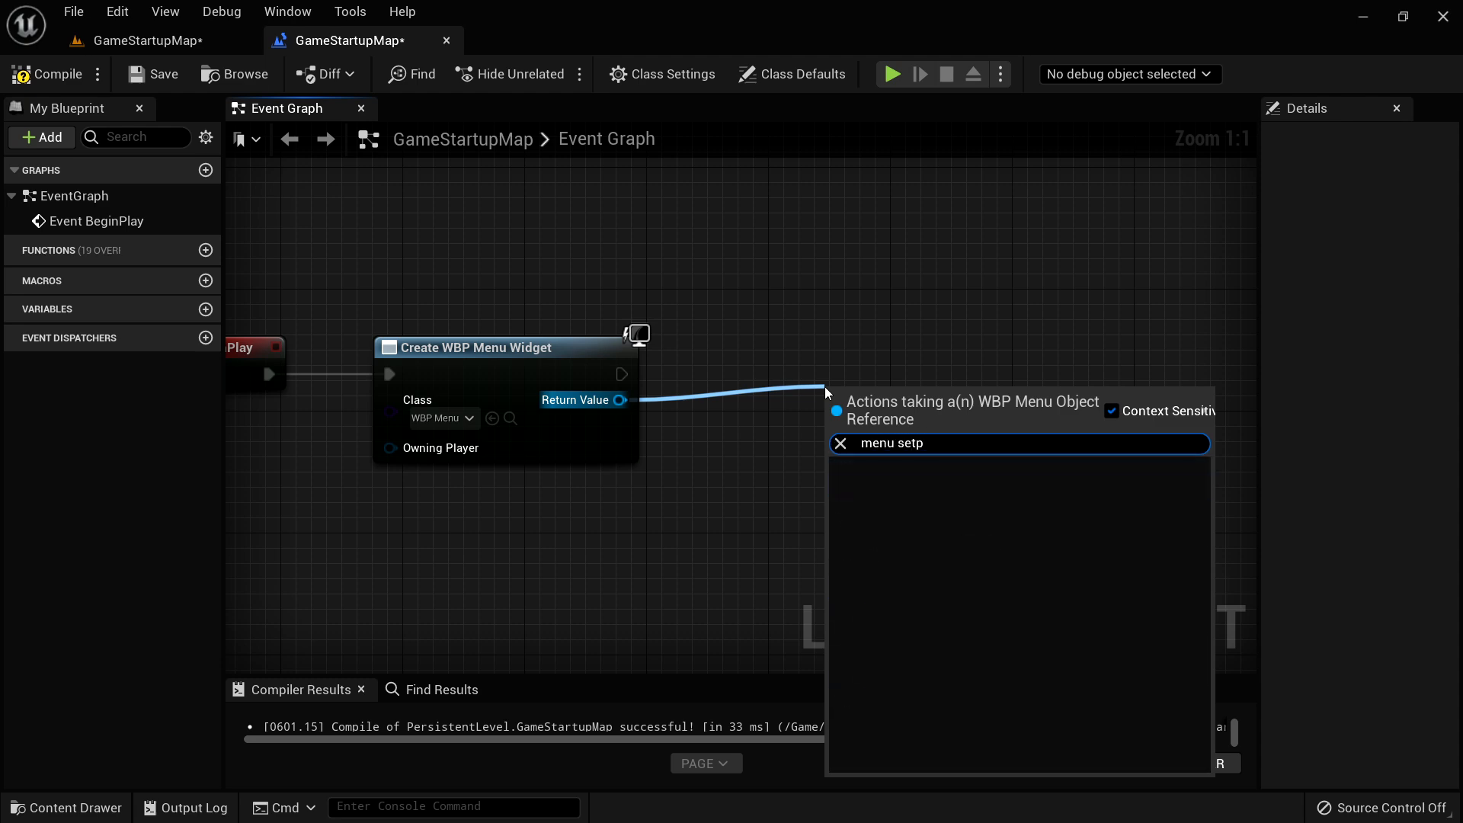
key("Return")
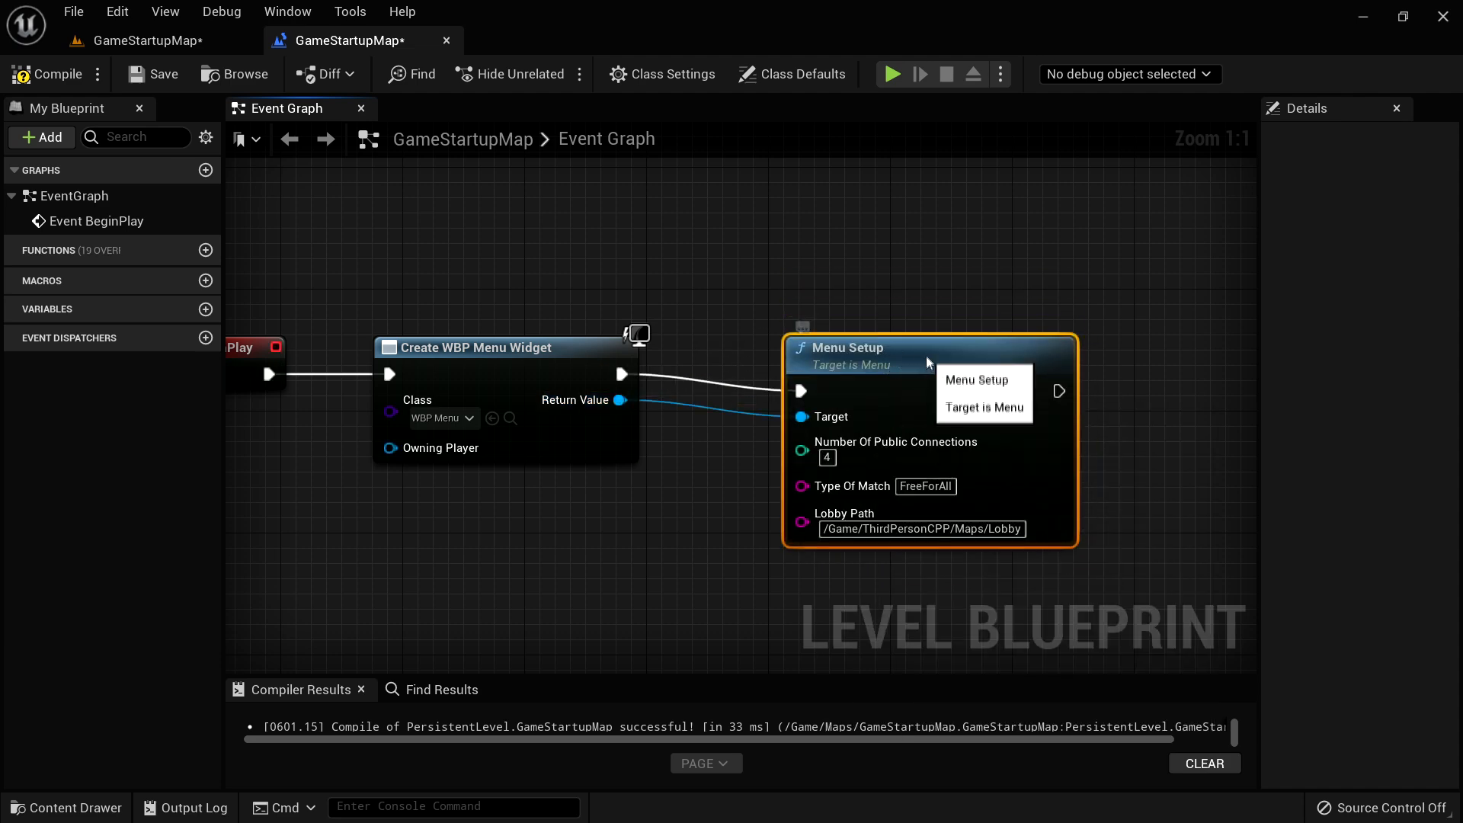
right_click_drag(928, 578, 862, 550)
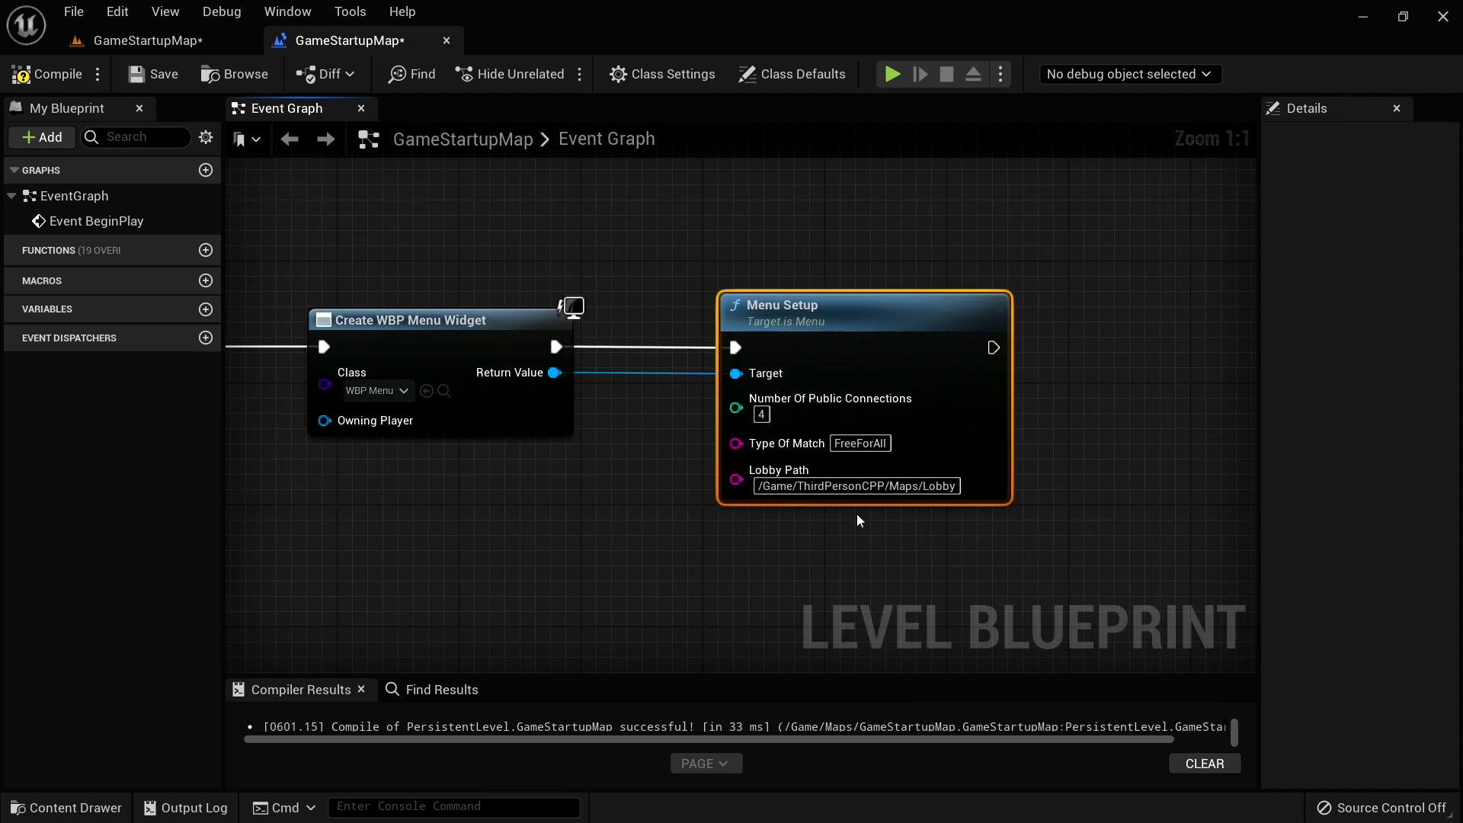
- Set the Menu Setup node's Number Of Public Connections to 2
left_click(761, 414)
type("2")
left_click(1055, 424)
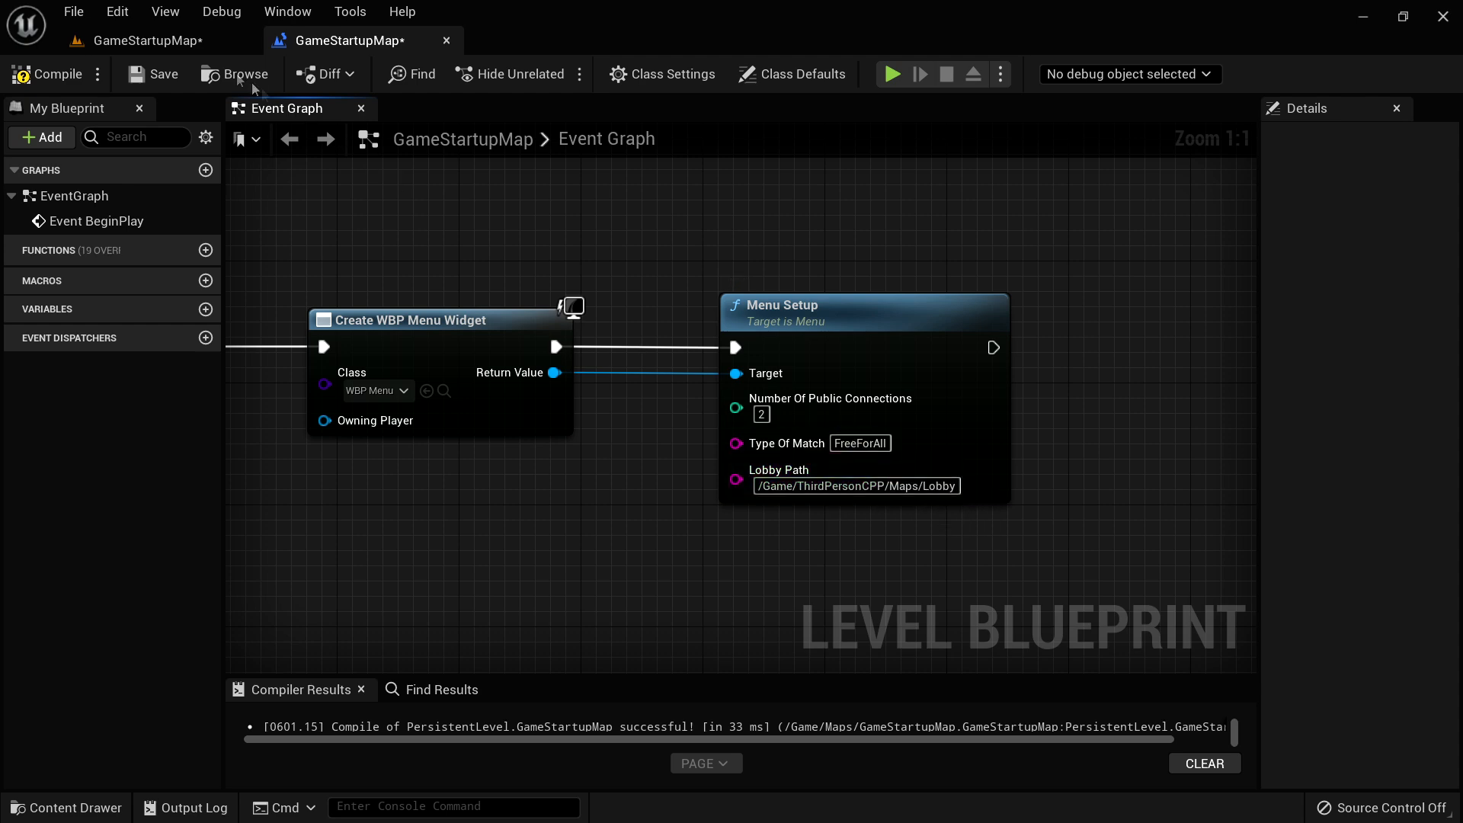
- Check the Lobby level's path in the Maps folder, and set Menu Setup's Lobby Path to /Game/Maps/Lobby
left_click(152, 40)
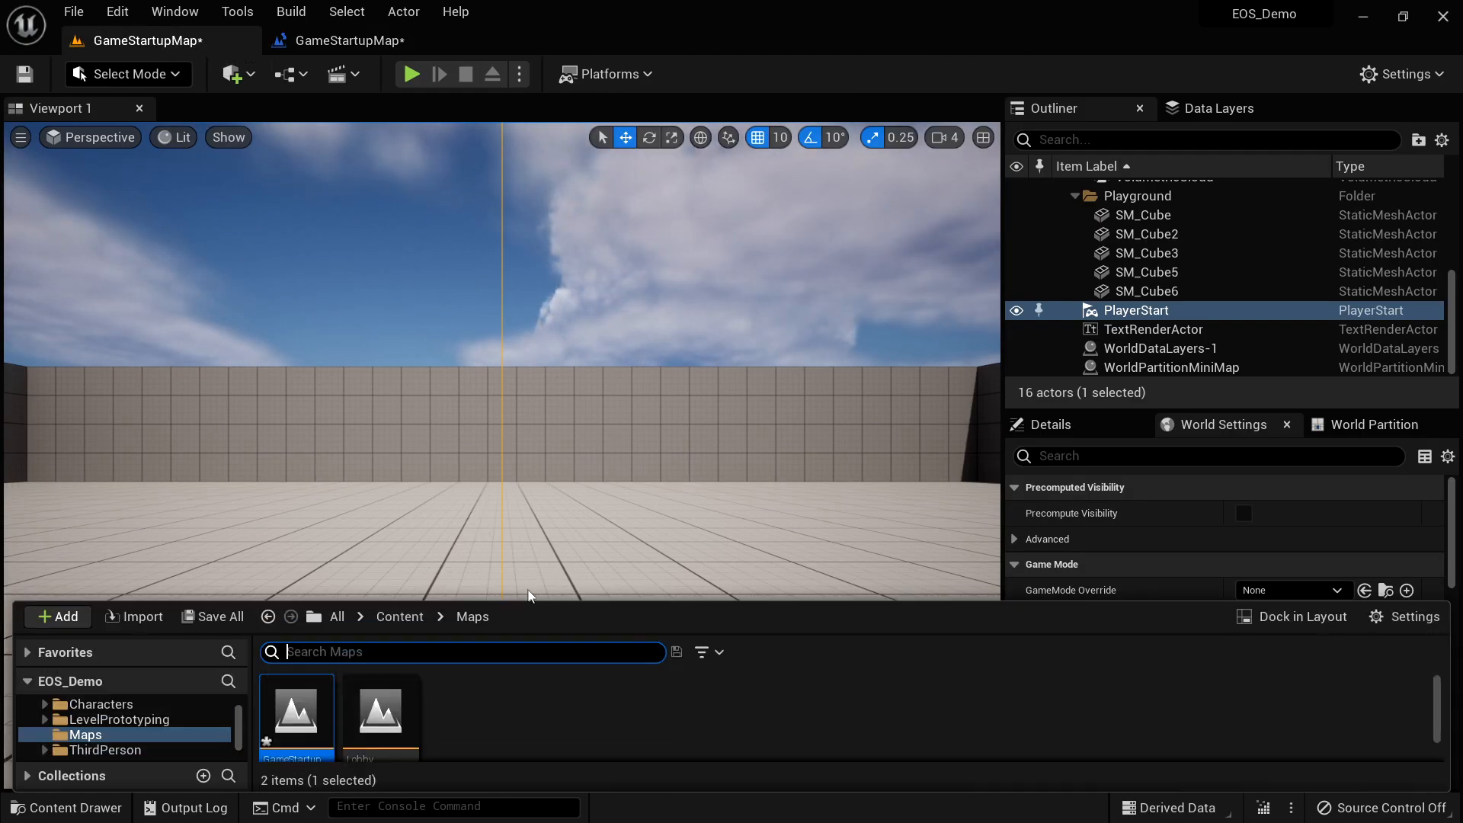
left_click_drag(542, 607, 539, 460)
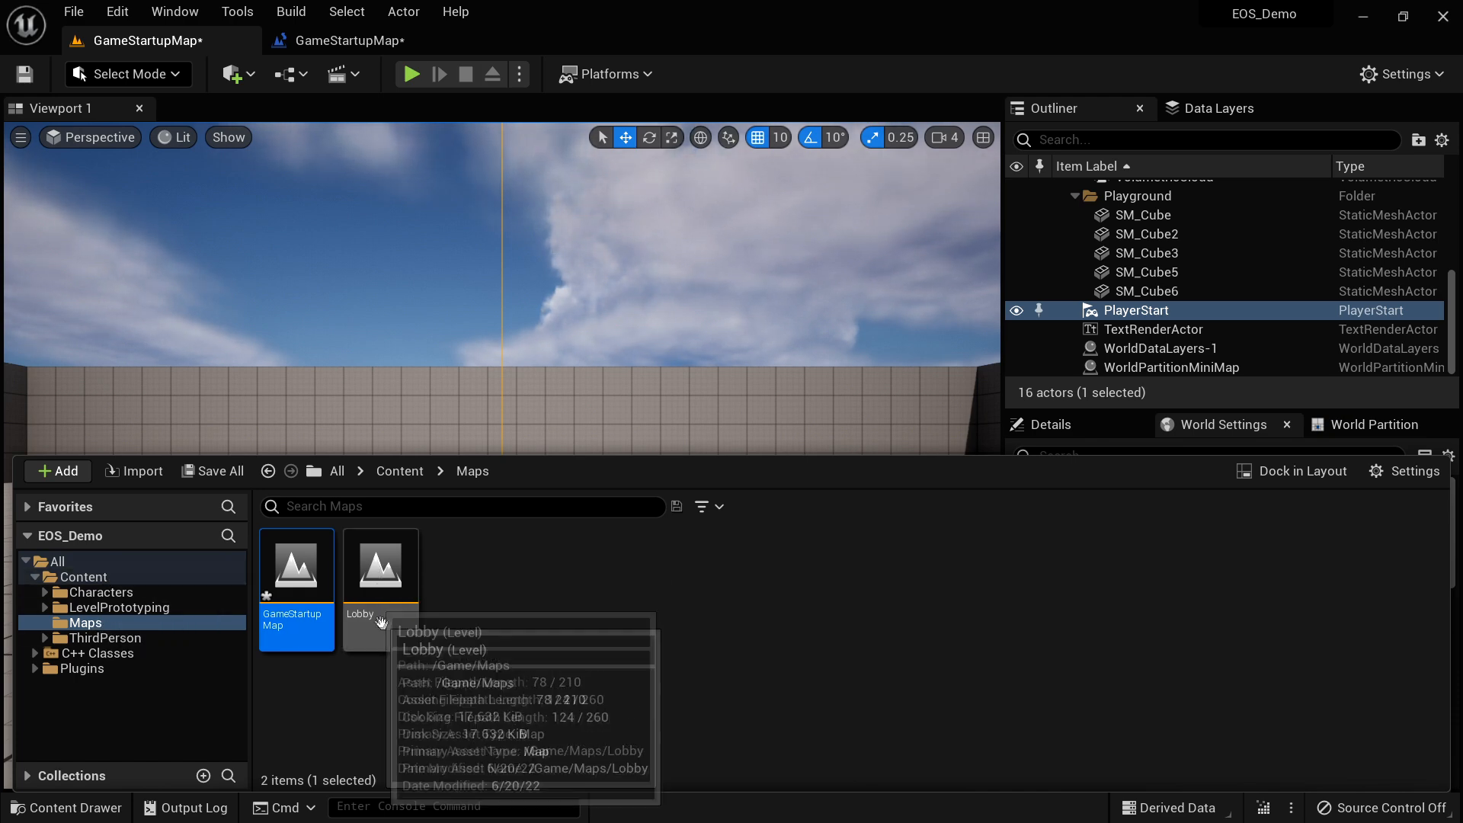
left_click(349, 40)
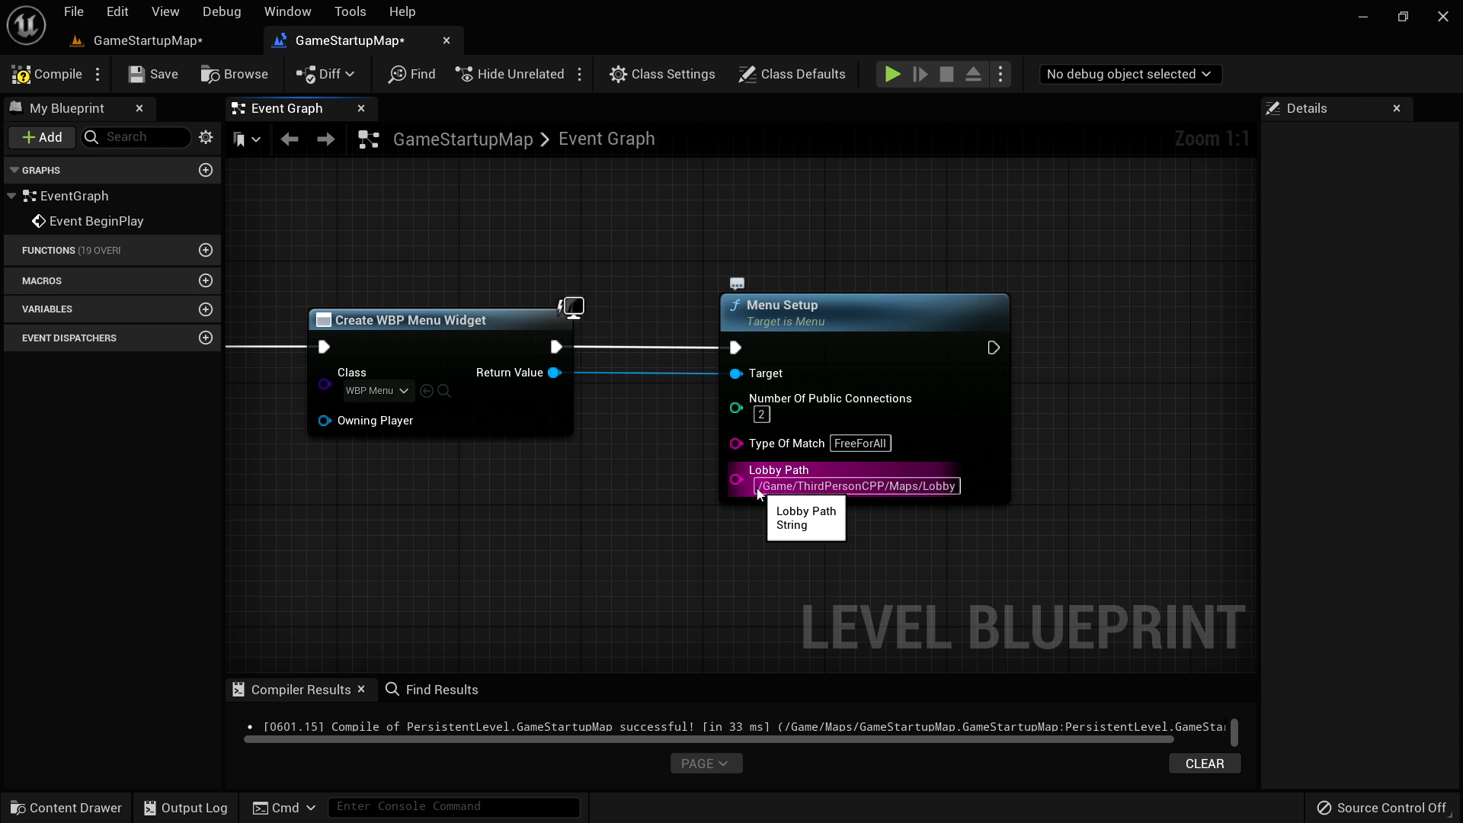
double_click(814, 487)
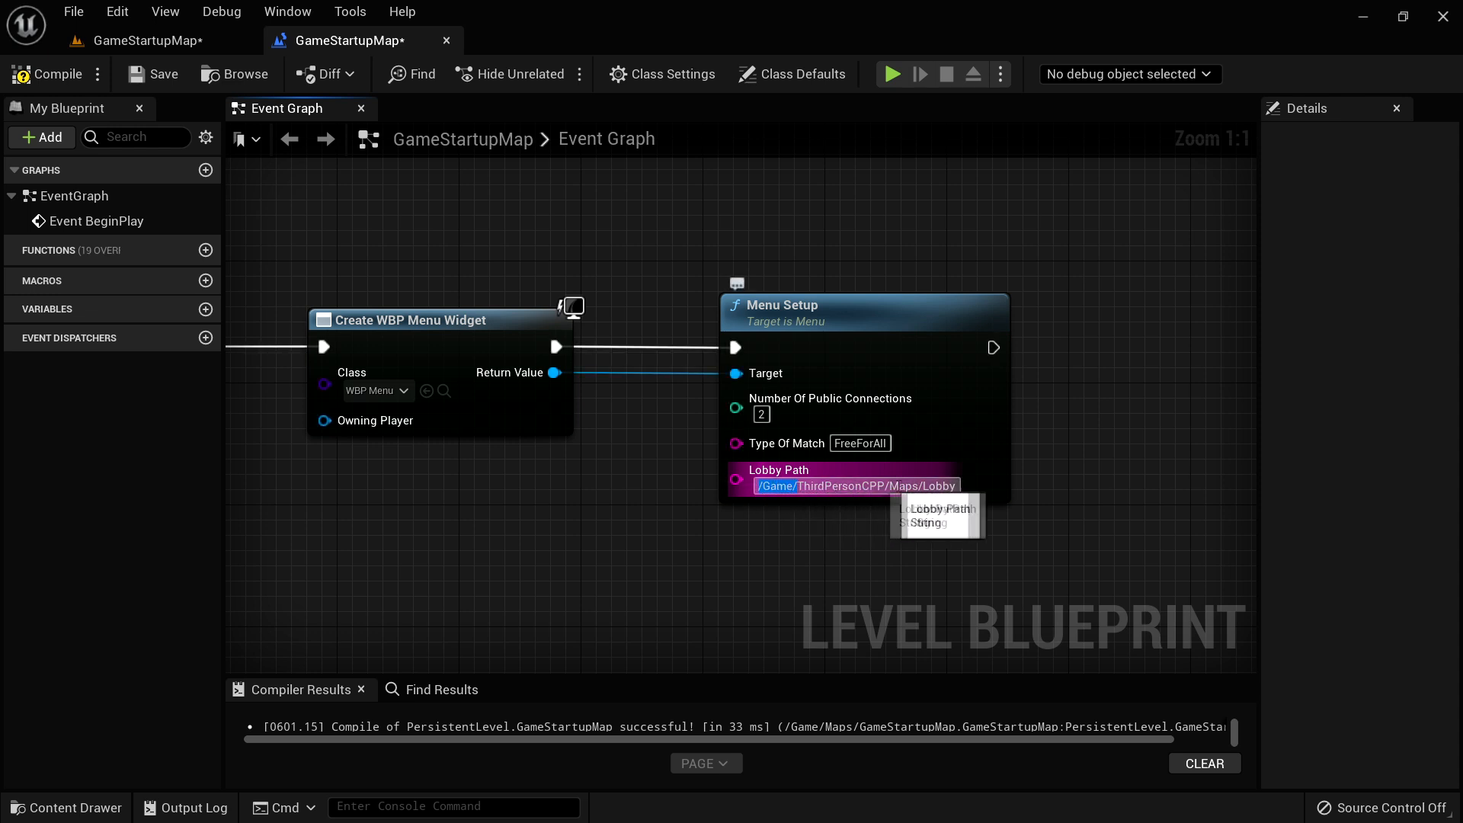
key("Delete")
key("Delete")
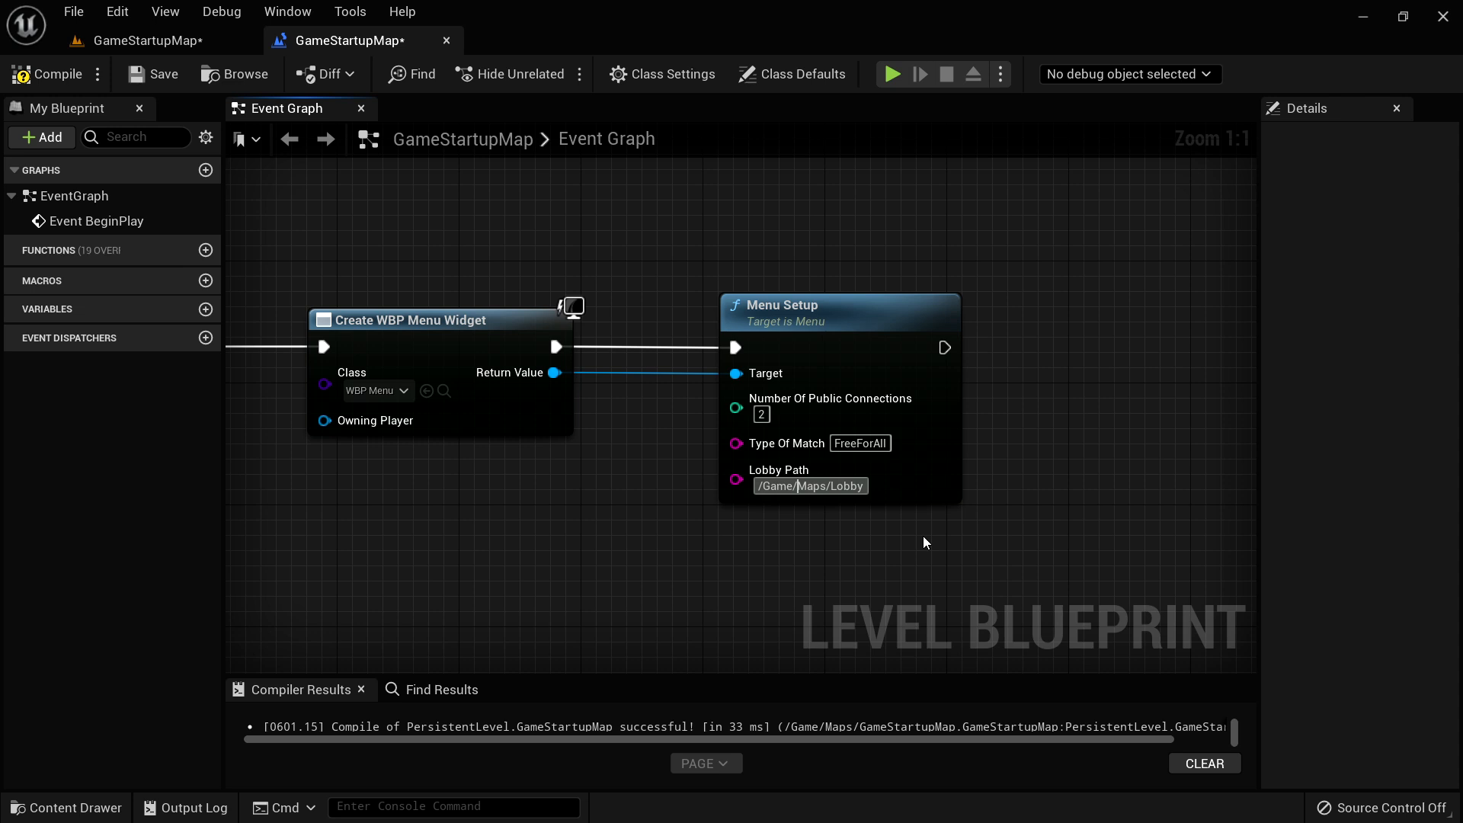
- Confirm the Lobby Path entry, compile and save GameStartupMap's Level Blueprint, and close the blueprint editor
key("Return")
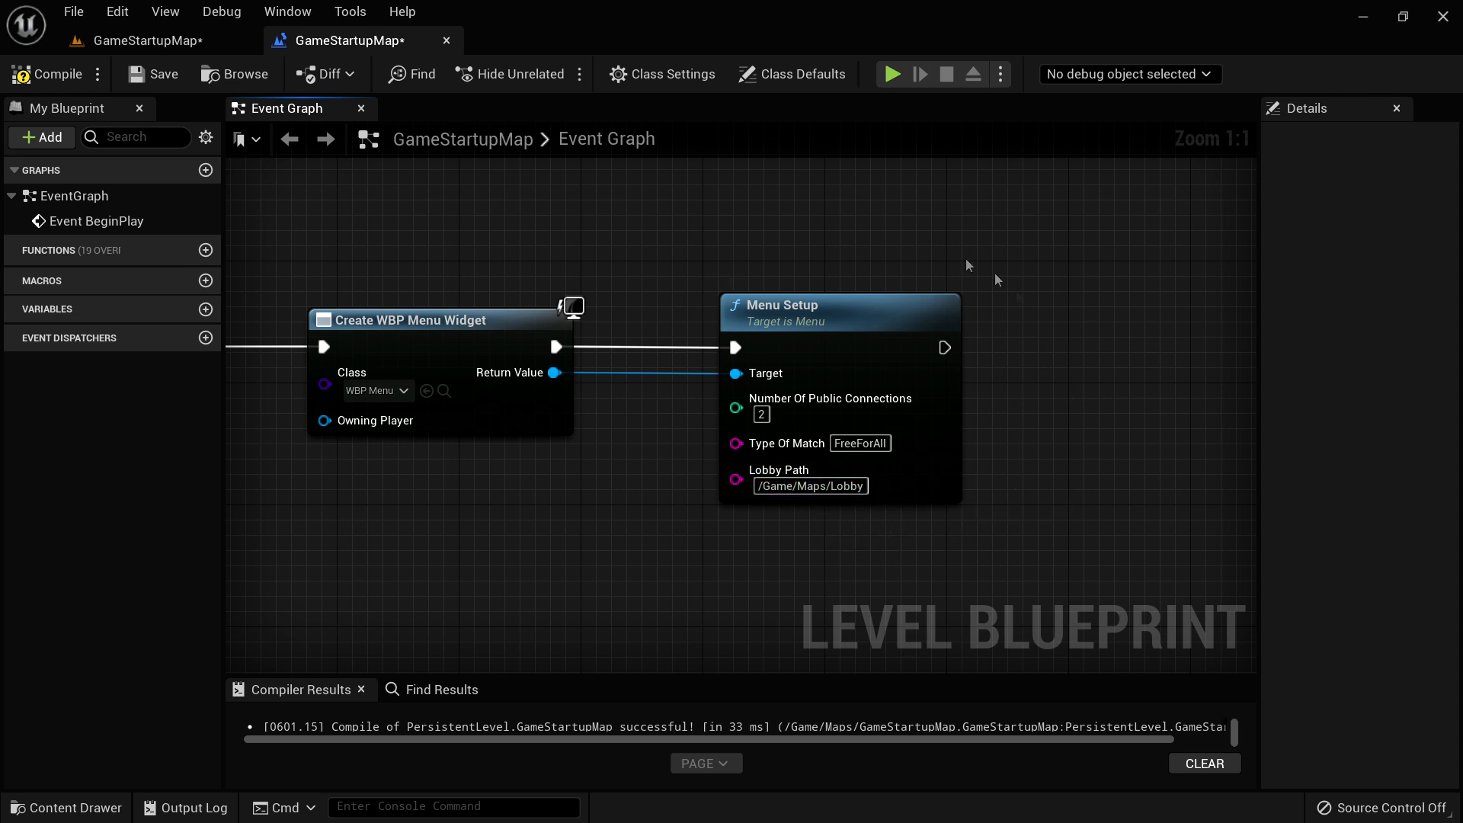
right_click_drag(689, 261, 876, 245)
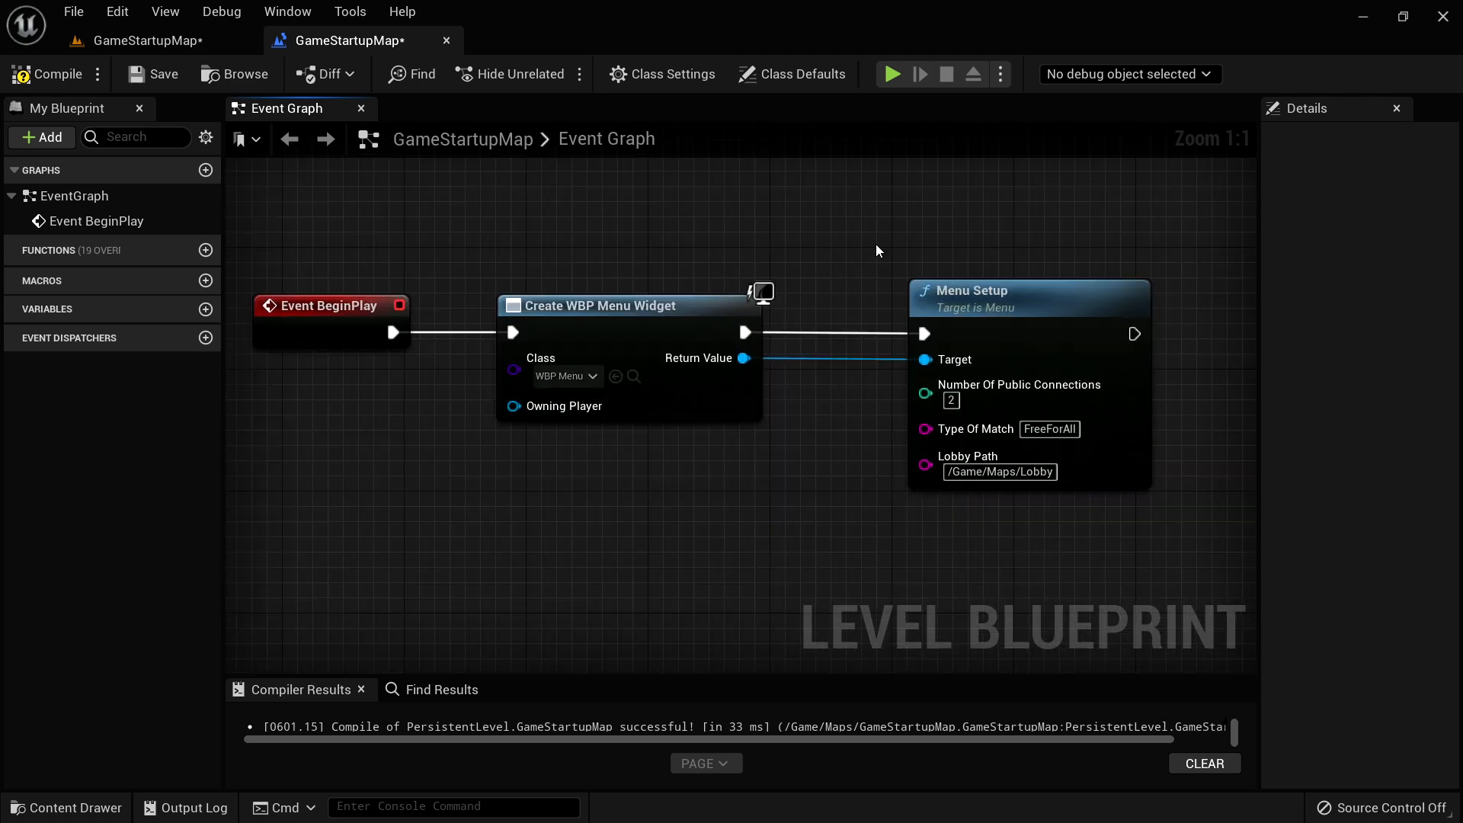
left_click(47, 74)
left_click(152, 74)
left_click(447, 40)
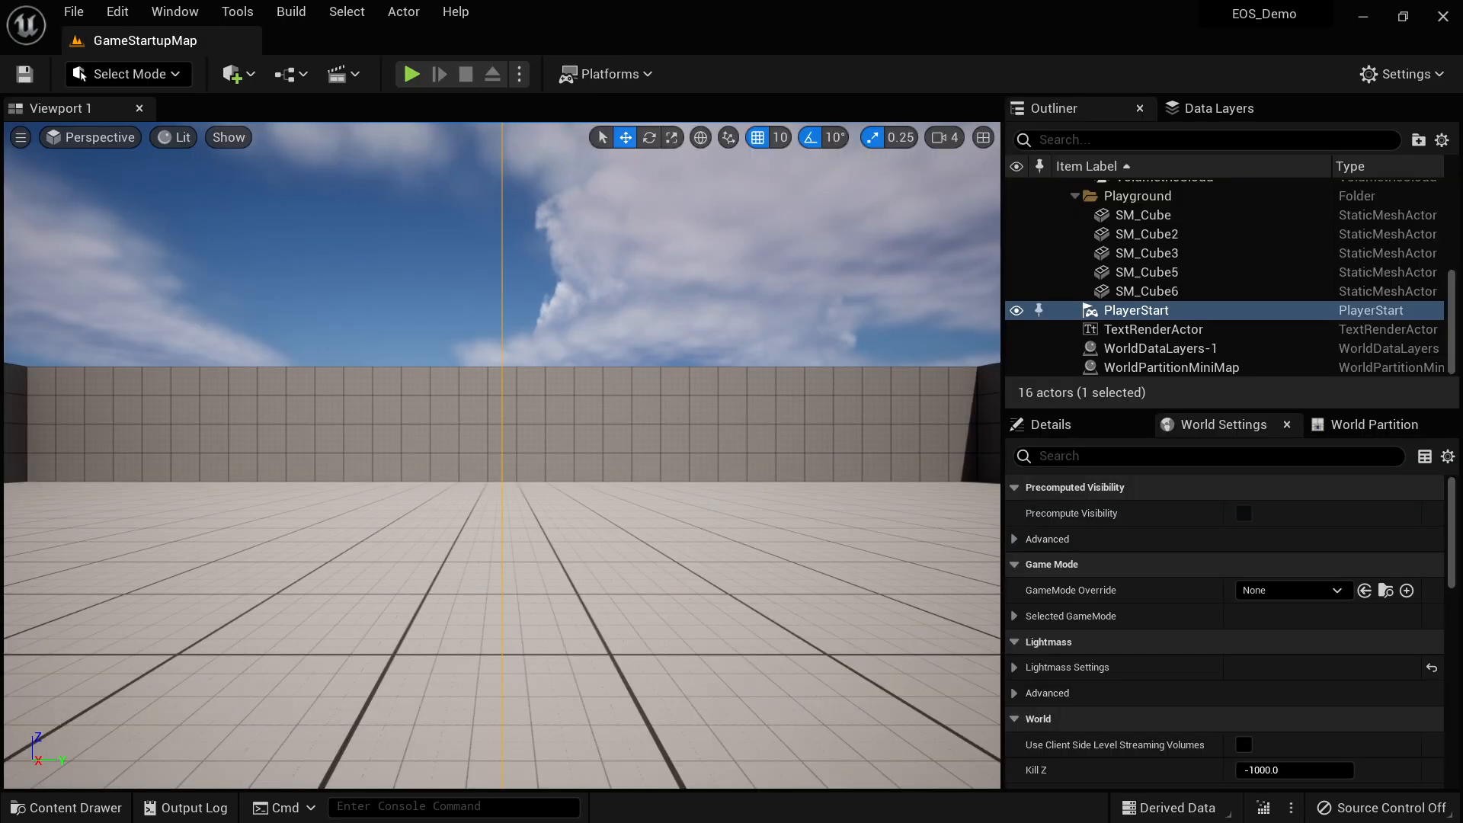
- Package the project for Windows into a new folder named Build inside the EOS_Demo project folder
right_click_drag(683, 526, 648, 530)
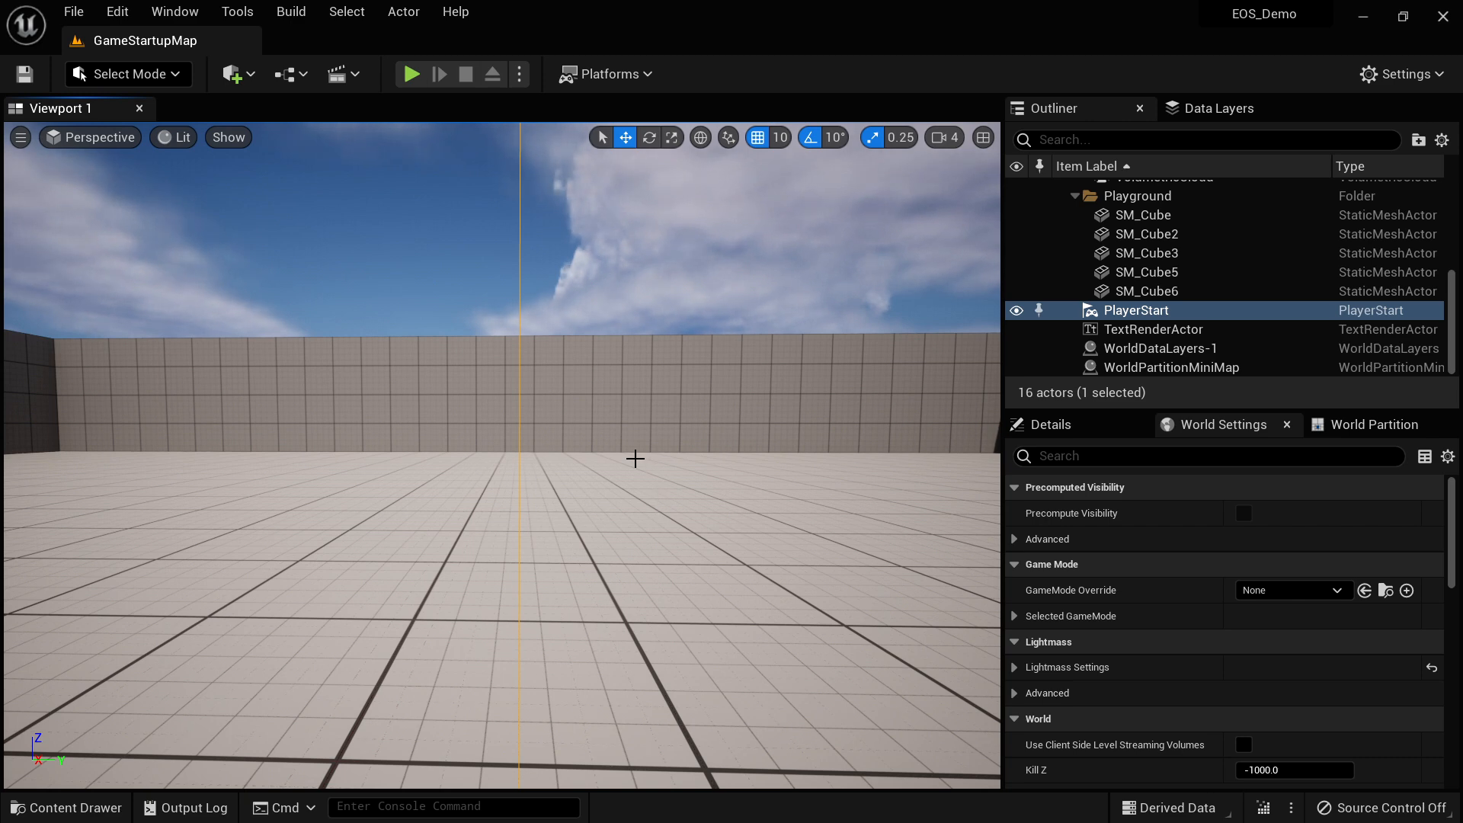
left_click(625, 74)
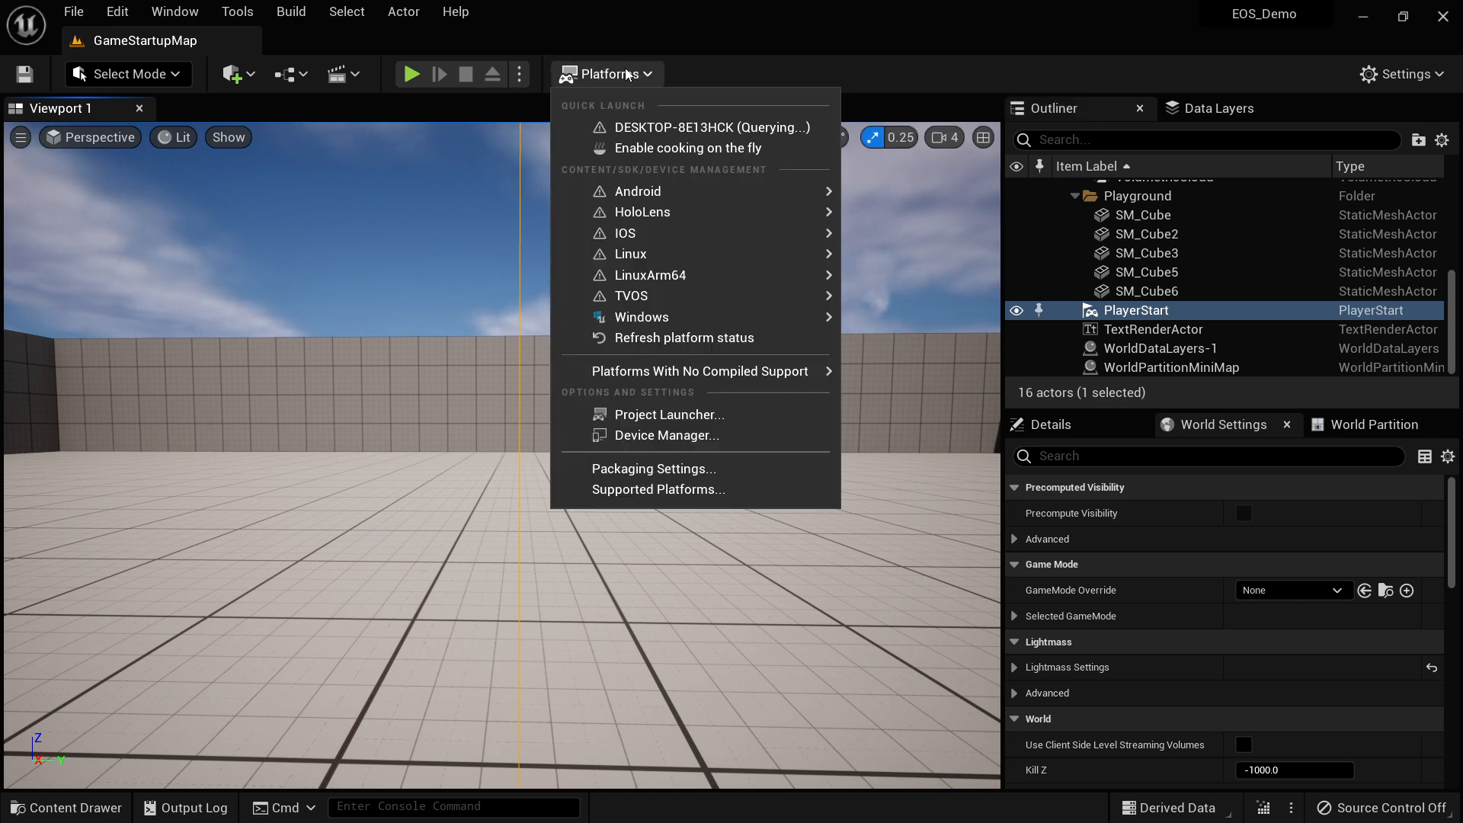
mouse_move(690, 318)
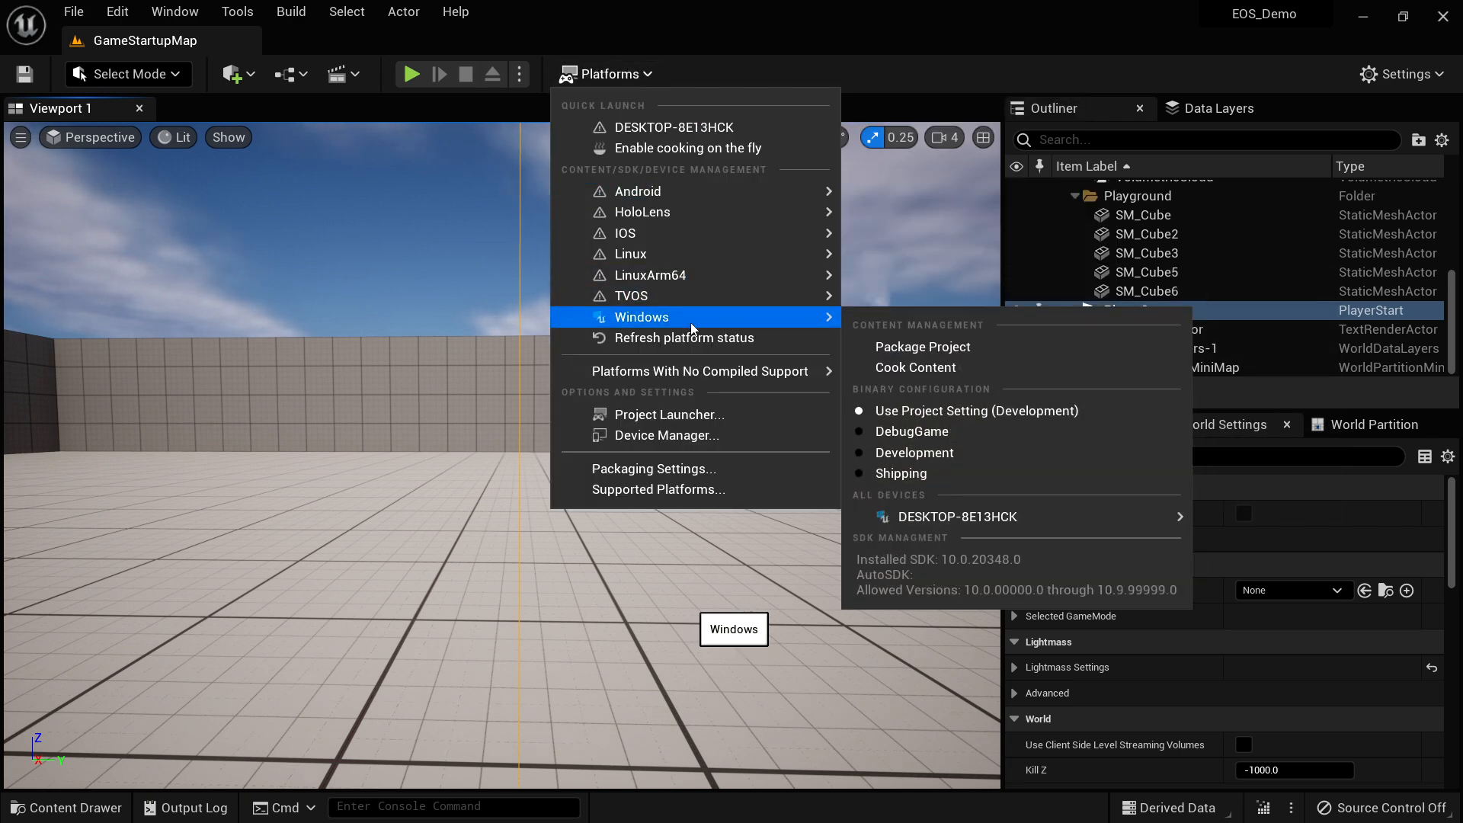
left_click(932, 349)
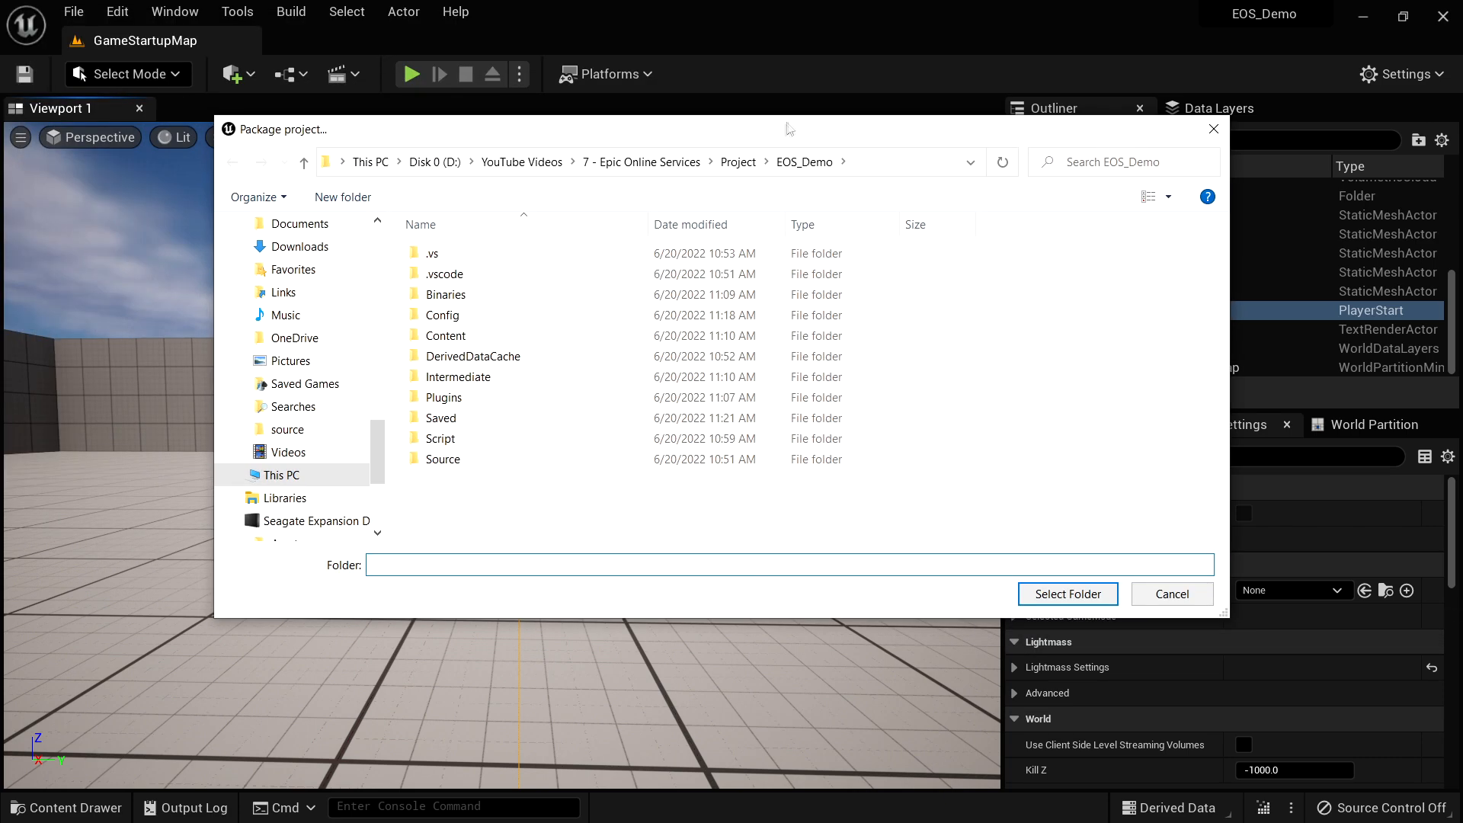
right_click(471, 486)
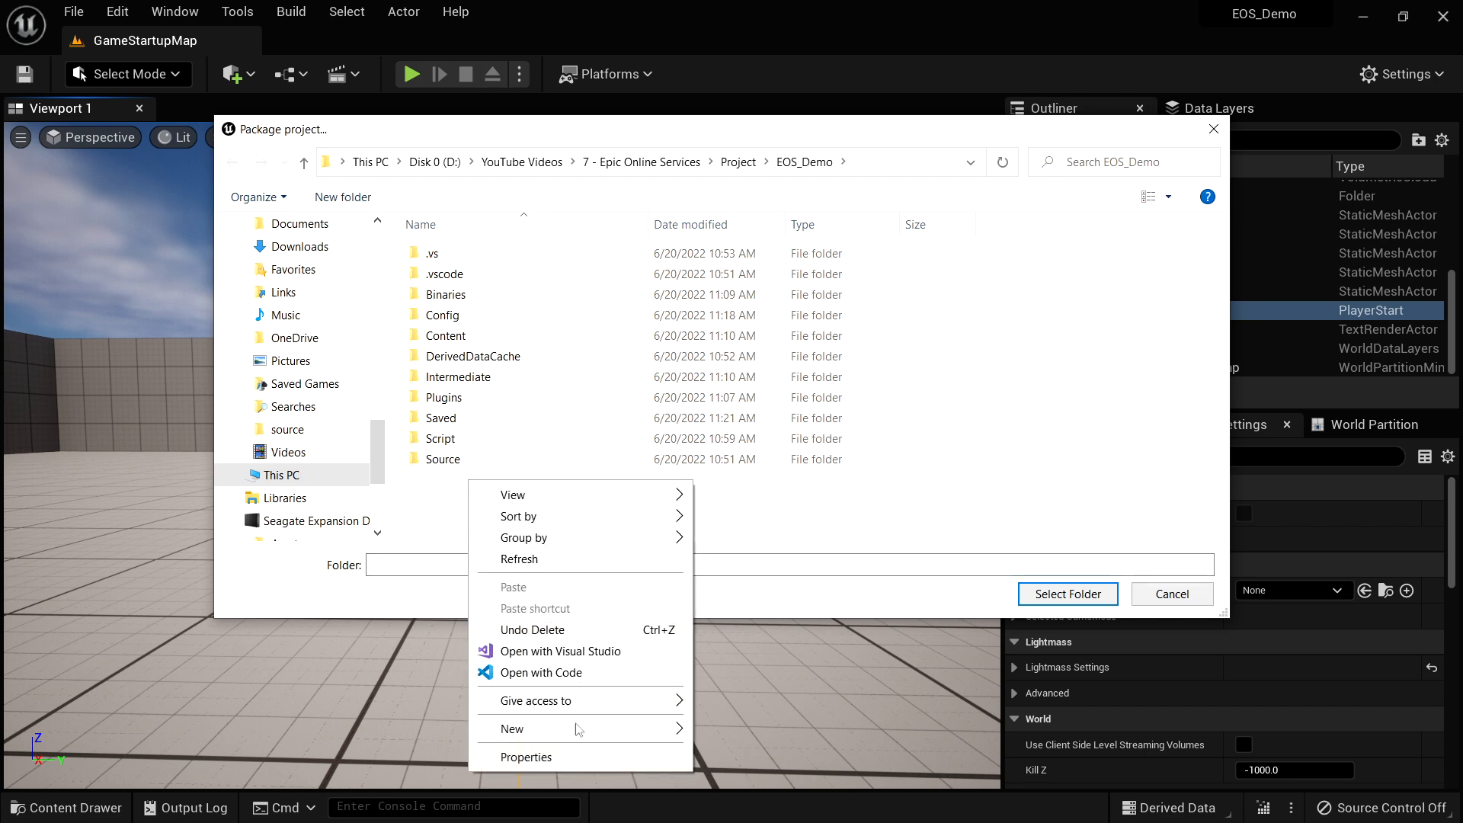
mouse_move(579, 728)
left_click(839, 479)
type("Build")
key("Return")
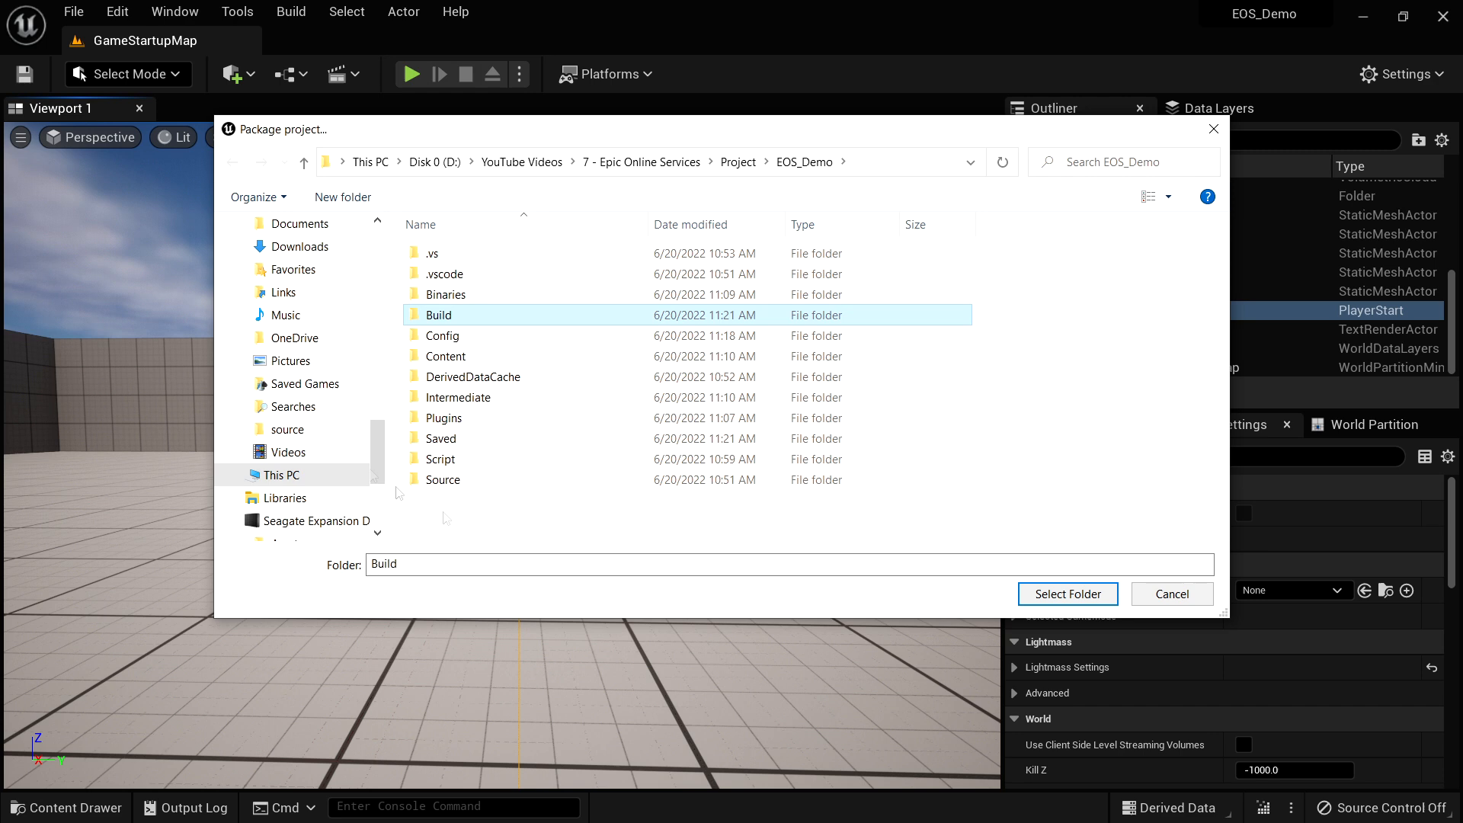
double_click(491, 315)
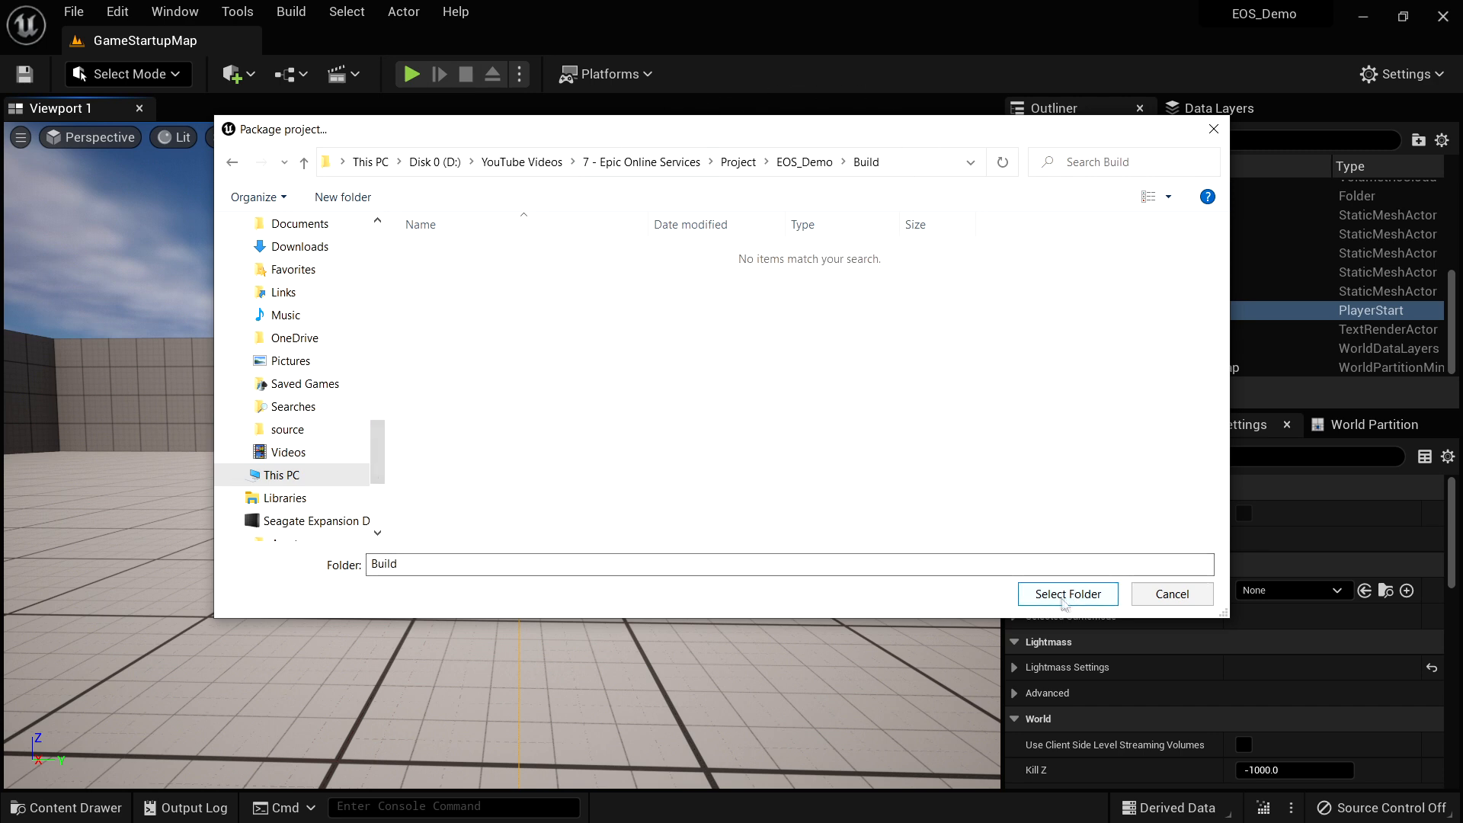
left_click(1068, 594)
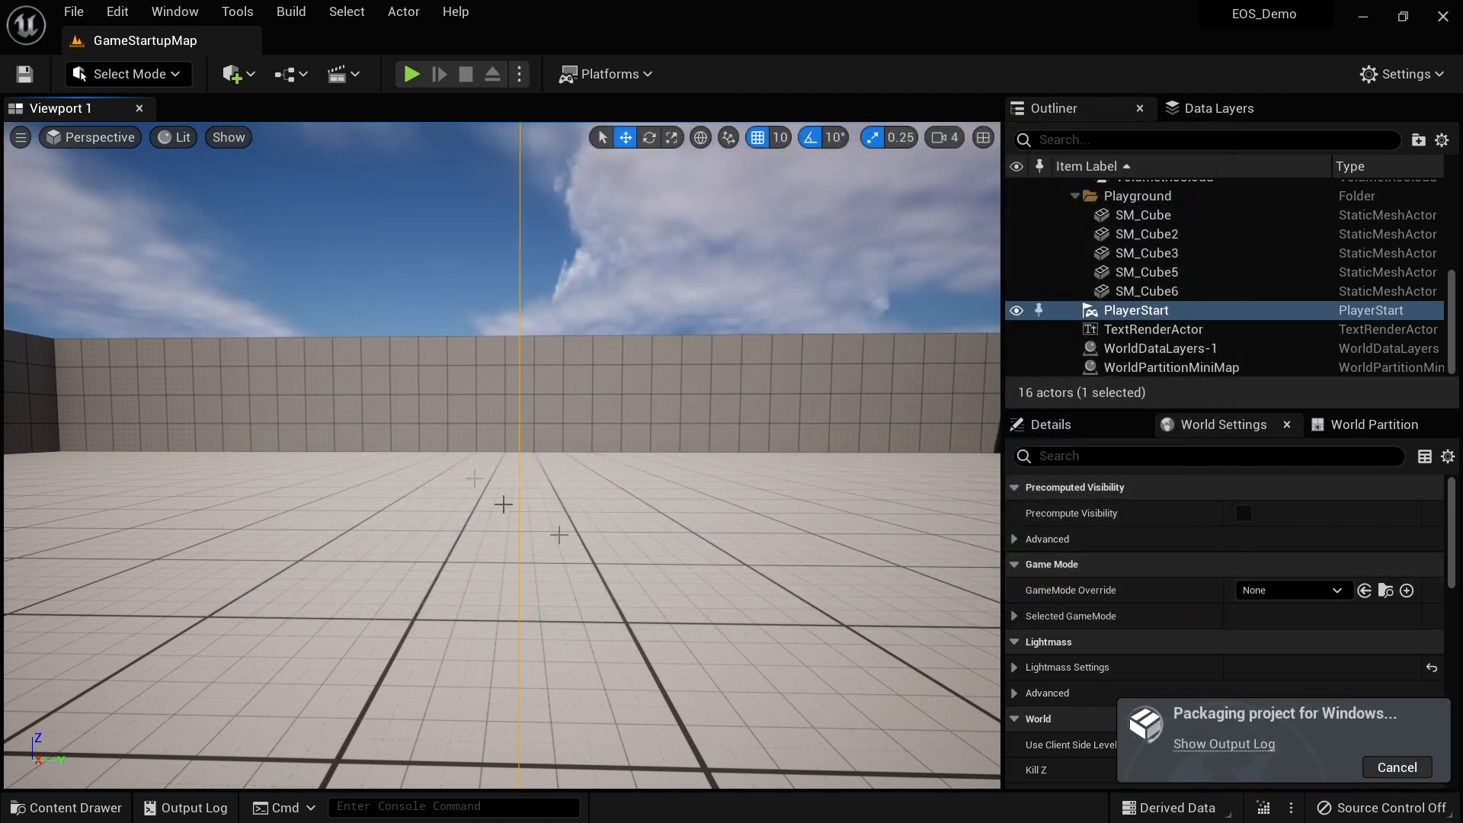
- Follow the Windows packaging progress in the Output Log until it finishes, and close the log
left_click(1230, 745)
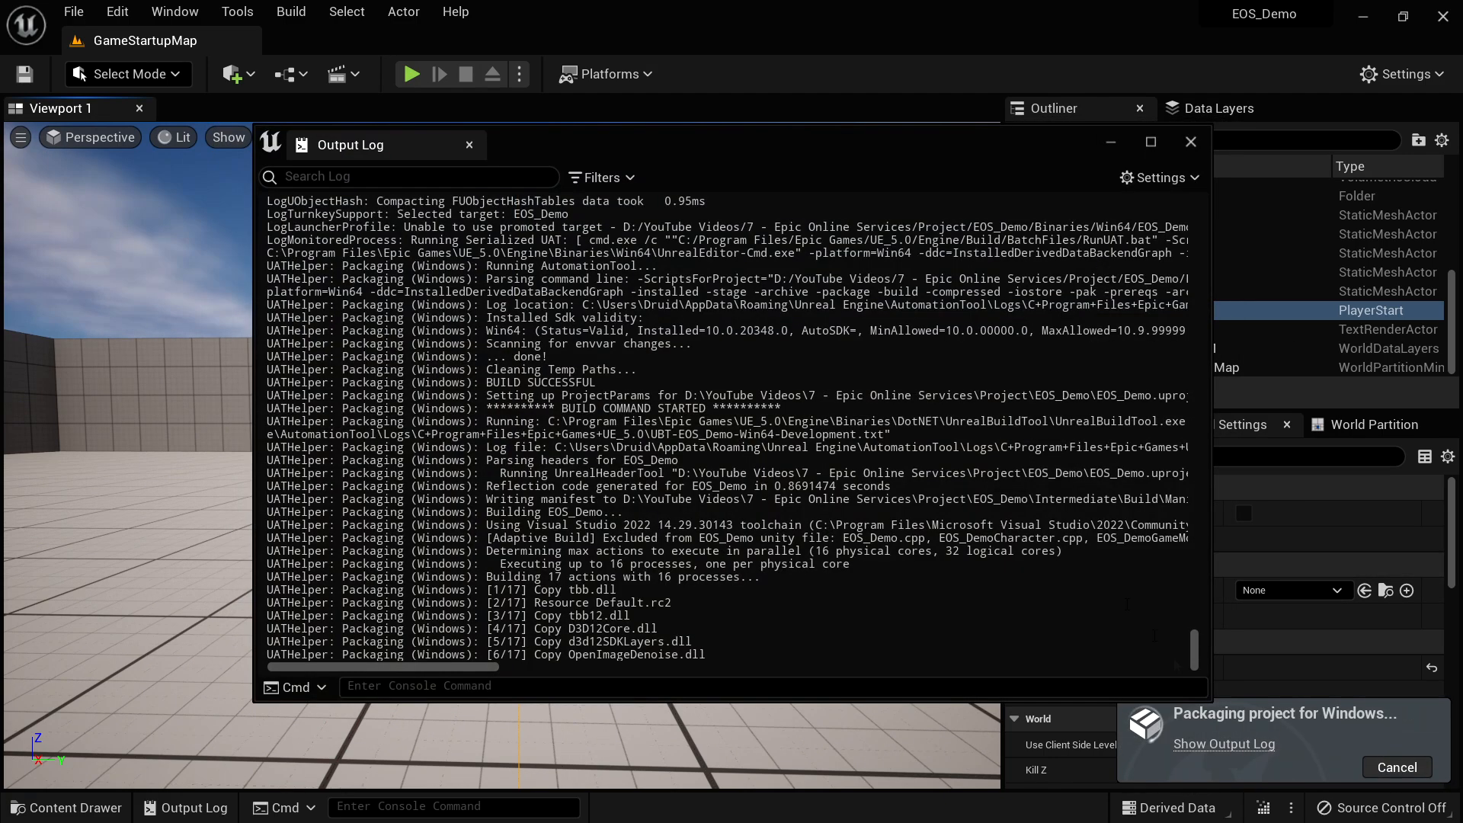
left_click_drag(811, 143, 711, 134)
left_click_drag(684, 132, 710, 153)
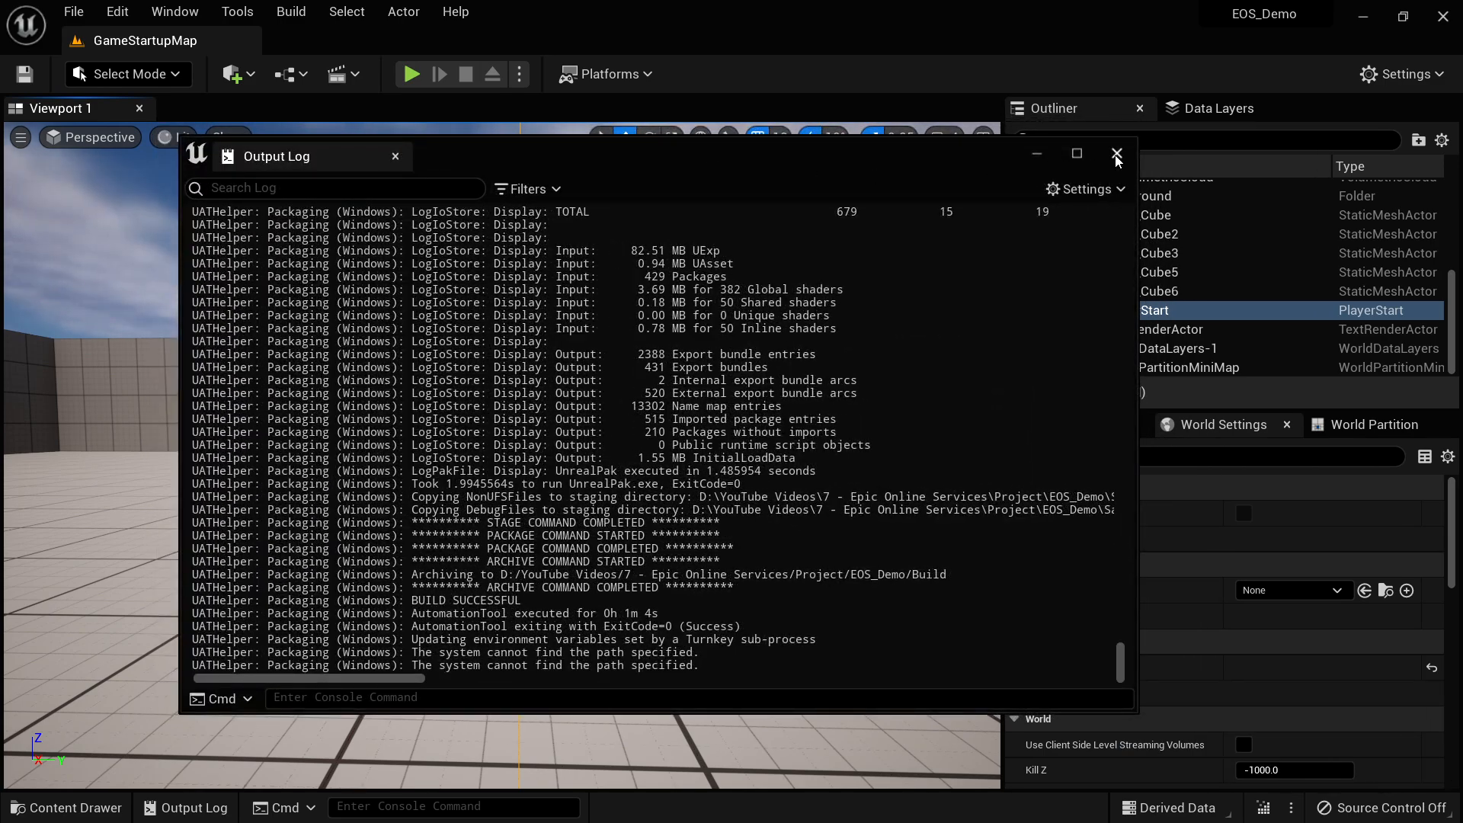
left_click(1118, 155)
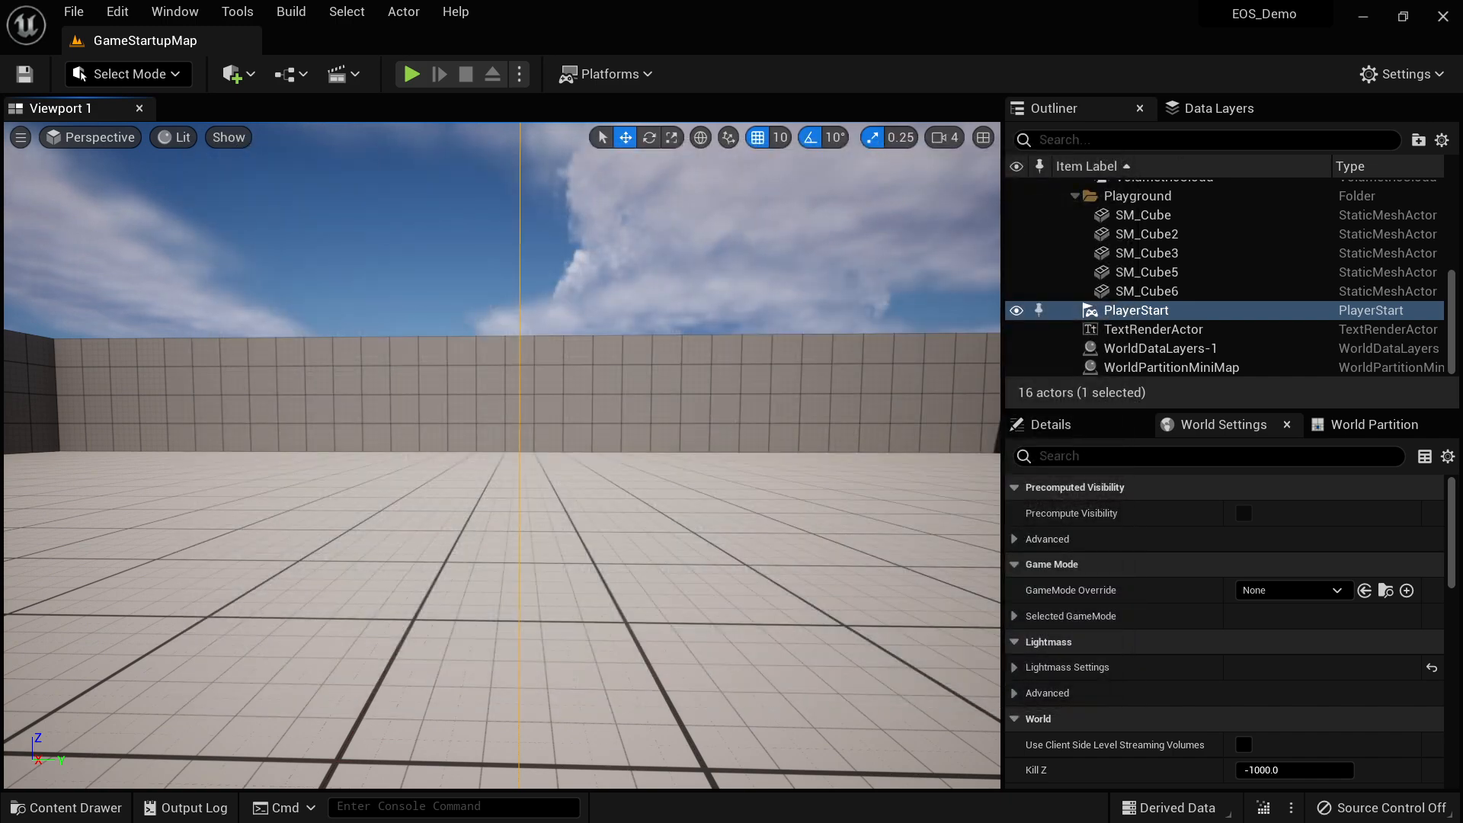
- Switch to File Explorer, open the Windows folder inside EOS_Demo's Build folder, and launch EOS_Demo.exe
left_click_drag(1462, 255, 814, 125)
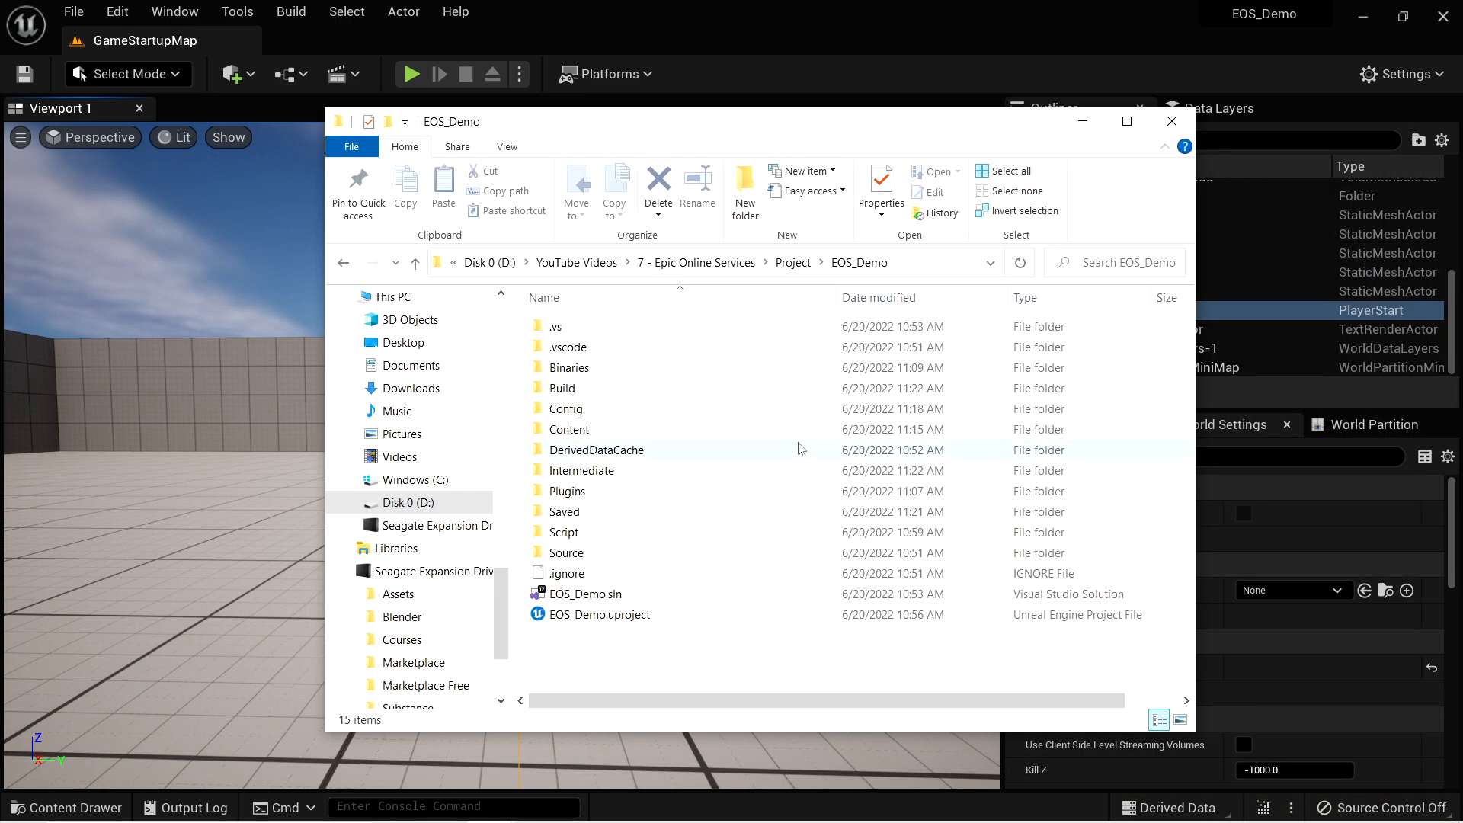
double_click(578, 389)
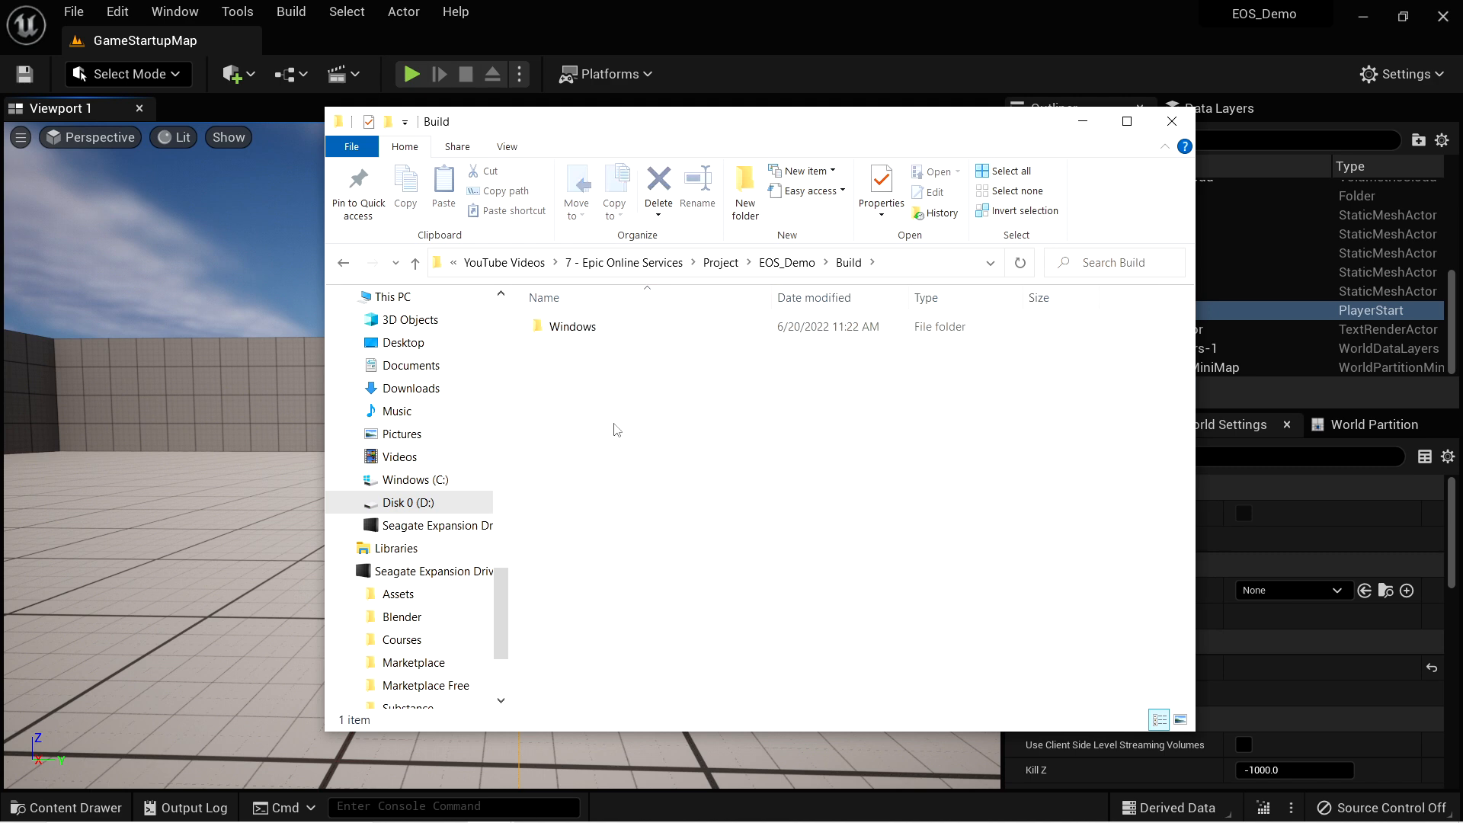
double_click(609, 327)
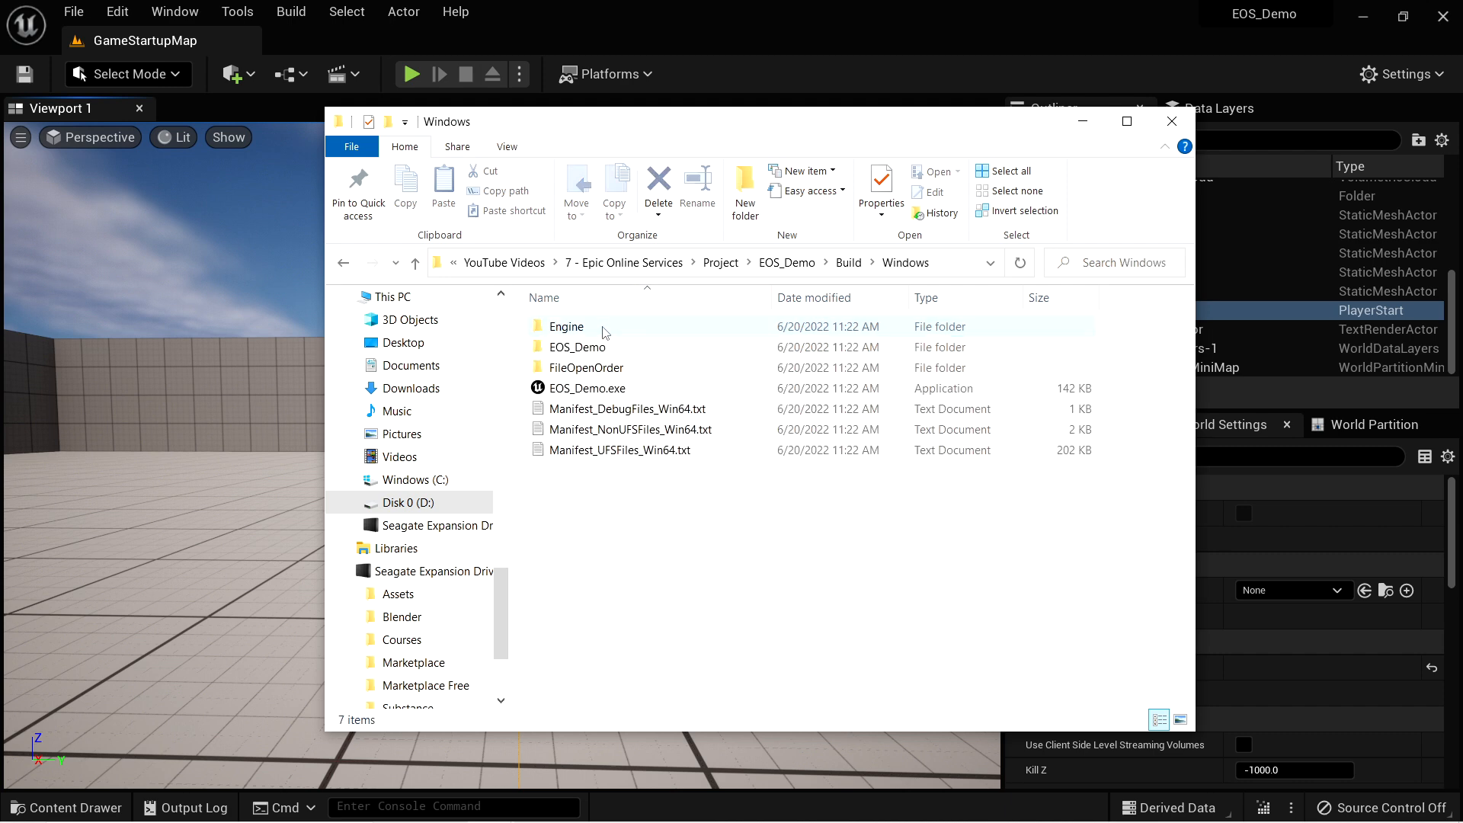
left_click(621, 393)
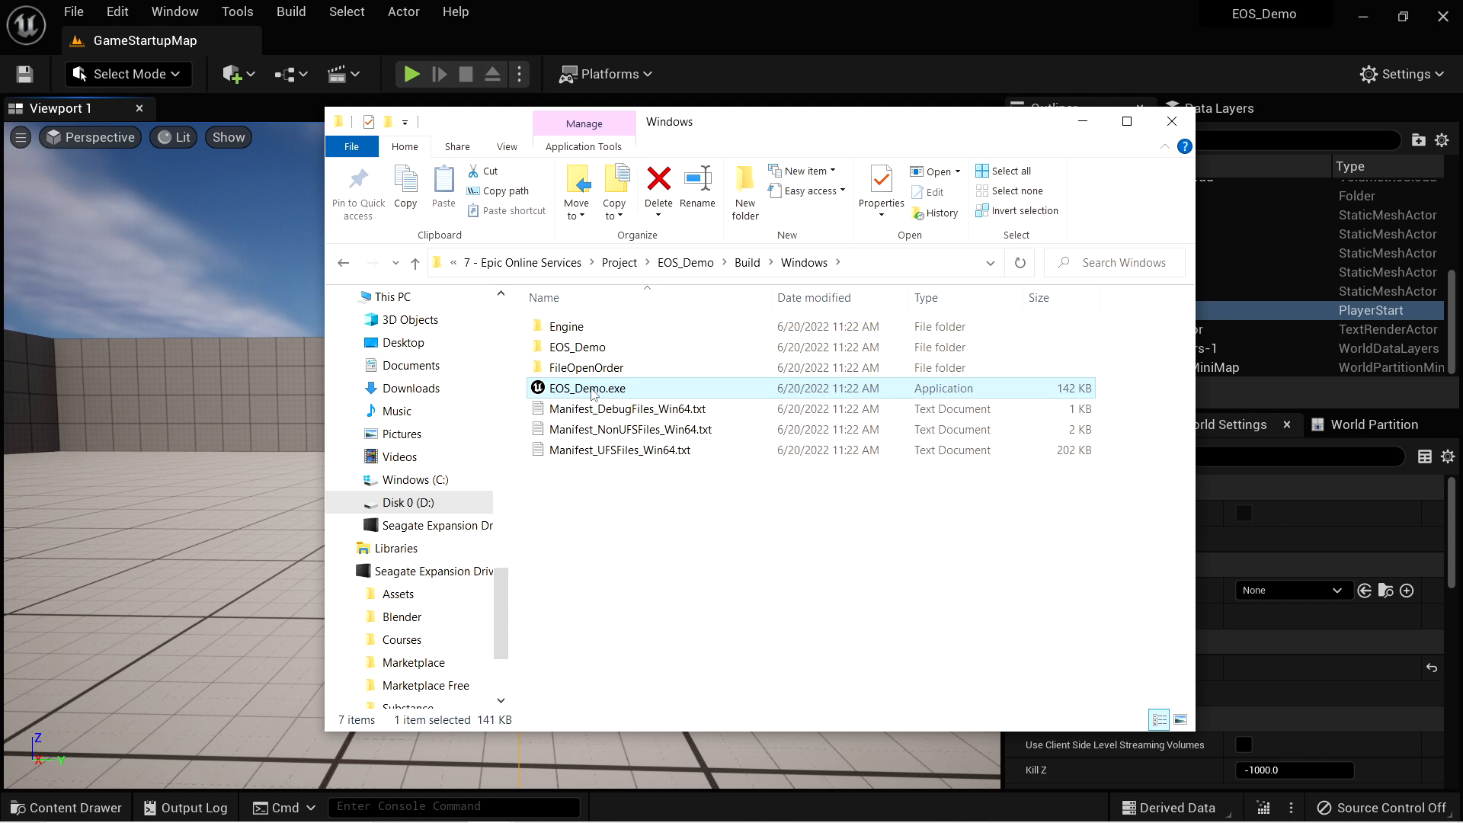
double_click(592, 390)
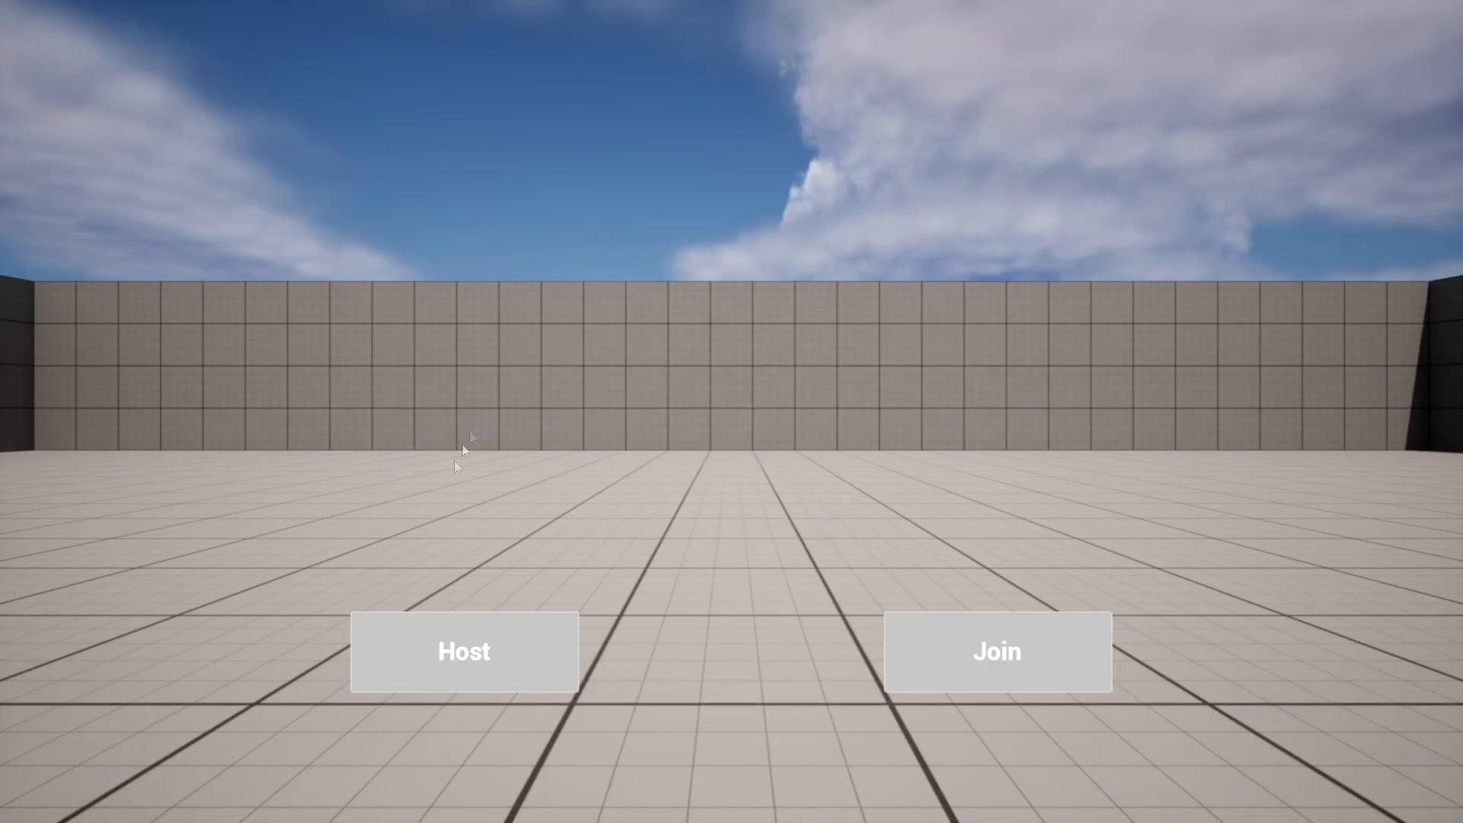
- Host a session from the packaged game's menu and run the character around the lobby to test it
left_click(968, 671)
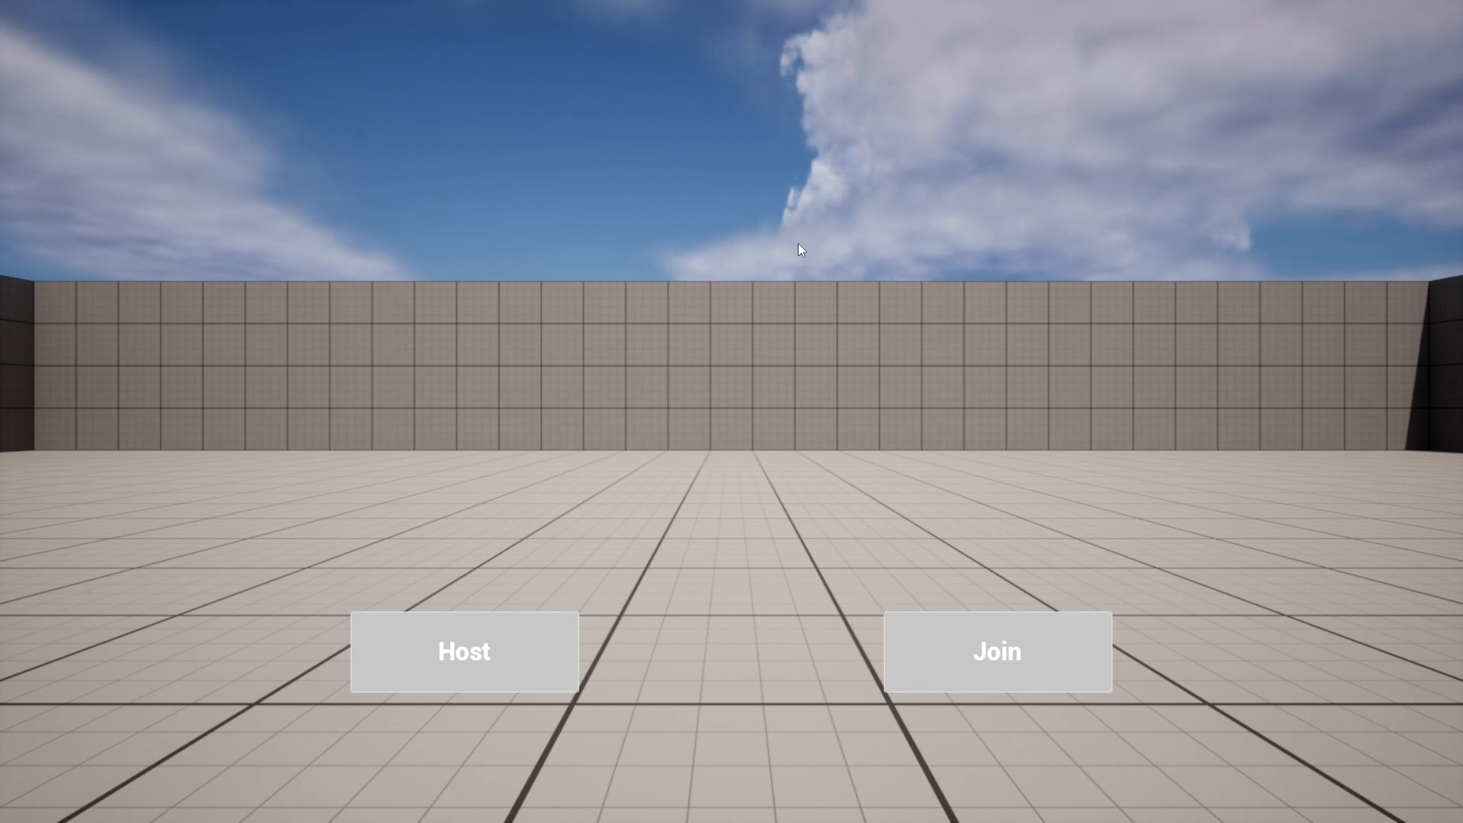
left_click(500, 664)
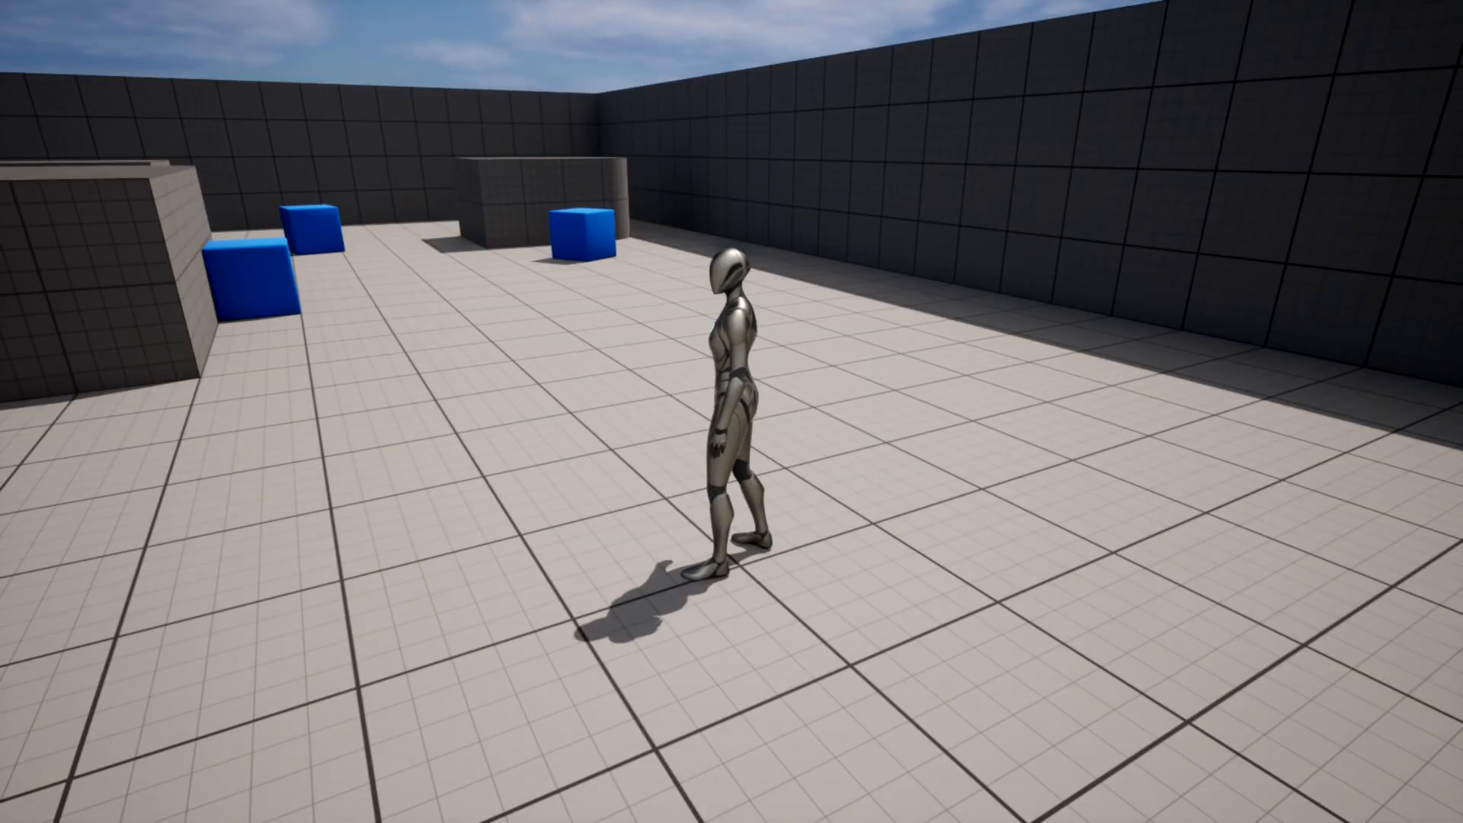
key("w")
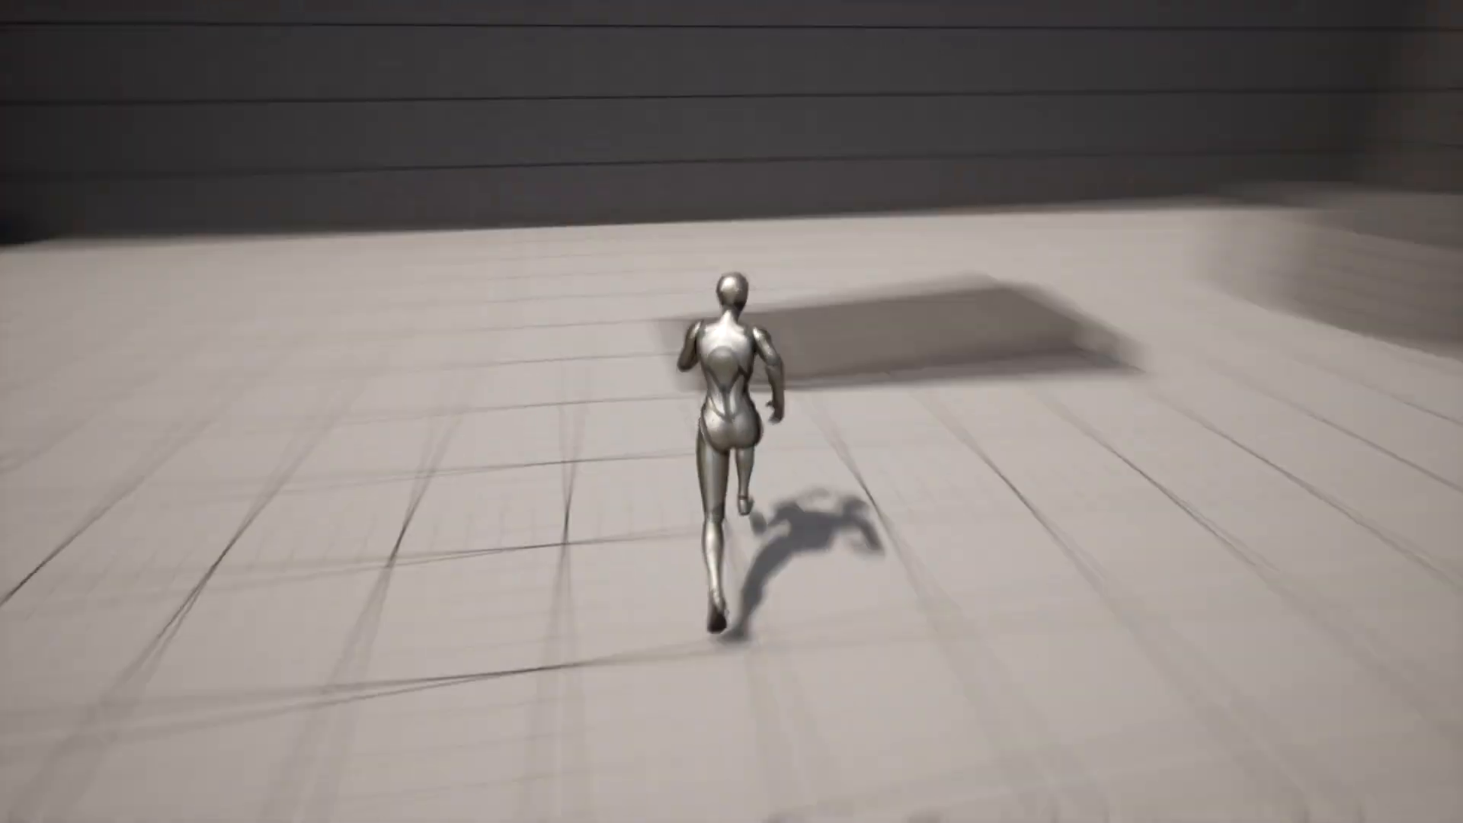
key("d")
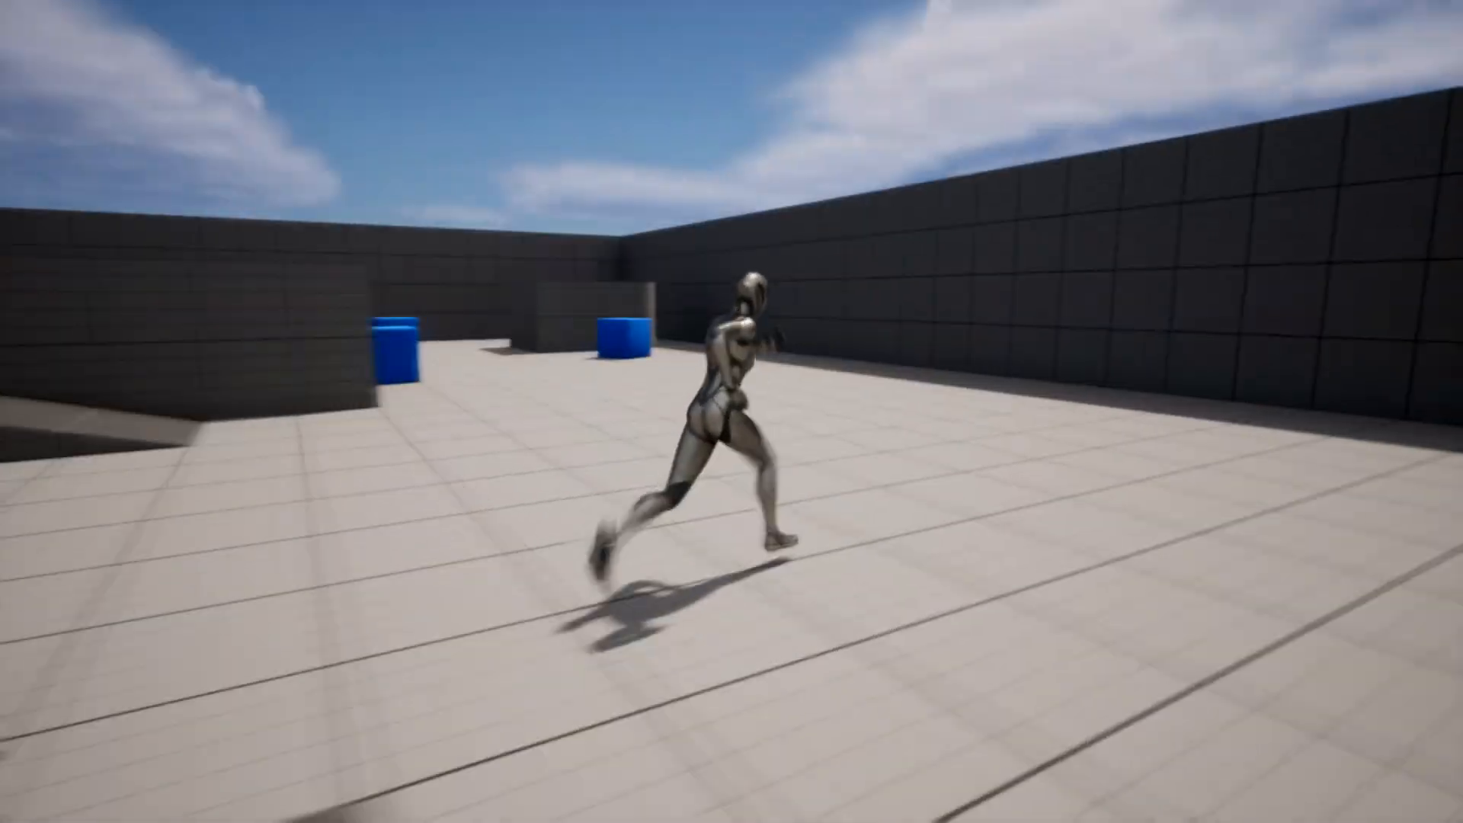
key("a")
key("w")
key("d")
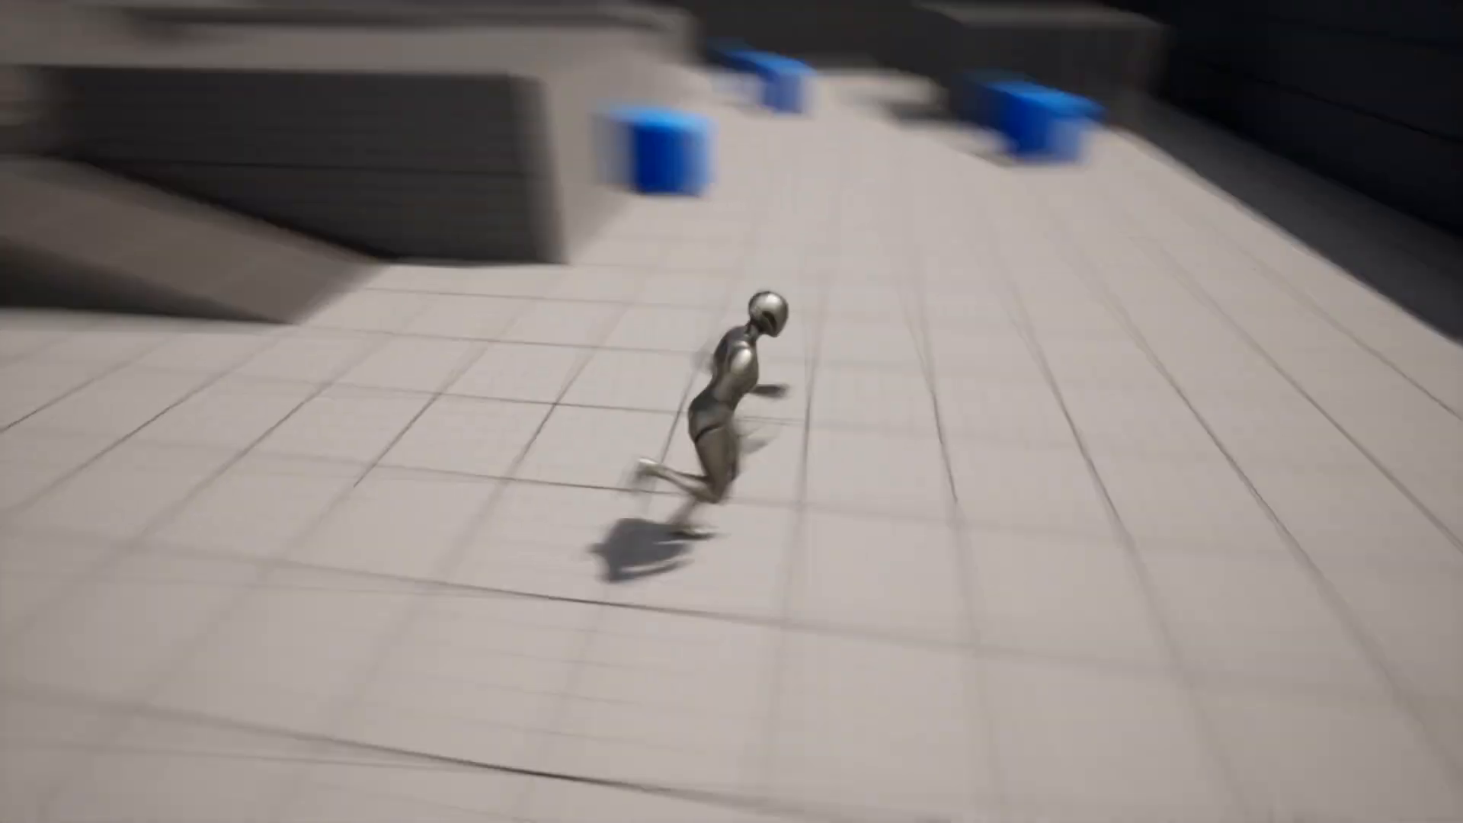
key("s")
key("w")
key("d")
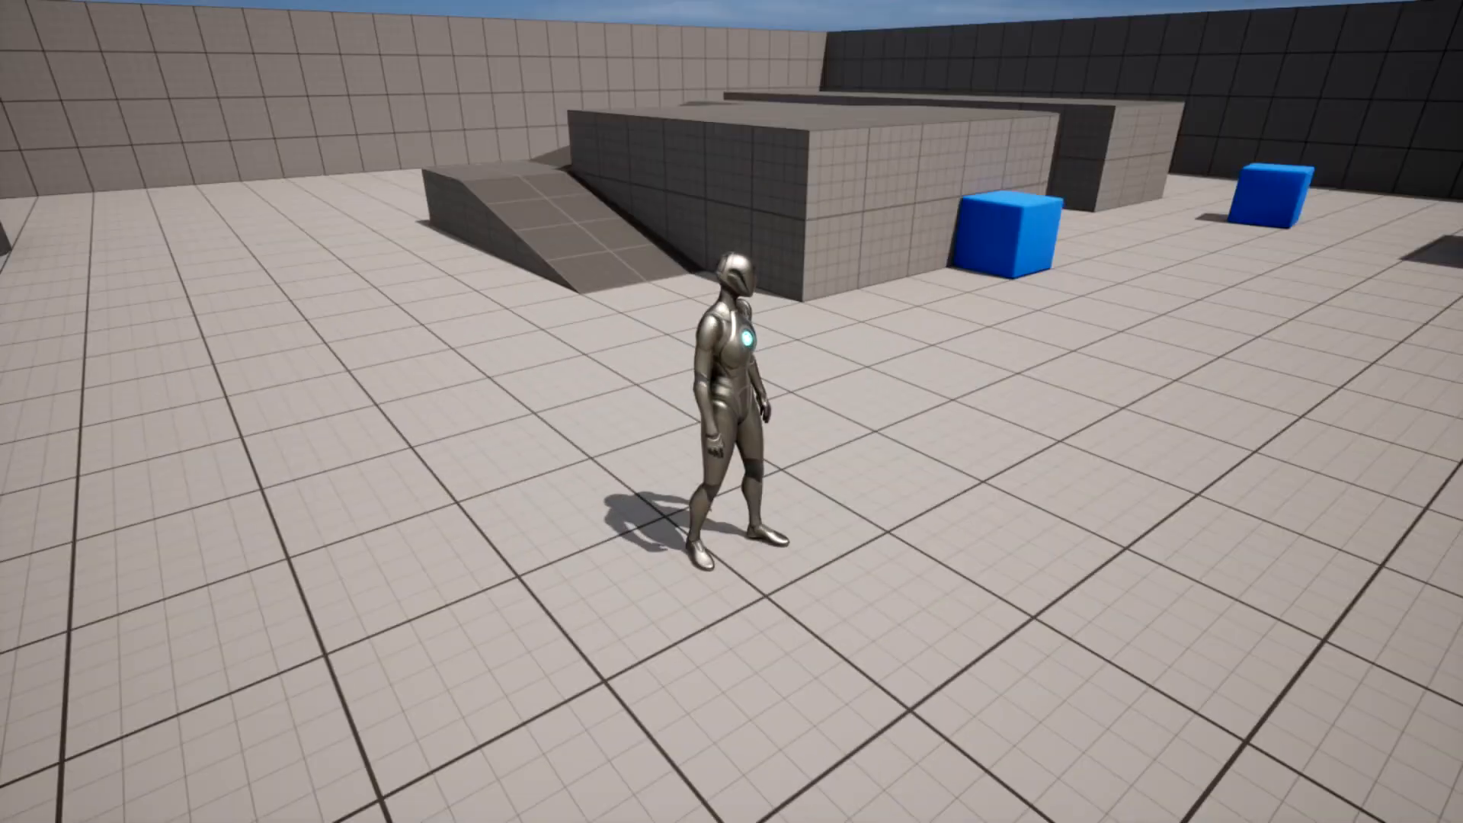
- Switch back to File Explorer, go up to the Build folder, and use Send to on the packaged Windows folder
key("alt+Tab")
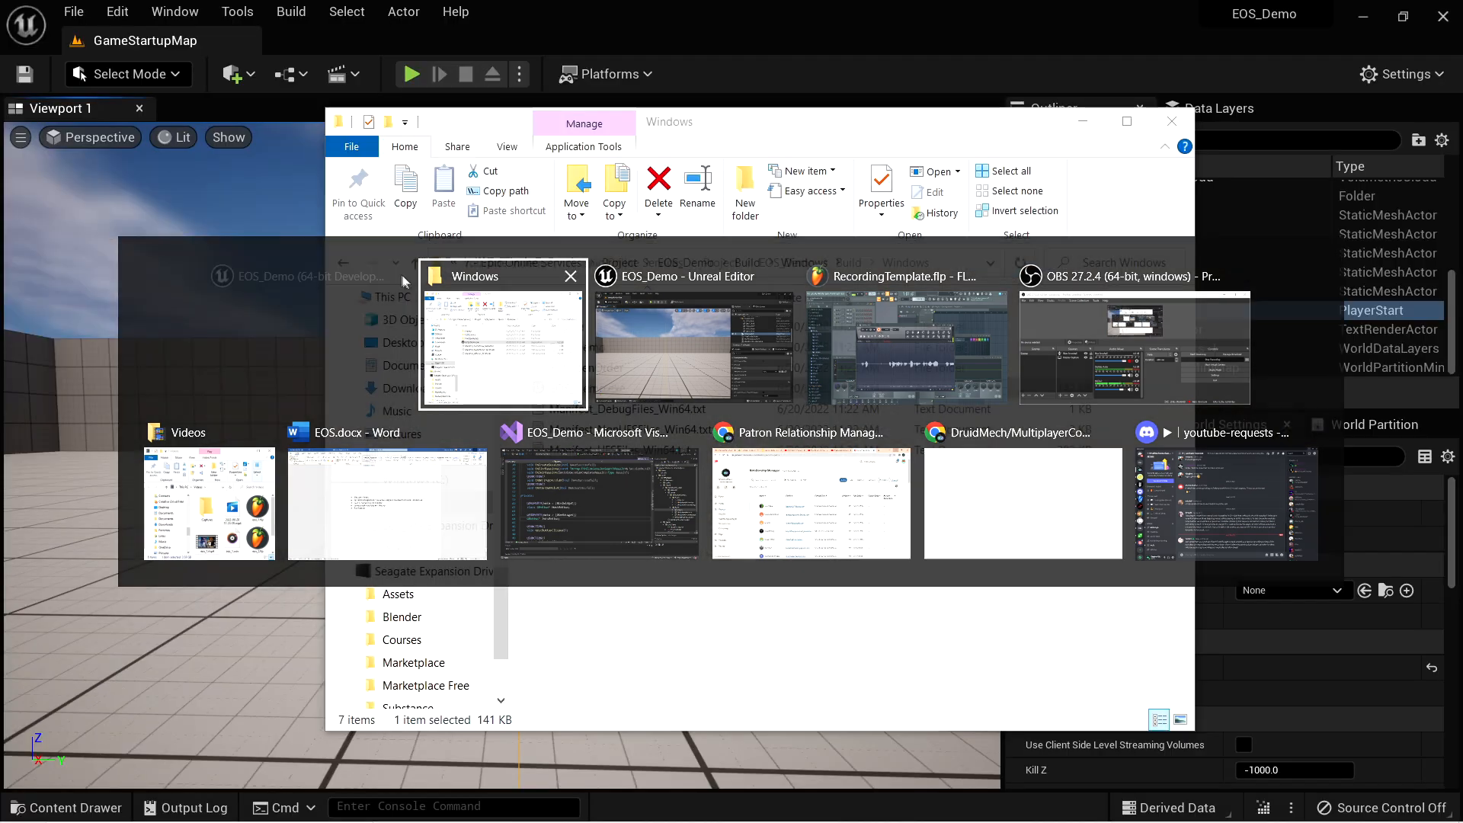
left_click(415, 262)
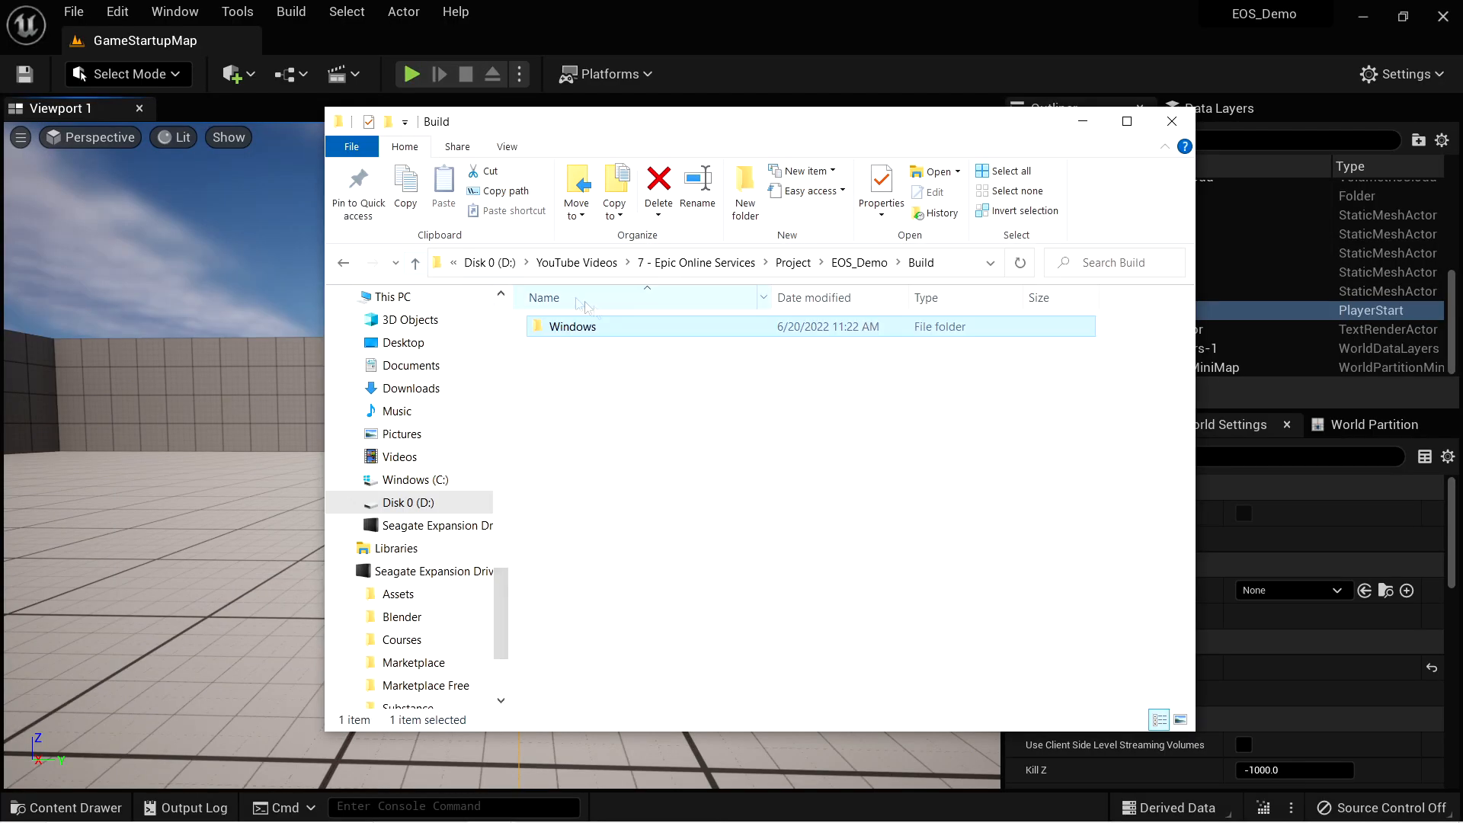
right_click(589, 327)
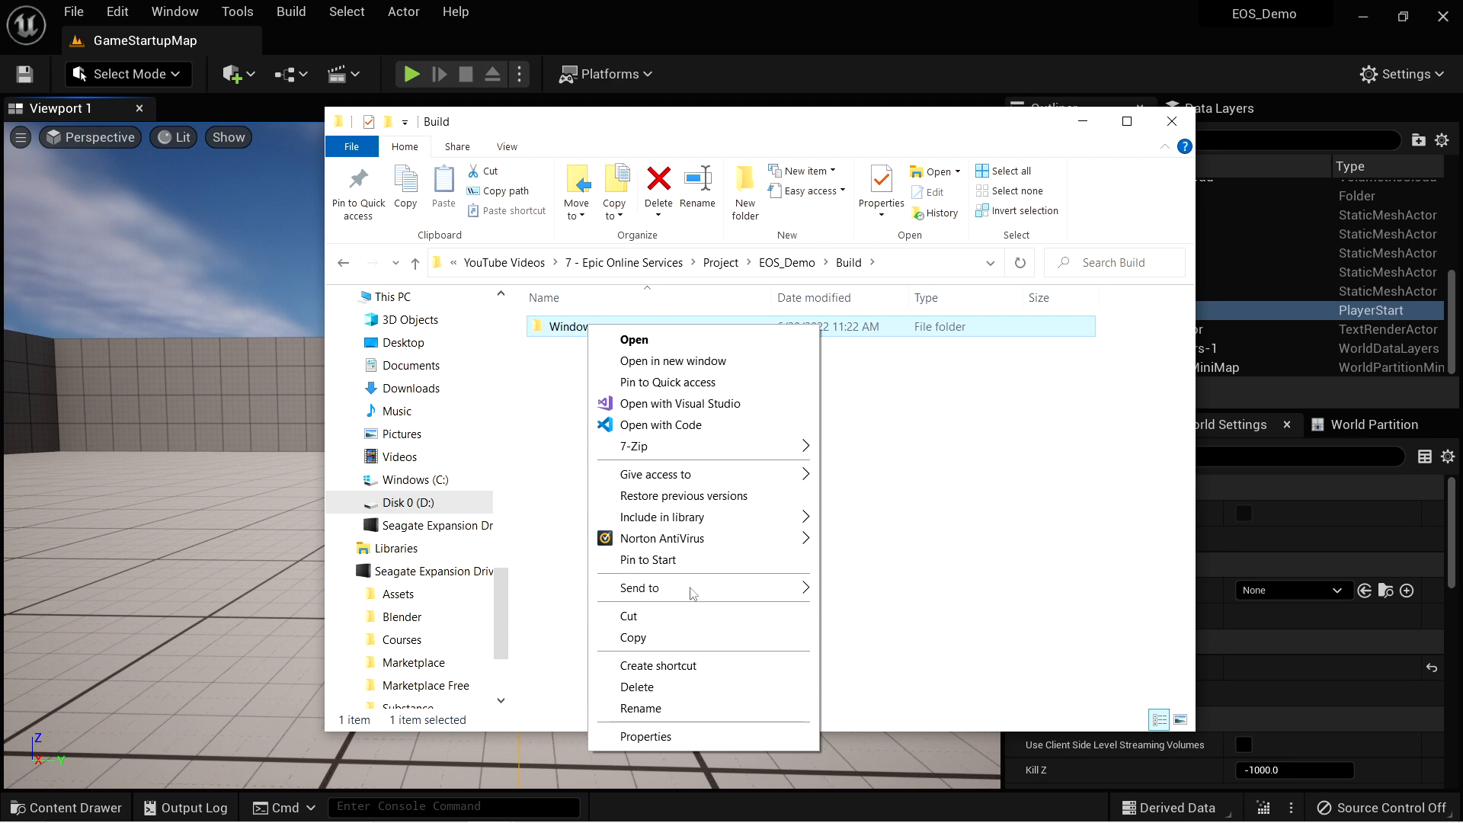
mouse_move(749, 599)
left_click(912, 613)
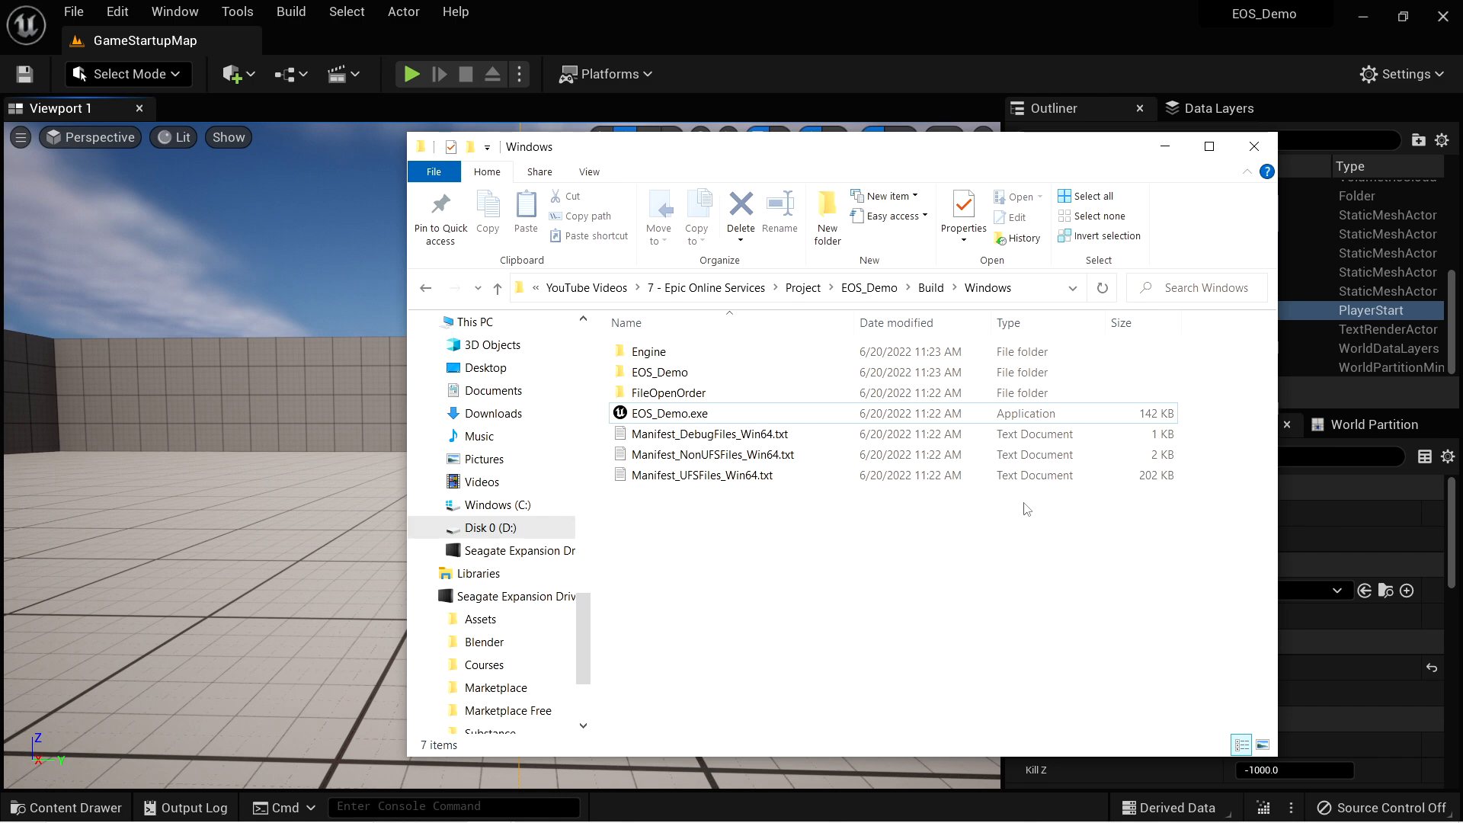
- Launch EOS_Demo.exe, join the hosted session, and run the character around the lobby with the other player
double_click(743, 413)
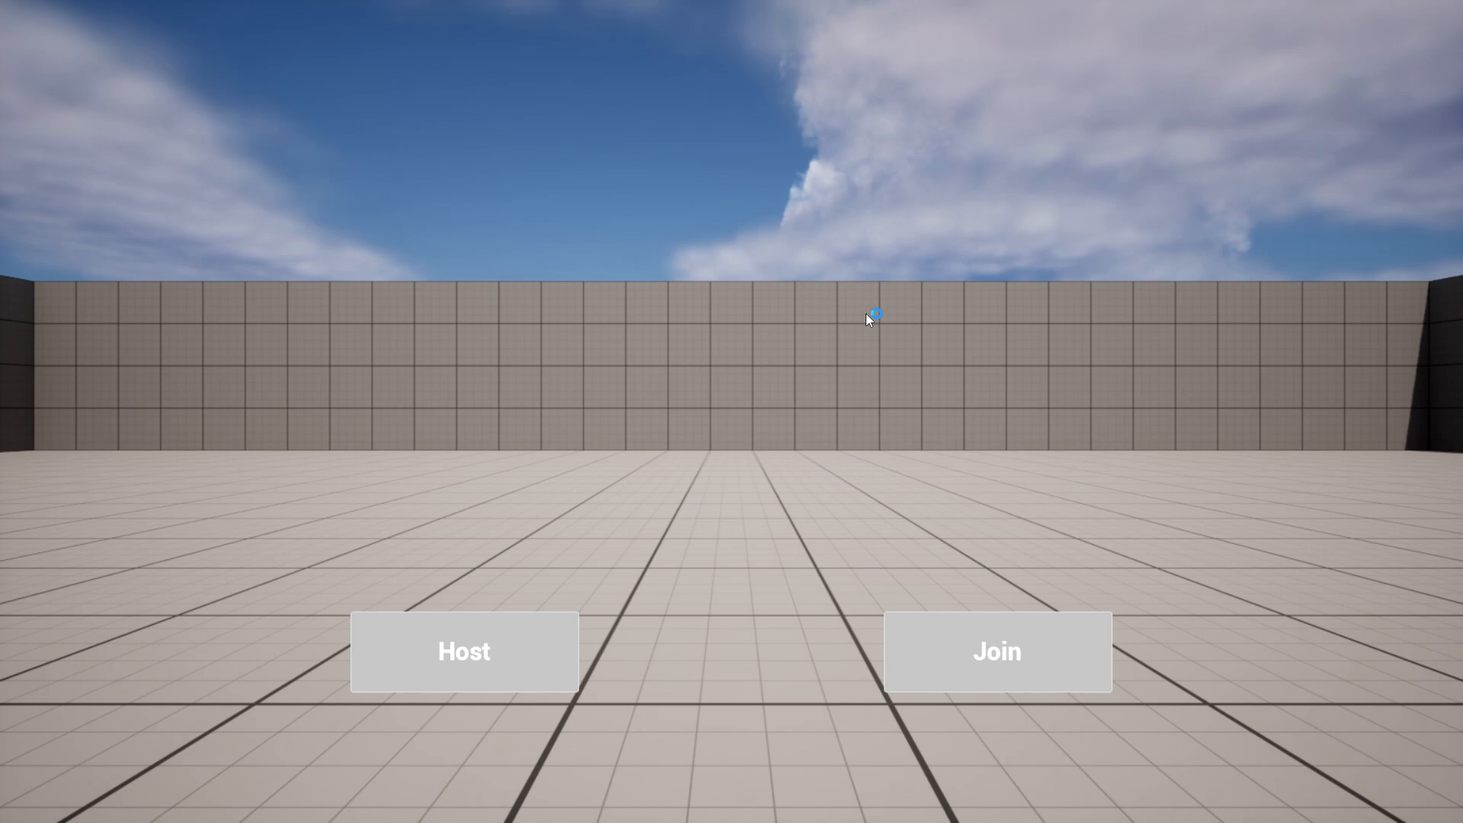
left_click(1035, 664)
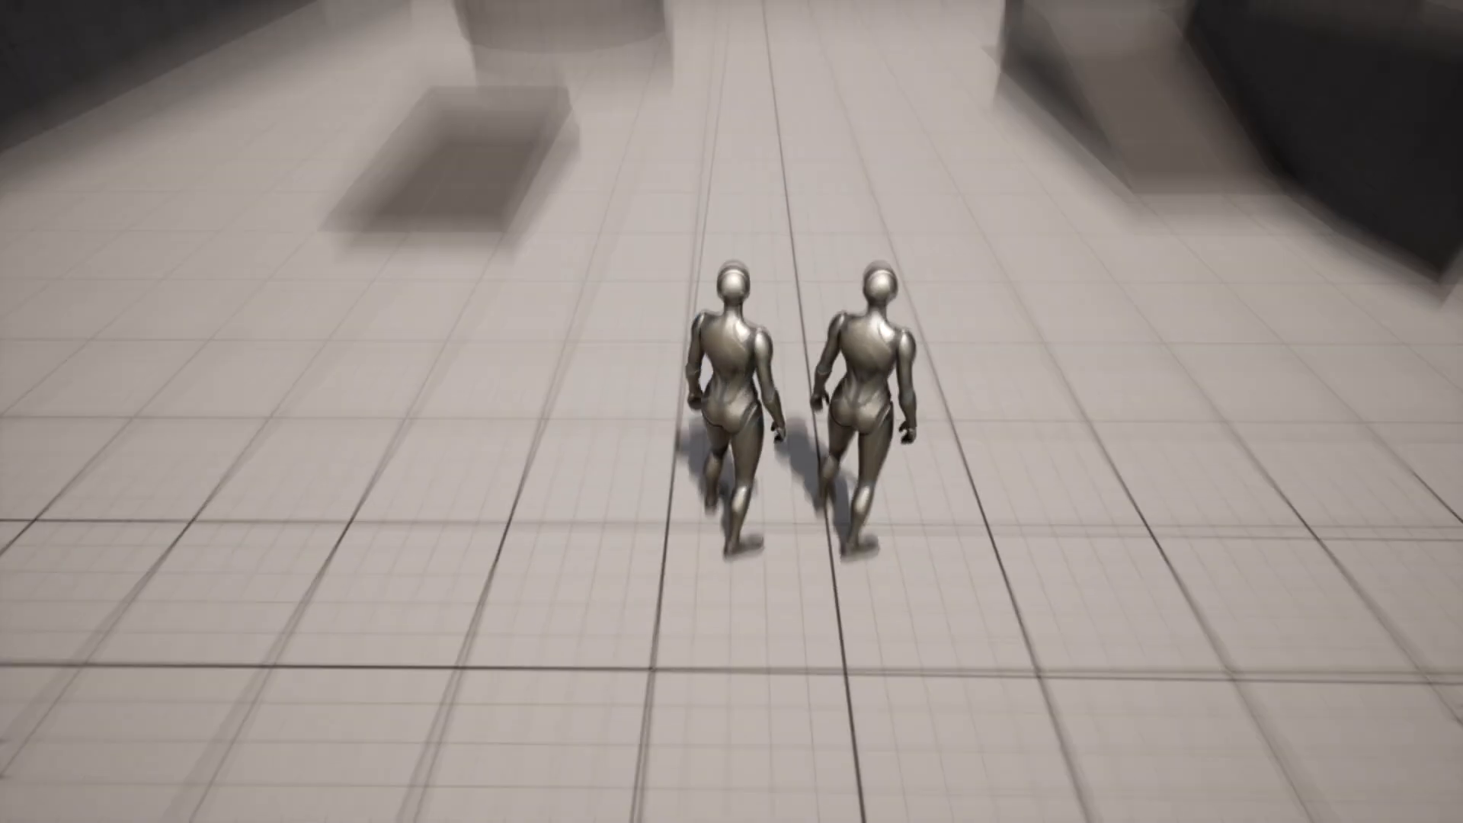
key("d")
key("a")
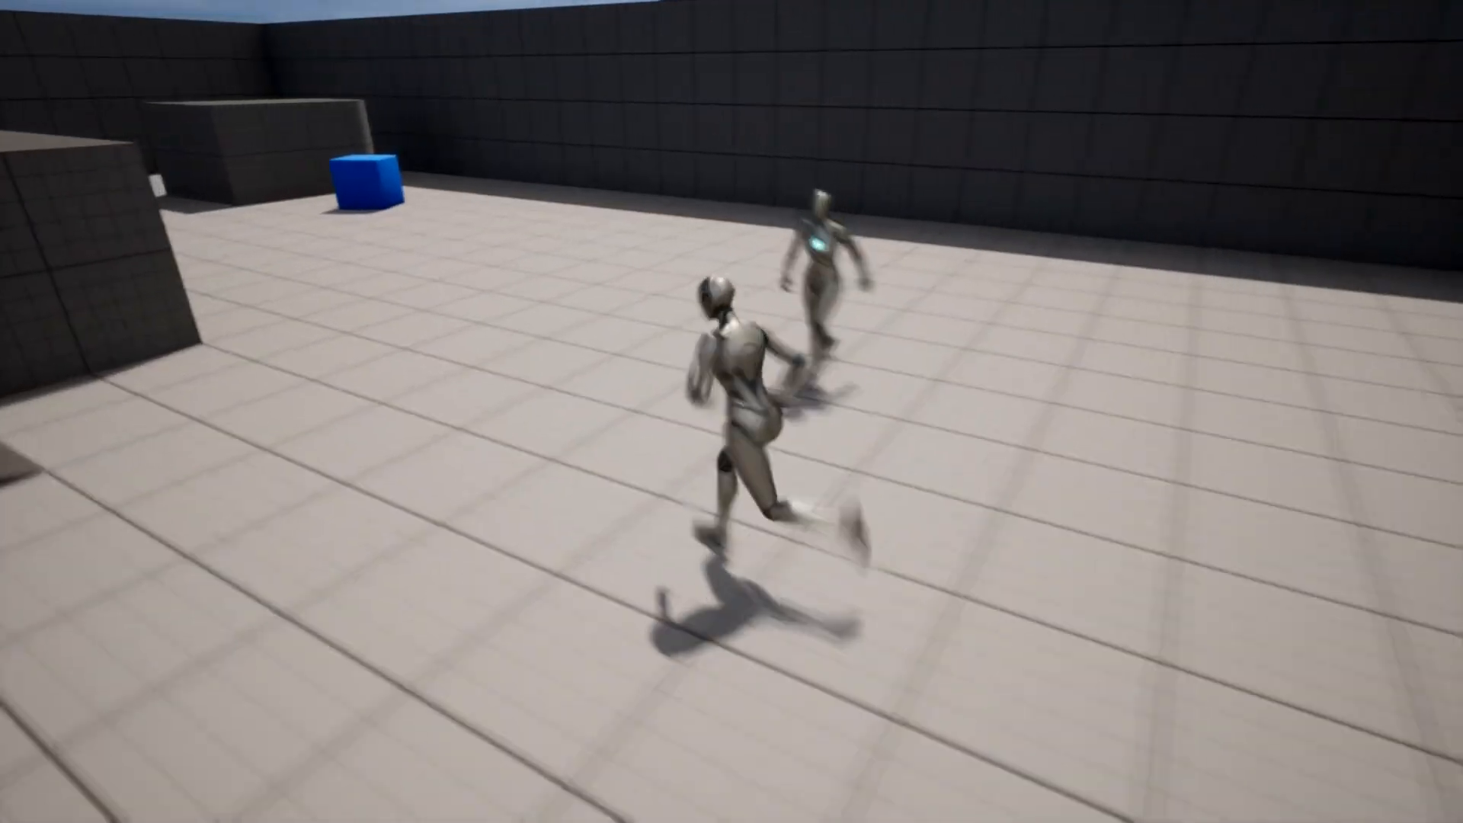
key("d")
key("w")
key("w")
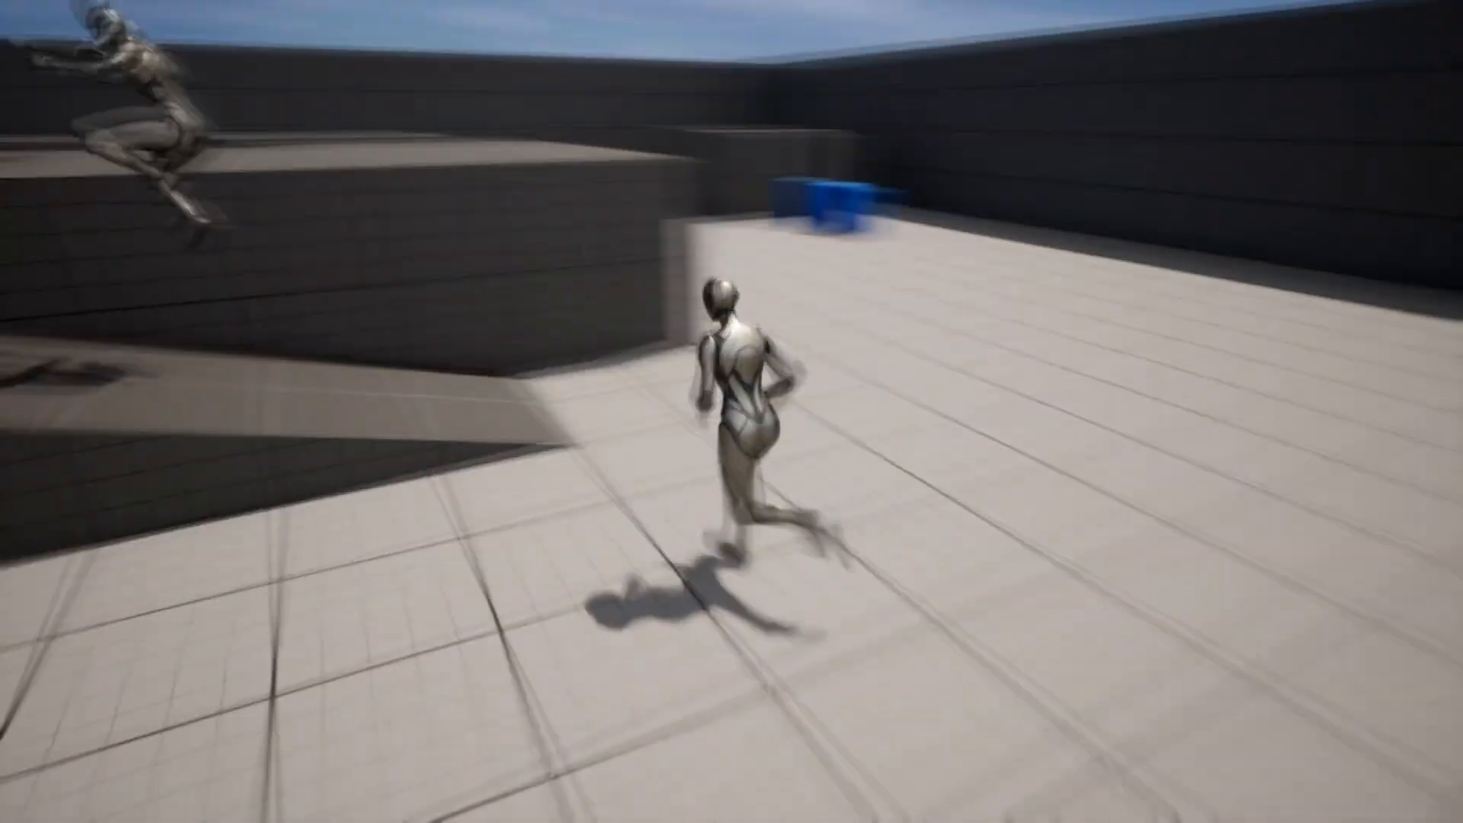
key("w")
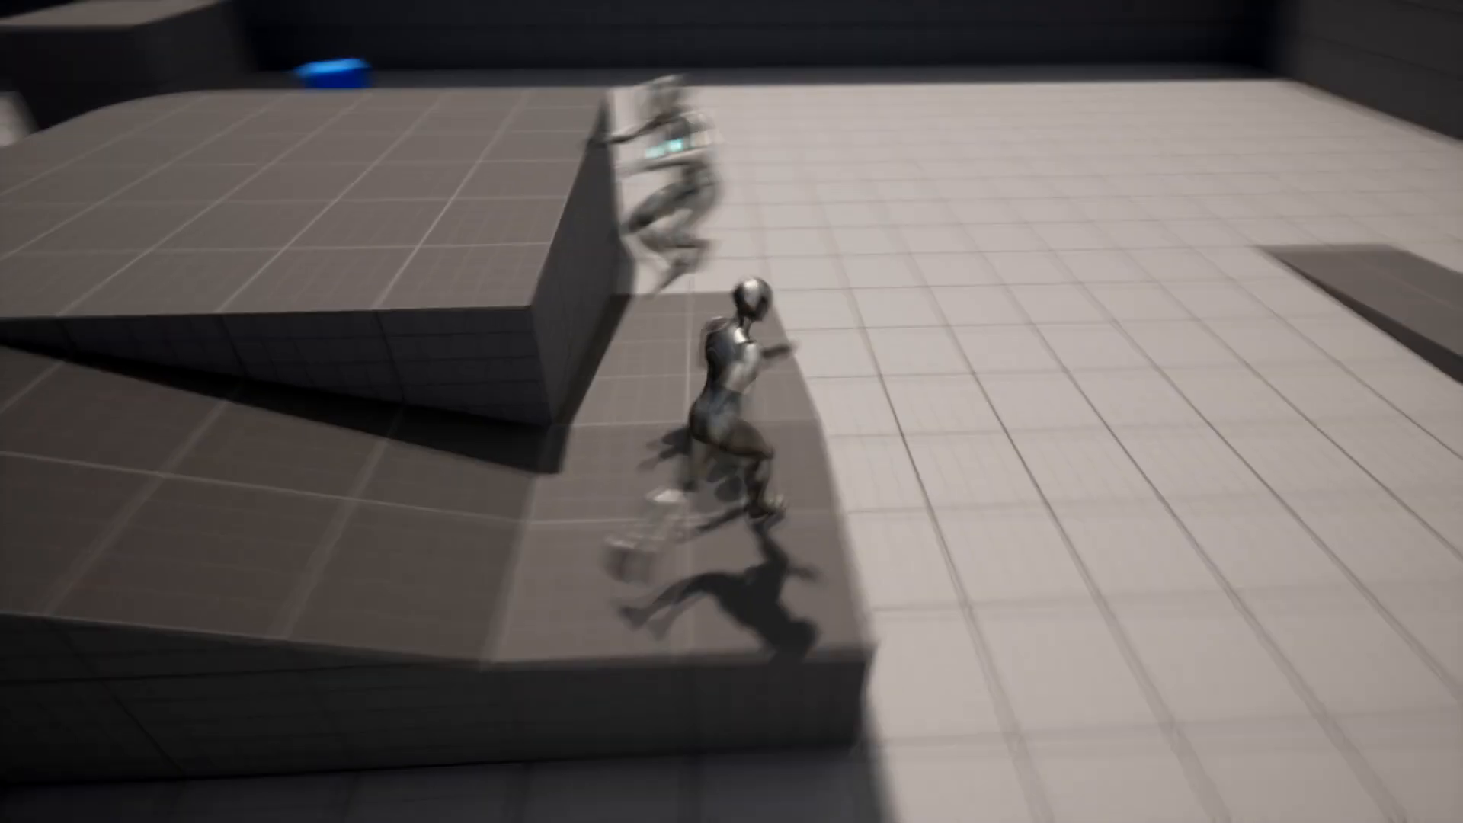
key("w")
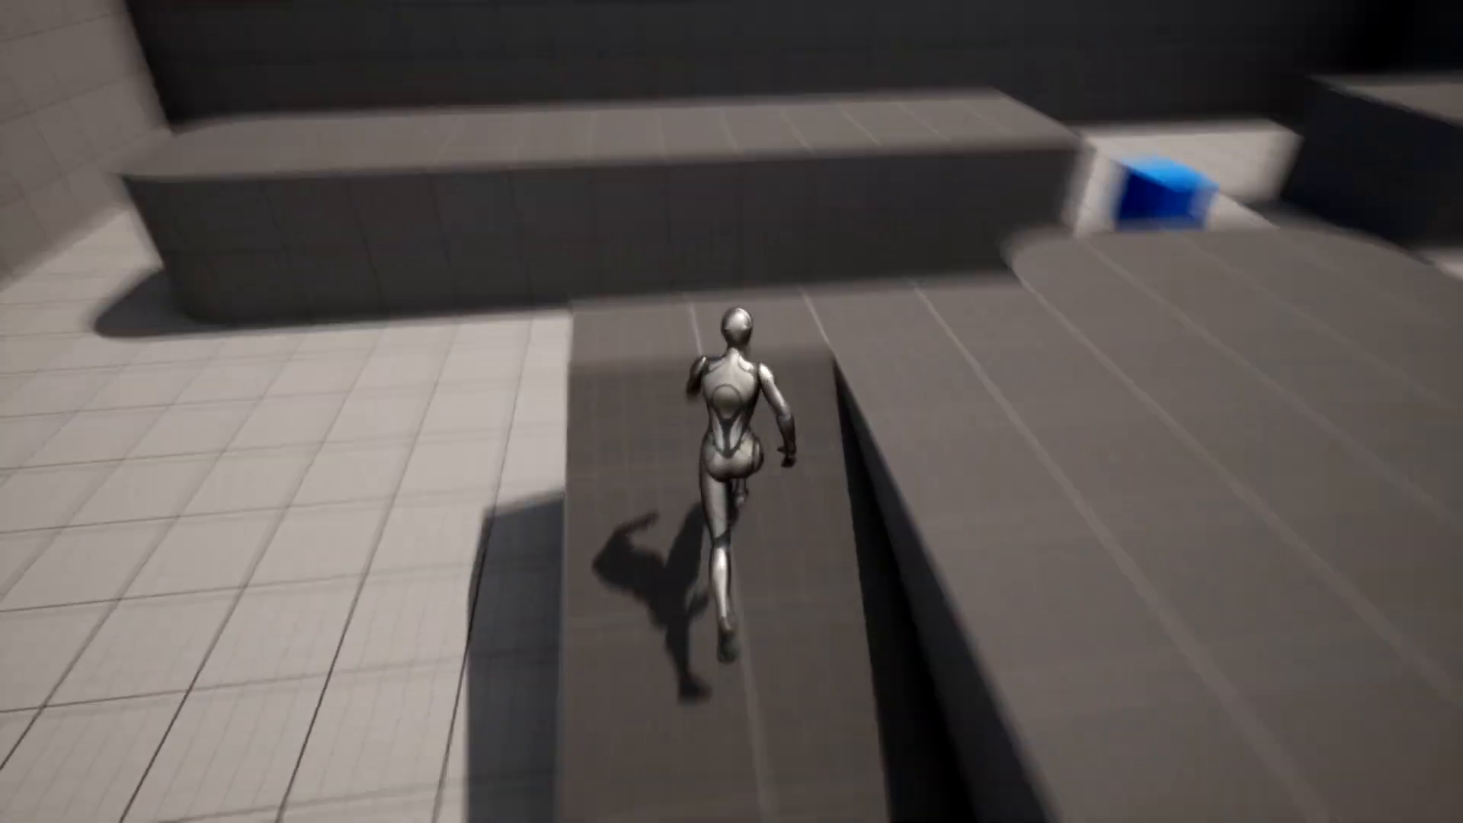
key("w")
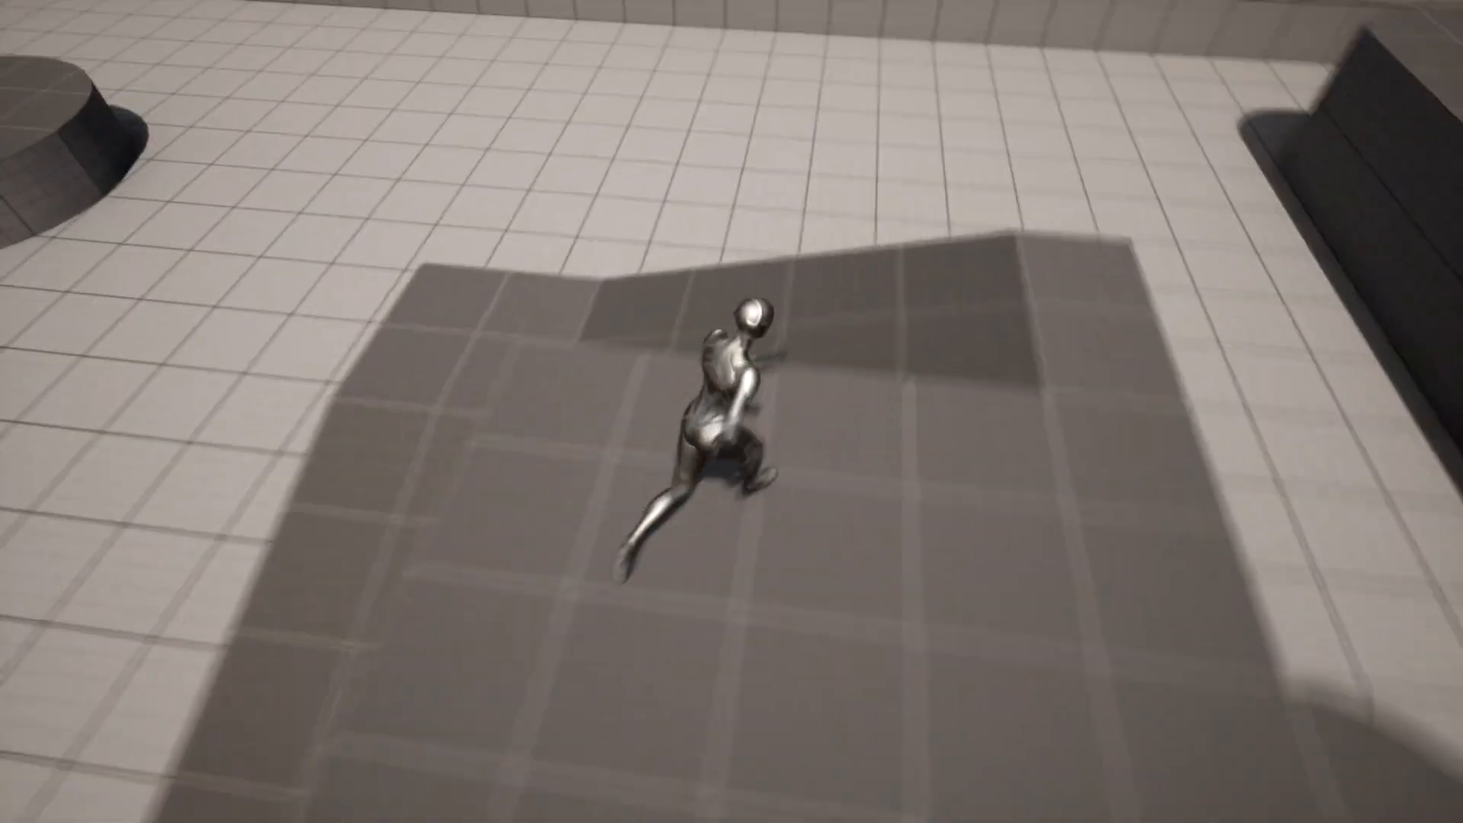
key("w")
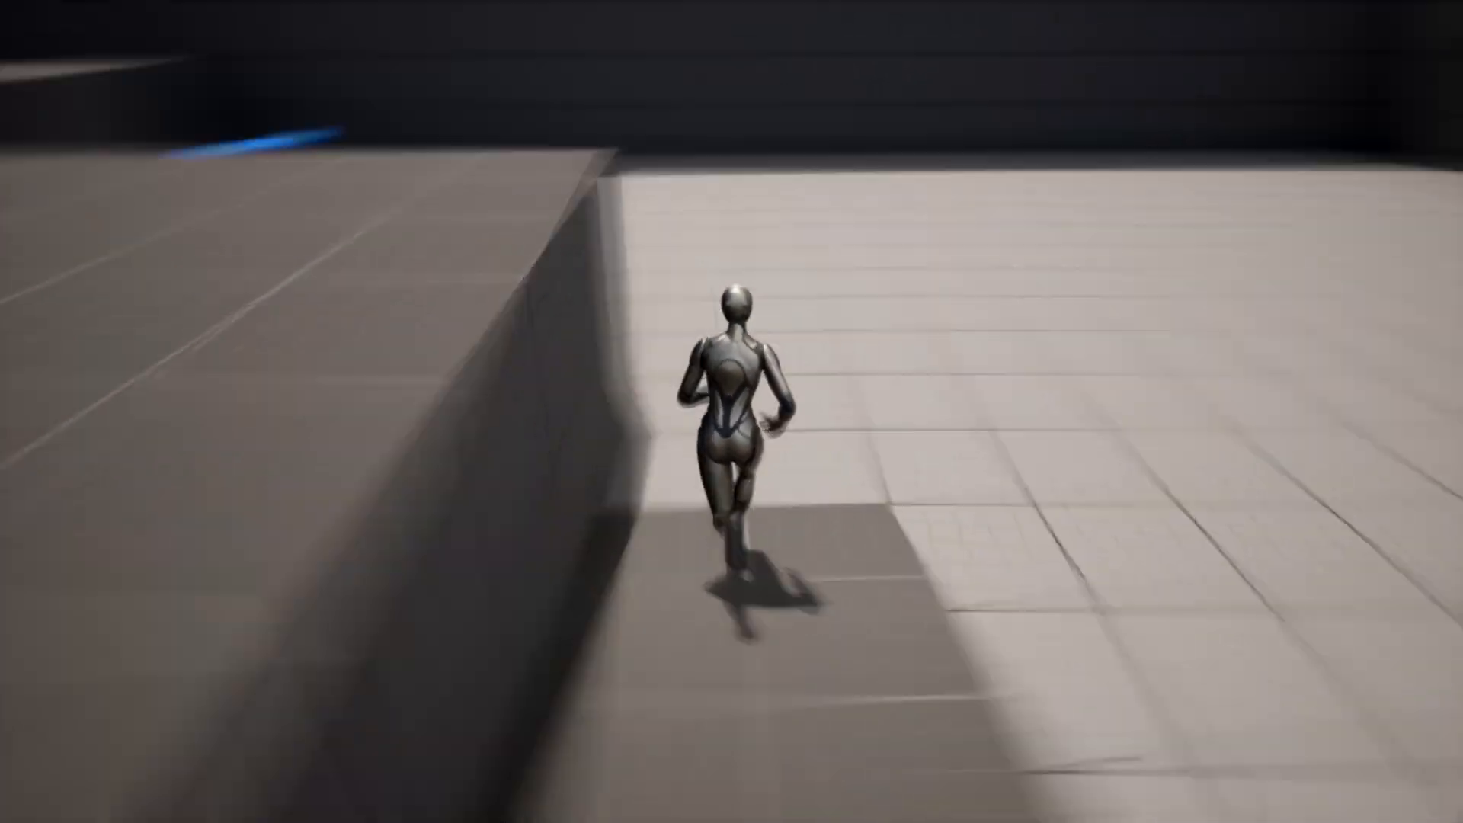
key("a")
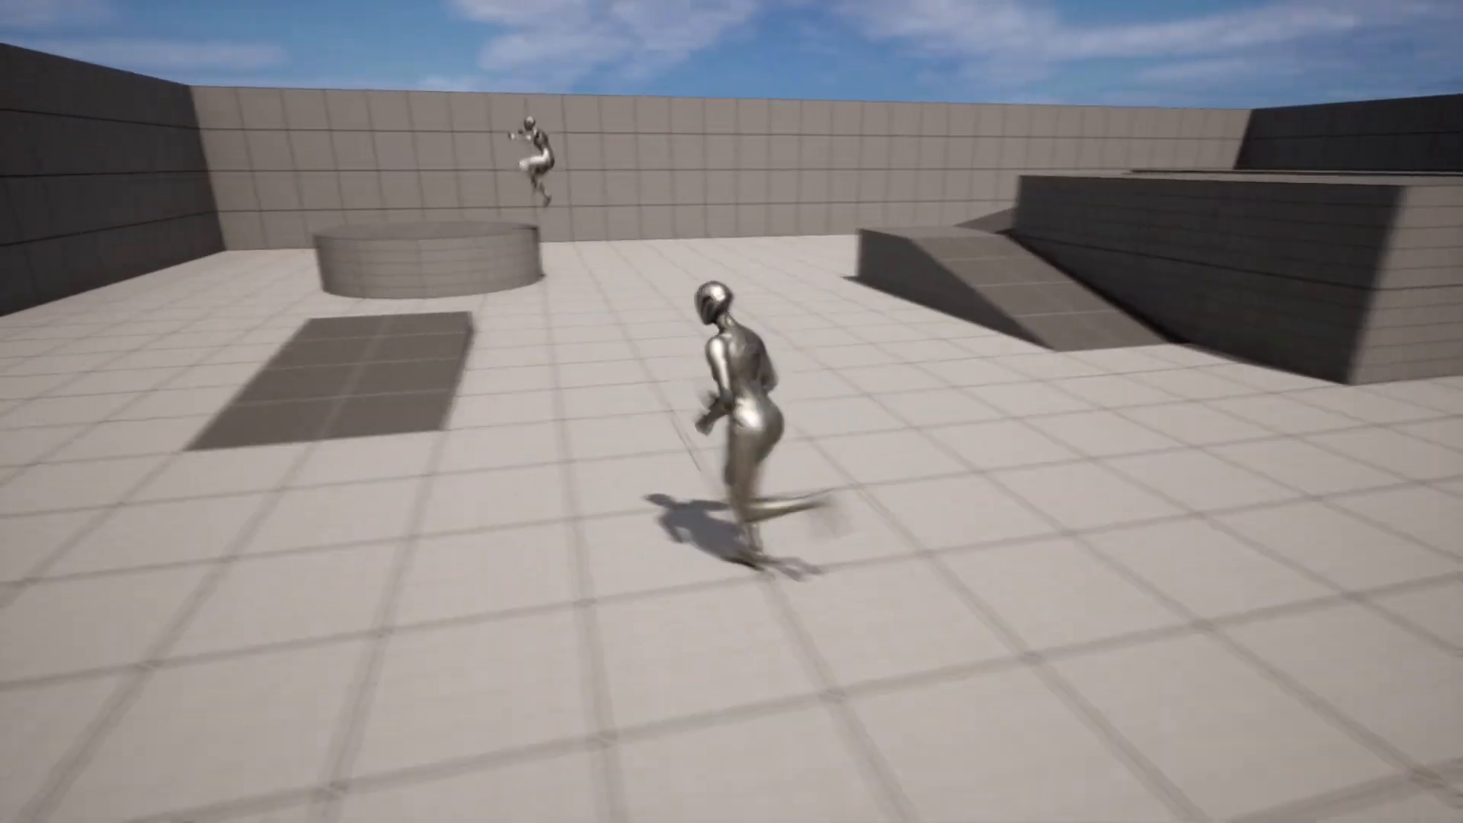
key("w")
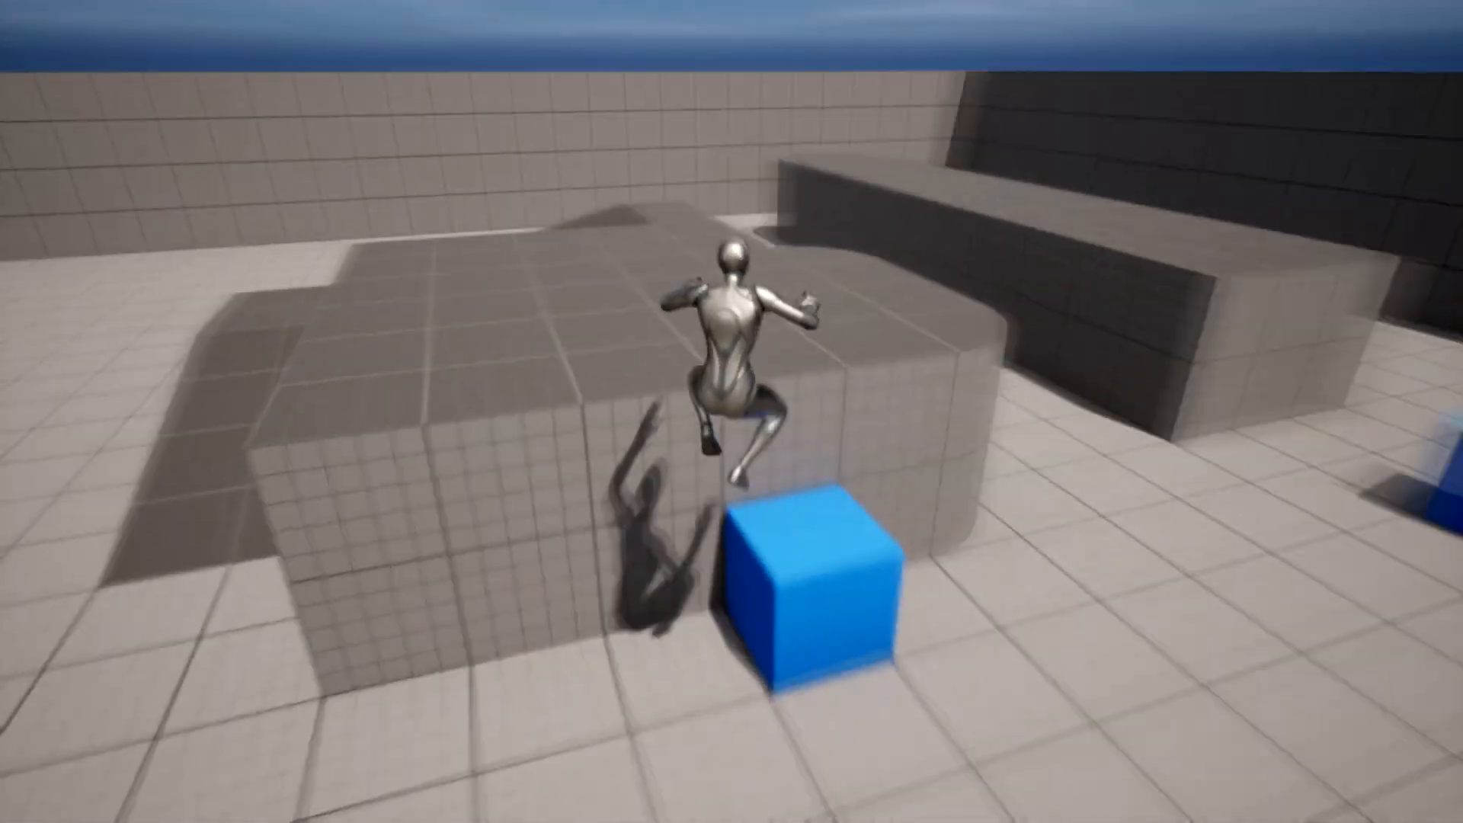
key("space")
key("w")
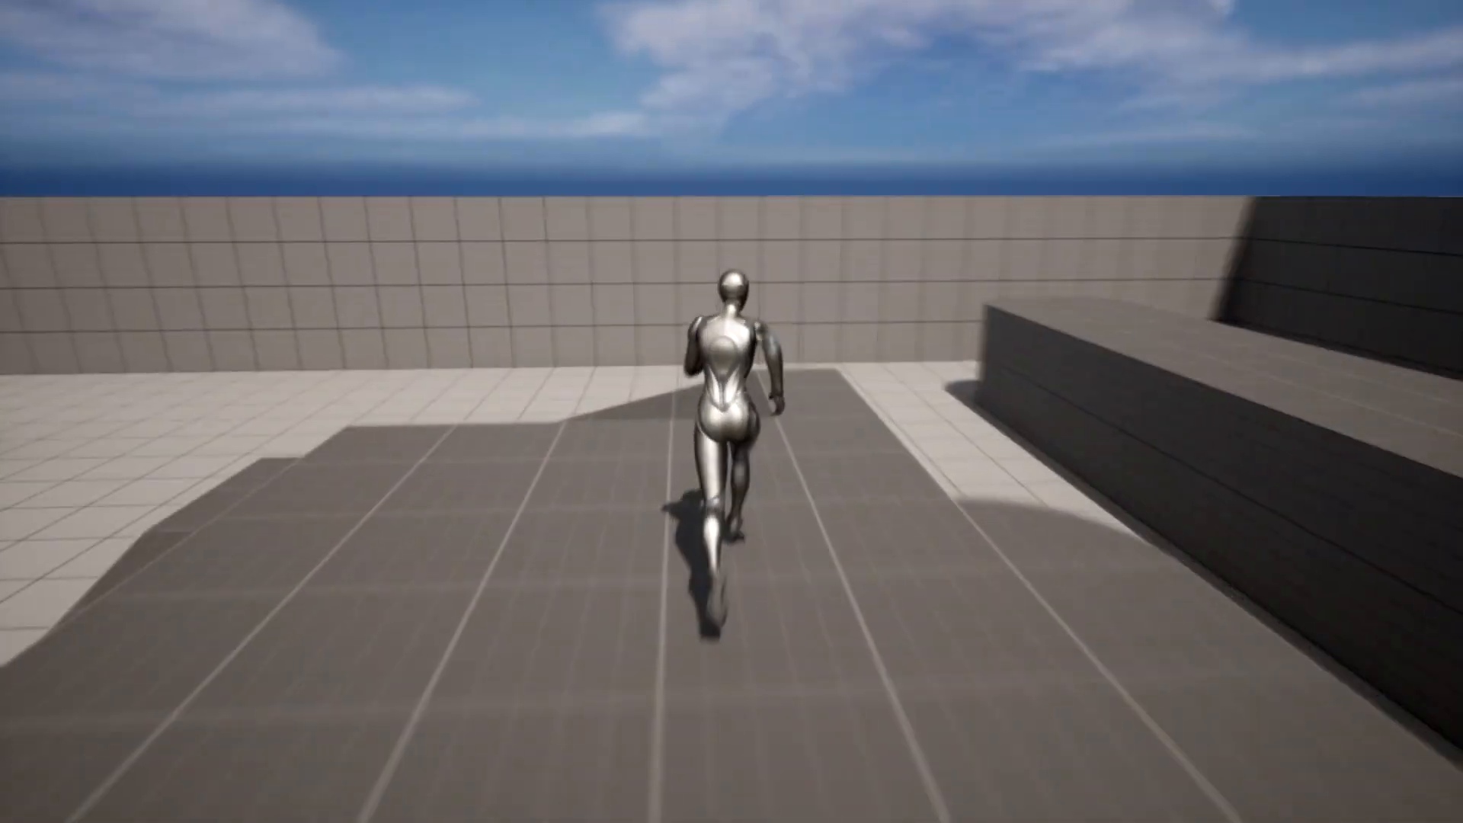
key("space")
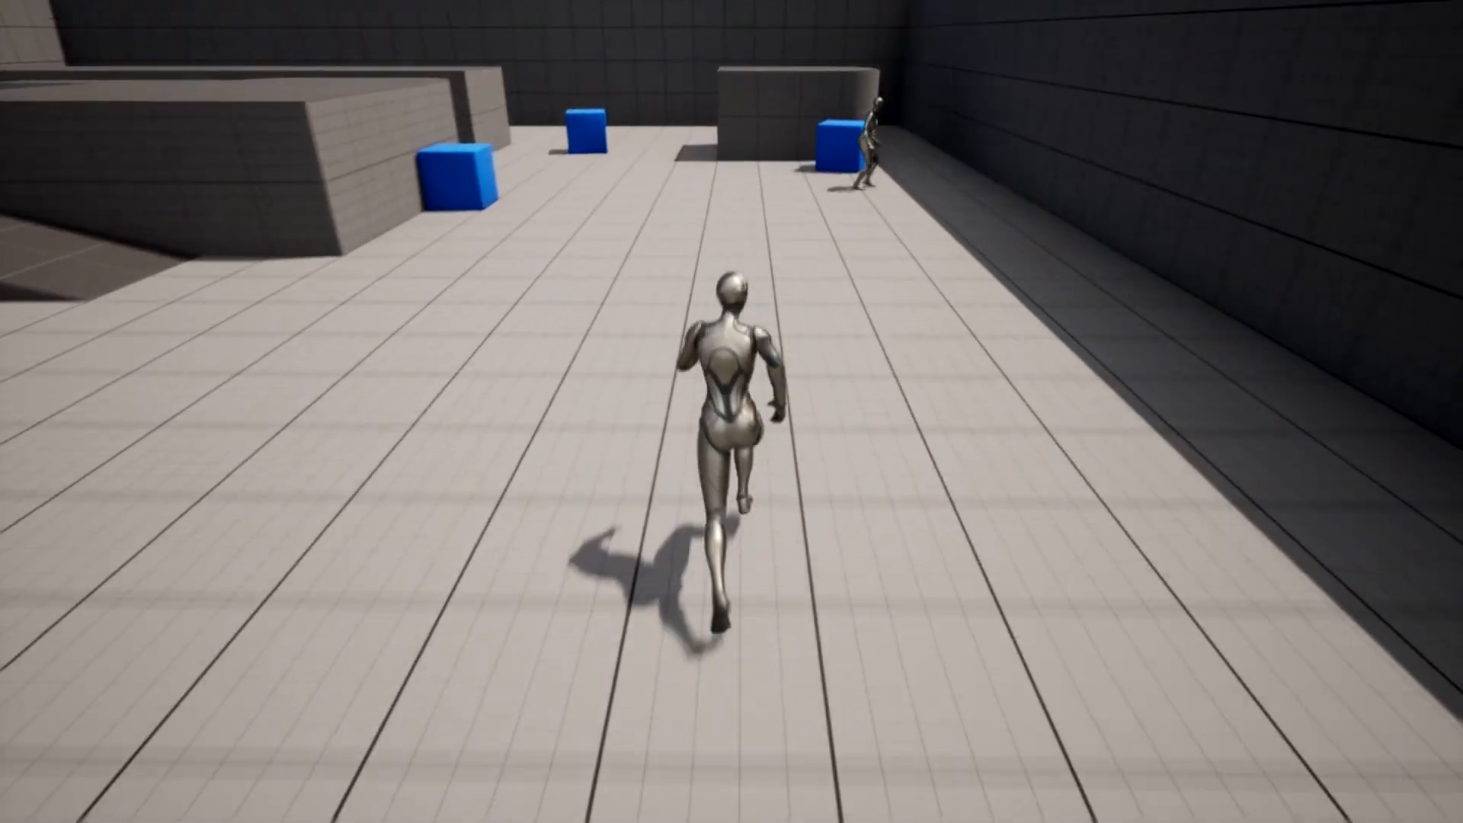
key("a")
key("d")
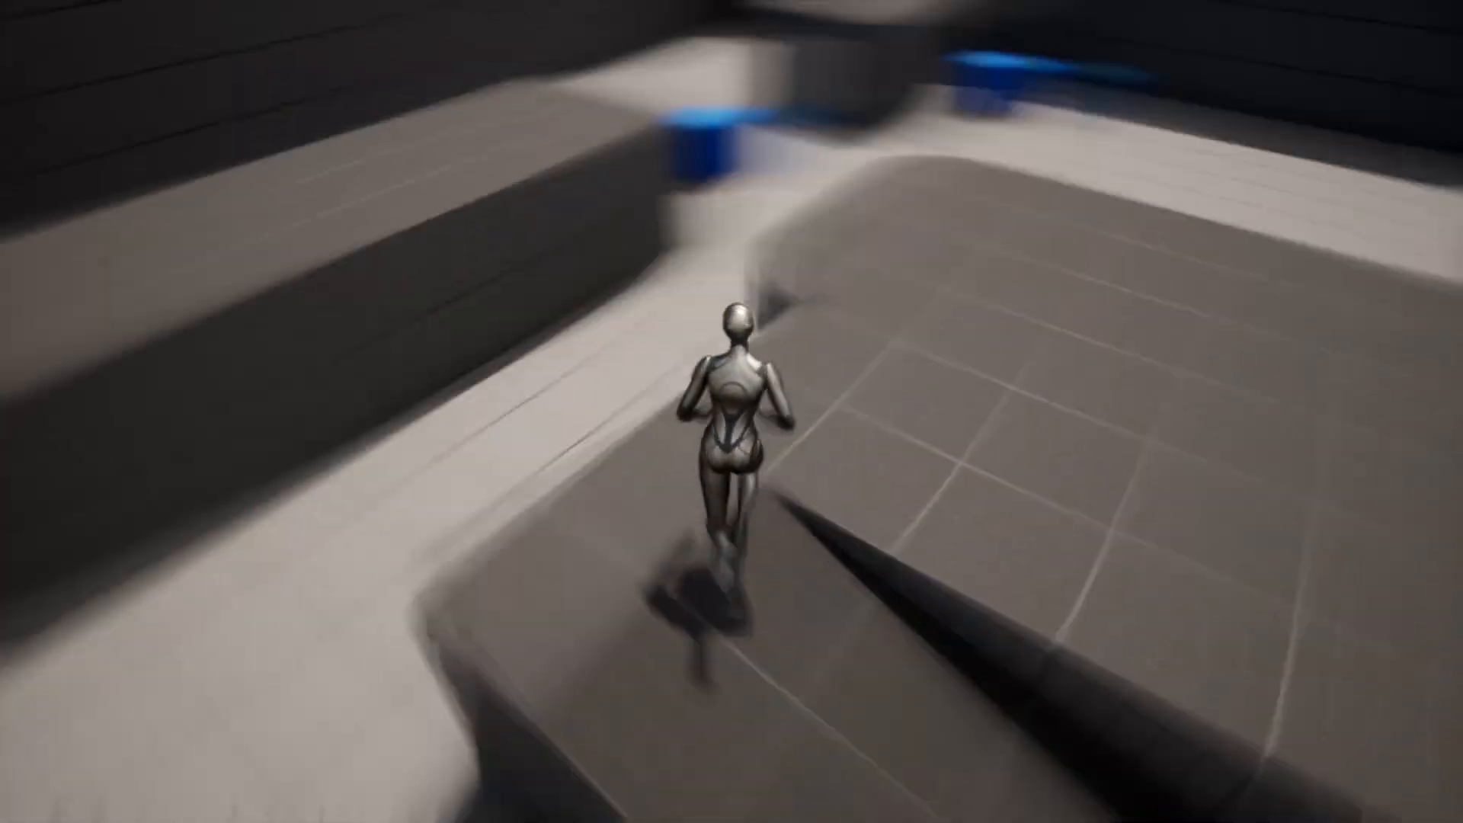
key("space")
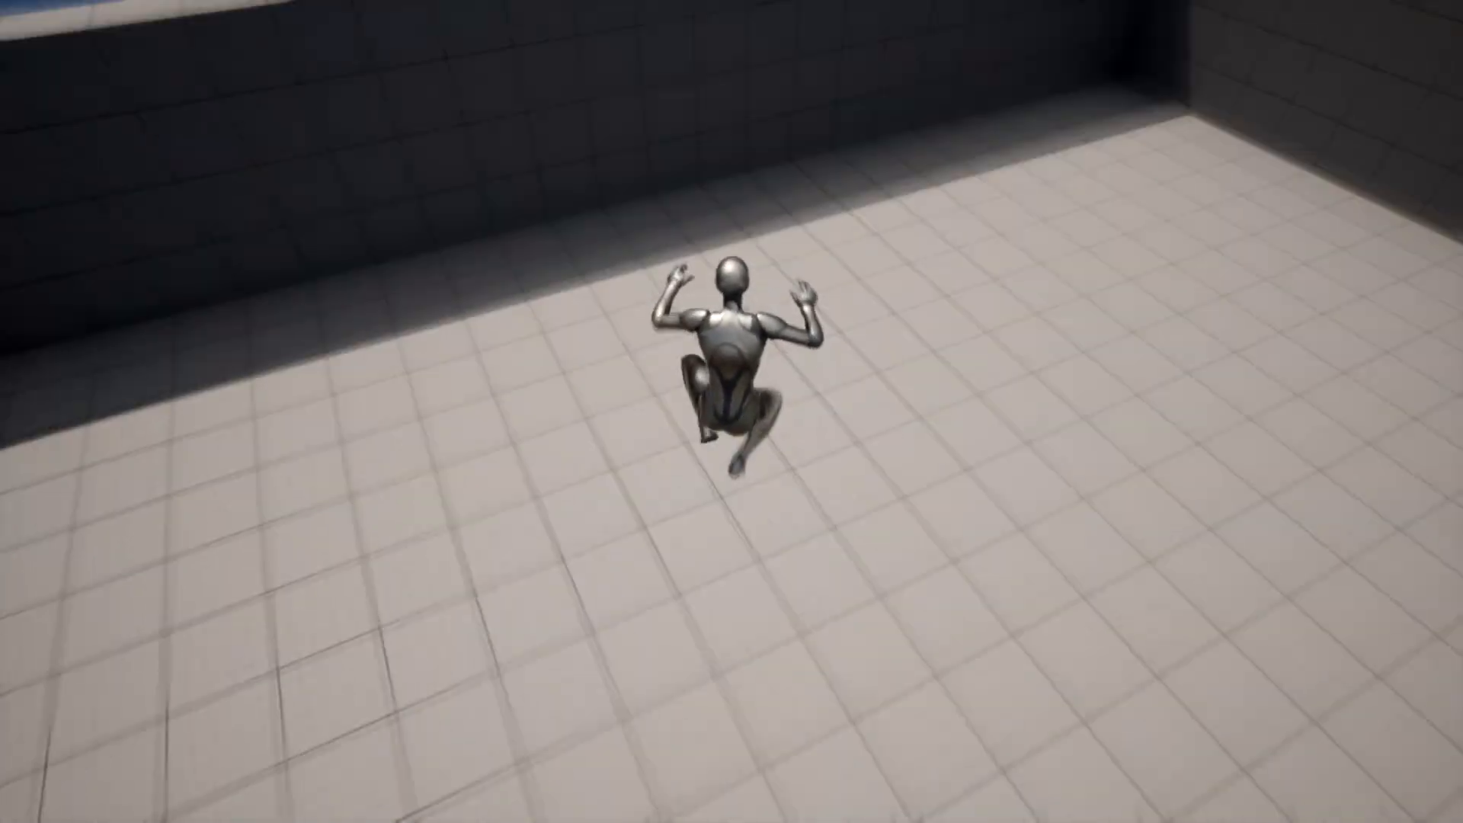